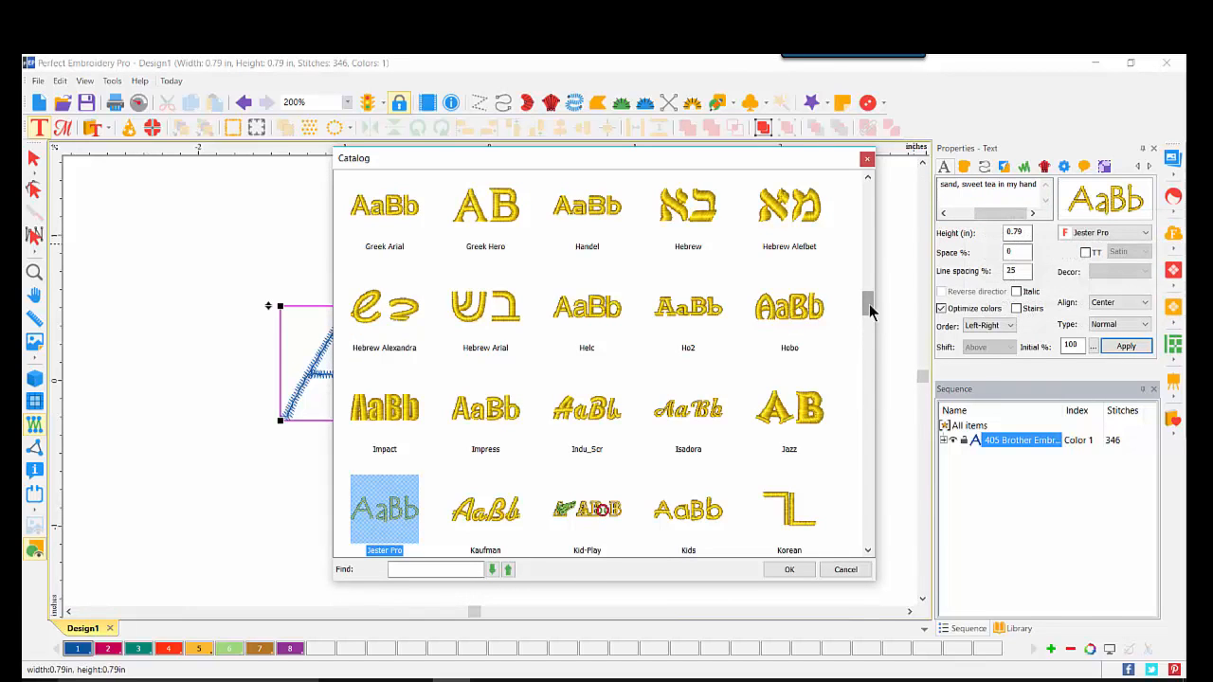
# Change the lettering's font to Benquiat from the font catalog
pyautogui.moveTo(870, 305); pyautogui.dragTo(864, 214)
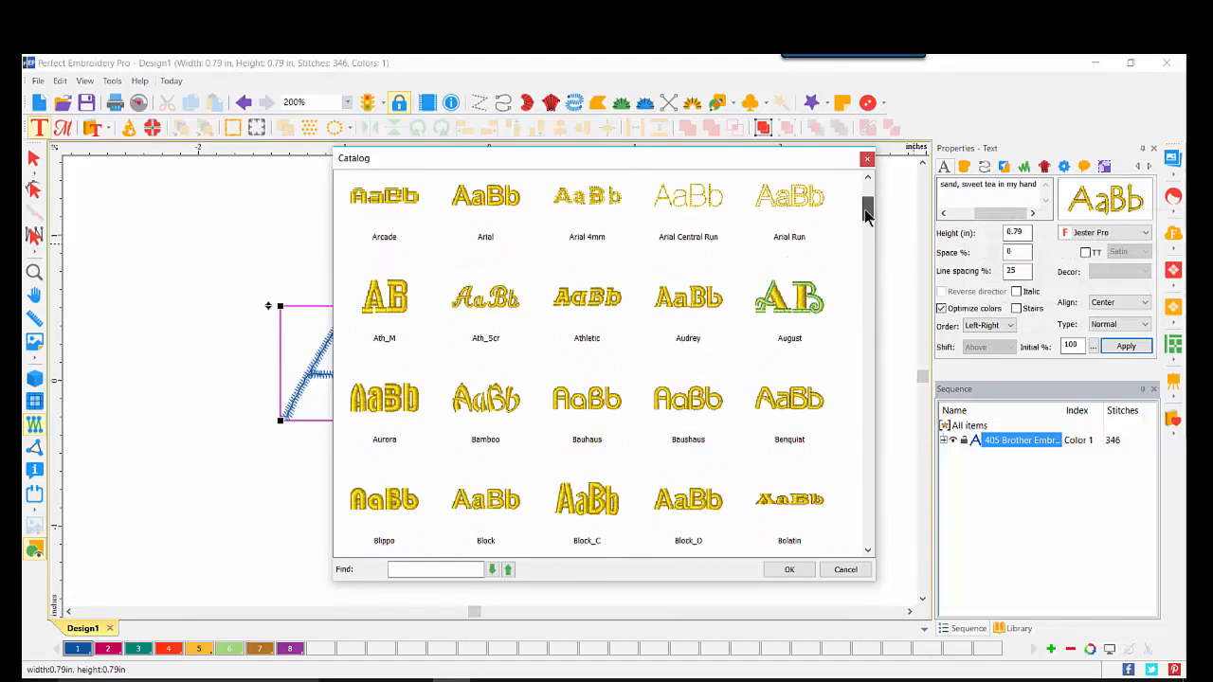
pyautogui.click(792, 400)
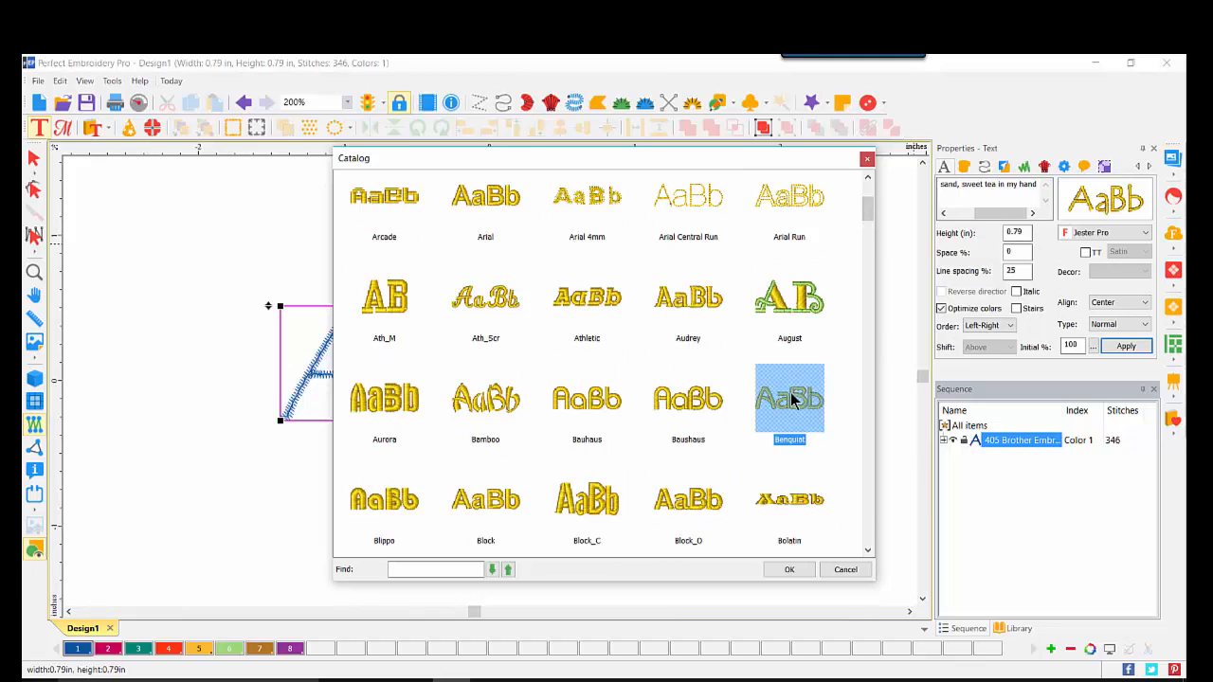
pyautogui.click(793, 400)
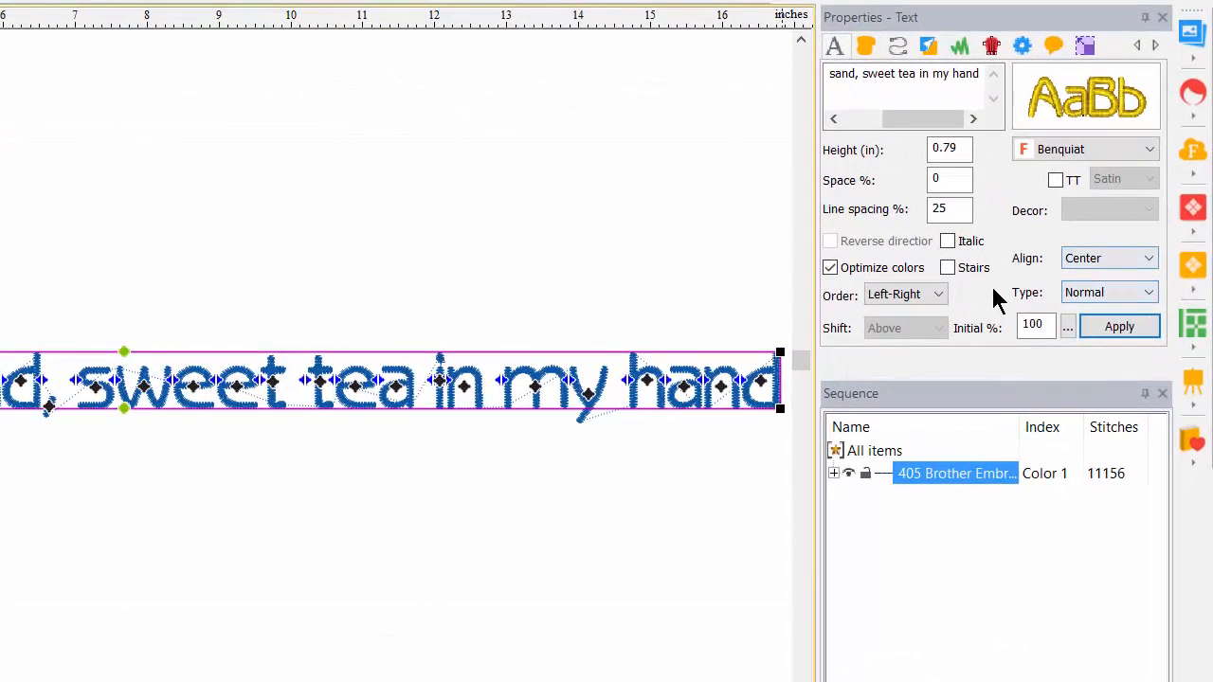
# Set the text type to Spiral and apply it to the lettering
pyautogui.click(1151, 294)
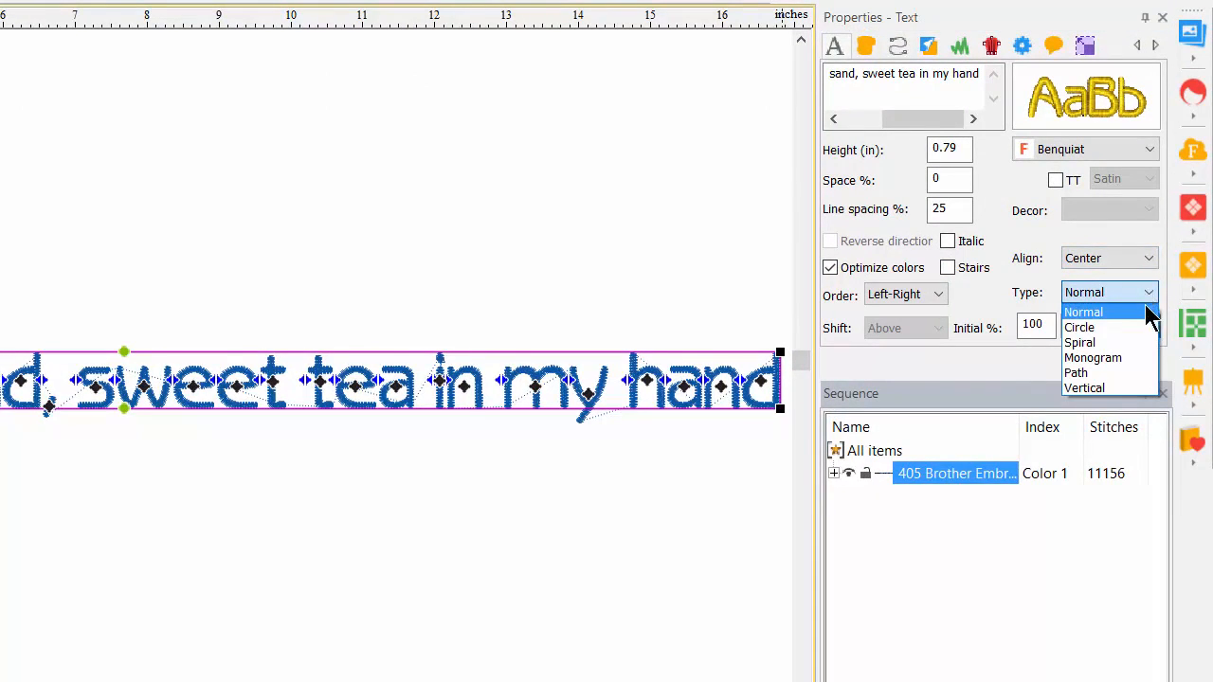
pyautogui.click(1084, 343)
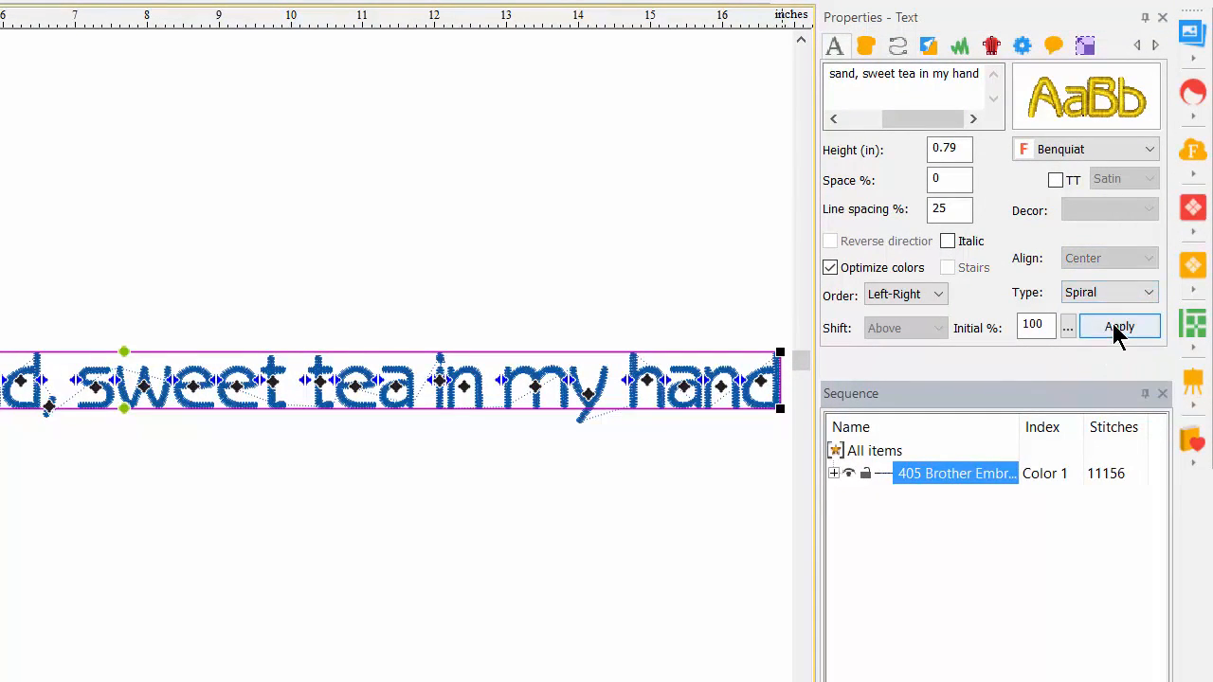
pyautogui.click(1114, 326)
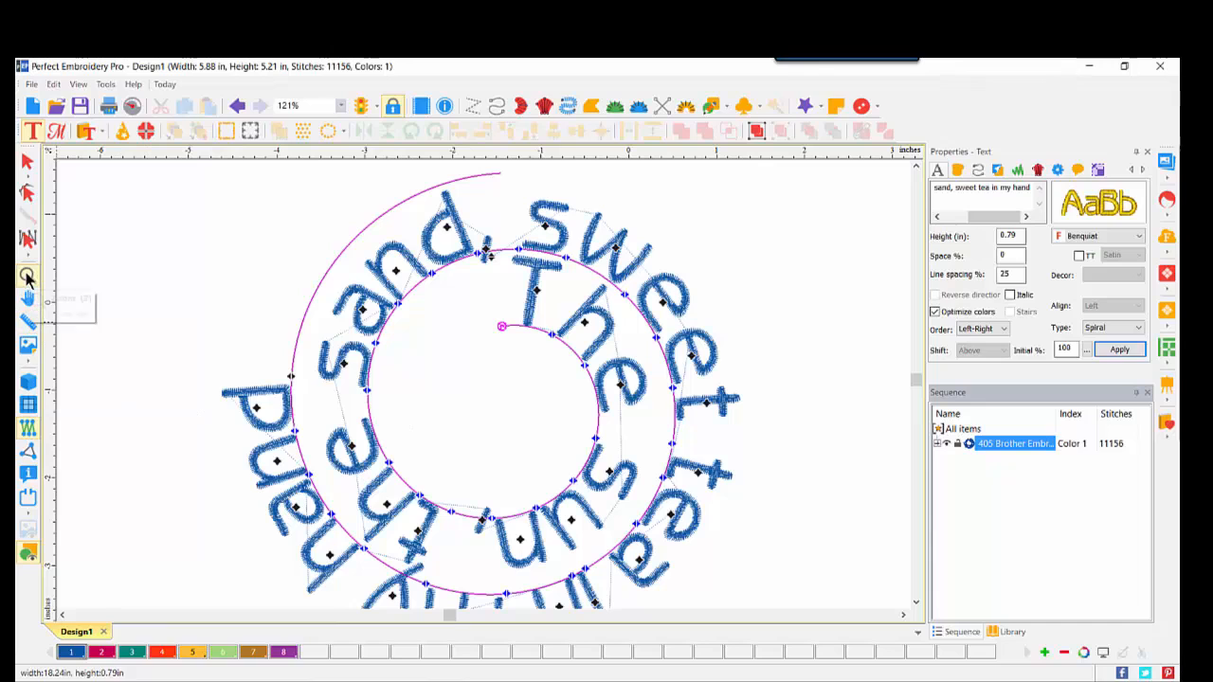
# Try to shift the letters along the spiral with the spacing marker just before the word "sweet"
pyautogui.scroll(-1, 504, 354)
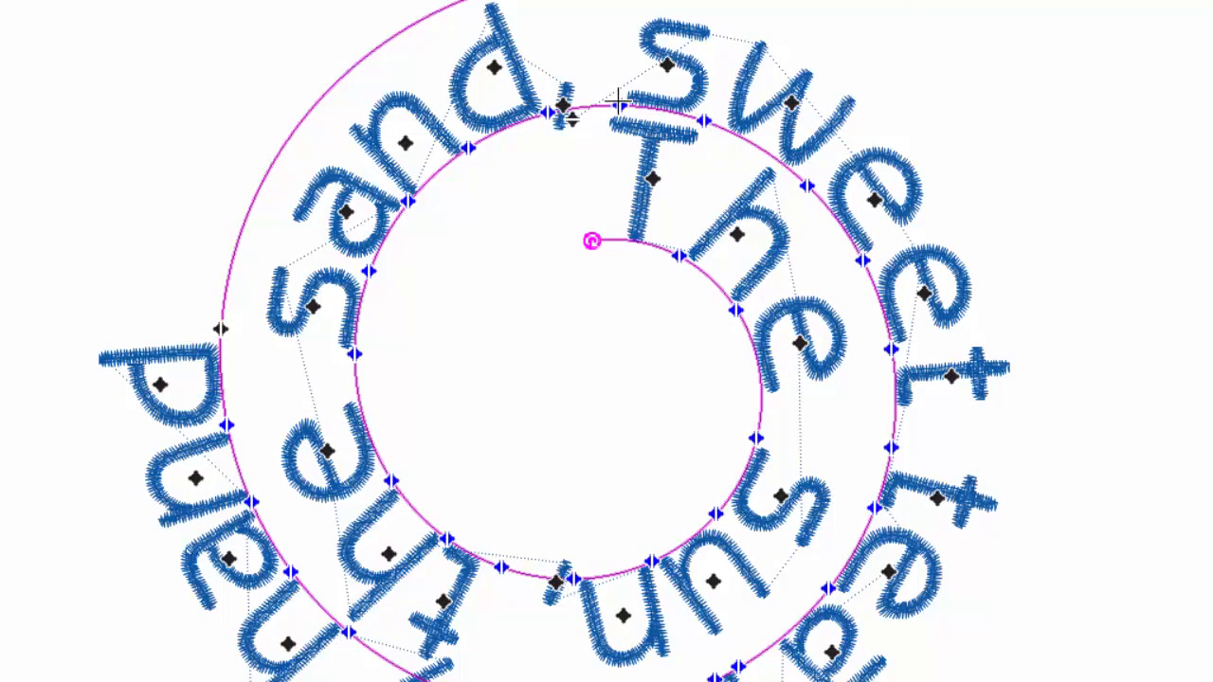
pyautogui.moveTo(617, 100); pyautogui.dragTo(719, 116)
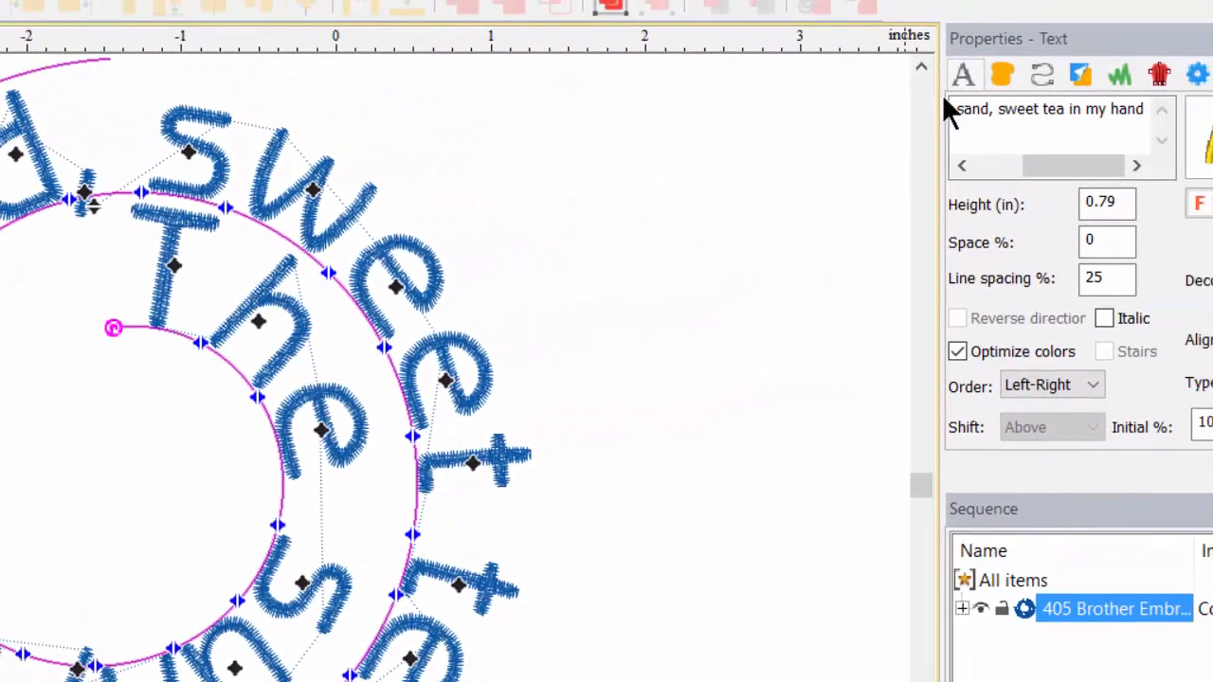
# Insert a space before "The" at the beginning of the spiral's phrase and apply the change
pyautogui.click(965, 109)
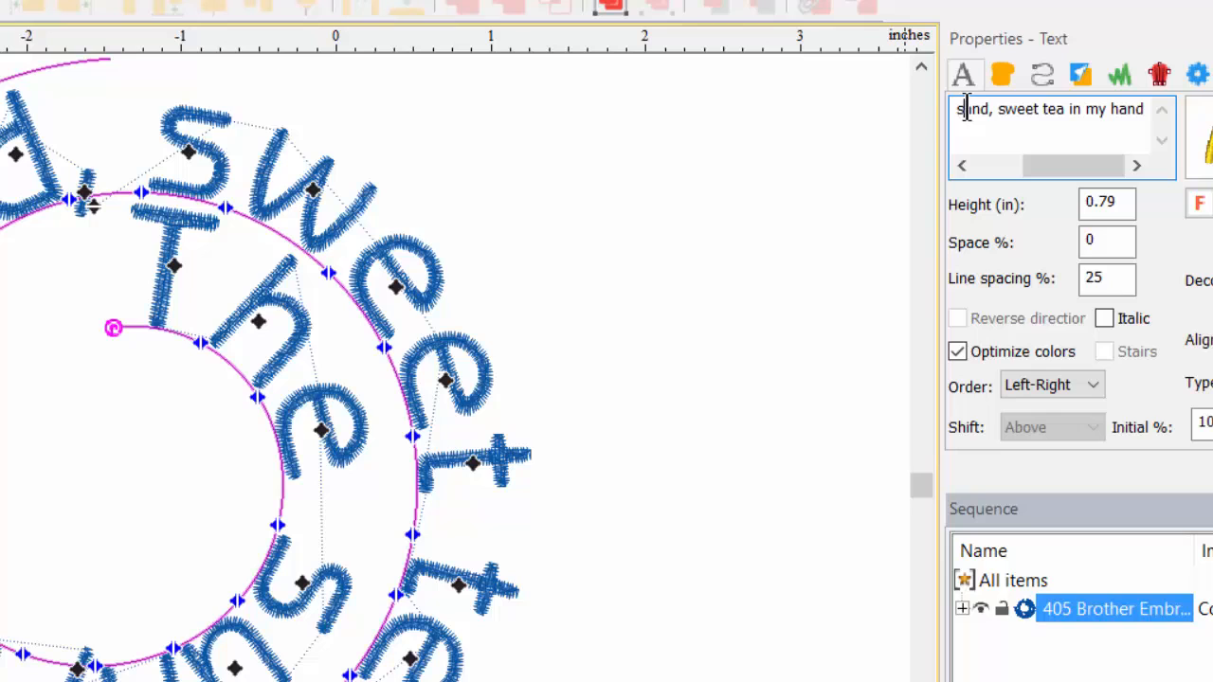
pyautogui.press('Left')
pyautogui.press('Left')
pyautogui.press('Left')
pyautogui.press('Left')
pyautogui.press('Left')
pyautogui.press('Left')
pyautogui.press('Left')
pyautogui.press('Left')
pyautogui.press('Left')
pyautogui.press('Left')
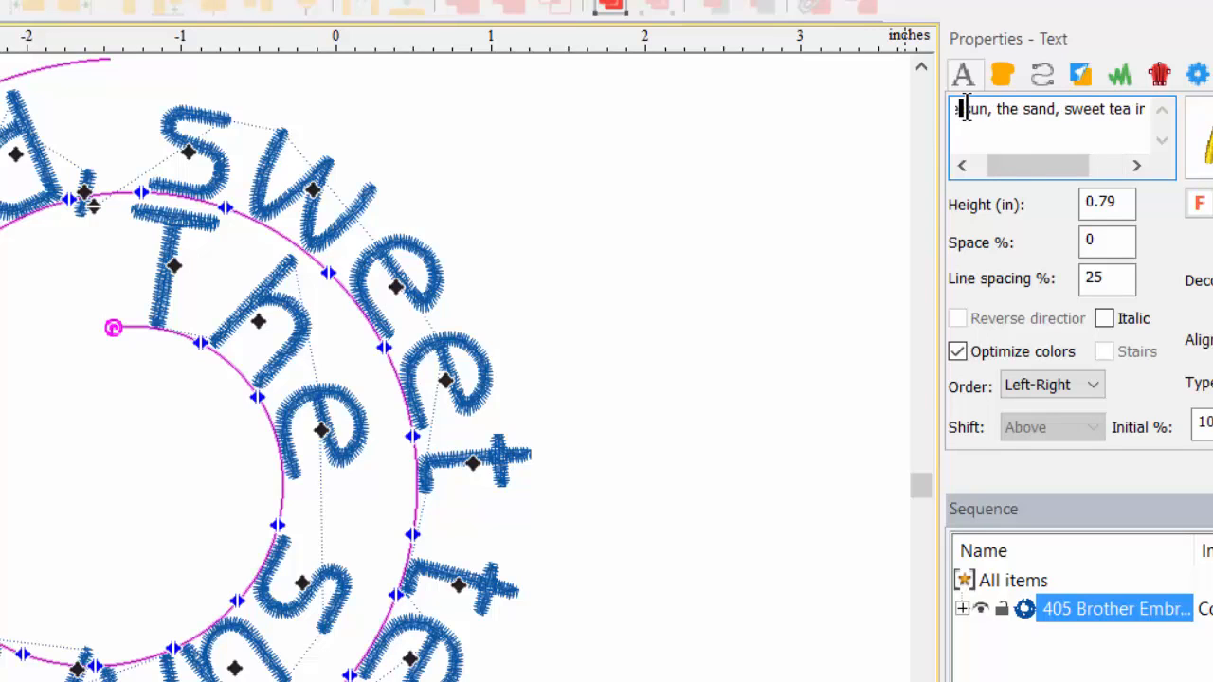
pyautogui.press('Left')
pyautogui.press('Left')
pyautogui.press('Left')
pyautogui.press('Left')
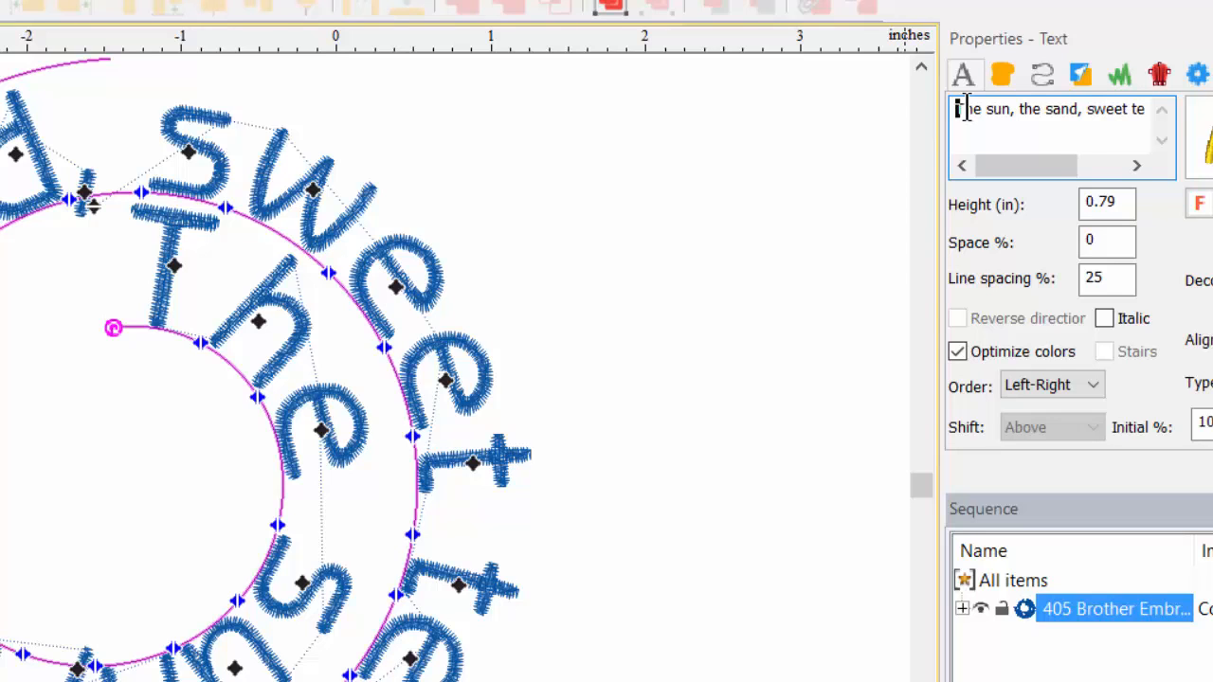
pyautogui.write('T')
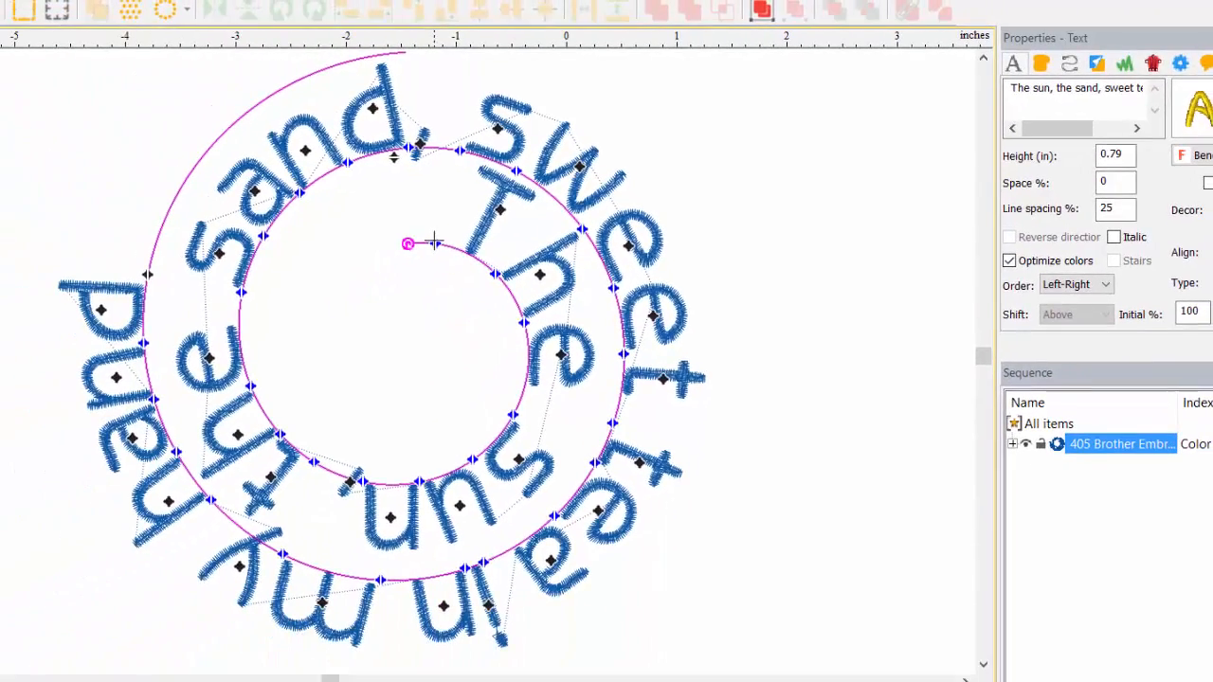
# Try to rotate the whole phrase clockwise along the spiral with its first spacing marker
pyautogui.moveTo(198, 313); pyautogui.dragTo(256, 339)
pyautogui.moveTo(477, 264); pyautogui.dragTo(496, 295)
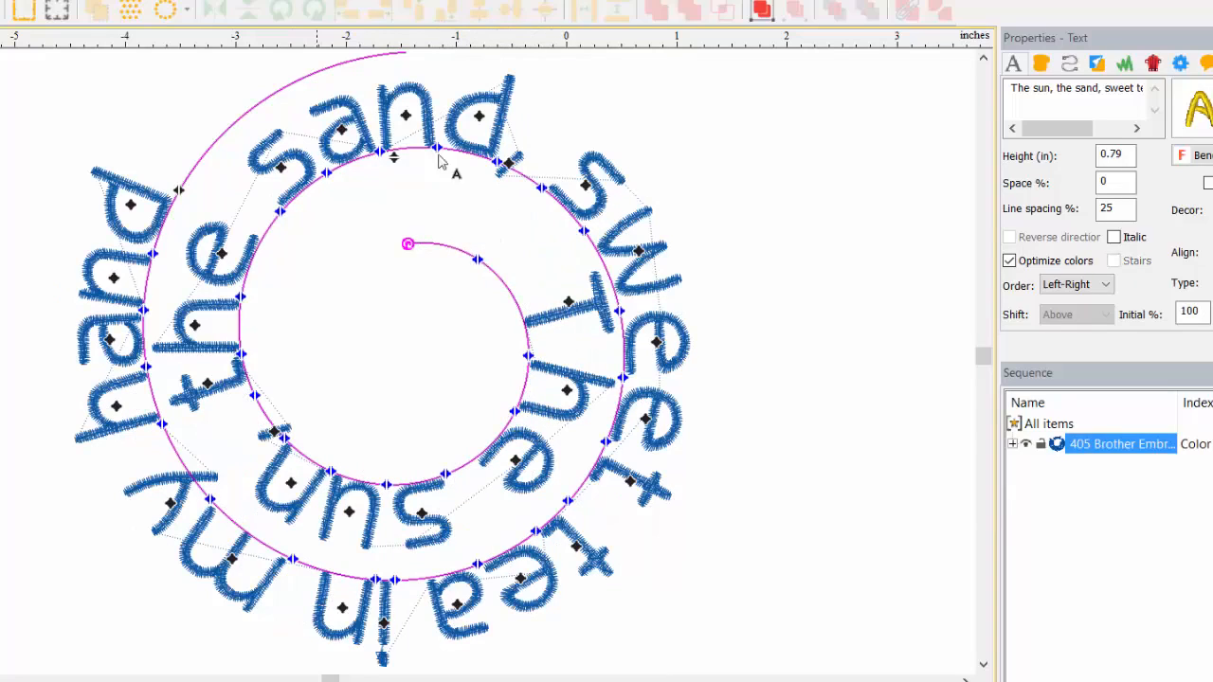
pyautogui.click(57, 2)
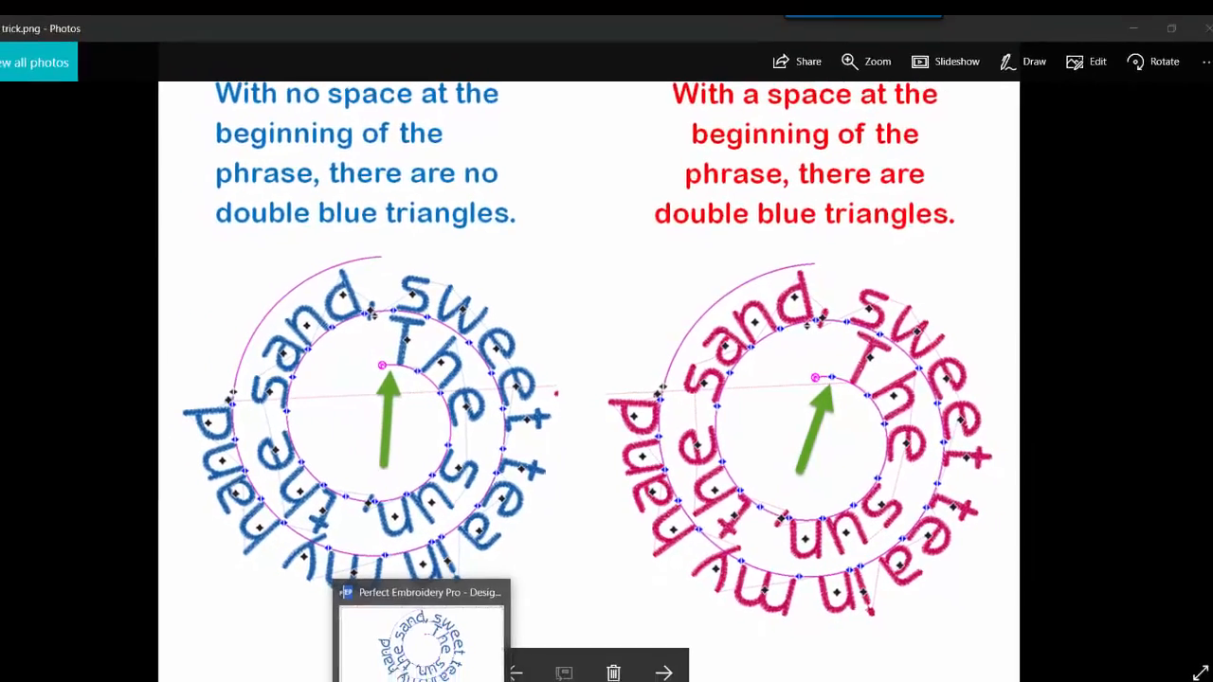
# Switch back to Perfect Embroidery Pro, open 1 Fonts Compared.c2s and turn on the 3D view
pyautogui.click(442, 675)
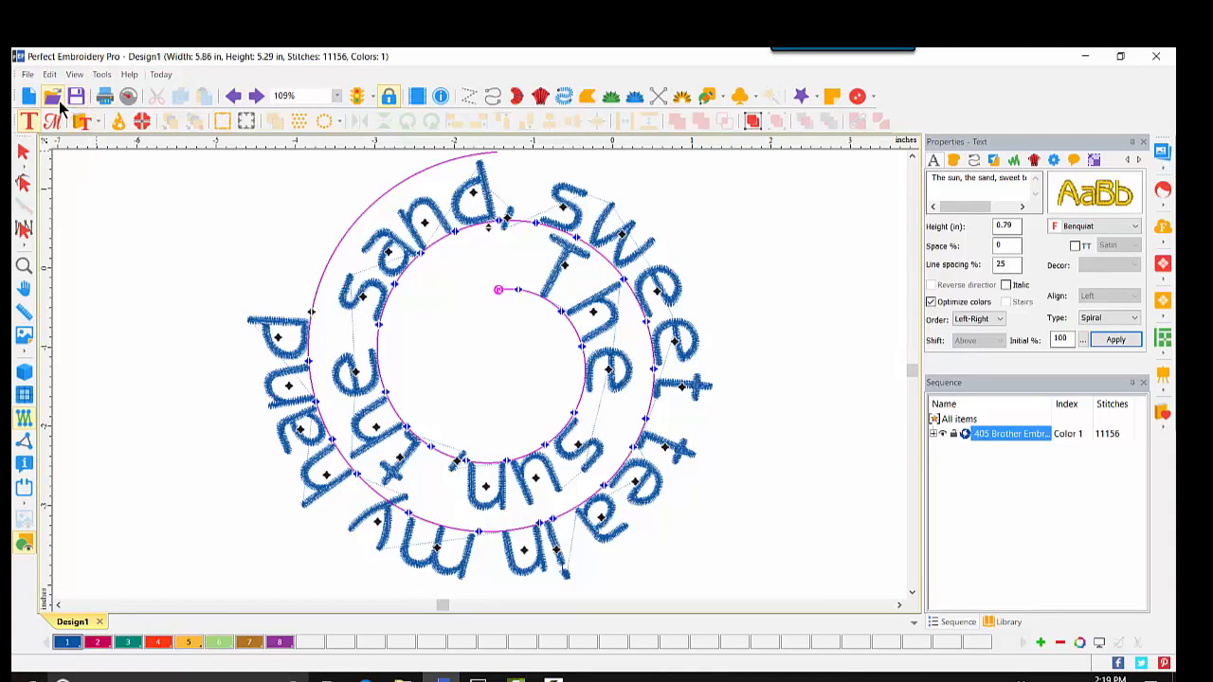
pyautogui.doubleClick(501, 229)
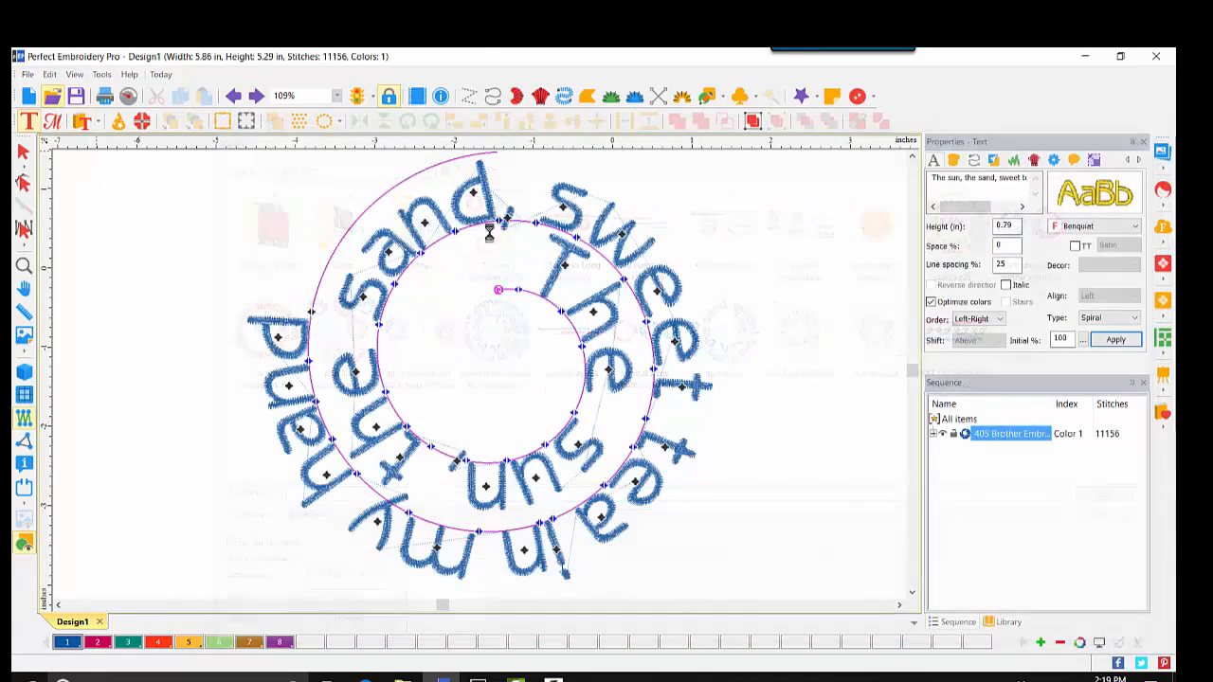
pyautogui.click(23, 376)
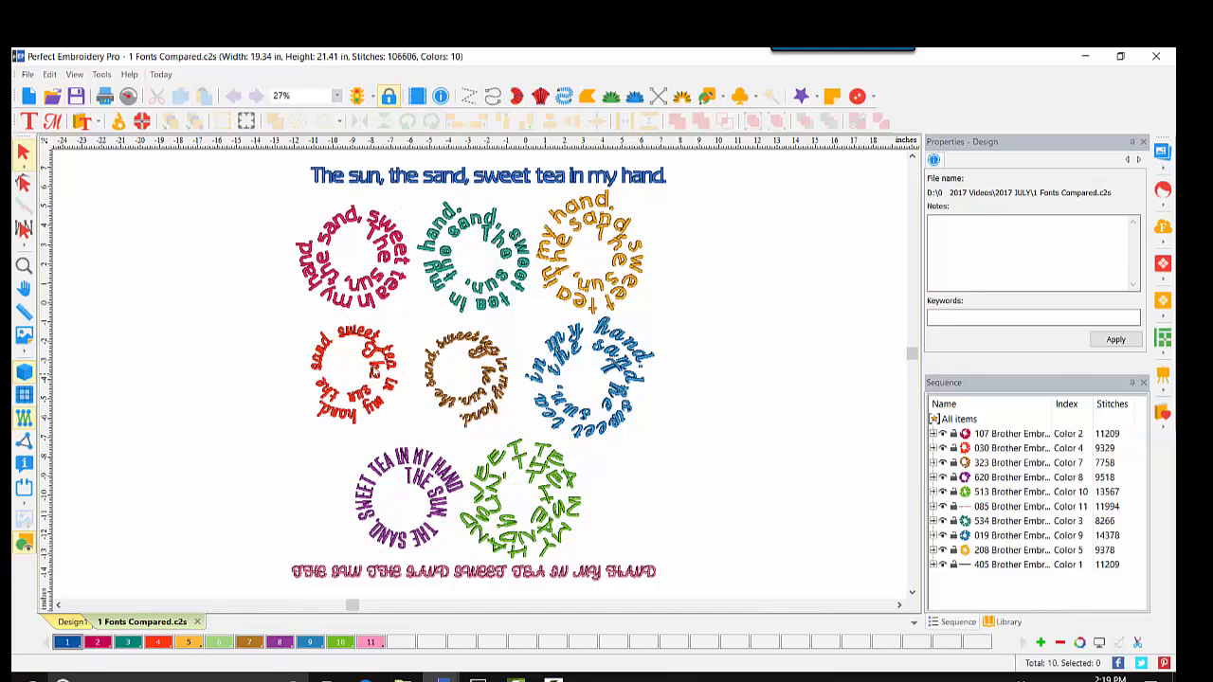
# Examine the font and spacing settings of the pink, teal and gold spirals, including the pink font's available characters and recommended height
pyautogui.click(24, 266)
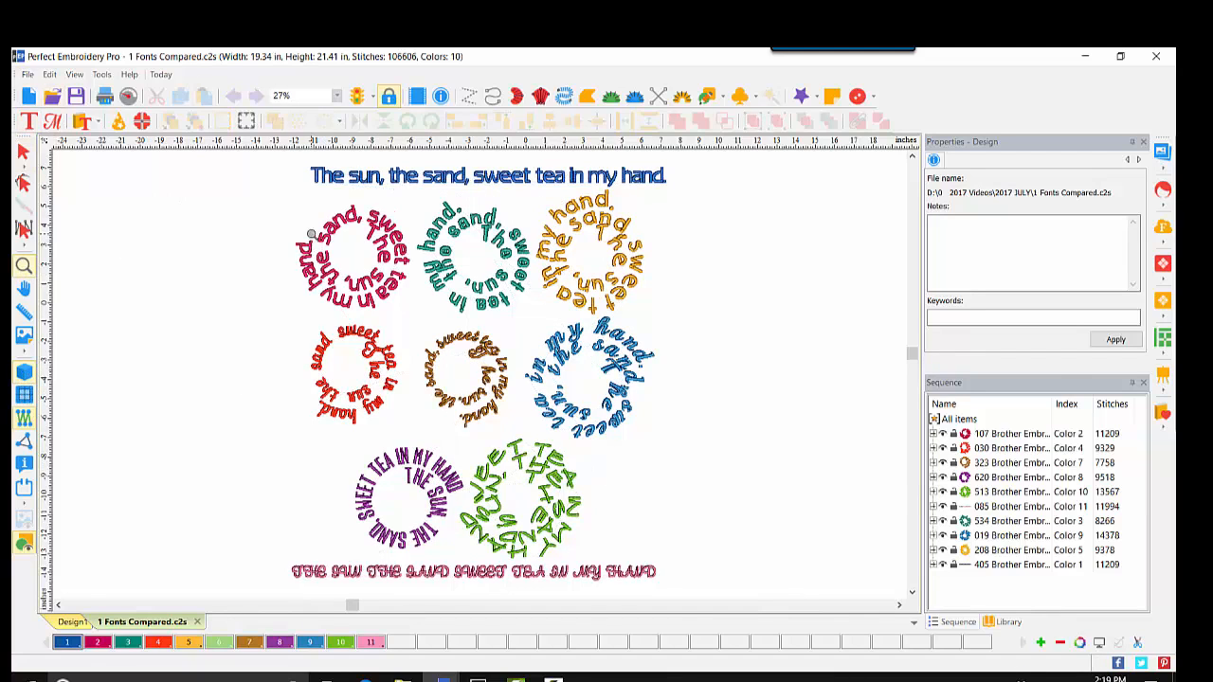
pyautogui.click(434, 205)
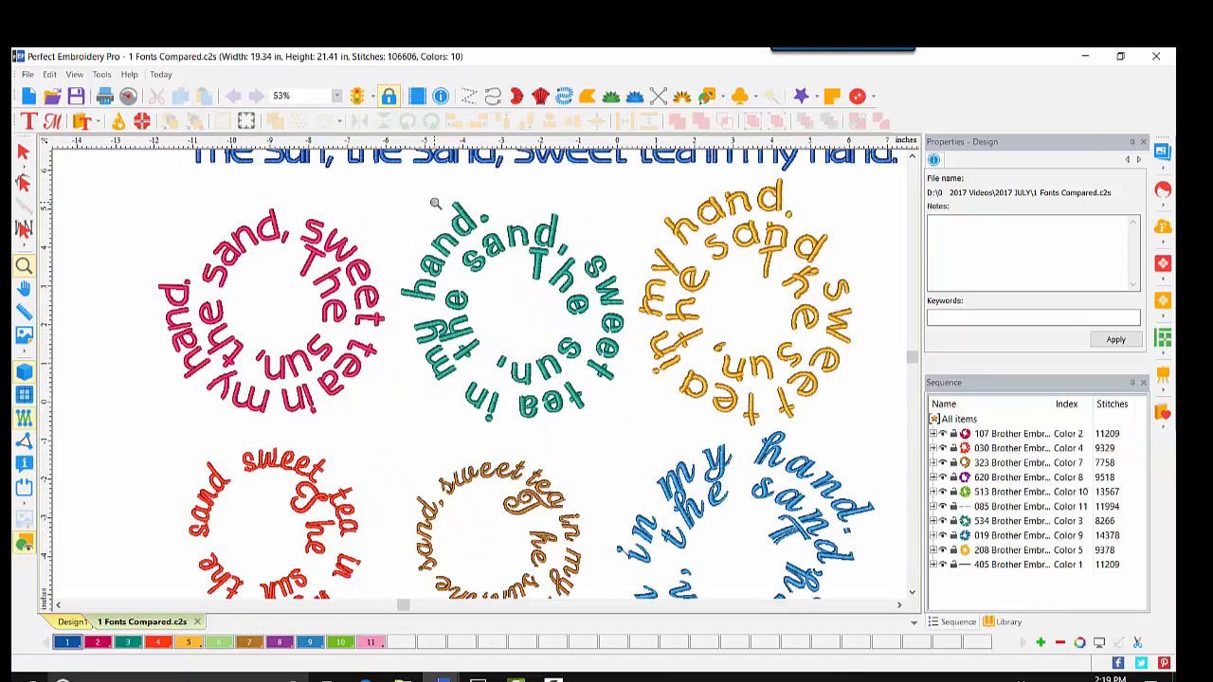
pyautogui.click(24, 152)
pyautogui.scroll(2, 545, 363)
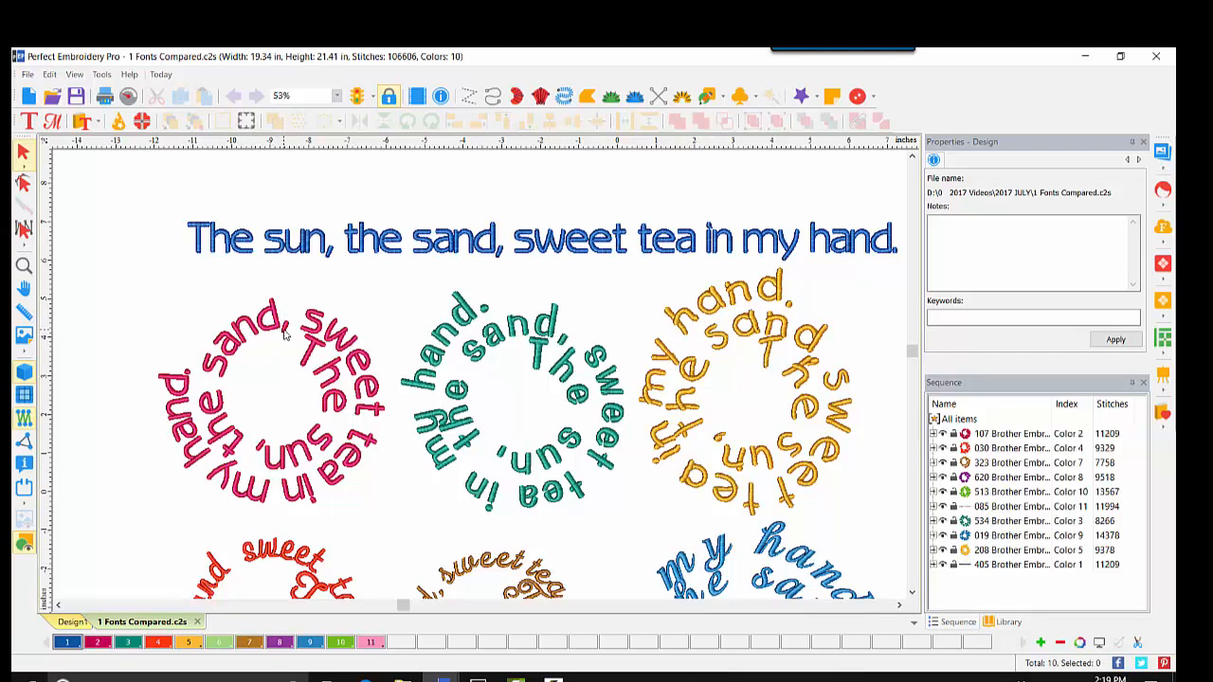
pyautogui.click(269, 331)
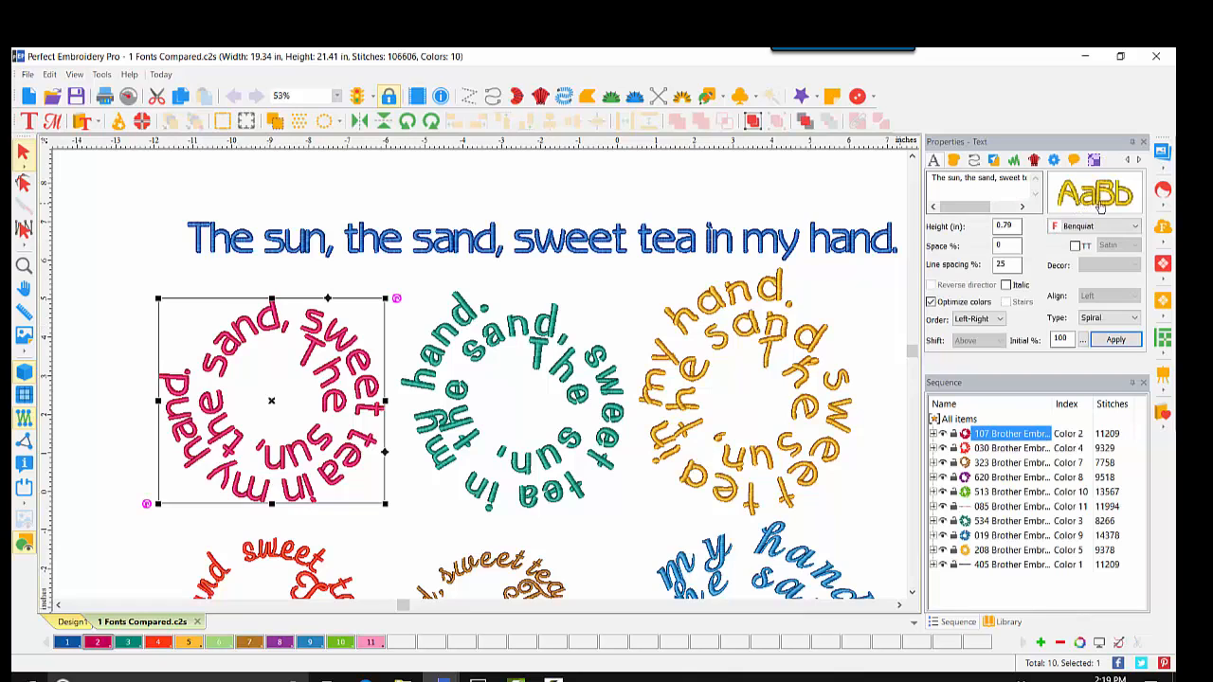
pyautogui.moveTo(1132, 207)
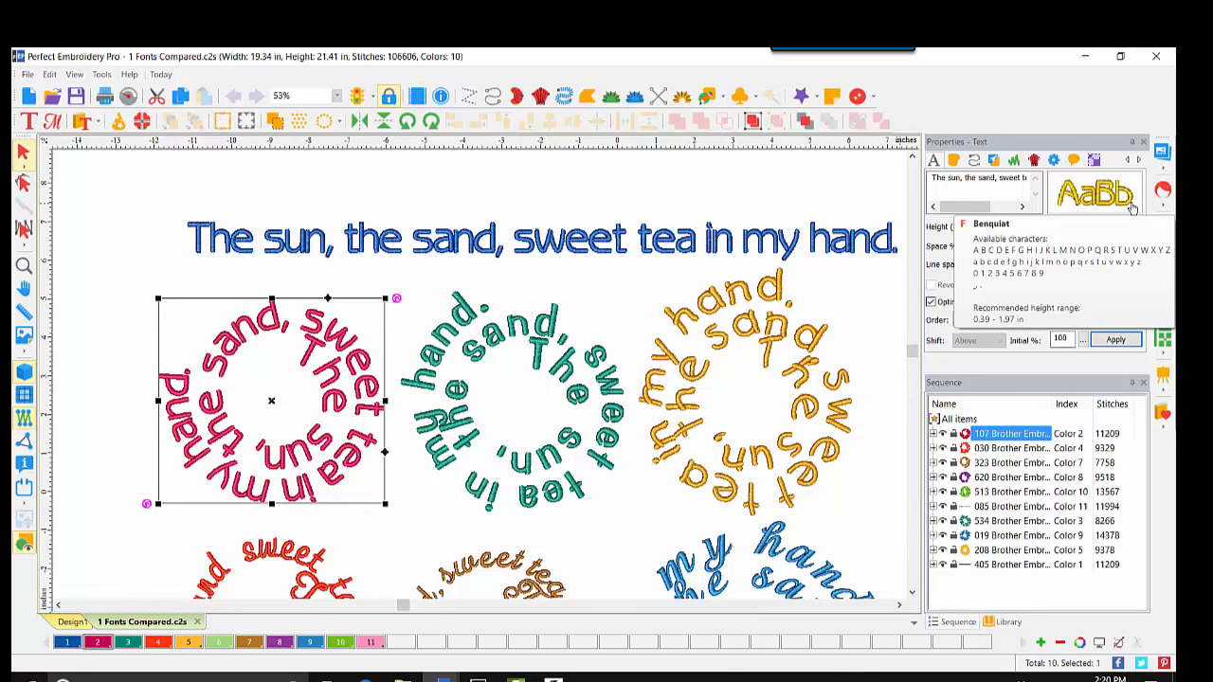
pyautogui.click(443, 345)
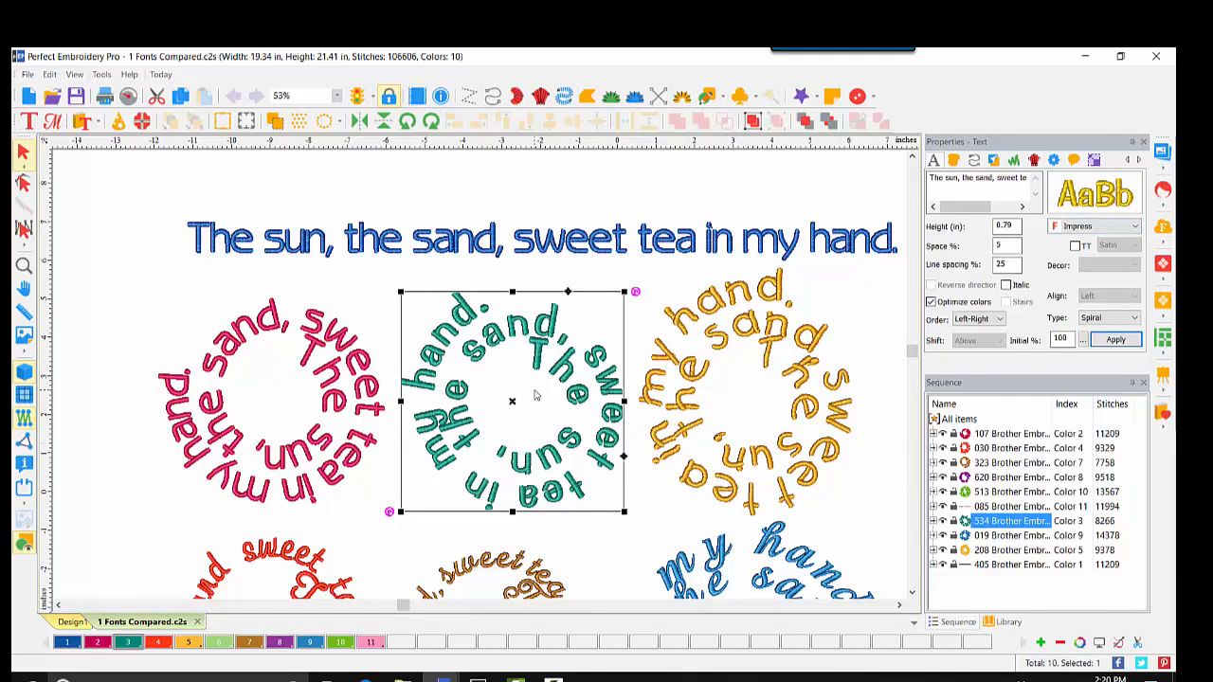
pyautogui.click(735, 300)
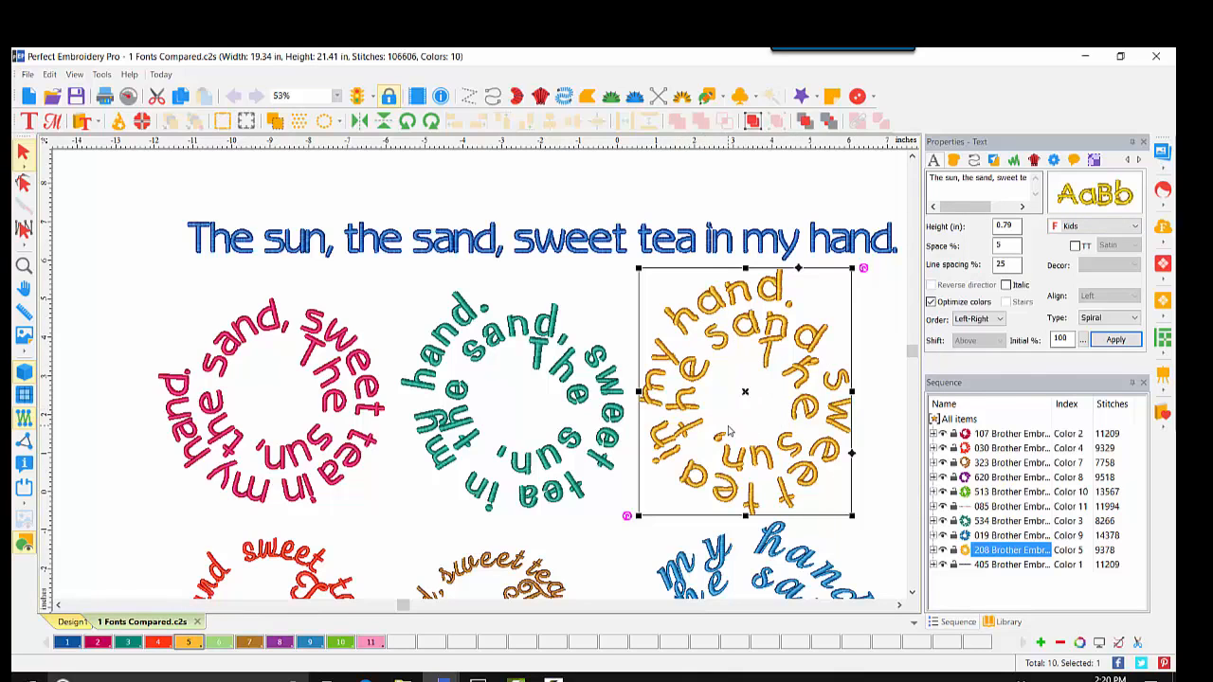
# Examine the font and spacing settings of the red, brown and blue script spirals
pyautogui.click(912, 593)
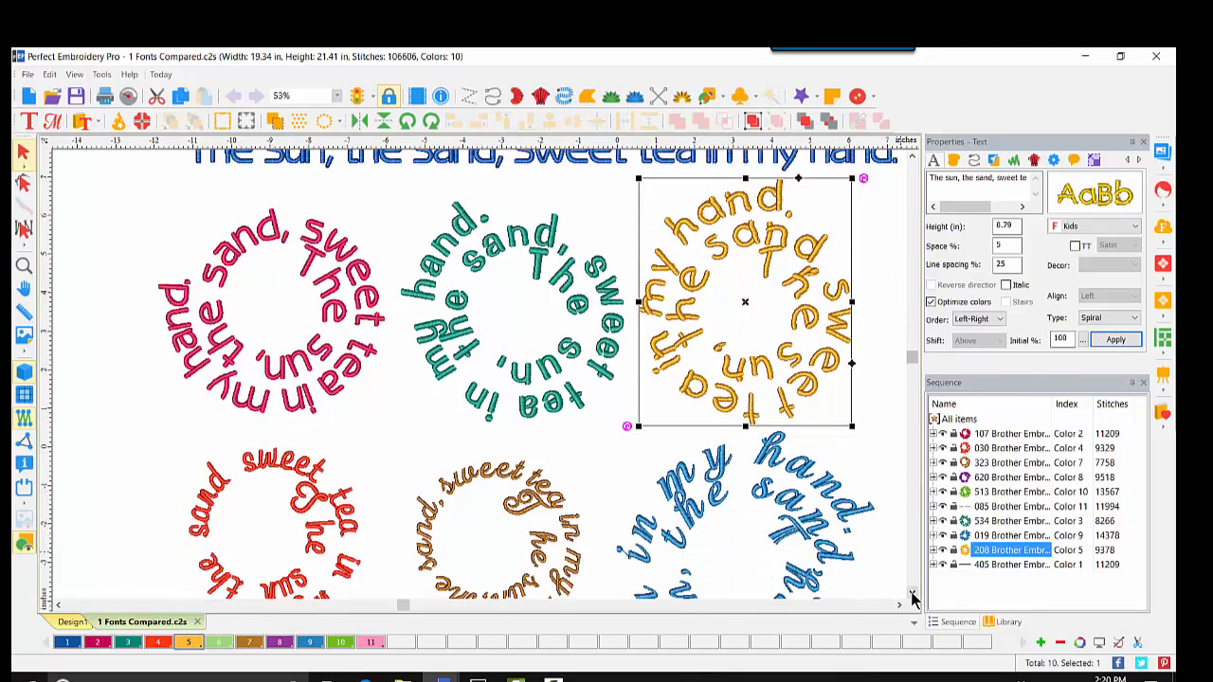
pyautogui.click(913, 594)
pyautogui.click(913, 593)
pyautogui.click(912, 593)
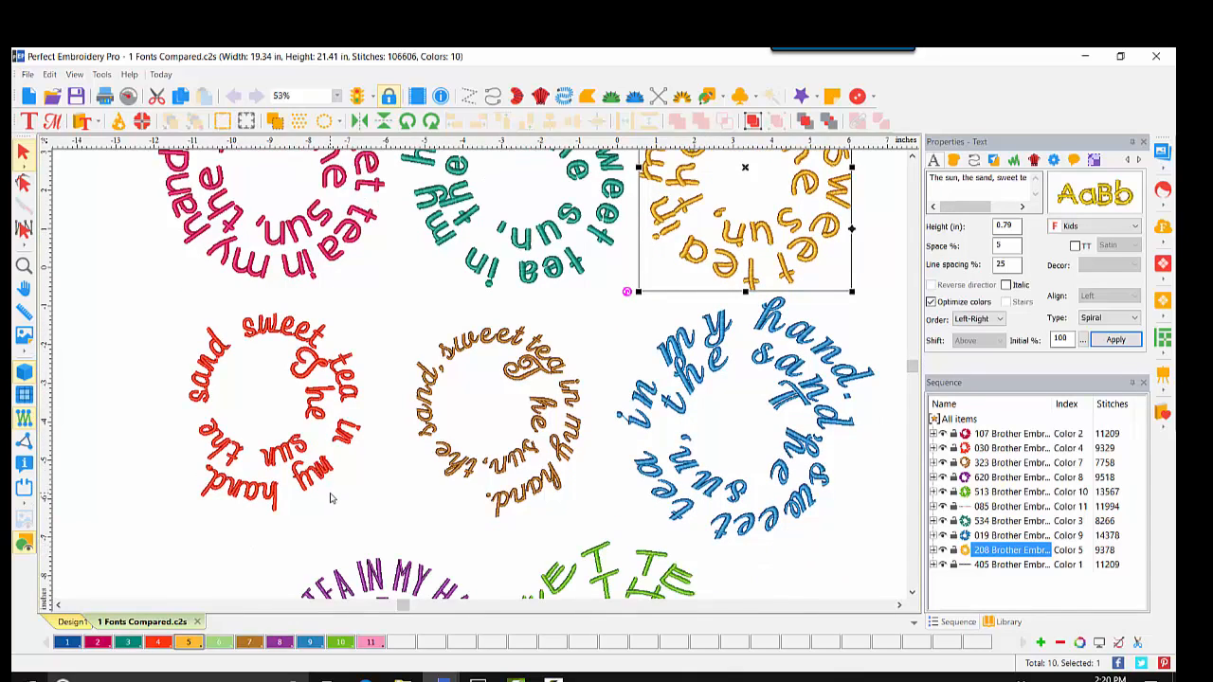
pyautogui.click(250, 331)
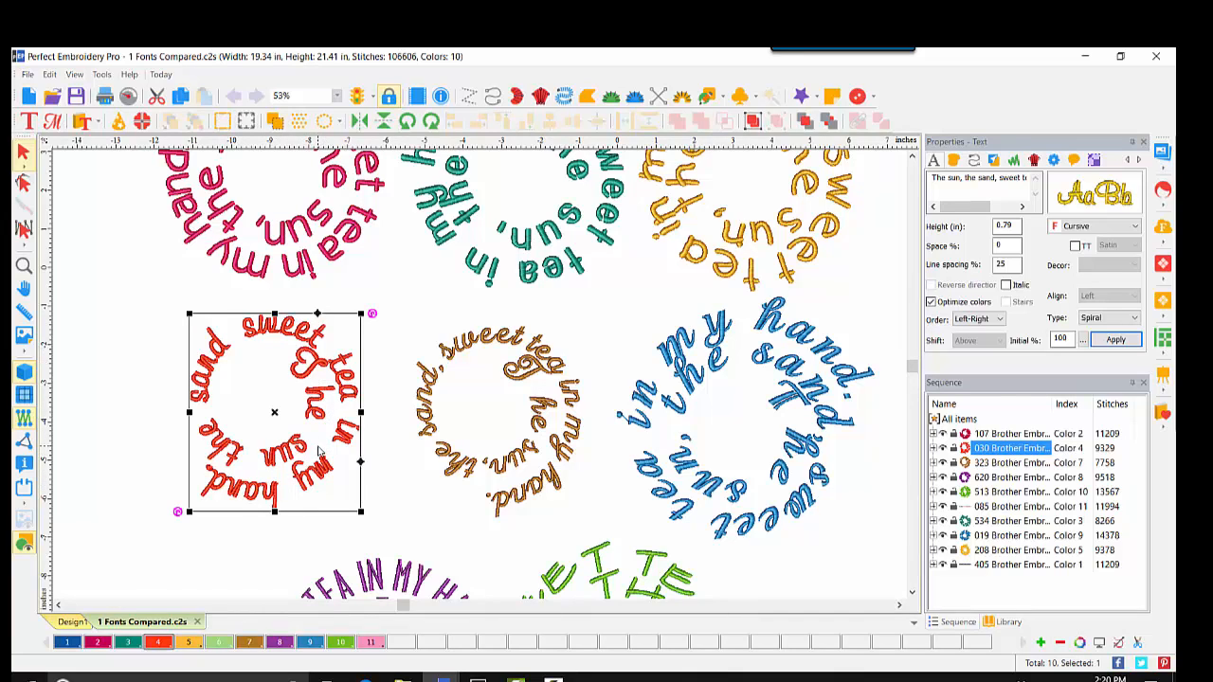
pyautogui.click(481, 346)
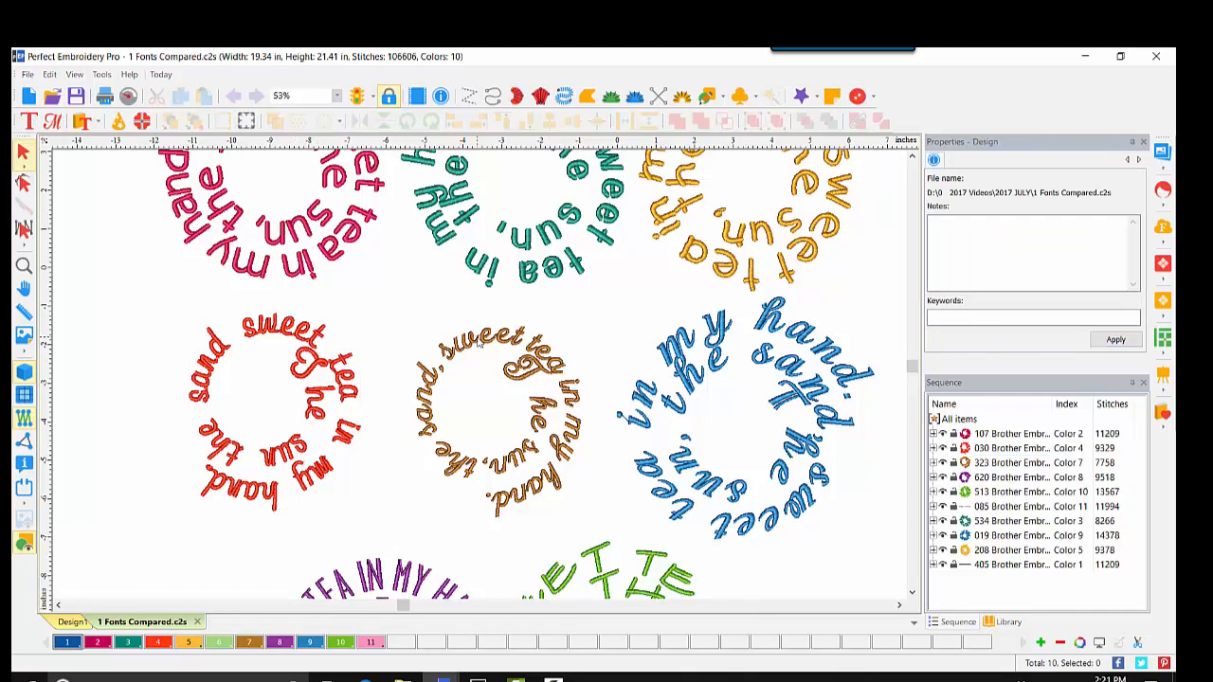
pyautogui.click(480, 347)
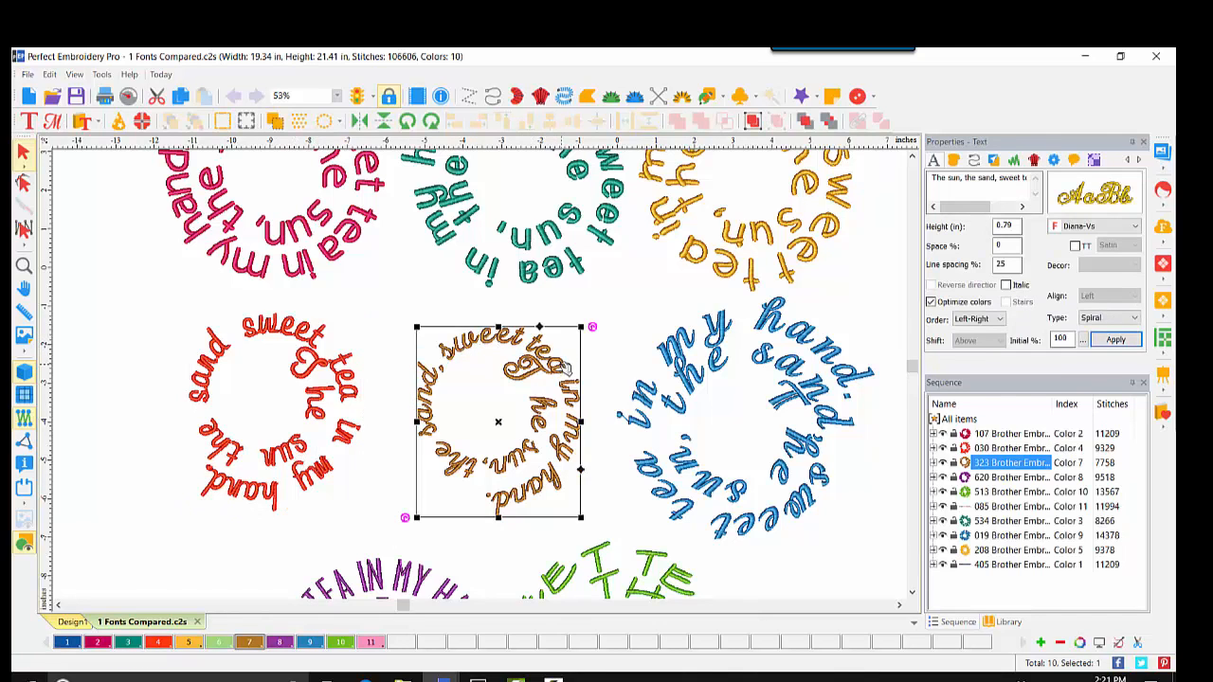
pyautogui.click(1090, 226)
pyautogui.click(1090, 226)
pyautogui.click(677, 351)
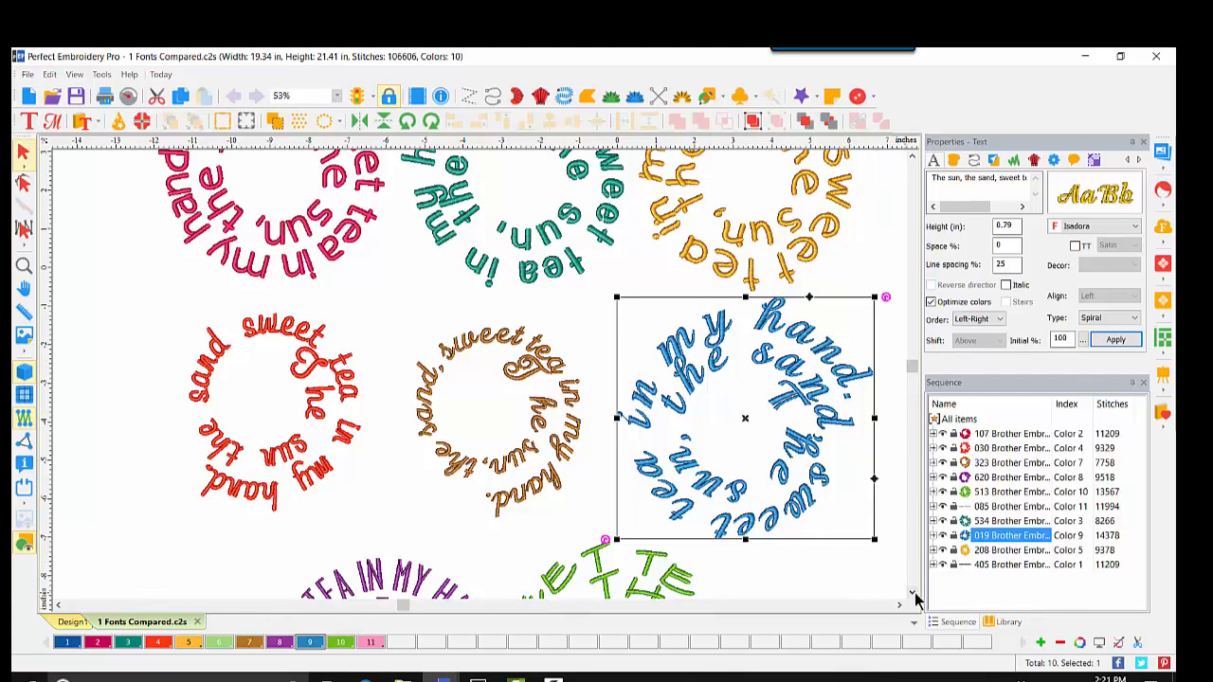
# Examine the font and spacing settings of the purple and green all-capitals spirals and the straight pink text line
pyautogui.scroll(-4, 907, 599)
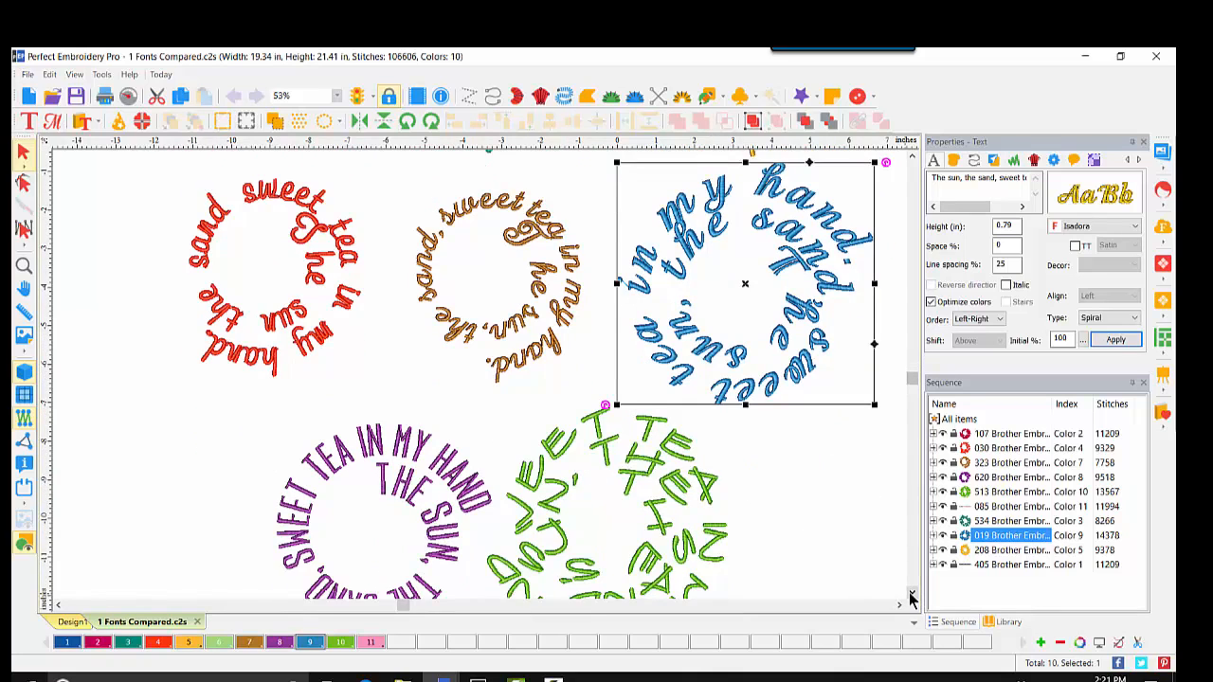
pyautogui.scroll(-1, 910, 598)
pyautogui.click(323, 378)
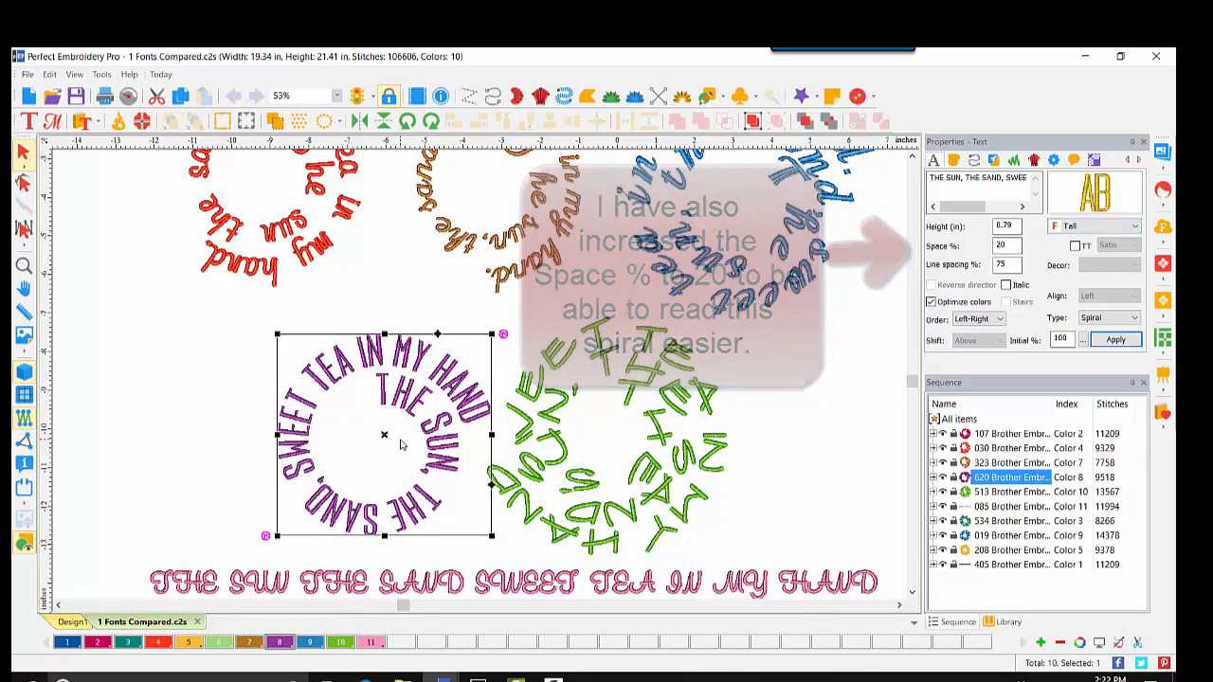
pyautogui.click(642, 373)
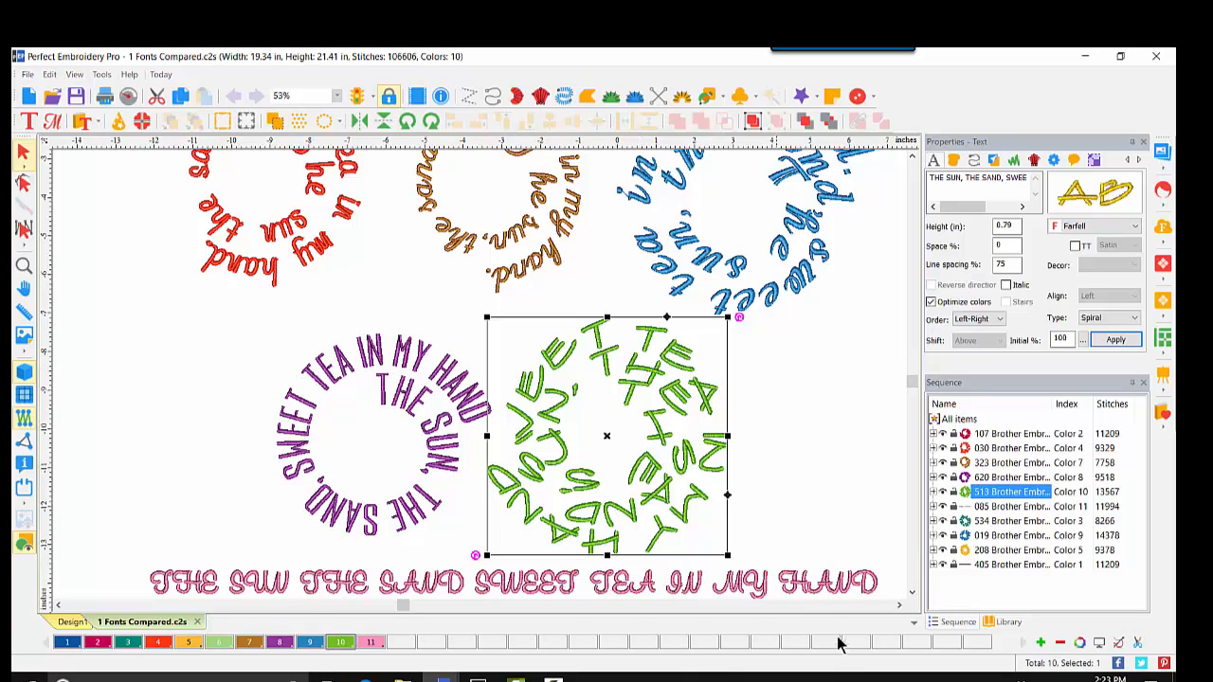
pyautogui.click(911, 594)
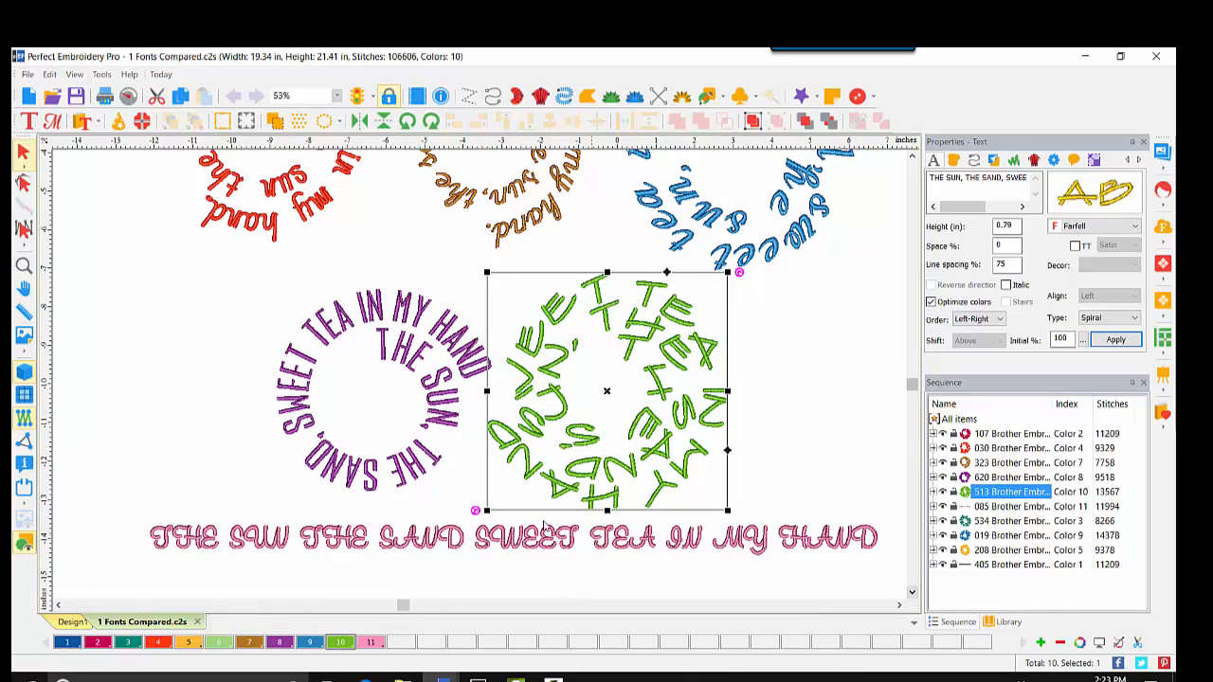
pyautogui.click(406, 551)
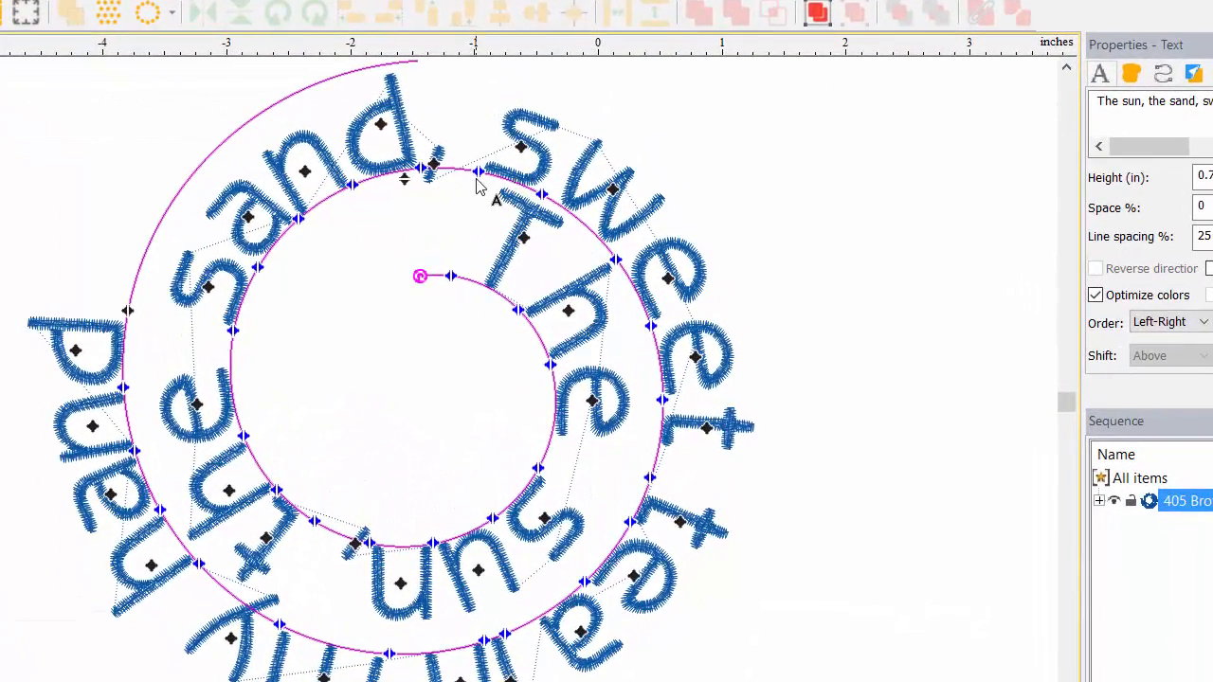
# Try slightly rotating and enlarging the individual letter s of "sweet" within the blue spiral lettering
pyautogui.click(524, 142)
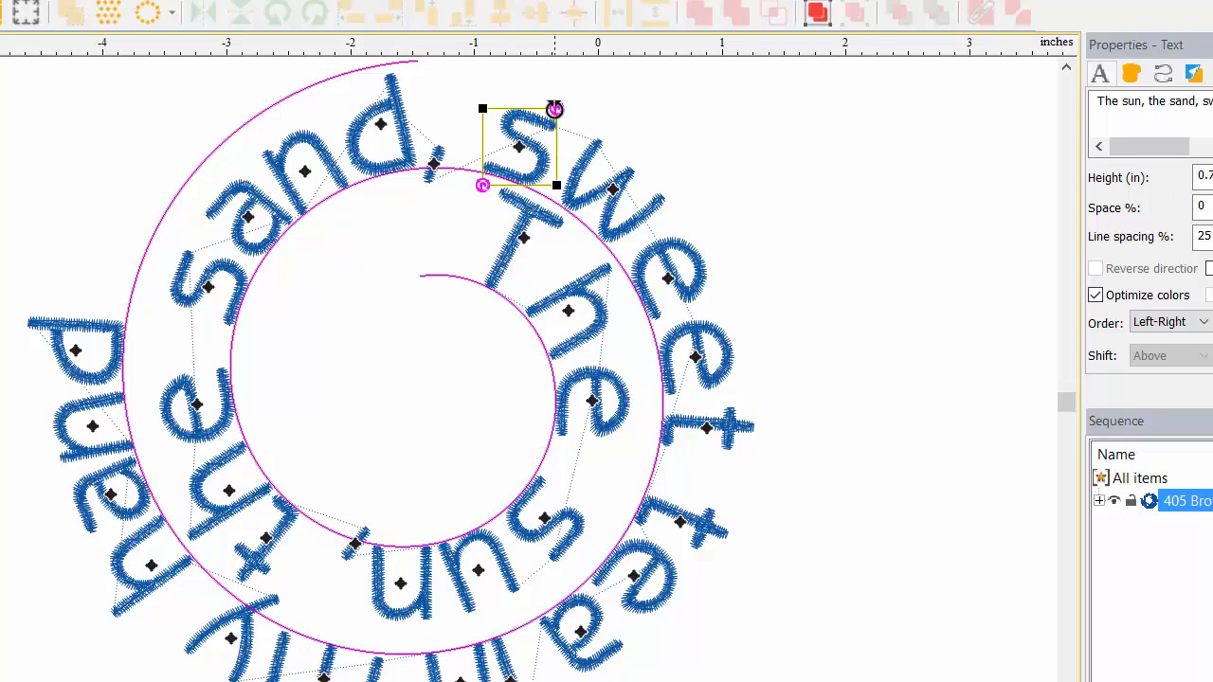
pyautogui.moveTo(554, 109)
pyautogui.mouseDown()
pyautogui.moveTo(536, 95)
pyautogui.moveTo(549, 120)
pyautogui.mouseUp()
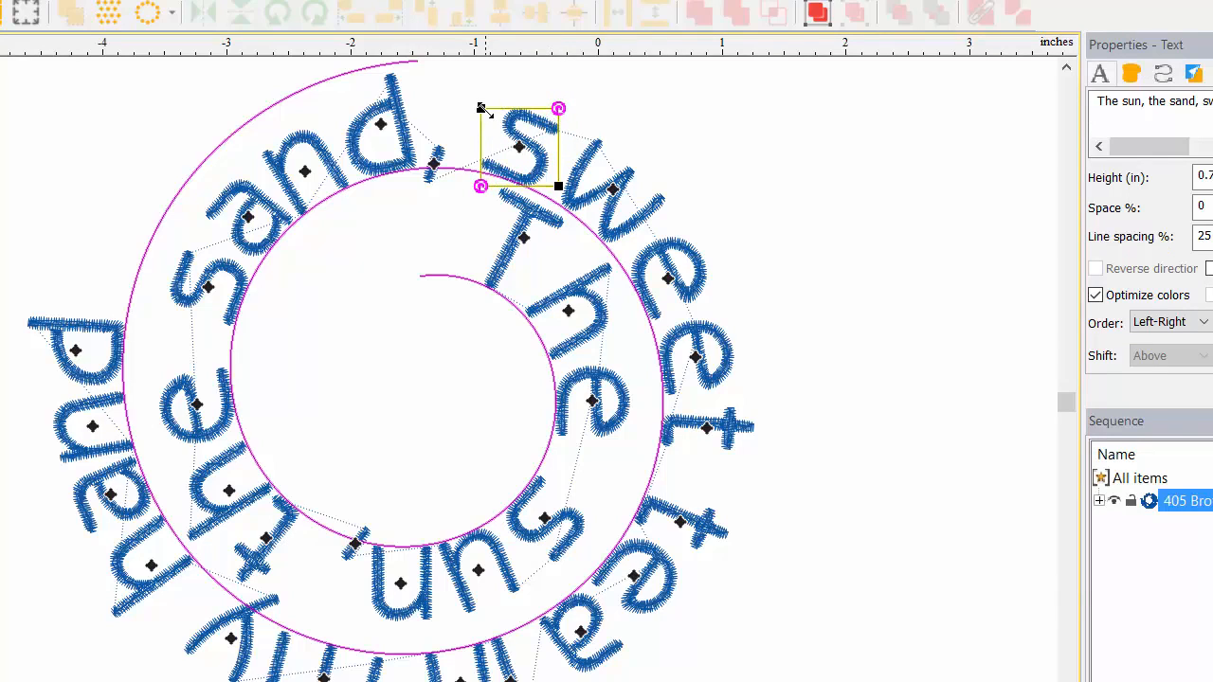
pyautogui.moveTo(480, 107); pyautogui.dragTo(476, 103)
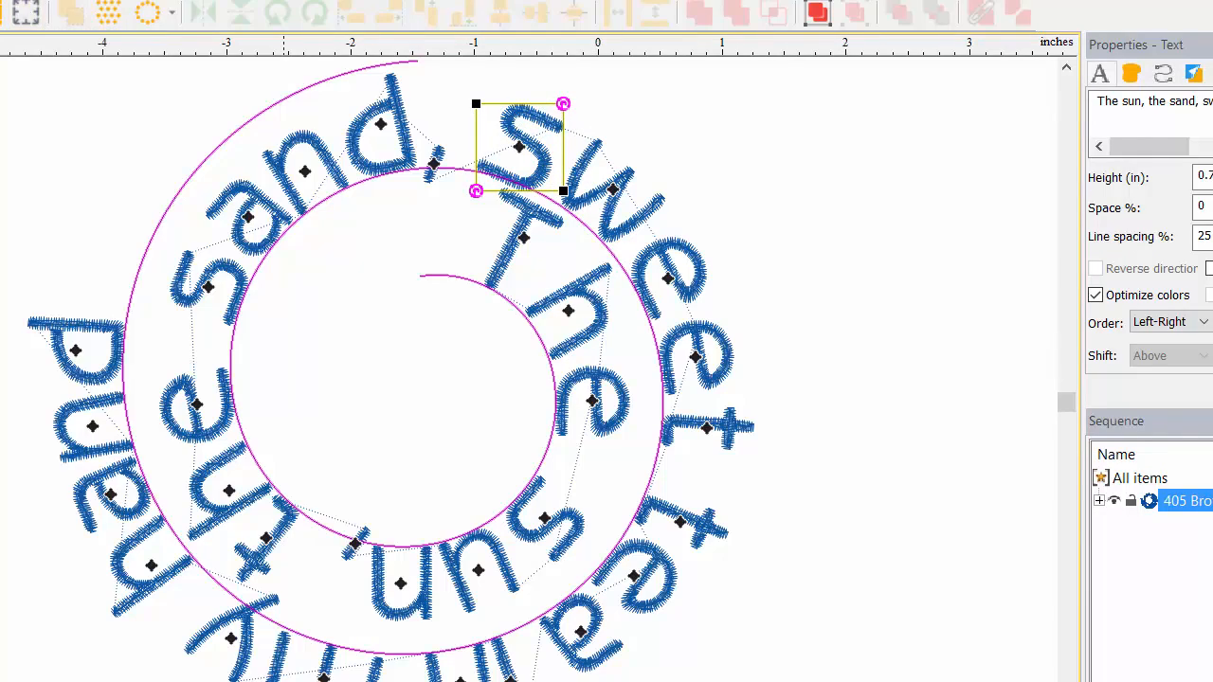
pyautogui.click(48, 8)
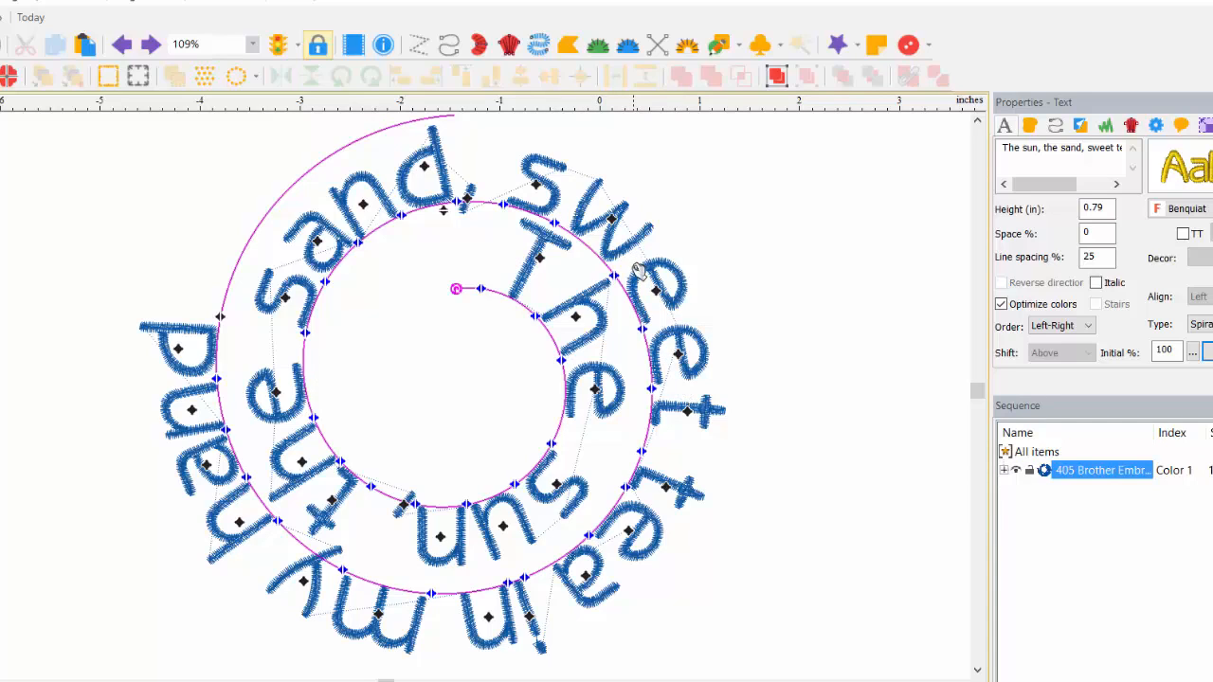
pyautogui.click(528, 617)
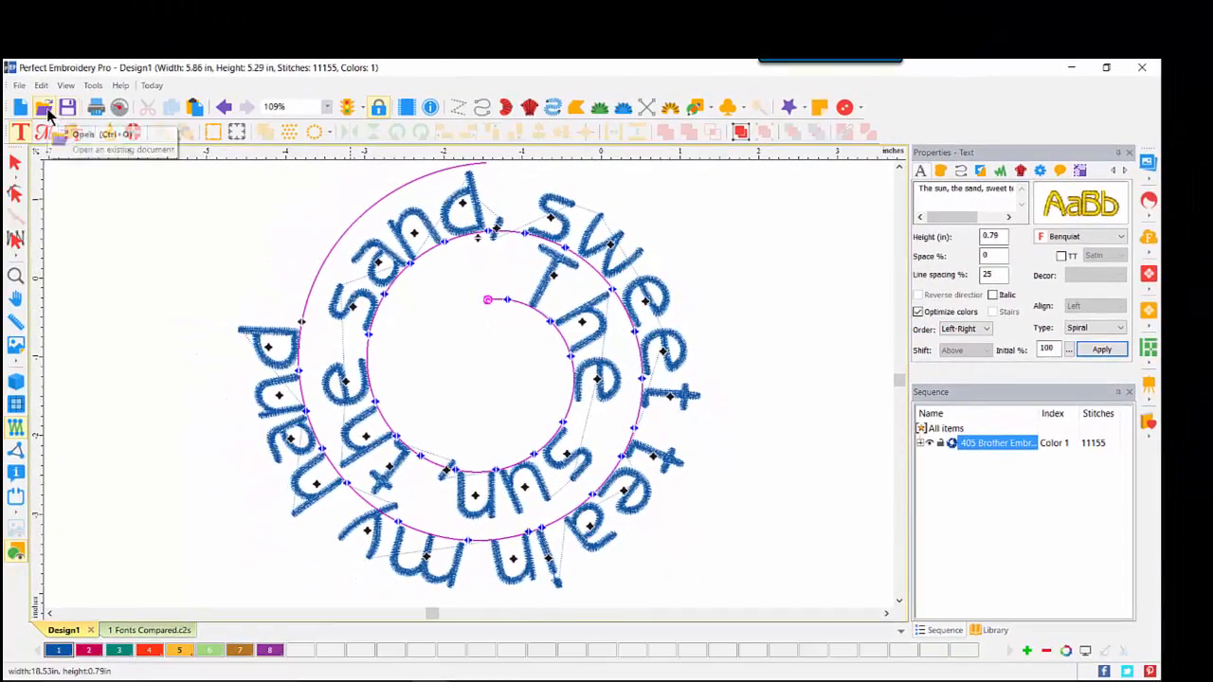
# Open 2 Short vs Long Phrase.c2s and turn on the 3D view
pyautogui.click(45, 108)
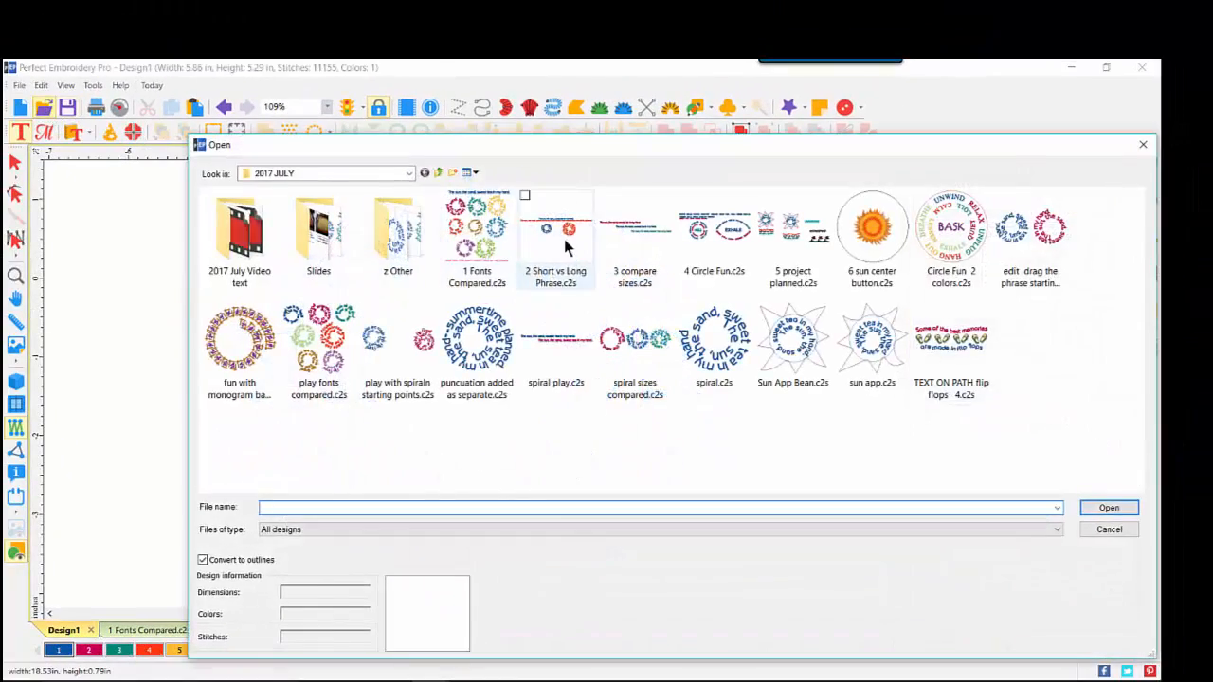
pyautogui.doubleClick(564, 239)
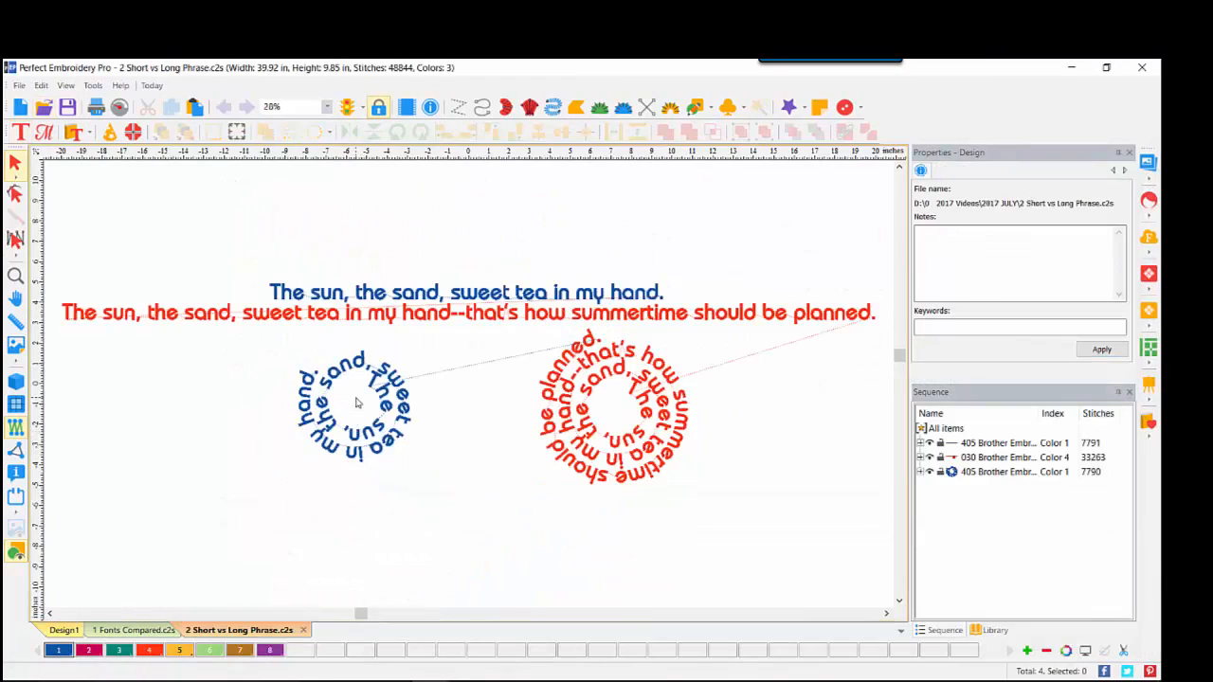
pyautogui.click(15, 381)
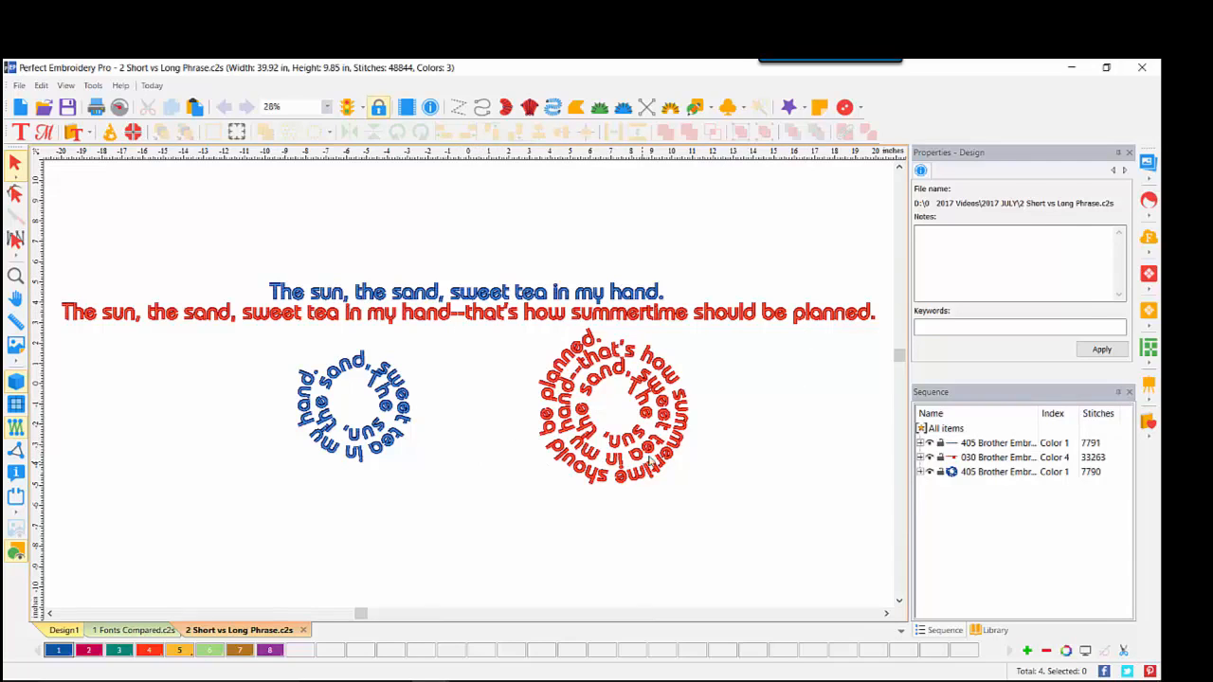
# Move the blue short-phrase spiral onto the red long-phrase spiral so their matching words overlap
pyautogui.click(15, 276)
pyautogui.click(481, 424)
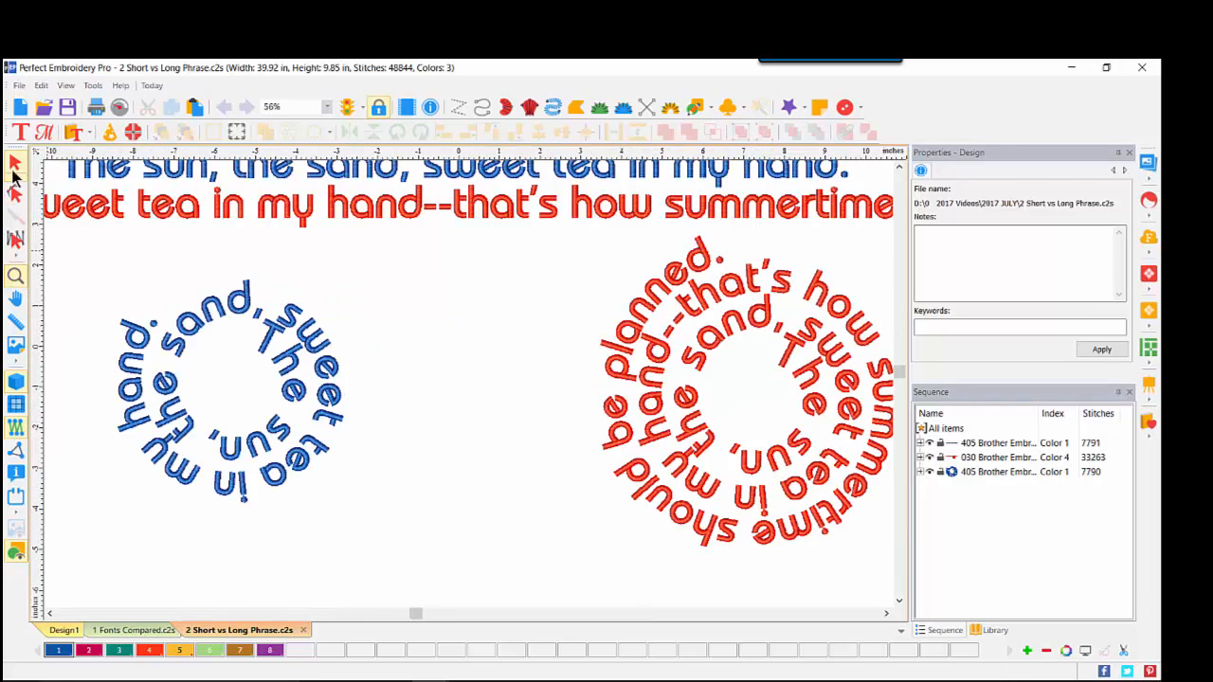
pyautogui.click(17, 165)
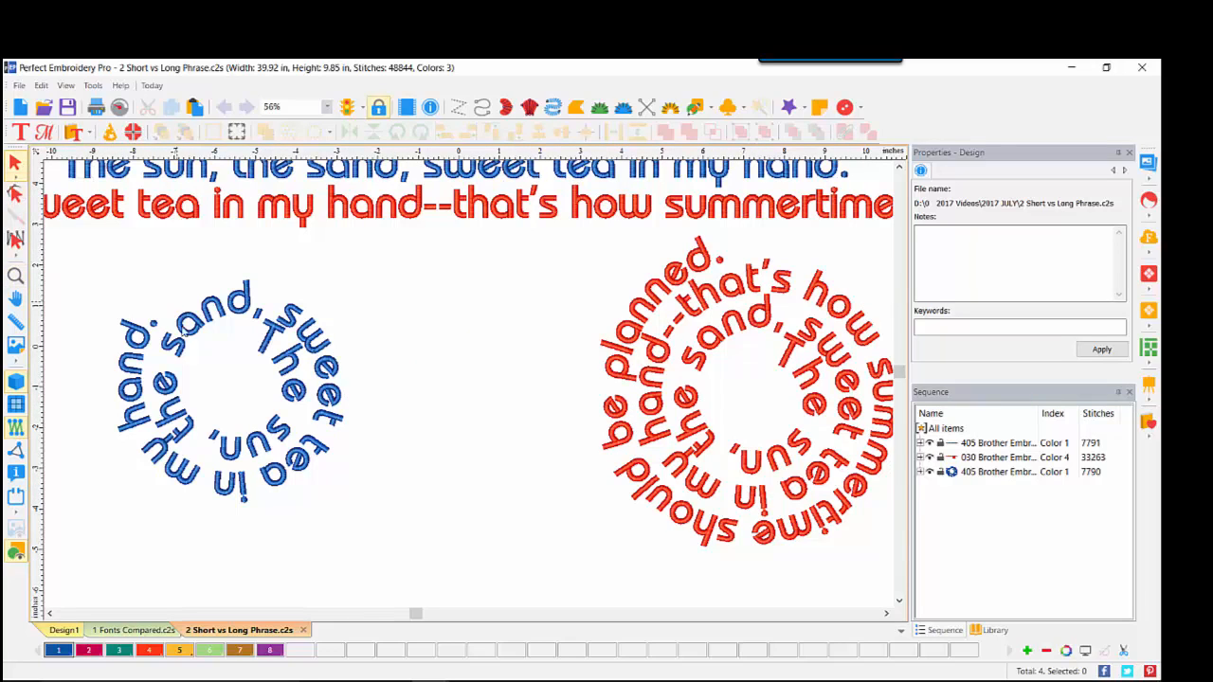
pyautogui.click(189, 343)
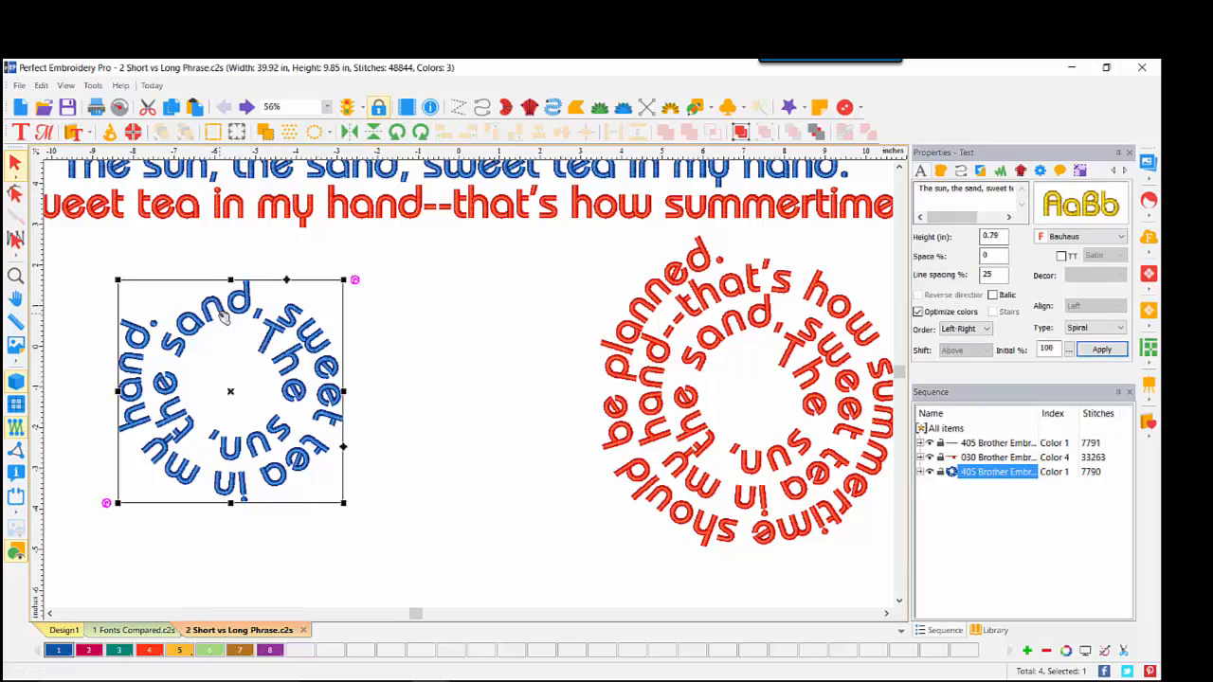
pyautogui.moveTo(218, 305); pyautogui.dragTo(746, 330)
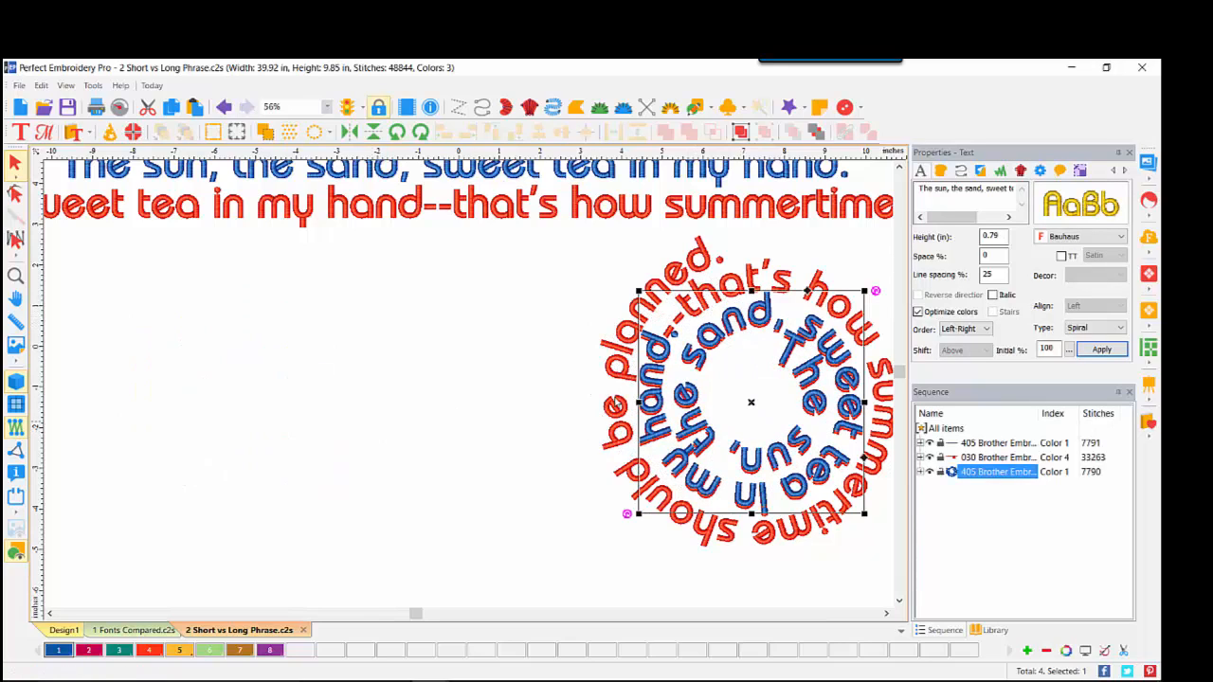
# Examine the spiral path and starting point of the overlaid blue spiral, and those of the red long-phrase spiral
pyautogui.click(21, 135)
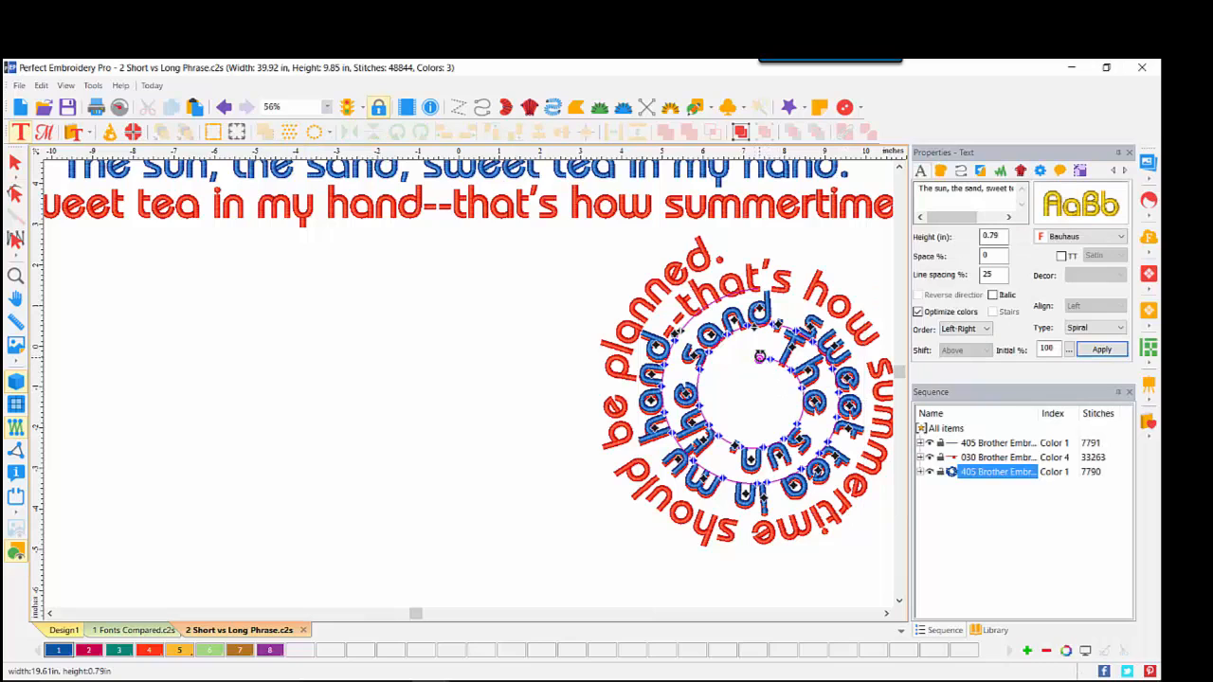
pyautogui.press('Escape')
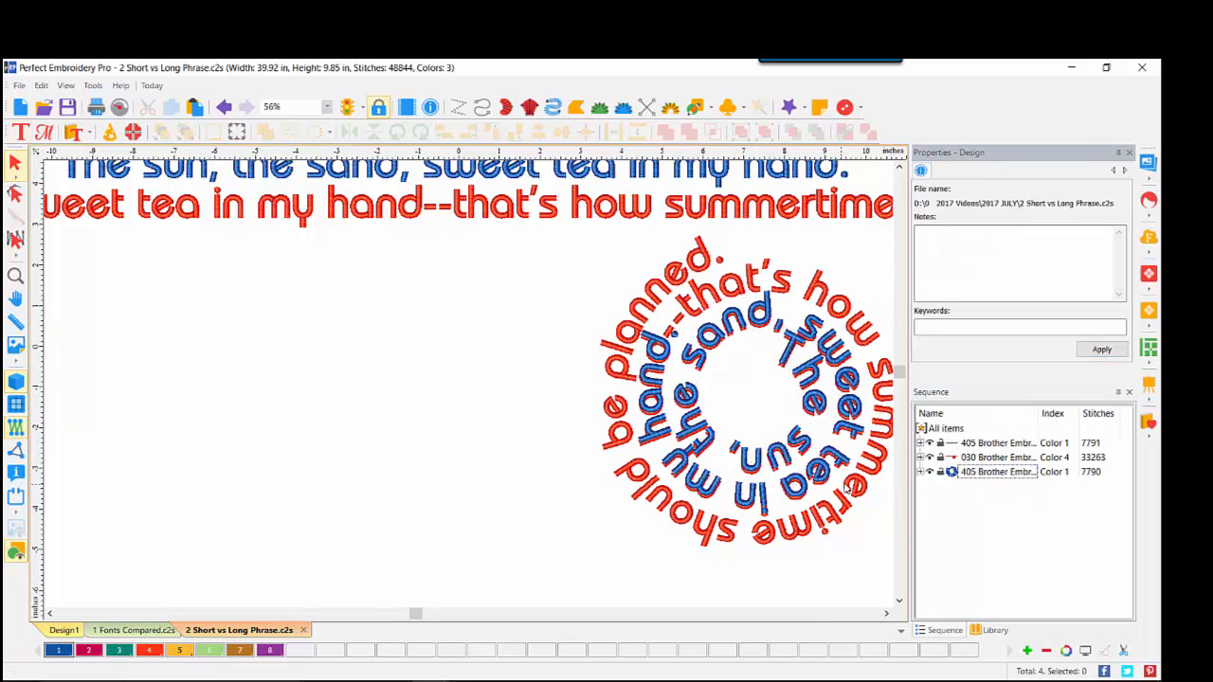
pyautogui.click(919, 457)
pyautogui.click(952, 486)
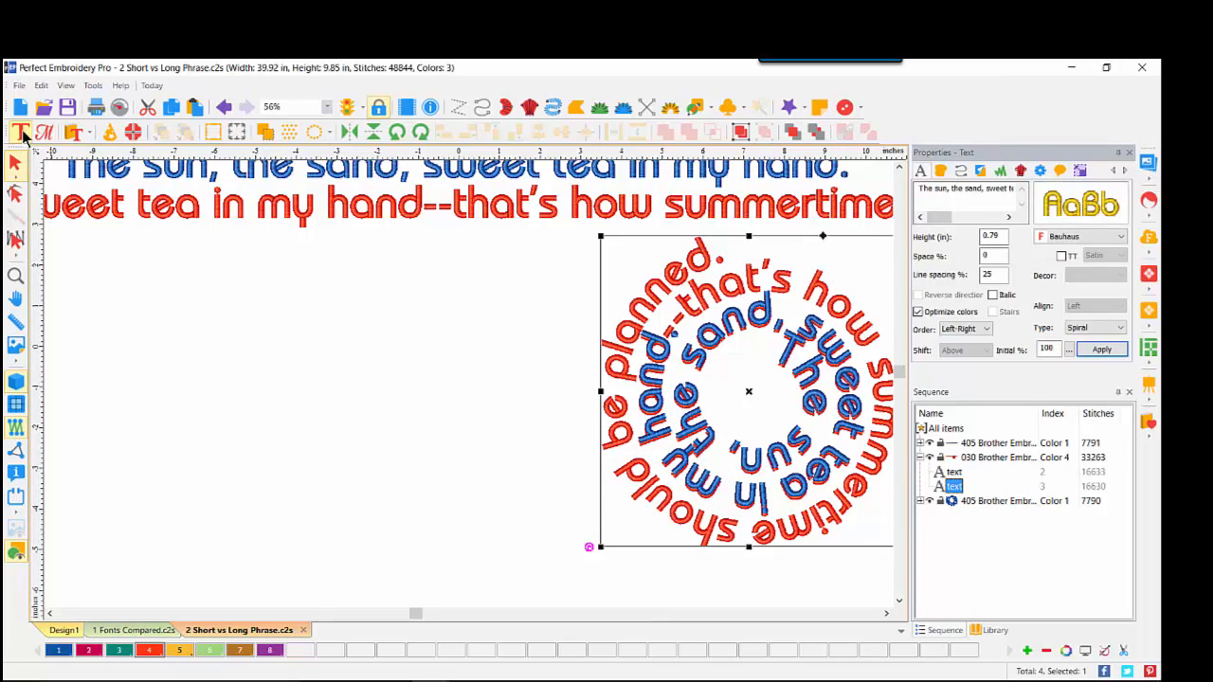
pyautogui.click(21, 133)
pyautogui.click(763, 369)
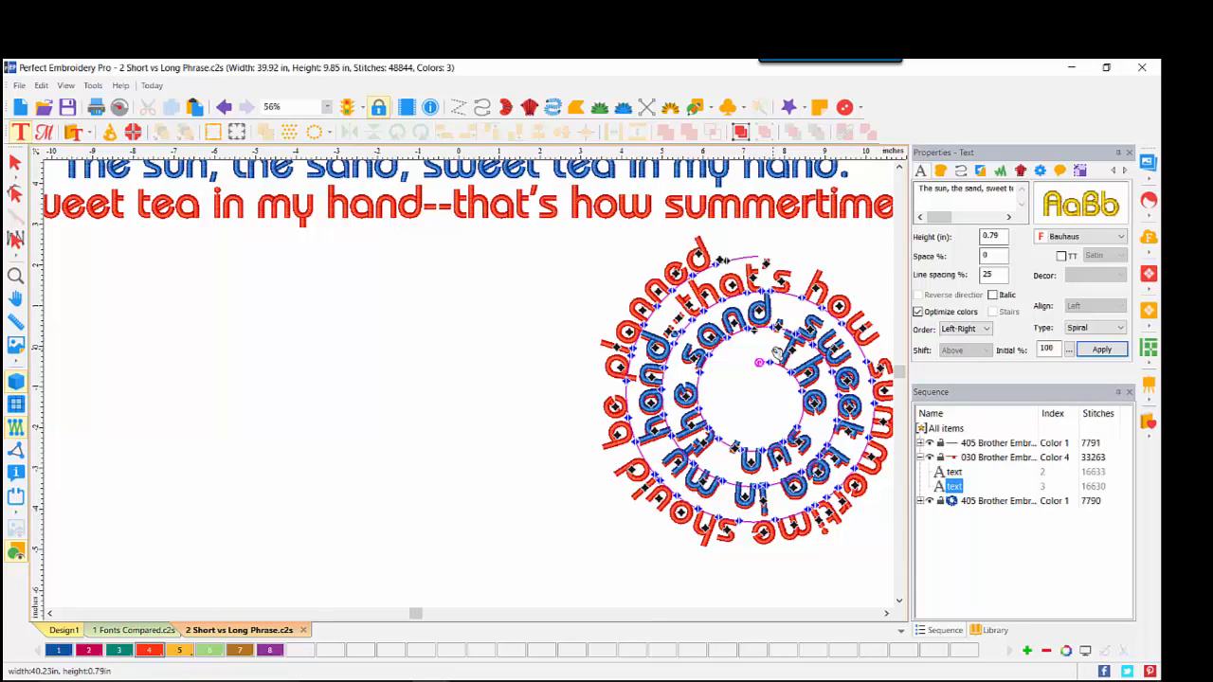
# Open 3 compare sizes.c2s and place a vertical guide line at the start of the green text
pyautogui.click(44, 106)
pyautogui.doubleClick(638, 233)
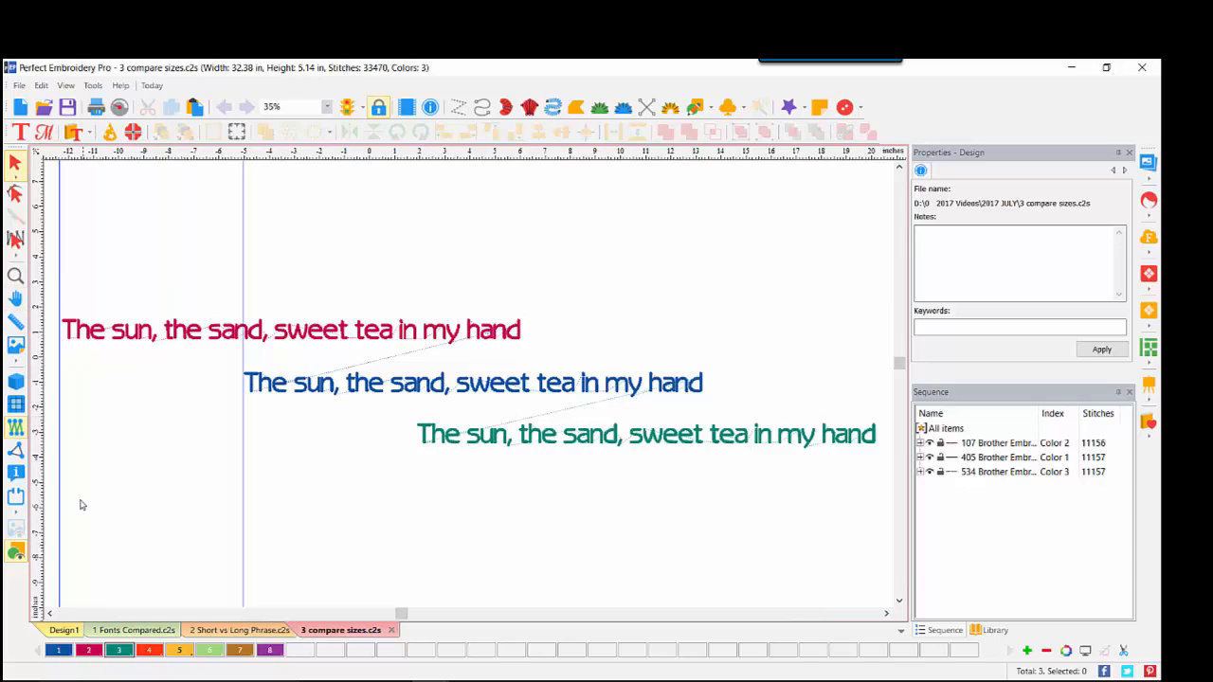
pyautogui.click(49, 614)
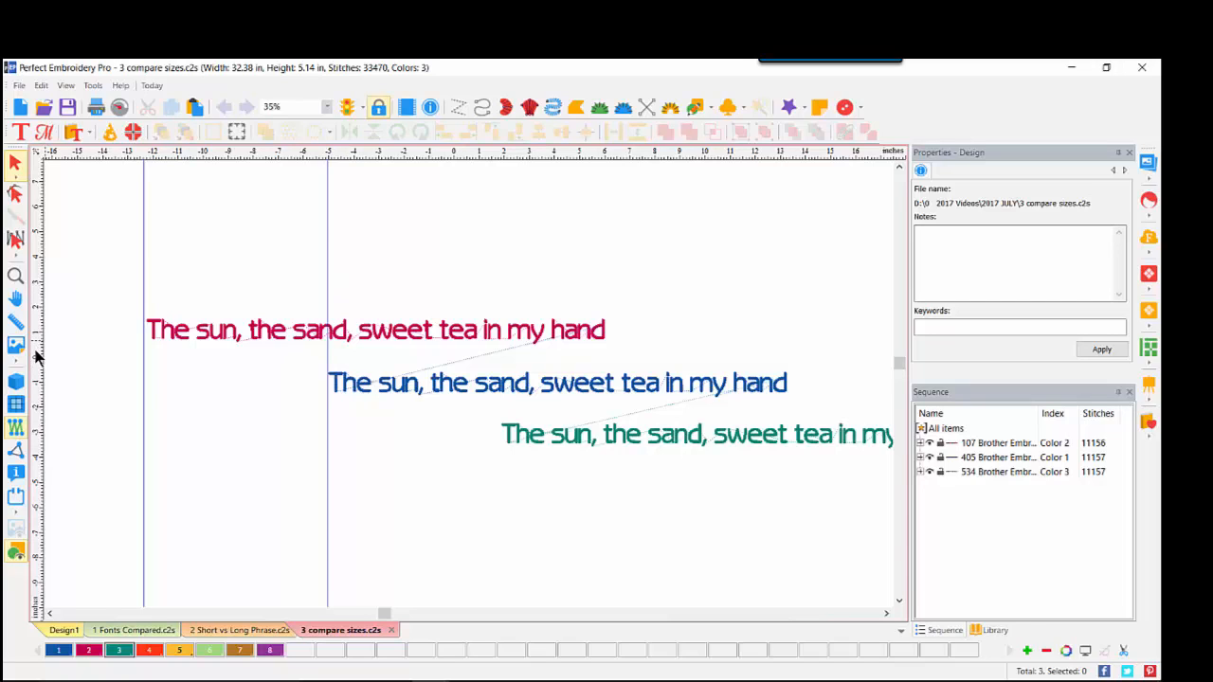
pyautogui.moveTo(35, 355); pyautogui.dragTo(503, 388)
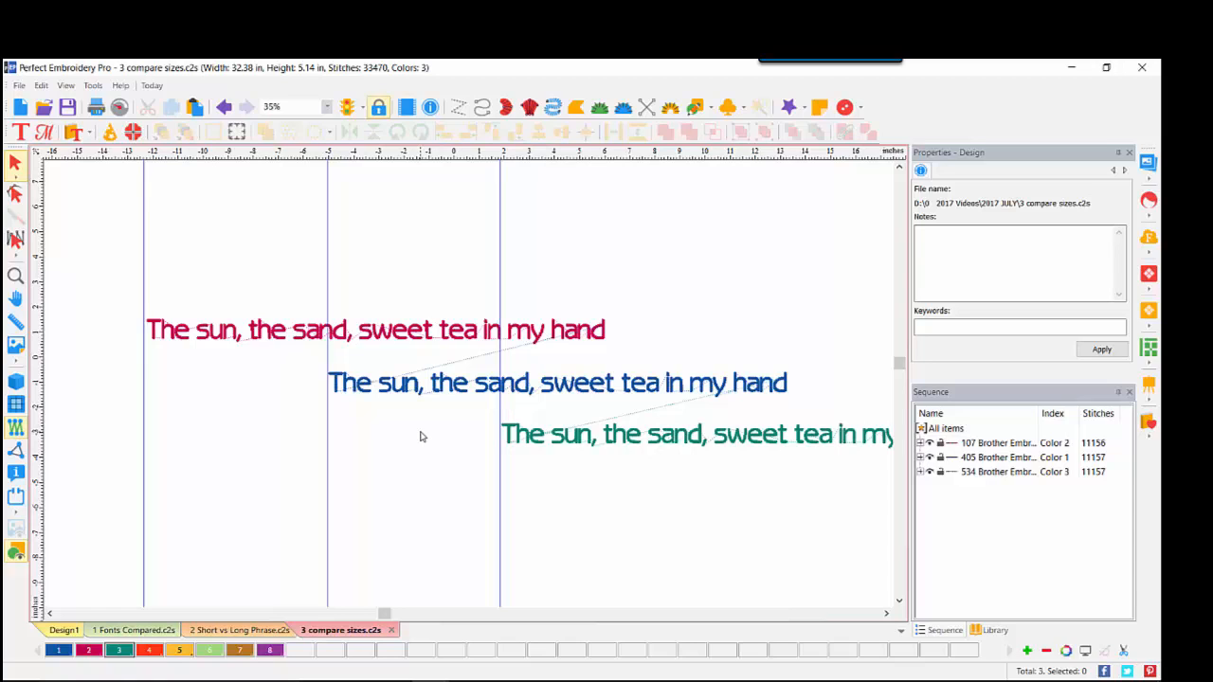
# Change the pink text line's type to Spiral and apply it
pyautogui.click(156, 330)
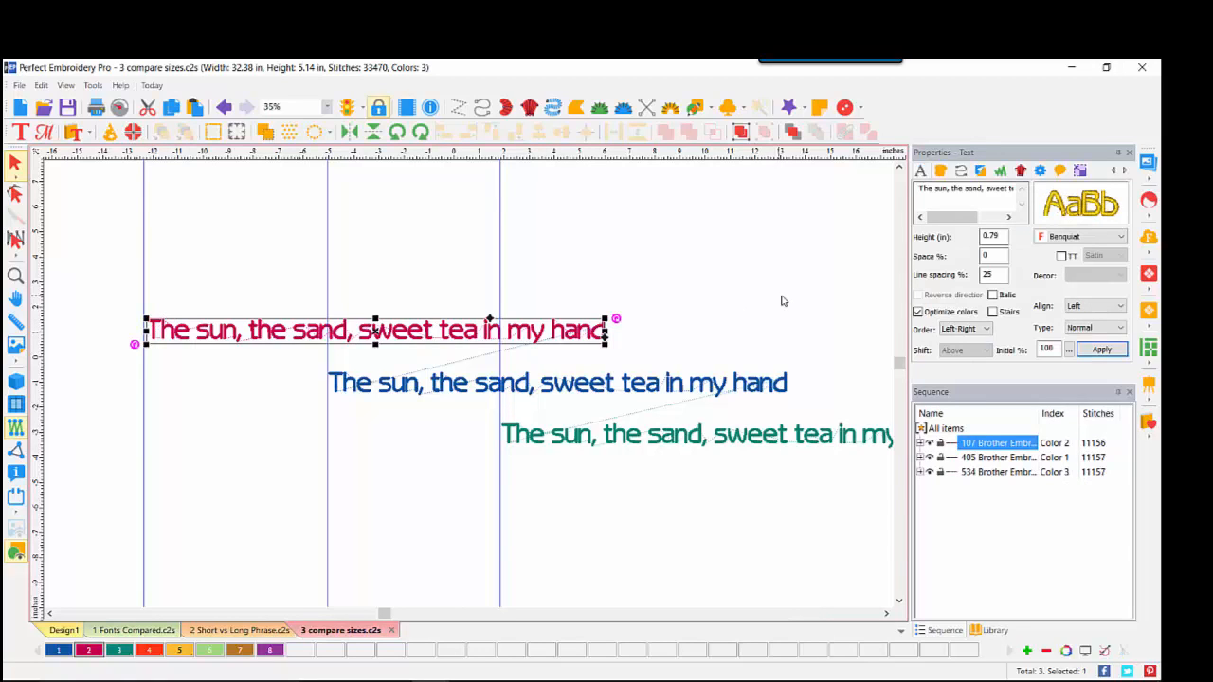
pyautogui.click(1117, 328)
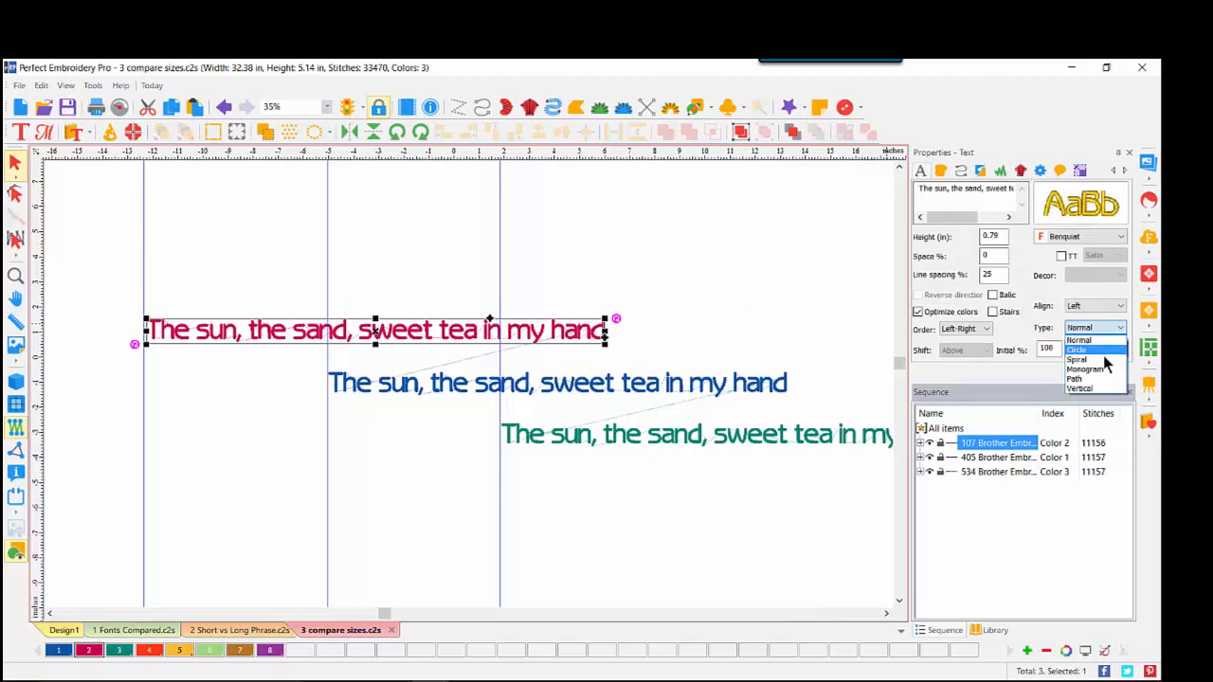
pyautogui.click(1100, 360)
pyautogui.click(1104, 350)
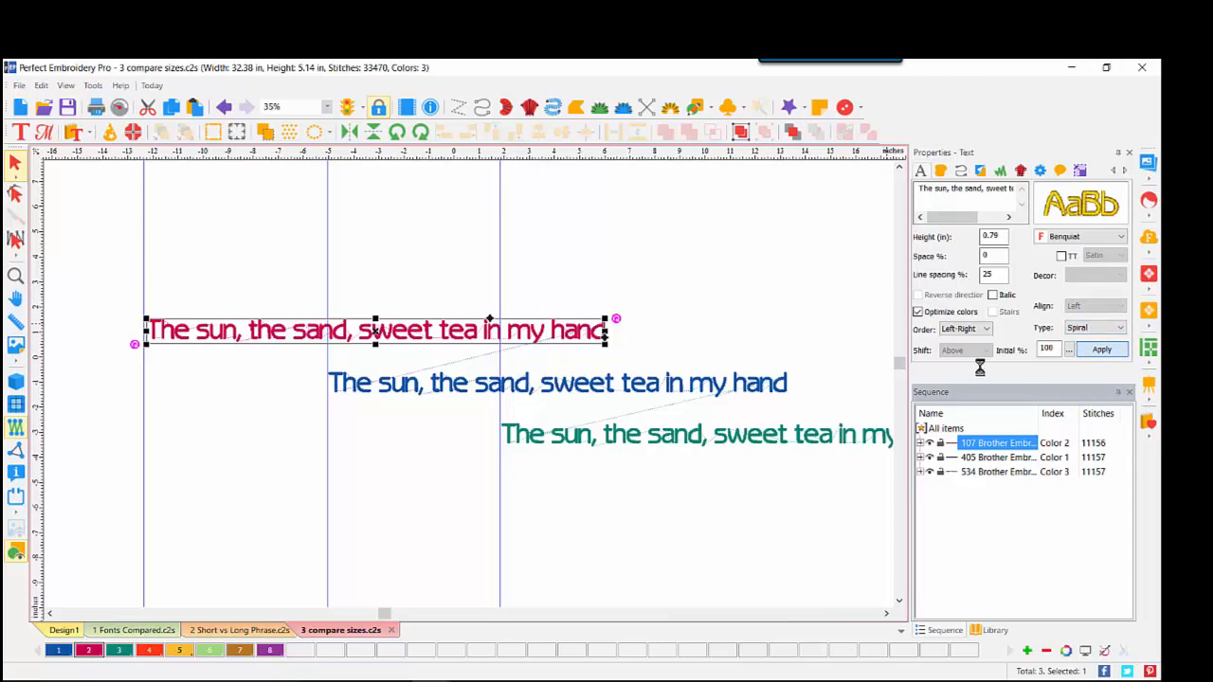
pyautogui.click(443, 444)
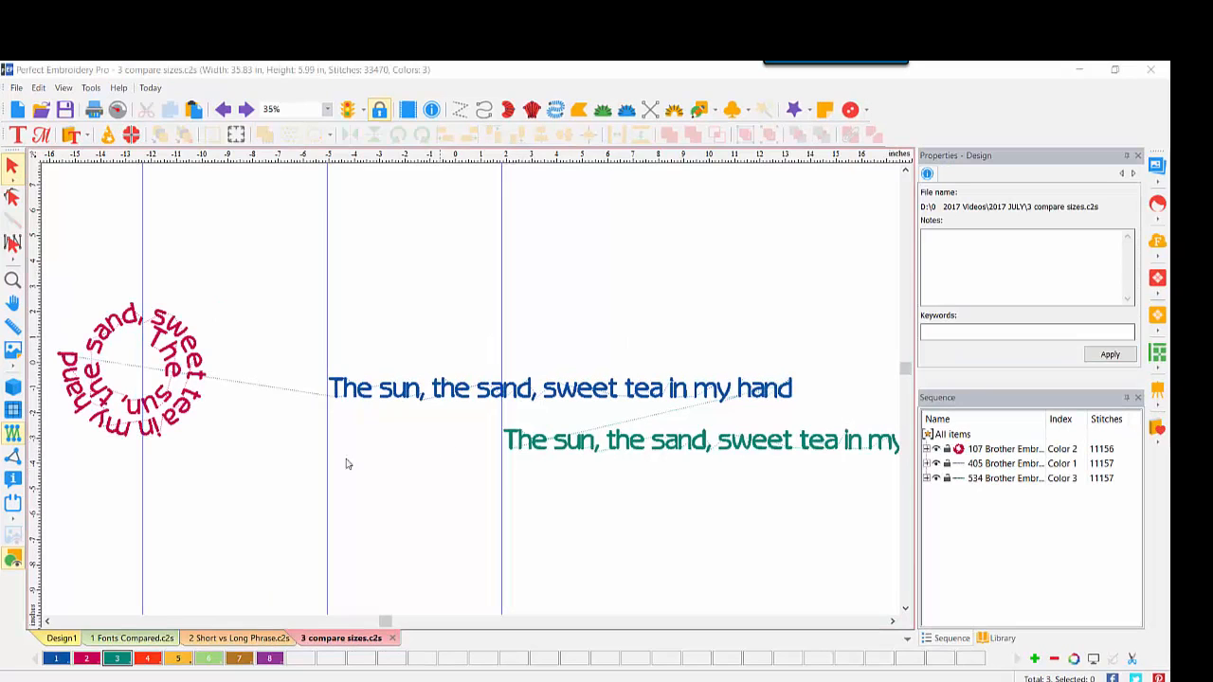
# Convert the blue and green text lines together to the Spiral type
pyautogui.moveTo(281, 293); pyautogui.dragTo(1043, 503)
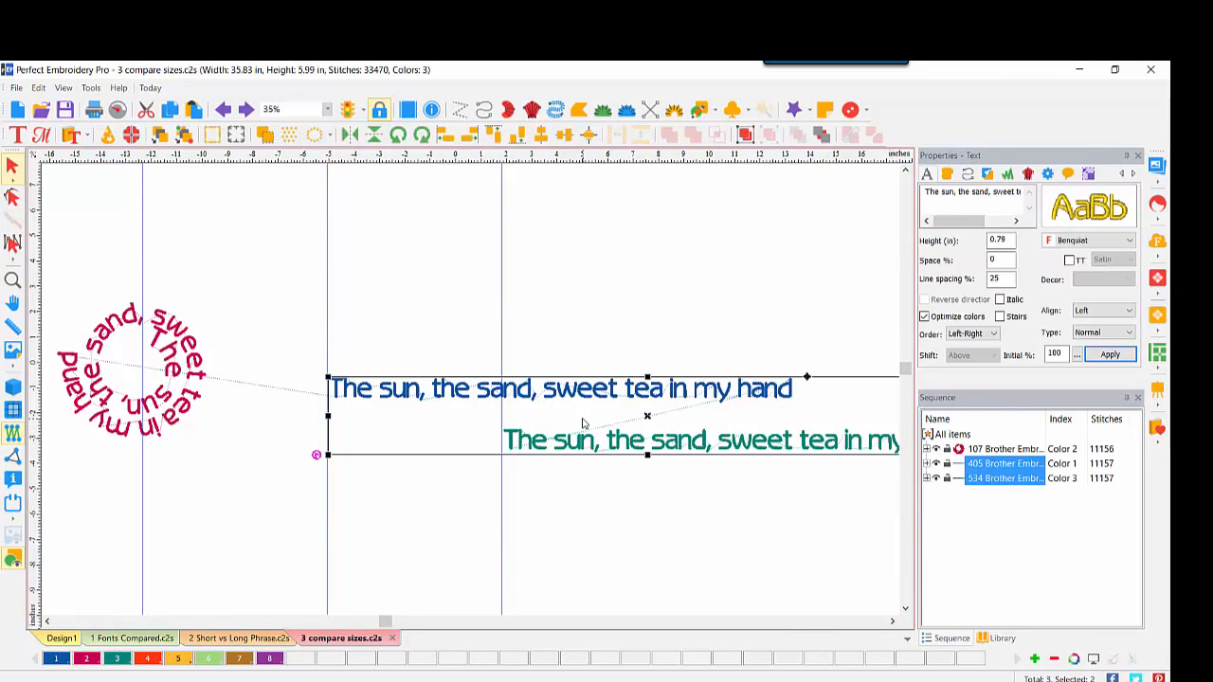
pyautogui.click(1115, 333)
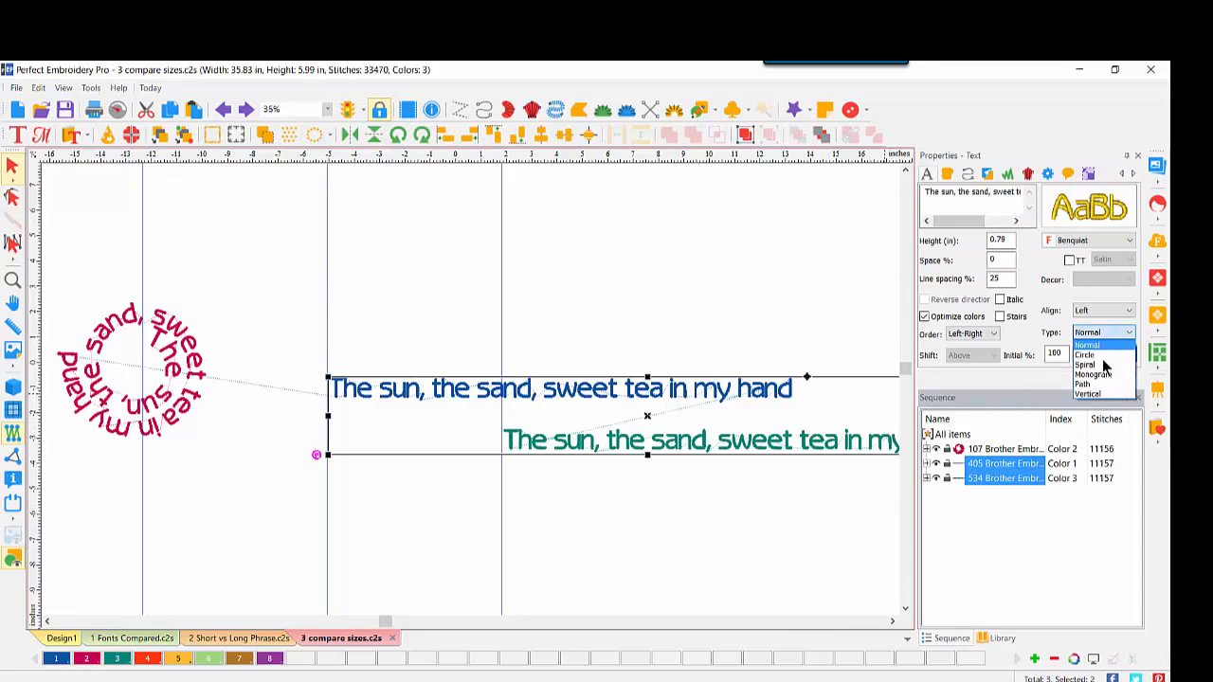
pyautogui.click(1094, 370)
pyautogui.click(1109, 355)
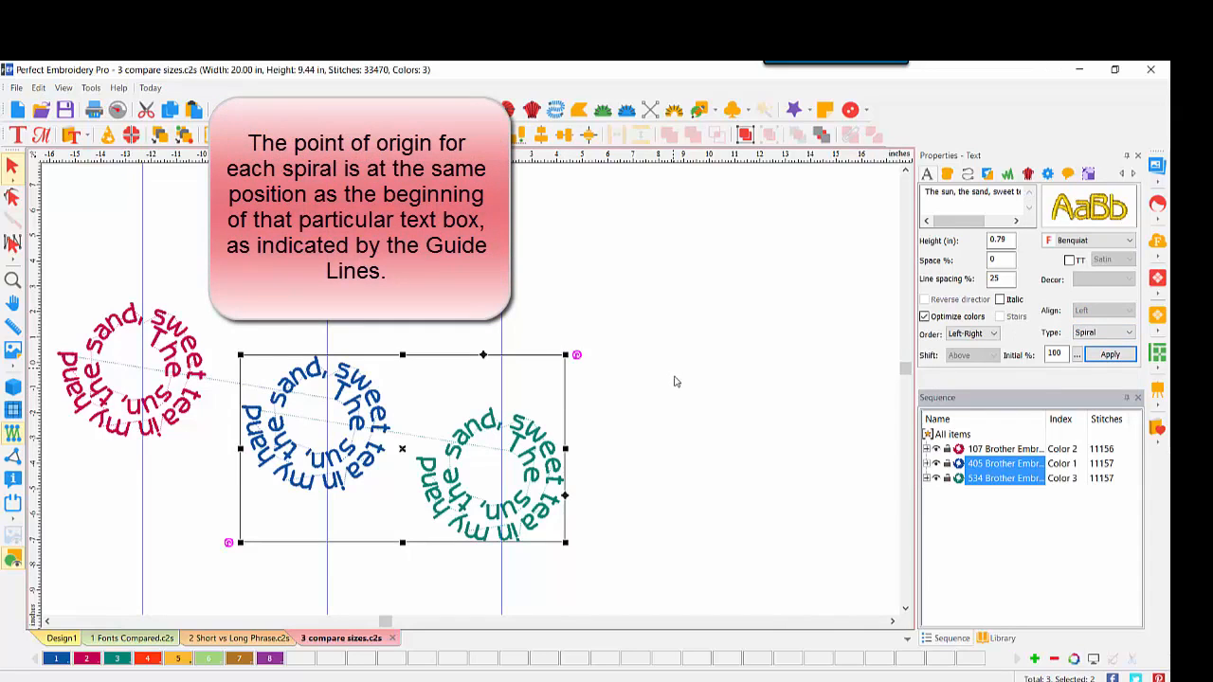
# Align all three spirals in one horizontal row and turn on the 3D view
pyautogui.click(950, 434)
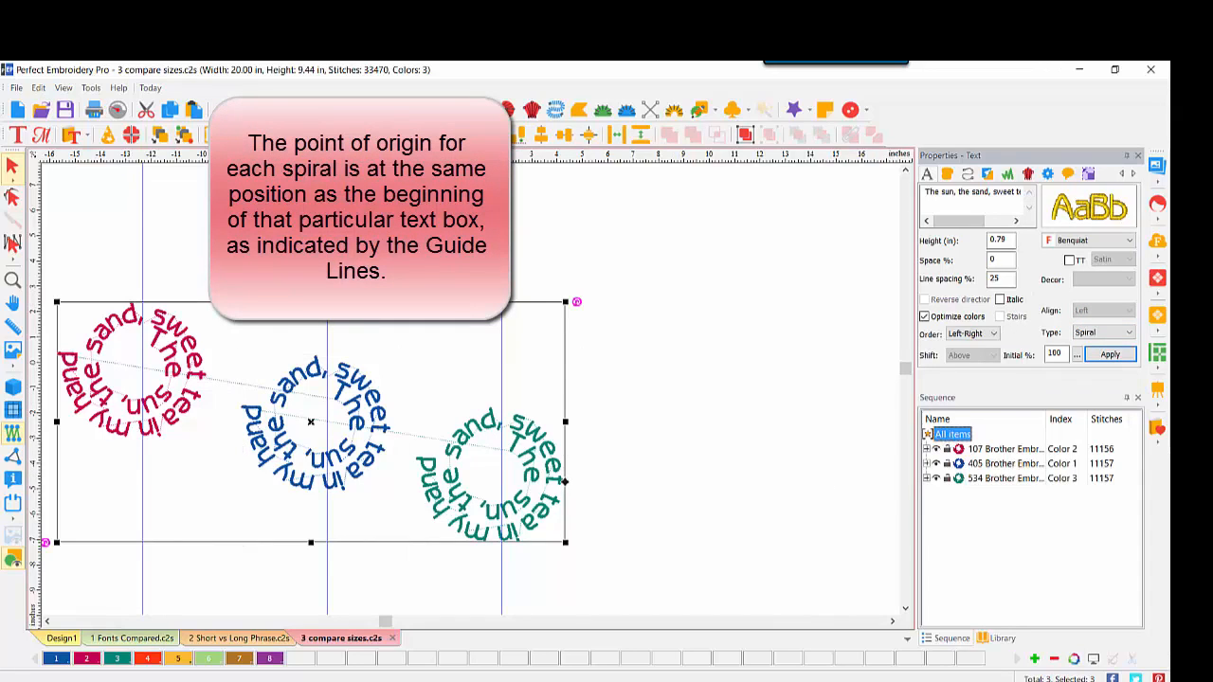
pyautogui.click(564, 138)
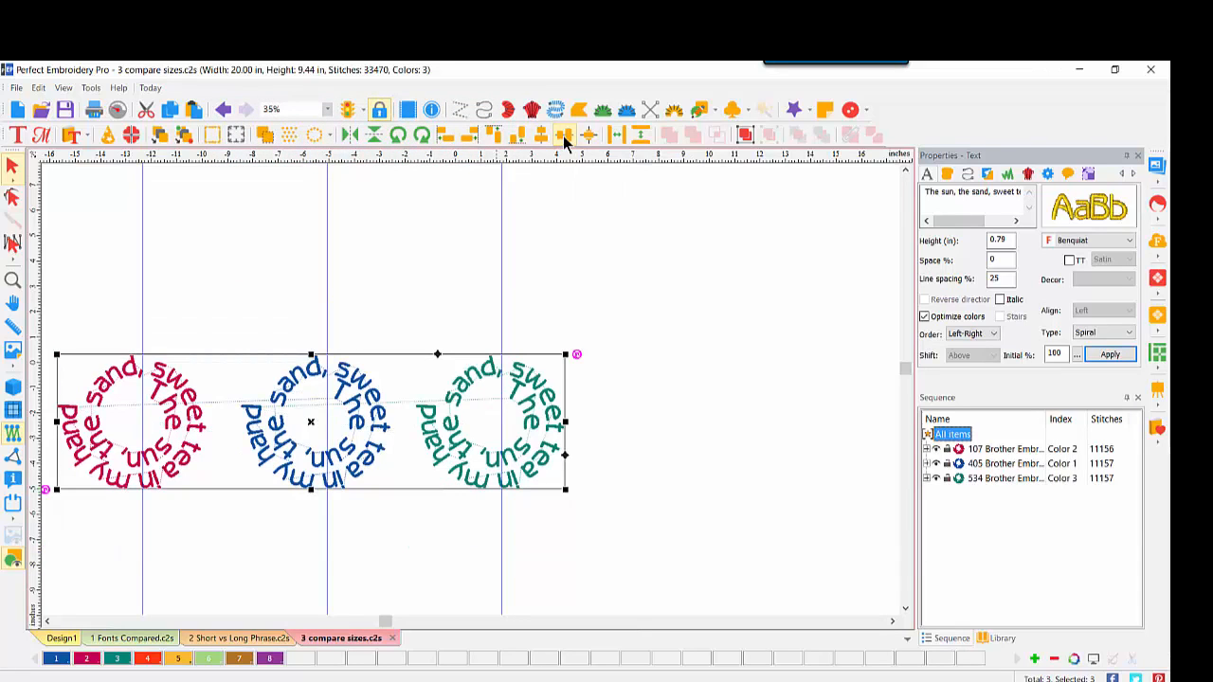
pyautogui.click(12, 280)
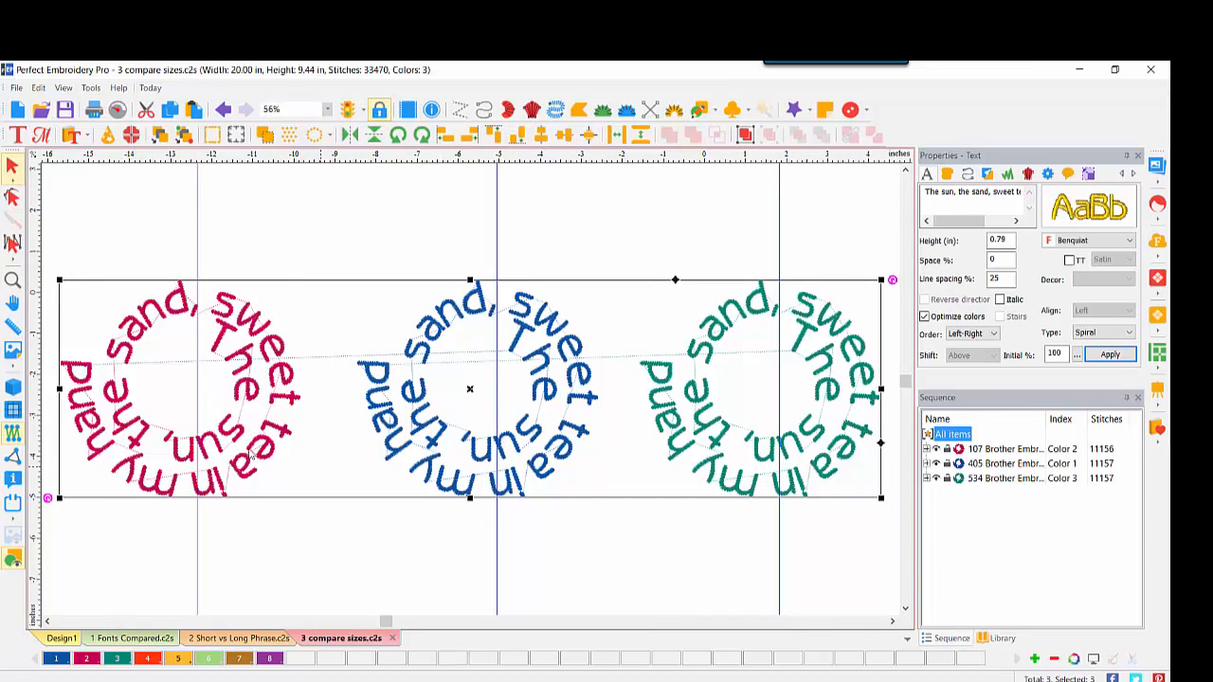
pyautogui.click(14, 389)
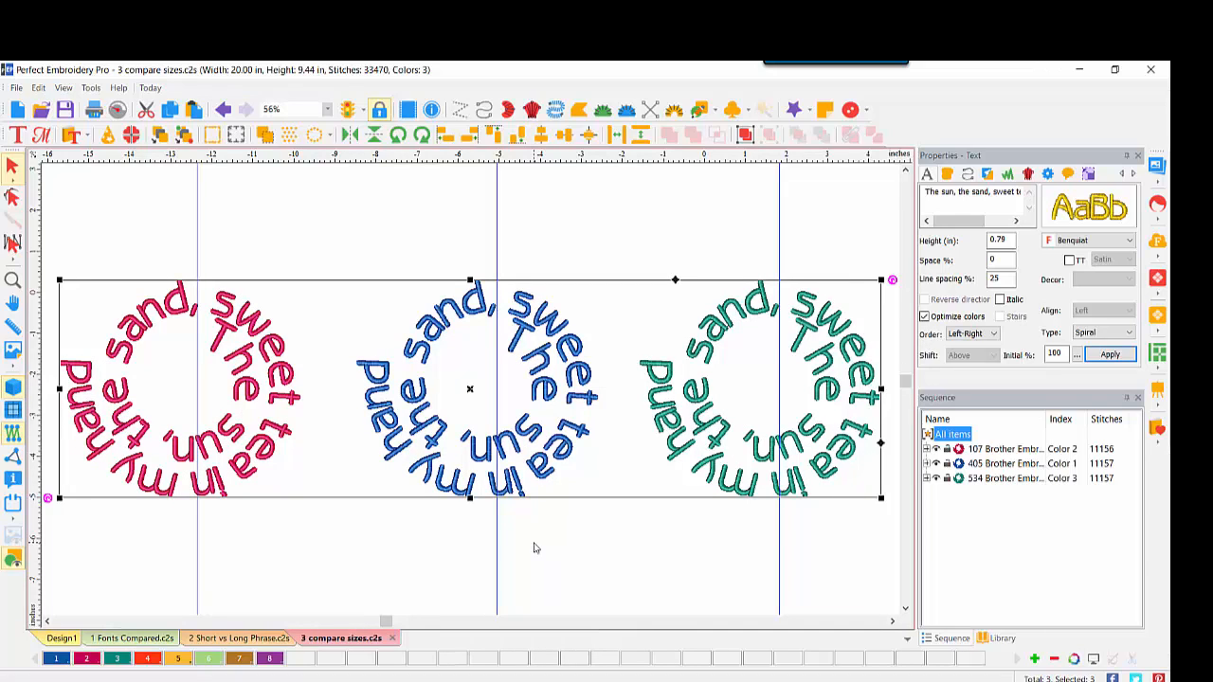
# Move the green spiral's origin point inward toward its centre to tighten the lettering
pyautogui.doubleClick(702, 400)
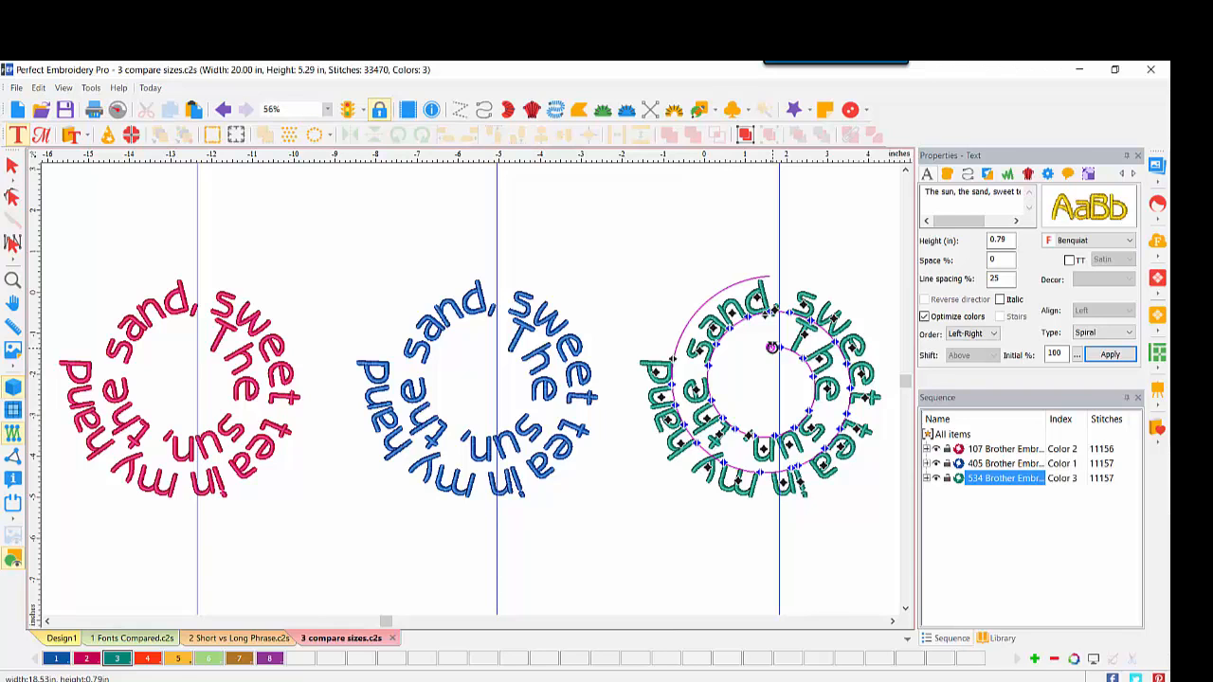
pyautogui.moveTo(772, 347); pyautogui.dragTo(778, 372)
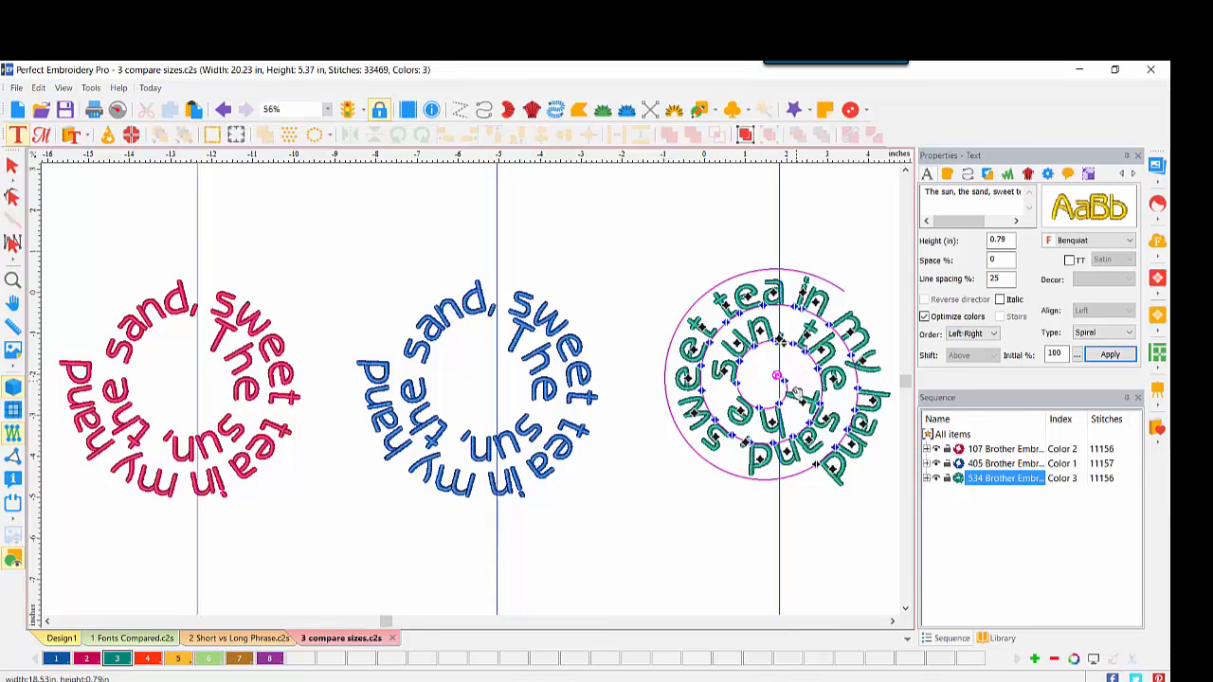
pyautogui.click(817, 224)
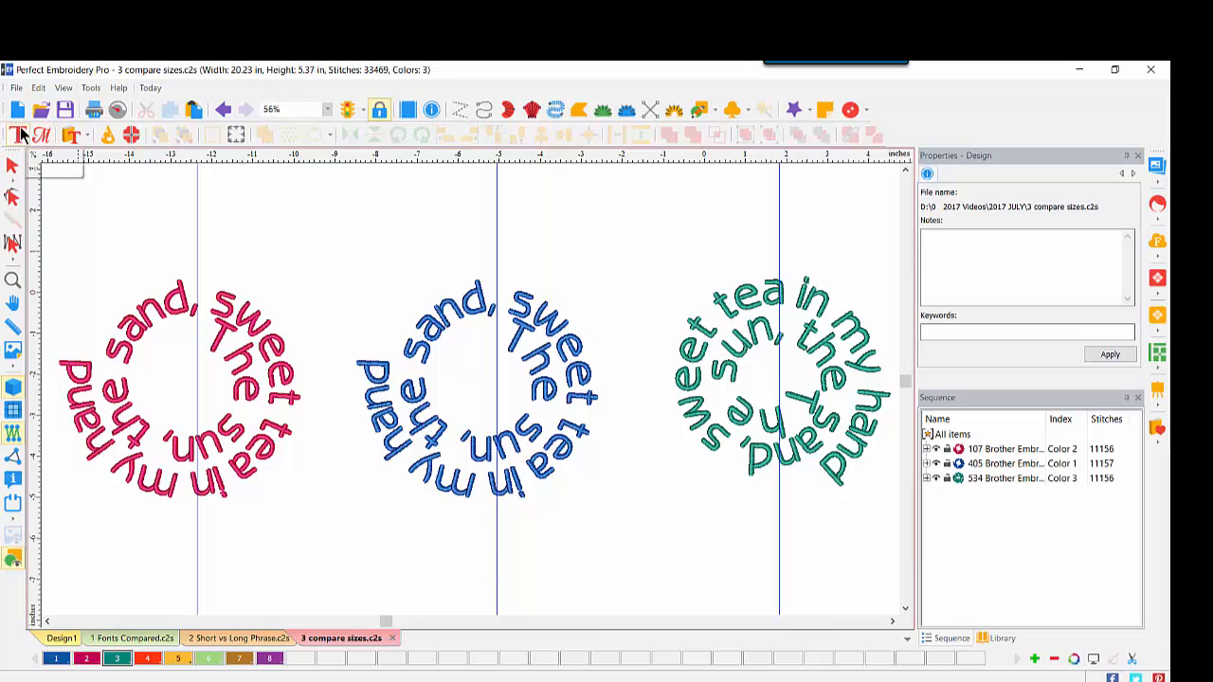
# Move the pink spiral's origin point outward, away from its centre, to enlarge the loop of its lettering
pyautogui.click(794, 402)
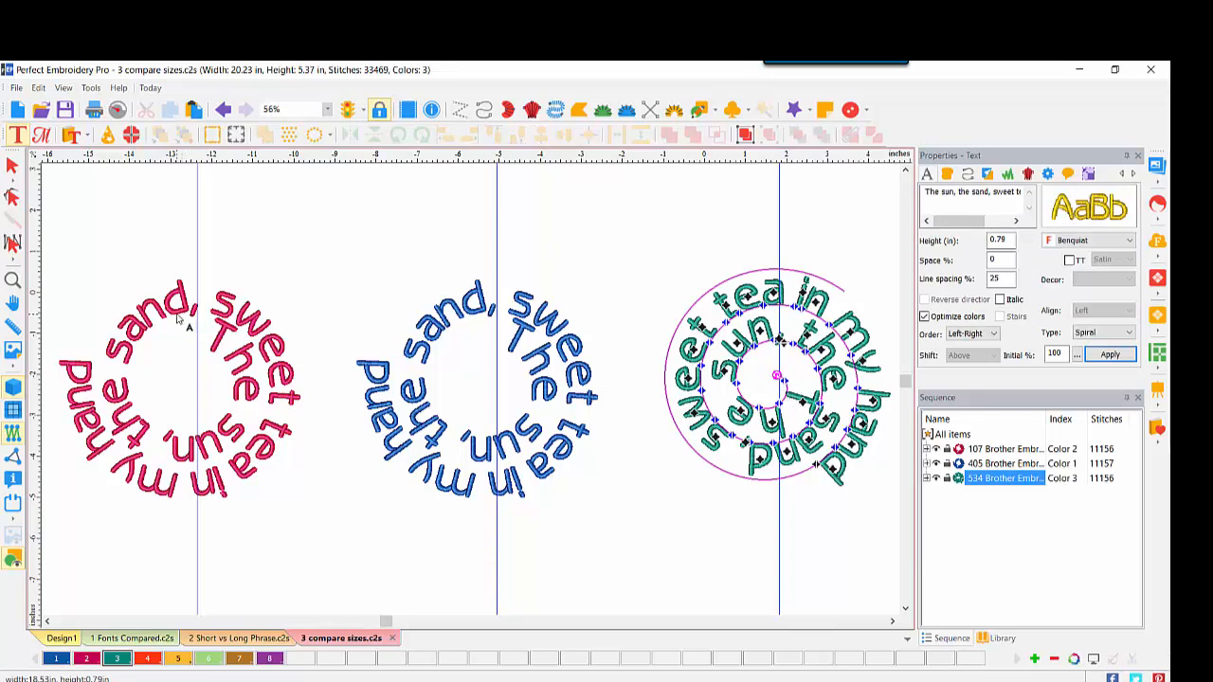
pyautogui.click(190, 347)
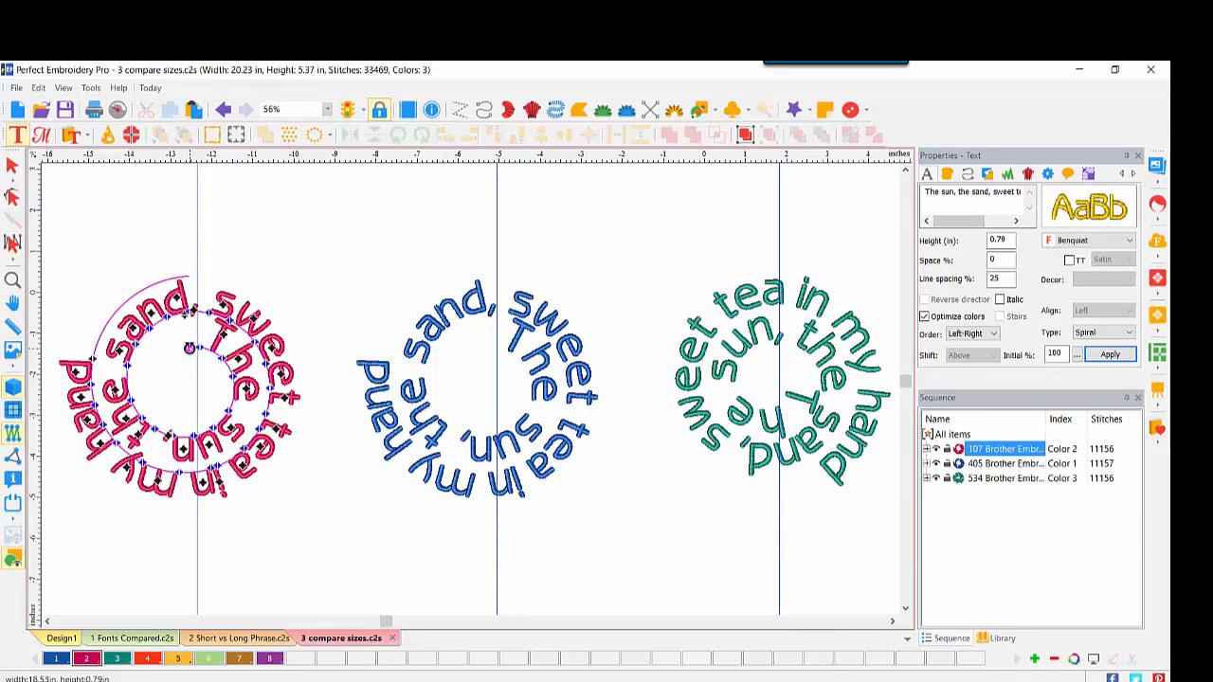
pyautogui.moveTo(190, 348); pyautogui.dragTo(203, 312)
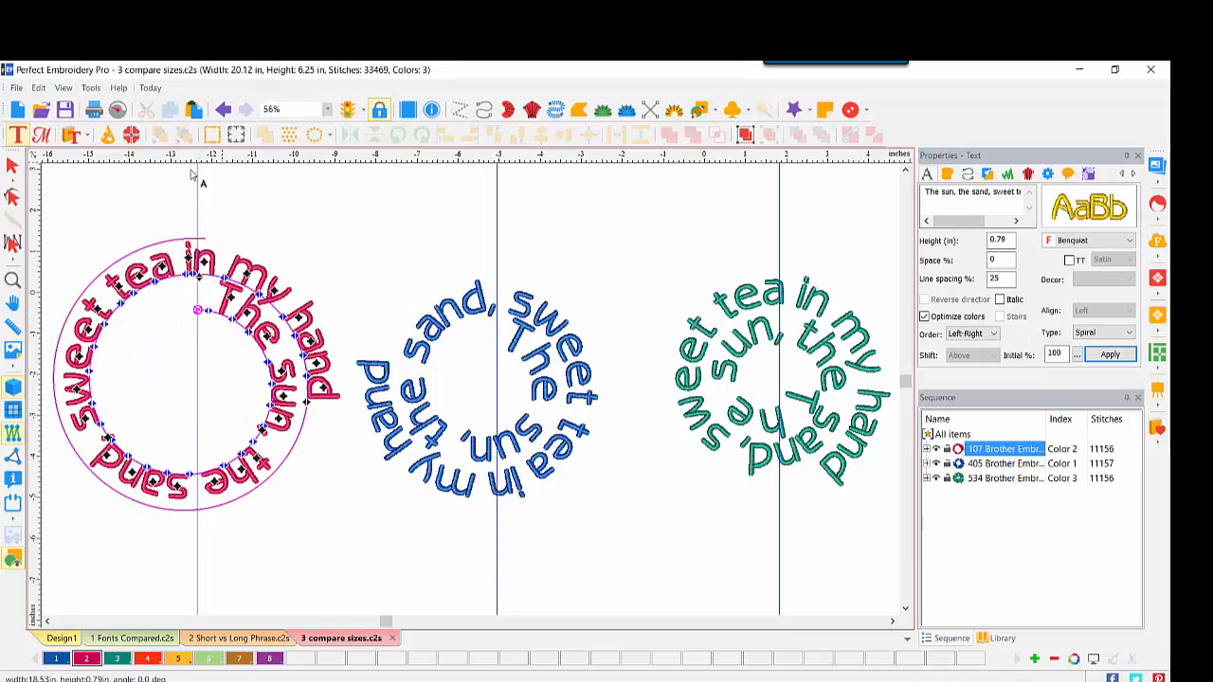
pyautogui.click(240, 197)
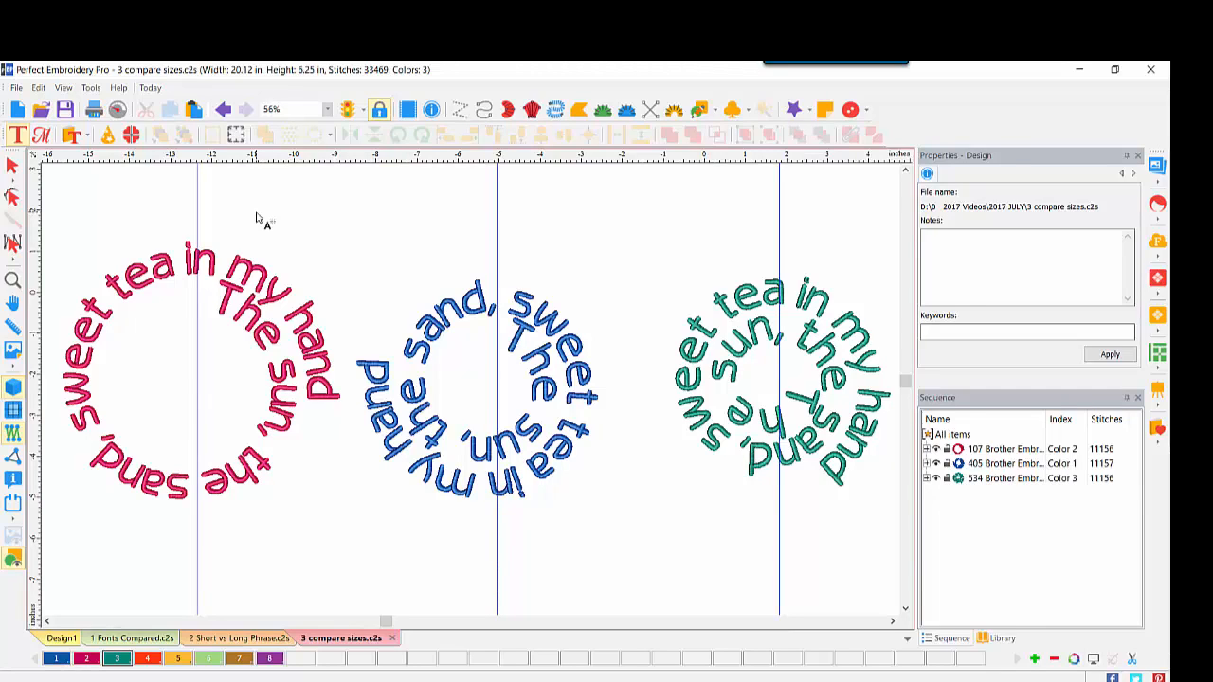
pyautogui.click(241, 275)
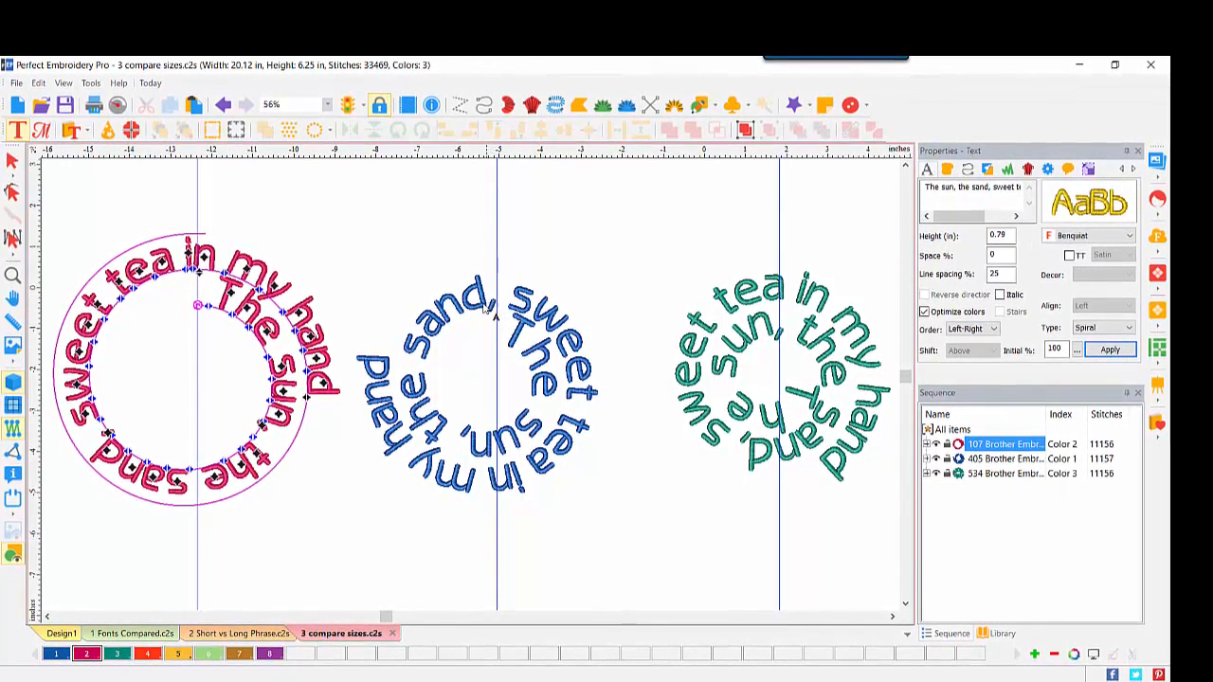
# Slide the start of the blue lettering along its spiral to the lowest point of the inner loop
pyautogui.click(487, 309)
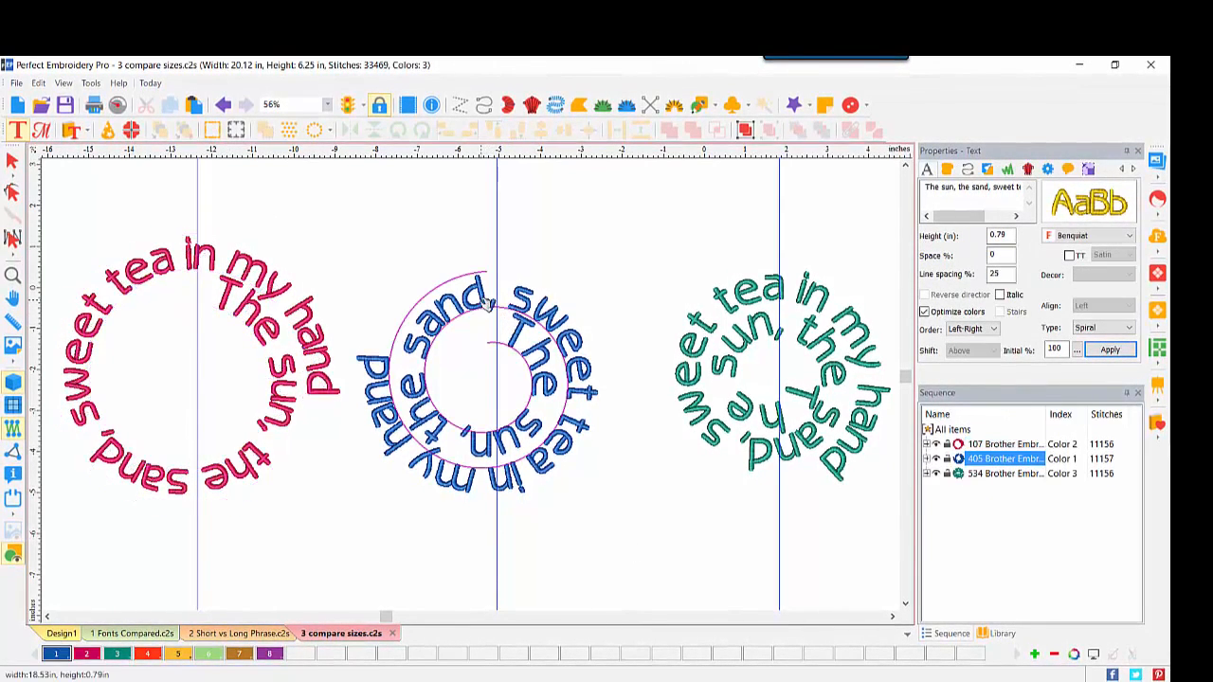
pyautogui.click(12, 275)
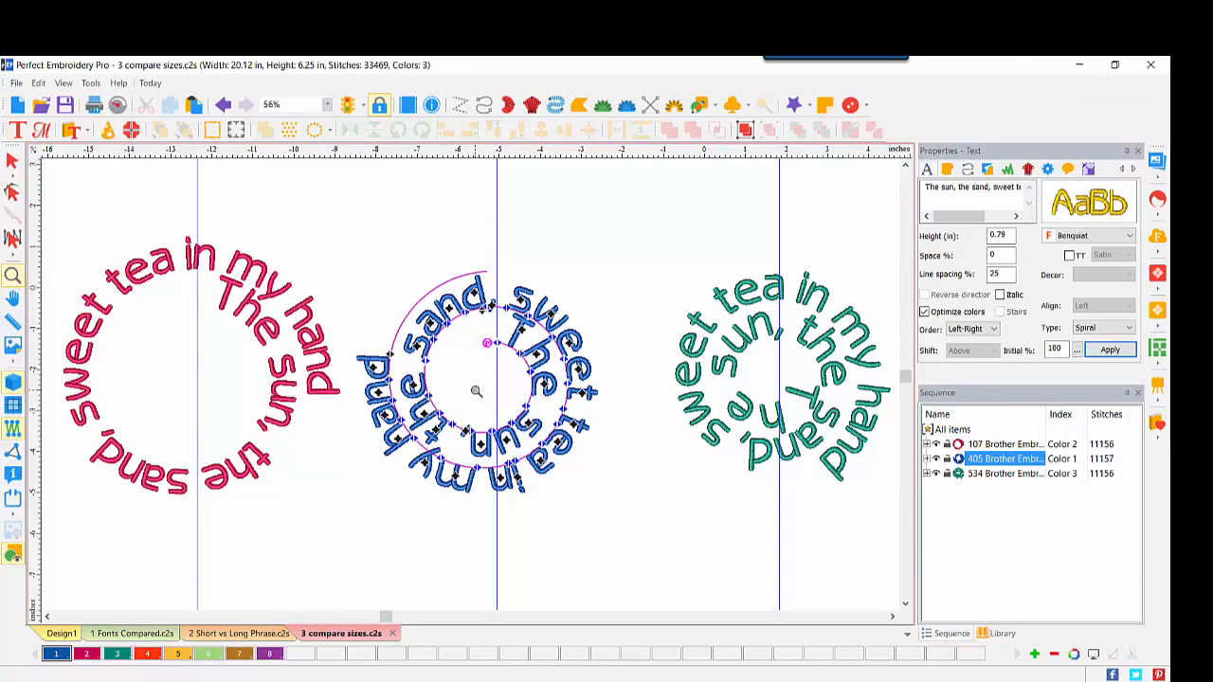
pyautogui.click(476, 389)
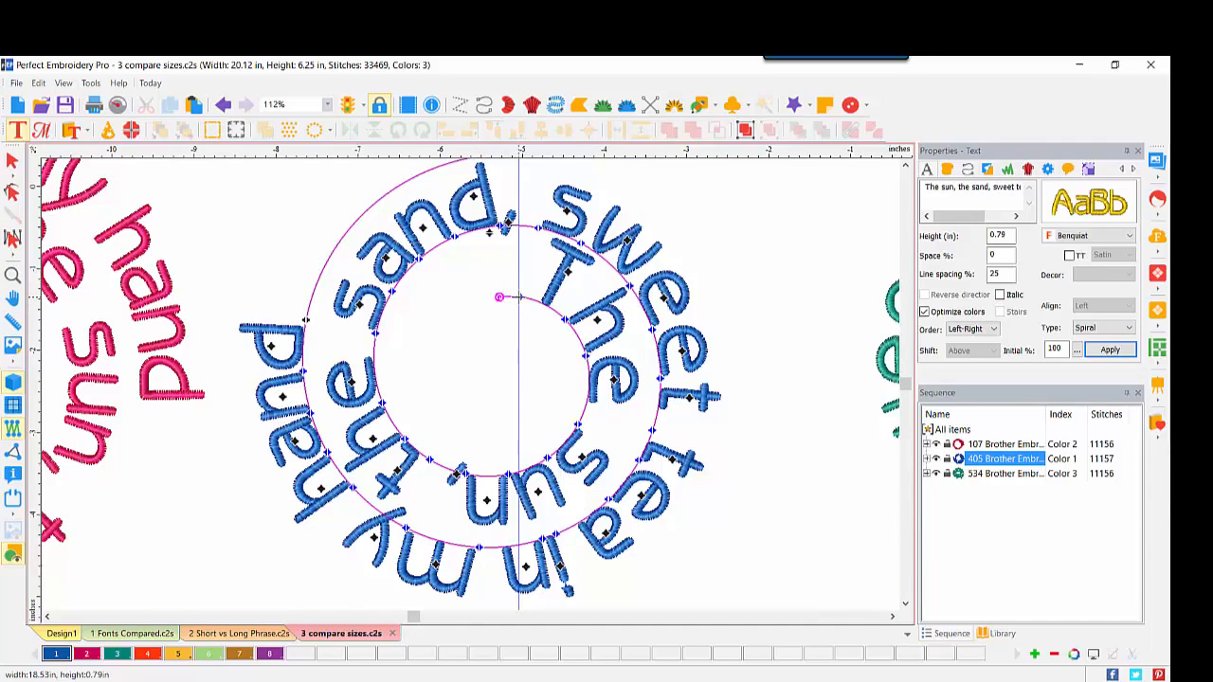
pyautogui.moveTo(518, 296); pyautogui.dragTo(524, 468)
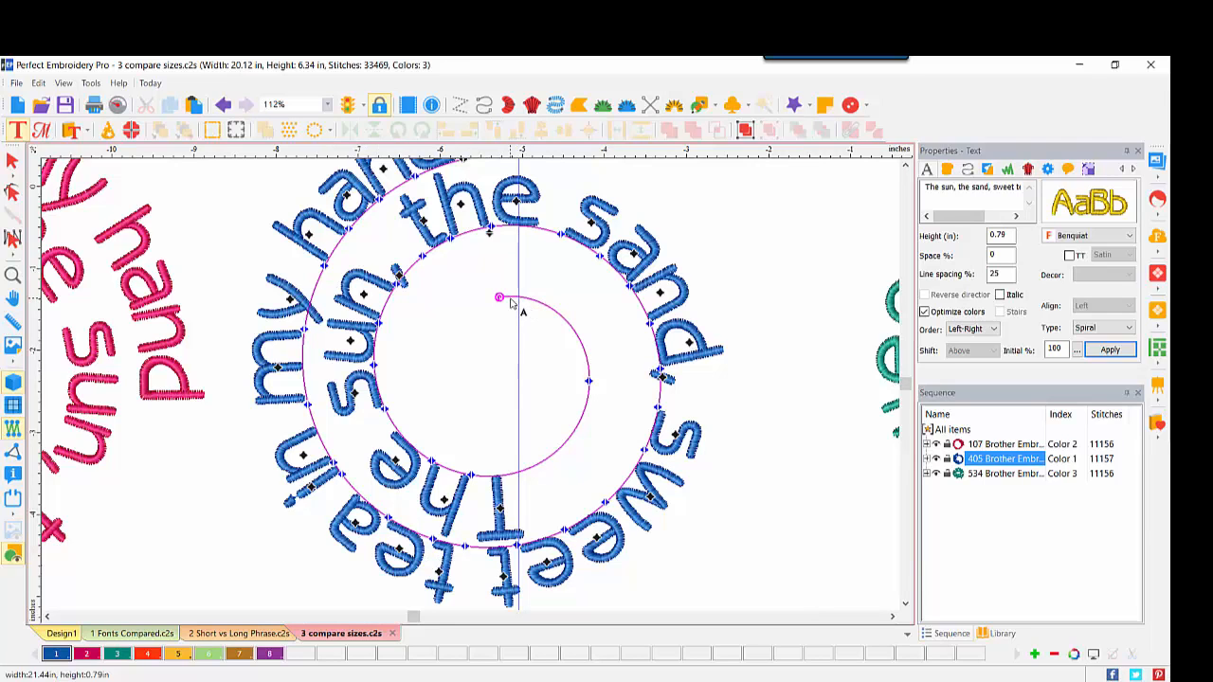
pyautogui.click(12, 275)
pyautogui.rightClick(490, 304)
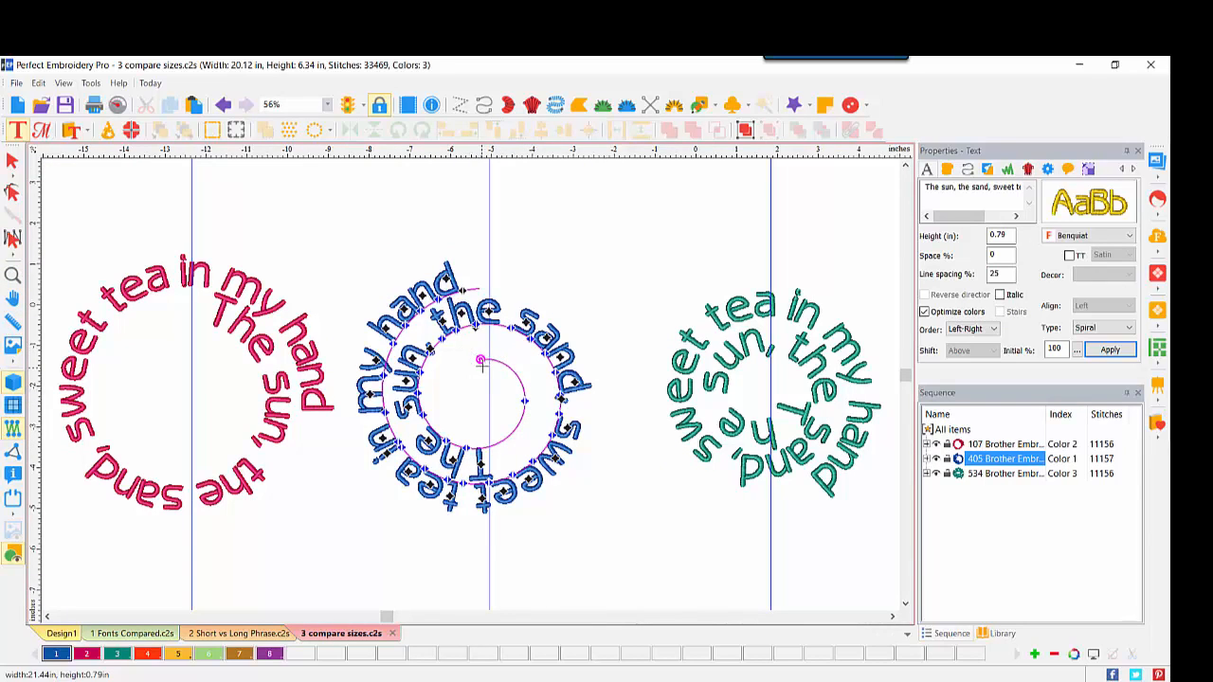
# Fine-tune the start of the blue lettering near the lower edge of its inner loop, undoing the last shift along the spiral
pyautogui.click(740, 305)
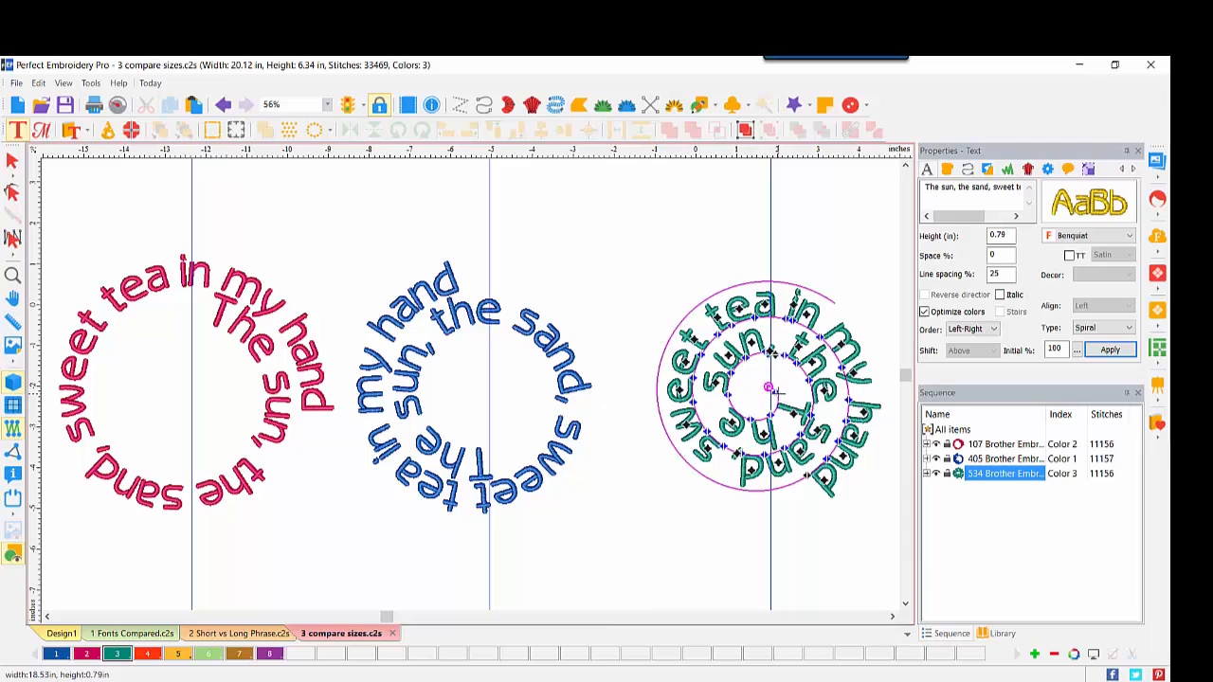
pyautogui.click(488, 398)
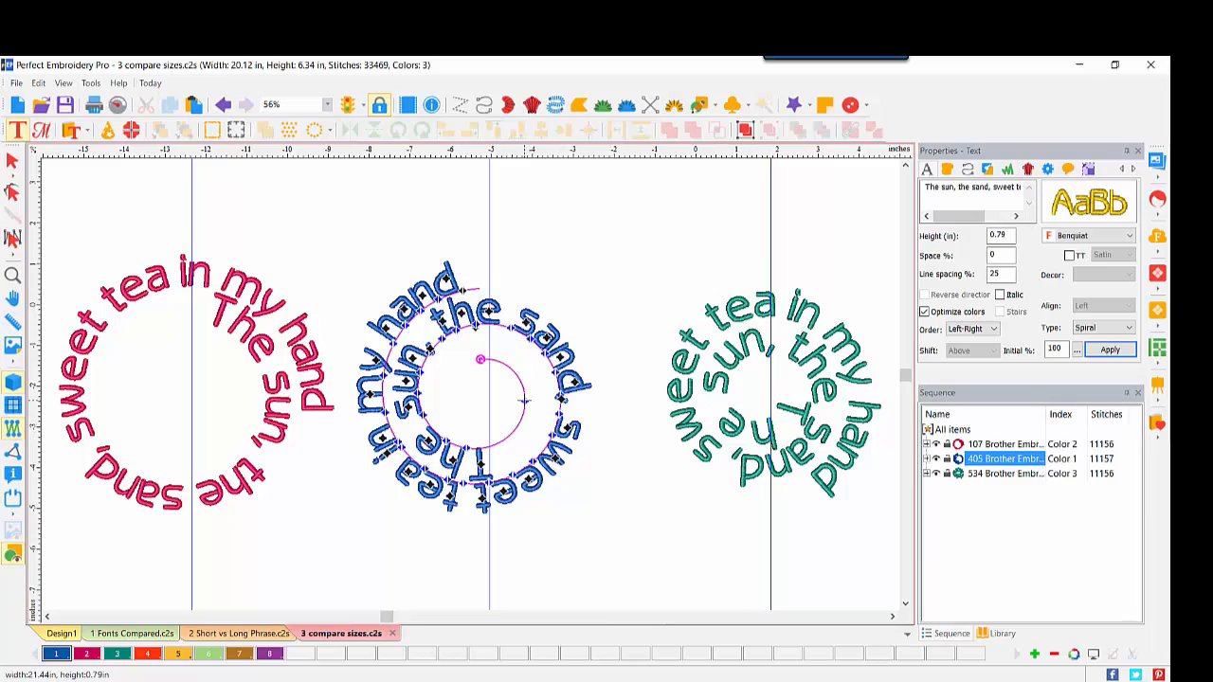
pyautogui.moveTo(524, 401); pyautogui.dragTo(569, 450)
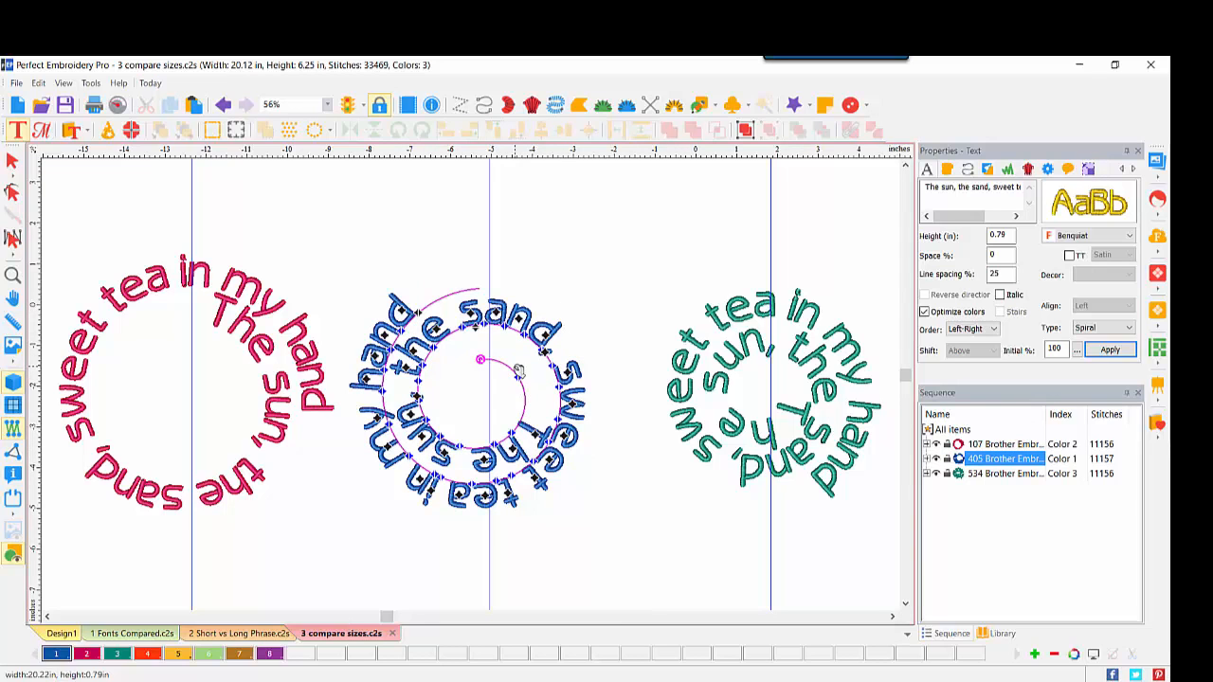
pyautogui.moveTo(516, 377); pyautogui.dragTo(463, 444)
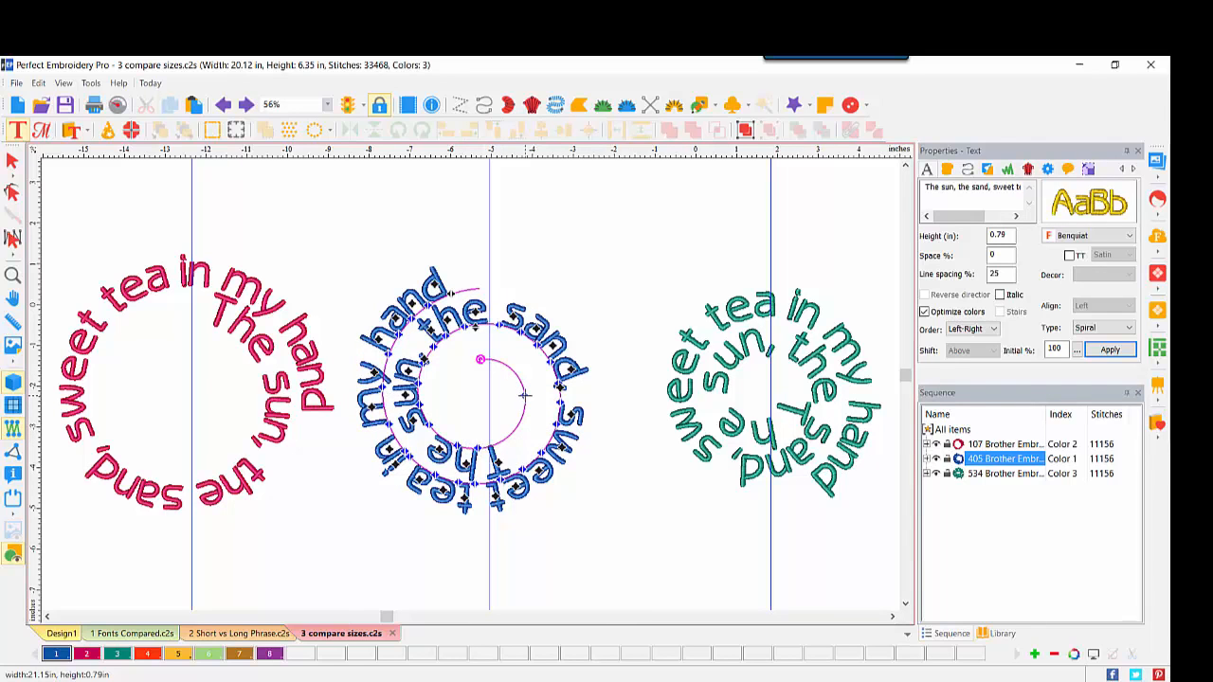
pyautogui.moveTo(524, 395); pyautogui.dragTo(502, 385)
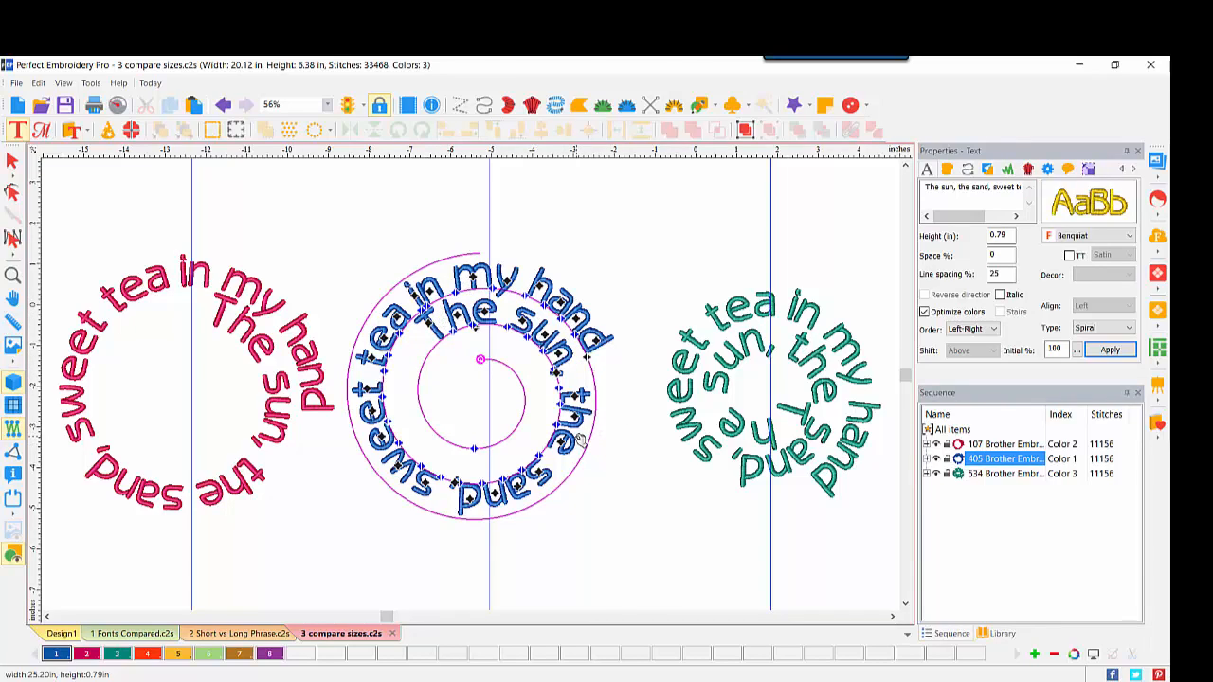
pyautogui.hotkey('ctrl', 'z')
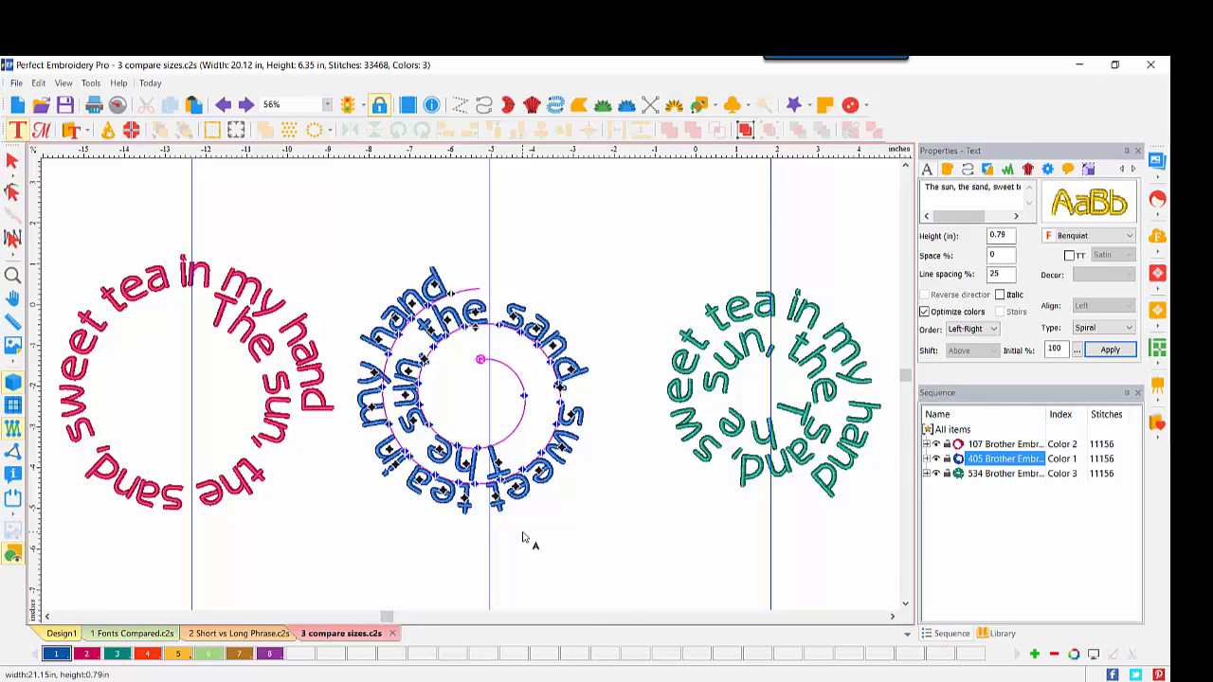
# Switch to Design1 and place the BabyLock-Brother 200x200 hoop around the spiral lettering
pyautogui.click(54, 635)
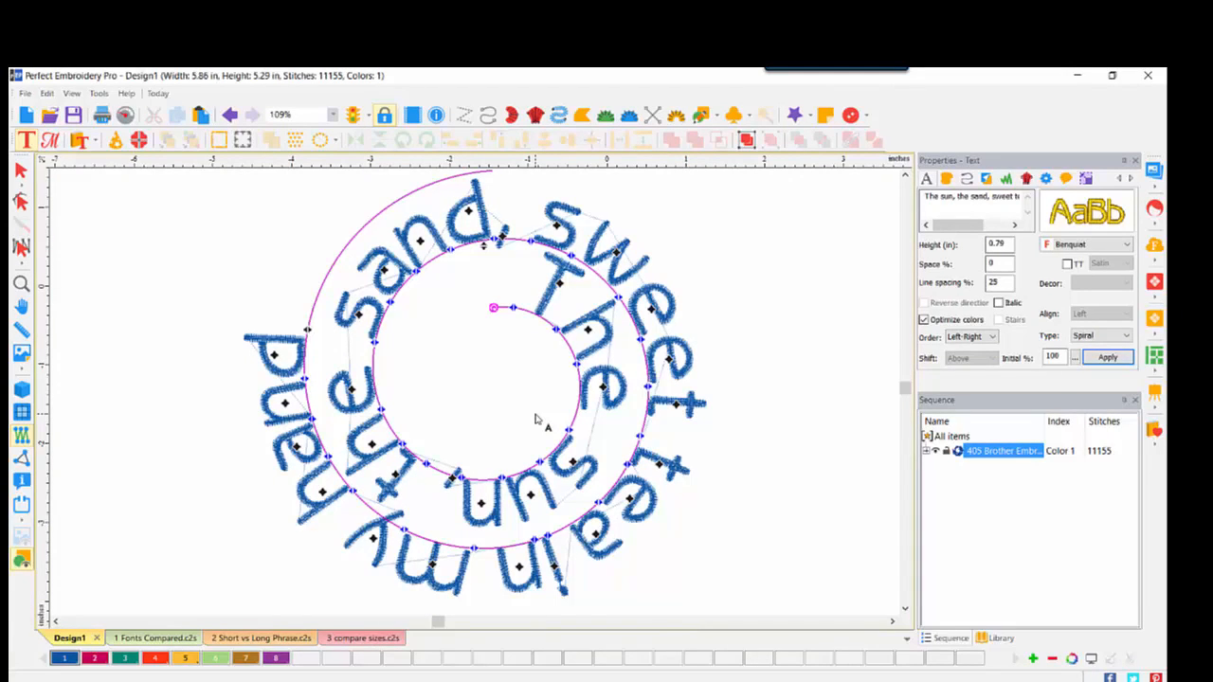
pyautogui.click(21, 508)
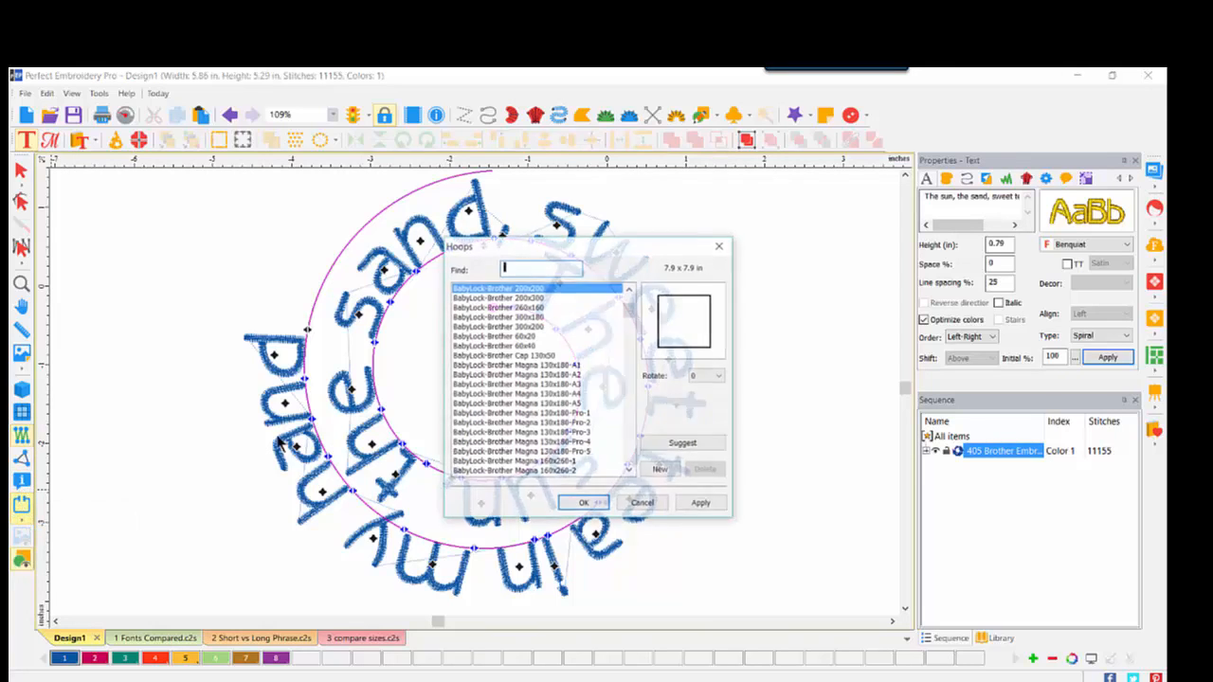
pyautogui.moveTo(630, 316); pyautogui.dragTo(629, 303)
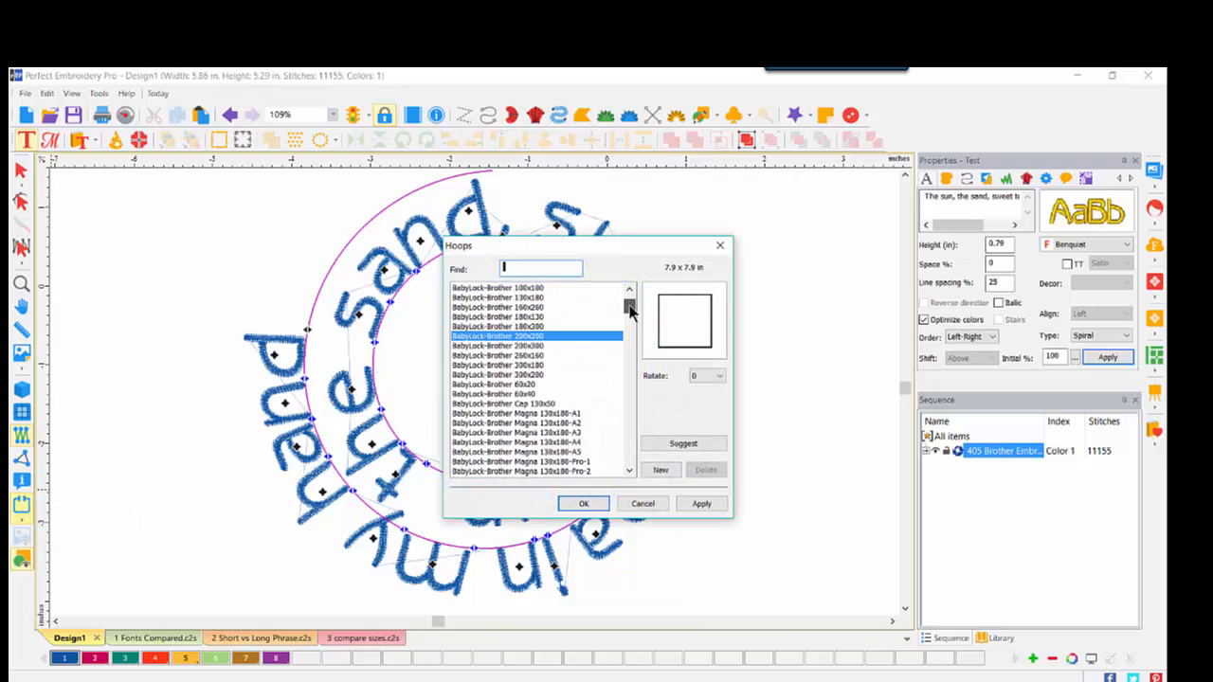
pyautogui.click(583, 504)
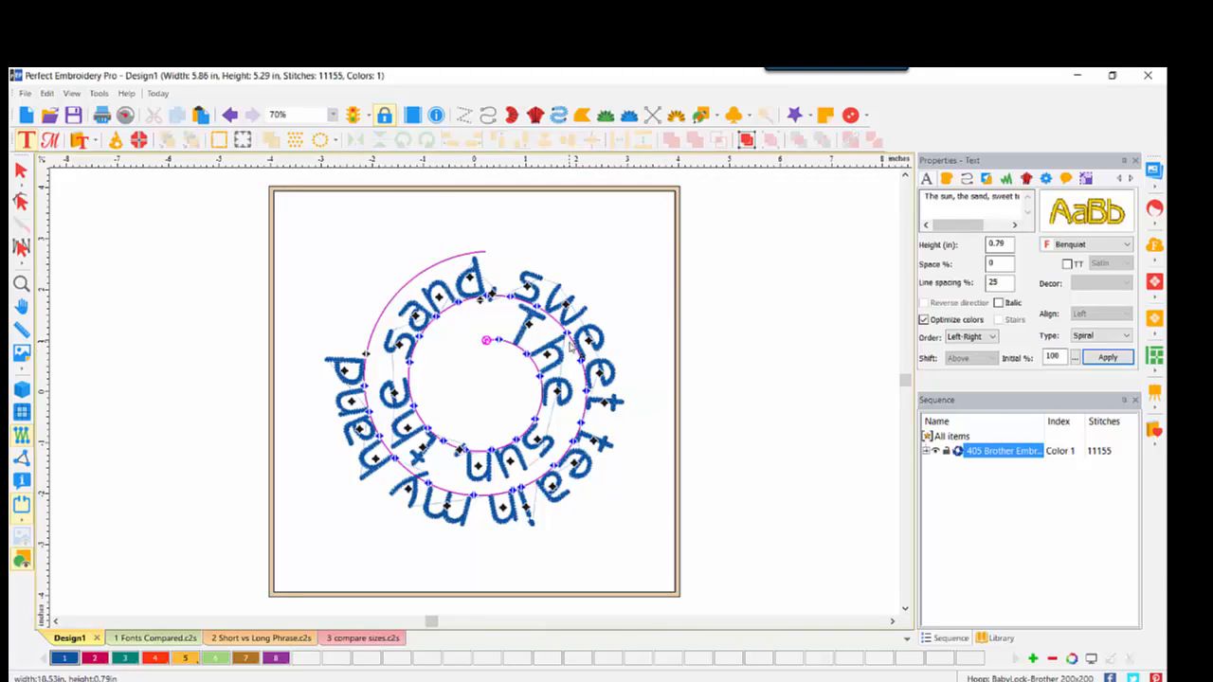
# Resize the spiral lettering to 4.25 in wide with its aspect ratio maintained, and apply the change
pyautogui.press('Escape')
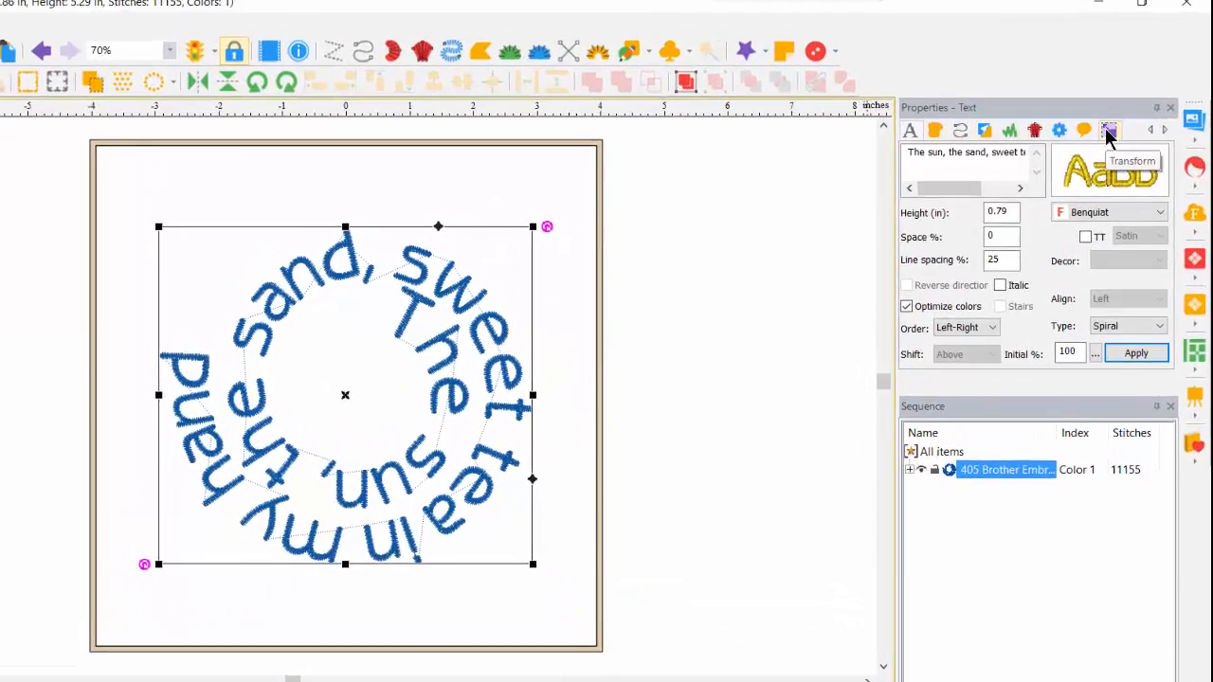
pyautogui.click(1109, 135)
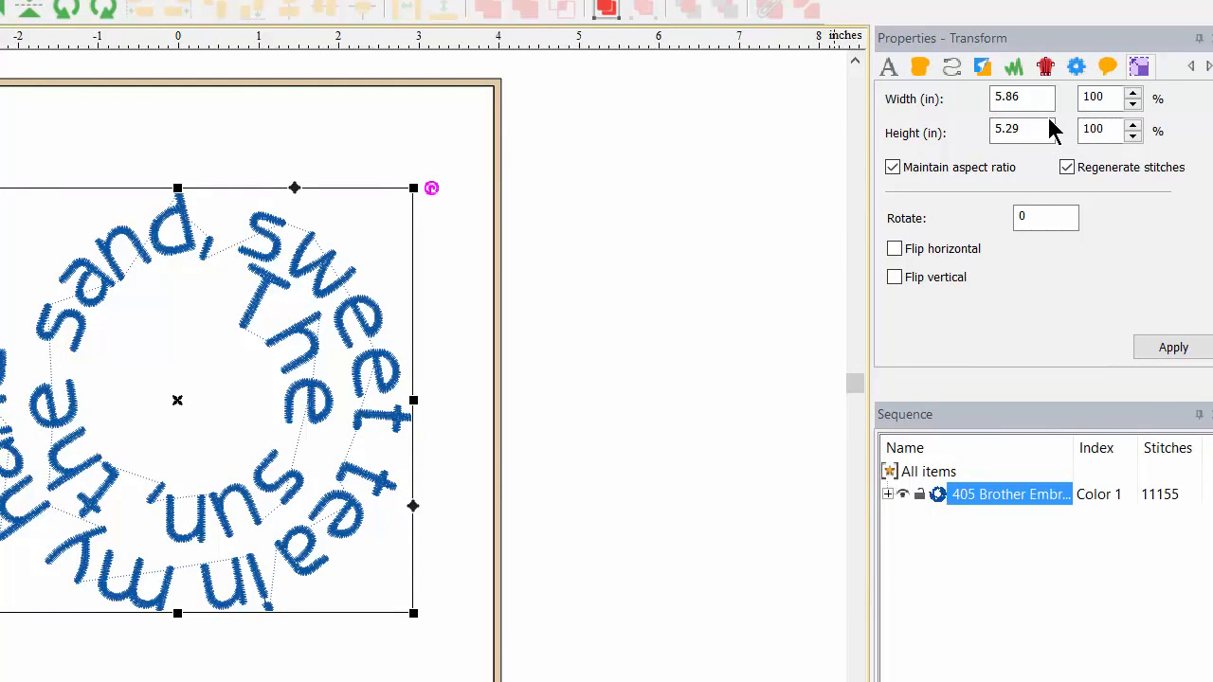
pyautogui.click(1050, 99)
pyautogui.click(1032, 129)
pyautogui.moveTo(1024, 98); pyautogui.dragTo(970, 93)
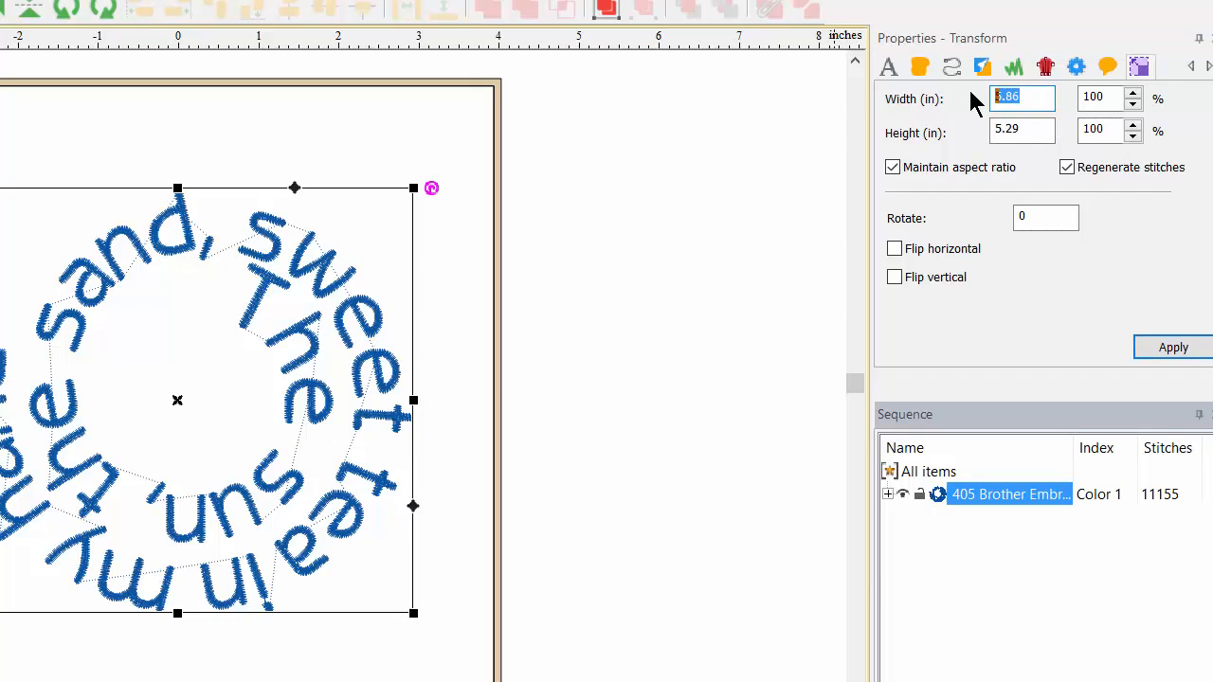
pyautogui.write('4.25')
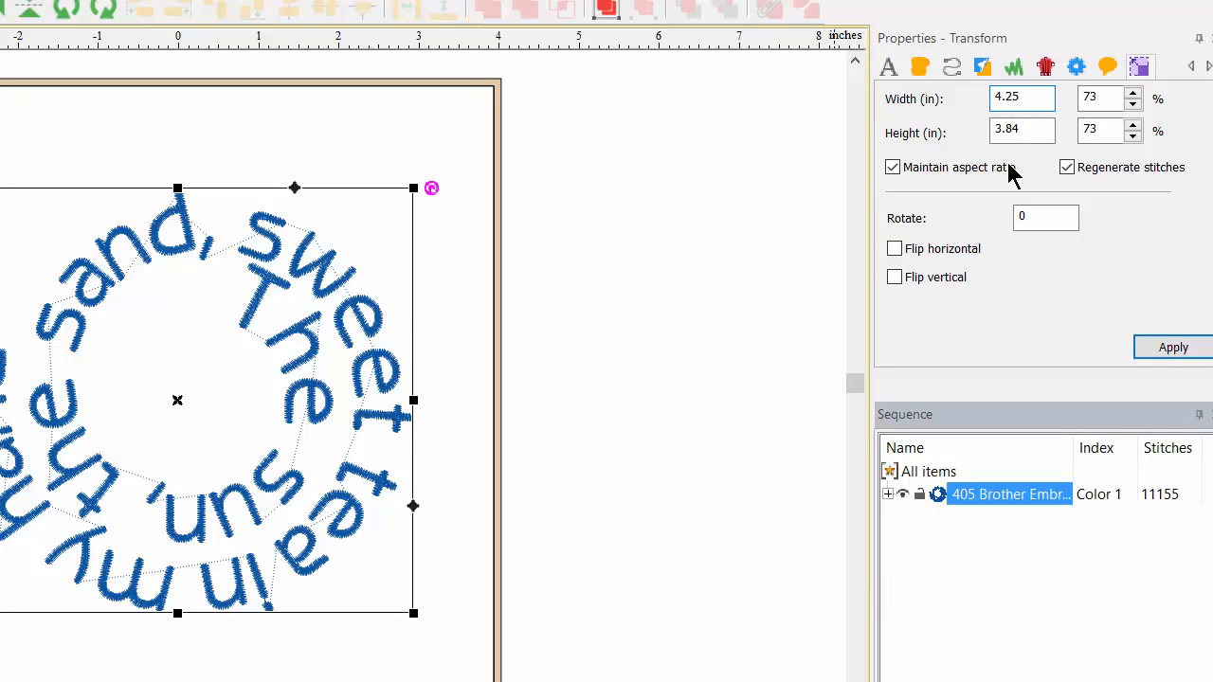
pyautogui.click(1166, 351)
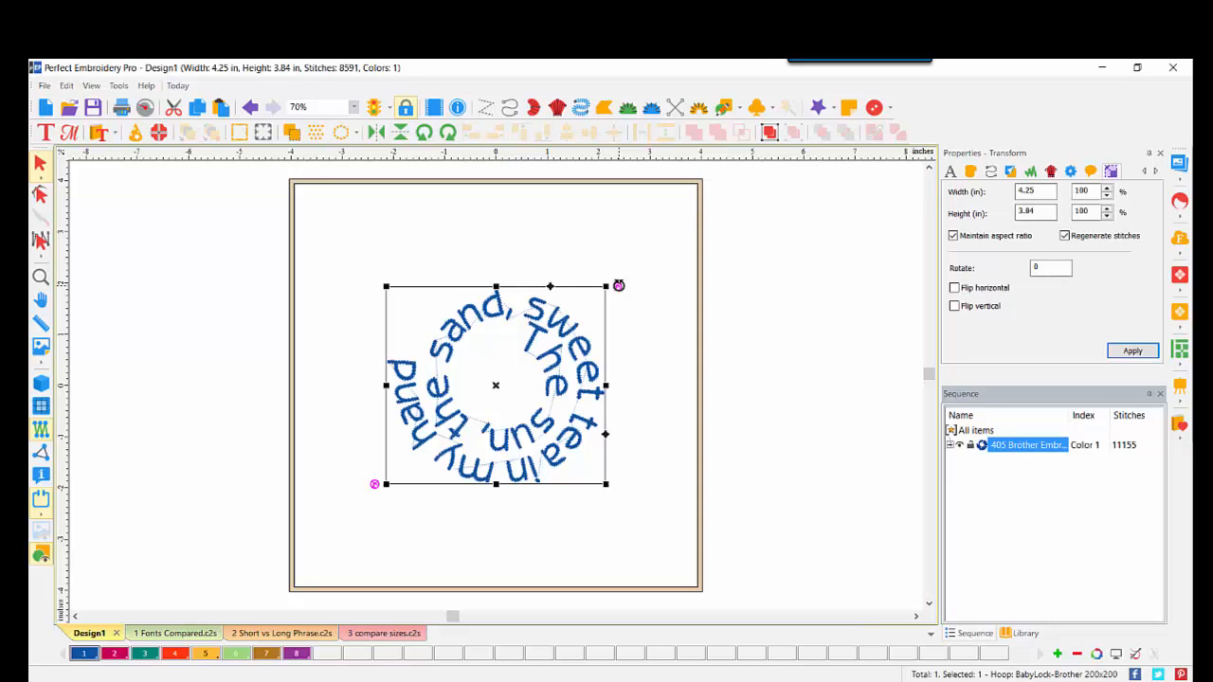
# Rotate the spiral lettering counterclockwise so the phrase starts on its left side, and turn on the 3D view
pyautogui.moveTo(619, 285); pyautogui.dragTo(375, 332)
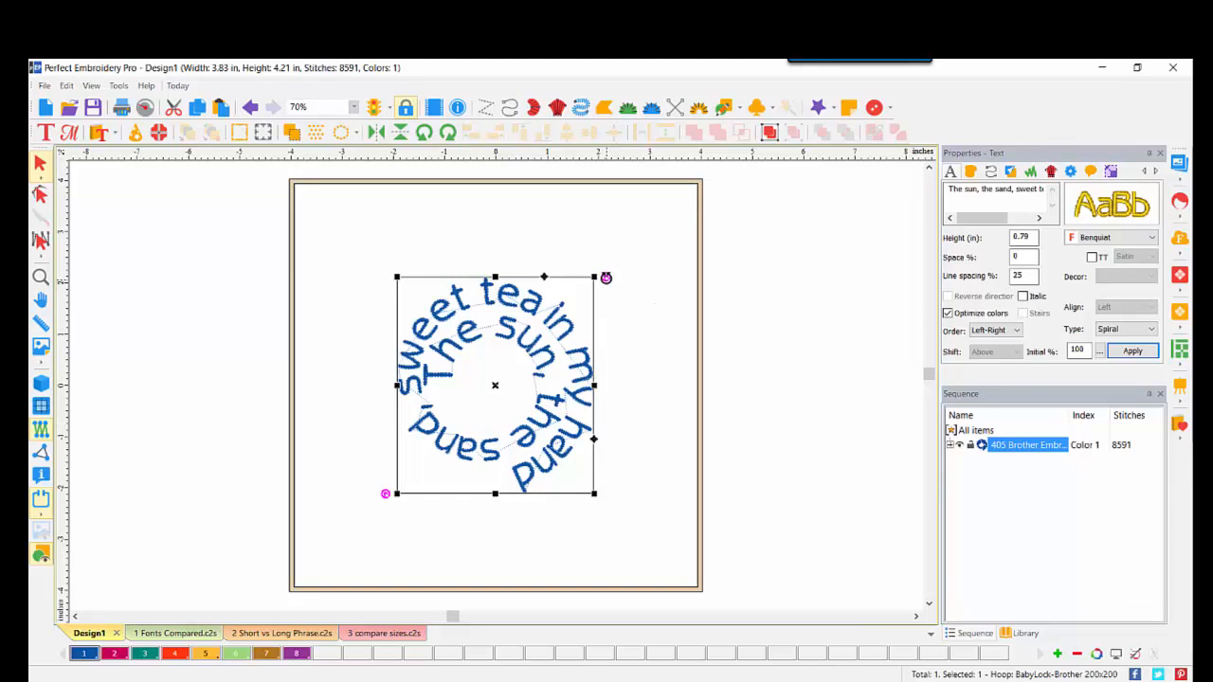
pyautogui.moveTo(606, 278); pyautogui.dragTo(576, 333)
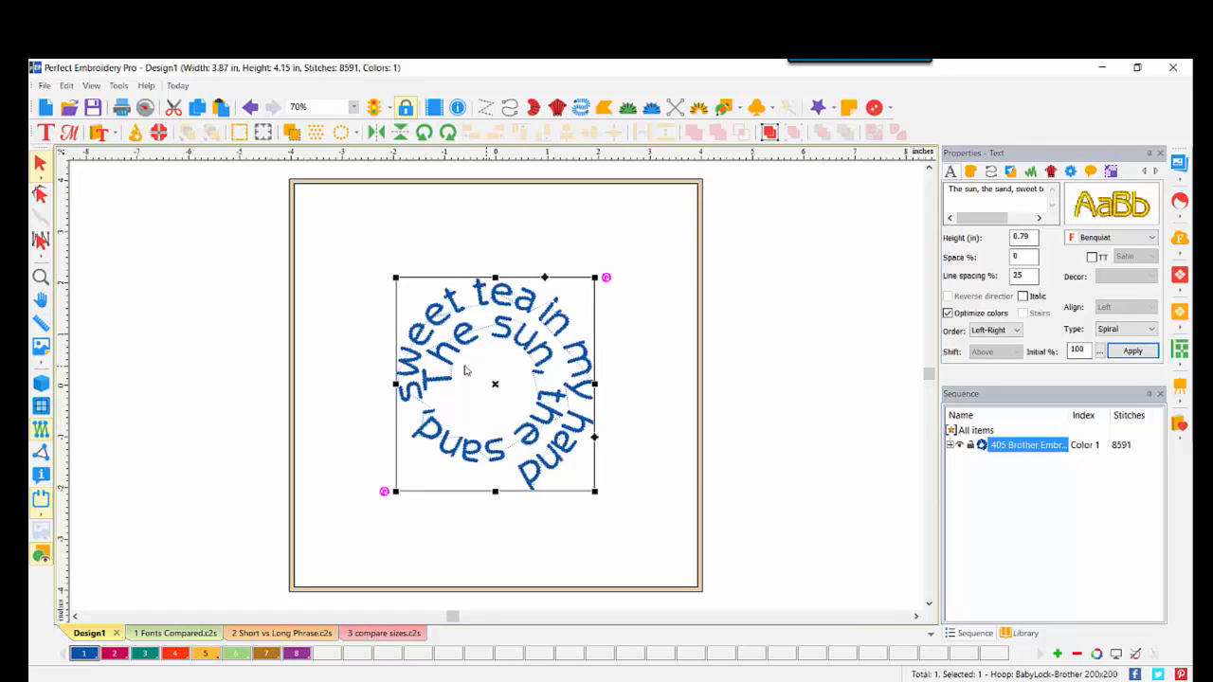
pyautogui.click(41, 383)
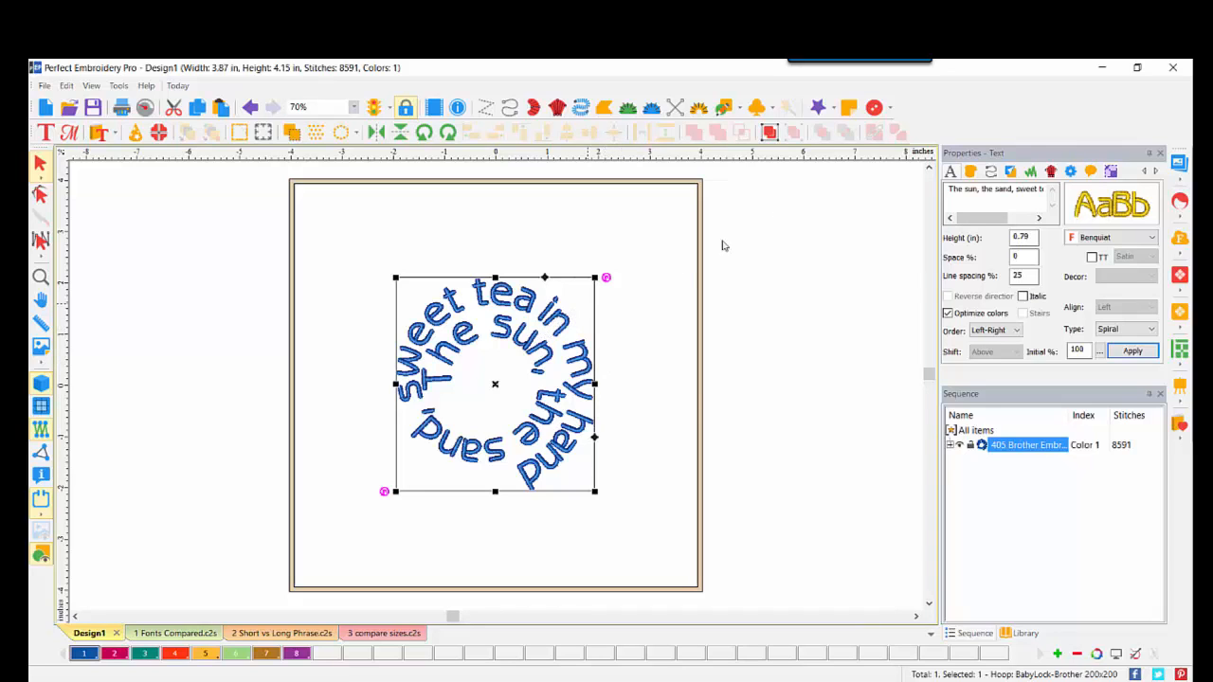
# Draw a green circle outline about 5.22 in across around the spiral lettering with the Ellipse artwork tool, using color 3
pyautogui.click(737, 107)
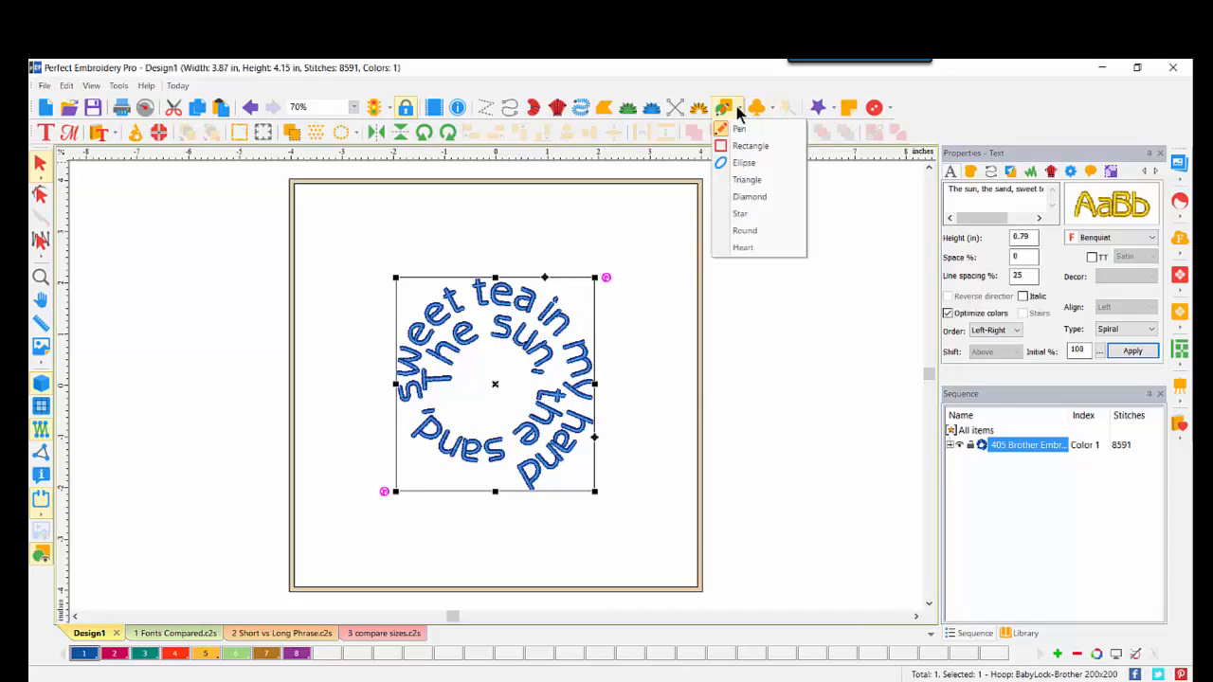
pyautogui.click(739, 164)
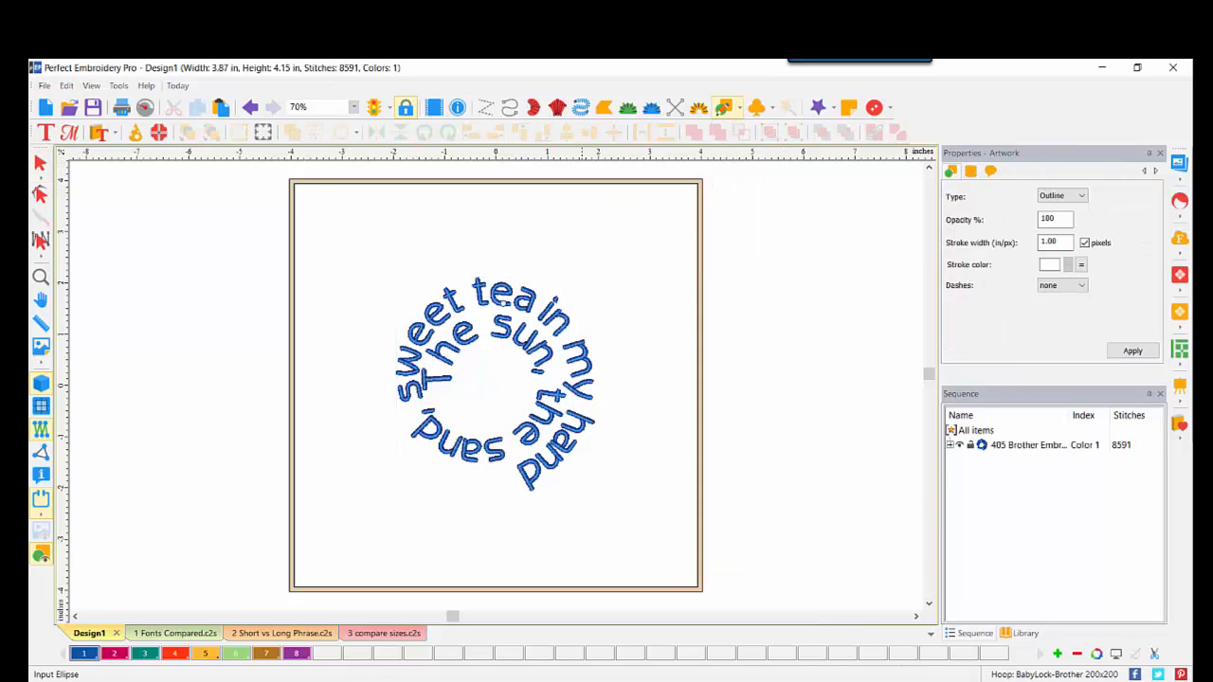
pyautogui.click(145, 654)
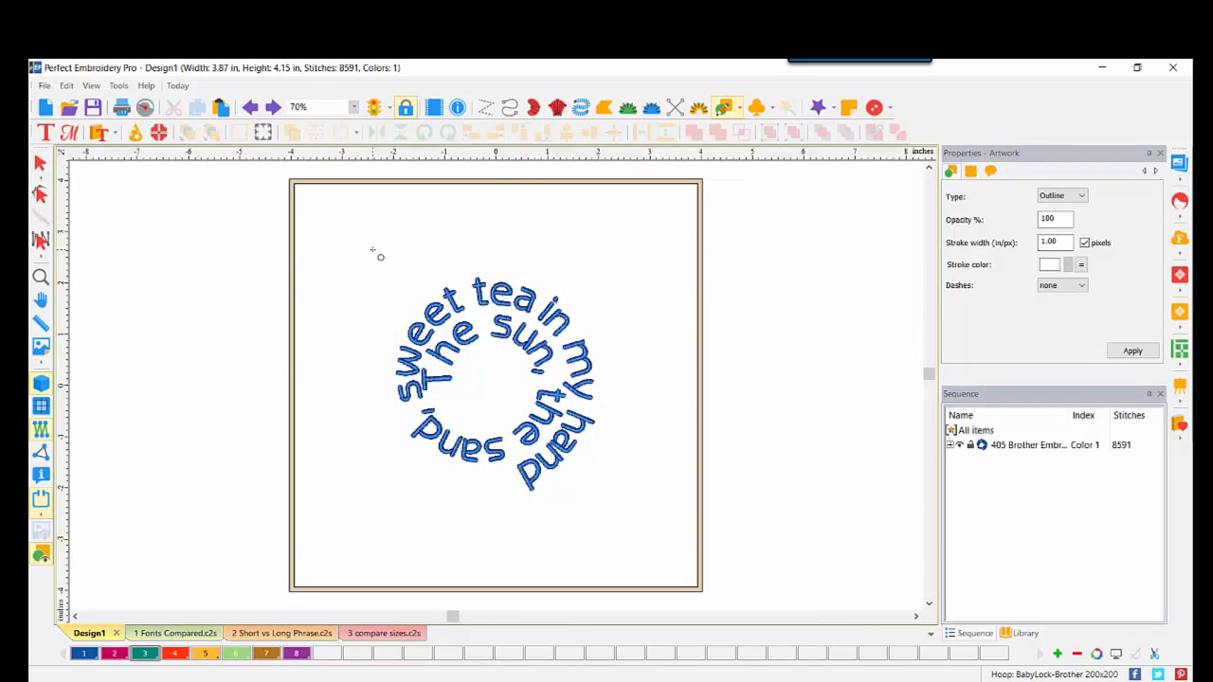
pyautogui.moveTo(373, 250); pyautogui.dragTo(592, 515)
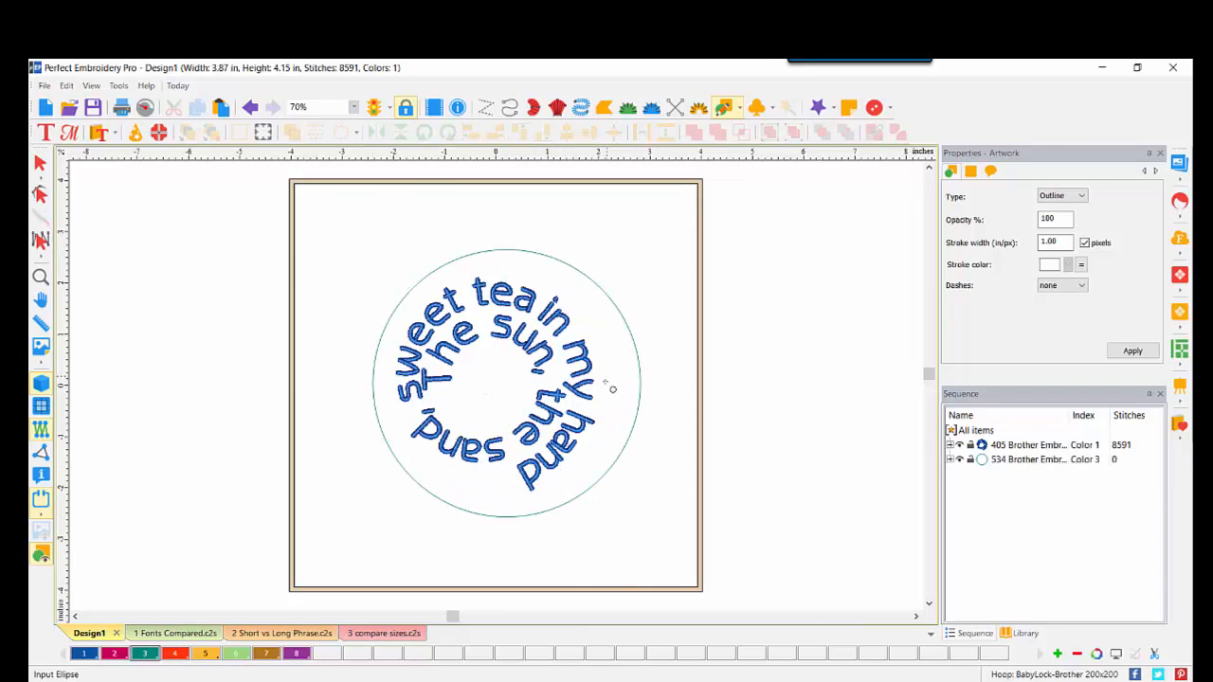
# Resize the green circle outline to 5 in wide with its aspect ratio maintained, and apply the change
pyautogui.click(40, 163)
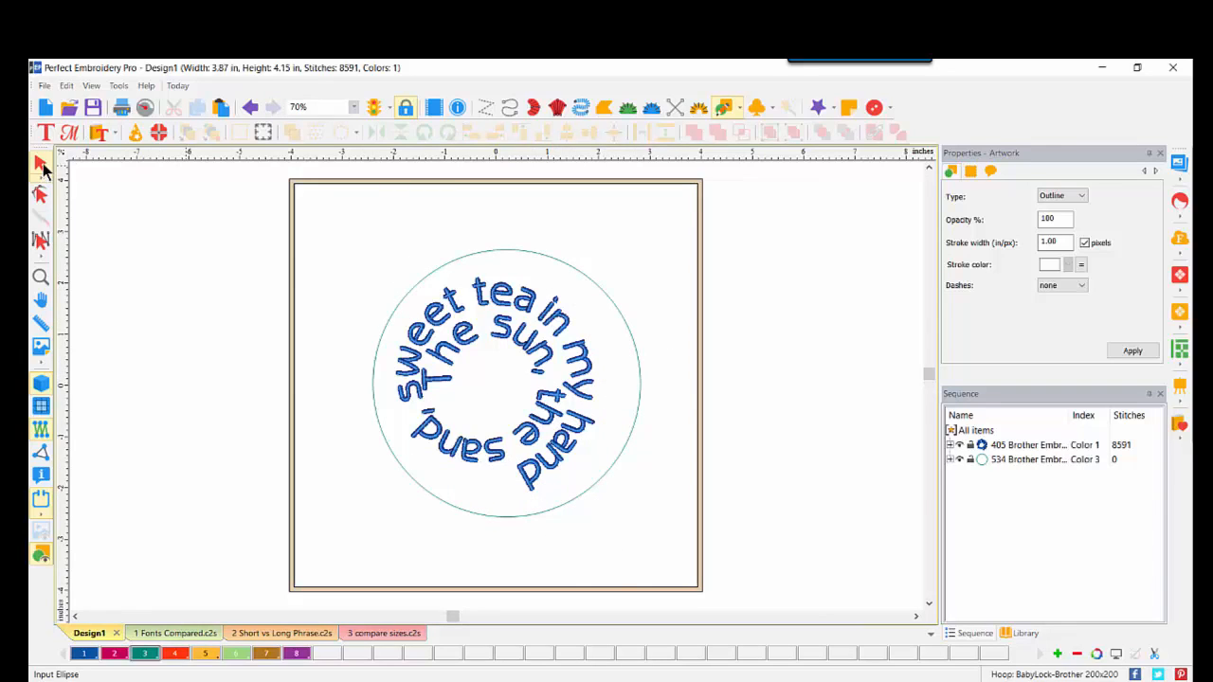
pyautogui.click(1028, 459)
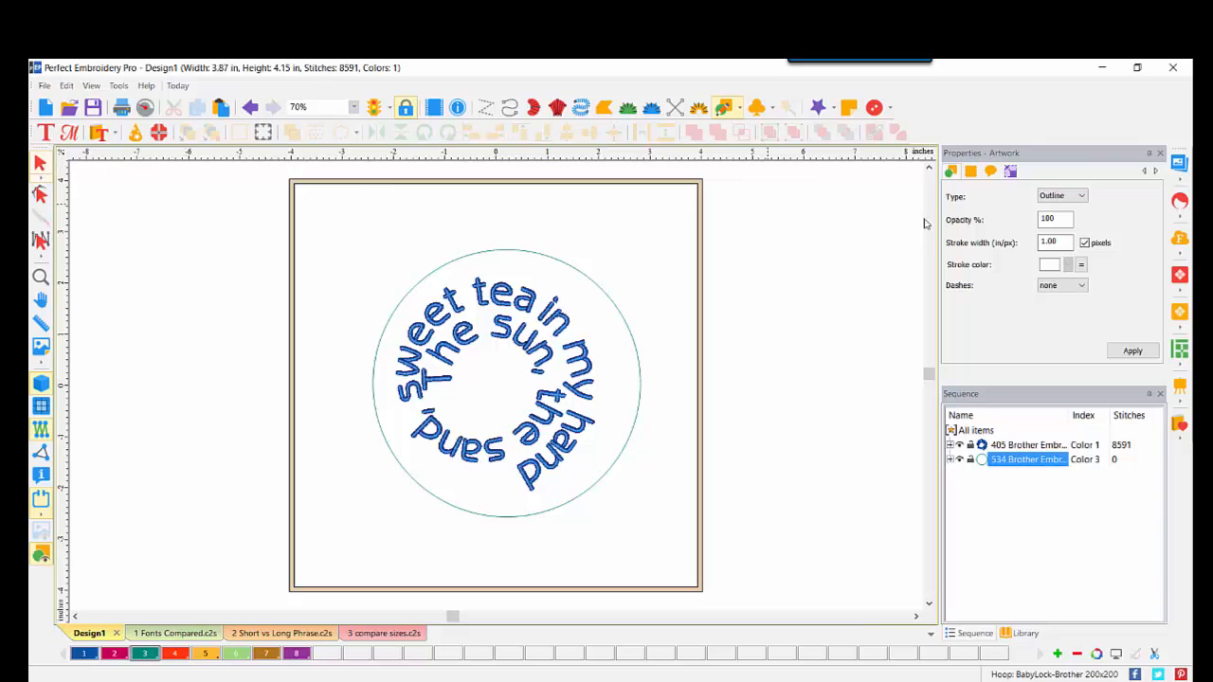
pyautogui.click(1012, 173)
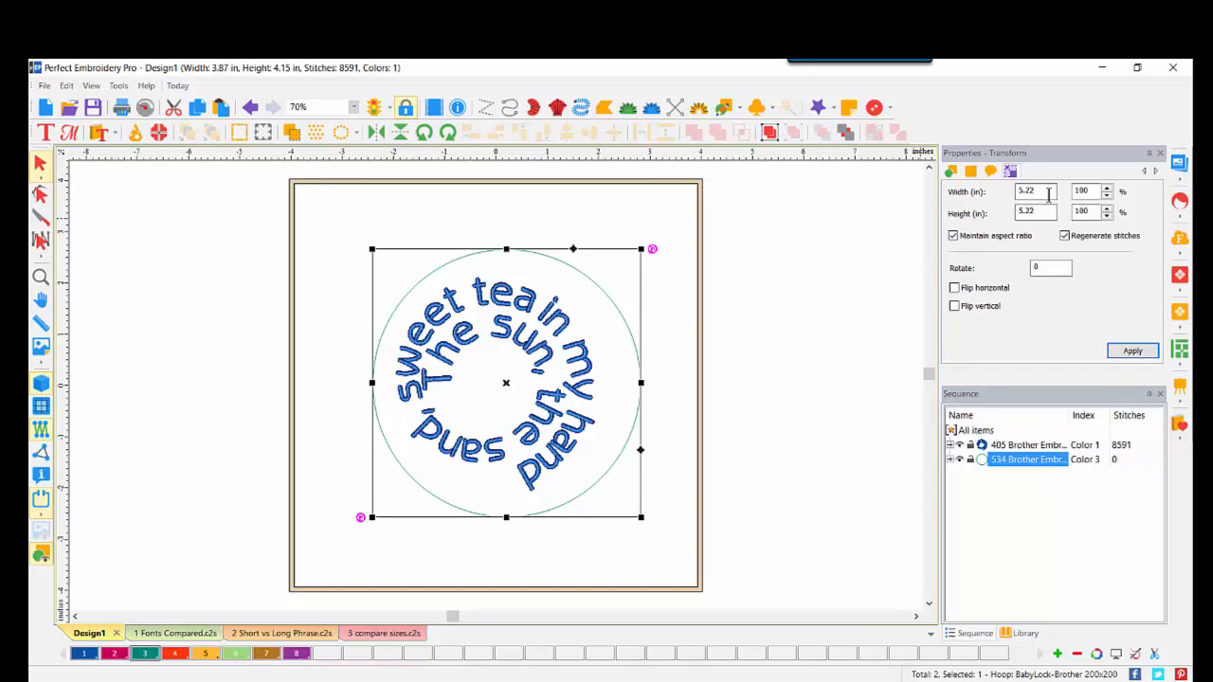
pyautogui.doubleClick(1051, 191)
pyautogui.write('5')
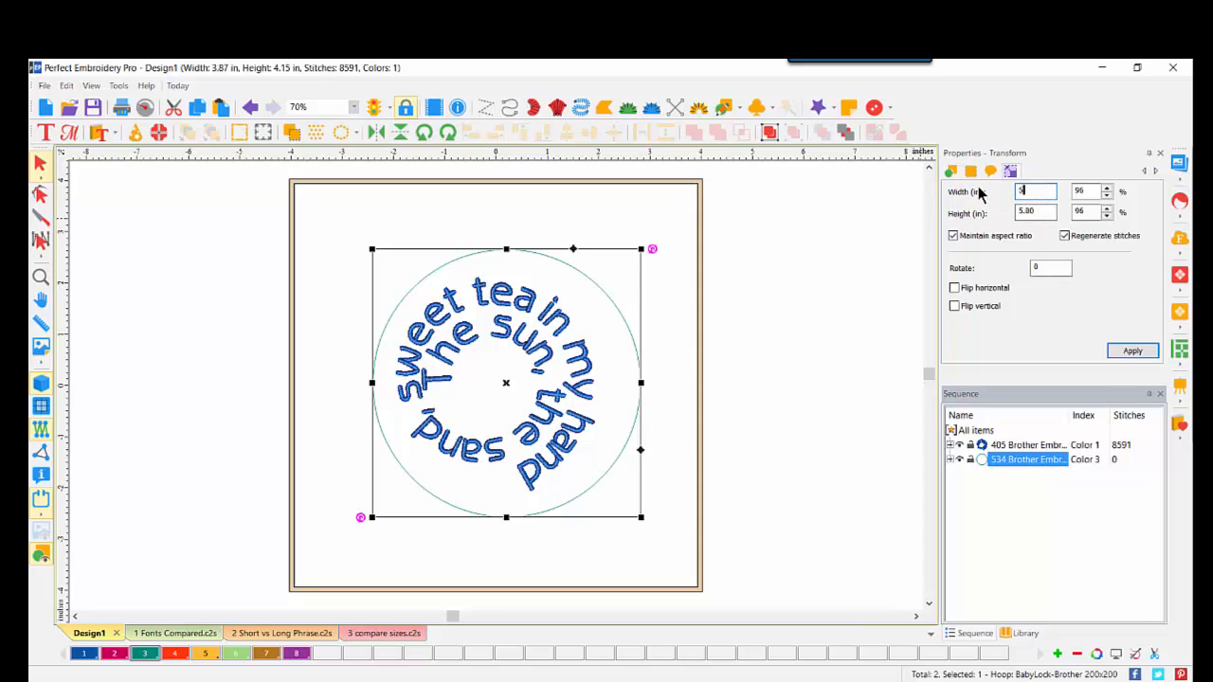
pyautogui.click(1119, 351)
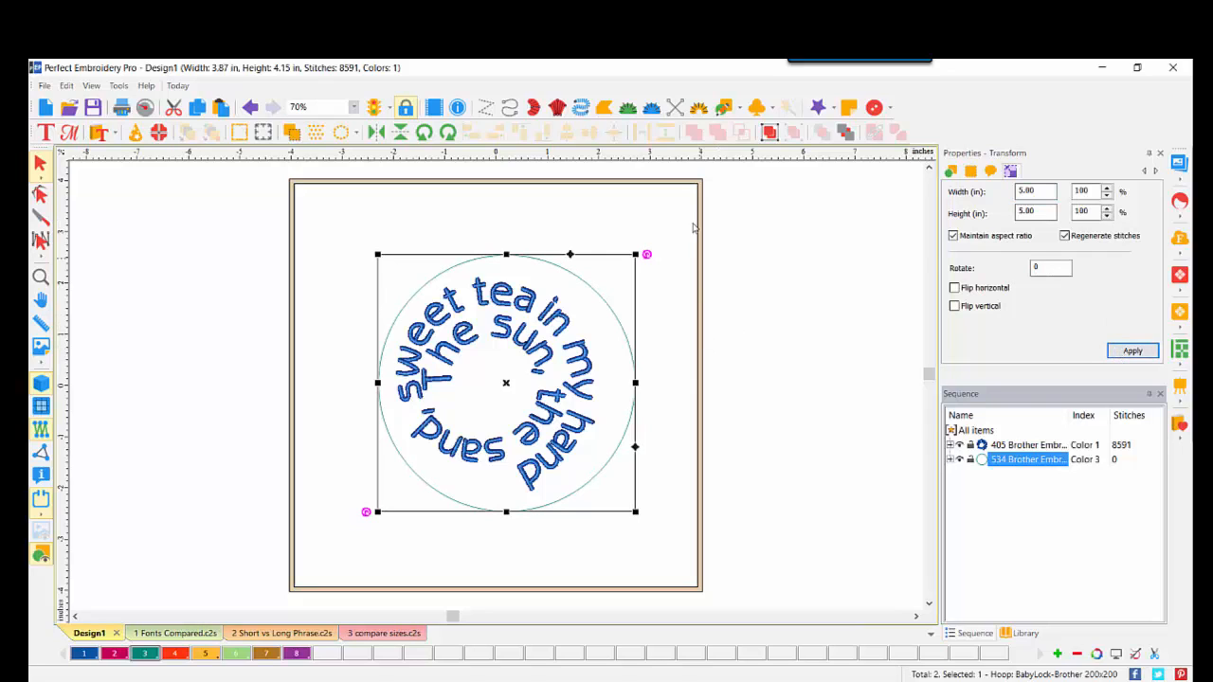
# Center the green circle on the hoop's origin, then deselect it
pyautogui.rightClick(662, 155)
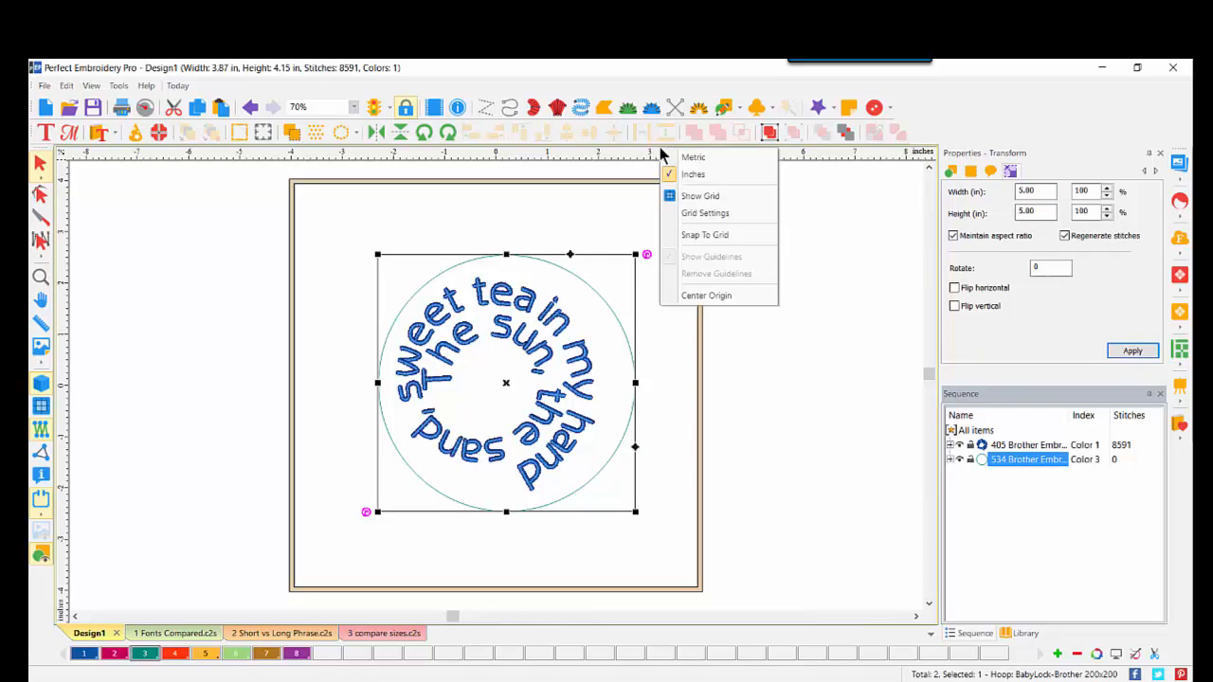
pyautogui.click(675, 154)
pyautogui.rightClick(680, 155)
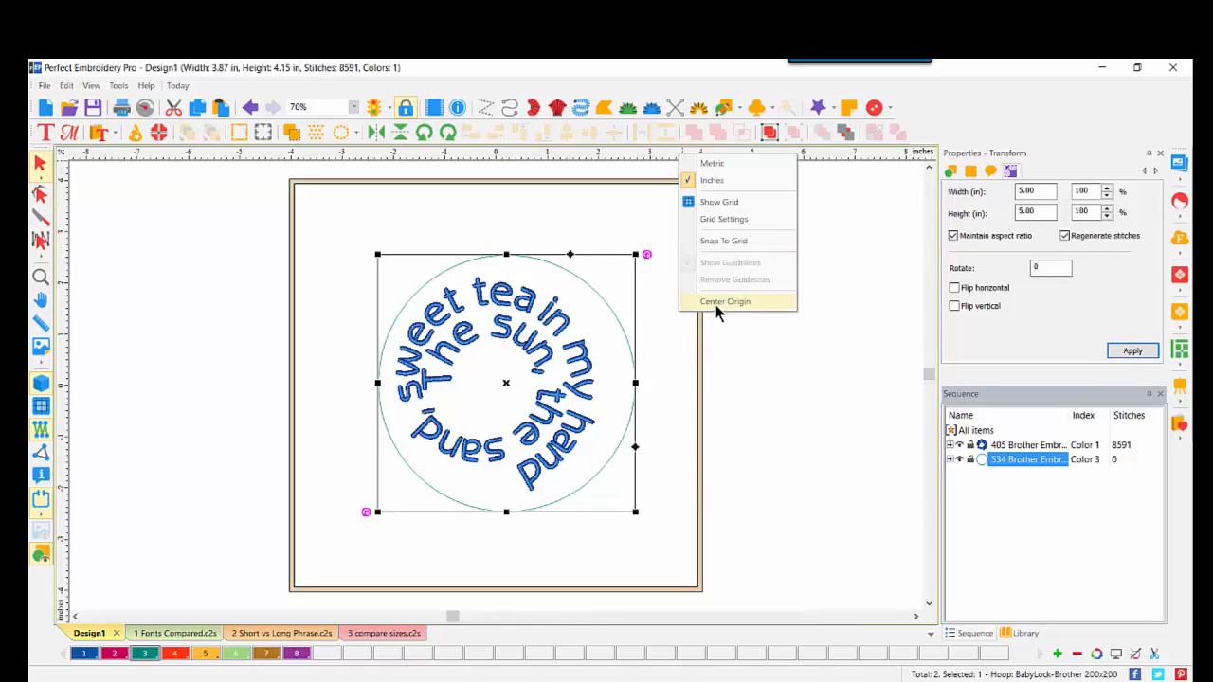
pyautogui.click(715, 302)
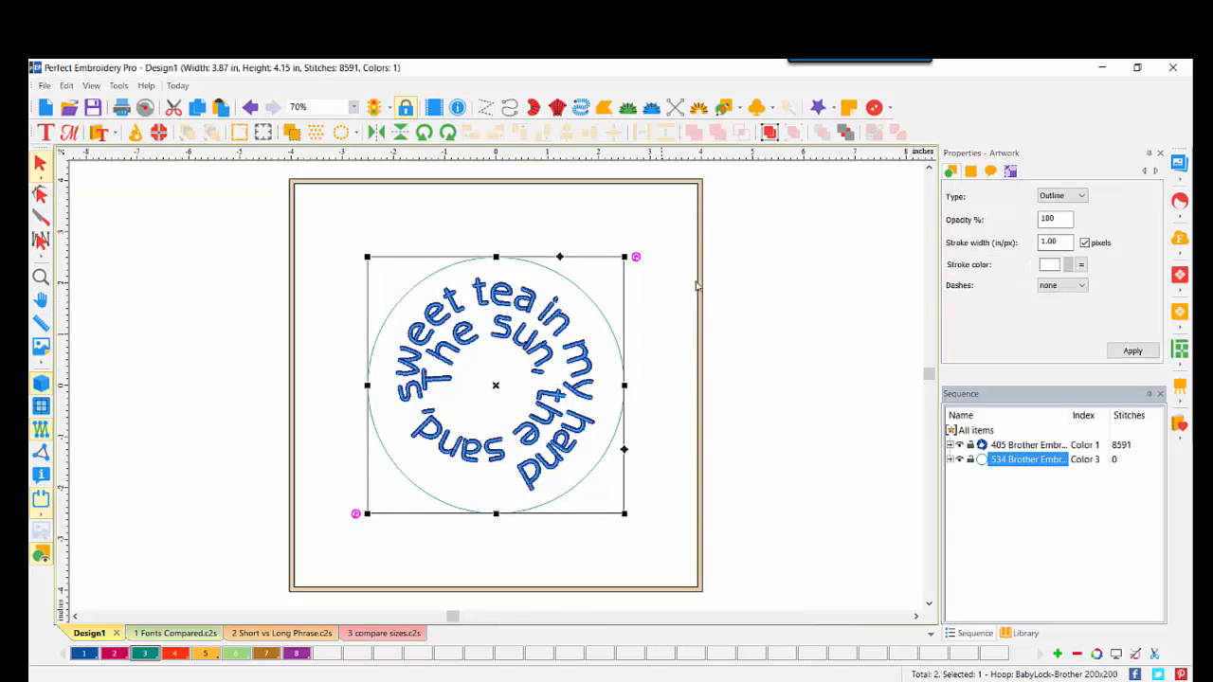
pyautogui.click(779, 276)
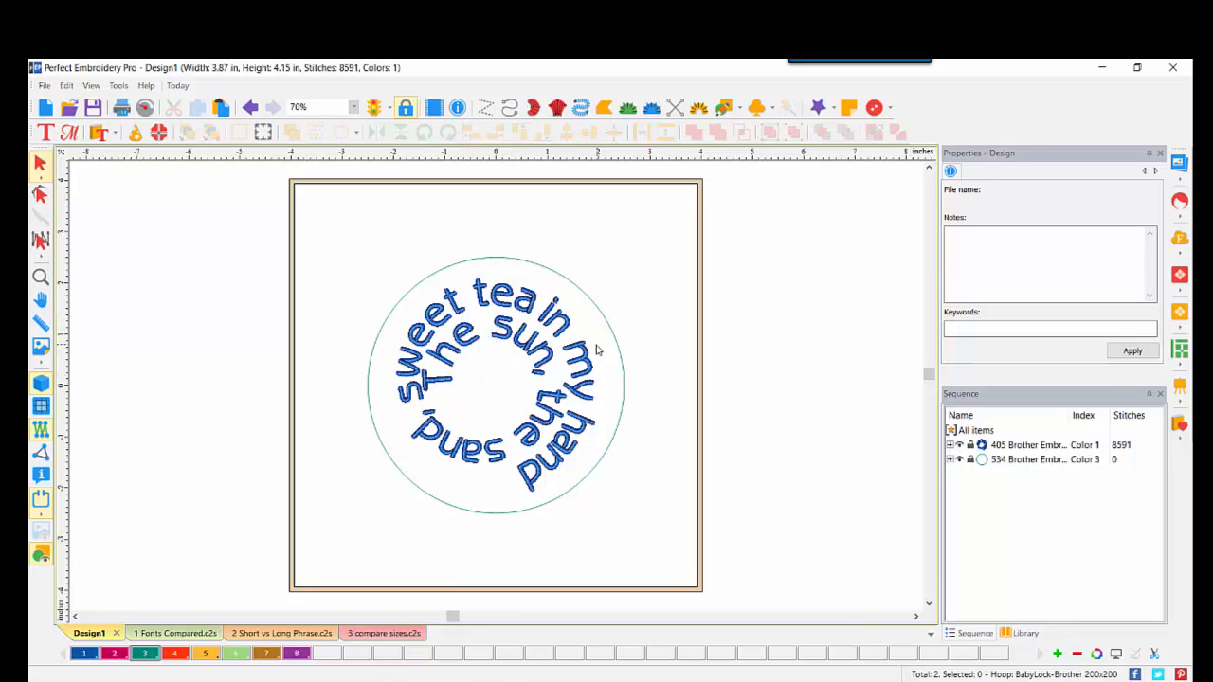
# Rotate the spiral lettering slightly counterclockwise and reposition it so it sits evenly inside the green circle
pyautogui.click(524, 348)
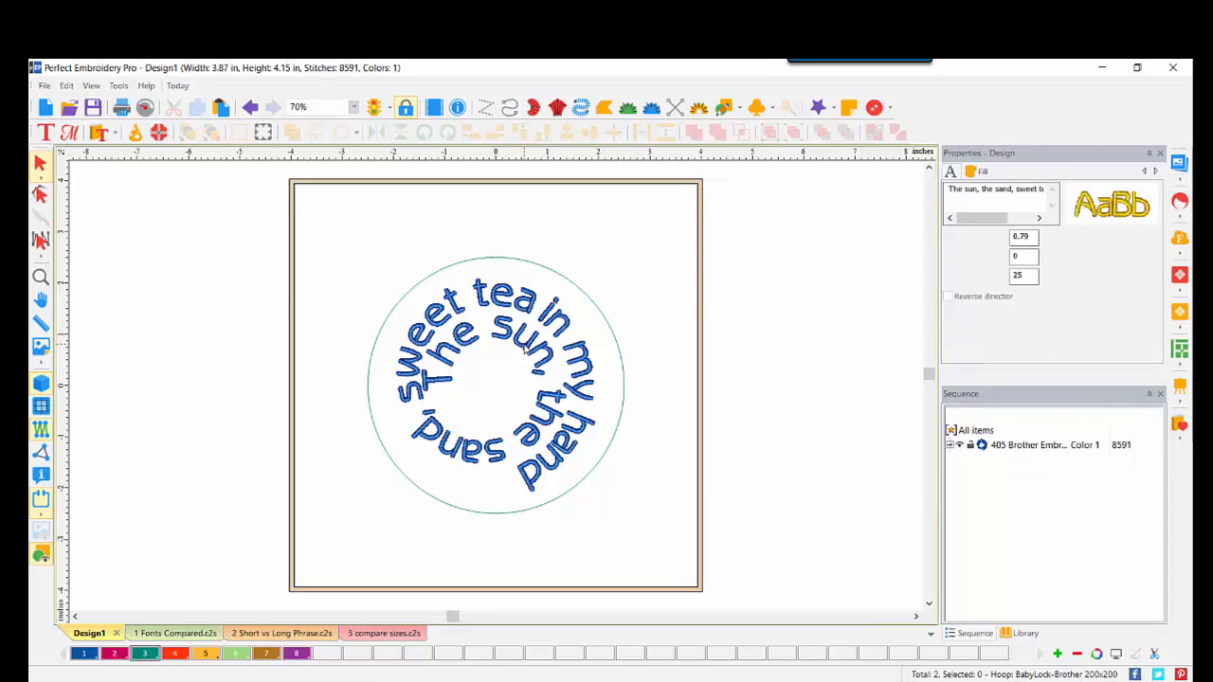
pyautogui.moveTo(528, 349); pyautogui.dragTo(577, 366)
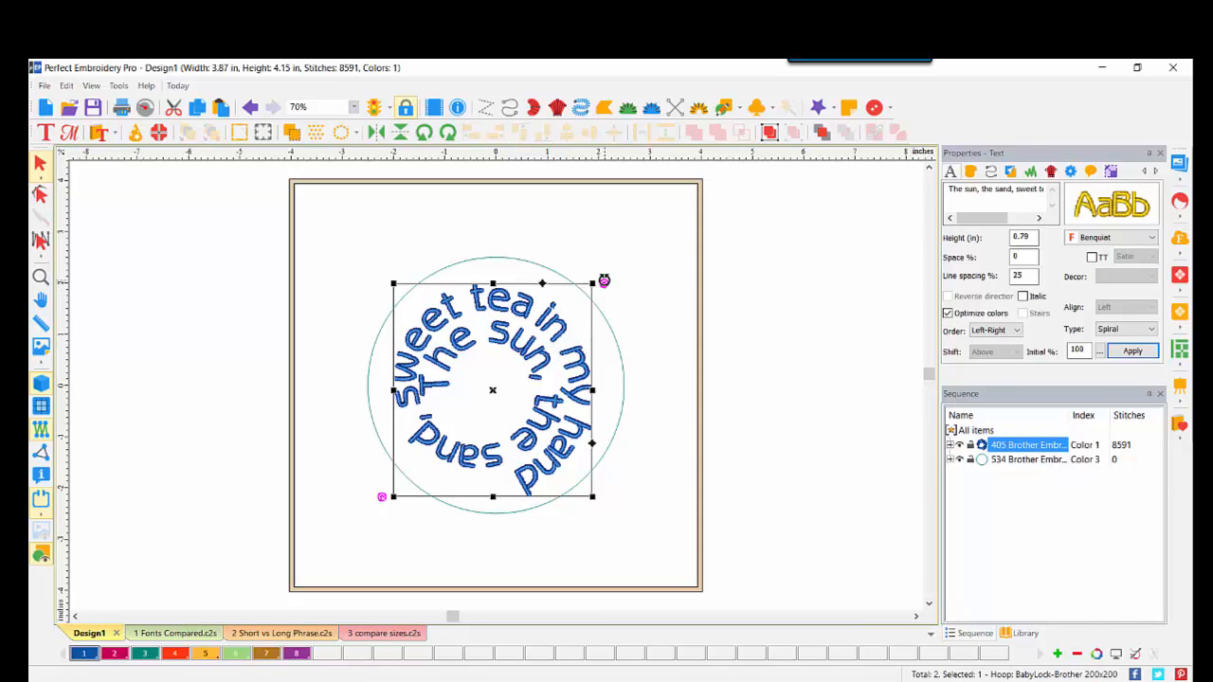
pyautogui.moveTo(601, 279); pyautogui.dragTo(583, 263)
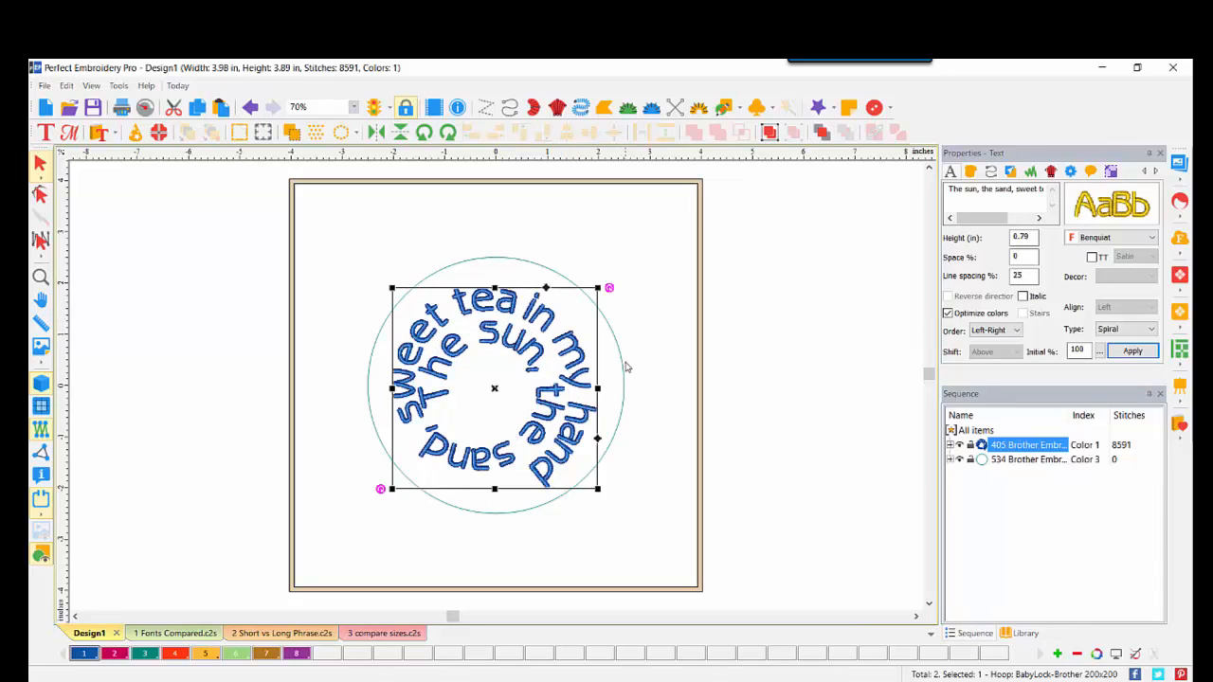
pyautogui.moveTo(583, 376); pyautogui.dragTo(589, 375)
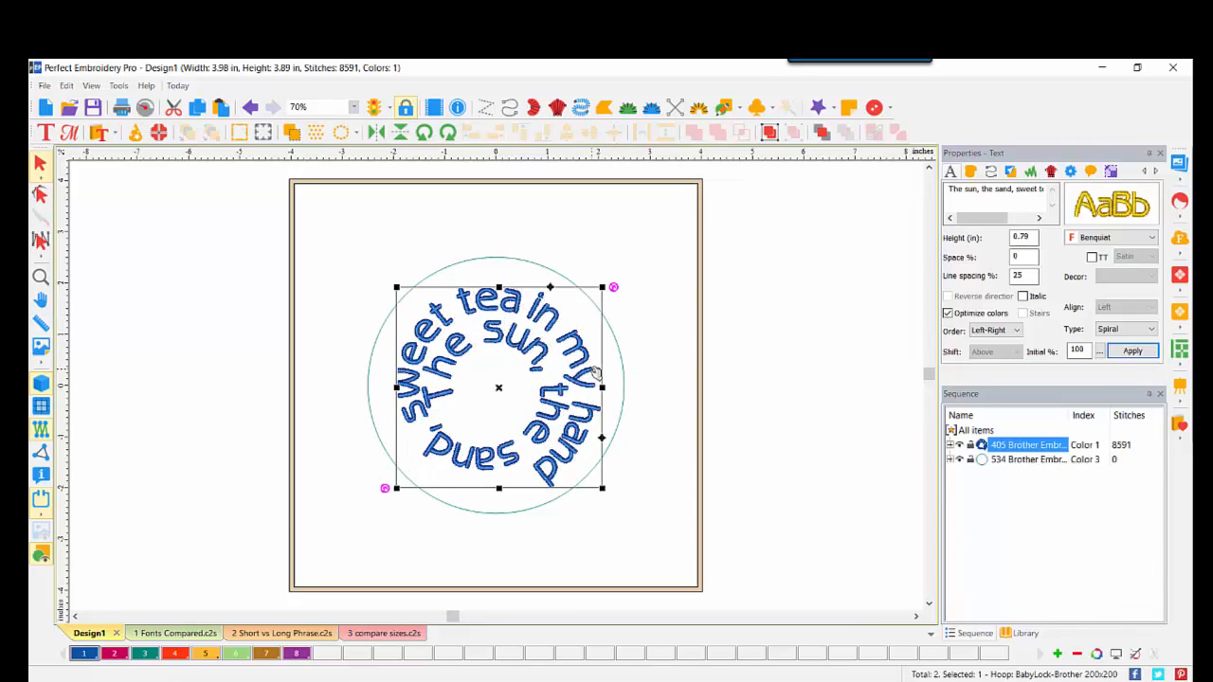
pyautogui.click(823, 241)
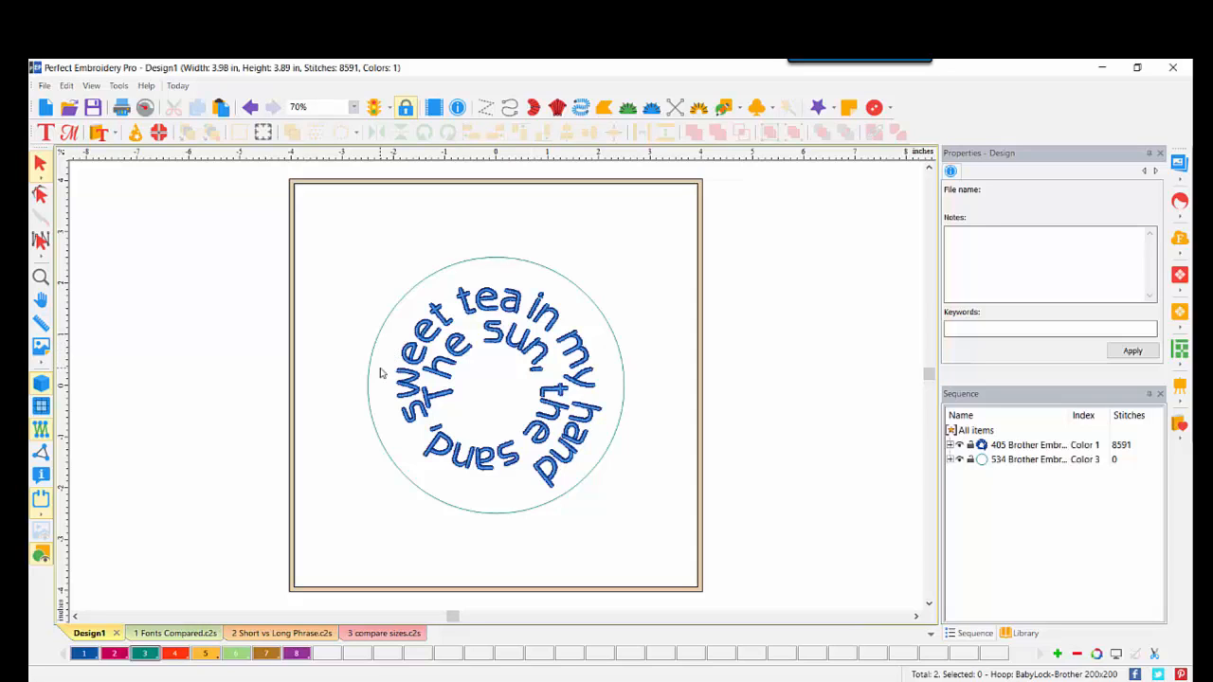
# In a new design, load flowerdesing1.jpg from the Bitmaps folder as a backdrop and lighten the image
pyautogui.click(44, 107)
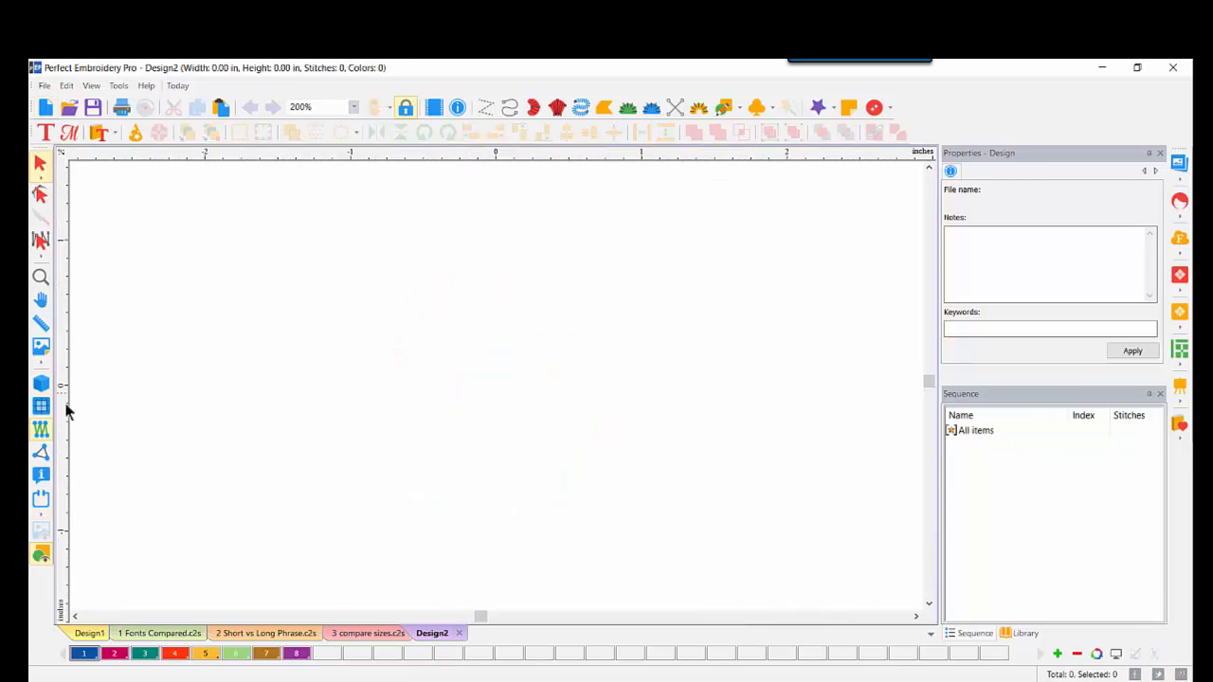
pyautogui.click(42, 349)
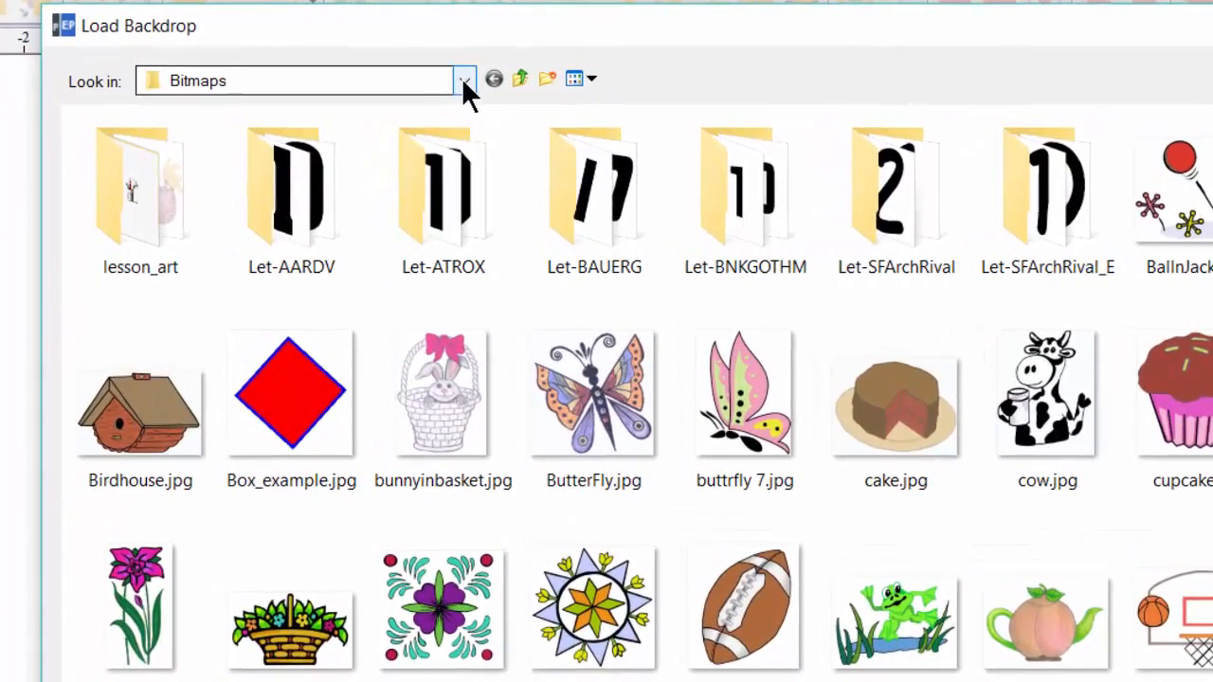
pyautogui.click(465, 81)
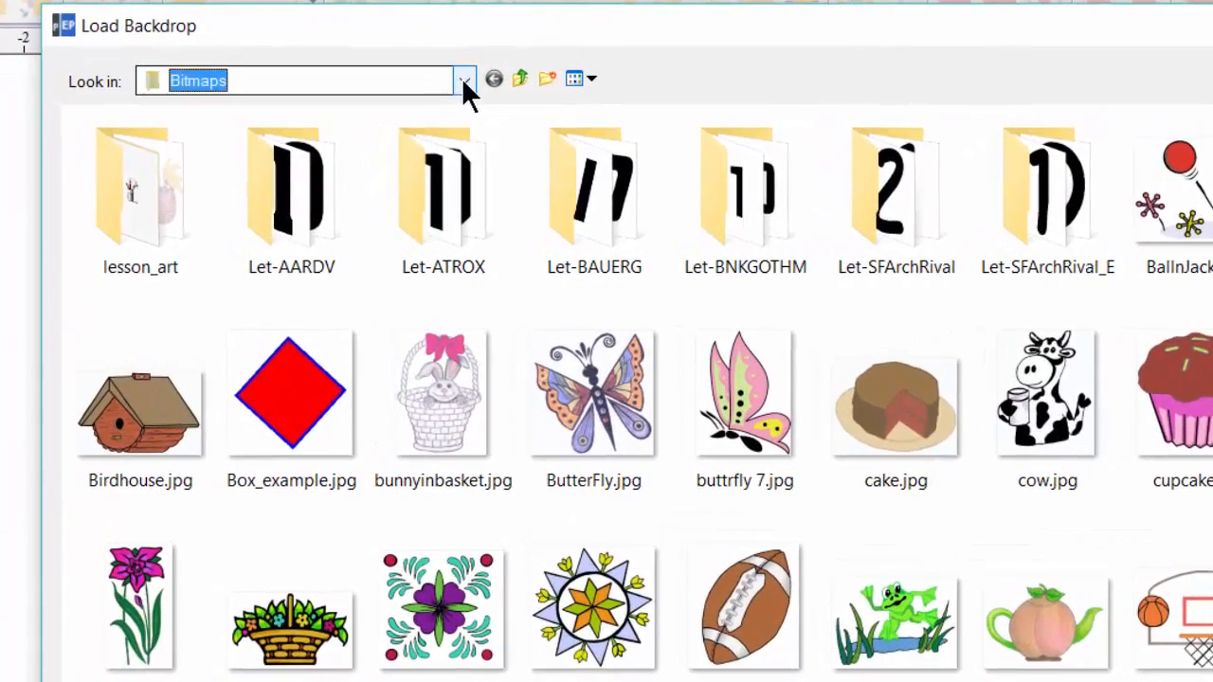
pyautogui.click(465, 81)
pyautogui.click(464, 82)
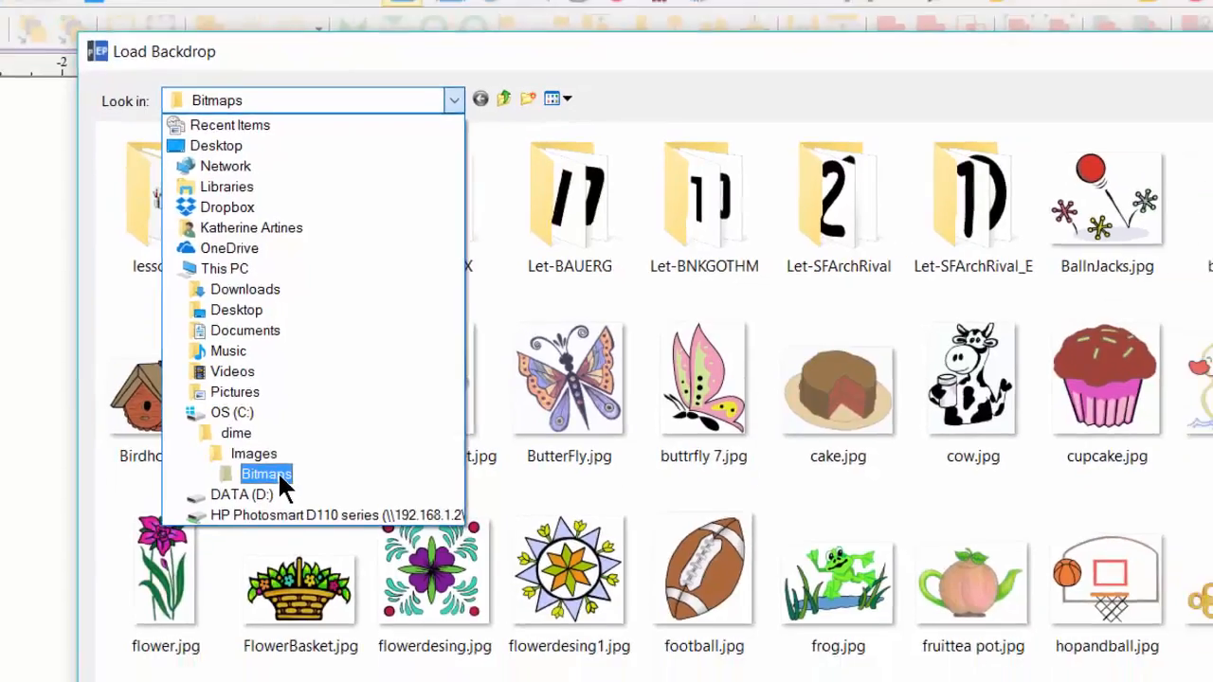
pyautogui.click(289, 502)
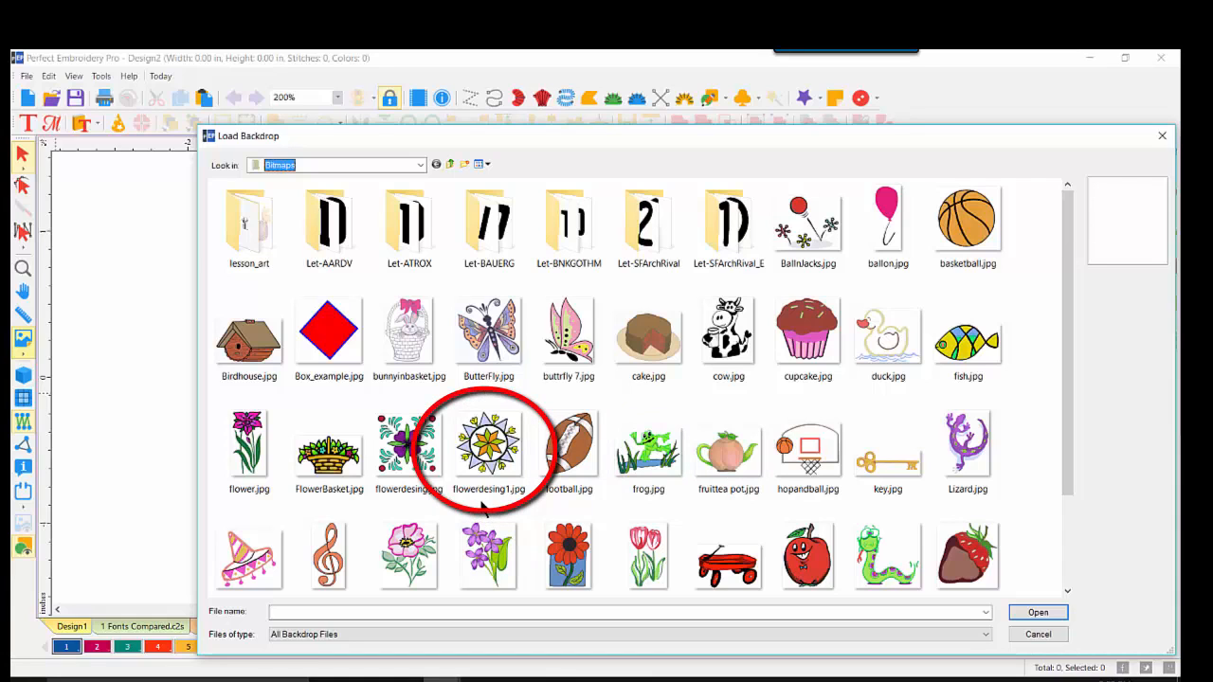
pyautogui.doubleClick(488, 445)
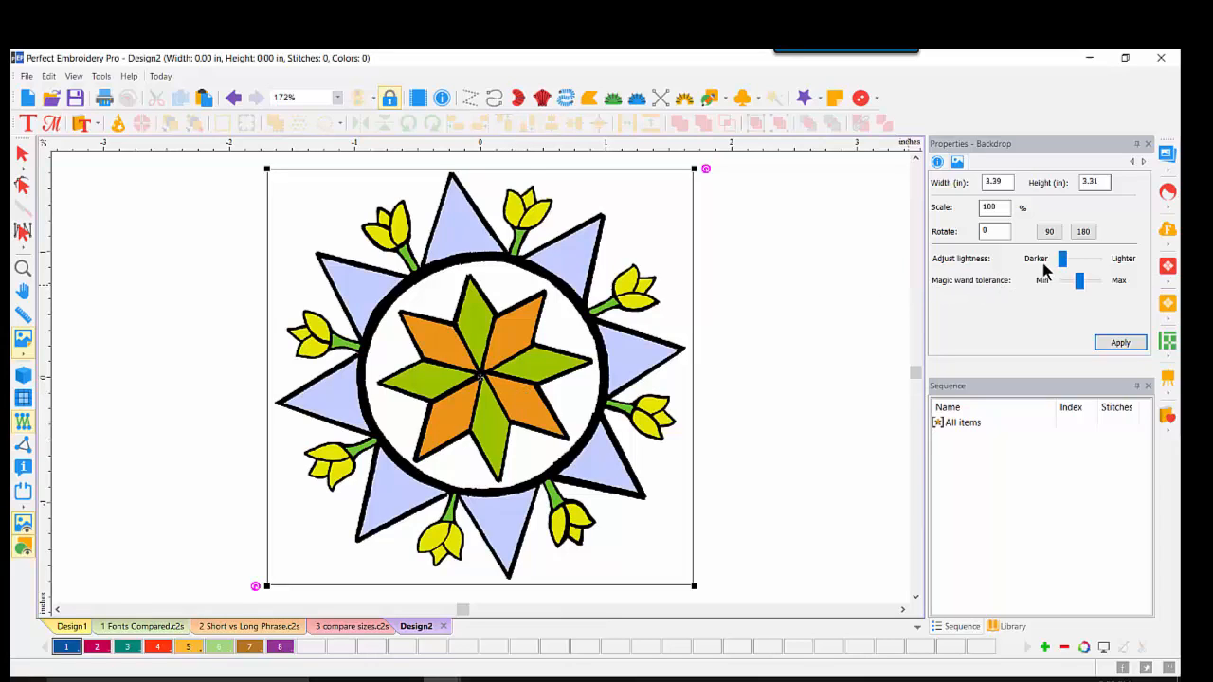
pyautogui.moveTo(1064, 264); pyautogui.dragTo(1081, 265)
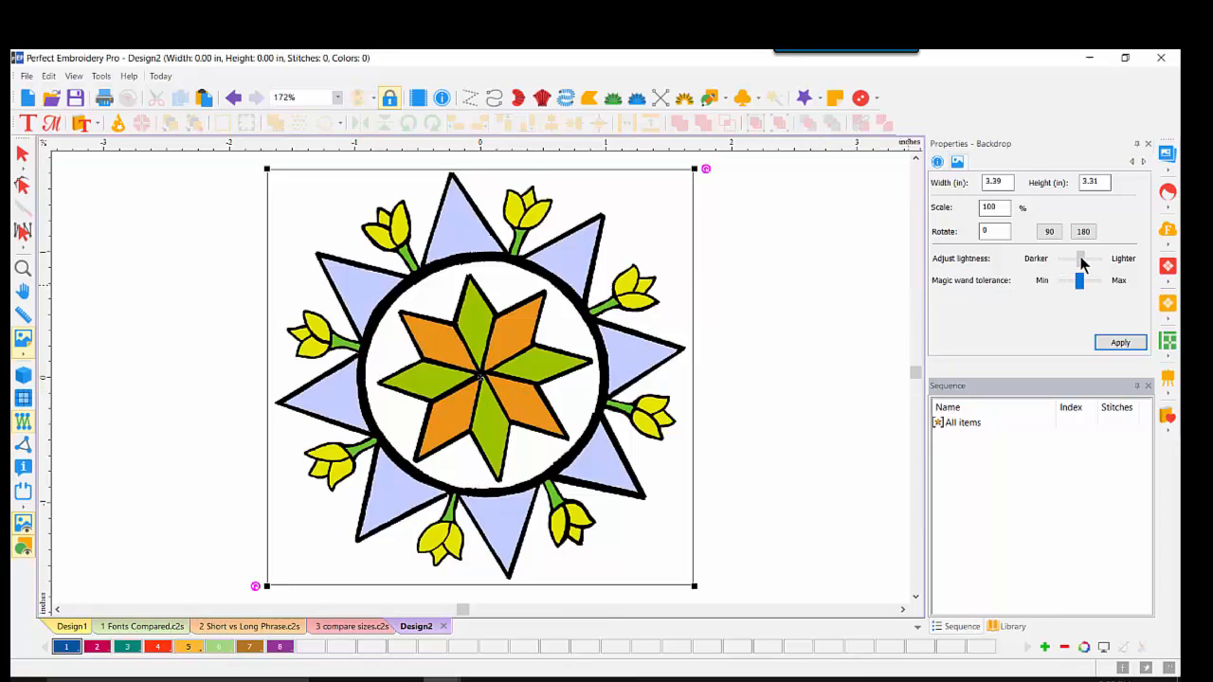
pyautogui.click(1123, 343)
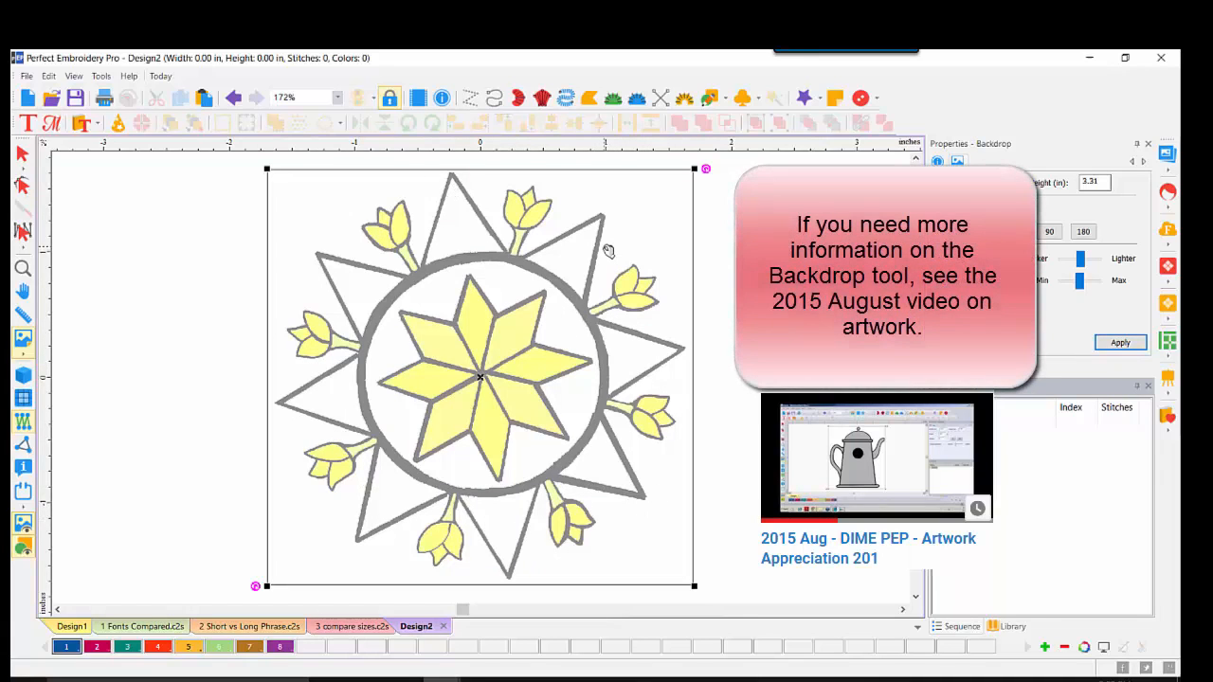
# With the Pen artwork tool in color 2, trace the backdrop's outer star along its bottom, lower-left and left rays, starting at the lower-right valley
pyautogui.click(724, 100)
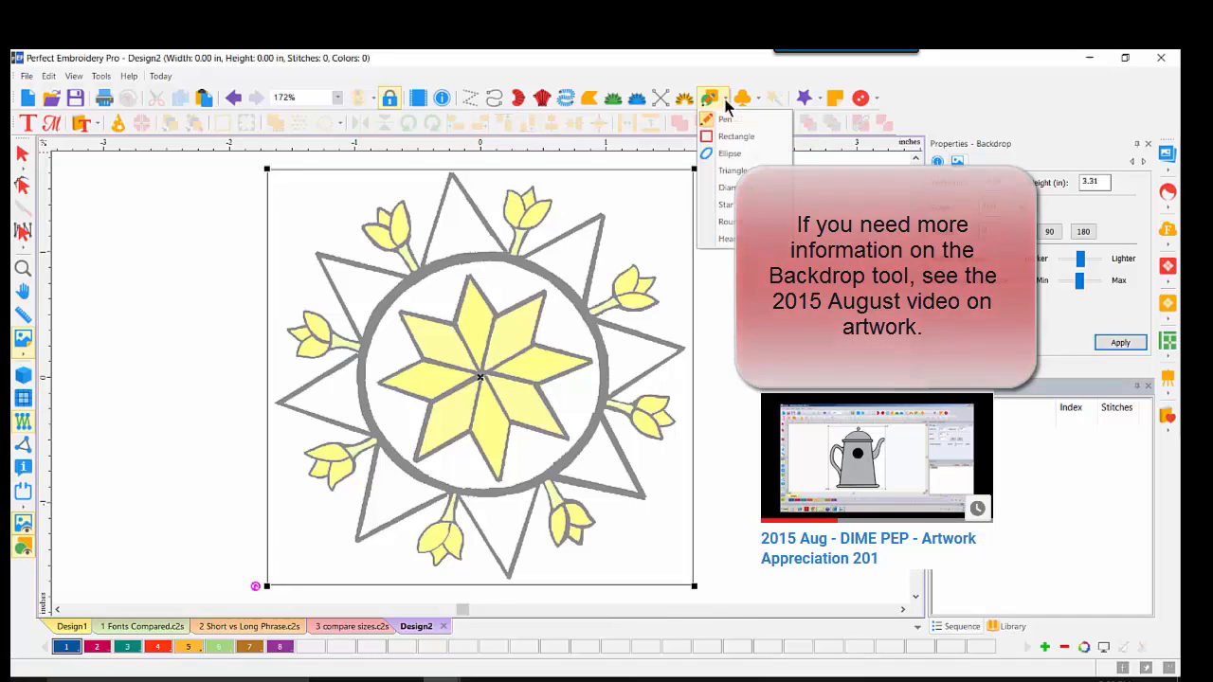
pyautogui.click(728, 122)
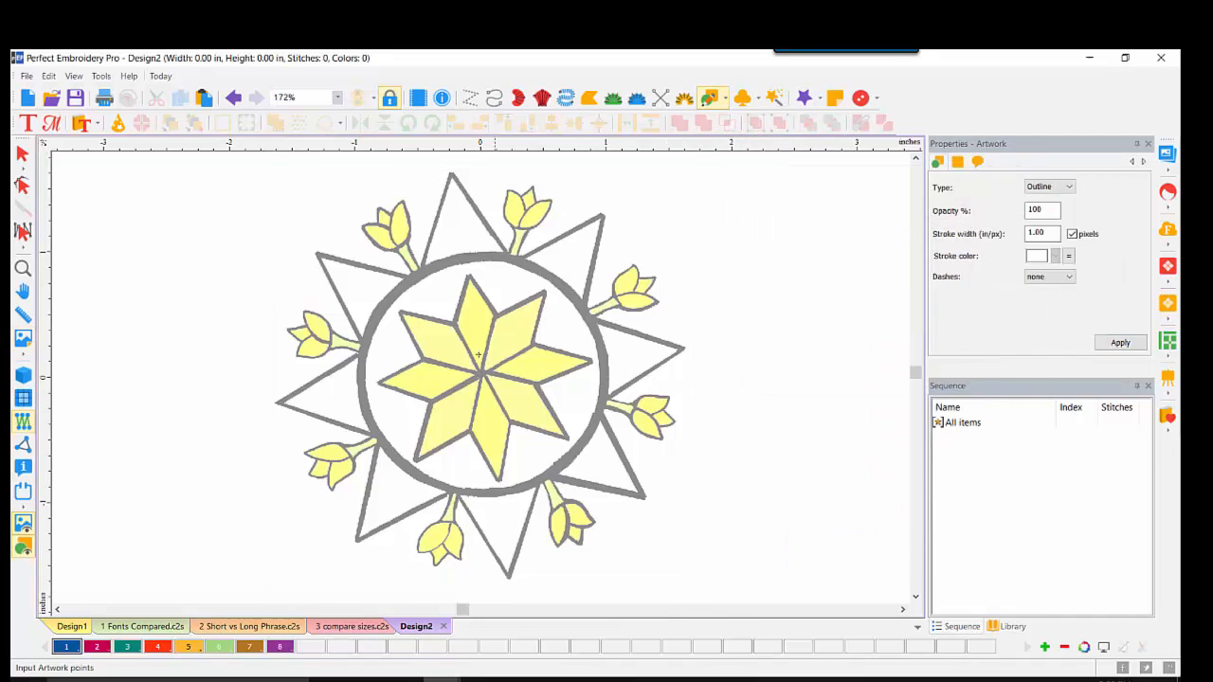
pyautogui.click(97, 646)
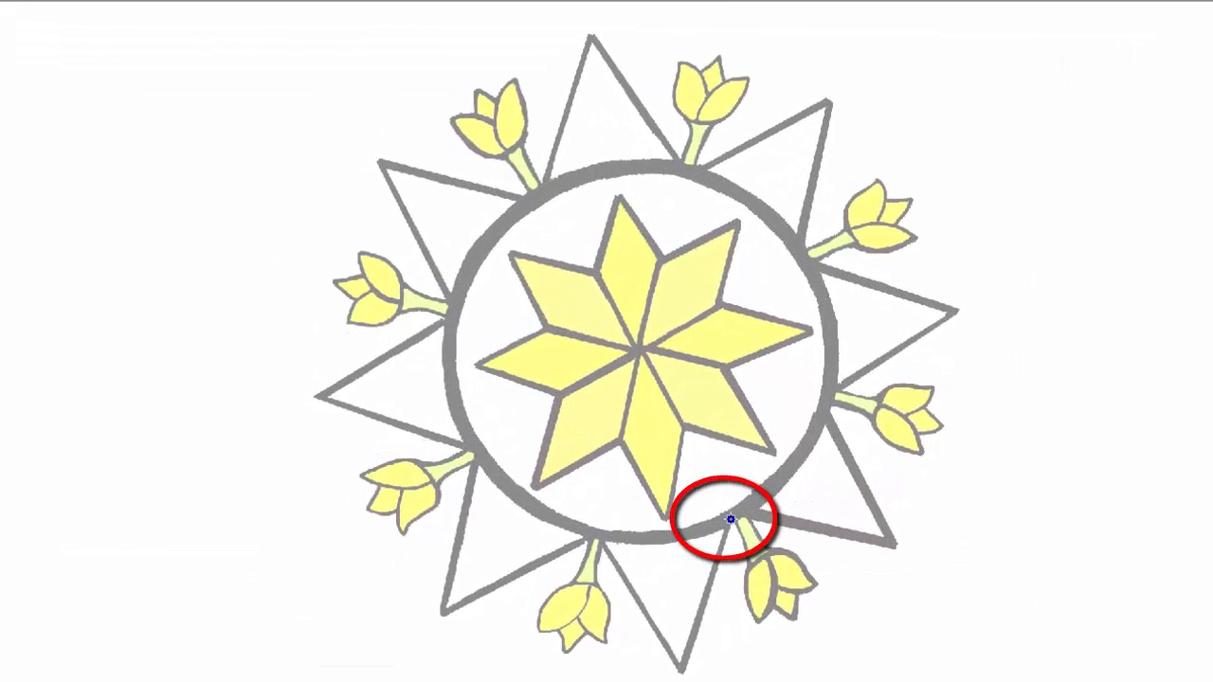
pyautogui.click(730, 520)
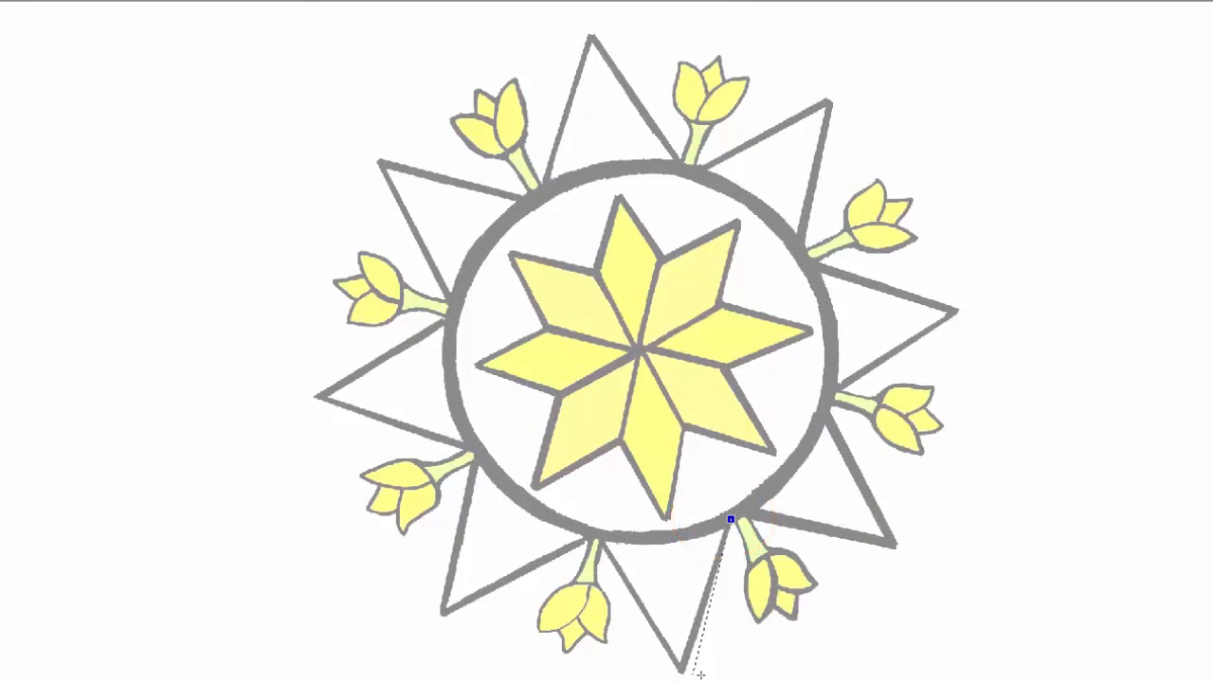
pyautogui.click(610, 535)
pyautogui.click(583, 526)
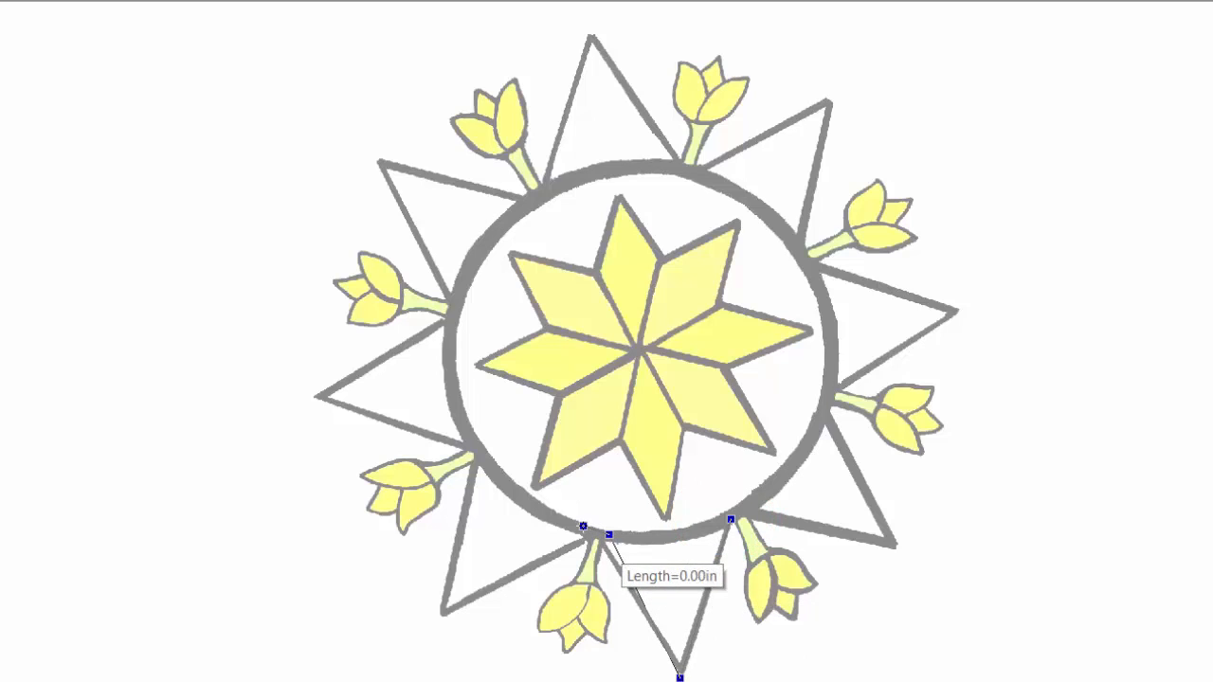
pyautogui.click(446, 619)
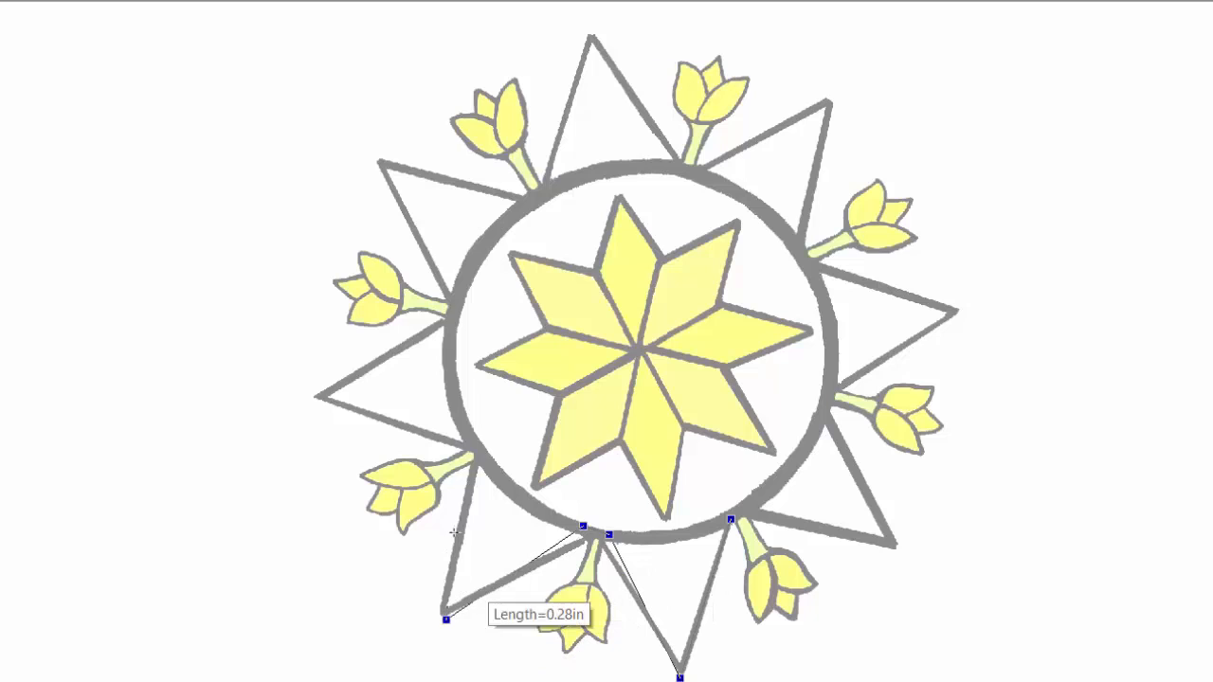
pyautogui.click(478, 458)
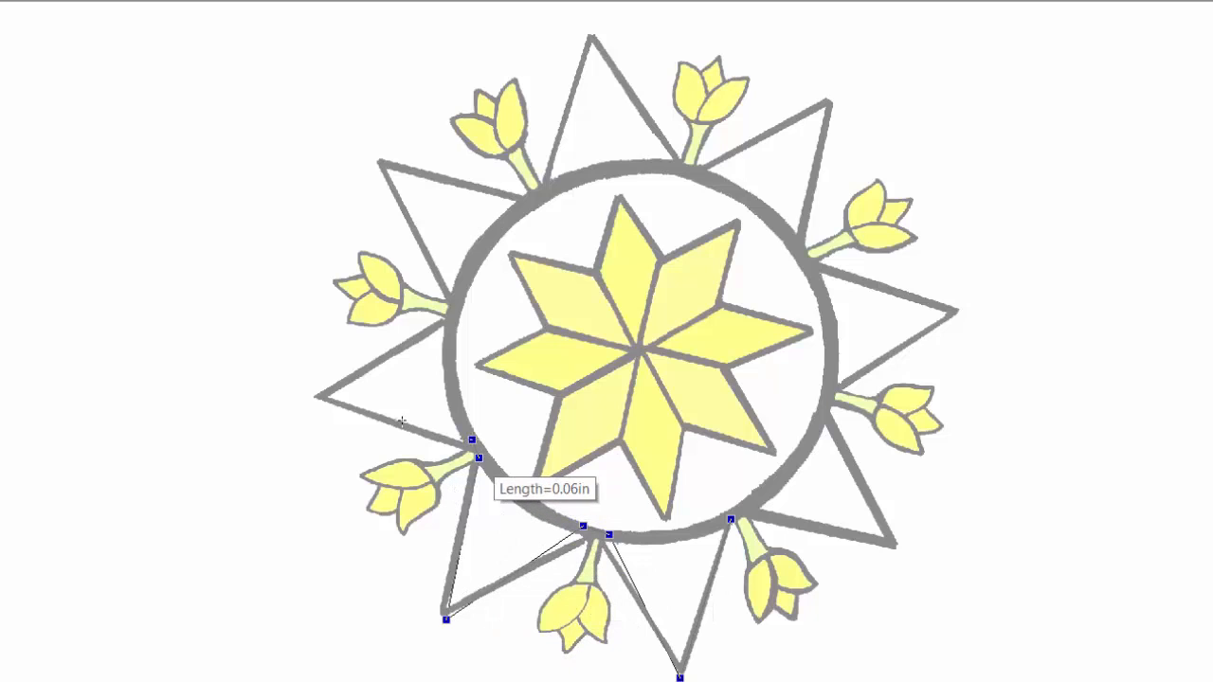
pyautogui.click(472, 440)
pyautogui.click(321, 394)
pyautogui.click(446, 326)
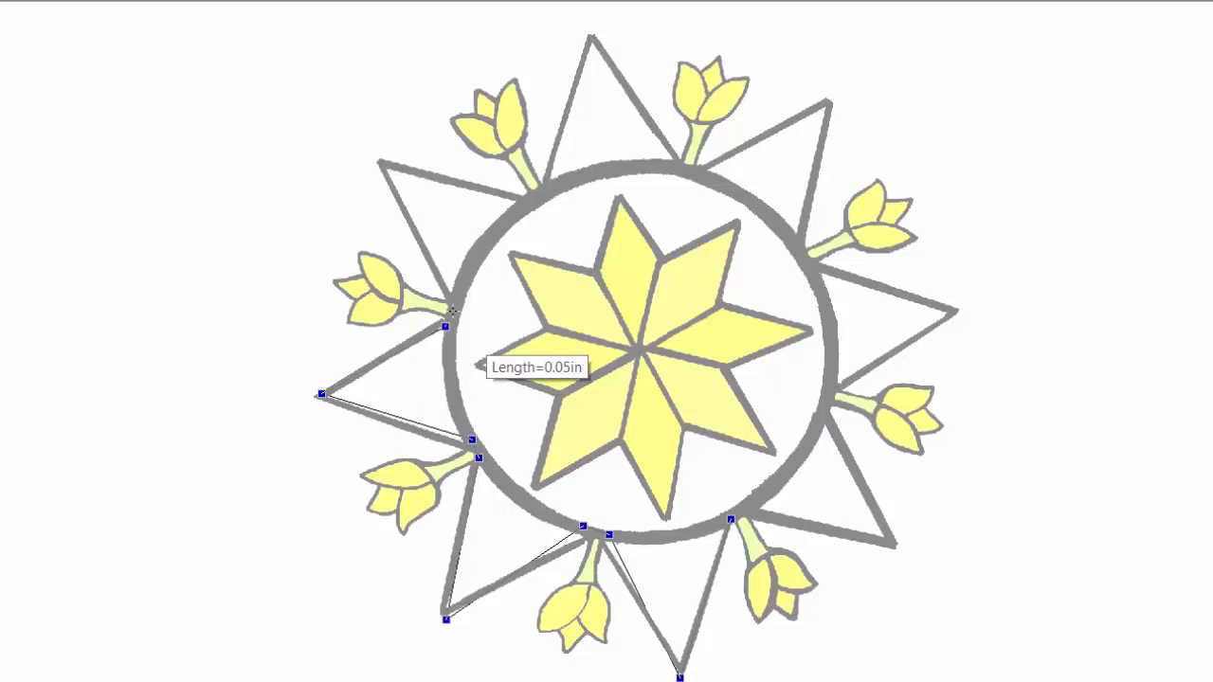
# Continue the star outline around the backdrop's upper-left, top and upper-right rays, placing points at each tip and at both valley corners
pyautogui.click(460, 302)
pyautogui.click(377, 163)
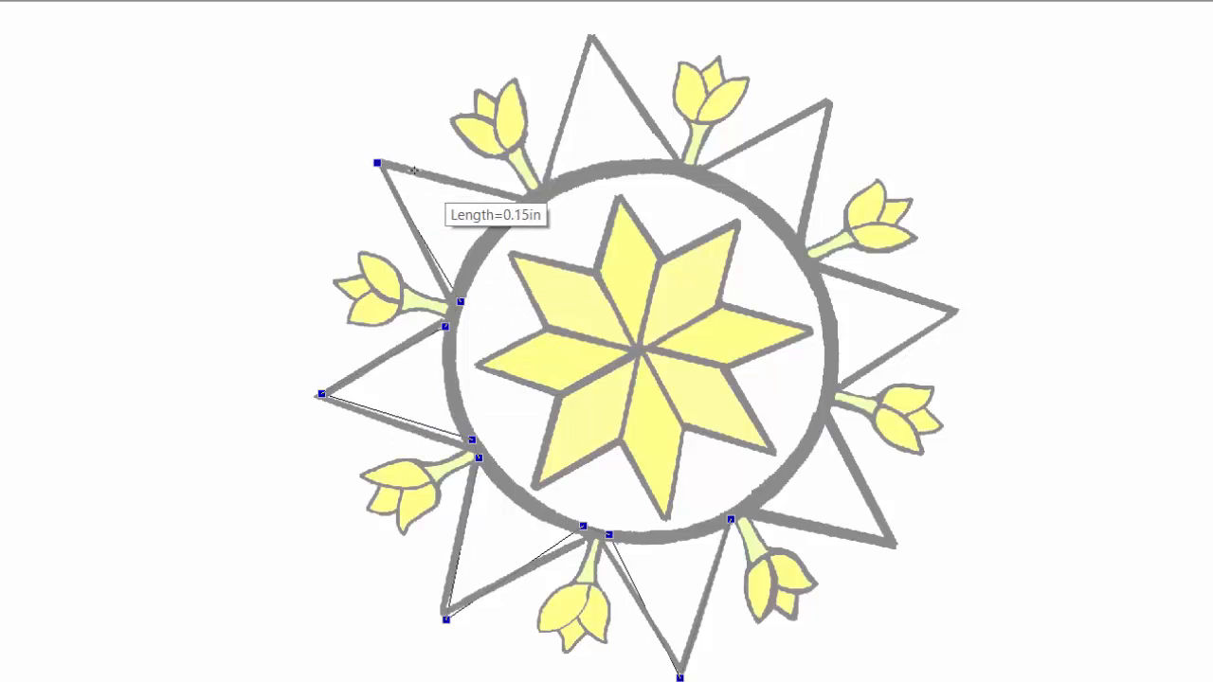
pyautogui.click(524, 201)
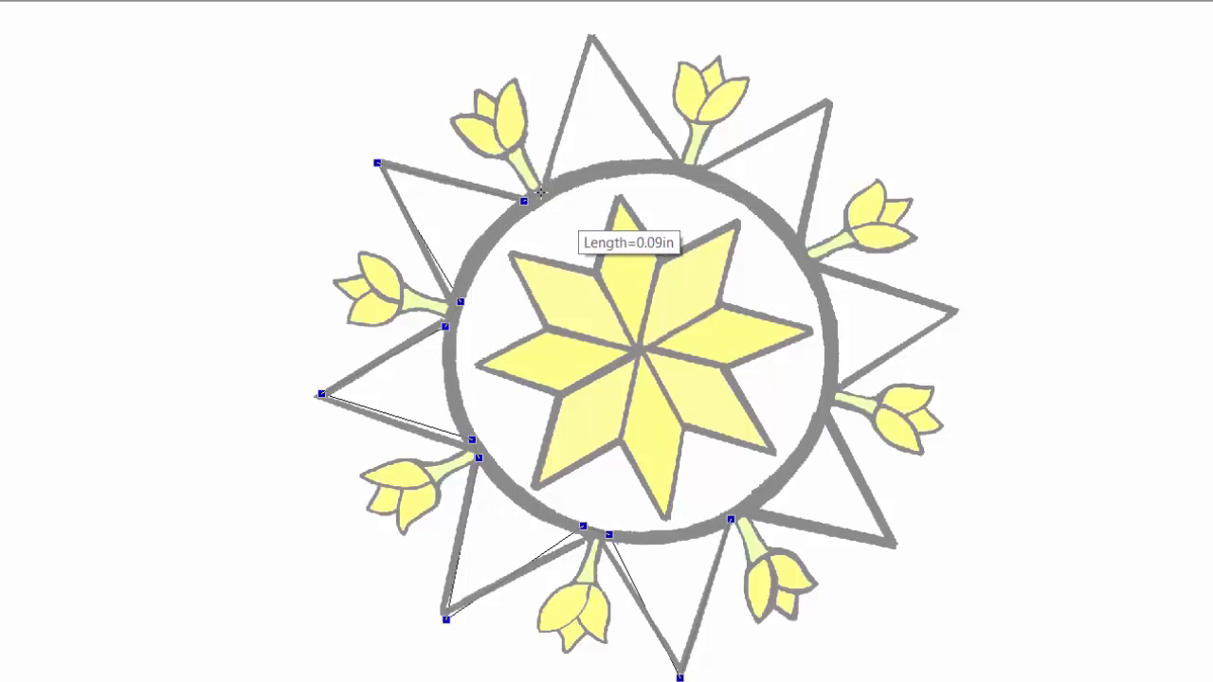
pyautogui.click(544, 190)
pyautogui.click(594, 33)
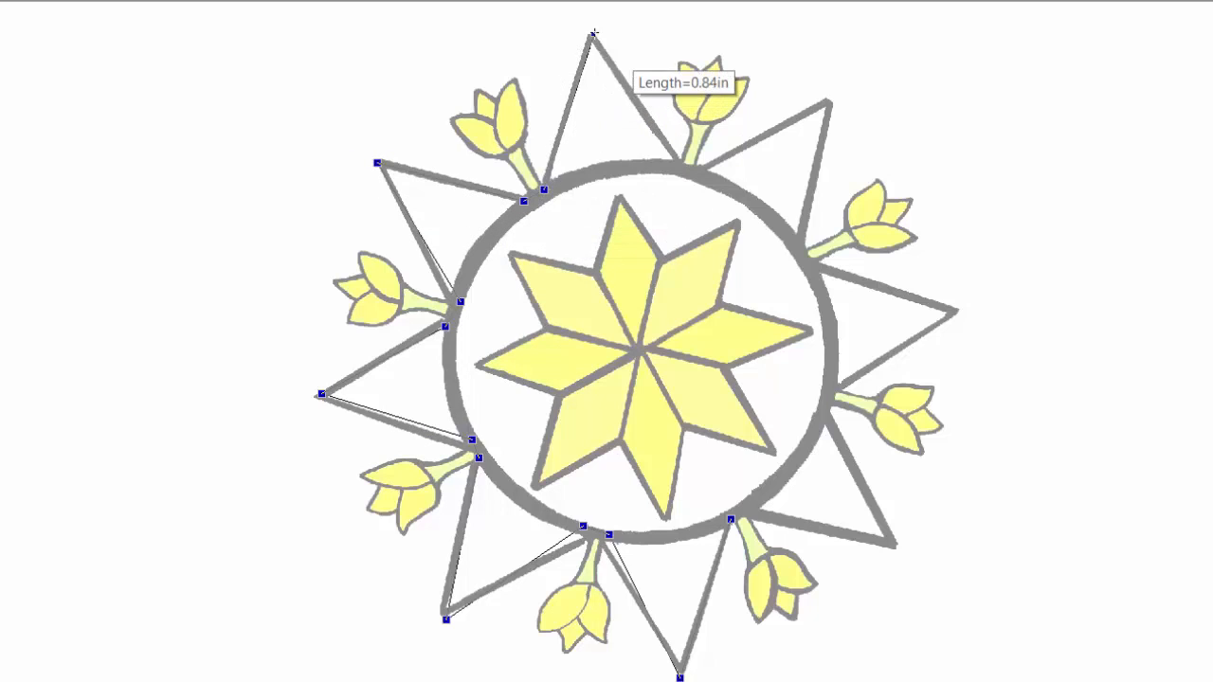
pyautogui.click(683, 166)
pyautogui.click(701, 174)
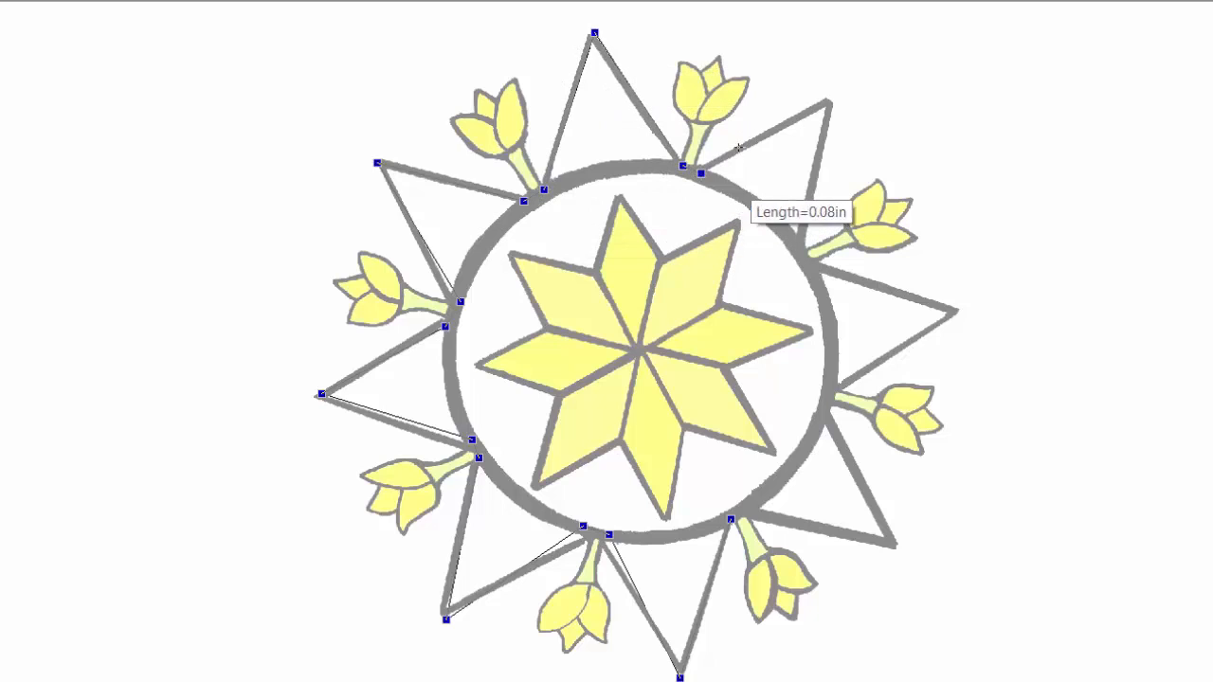
pyautogui.click(837, 89)
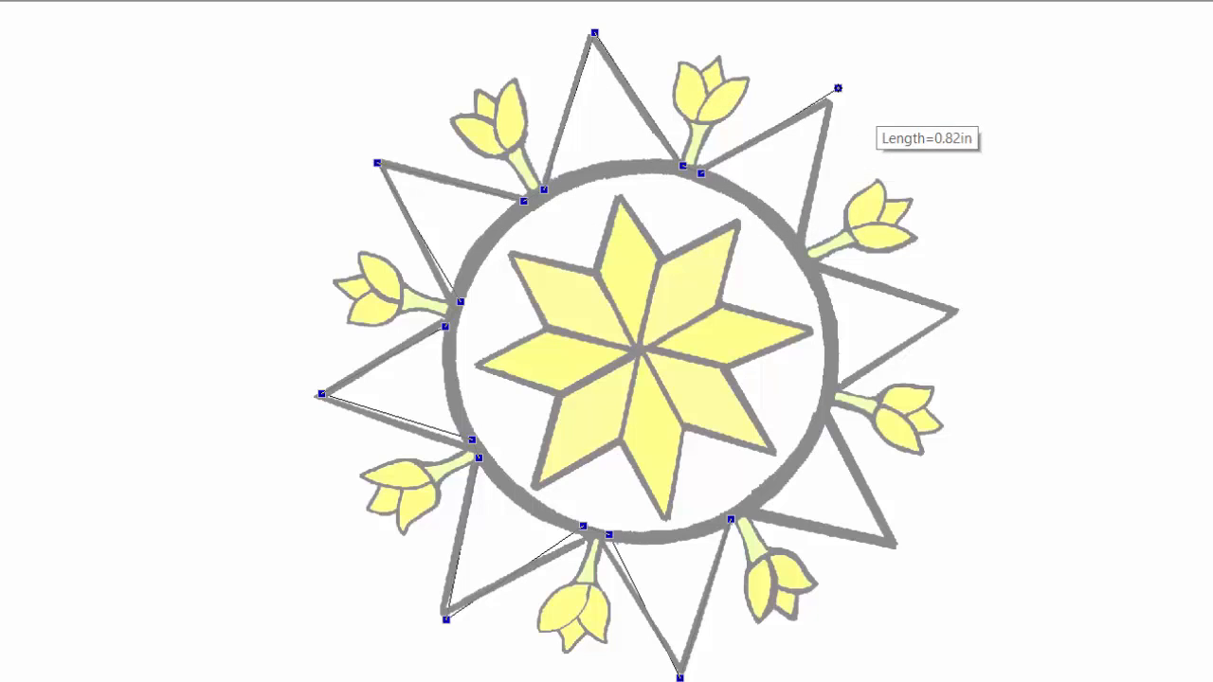
pyautogui.click(802, 243)
# Trace the right and lower-right rays of the backdrop's star, and close the artwork outline
pyautogui.click(813, 261)
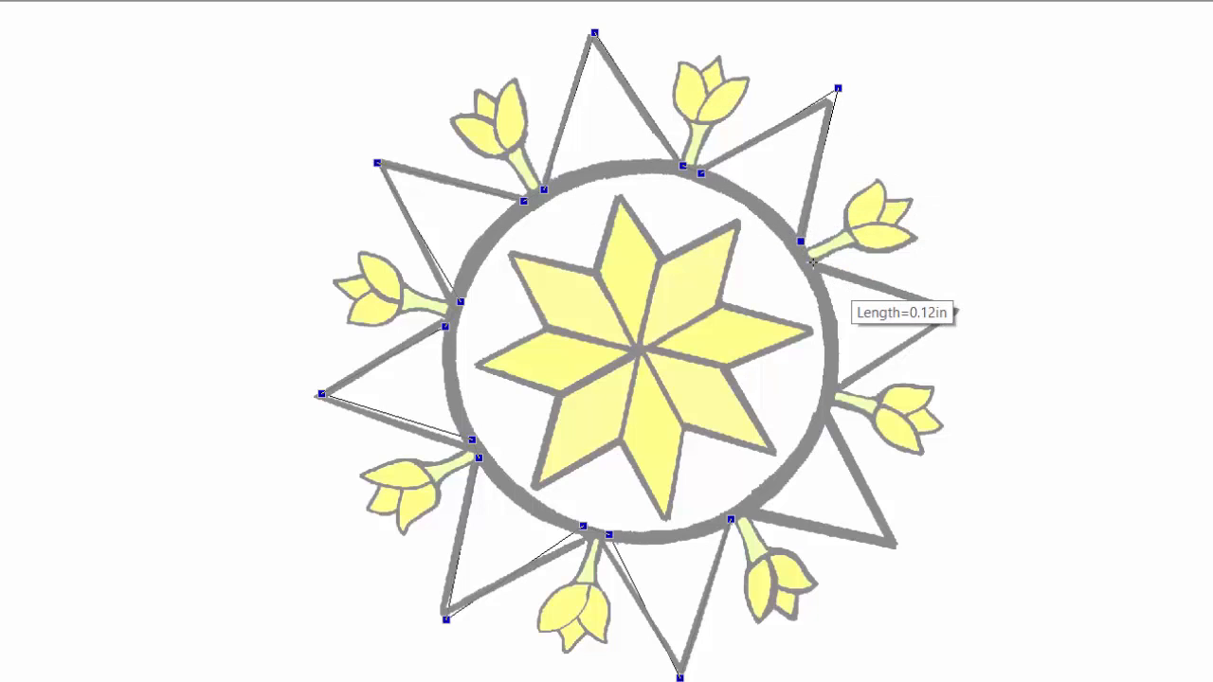
pyautogui.click(957, 319)
pyautogui.click(832, 384)
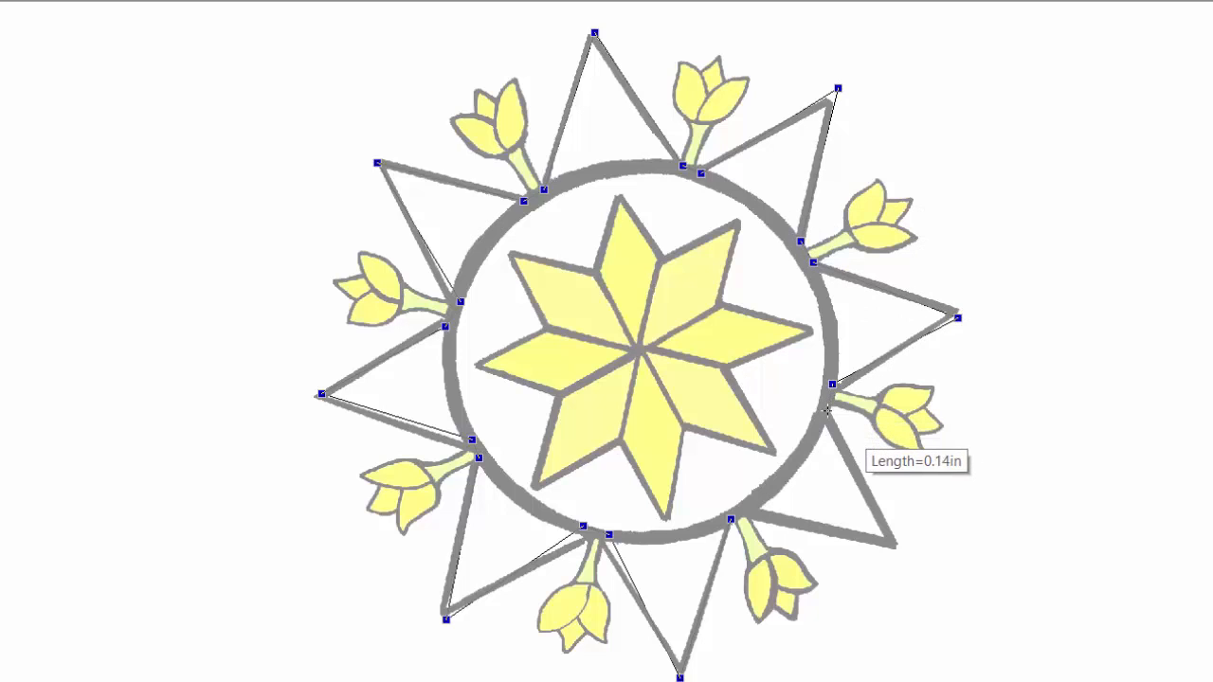
pyautogui.click(828, 411)
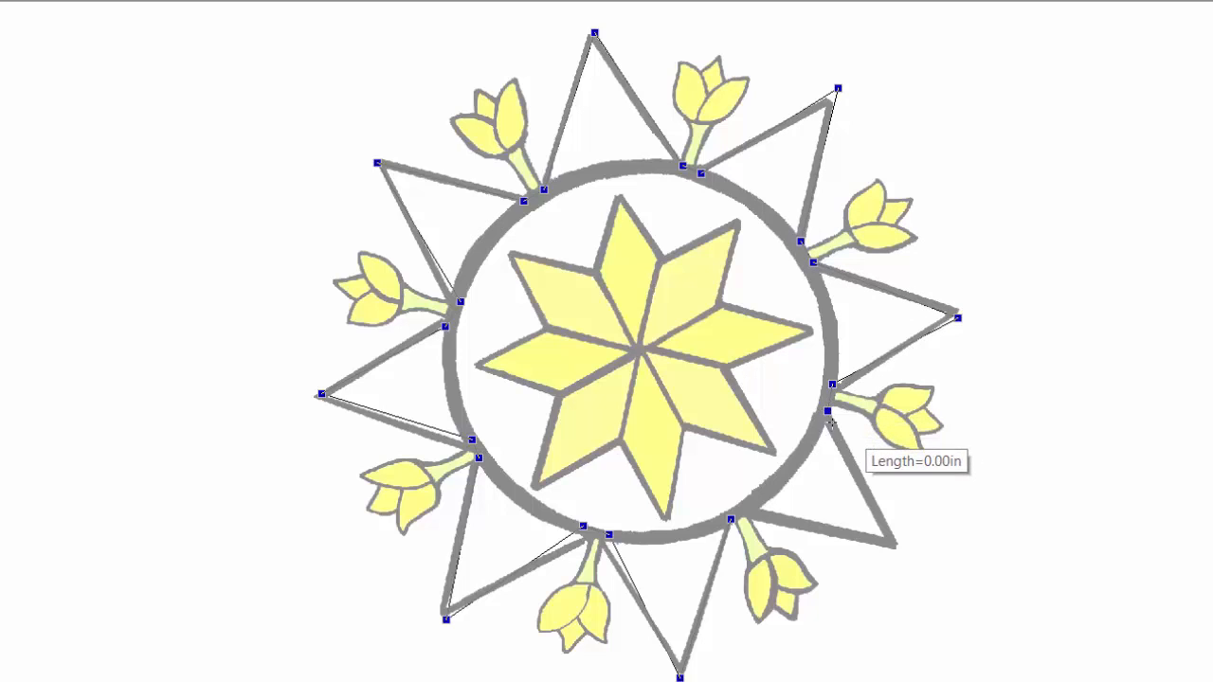
pyautogui.click(900, 554)
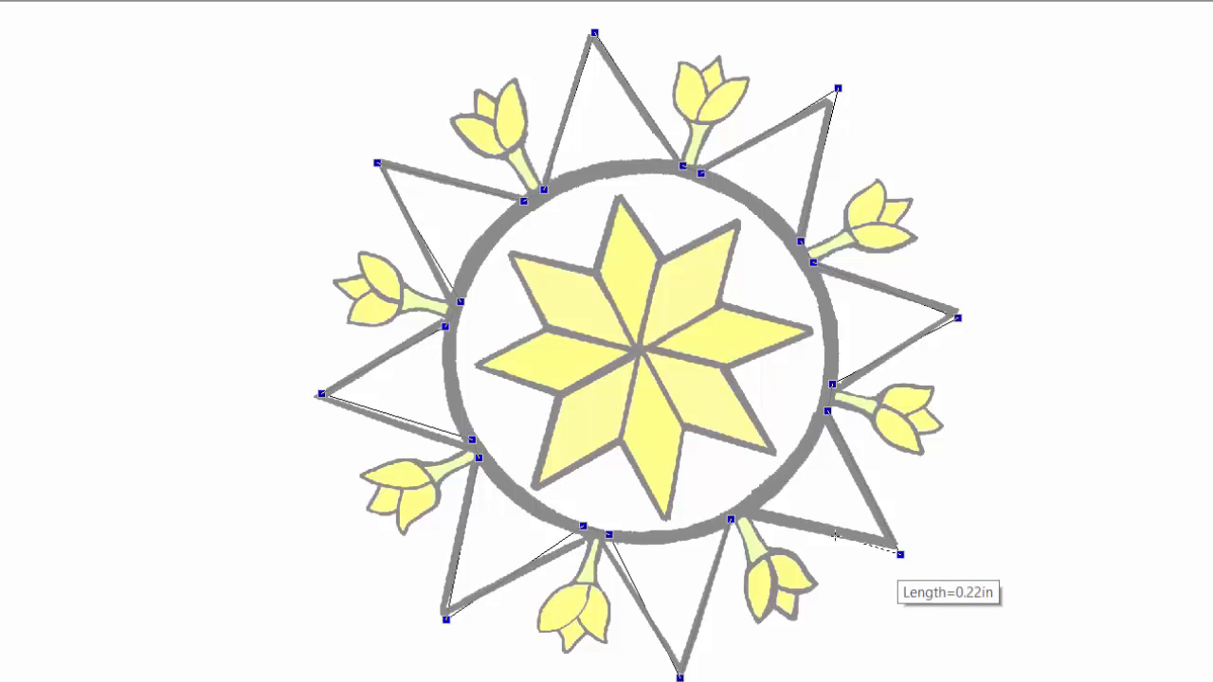
pyautogui.click(748, 504)
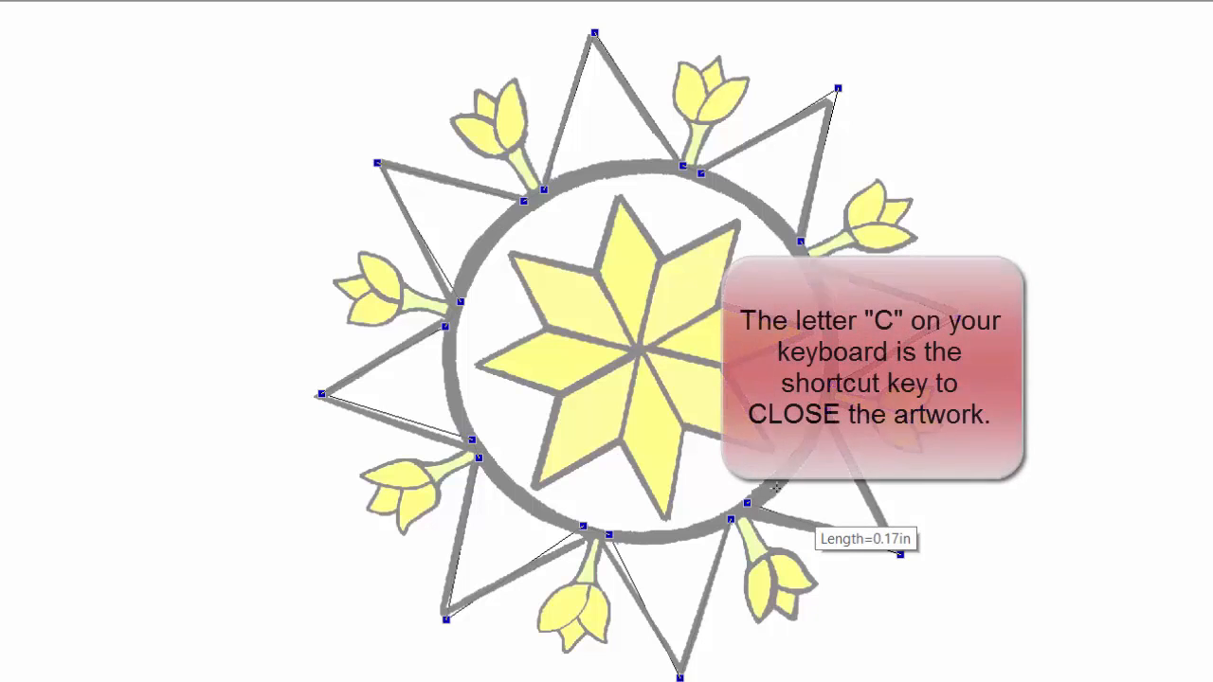
pyautogui.press('c')
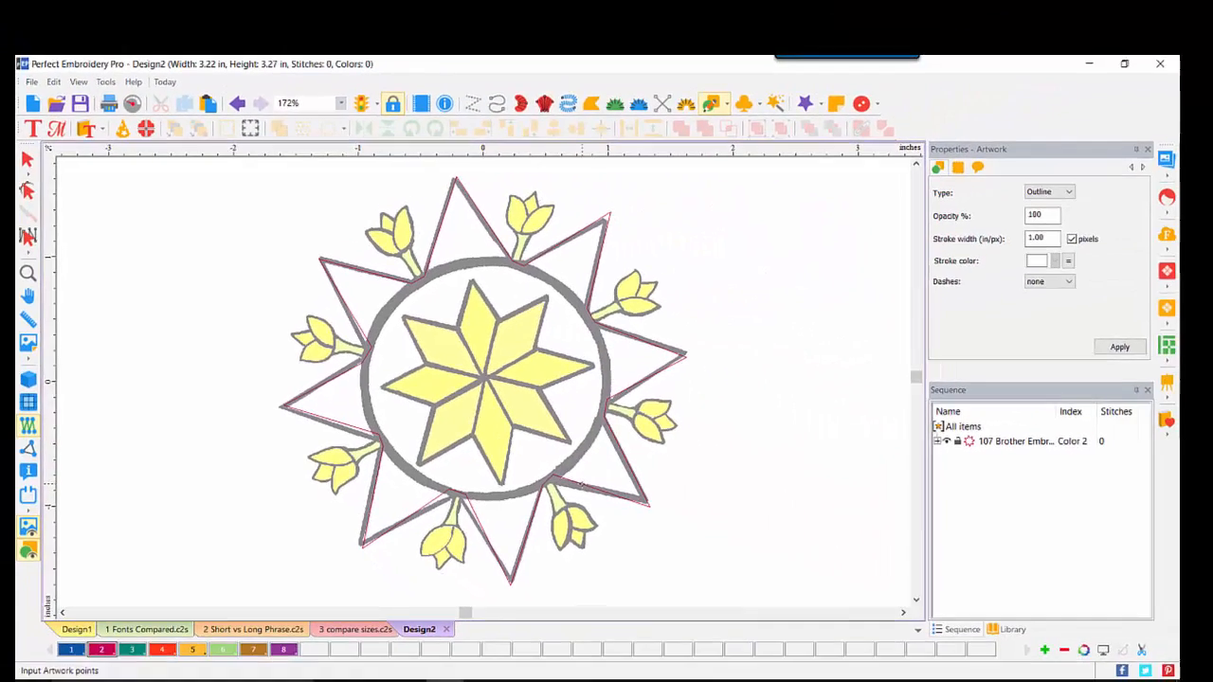
# Hide the flower backdrop so that only the traced star outline is displayed
pyautogui.click(34, 530)
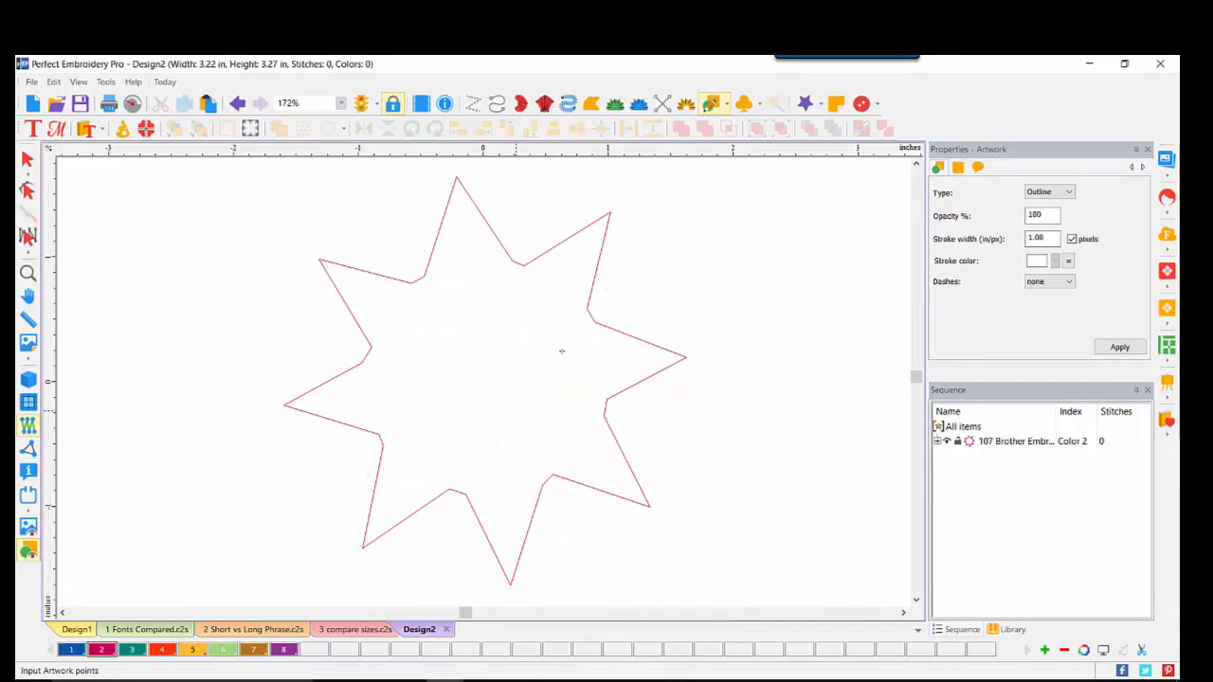
pyautogui.click(32, 535)
pyautogui.click(32, 535)
# Copy the traced star outline from Design2 and paste it into Design1 with the spiral lettering
pyautogui.click(27, 159)
pyautogui.click(428, 250)
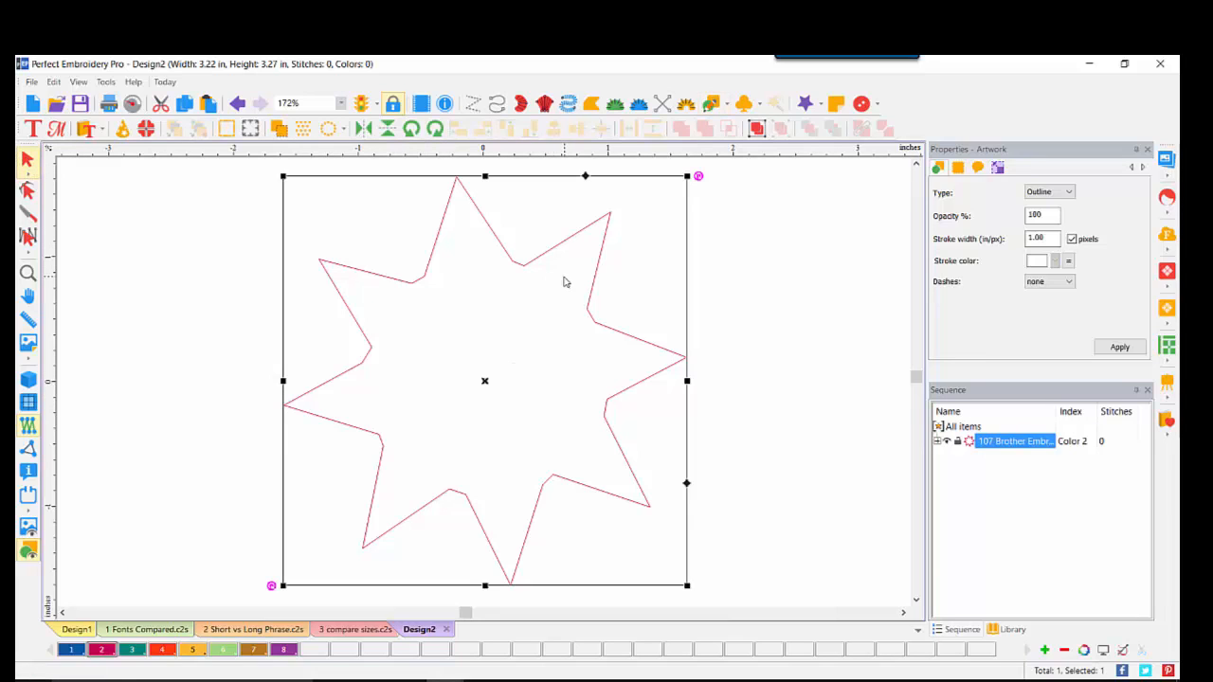
pyautogui.click(186, 105)
pyautogui.click(76, 631)
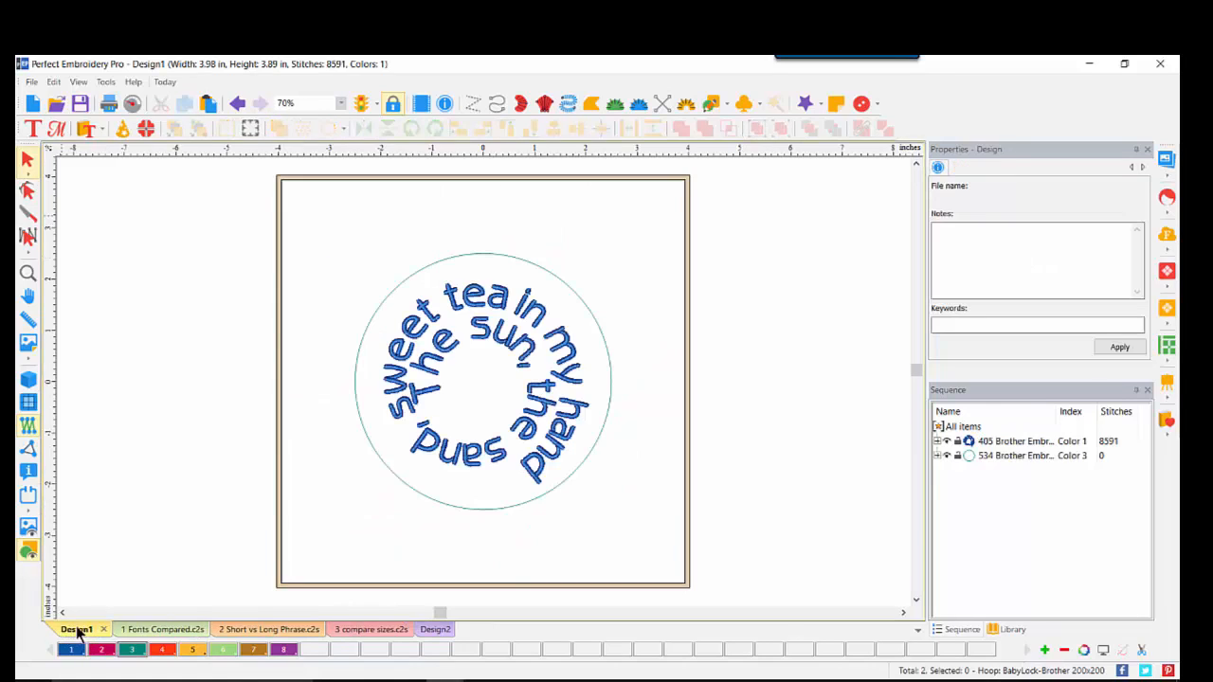
pyautogui.click(207, 104)
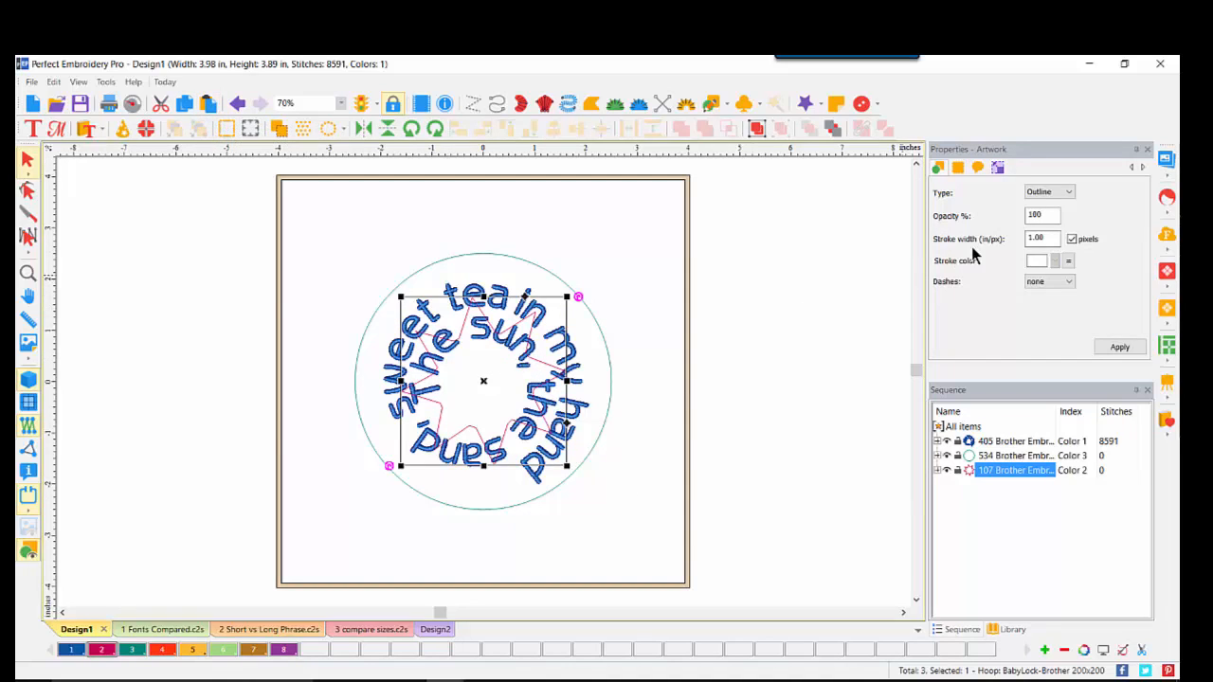
# Set the star outline's height to 7.75 in with its aspect ratio maintained, and move it to the start of the sequence
pyautogui.click(998, 167)
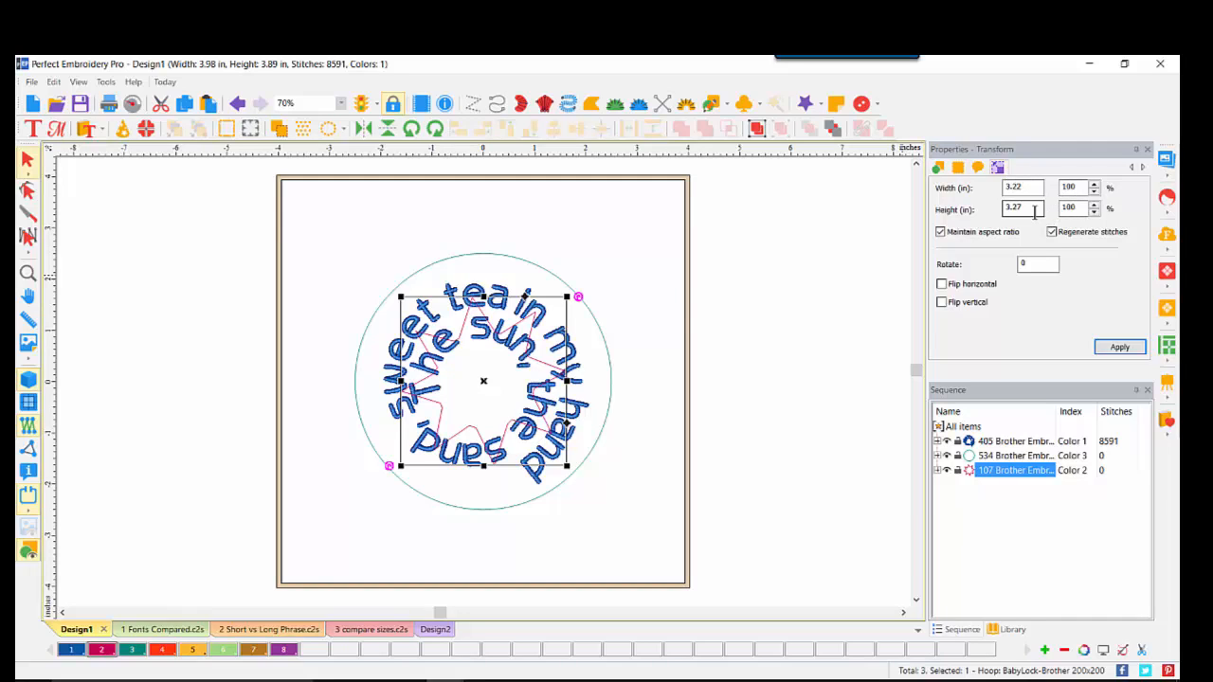
pyautogui.moveTo(1022, 209); pyautogui.dragTo(987, 212)
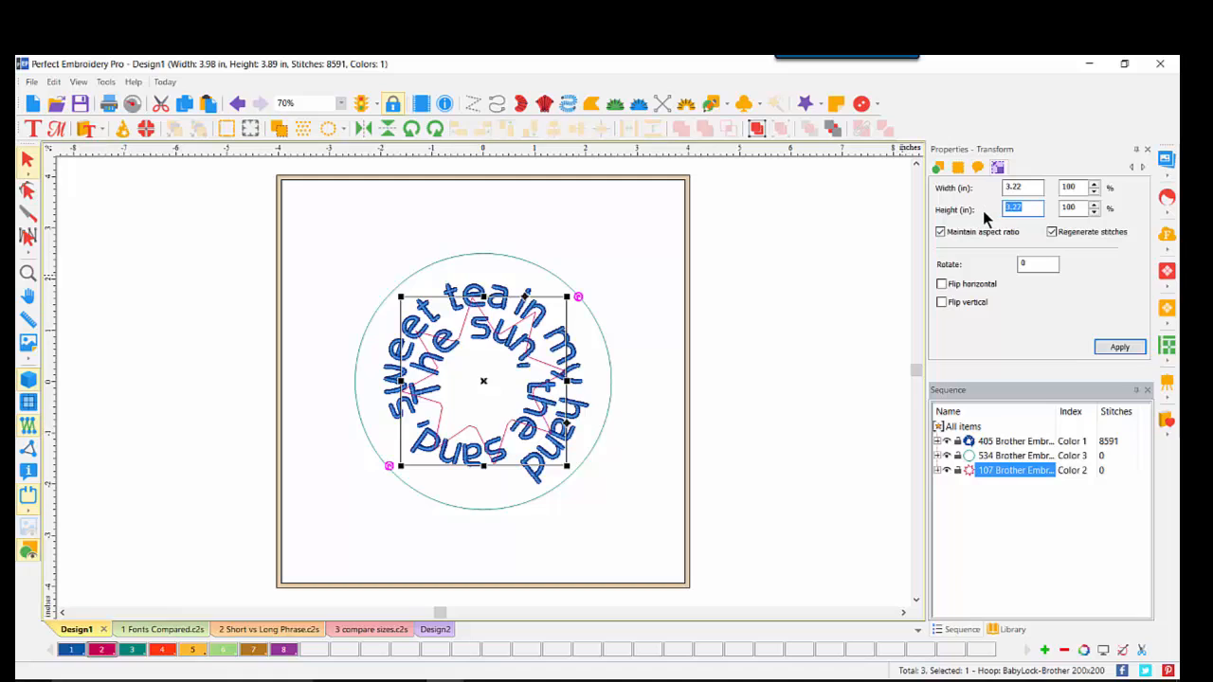
pyautogui.write('7.75')
pyautogui.click(1111, 346)
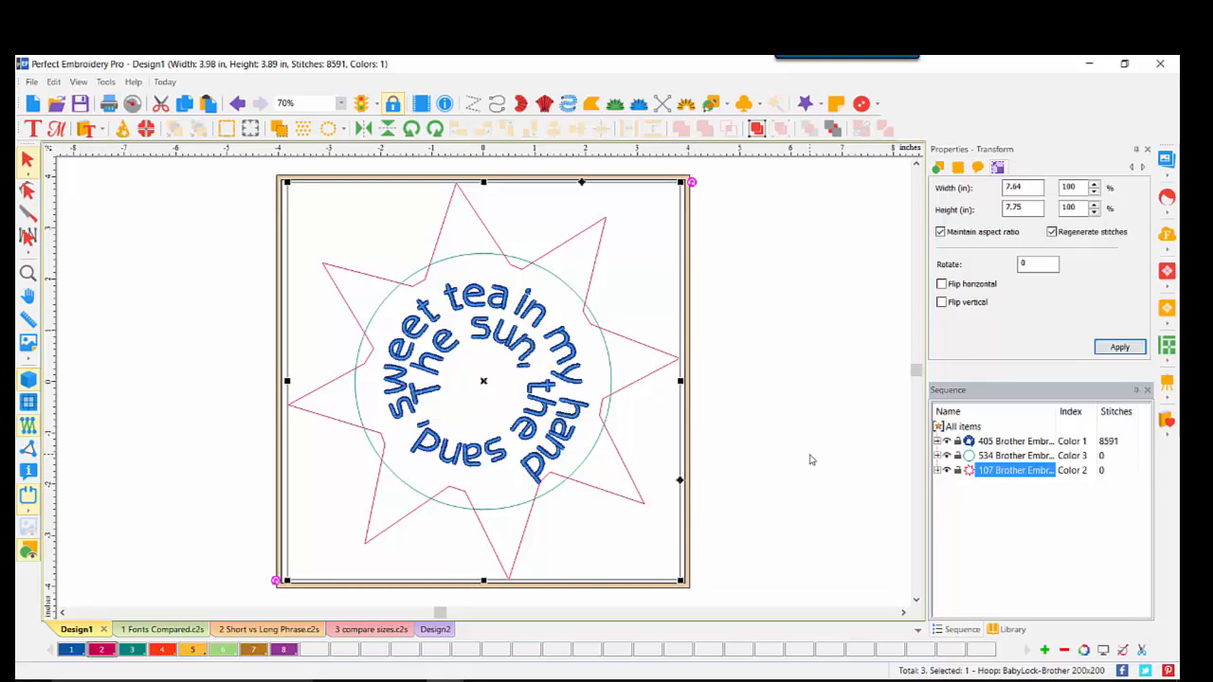
pyautogui.click(833, 132)
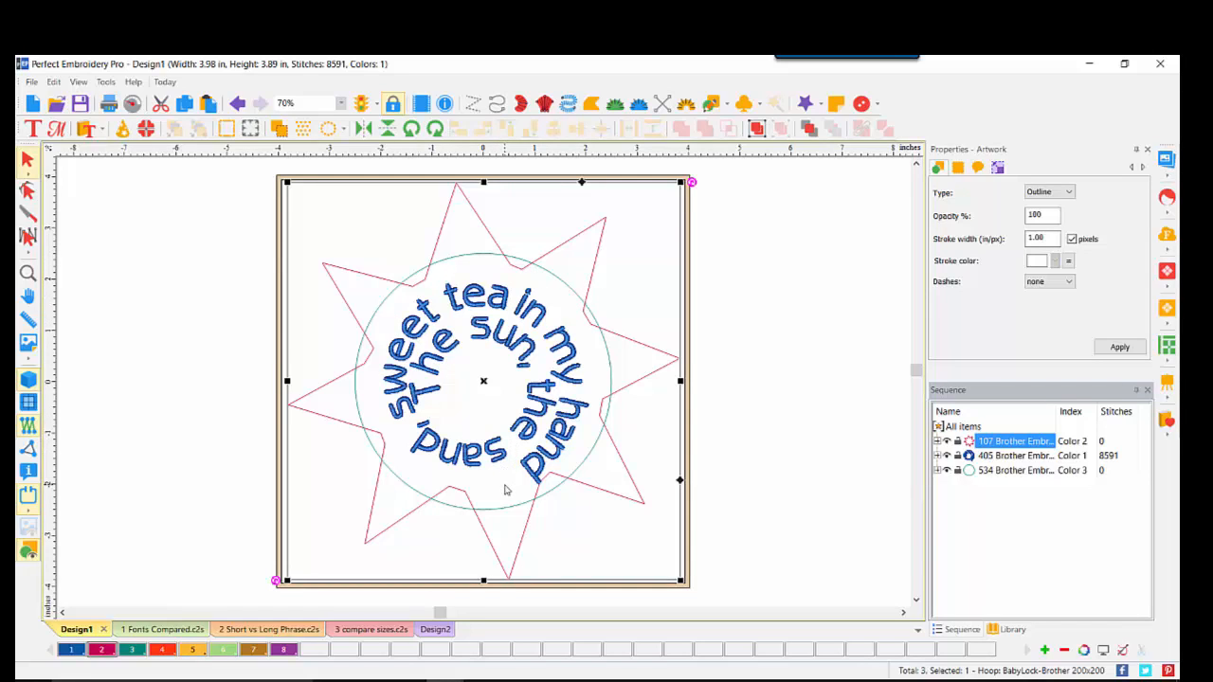
# Reshape the star outline by moving the paired valley nodes on its upper and left sides outward, just inside the green circle
pyautogui.click(28, 274)
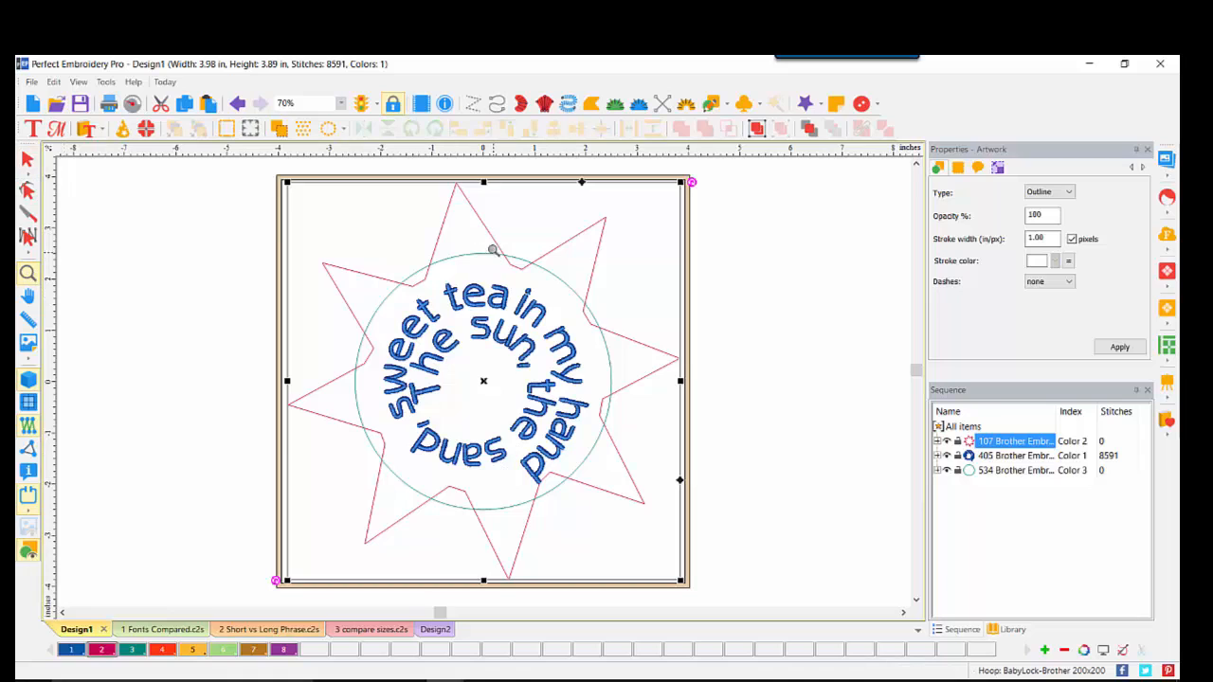
pyautogui.click(487, 239)
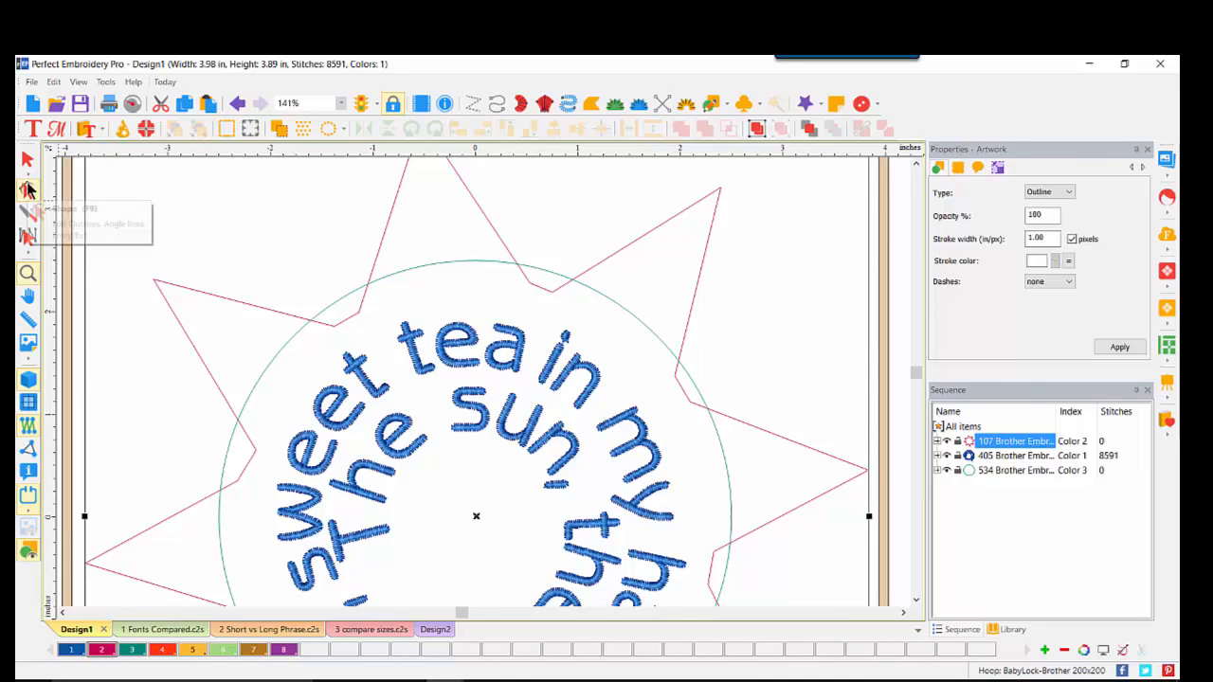
pyautogui.click(28, 190)
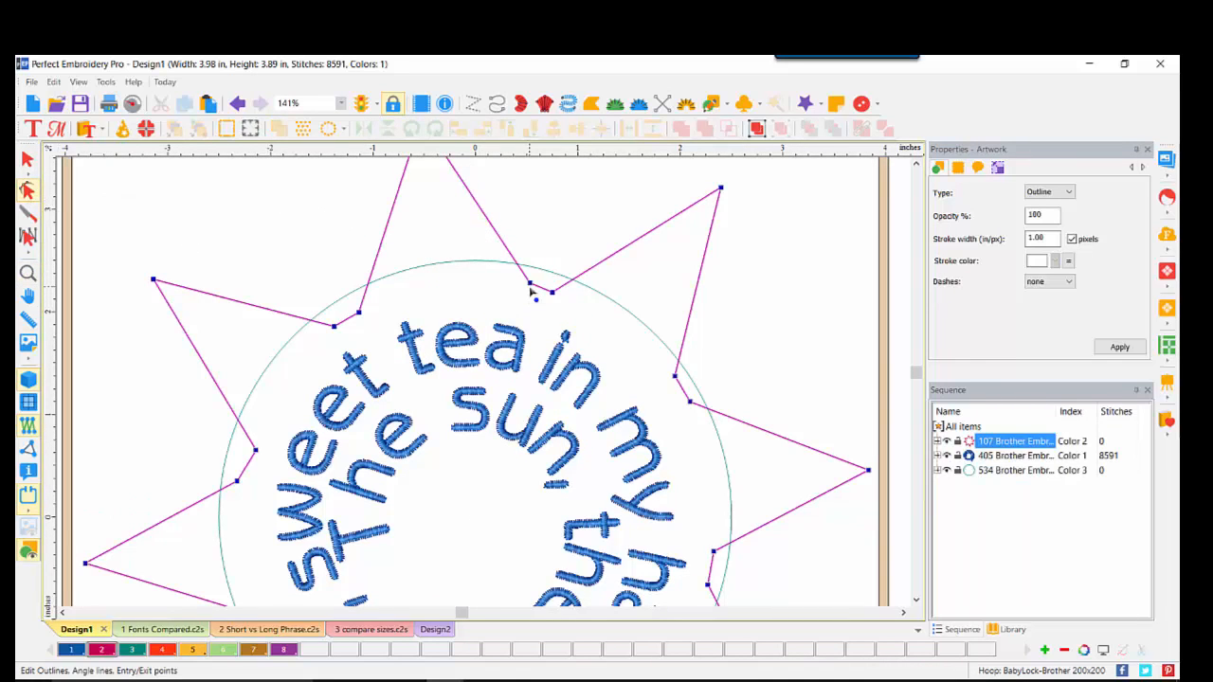
pyautogui.moveTo(530, 284); pyautogui.dragTo(554, 283)
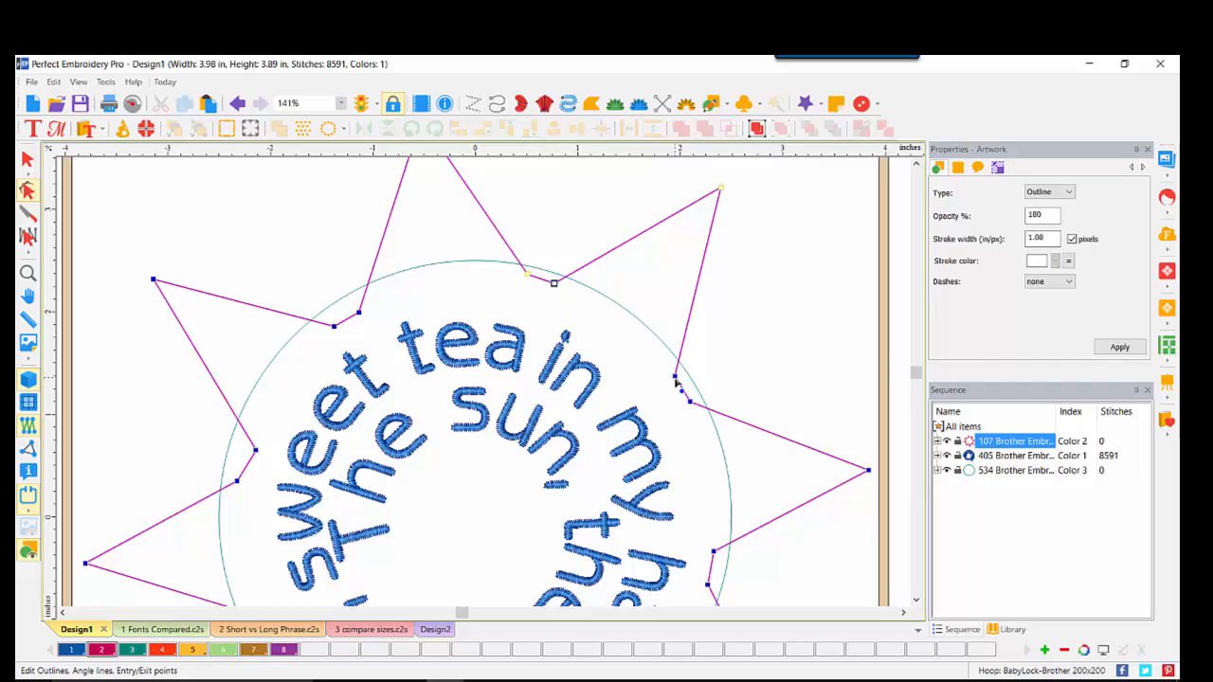
pyautogui.moveTo(675, 376); pyautogui.dragTo(694, 399)
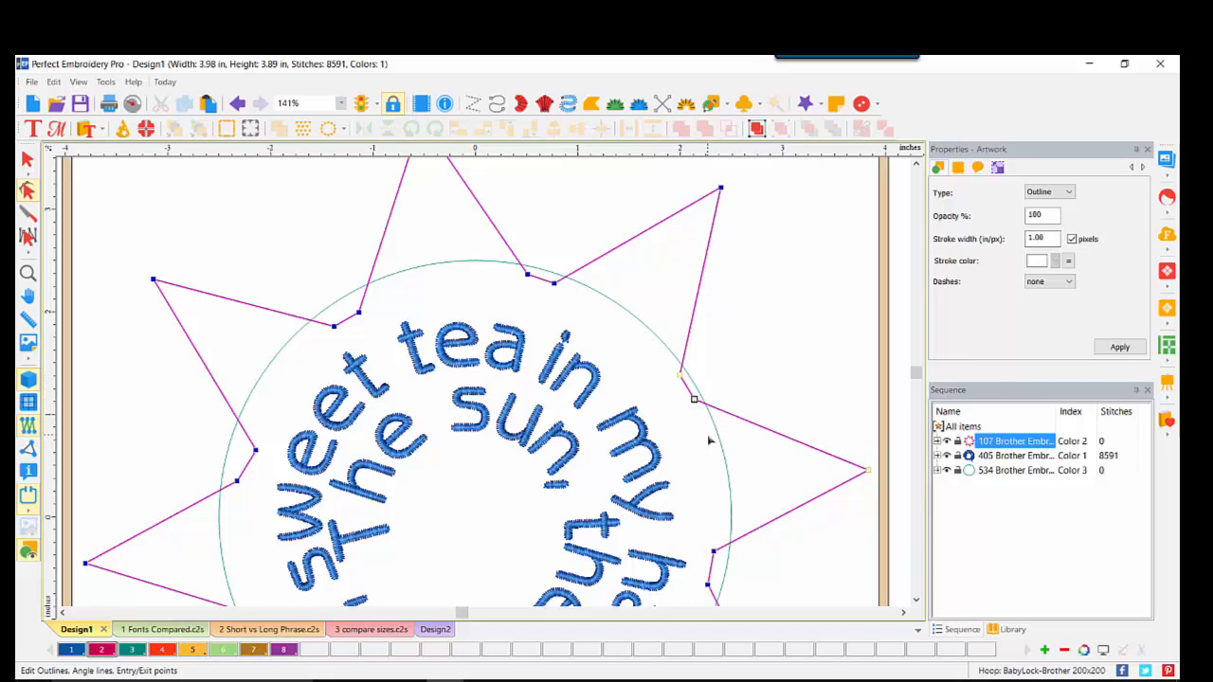
pyautogui.moveTo(317, 305); pyautogui.dragTo(406, 352)
pyautogui.moveTo(361, 313); pyautogui.dragTo(351, 304)
pyautogui.moveTo(254, 450); pyautogui.dragTo(228, 482)
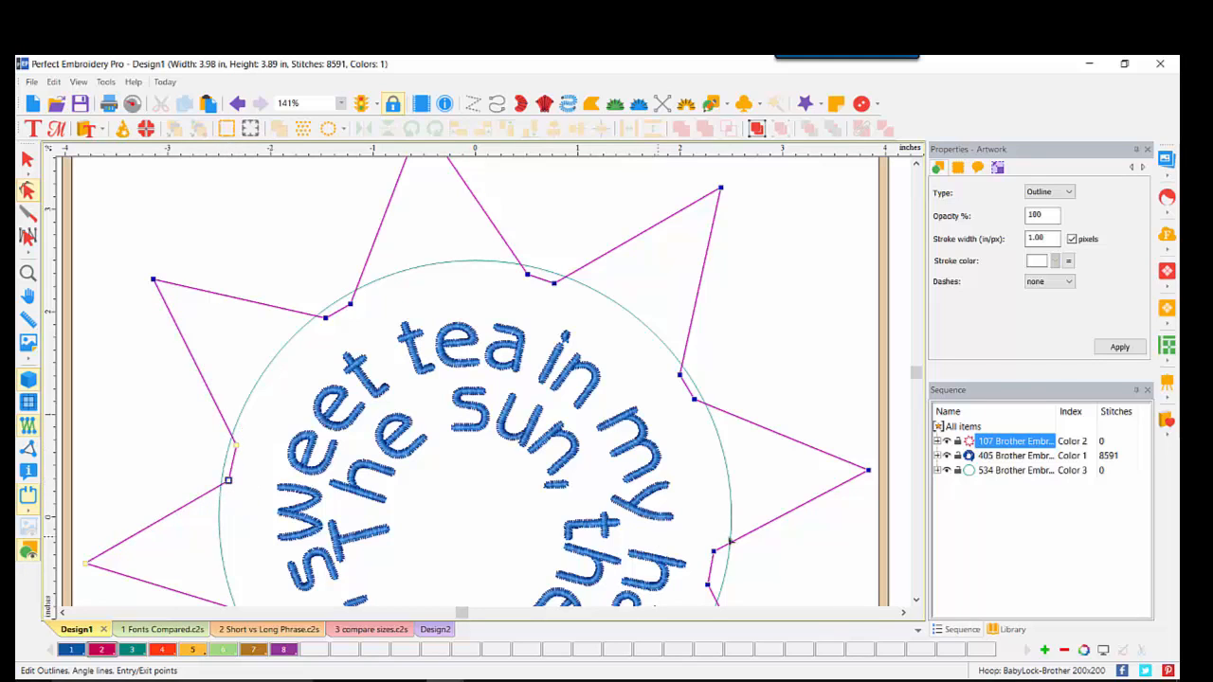
# Reshape the star outline by moving the paired valley nodes on its right and lower sides outward, close to the green circle
pyautogui.click(916, 600)
pyautogui.click(916, 600)
pyautogui.click(916, 600)
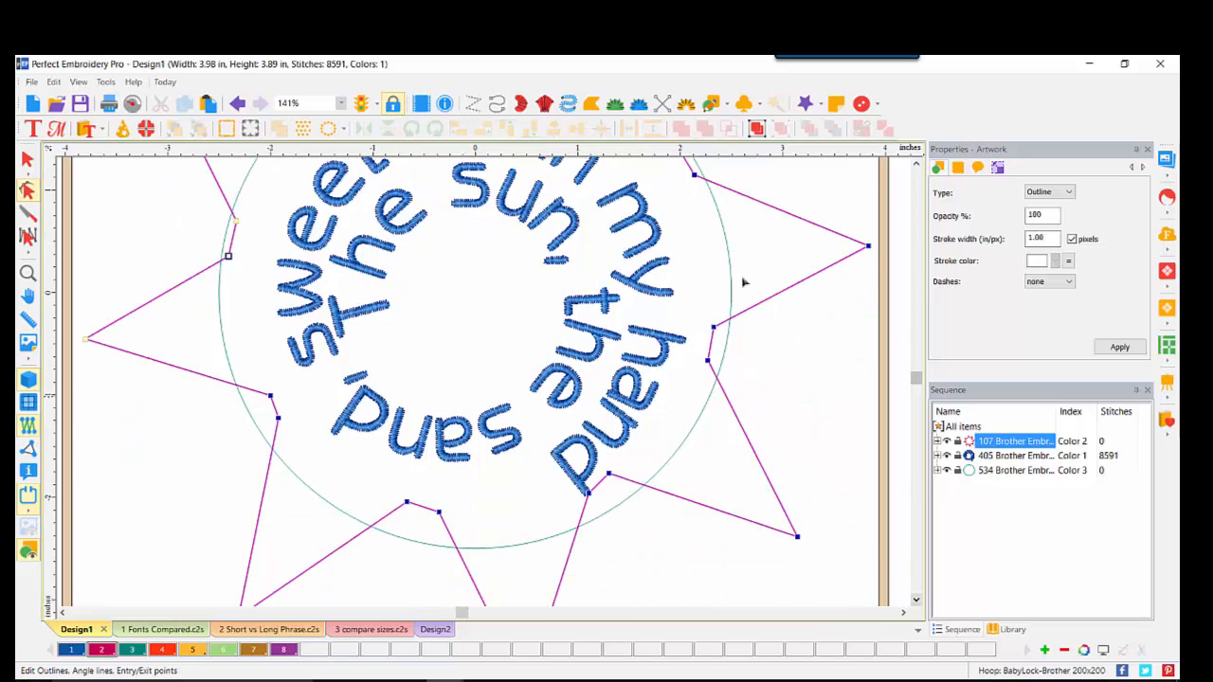
pyautogui.moveTo(695, 304); pyautogui.dragTo(717, 364)
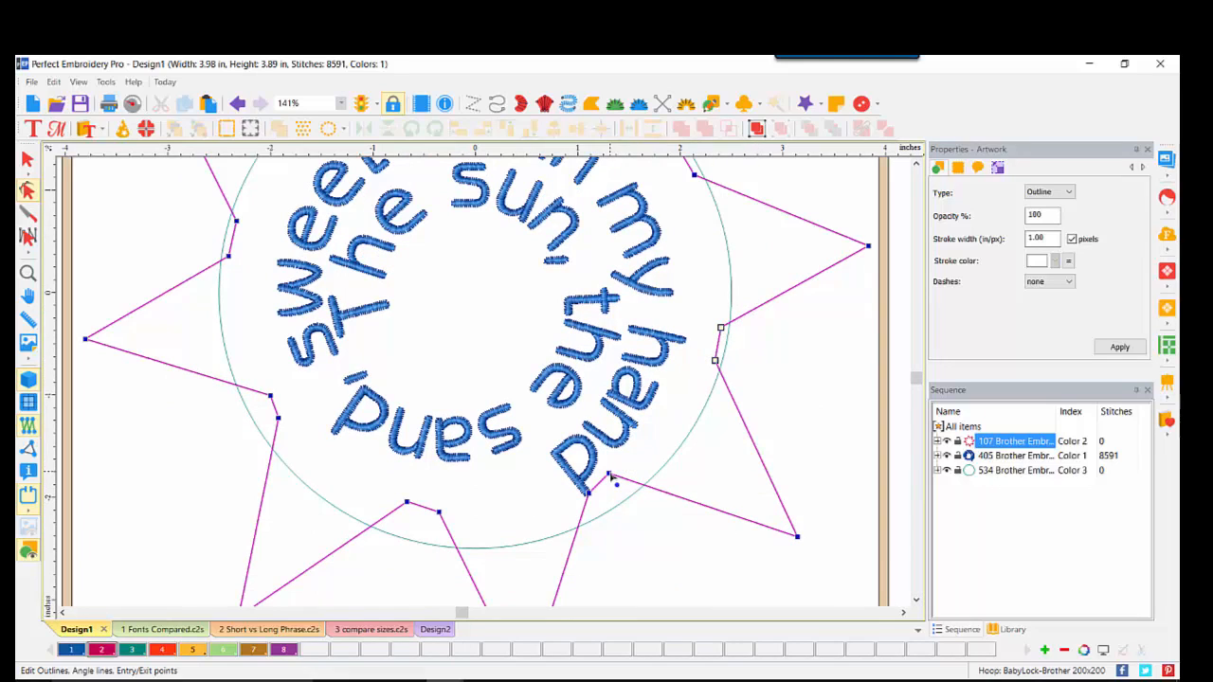
pyautogui.moveTo(611, 477); pyautogui.dragTo(591, 510)
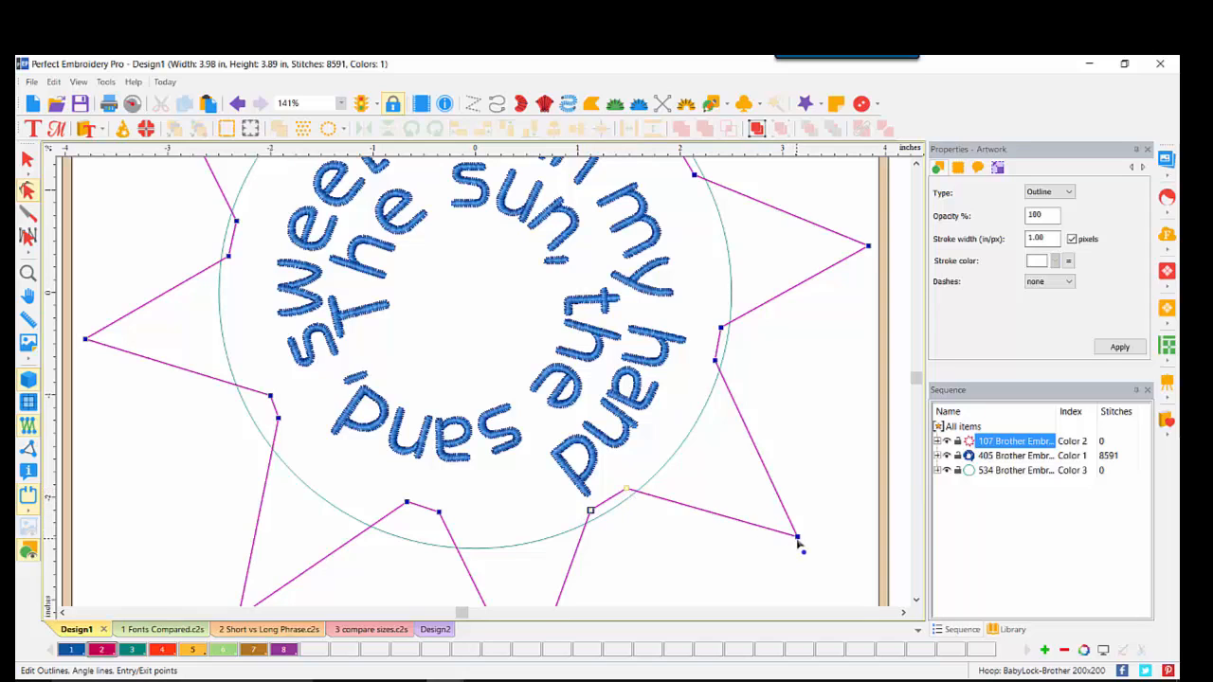
pyautogui.click(623, 491)
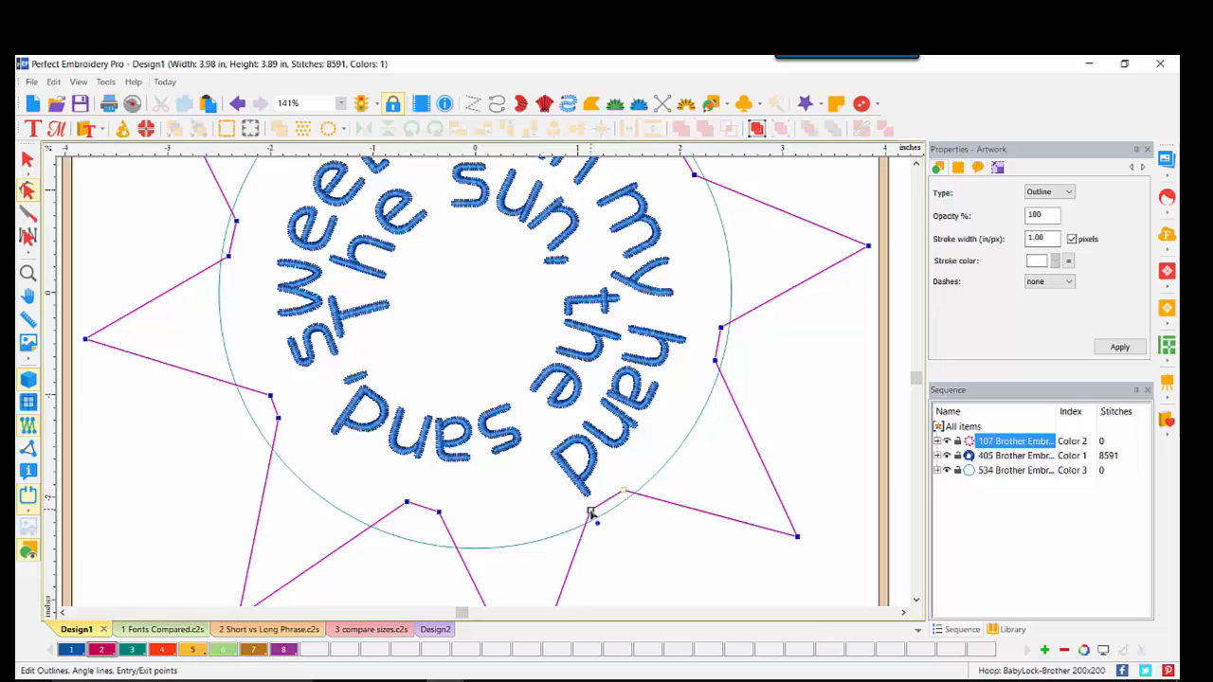
pyautogui.click(591, 512)
pyautogui.moveTo(438, 513); pyautogui.dragTo(393, 530)
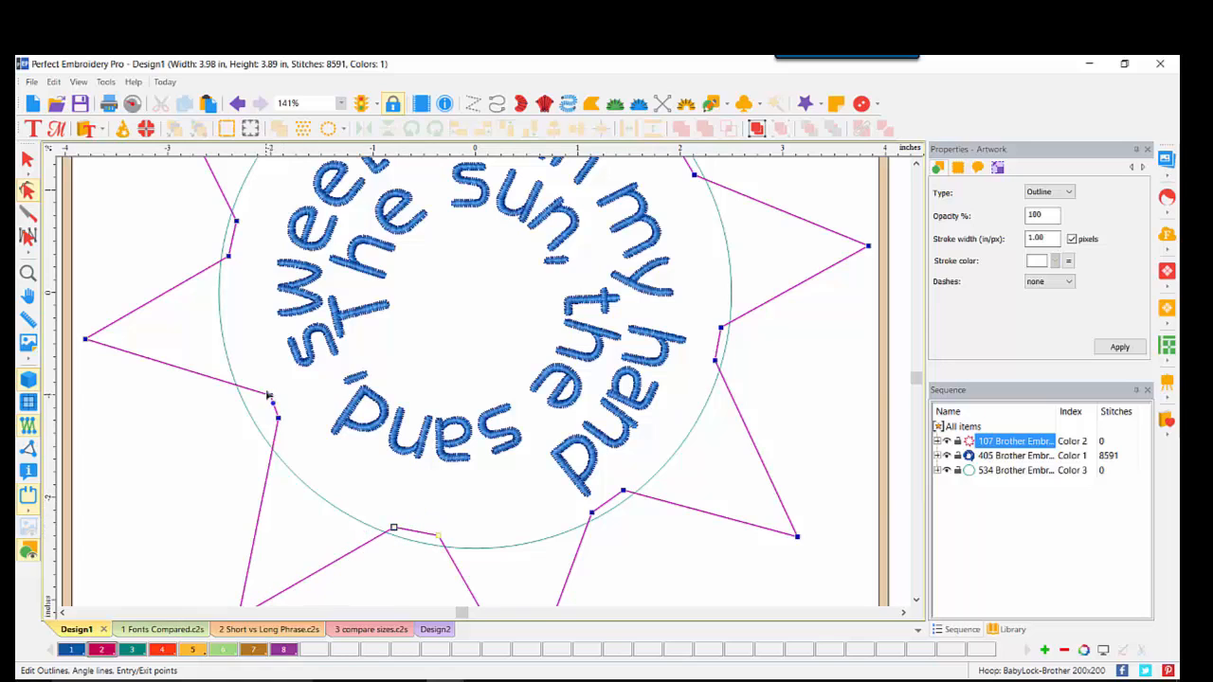
pyautogui.moveTo(278, 418); pyautogui.dragTo(261, 418)
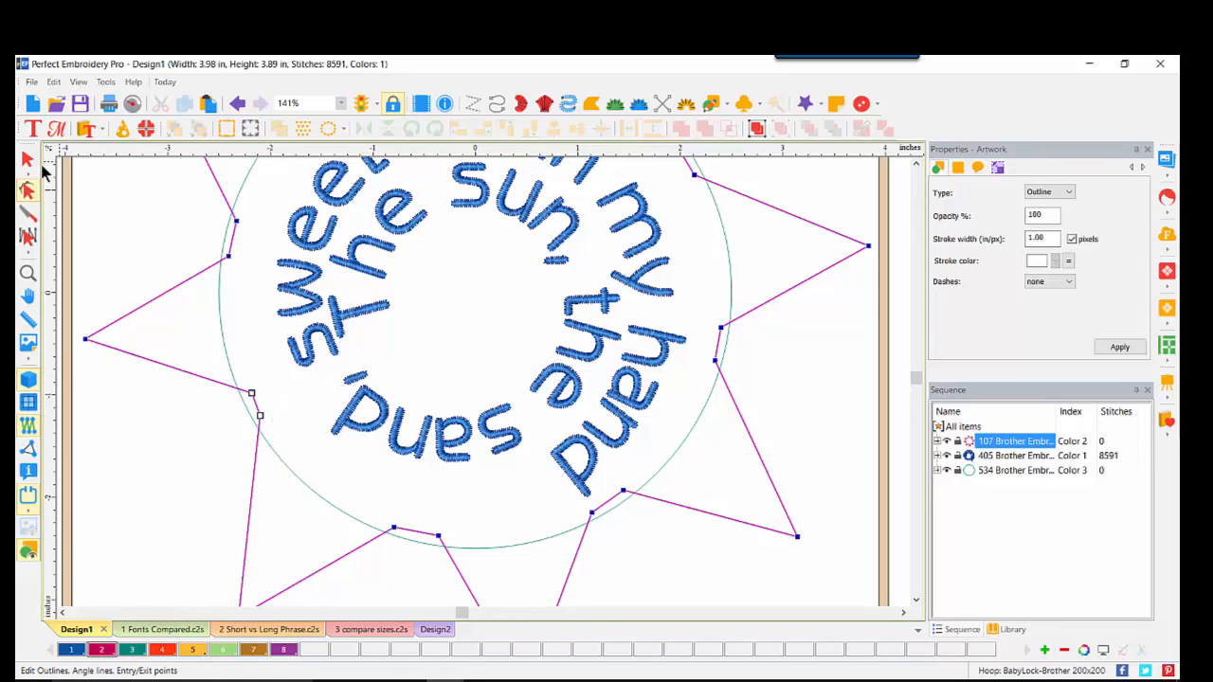
pyautogui.scroll(-2, 244, 356)
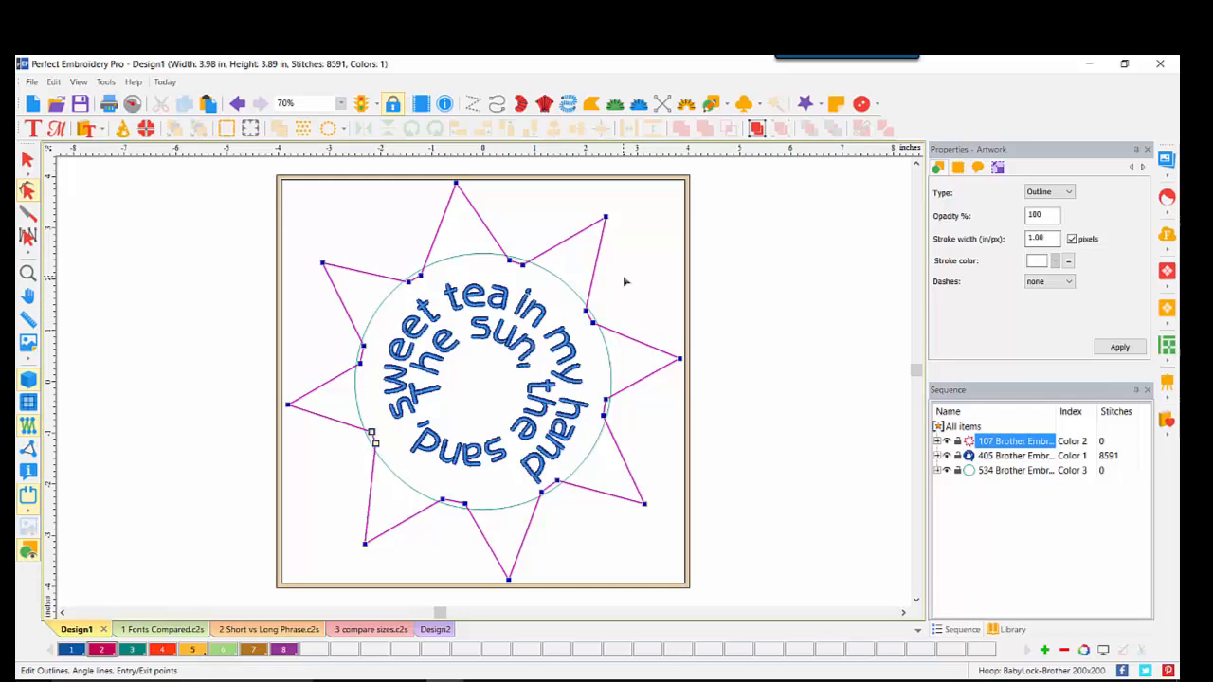
# Fill the star outline with fabric 08, the orange textured swatch
pyautogui.click(26, 159)
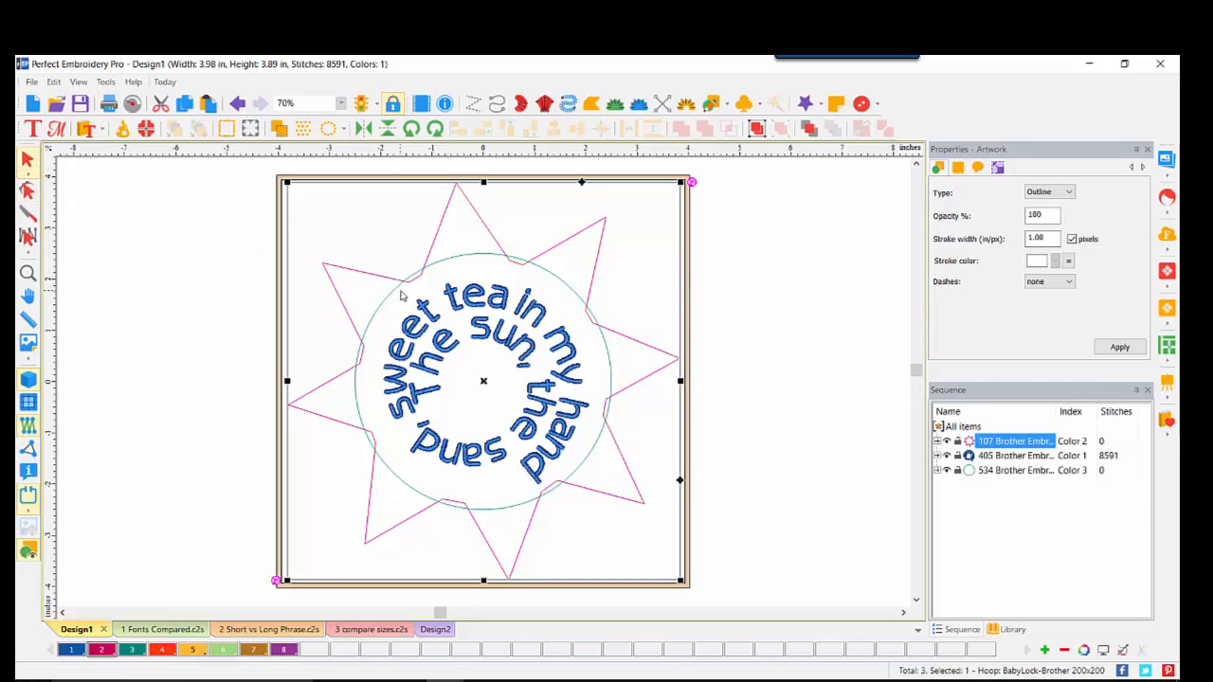
pyautogui.click(958, 167)
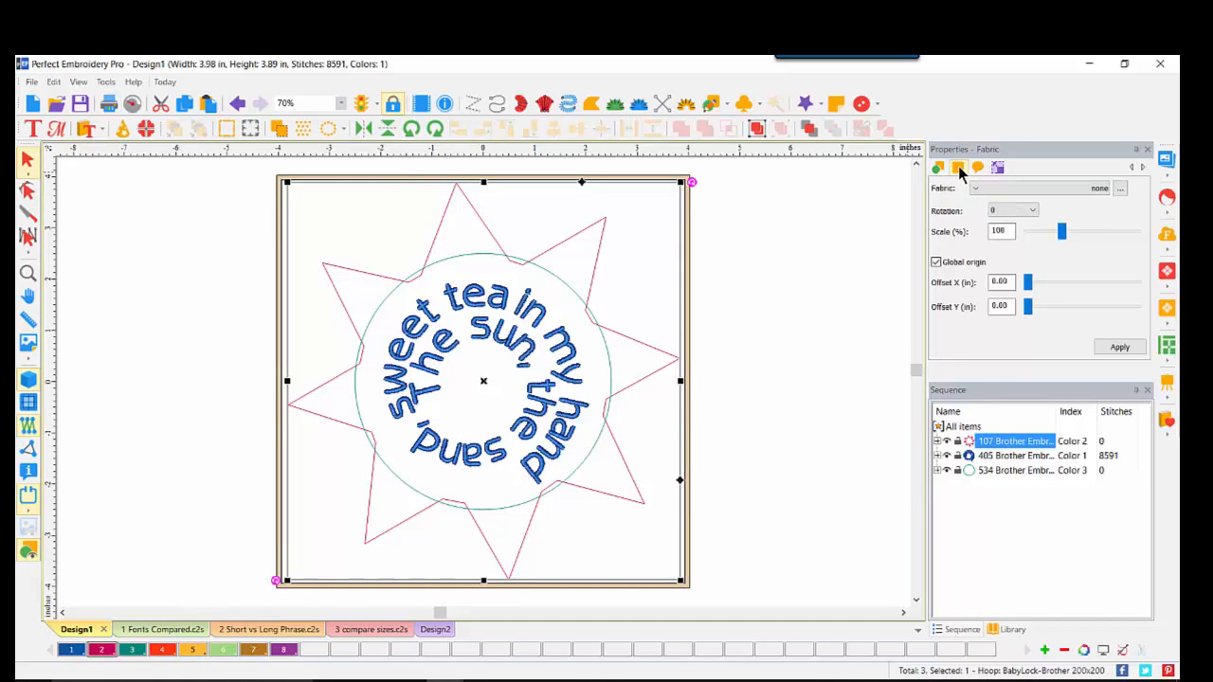
pyautogui.click(1121, 188)
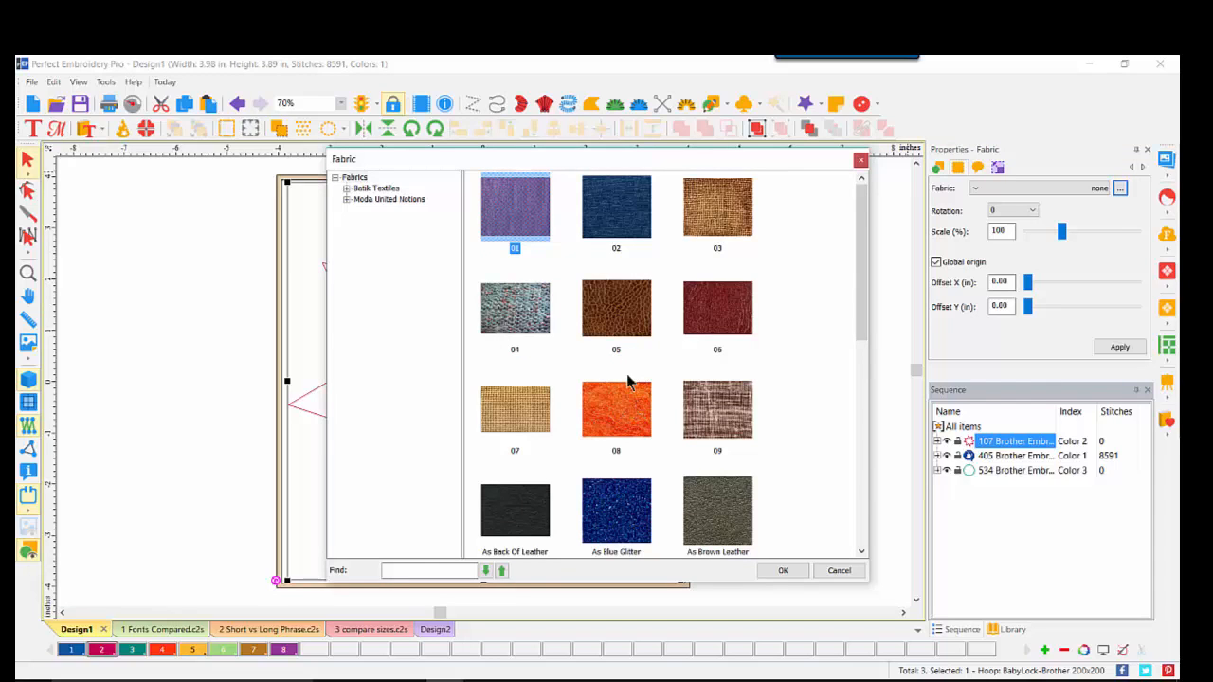
pyautogui.click(620, 418)
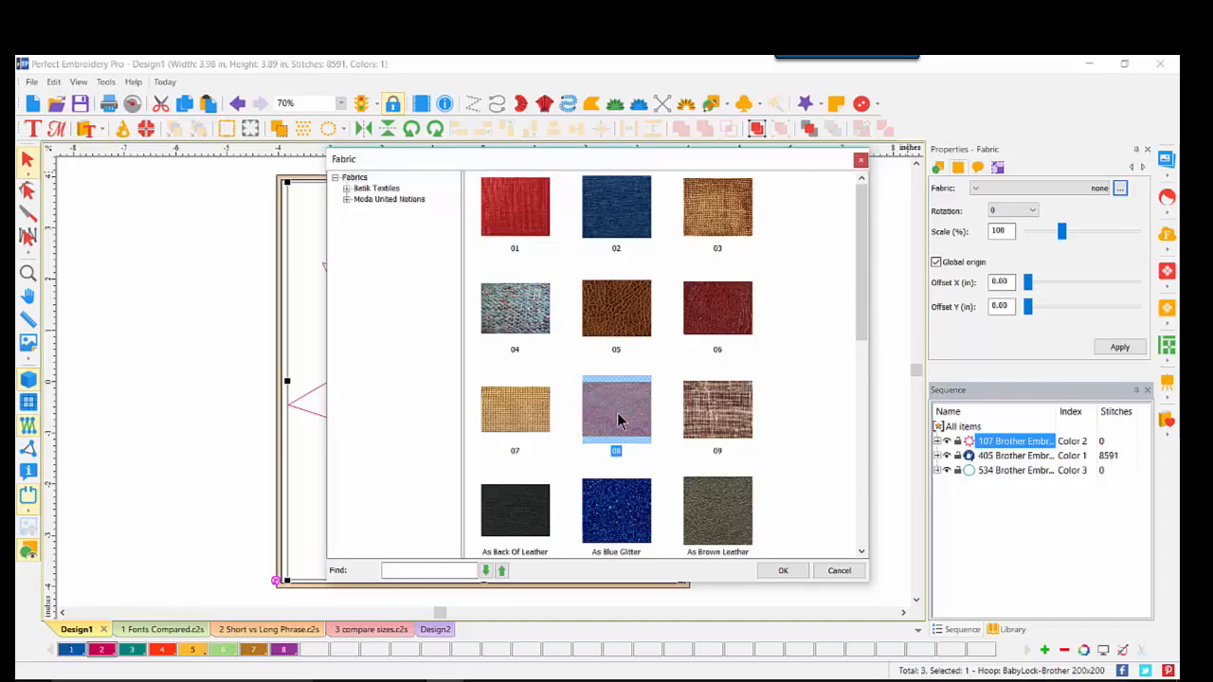
pyautogui.doubleClick(617, 420)
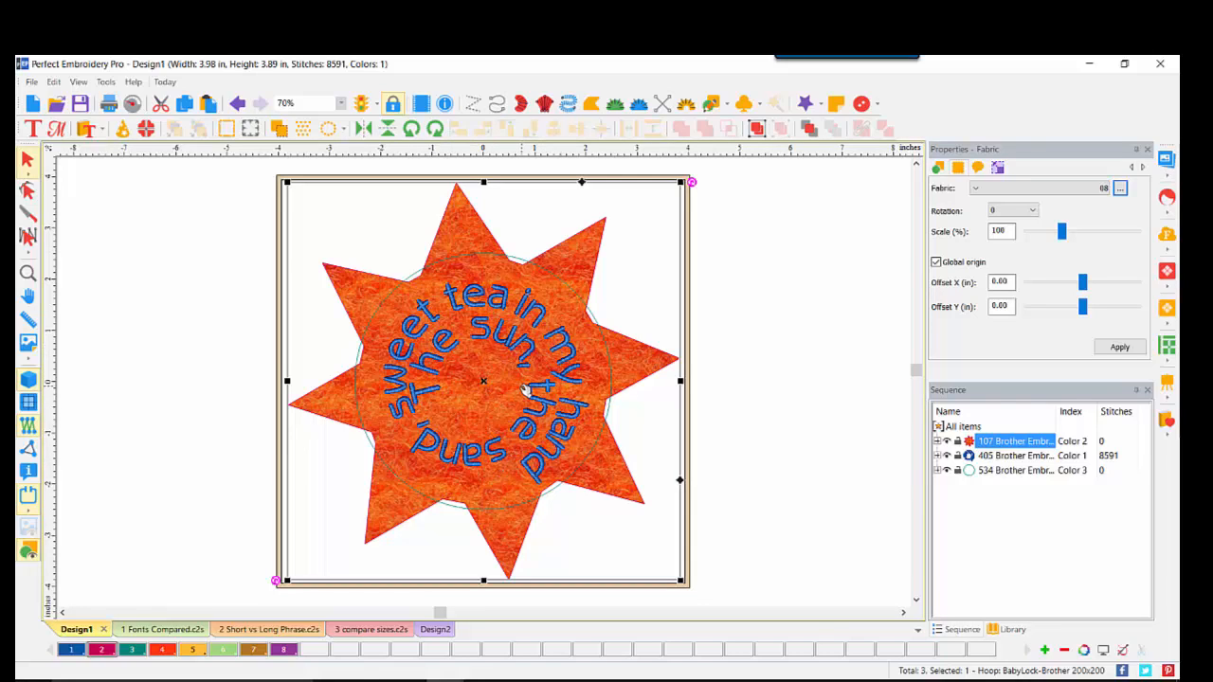
# Fill the circle with the As Gold Velvet fabric and move the spiral lettering after the circle in the sequence
pyautogui.click(986, 470)
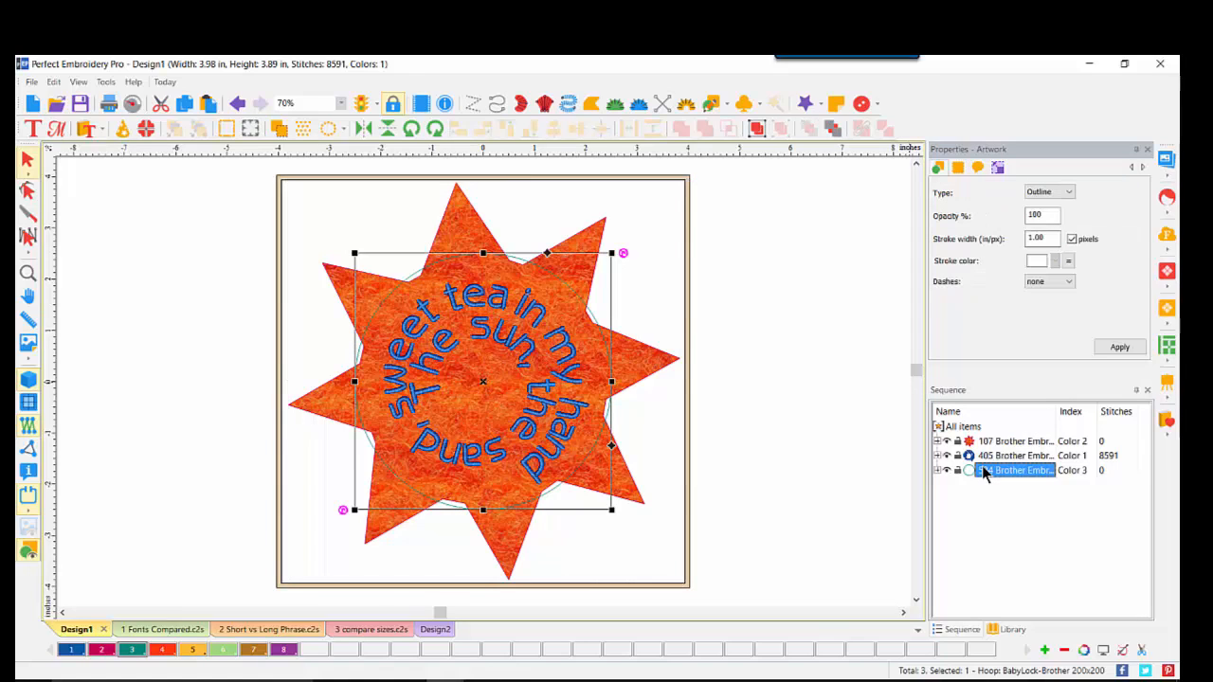
pyautogui.click(959, 171)
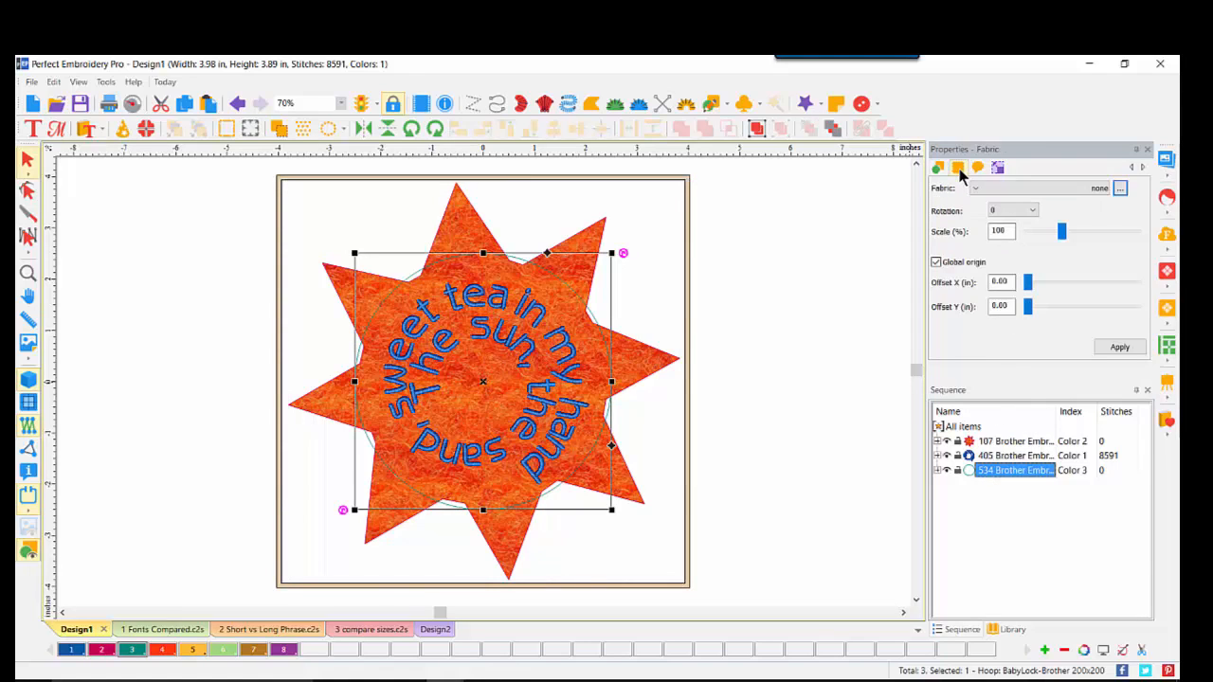
pyautogui.click(1120, 188)
pyautogui.moveTo(867, 289); pyautogui.dragTo(864, 401)
pyautogui.doubleClick(705, 384)
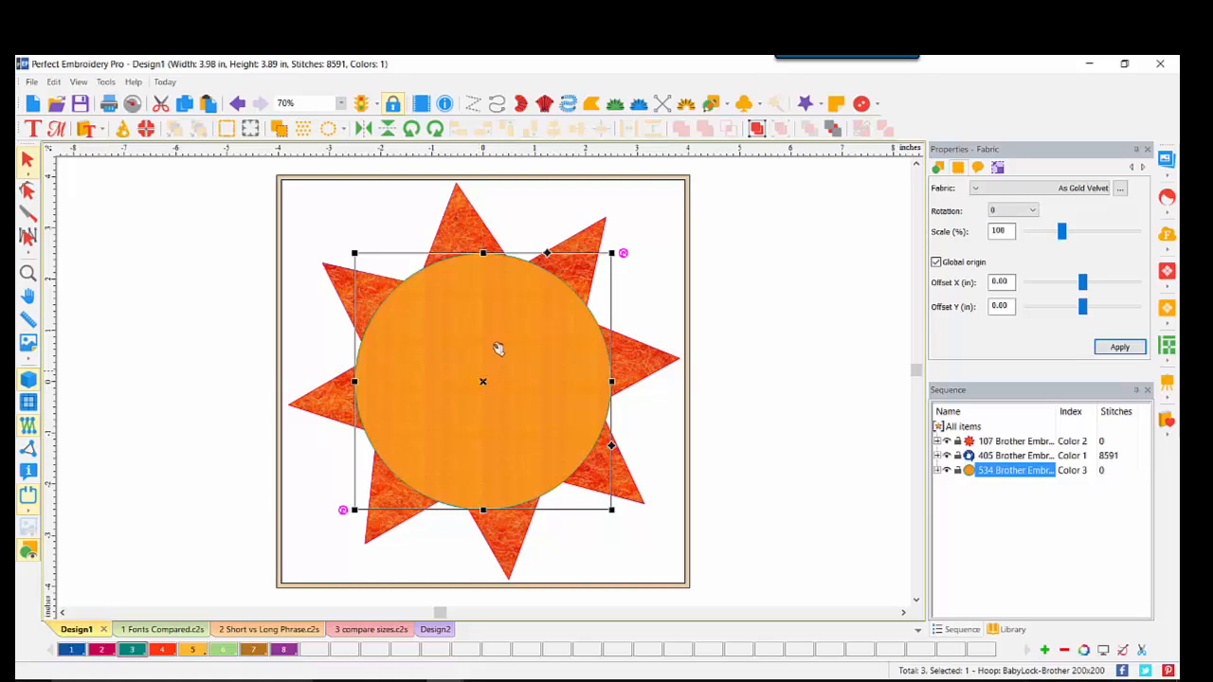
pyautogui.click(1003, 457)
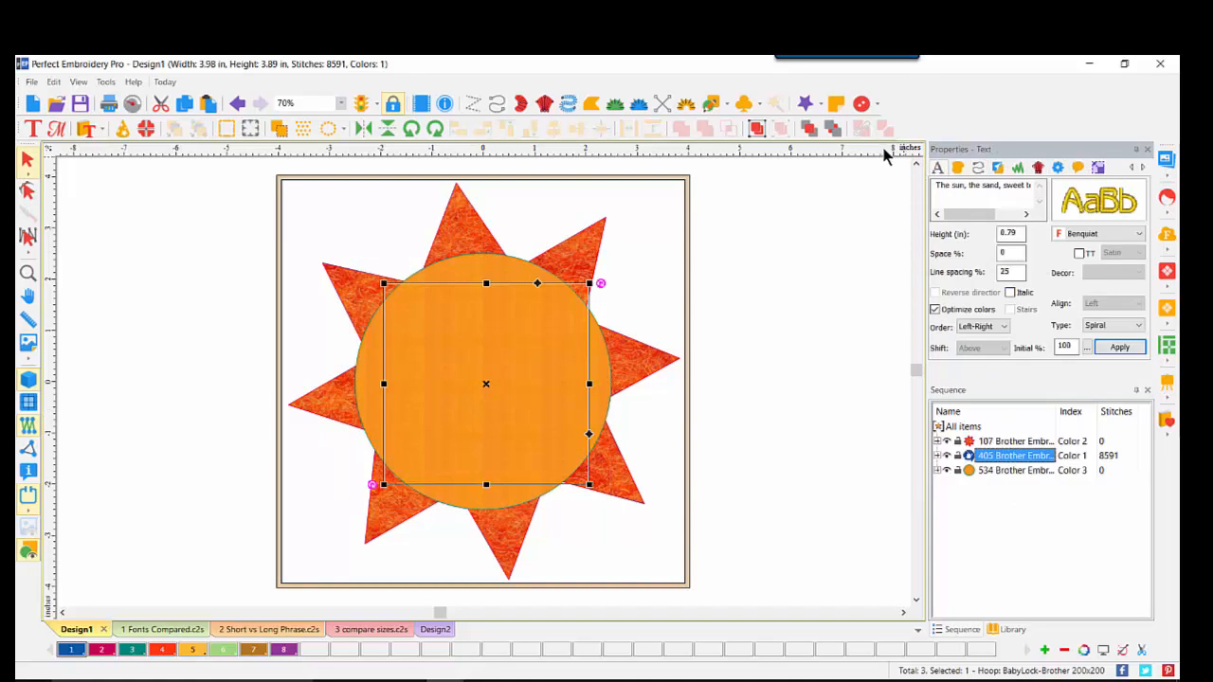
pyautogui.click(808, 133)
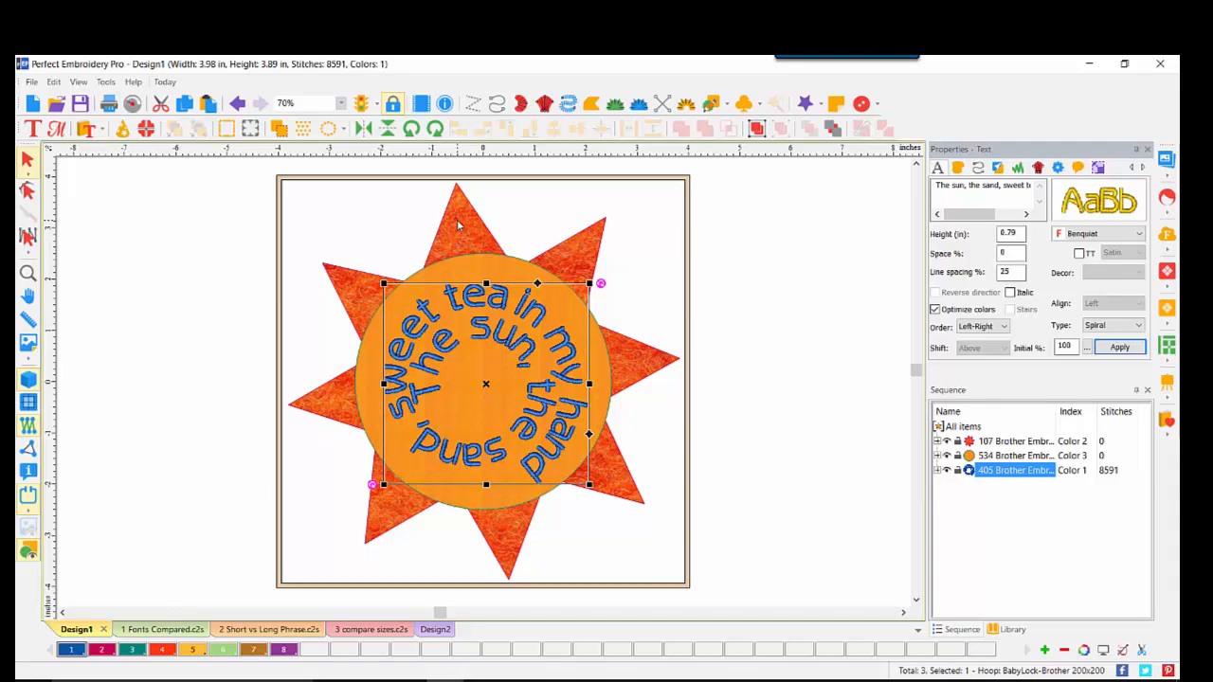
# Make the tip node of the star's upper-left ray Smooth, curve the ray's upper edge, and move the tip slightly outward
pyautogui.click(331, 274)
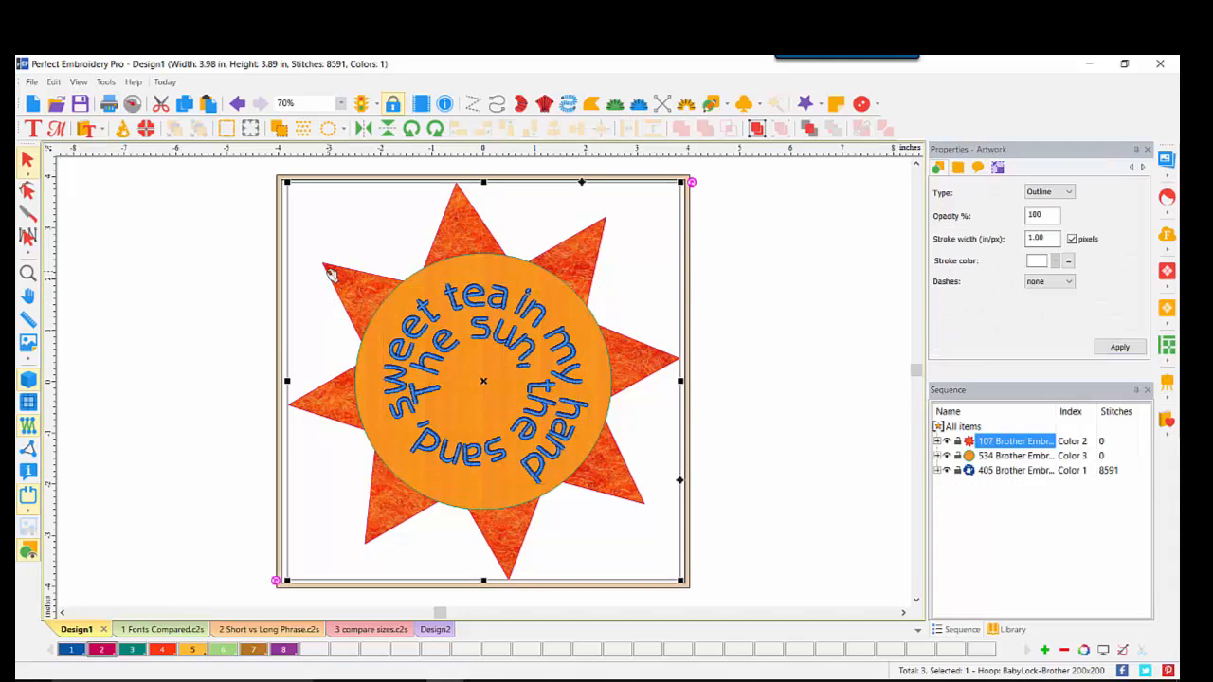
pyautogui.click(28, 191)
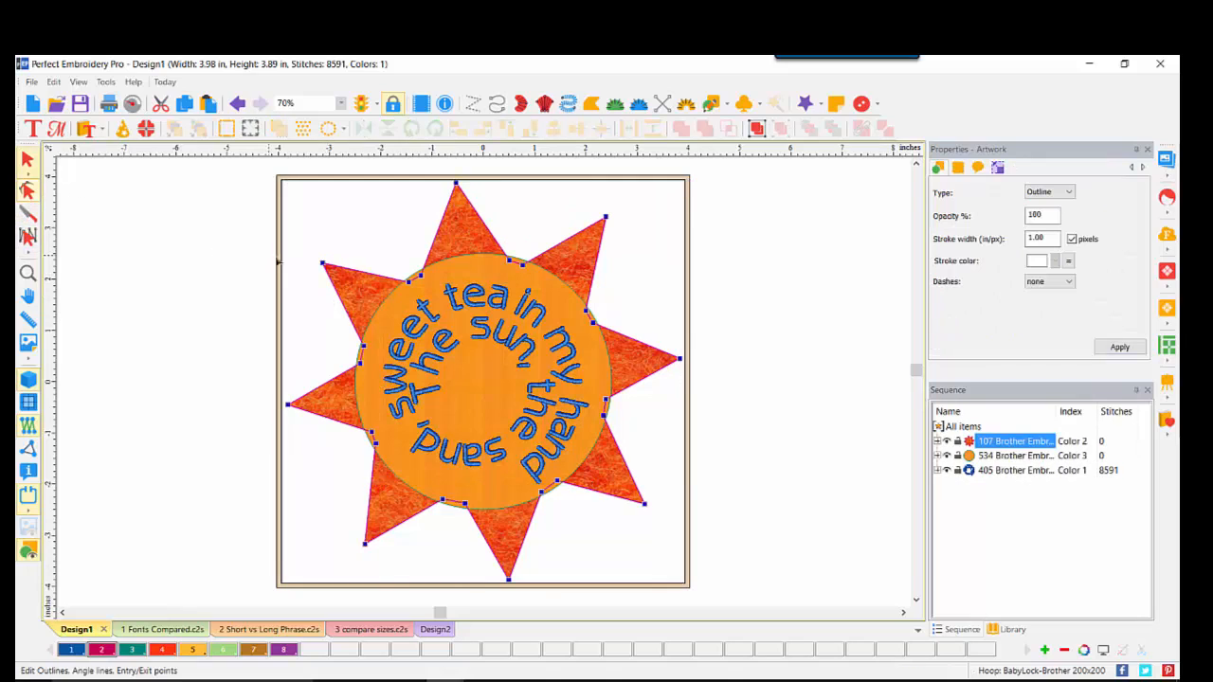
pyautogui.rightClick(323, 268)
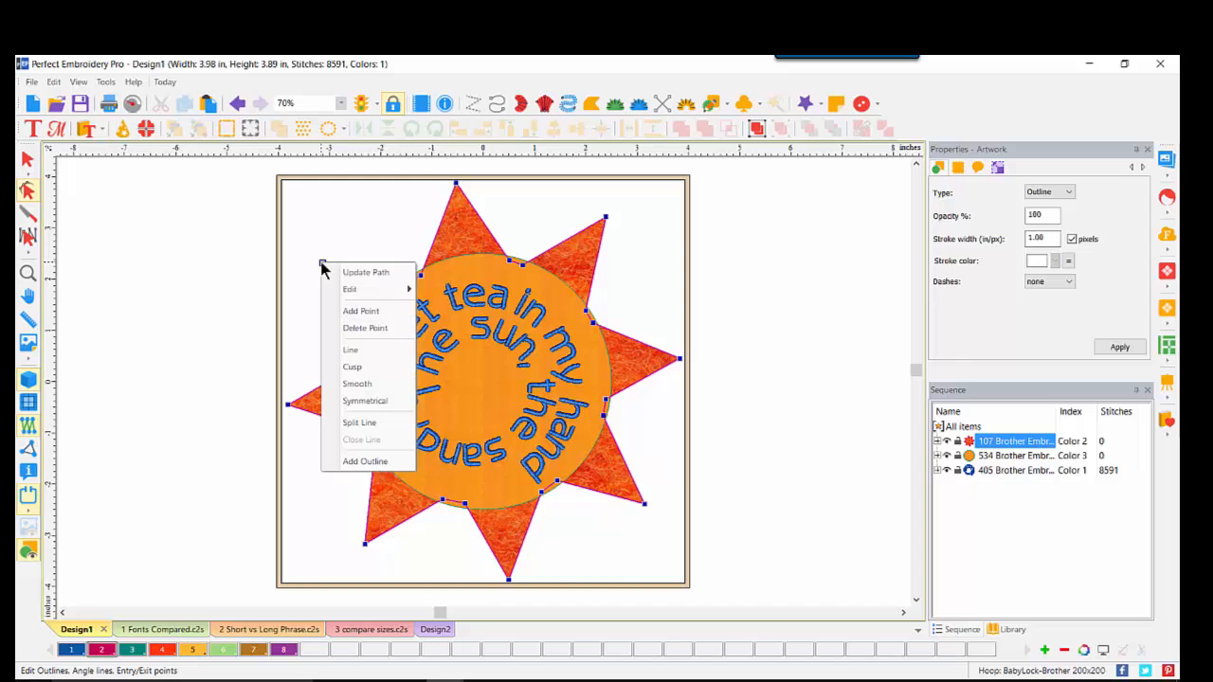
pyautogui.click(357, 384)
pyautogui.moveTo(341, 239); pyautogui.dragTo(337, 288)
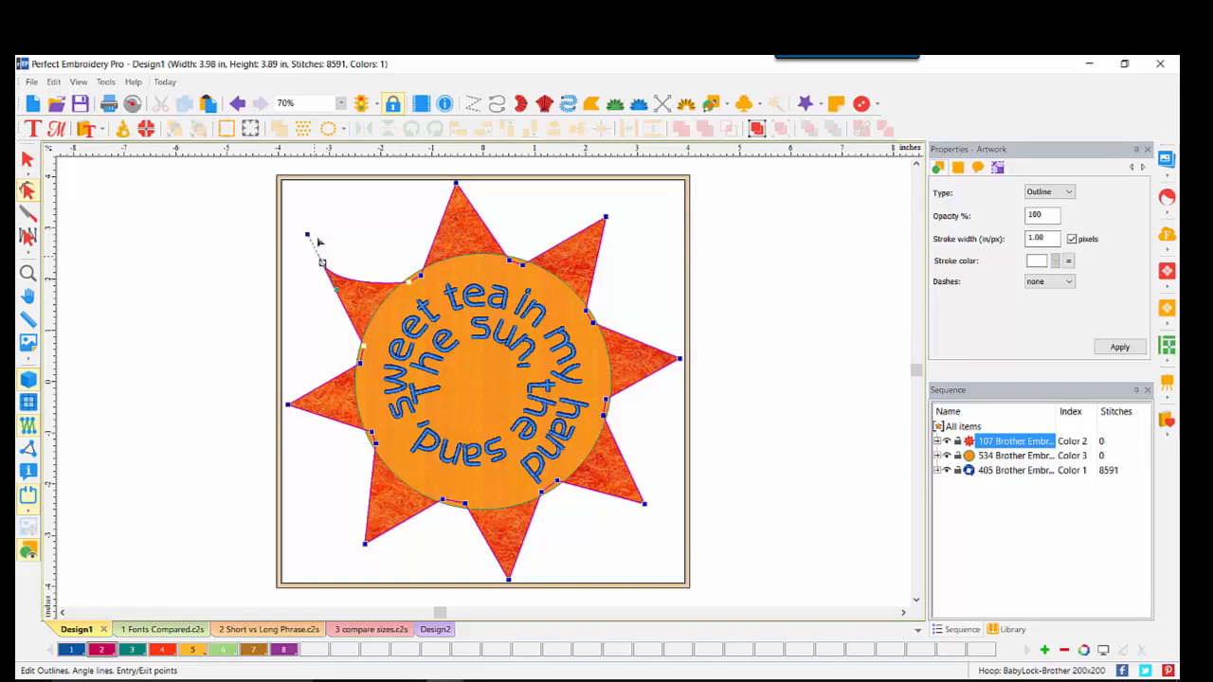
pyautogui.moveTo(323, 264); pyautogui.dragTo(316, 246)
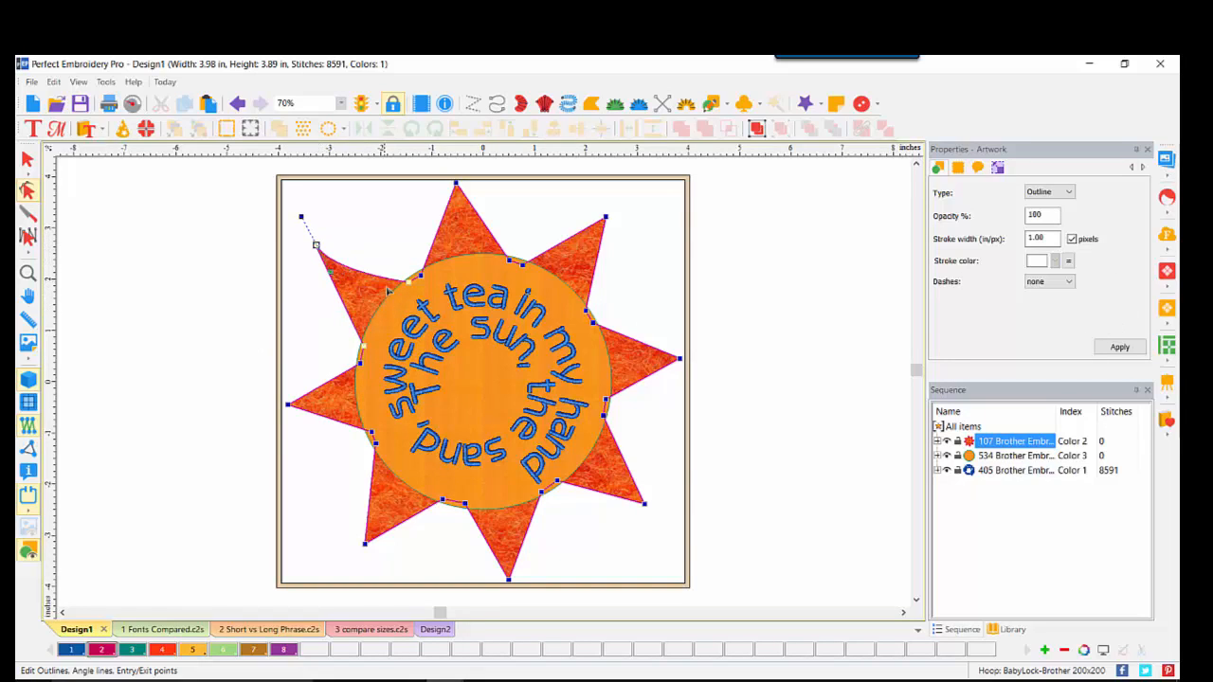
# Make the upper-right ray's tip node Smooth with a curved edge, and stretch the lower-left ray's tip outward toward the hoop corner
pyautogui.rightClick(606, 219)
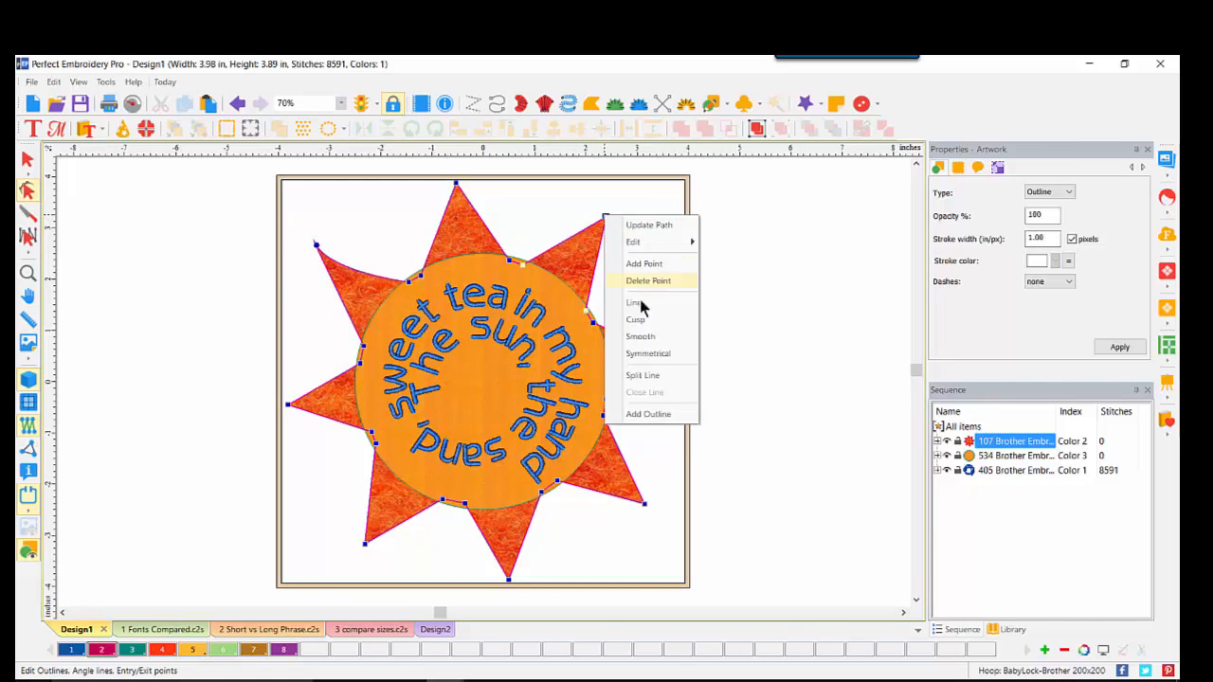
pyautogui.click(635, 339)
pyautogui.moveTo(631, 239); pyautogui.dragTo(626, 191)
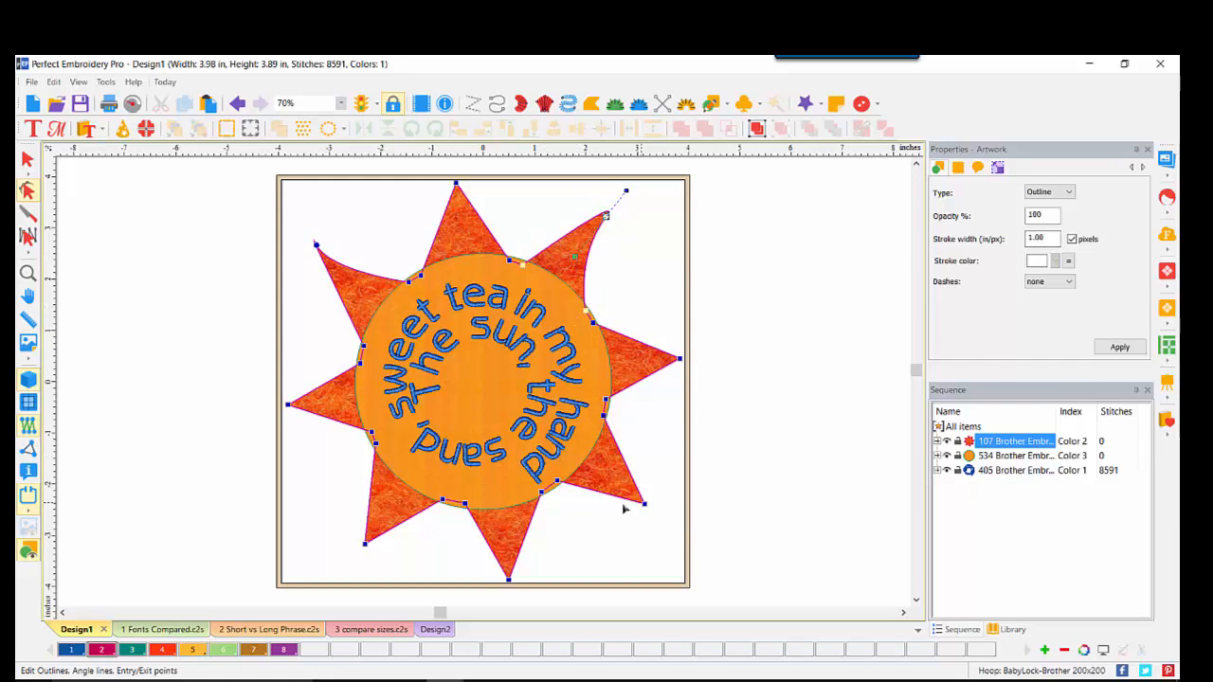
pyautogui.moveTo(366, 549); pyautogui.dragTo(306, 556)
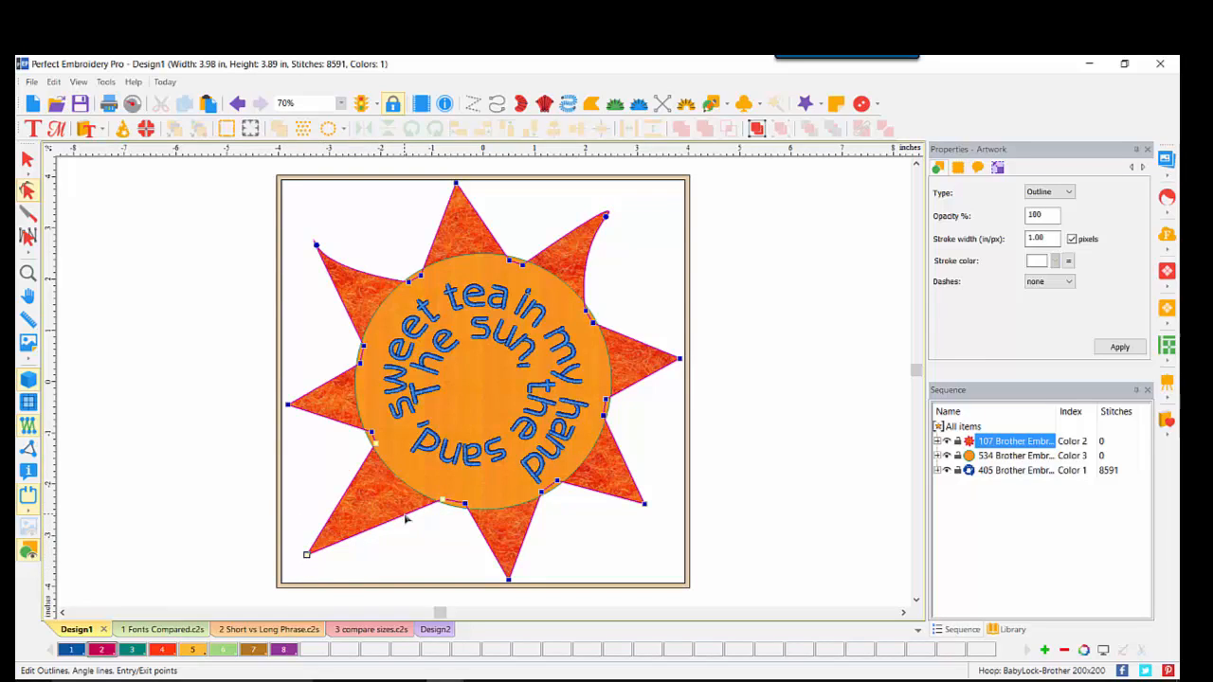
# Add a point on each edge of the star's lower-right ray and shift them to give the ray a curved shape
pyautogui.rightClick(597, 494)
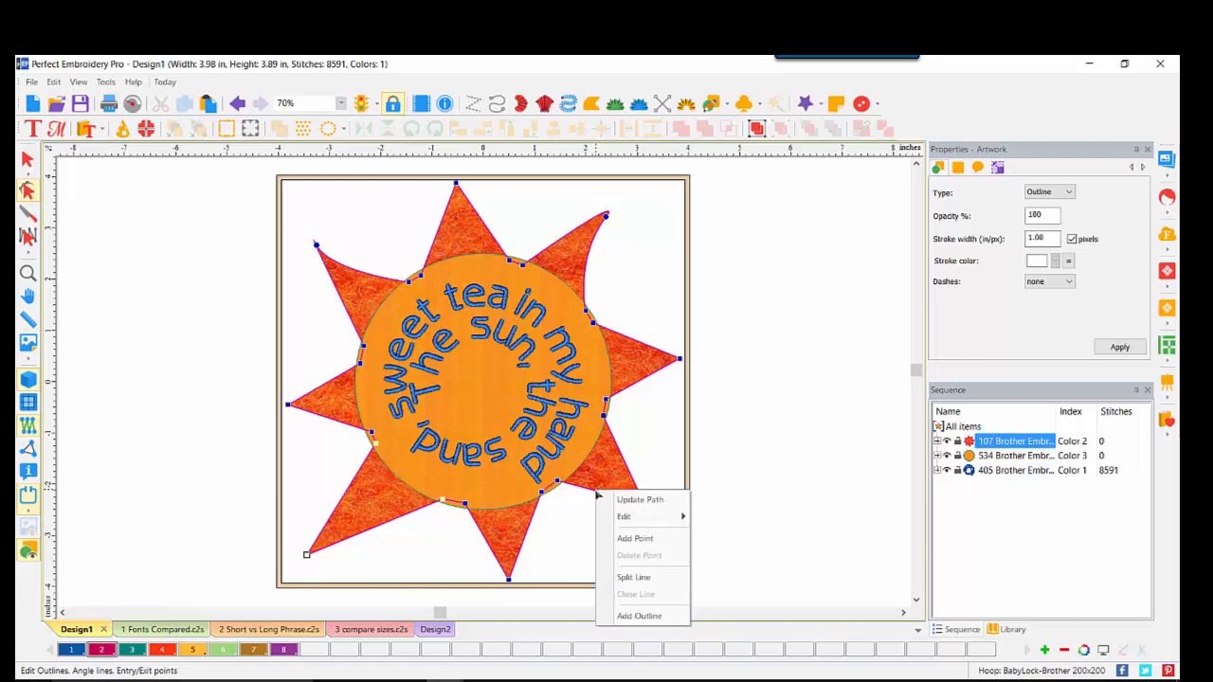
pyautogui.click(642, 540)
pyautogui.moveTo(598, 497); pyautogui.dragTo(626, 510)
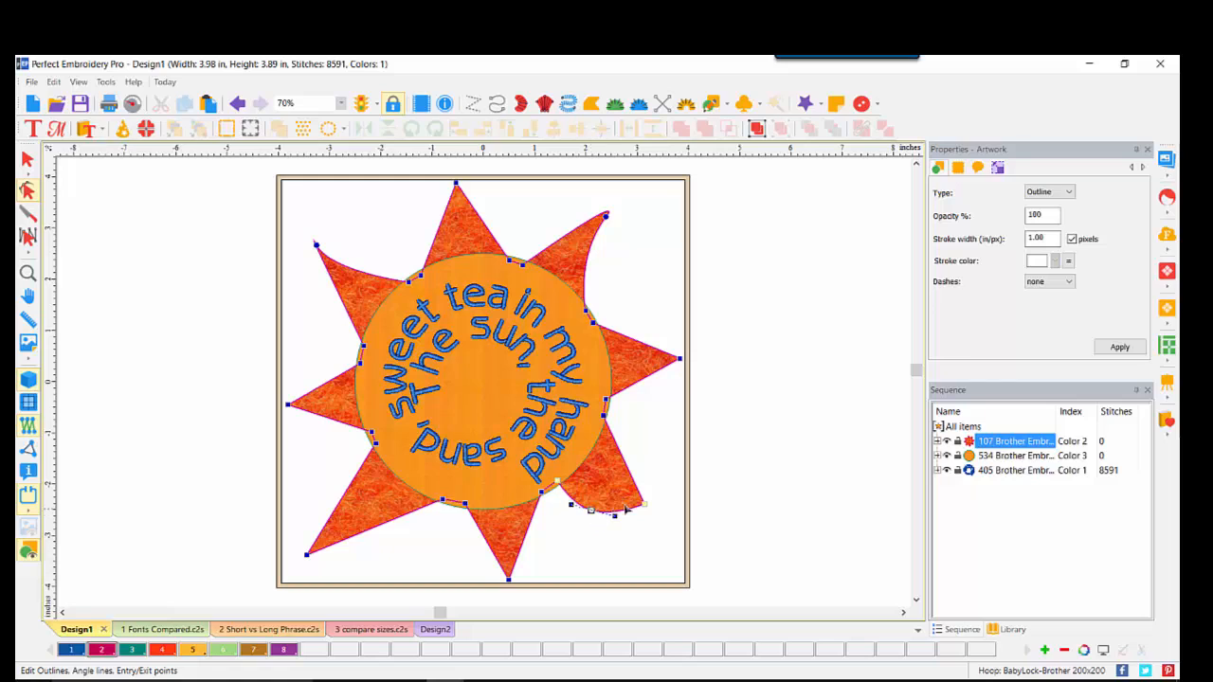
pyautogui.rightClick(629, 460)
pyautogui.click(655, 506)
pyautogui.click(1114, 348)
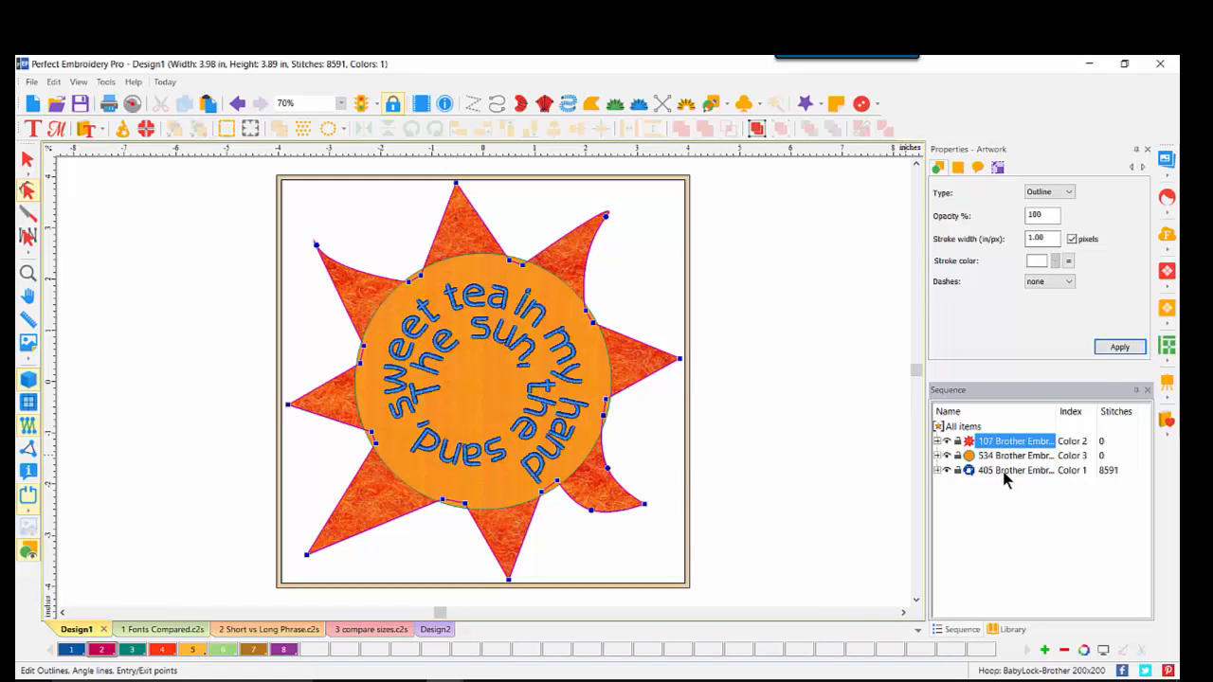
# Select the star and circle artwork together in the sequence and convert both to Run stitches
pyautogui.click(938, 442)
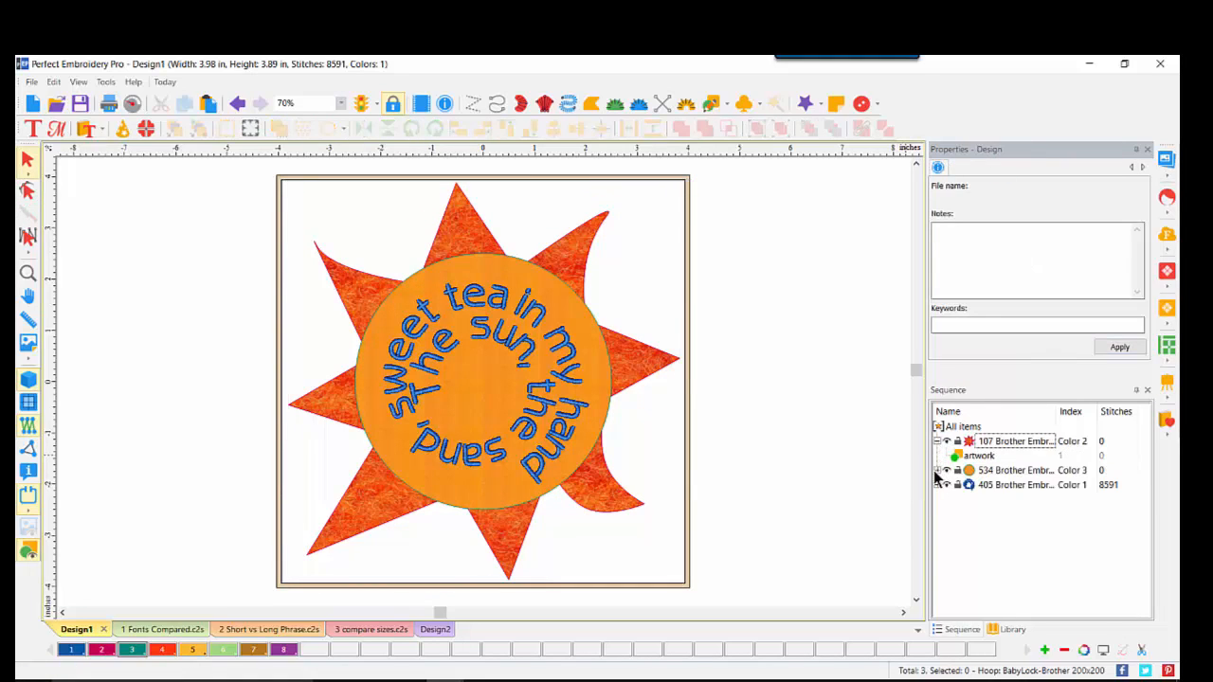
pyautogui.click(937, 471)
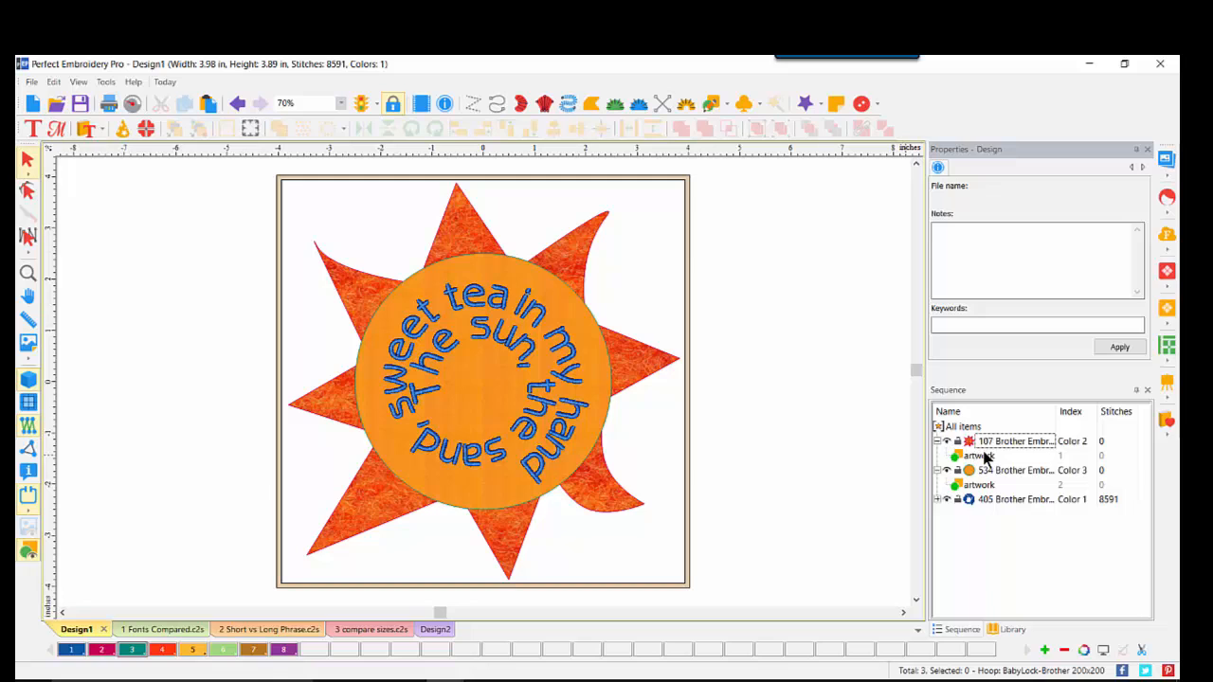
pyautogui.click(982, 456)
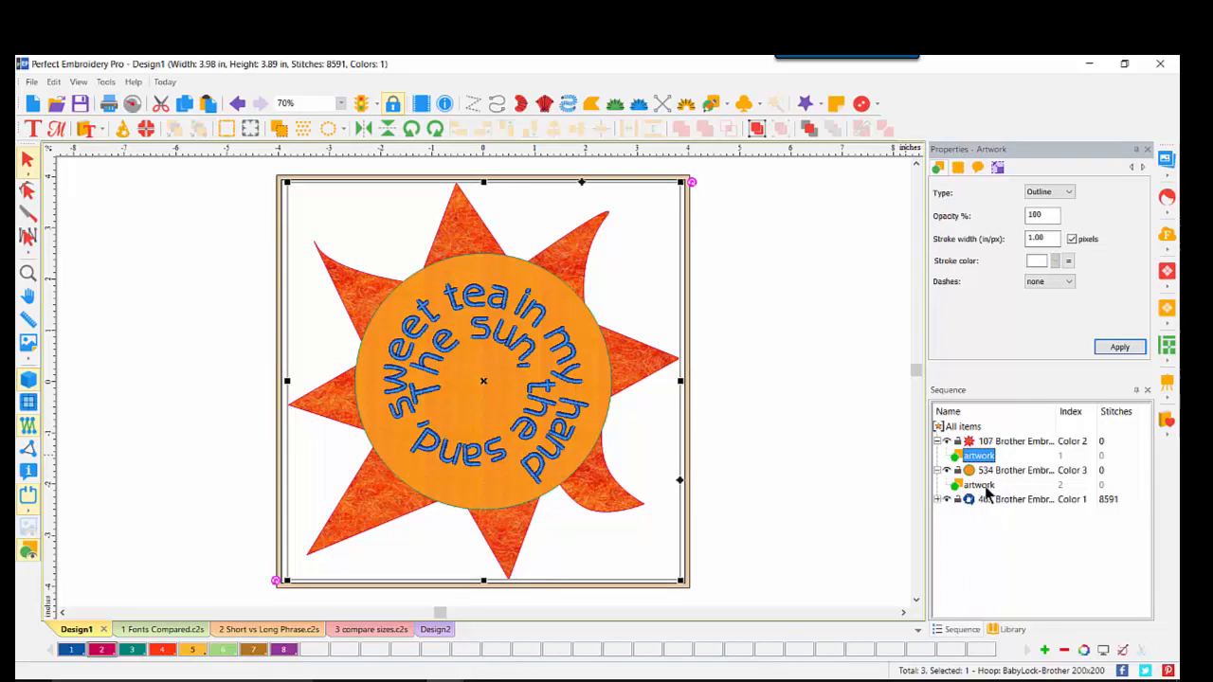
pyautogui.keyDown('ctrl'); pyautogui.click(980, 485); pyautogui.keyUp('ctrl')
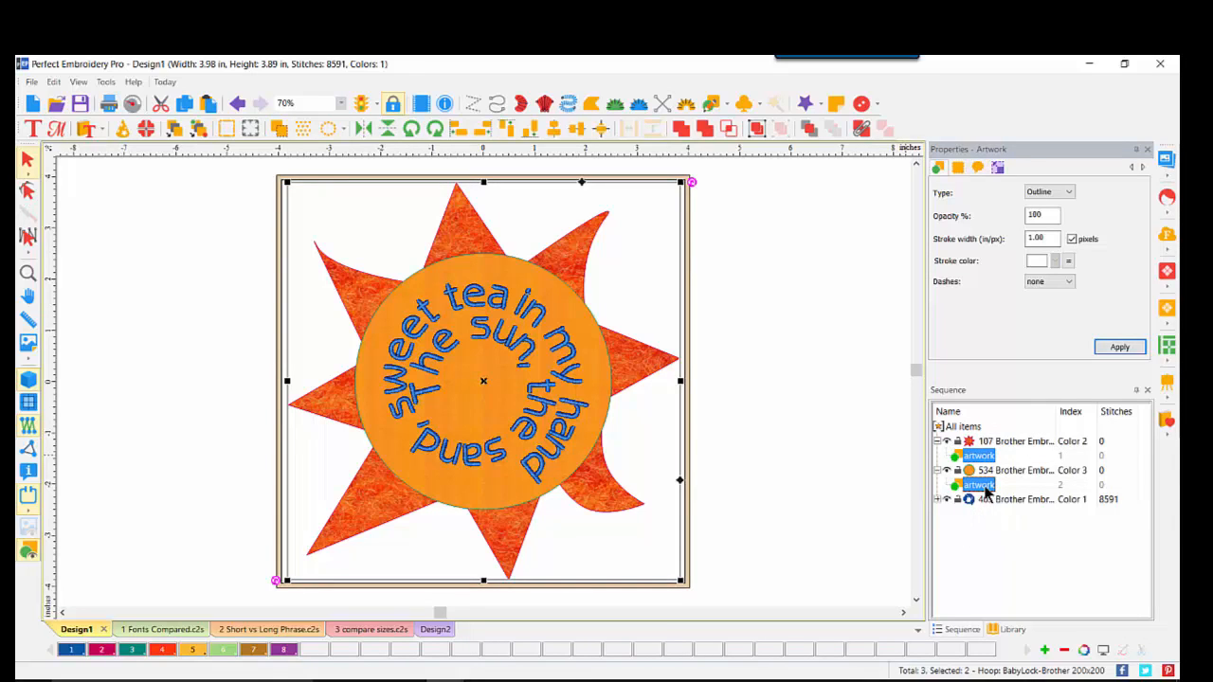
pyautogui.rightClick(632, 347)
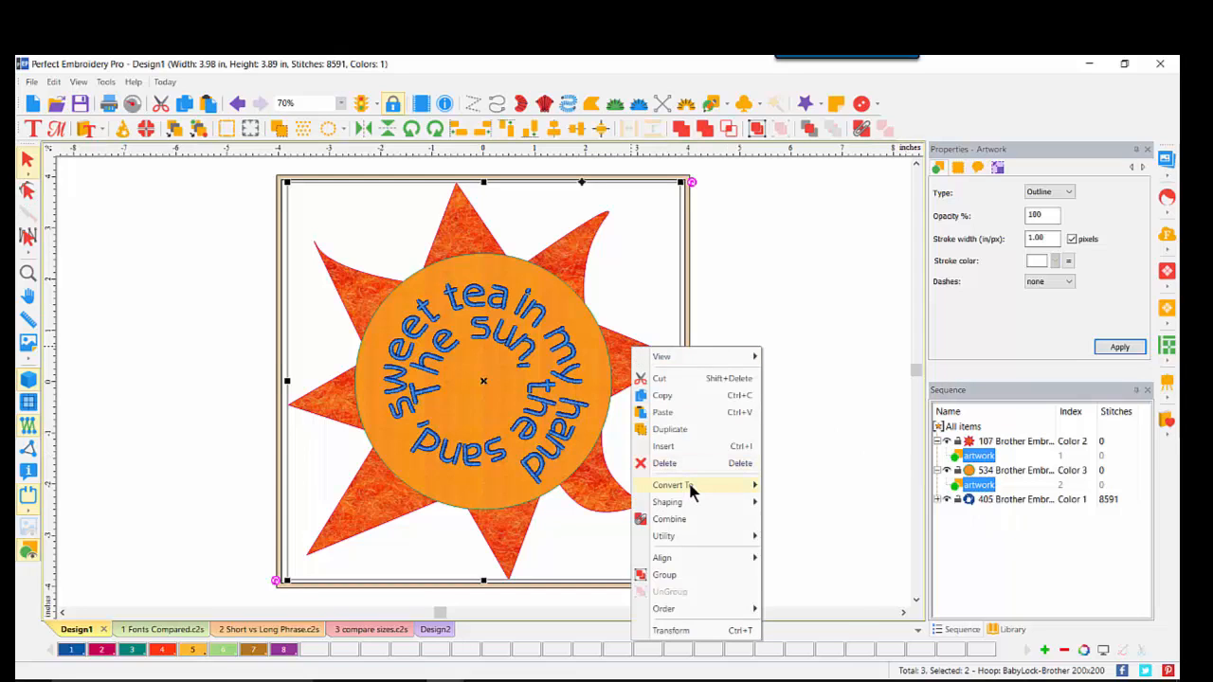
pyautogui.moveTo(691, 488)
pyautogui.click(813, 484)
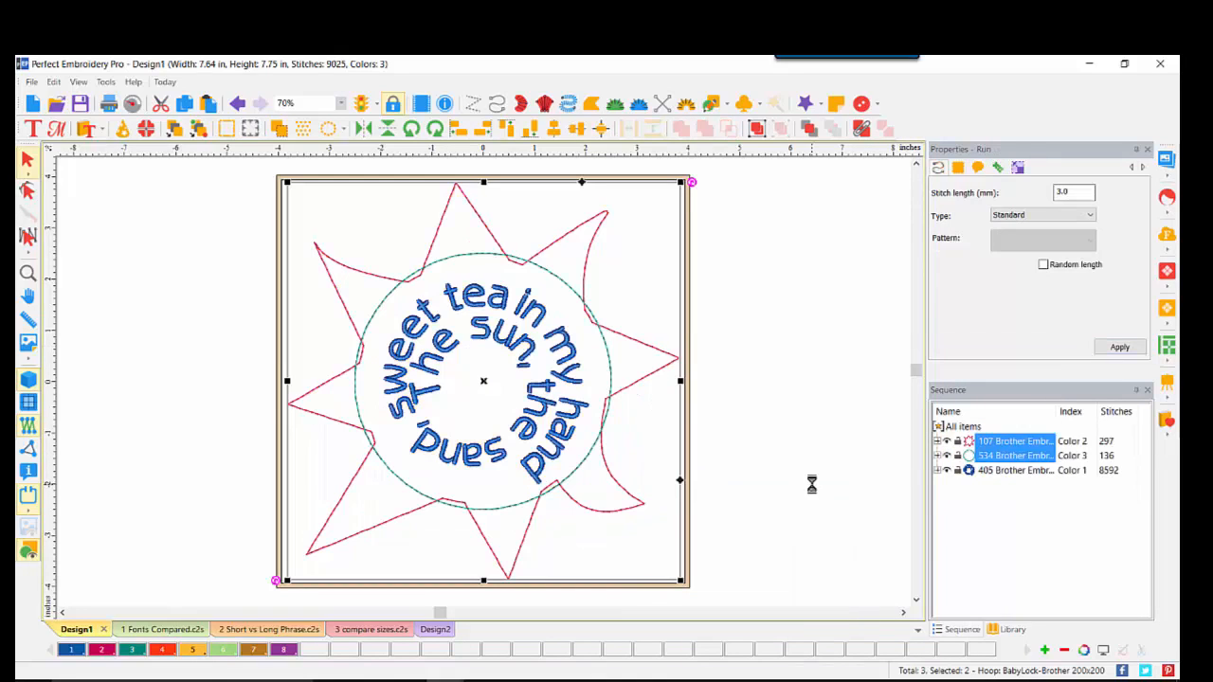
# Change the star and circle run stitches to type Bean with a stitch length of 3.5 mm and apply
pyautogui.click(1080, 212)
pyautogui.click(1023, 248)
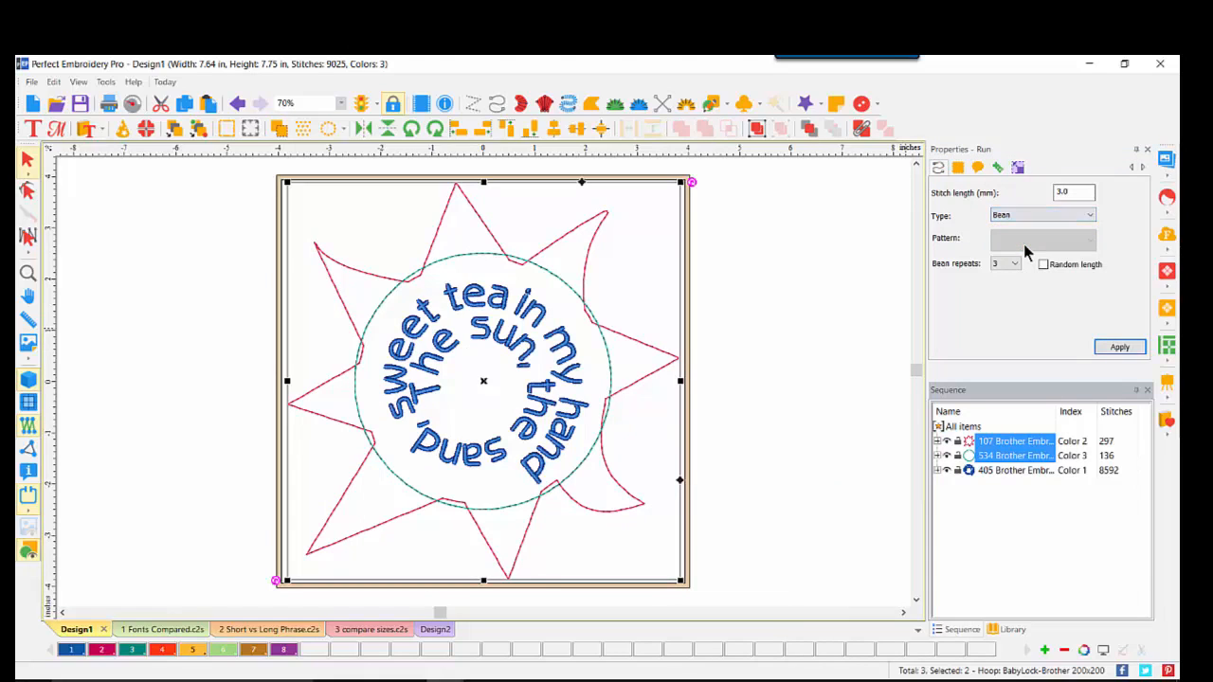
pyautogui.doubleClick(1072, 192)
pyautogui.write('3.5')
pyautogui.click(1101, 345)
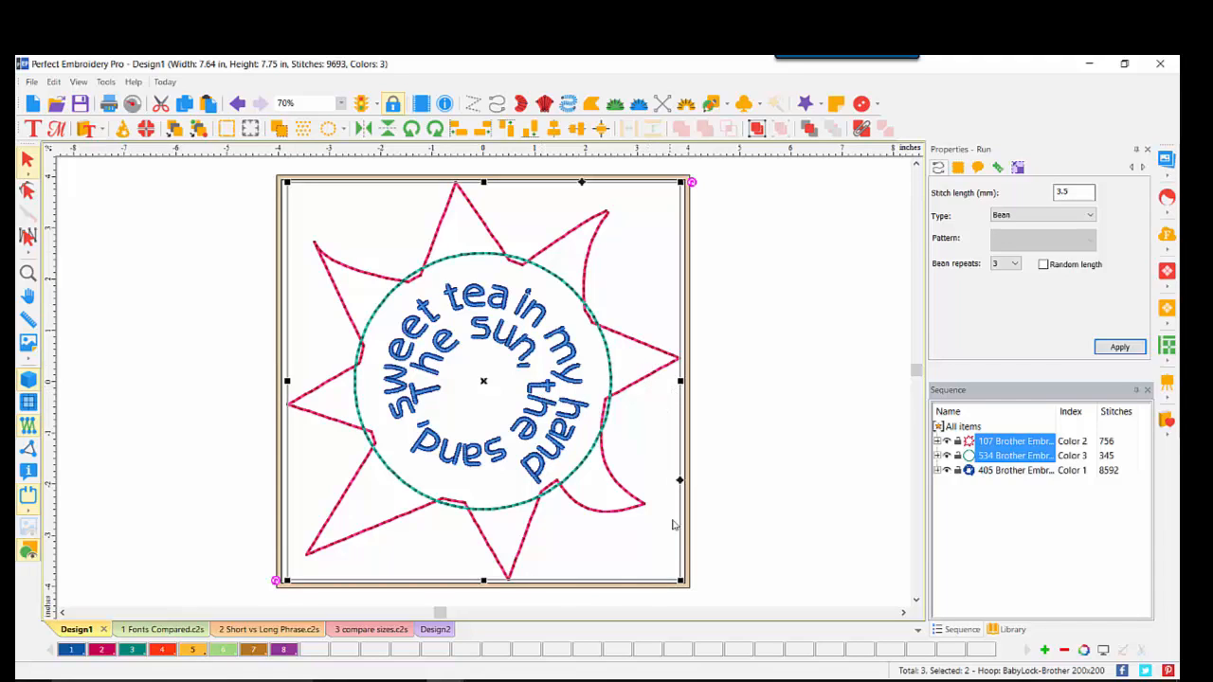
pyautogui.click(727, 493)
# Select only the circle and convert its bean stitching to Applique
pyautogui.click(1004, 456)
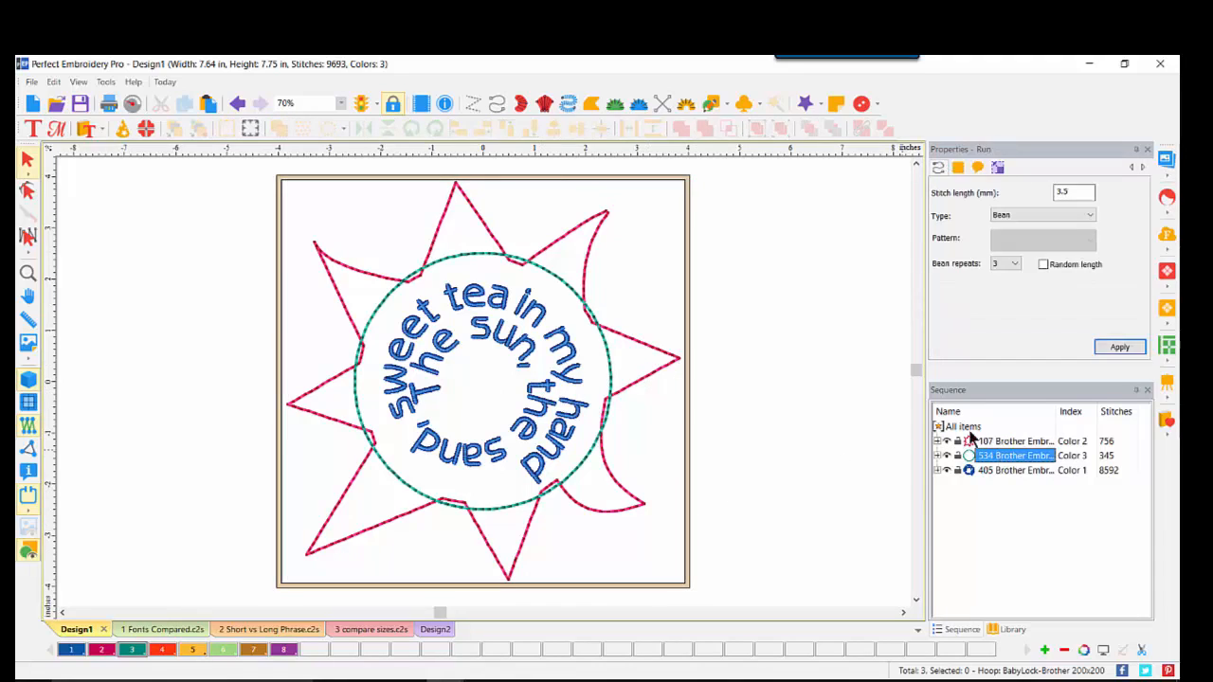
pyautogui.rightClick(503, 254)
pyautogui.moveTo(565, 398)
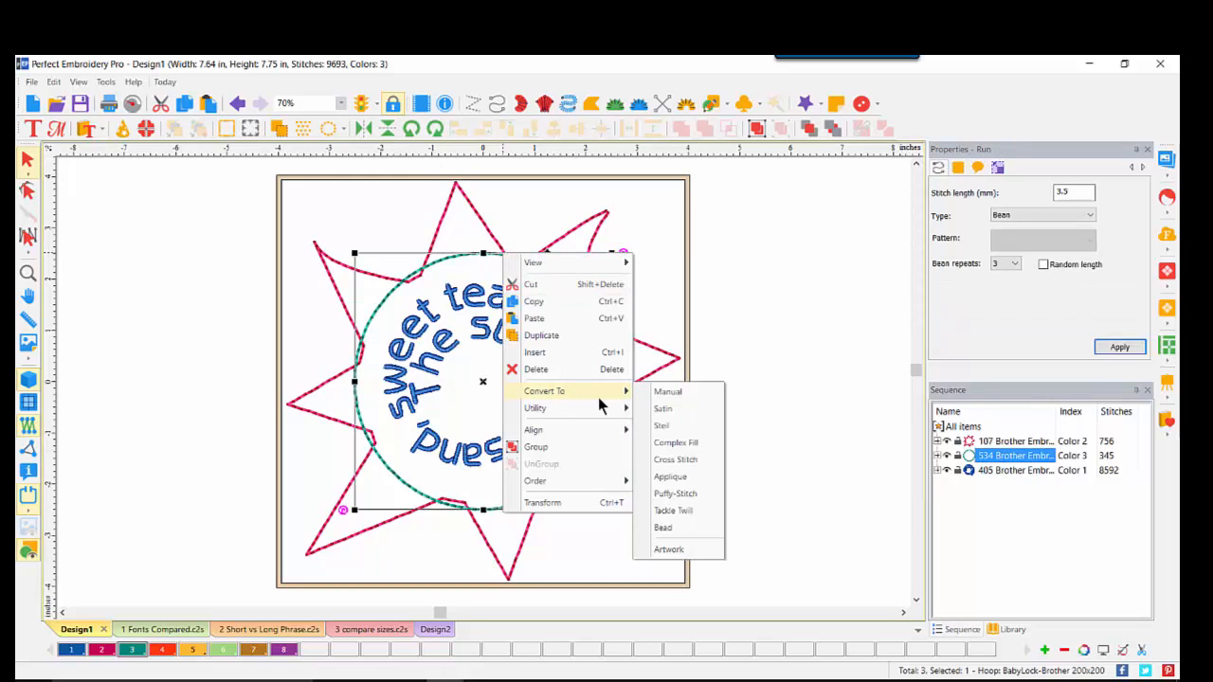
pyautogui.click(662, 478)
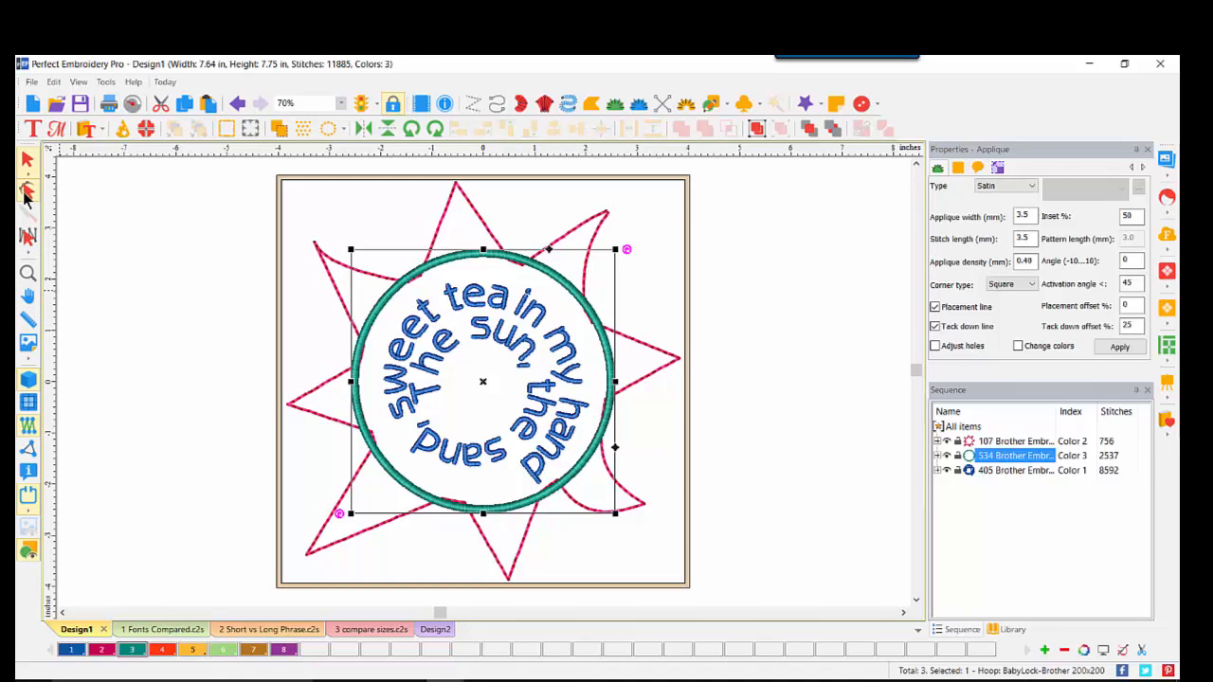
# Select the star outline crossing the circle and convert it to Applique as well
pyautogui.click(27, 193)
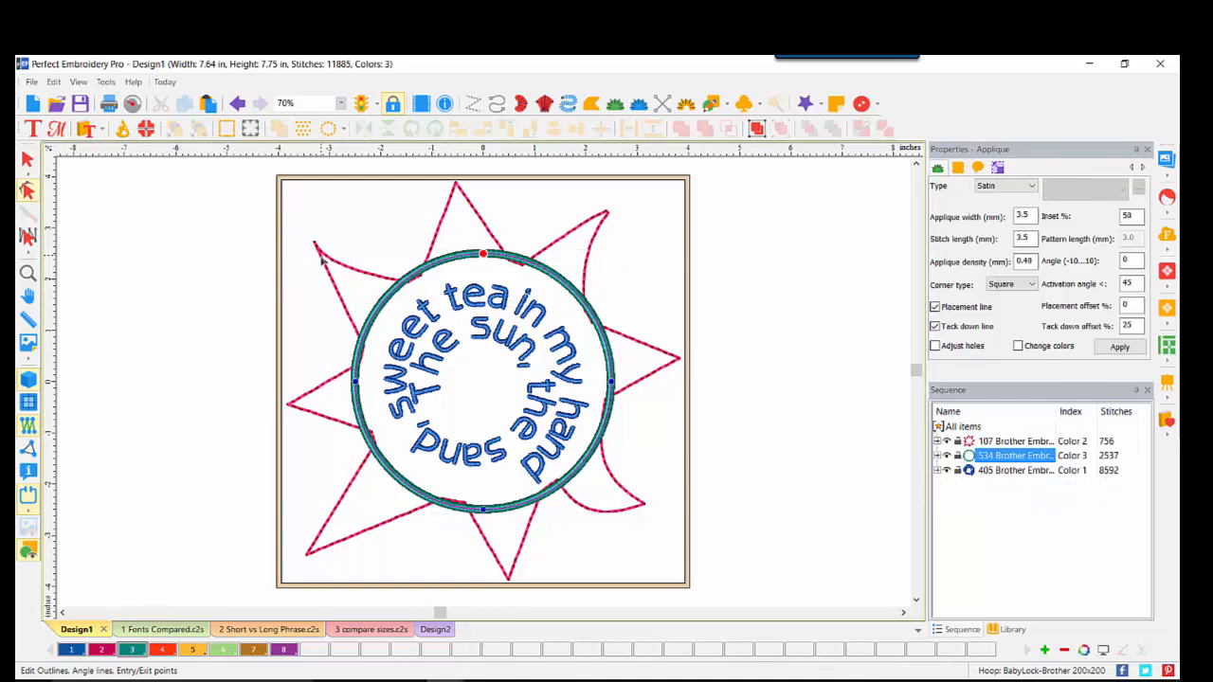
pyautogui.click(27, 273)
pyautogui.click(412, 266)
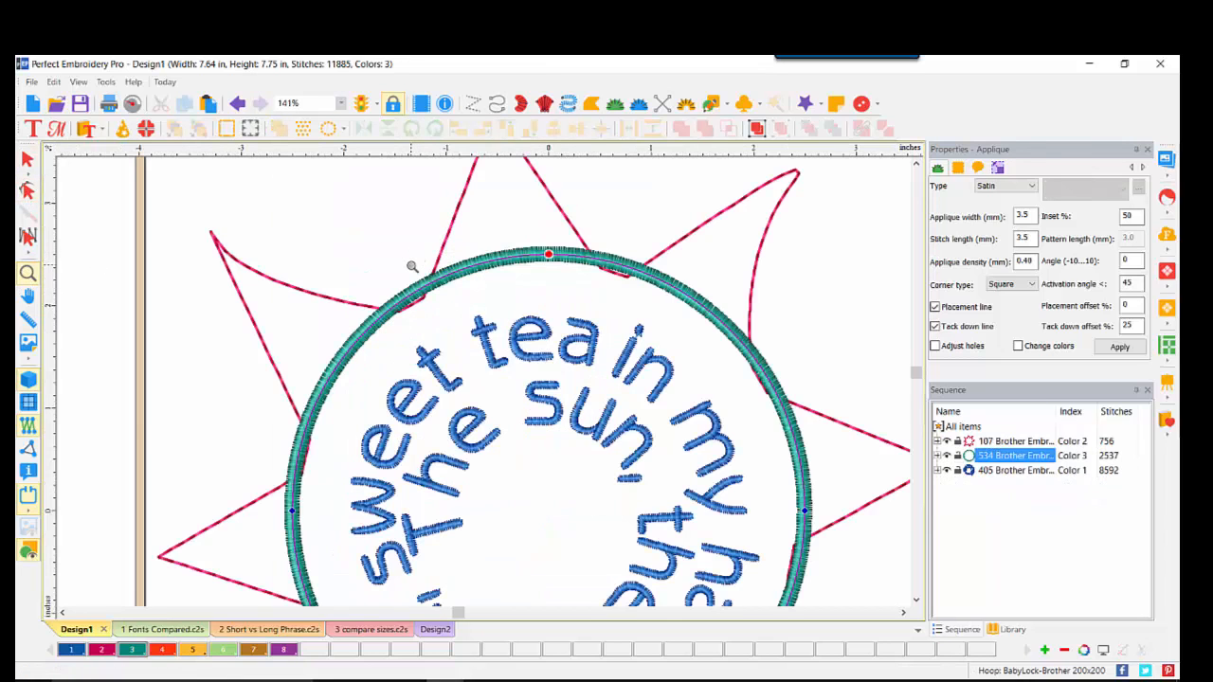
pyautogui.click(413, 266)
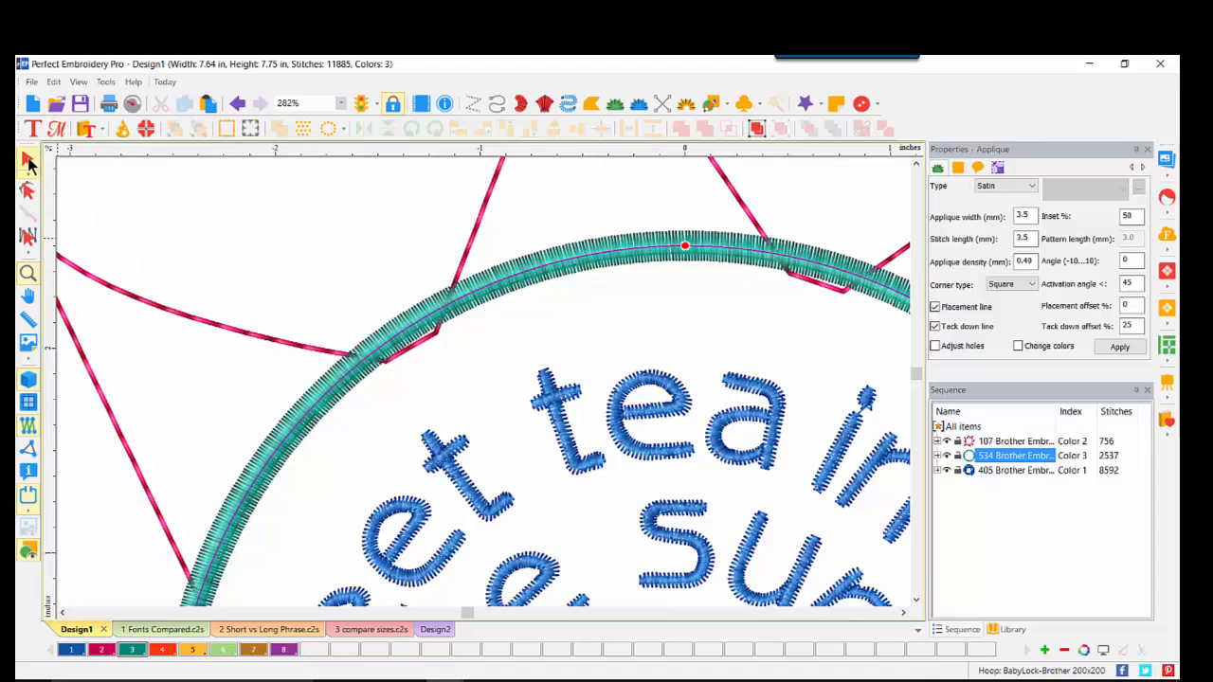
pyautogui.click(27, 163)
pyautogui.click(103, 286)
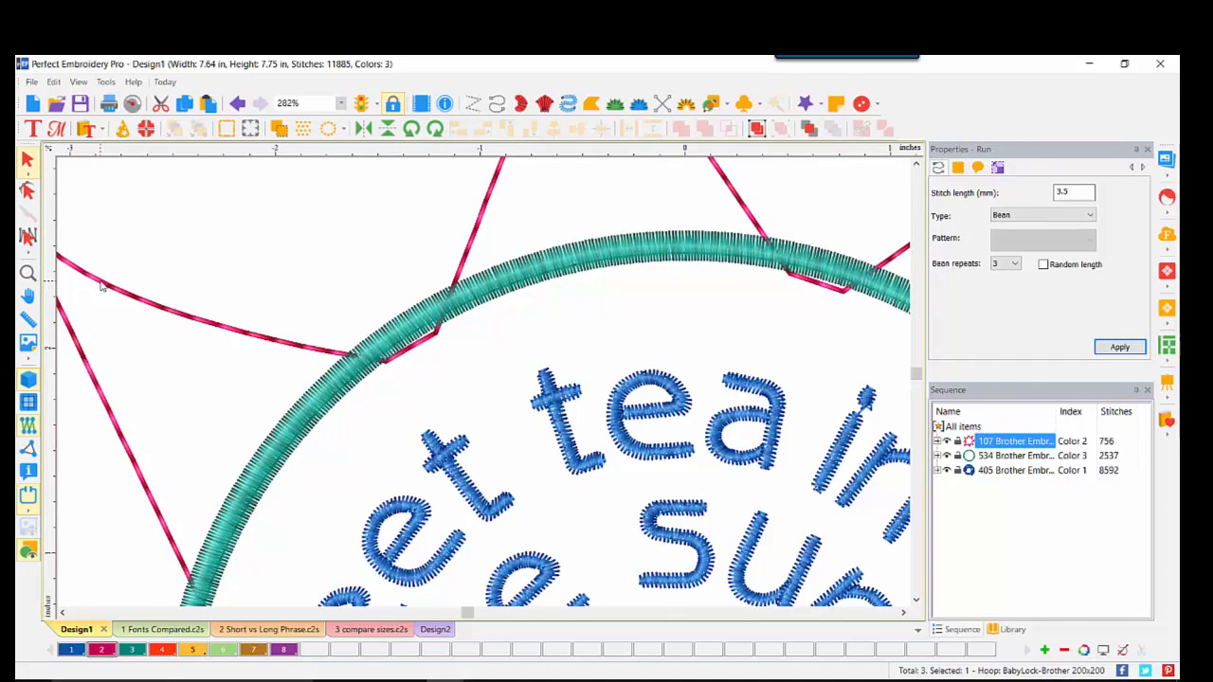
pyautogui.rightClick(243, 331)
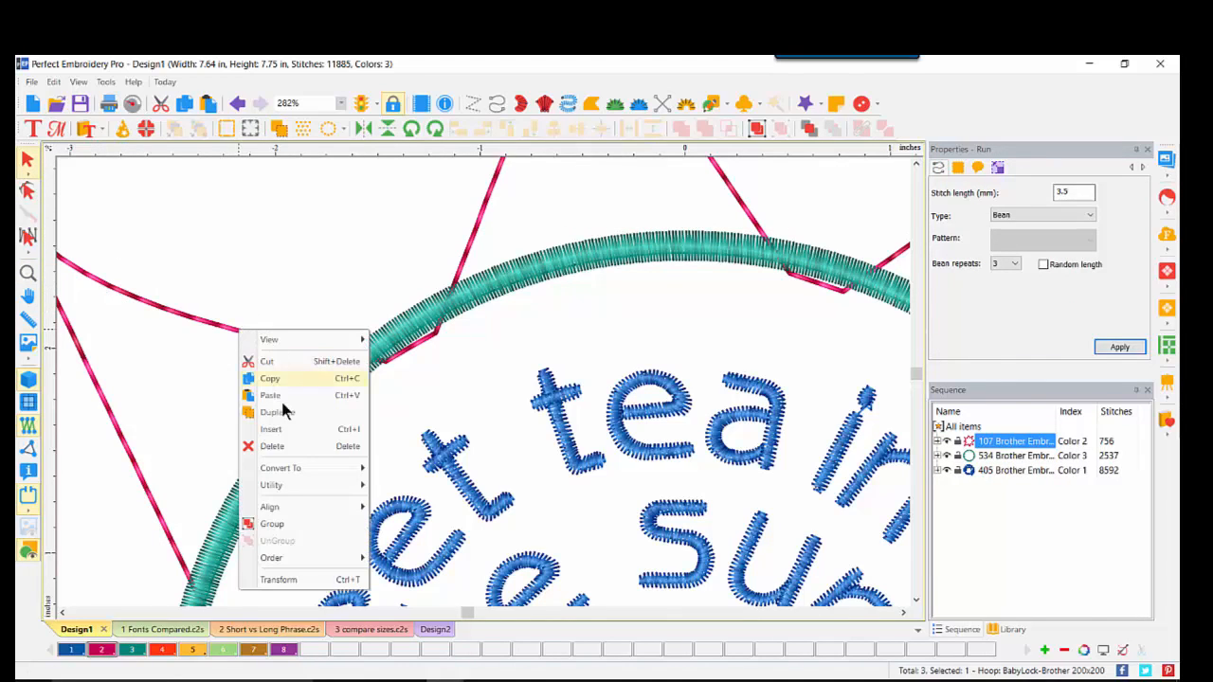
pyautogui.moveTo(284, 468)
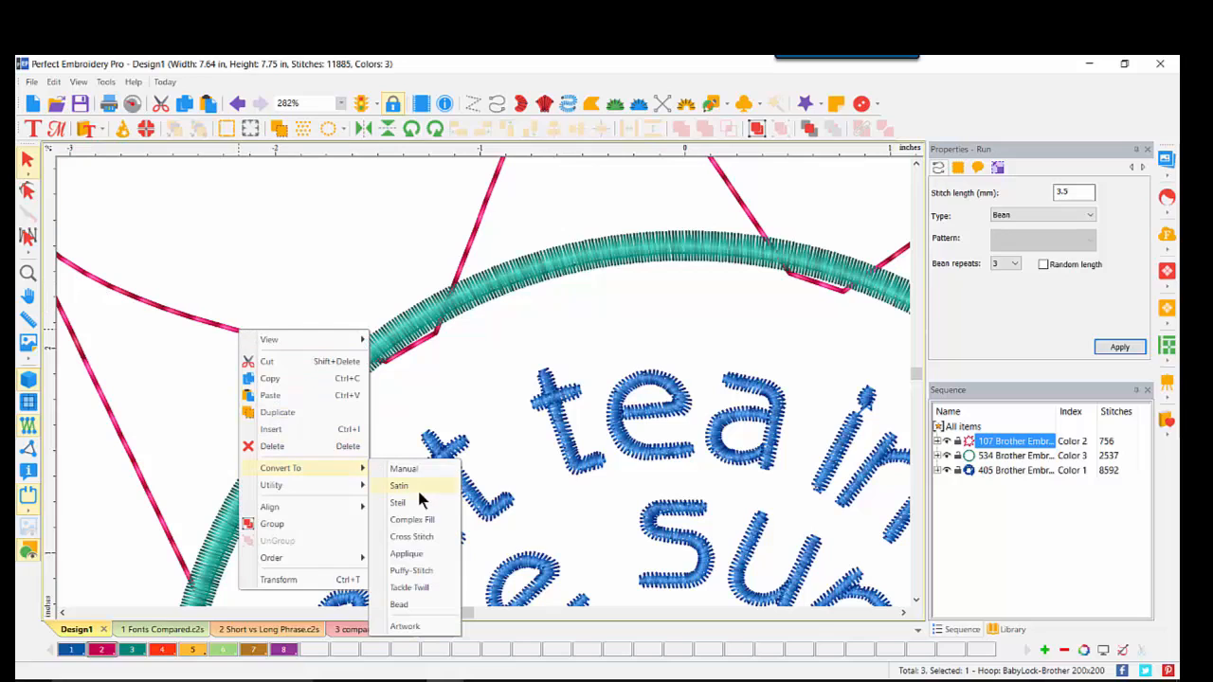
pyautogui.click(402, 556)
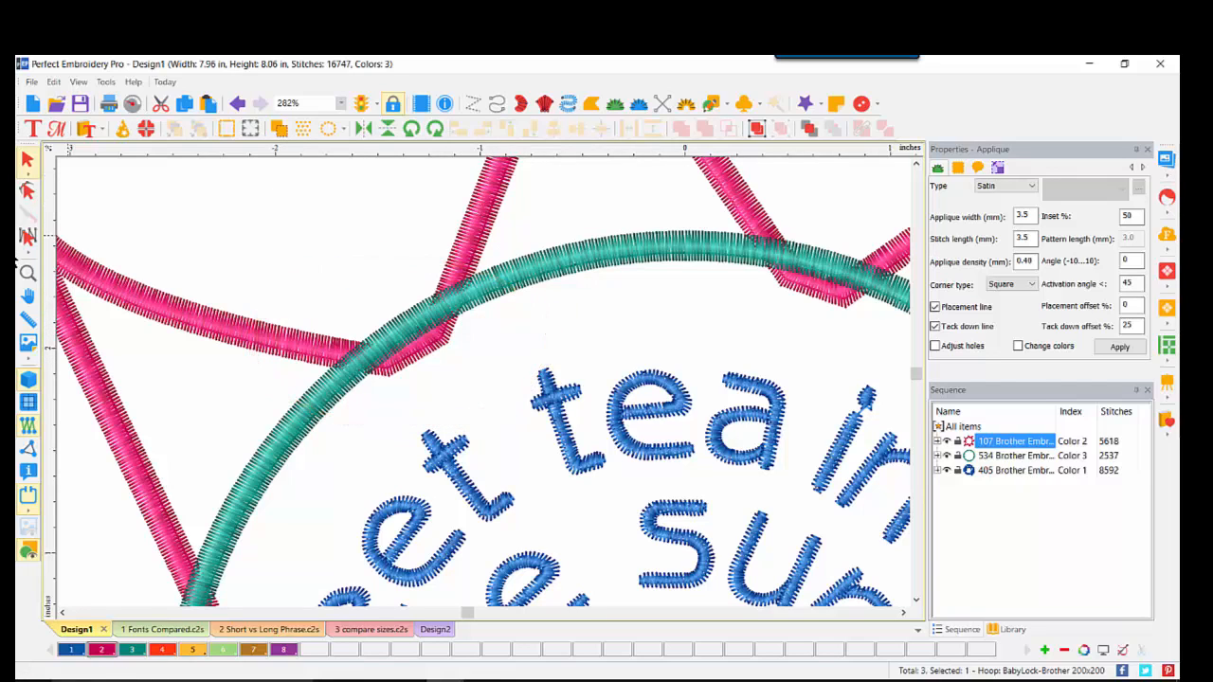
# Move the two inner star nodes between the upper-left and top rays outside the circle, smooth them, and apply the new outline
pyautogui.click(25, 194)
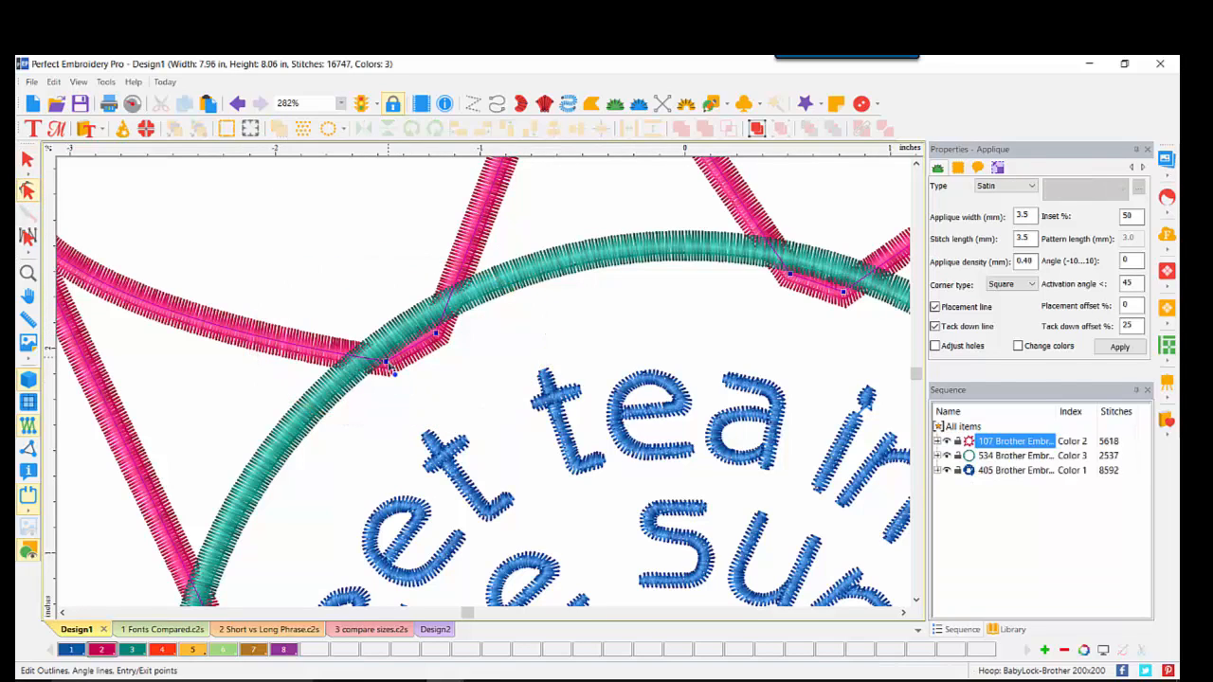
pyautogui.moveTo(351, 312); pyautogui.dragTo(464, 383)
pyautogui.moveTo(434, 336); pyautogui.dragTo(400, 285)
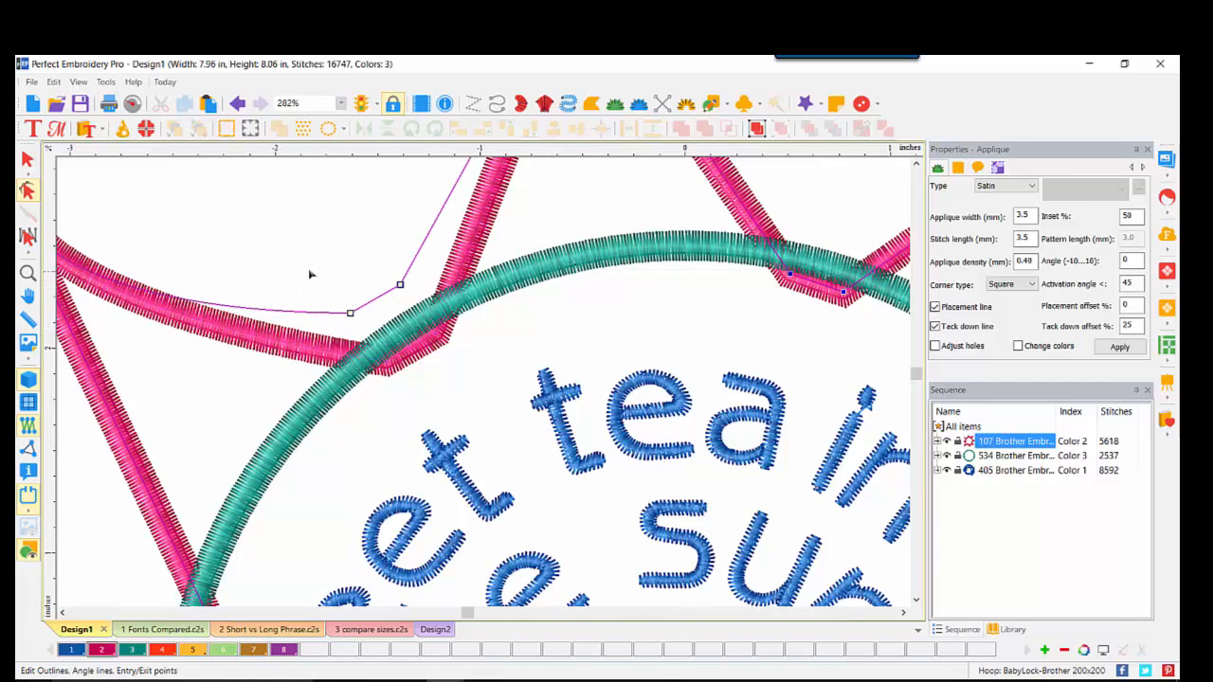
pyautogui.rightClick(399, 283)
pyautogui.click(447, 401)
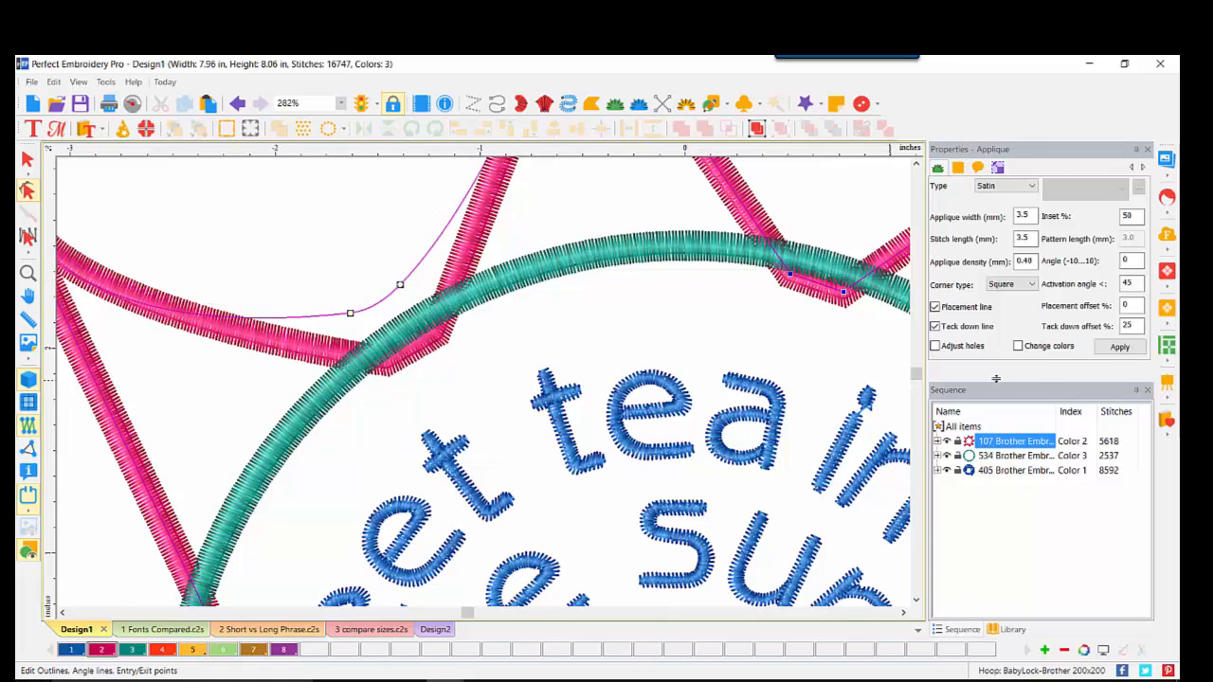
pyautogui.click(1119, 347)
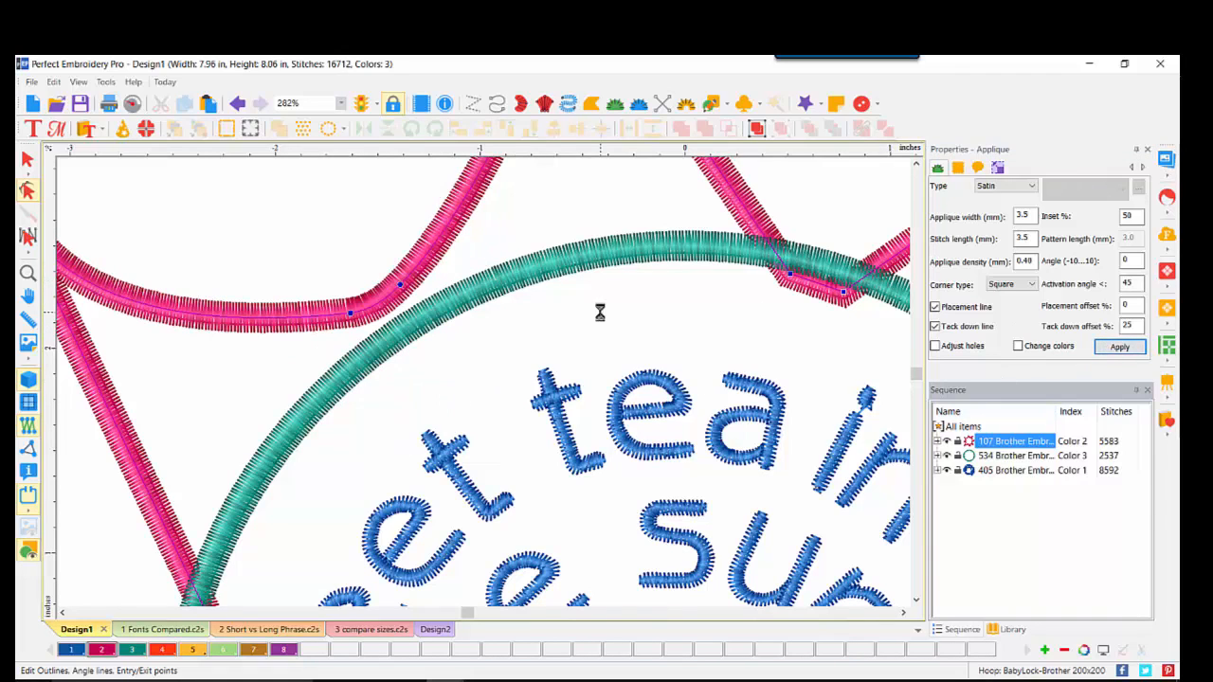
pyautogui.click(27, 274)
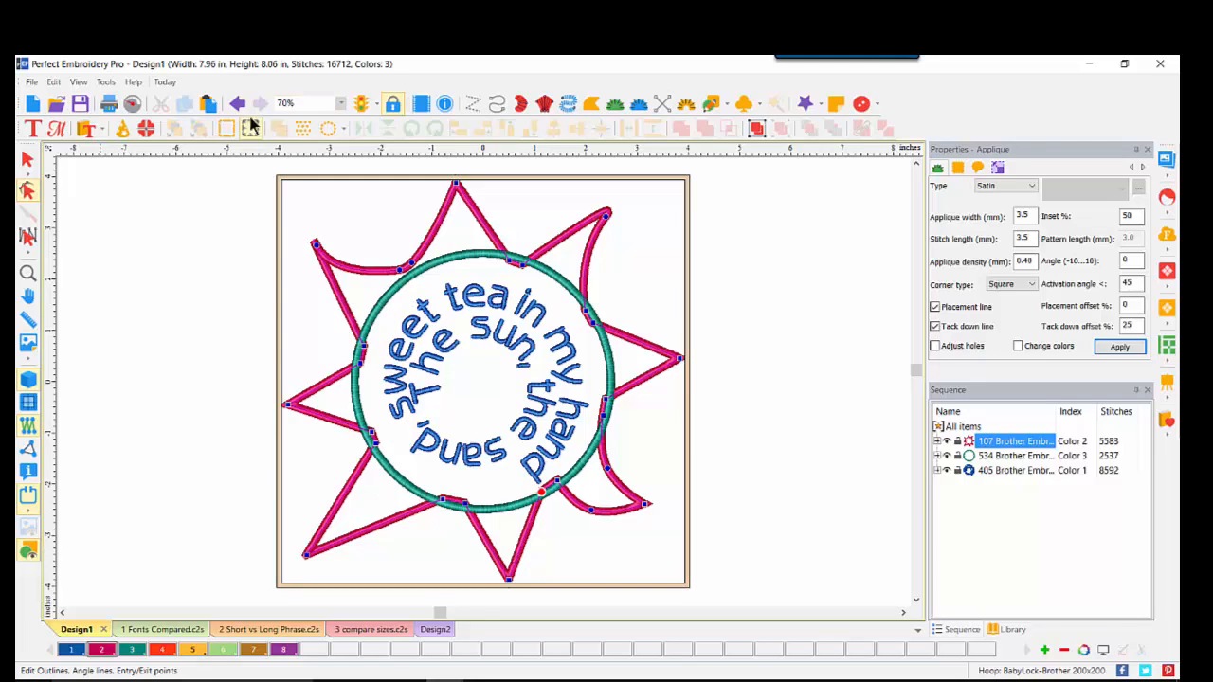
# Undo the star node reshaping and both Applique conversions to restore the bean stitch outlines
pyautogui.click(236, 104)
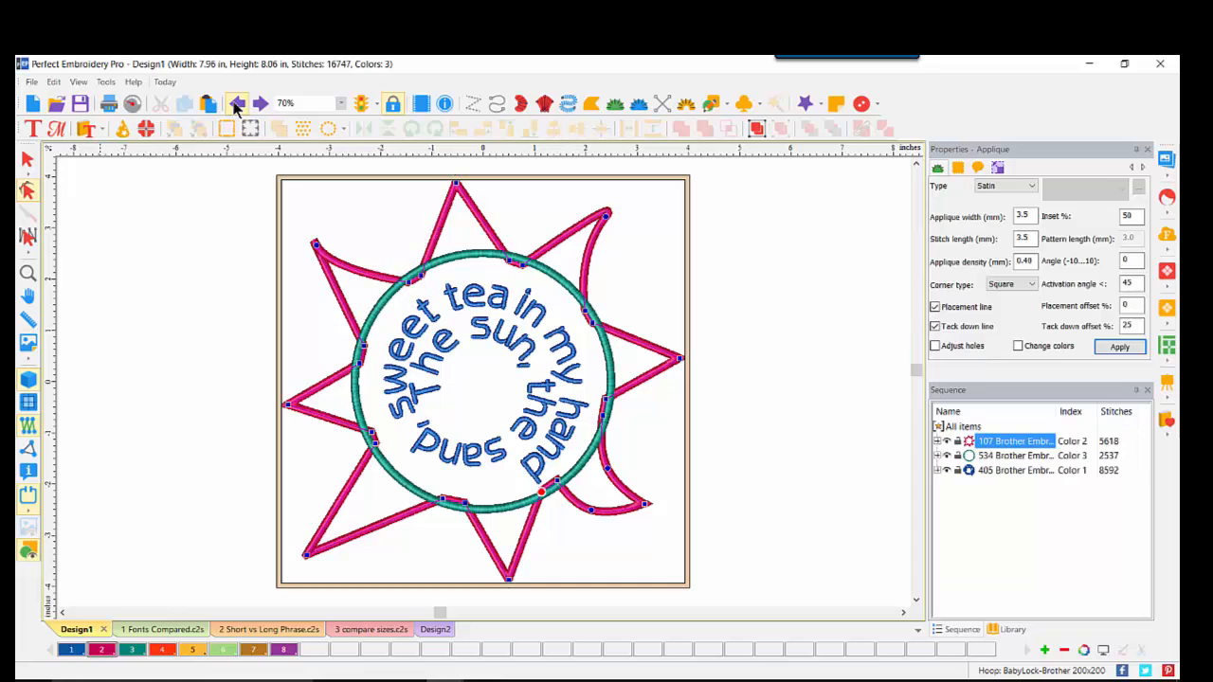
pyautogui.click(236, 104)
pyautogui.click(236, 105)
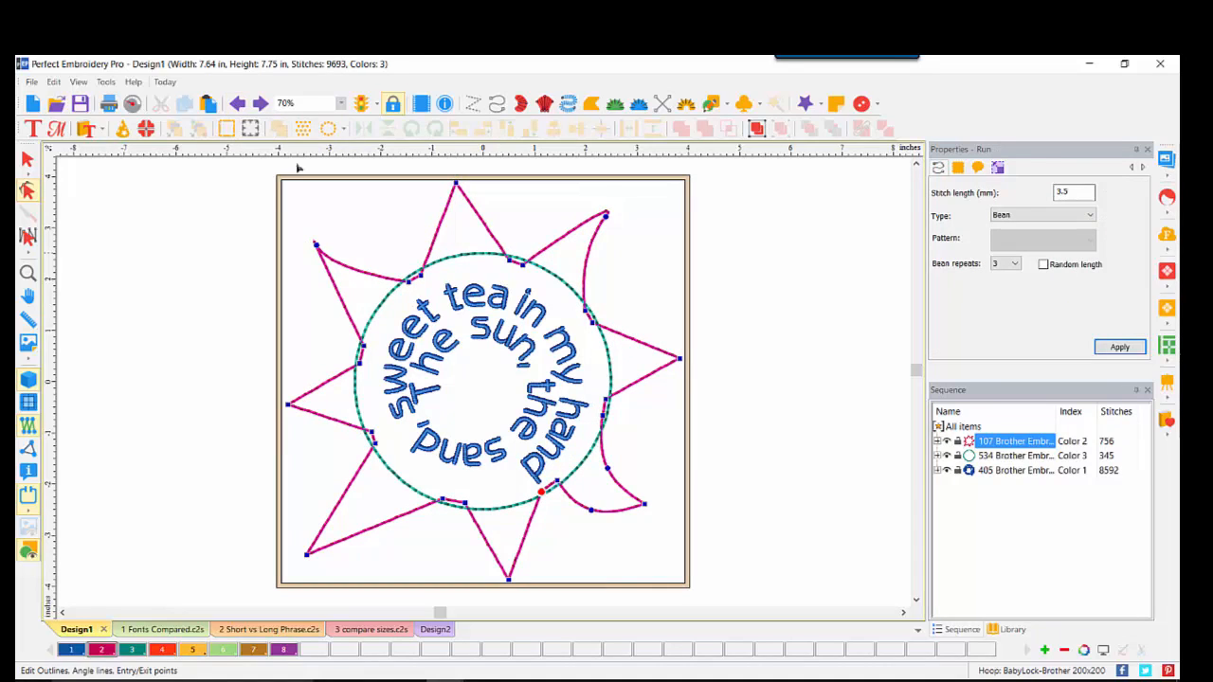
# Save the design as sun in Inspiration Series (C2S) format in the 2017 JULY folder
pyautogui.click(33, 82)
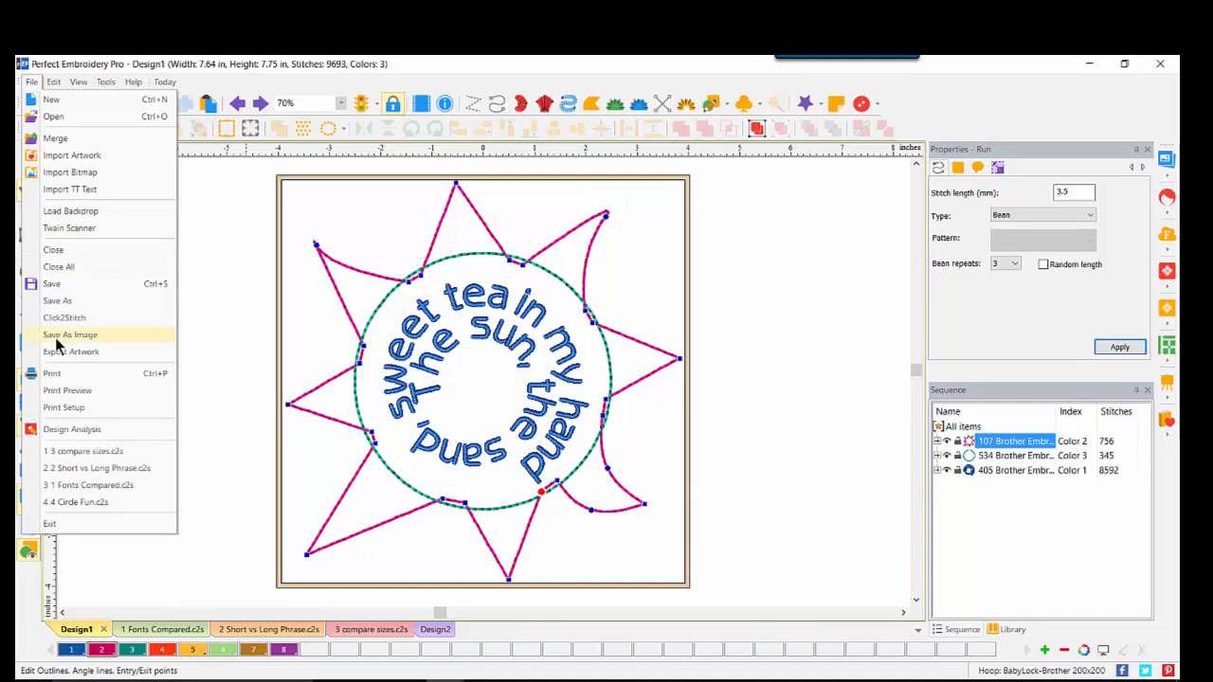
pyautogui.click(67, 301)
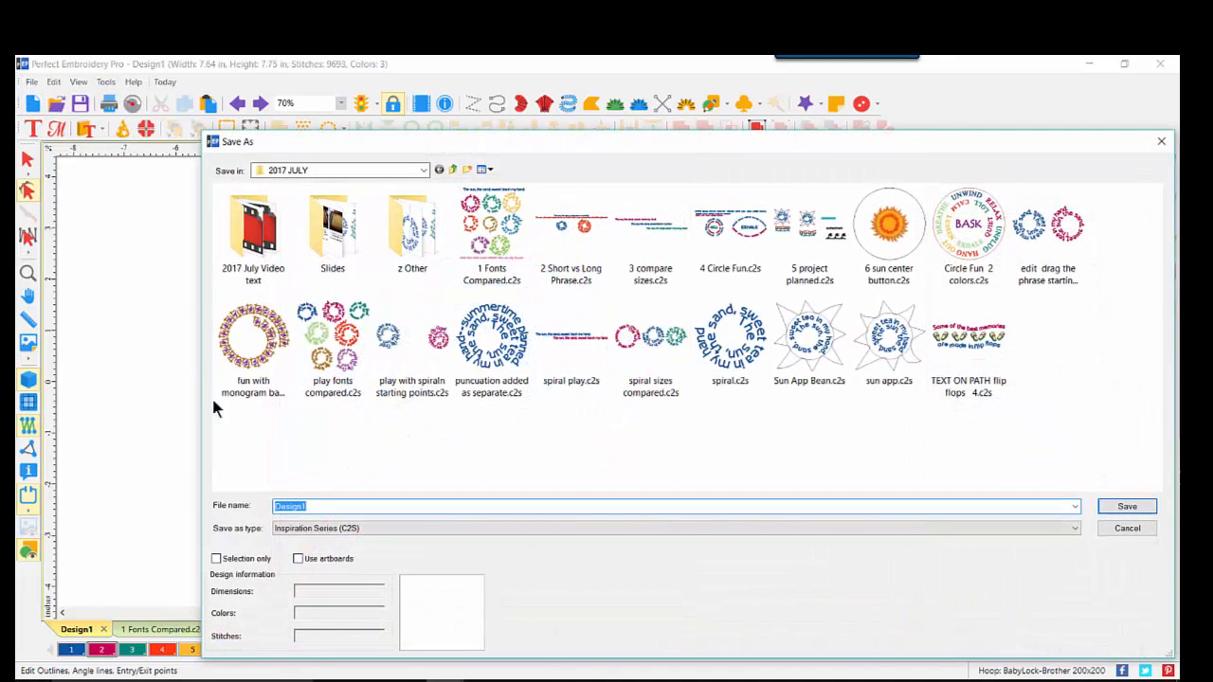
pyautogui.write('sun')
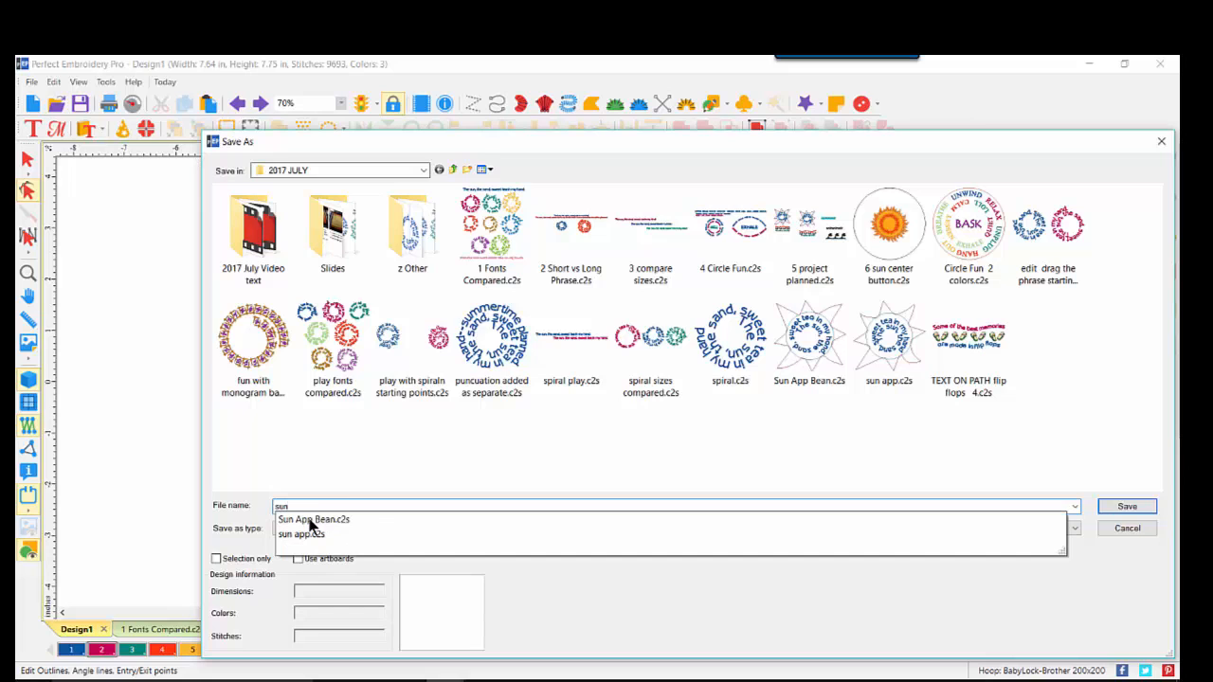
pyautogui.press('Return')
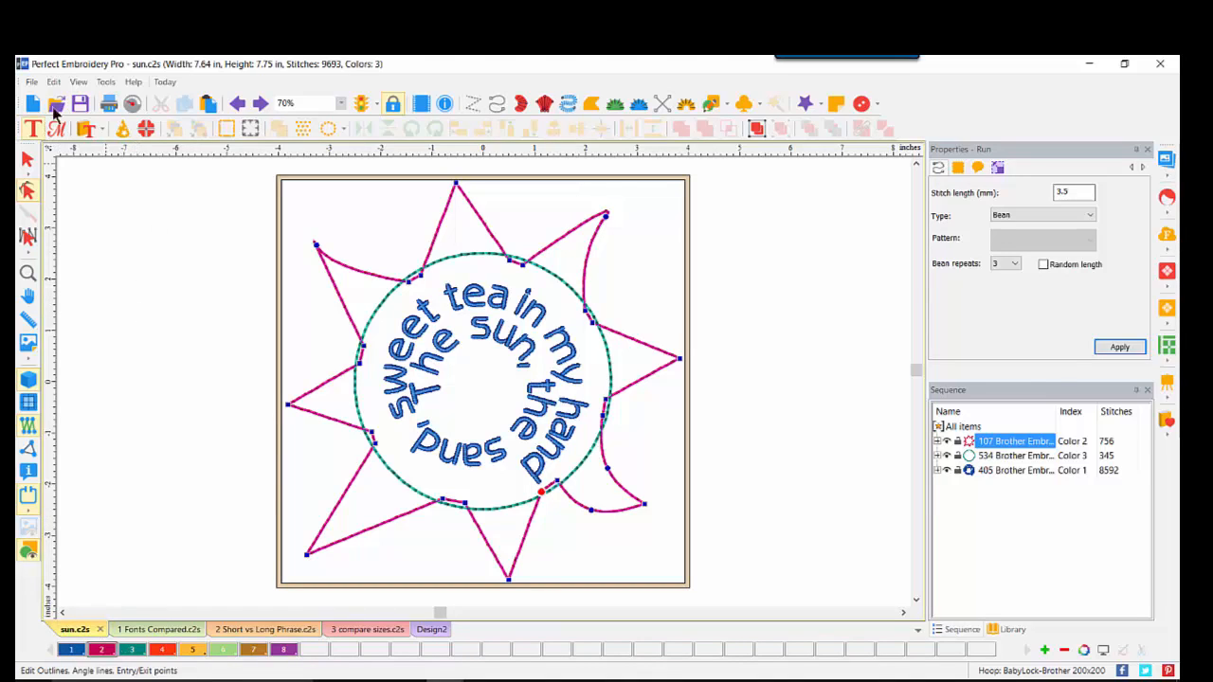
# Save a stitch file copy named sun in Baby Lock/Brother/Bernina (PES v8) format in the 2017 JULY folder
pyautogui.click(32, 83)
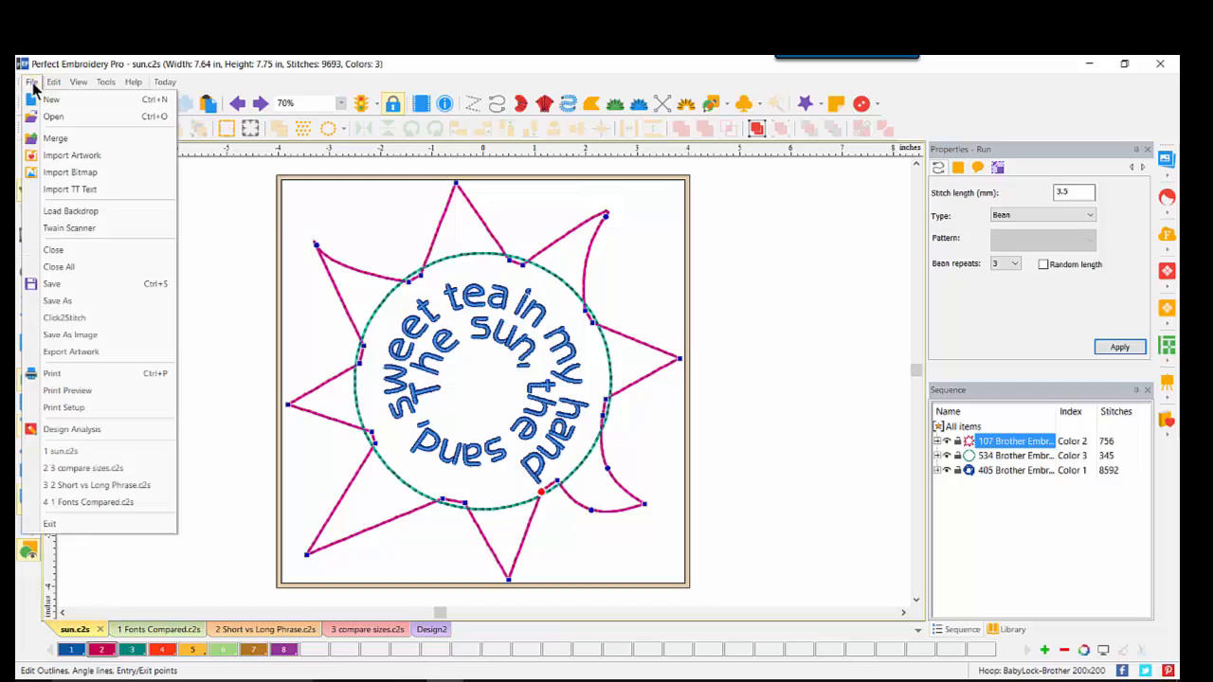
pyautogui.click(57, 301)
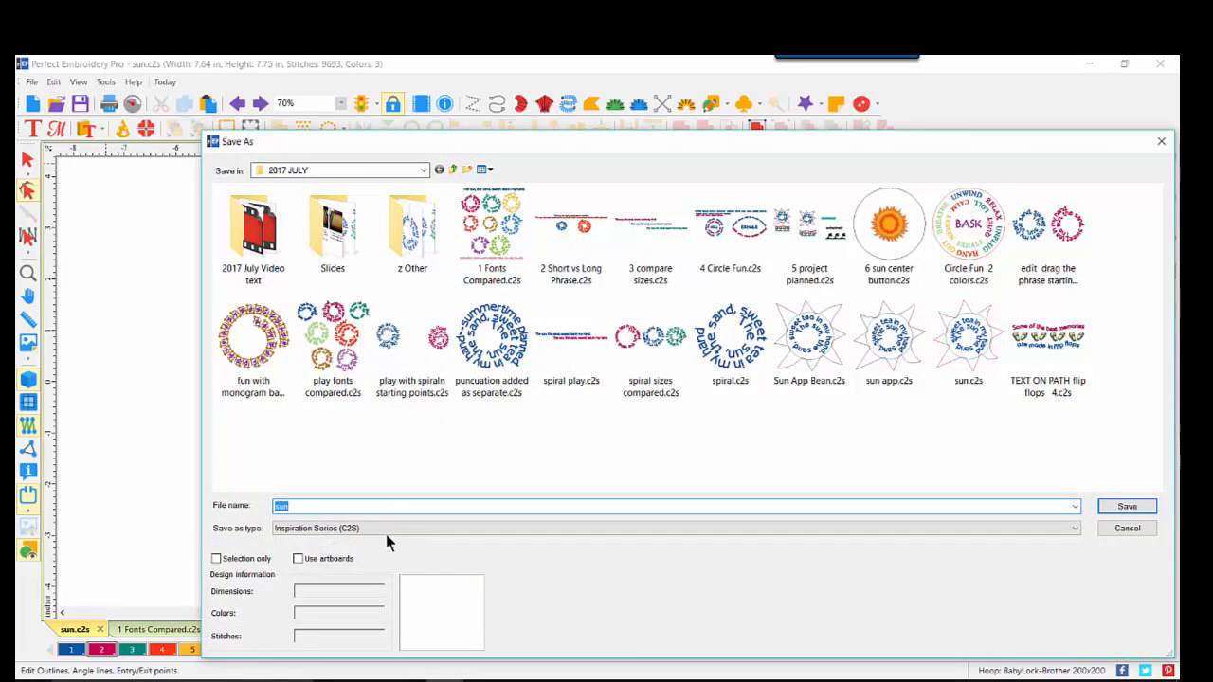
pyautogui.click(387, 529)
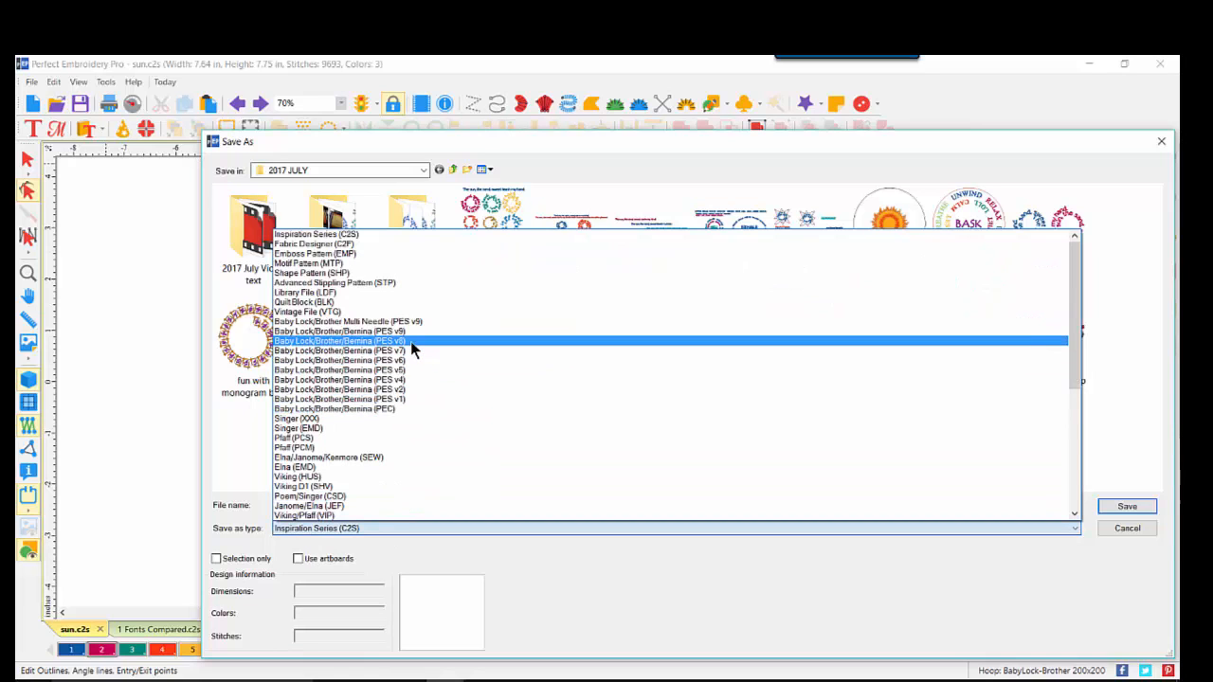
pyautogui.click(411, 341)
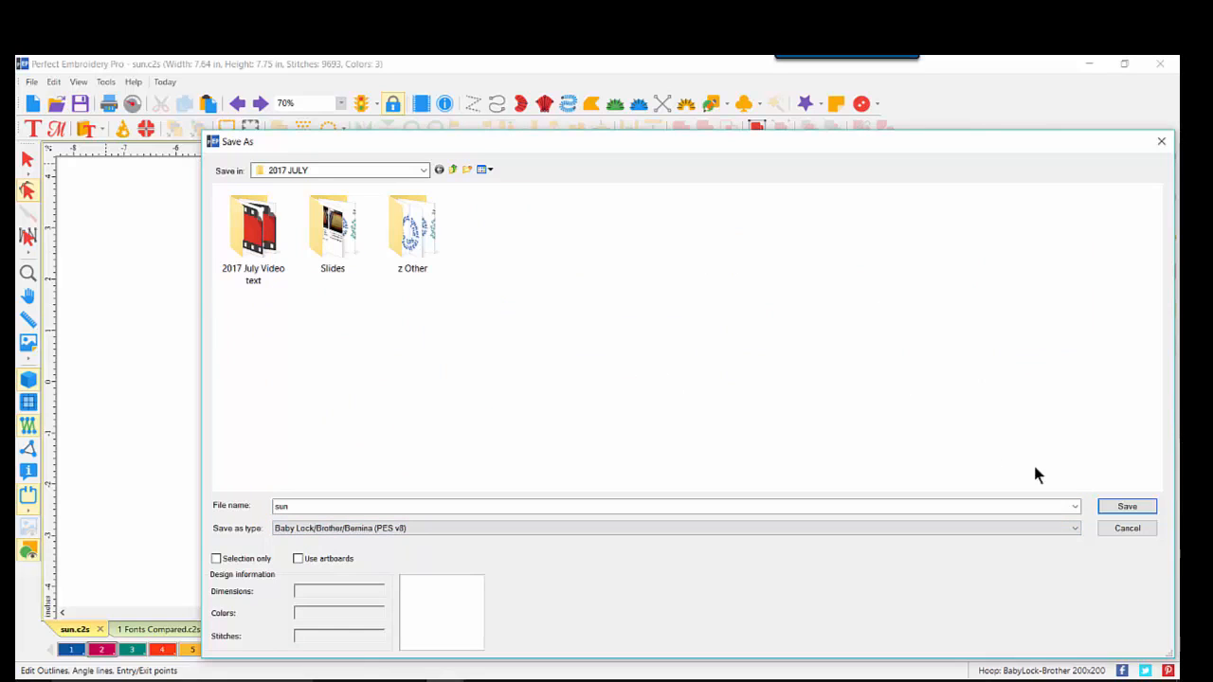
pyautogui.click(1138, 508)
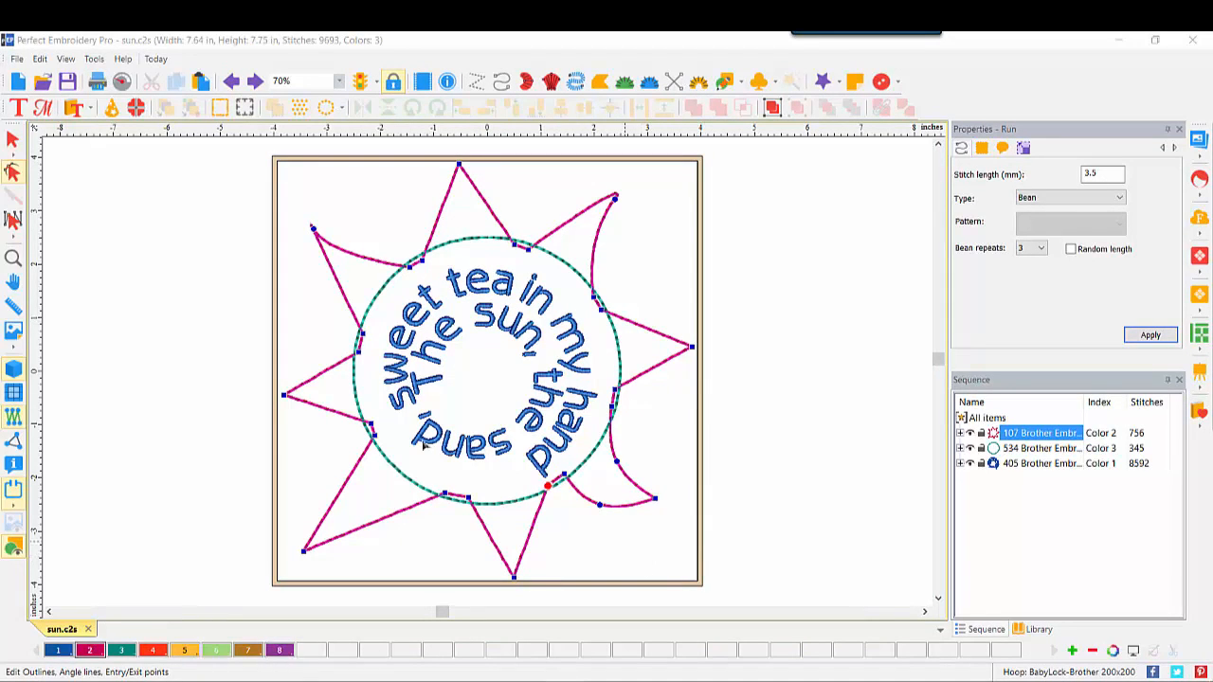
# Create a new blank design and open the Perfect Embroidery Pro Free Designs collection in the Library
pyautogui.click(17, 80)
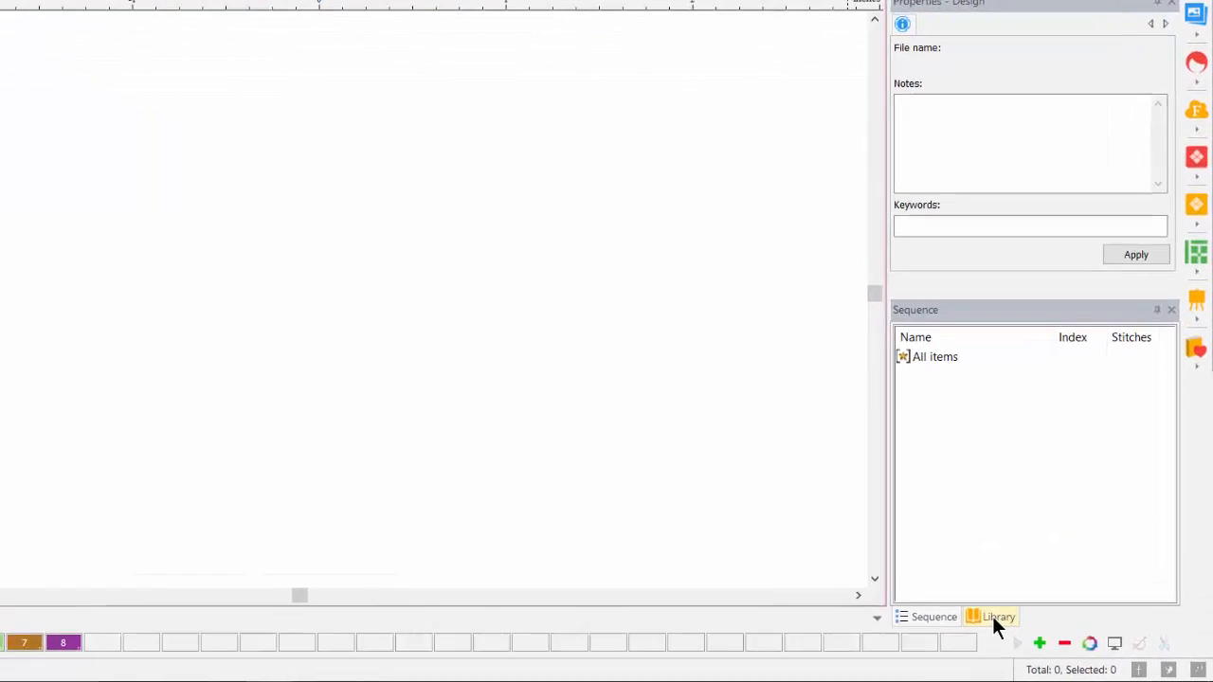
pyautogui.click(1038, 629)
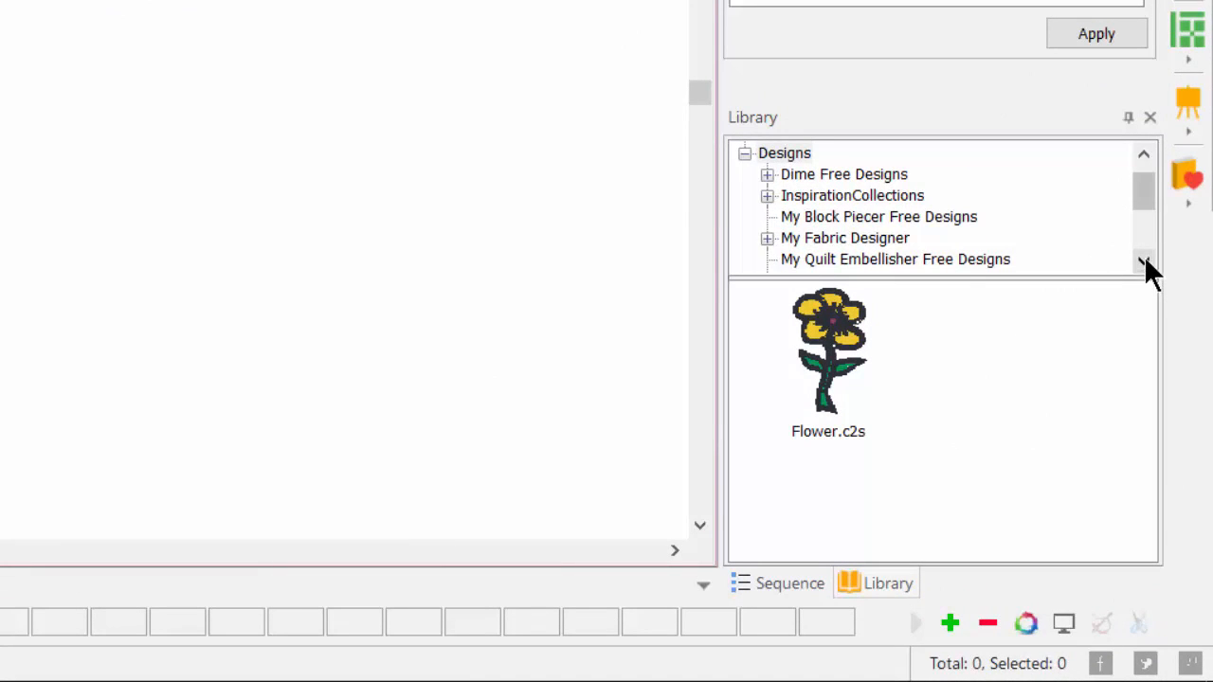
pyautogui.click(1142, 260)
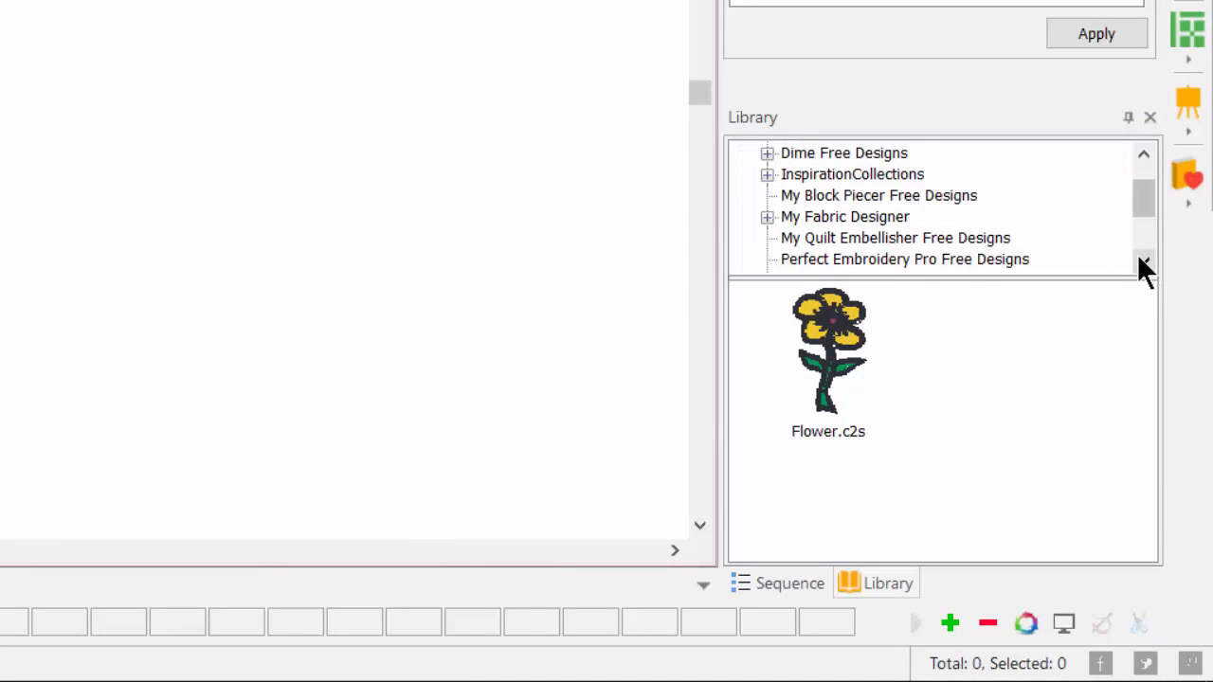
pyautogui.click(1005, 259)
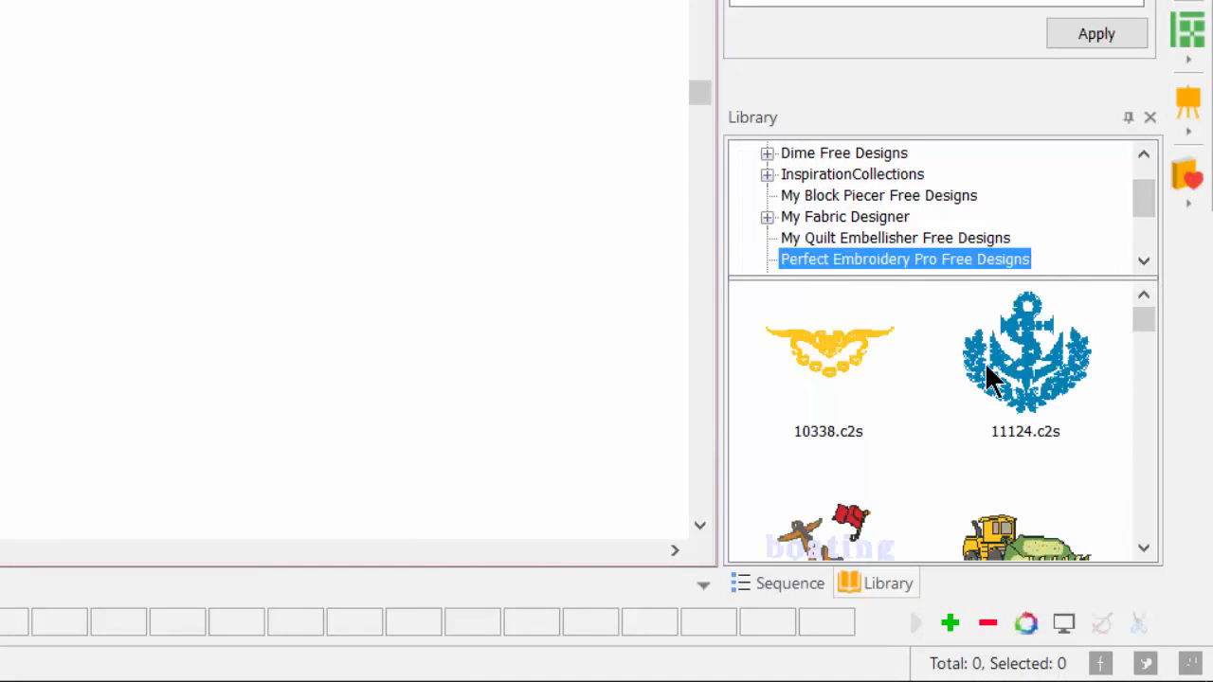
# Show the contents of the free designs collection in a maximized File Explorer window
pyautogui.rightClick(937, 409)
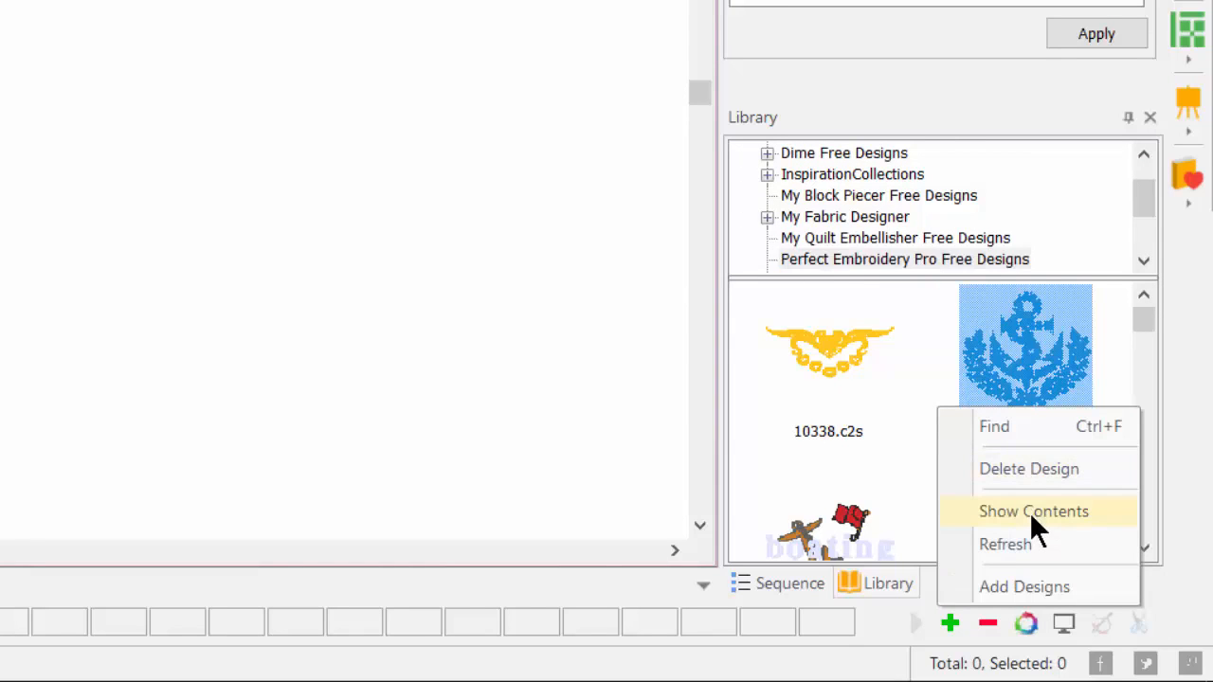
pyautogui.click(1033, 512)
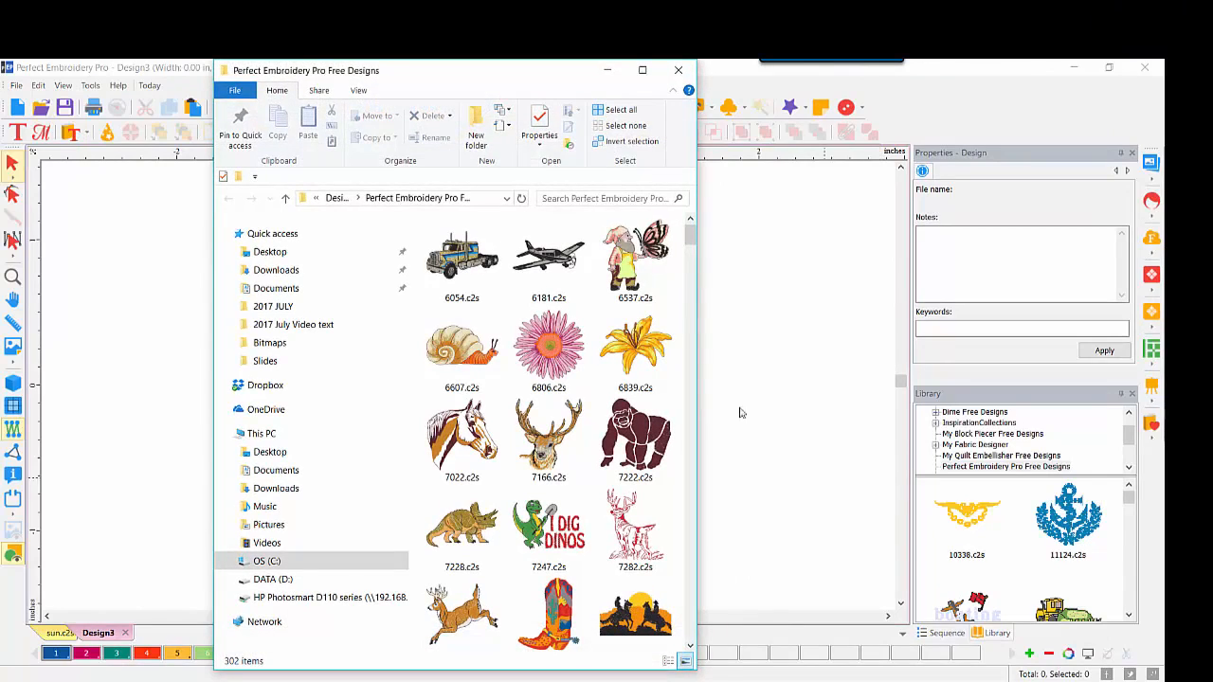
pyautogui.click(643, 70)
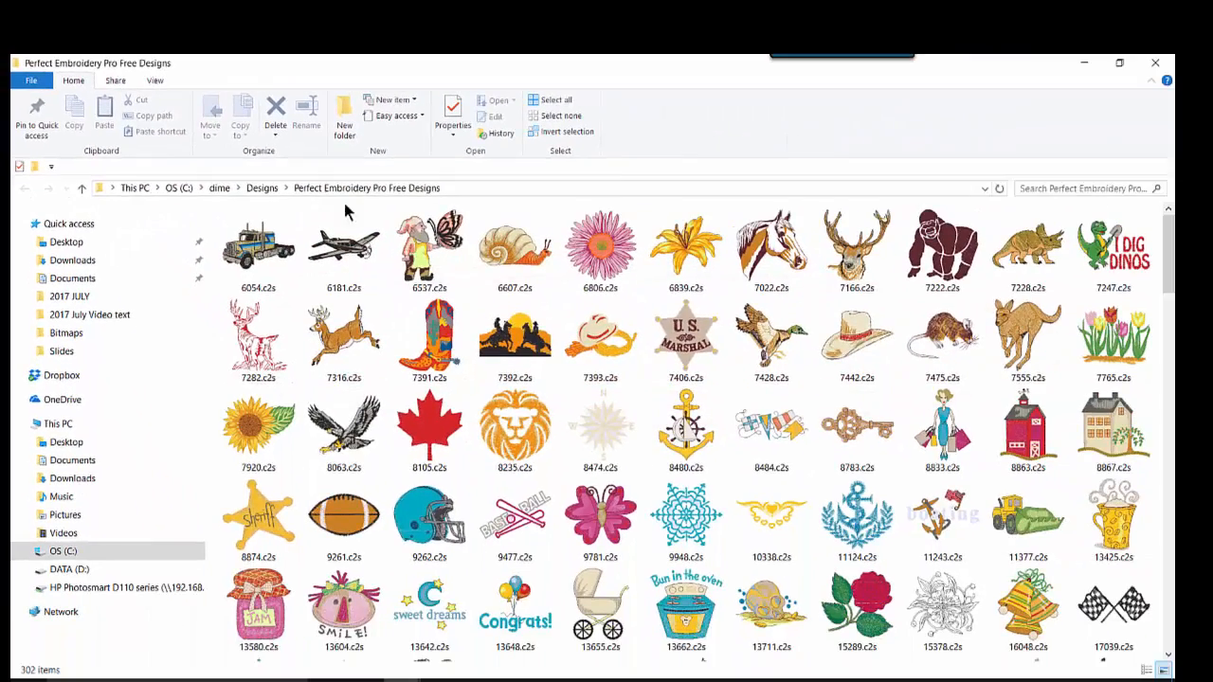
# Find the Hit the Beach flip-flop design 83546.c2s in the free designs folder and open it in Perfect Embroidery Pro
pyautogui.scroll(-15, 1170, 258)
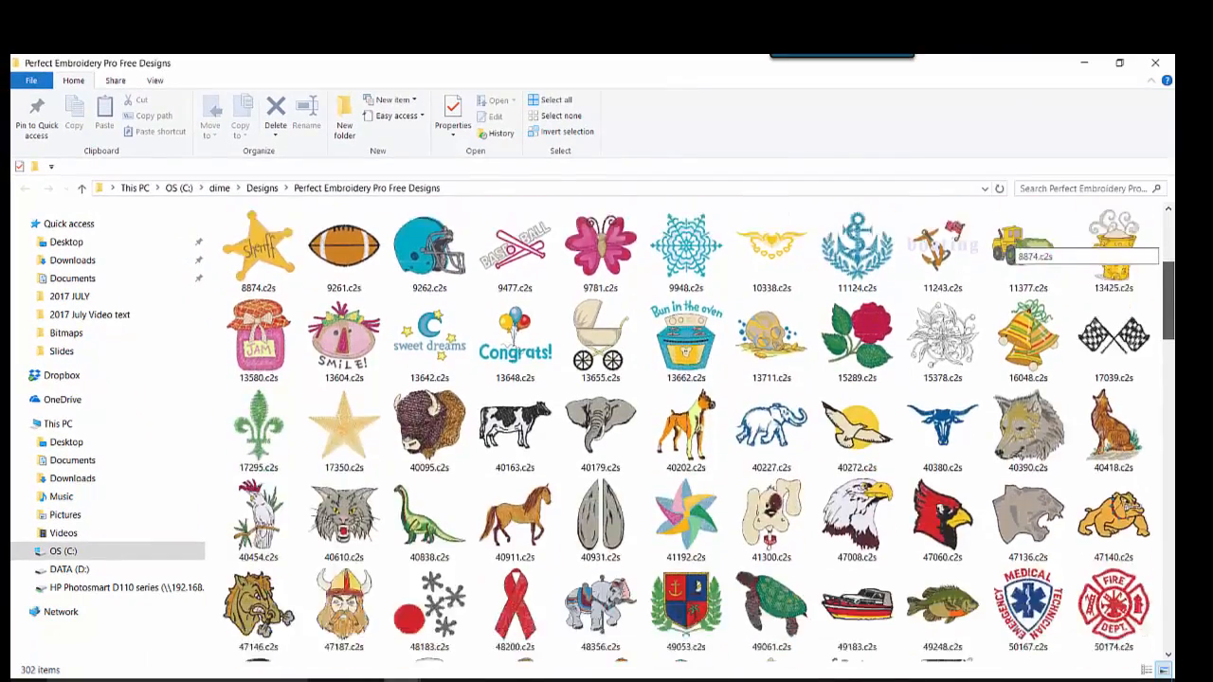
pyautogui.moveTo(1171, 429); pyautogui.dragTo(1172, 557)
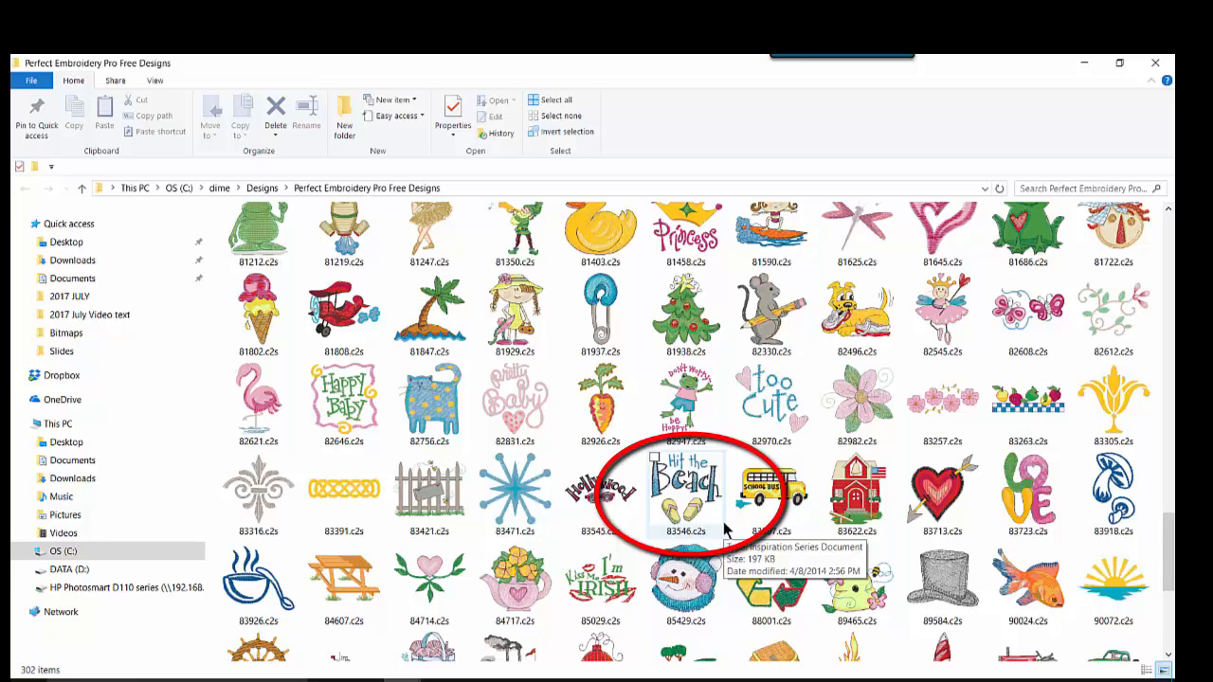
pyautogui.click(699, 504)
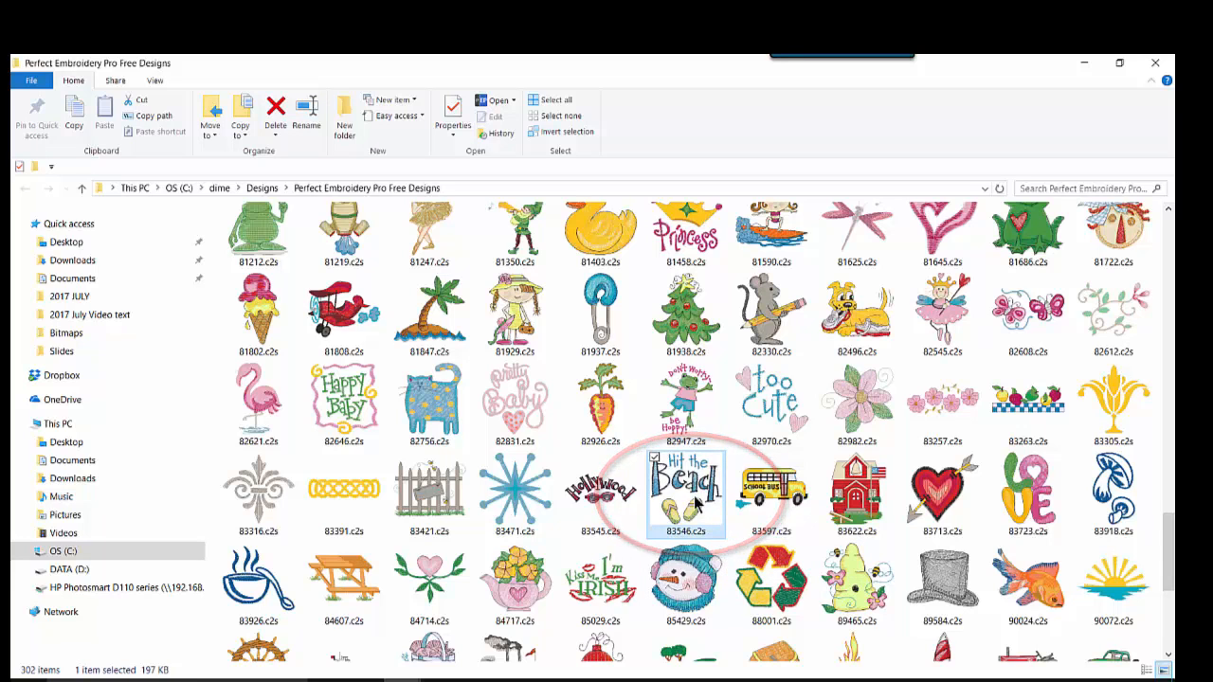
pyautogui.doubleClick(698, 504)
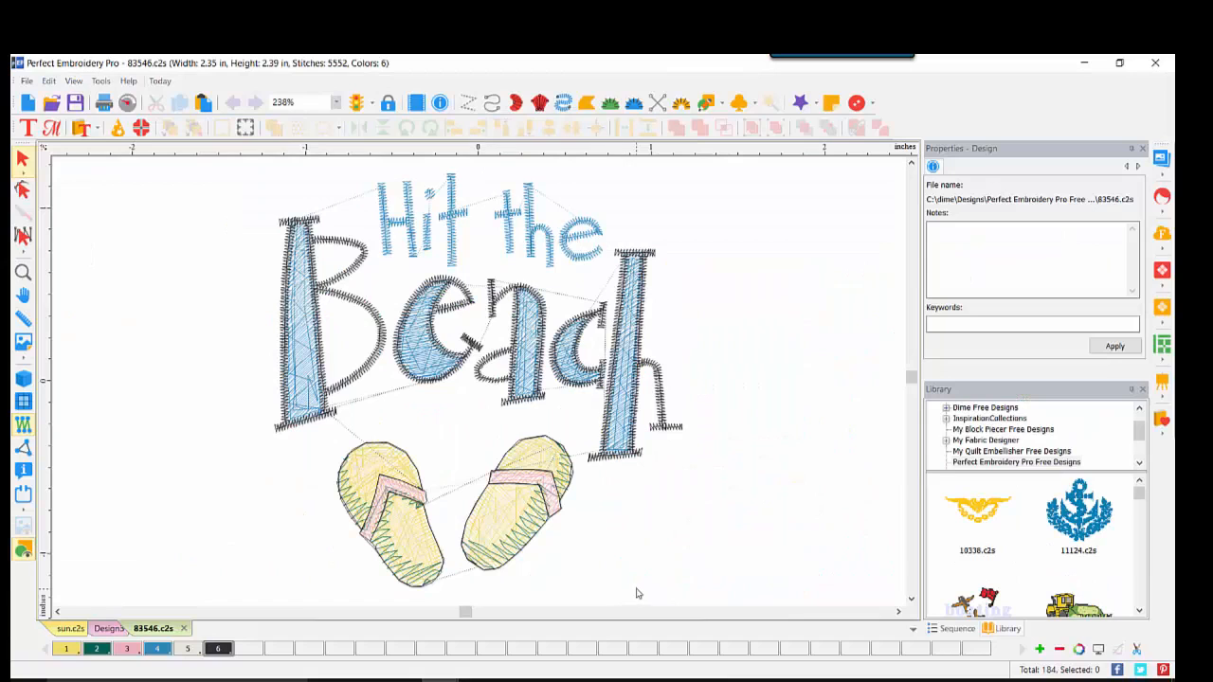
# Copy only the pair of flip-flops from the Hit the Beach design and paste it into a new blank design
pyautogui.moveTo(633, 588); pyautogui.dragTo(317, 523)
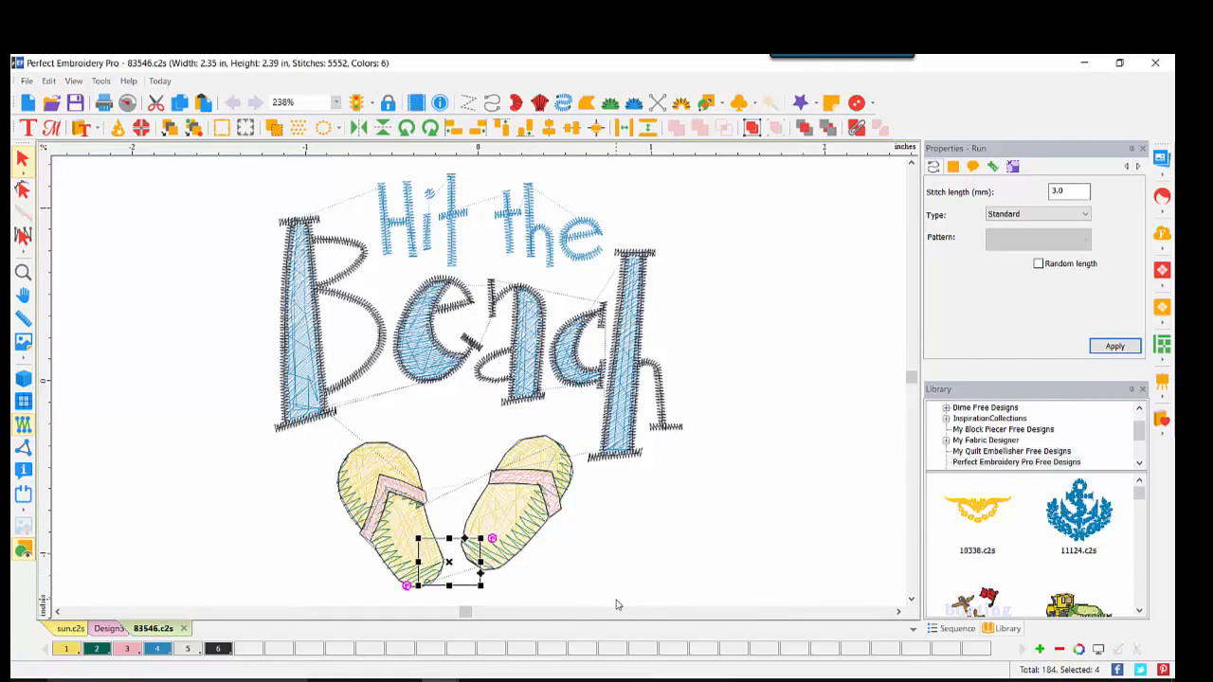
pyautogui.click(616, 605)
pyautogui.moveTo(616, 605); pyautogui.dragTo(298, 434)
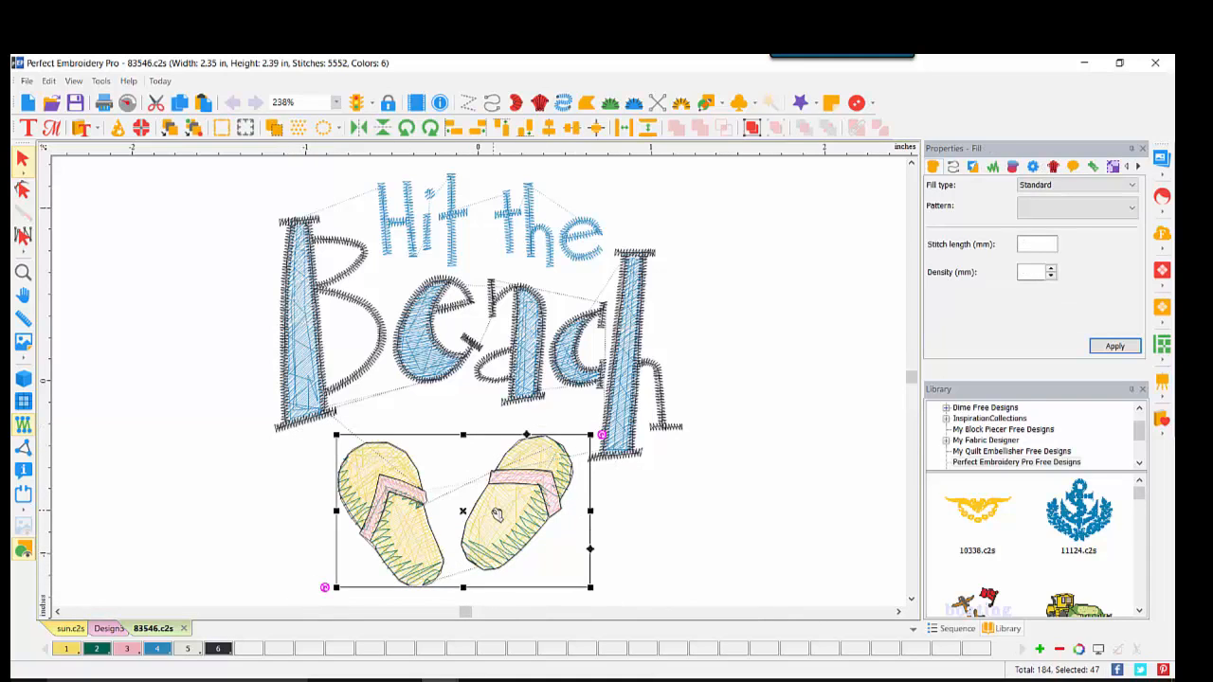
pyautogui.click(177, 104)
pyautogui.click(28, 104)
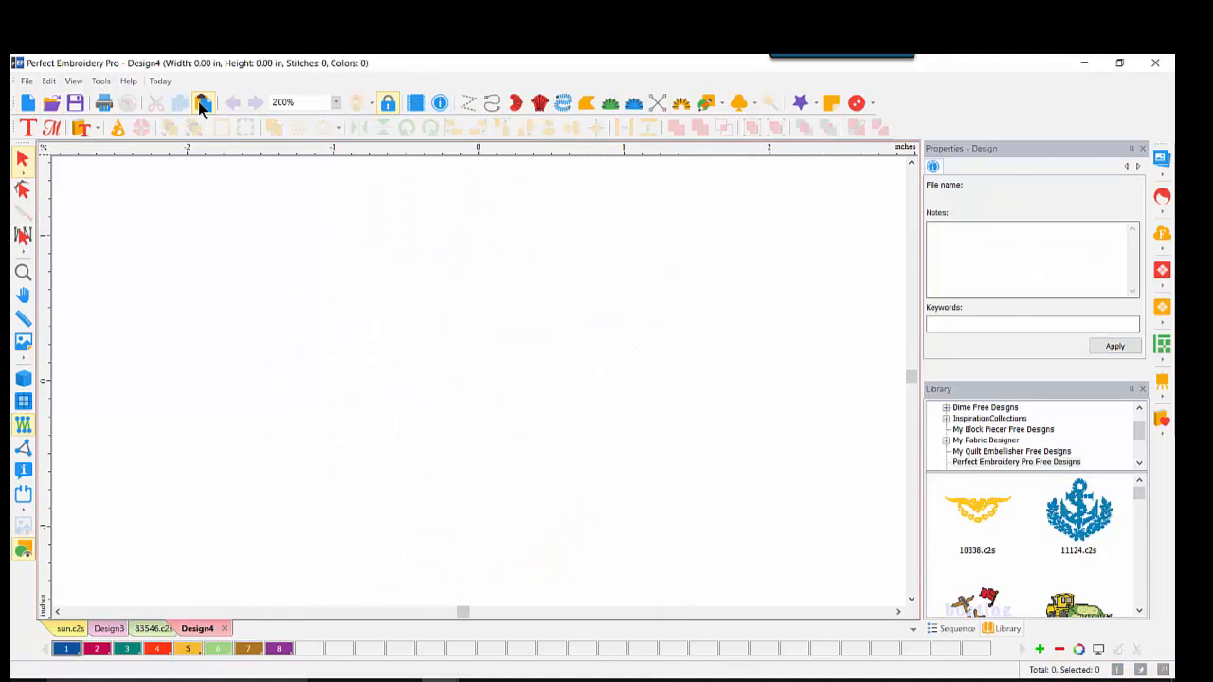
pyautogui.click(202, 104)
pyautogui.click(642, 478)
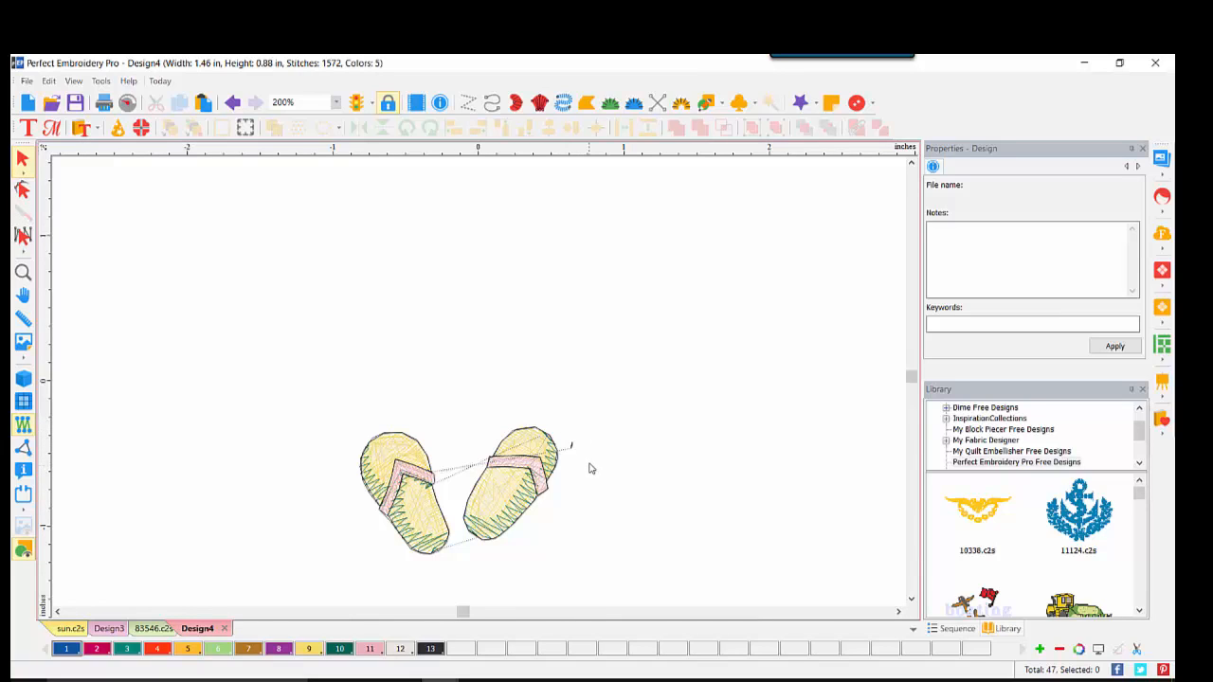
# Delete the stray run stitch beside the right flip-flop, group all remaining flip-flop objects and show the design's sequence
pyautogui.moveTo(590, 469); pyautogui.dragTo(569, 433)
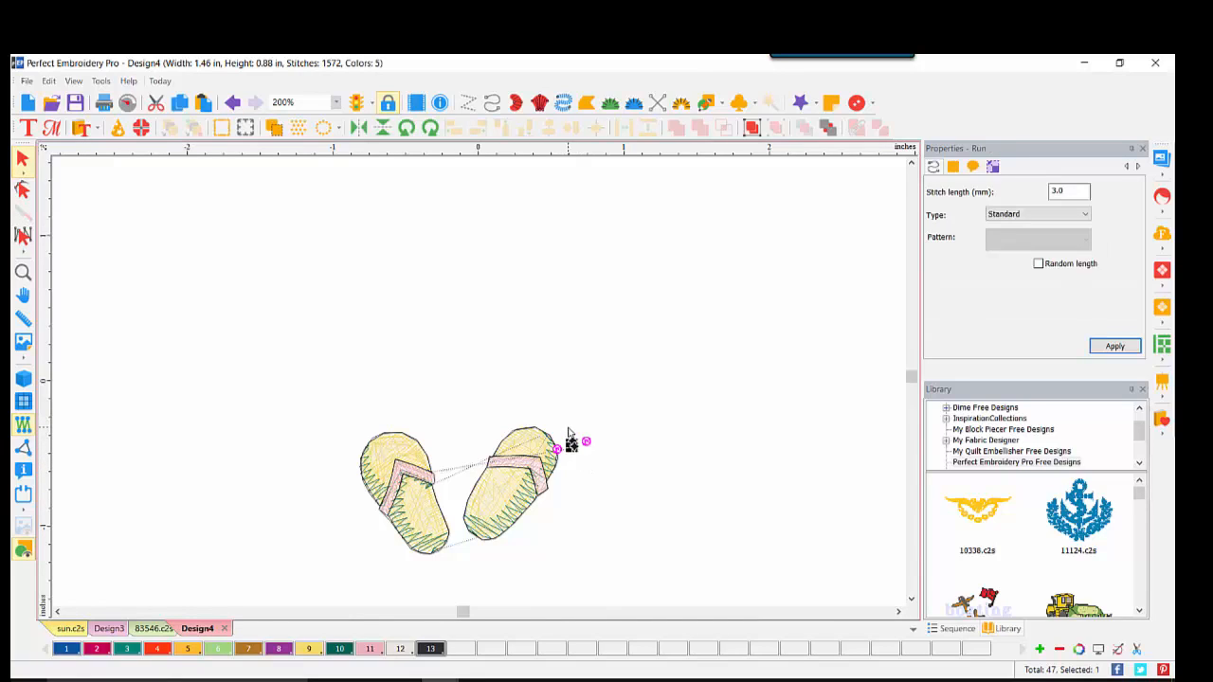
pyautogui.press('Delete')
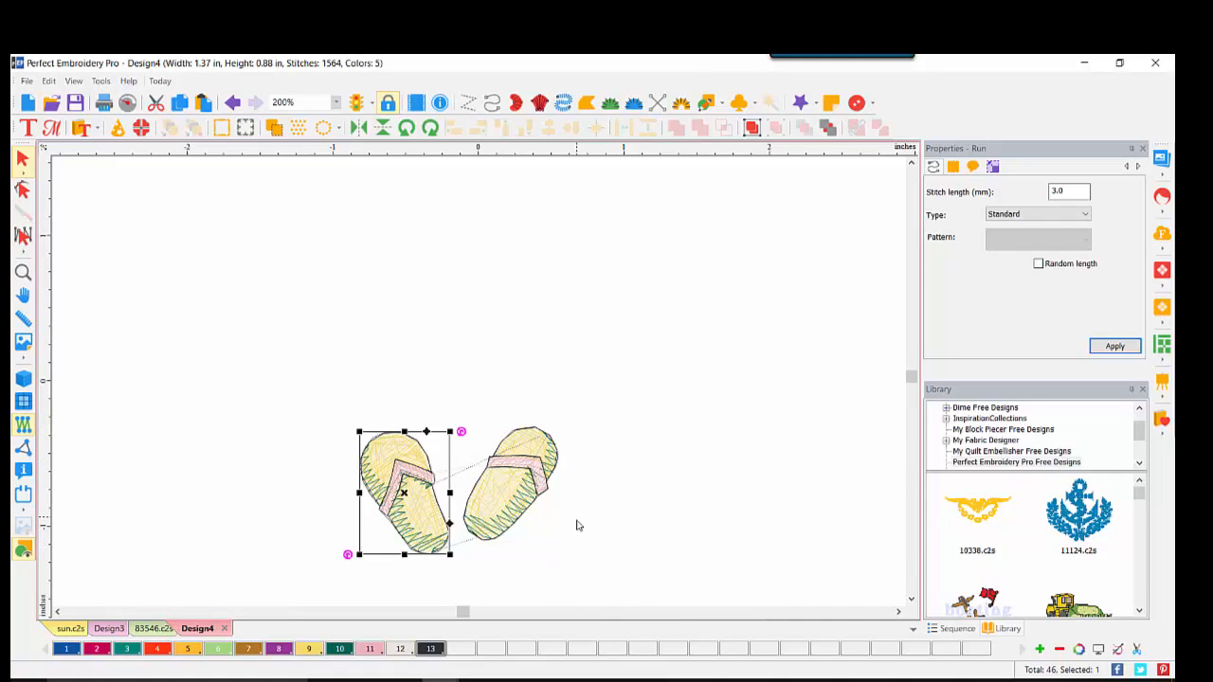
pyautogui.moveTo(284, 355); pyautogui.dragTo(625, 565)
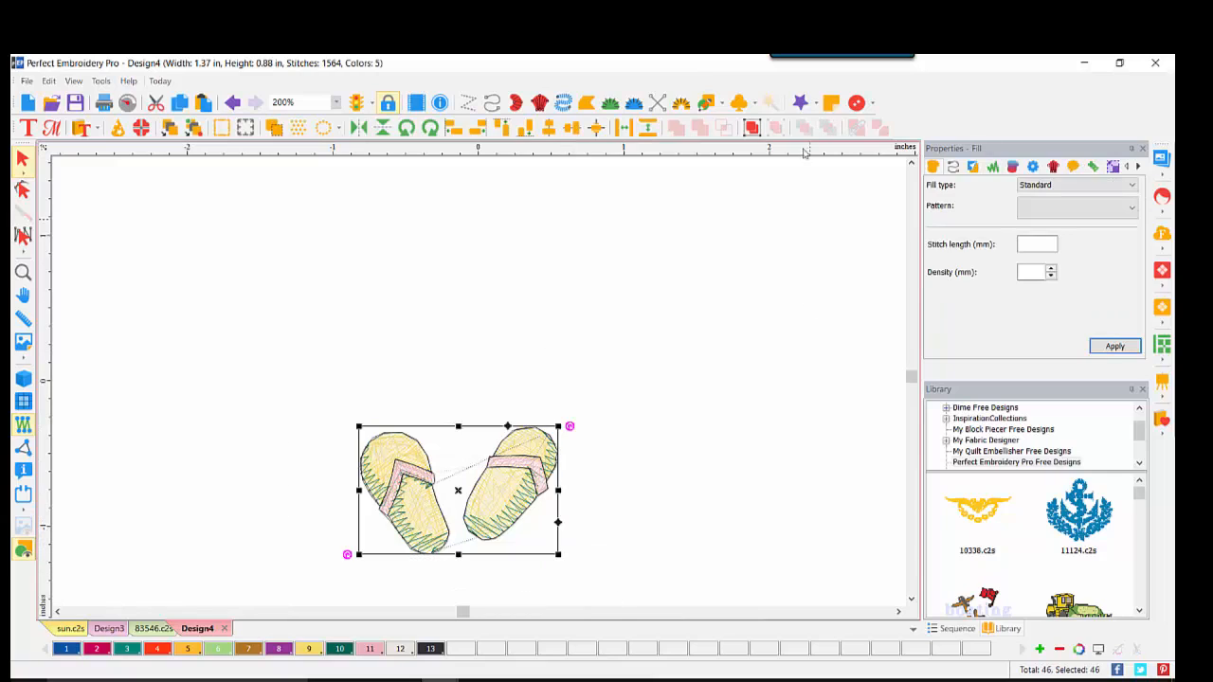
pyautogui.click(754, 130)
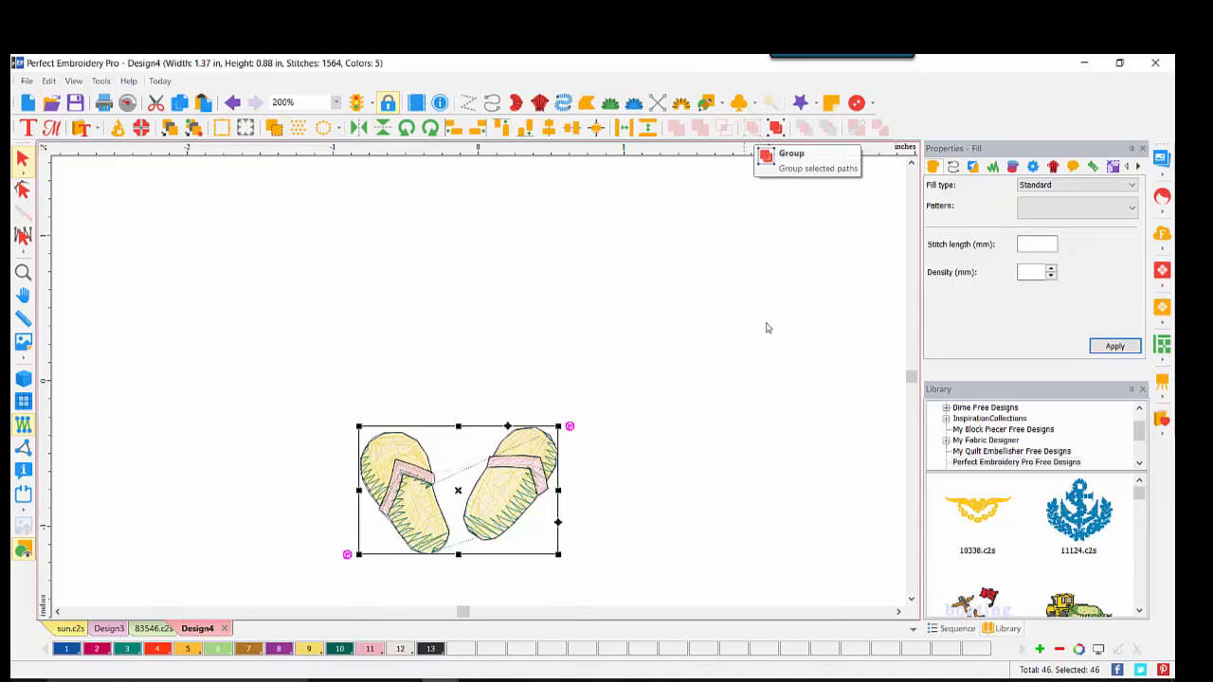
pyautogui.click(958, 629)
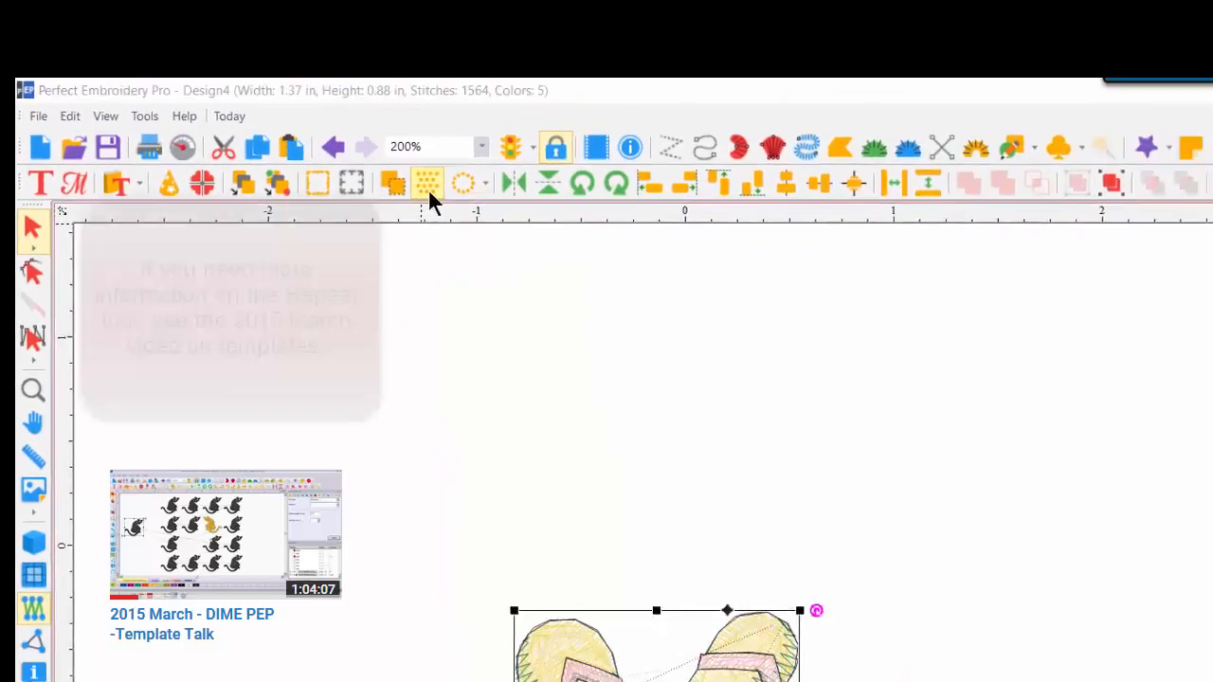
# Start a Repeat of the flip-flop group with 4 across and 1 down
pyautogui.click(625, 271)
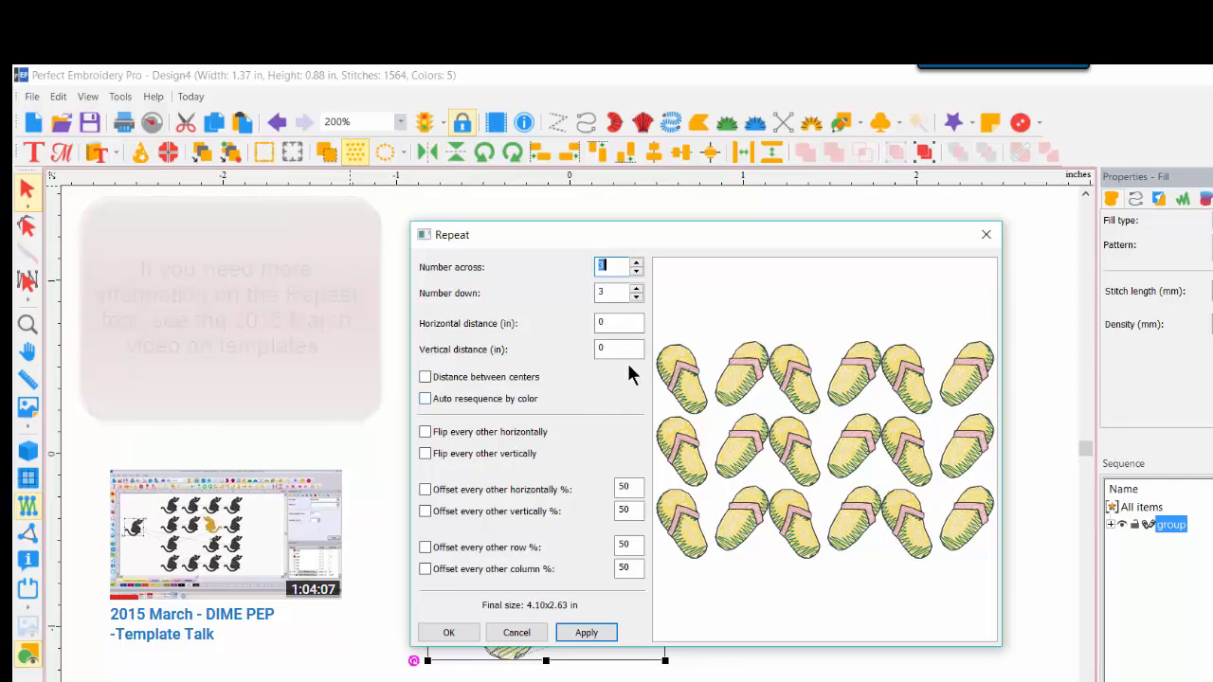
pyautogui.click(638, 264)
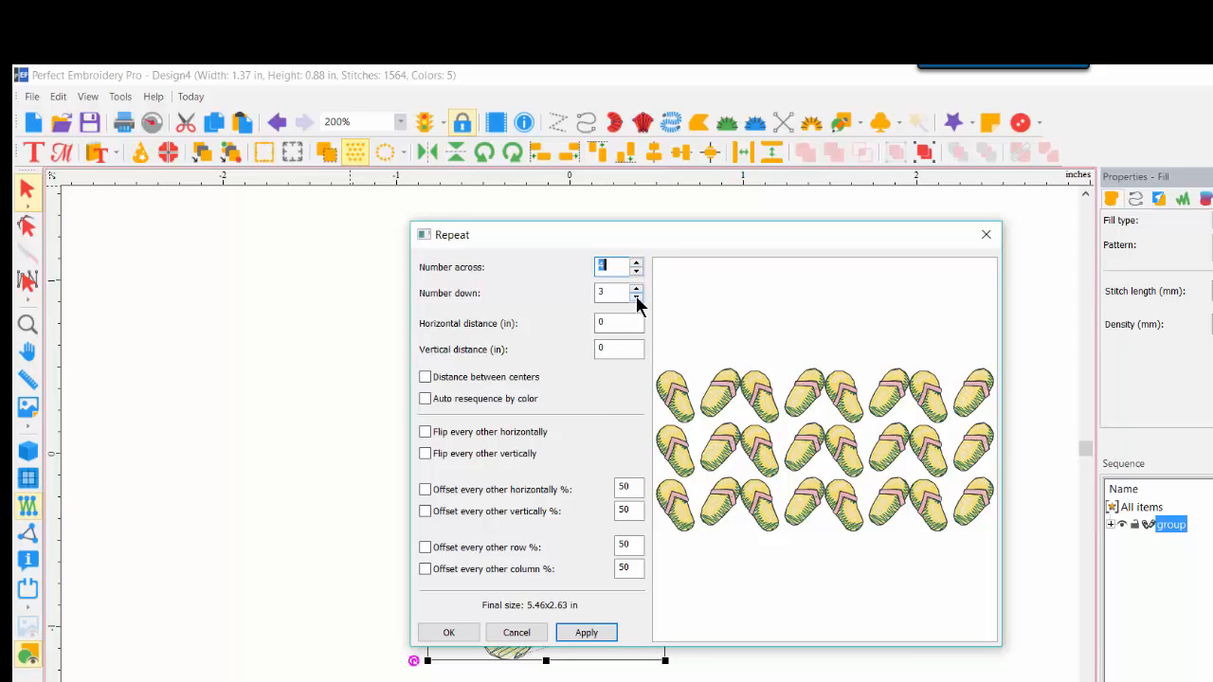
pyautogui.click(636, 296)
pyautogui.click(636, 296)
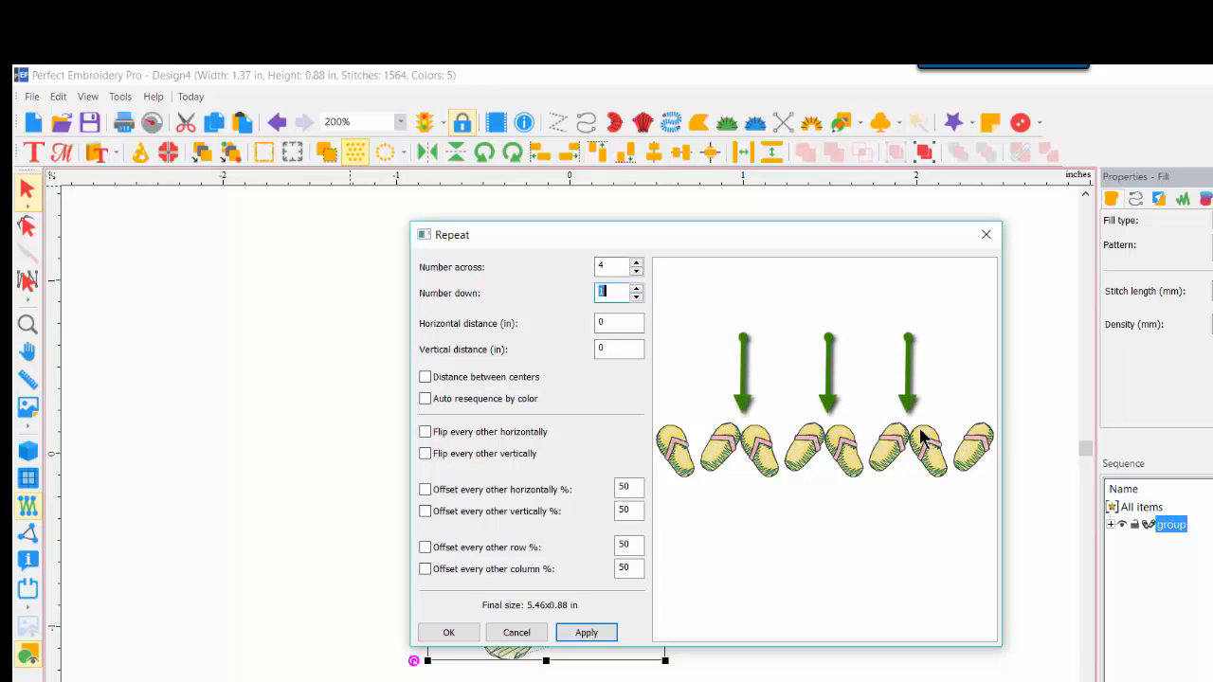
# Repeat the flip-flop pair four across with 1.75 in horizontal and 0 vertical distance between centers, and group the copies
pyautogui.click(425, 377)
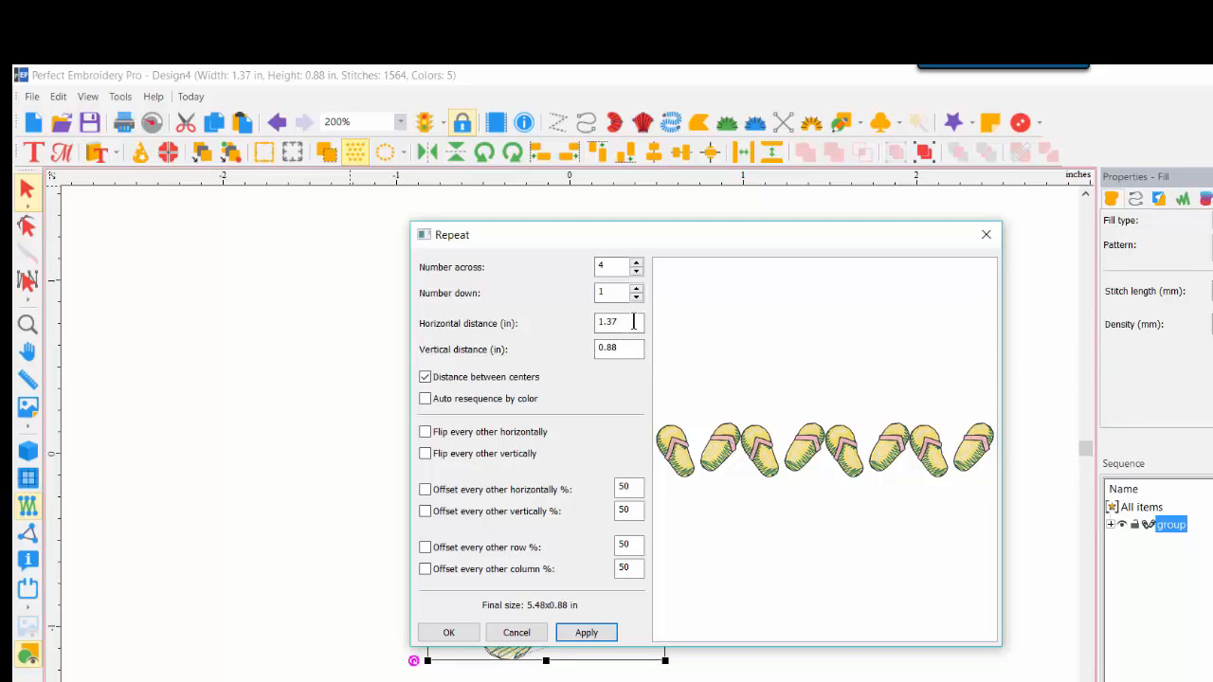
pyautogui.moveTo(633, 322); pyautogui.dragTo(567, 325)
pyautogui.write('1')
pyautogui.press('Tab')
pyautogui.write('0')
pyautogui.click(607, 635)
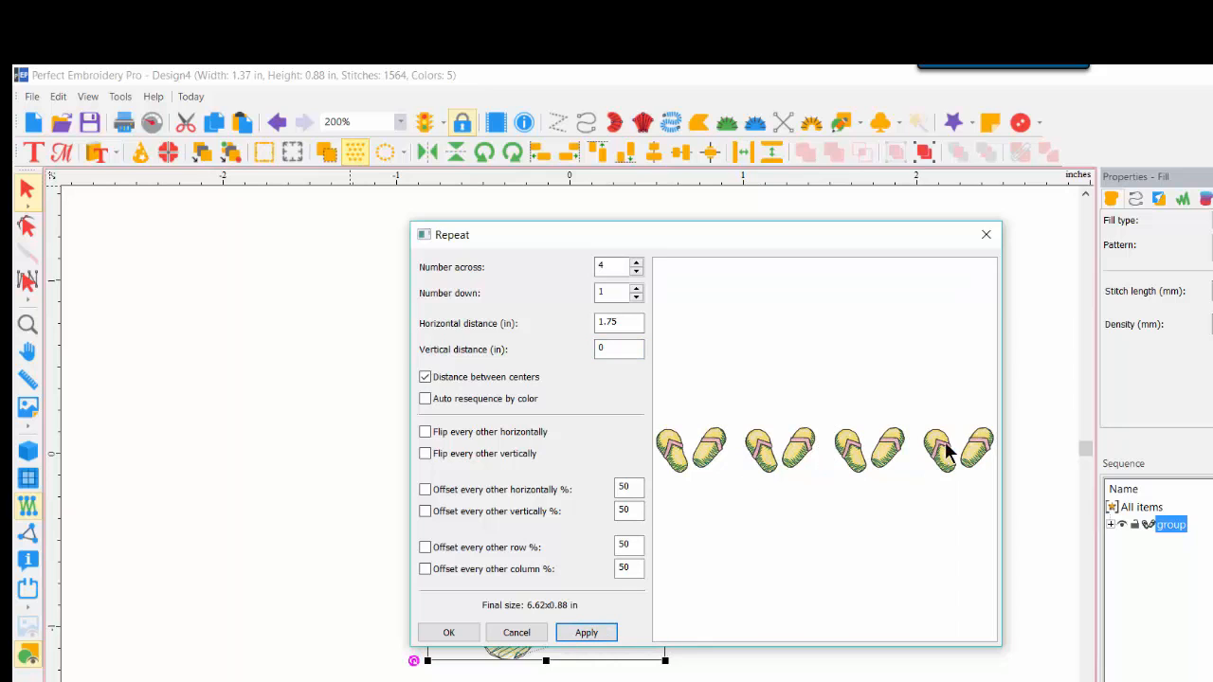
pyautogui.click(448, 632)
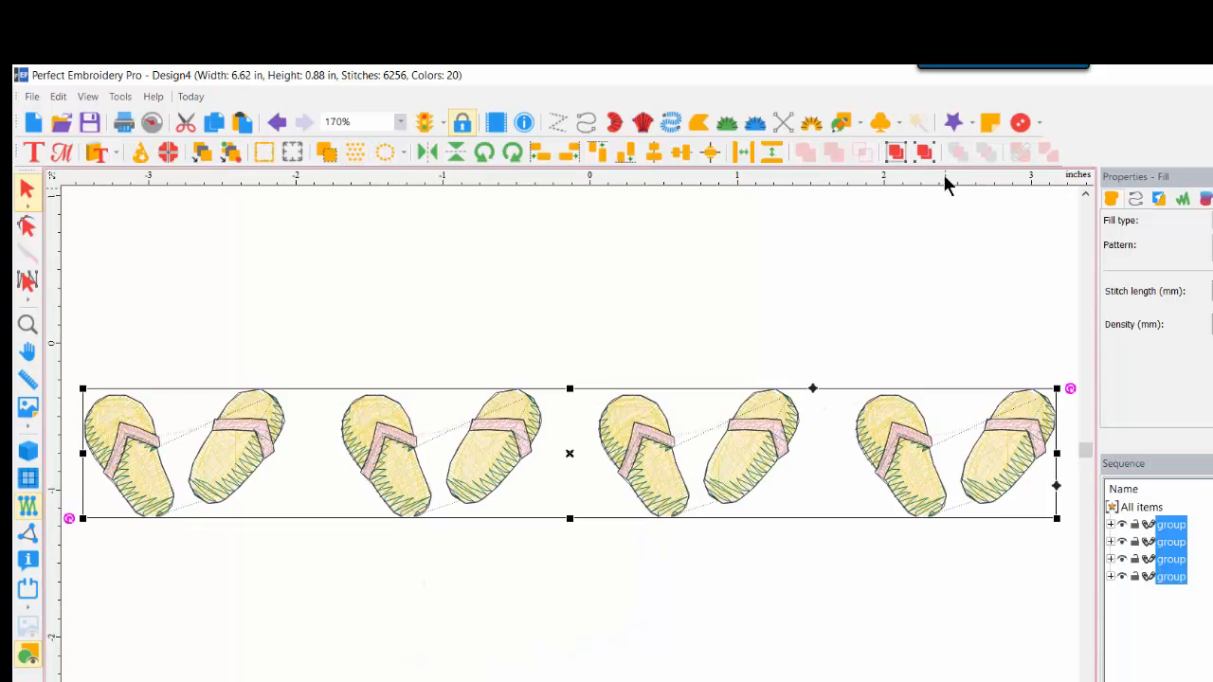
pyautogui.click(895, 154)
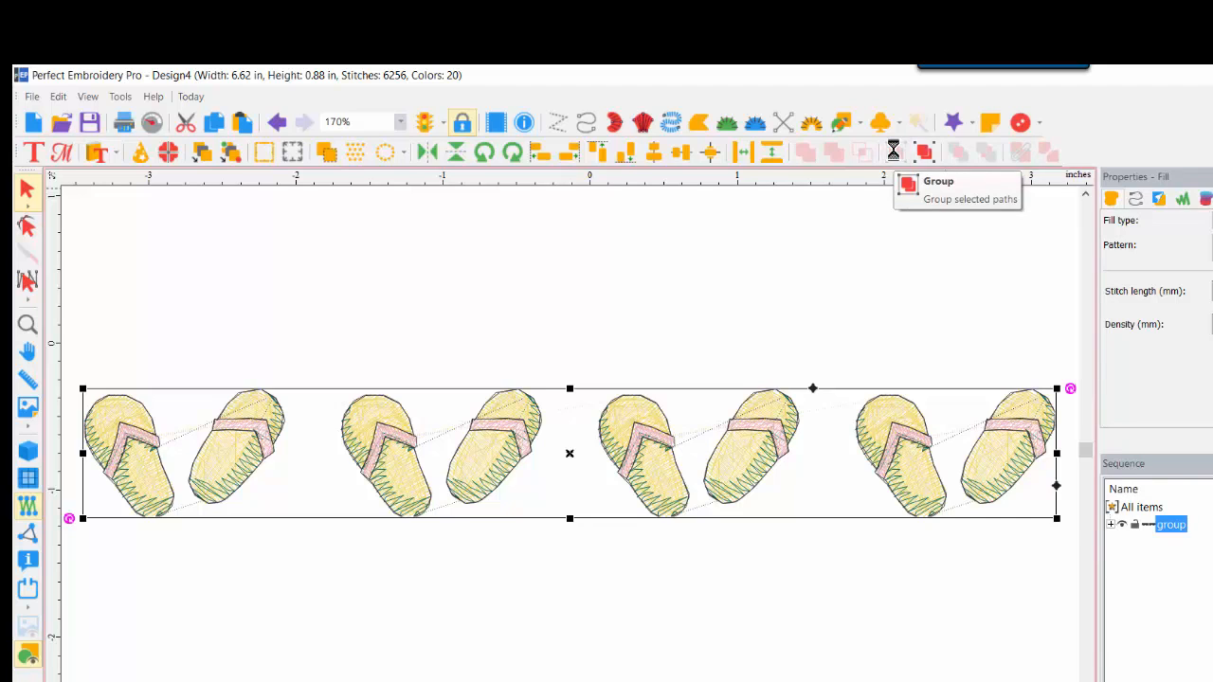
pyautogui.click(206, 311)
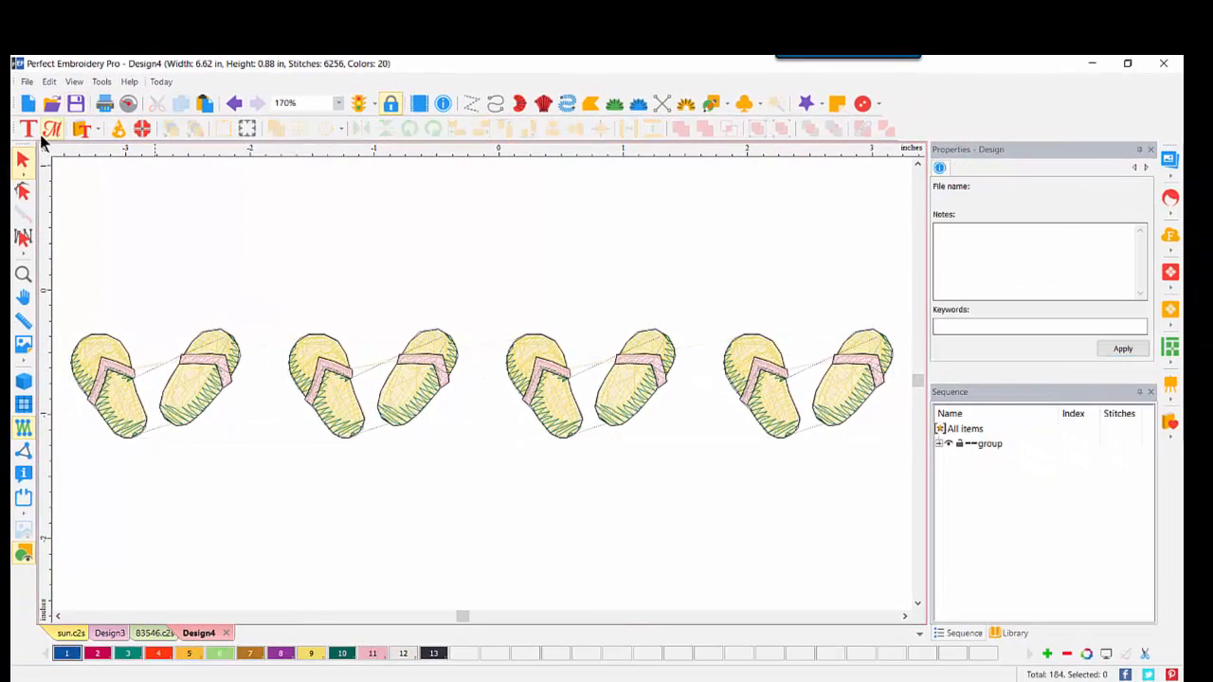
# Add the text "Some of the best memories" above the flip-flop row in the Bauhaus font
pyautogui.click(28, 129)
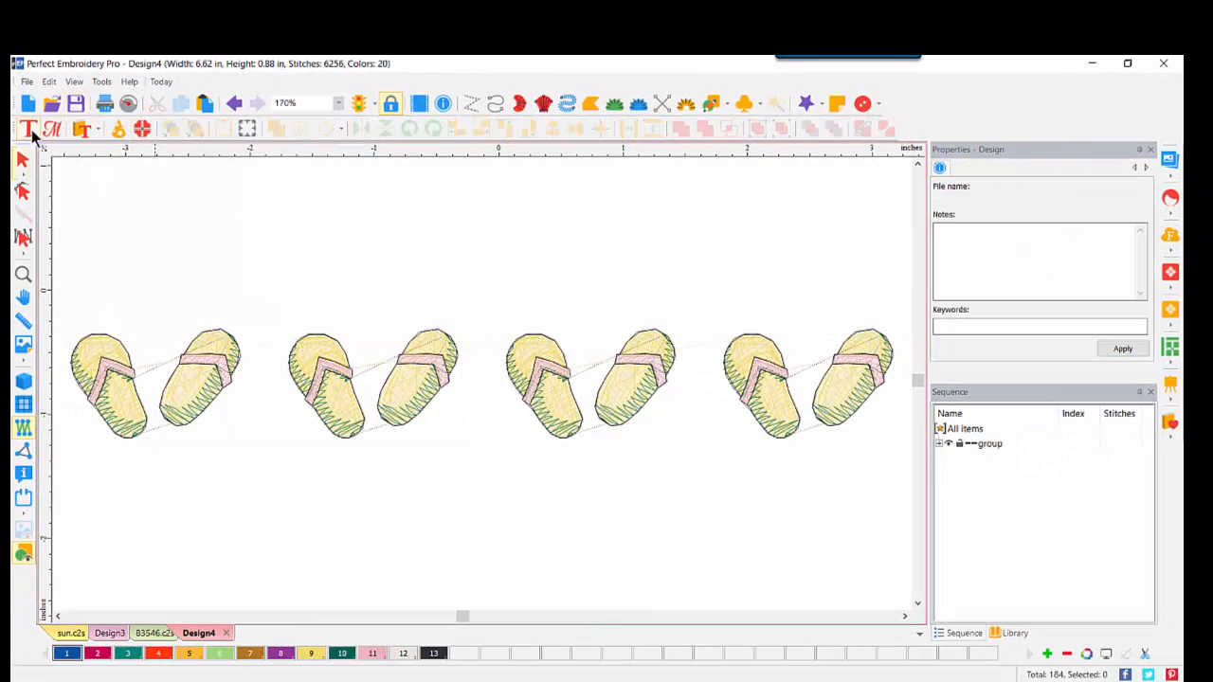
pyautogui.click(187, 296)
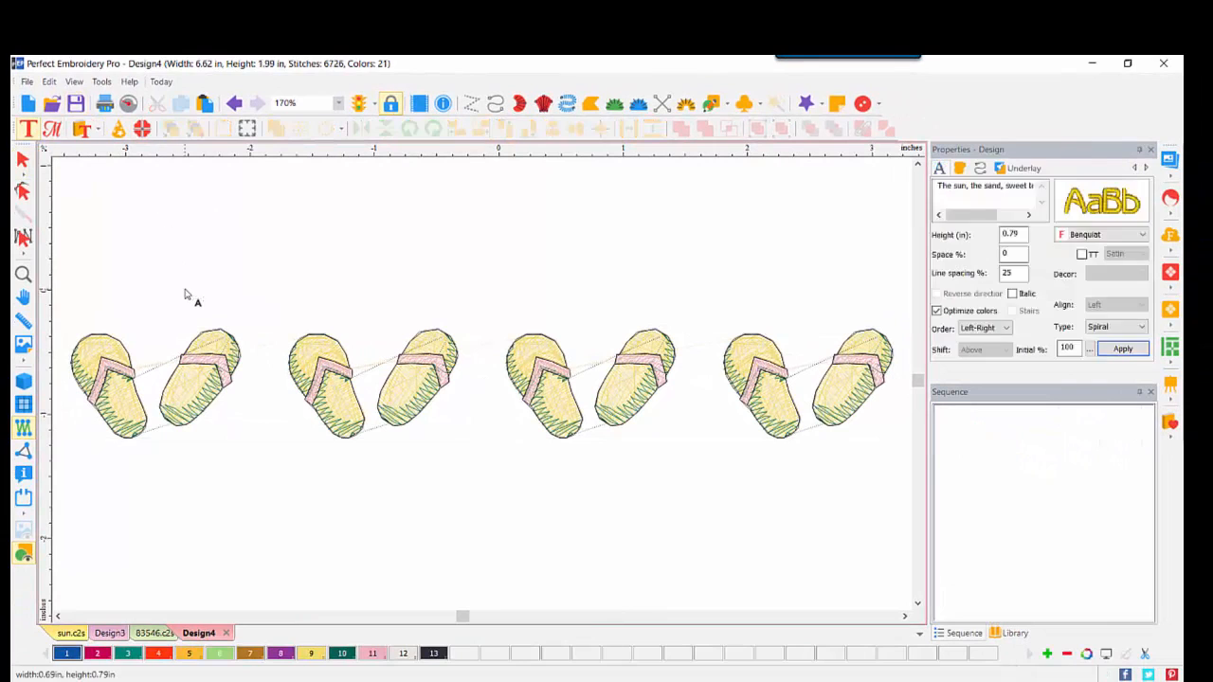
pyautogui.doubleClick(953, 186)
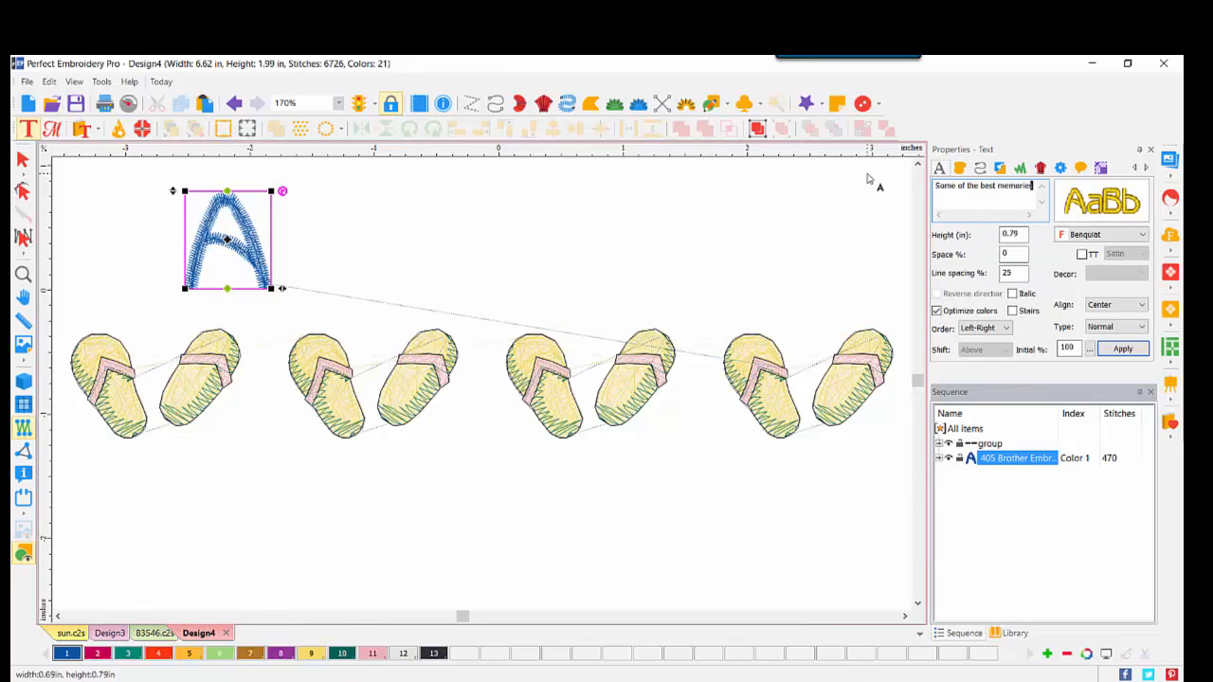
pyautogui.click(1103, 207)
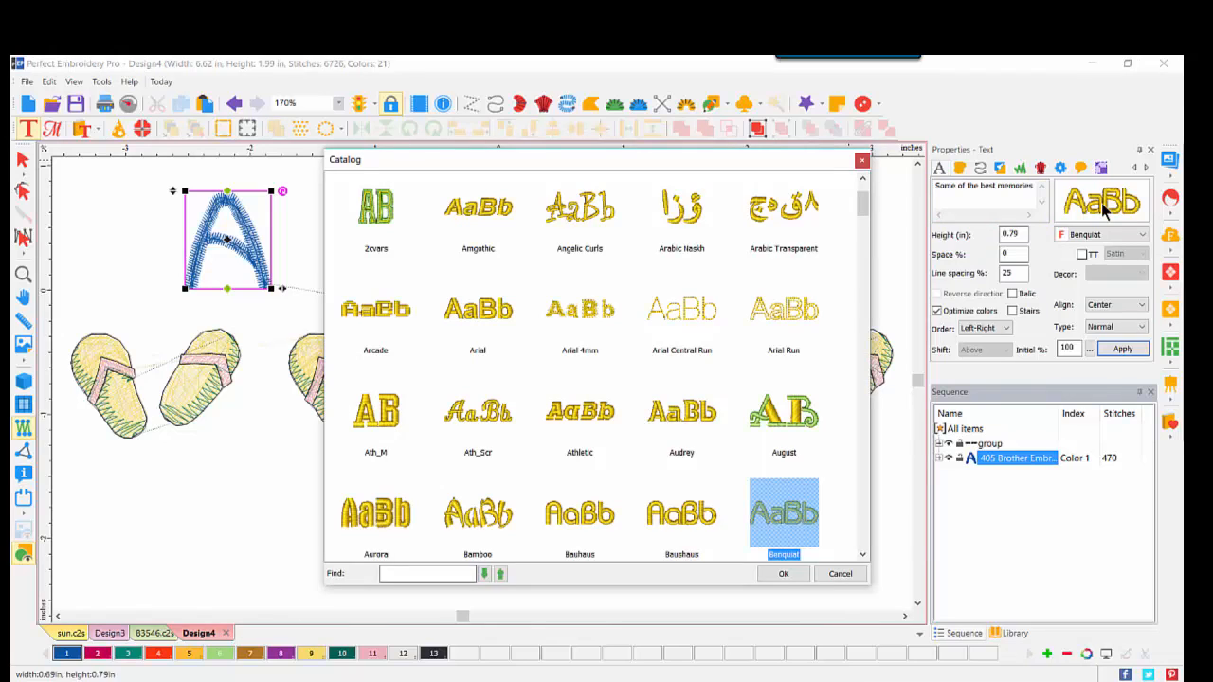
pyautogui.doubleClick(598, 517)
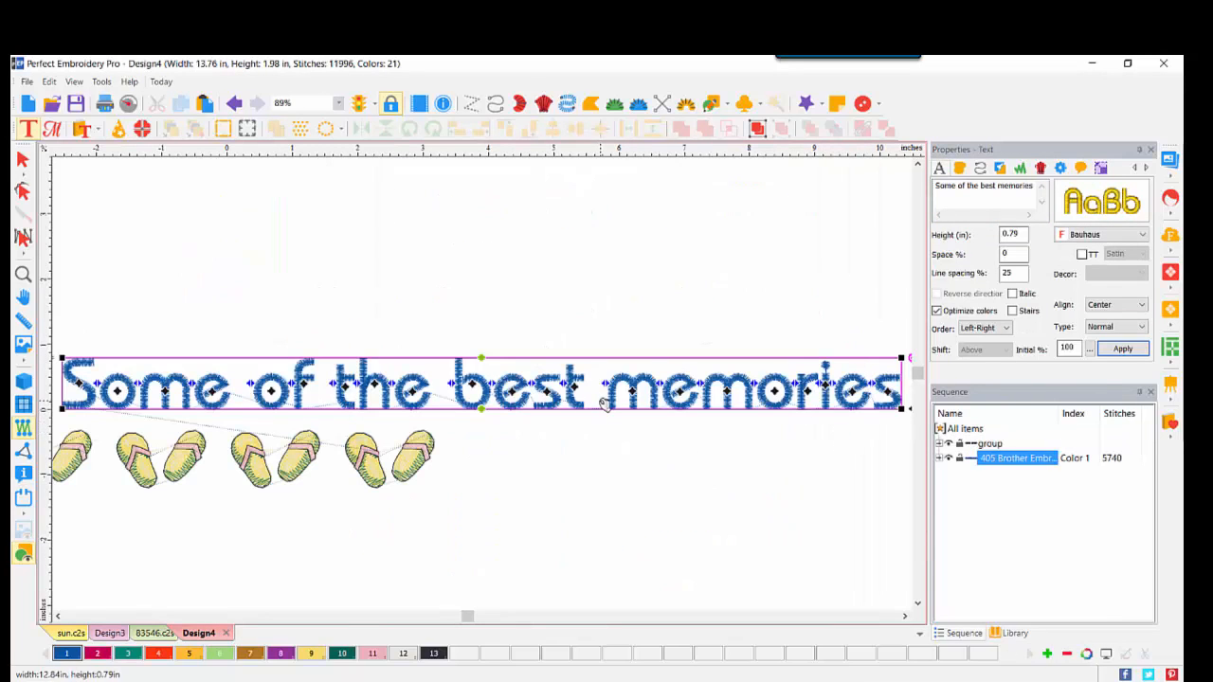
# Scale the text down proportionally until it ends level with the flip-flop row, and move it closer above the row
pyautogui.click(24, 163)
pyautogui.click(743, 389)
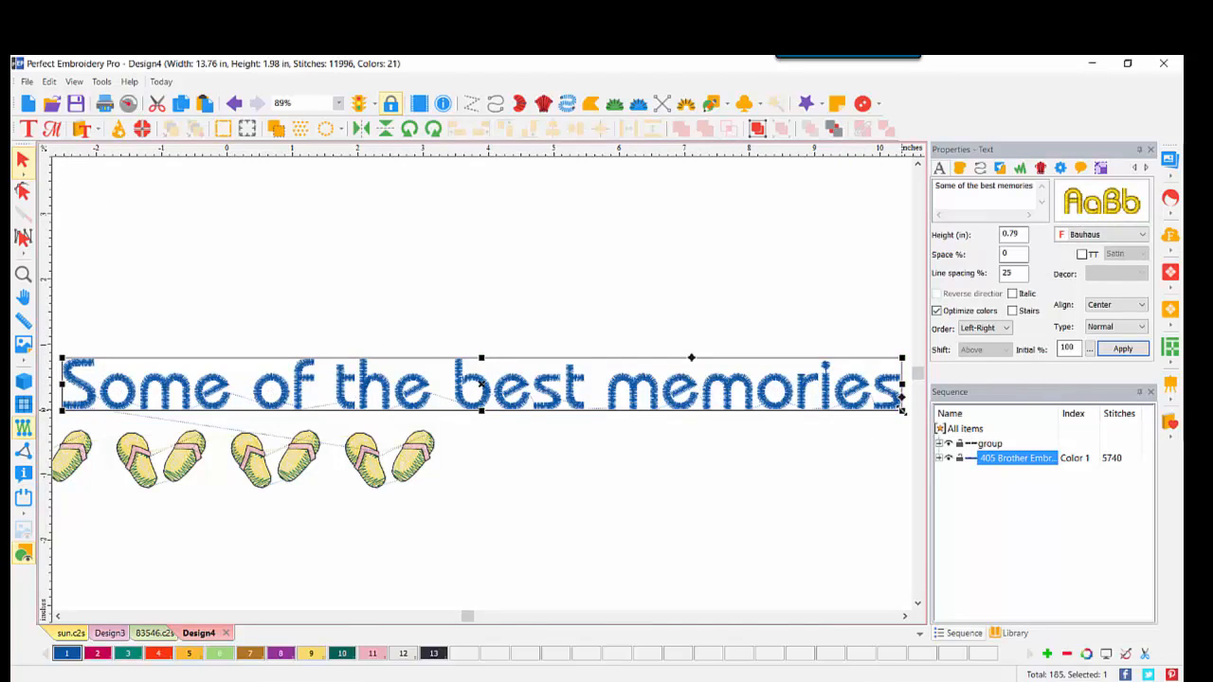
pyautogui.moveTo(901, 409); pyautogui.dragTo(434, 383)
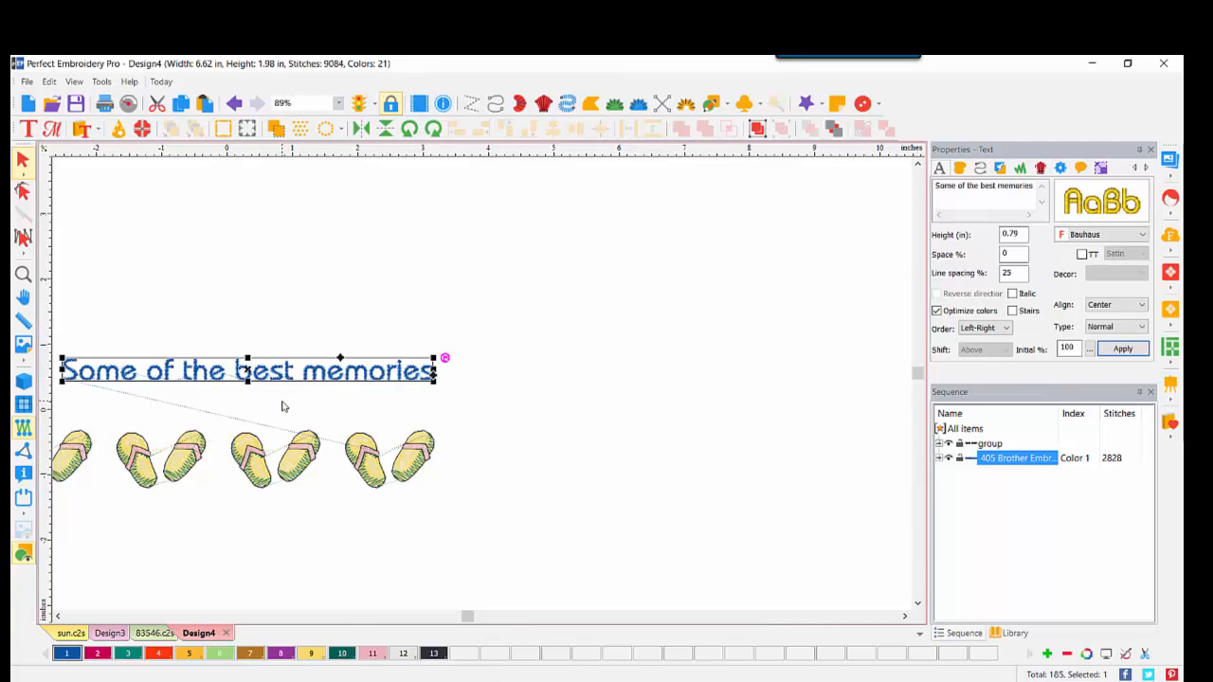
pyautogui.moveTo(283, 376); pyautogui.dragTo(289, 399)
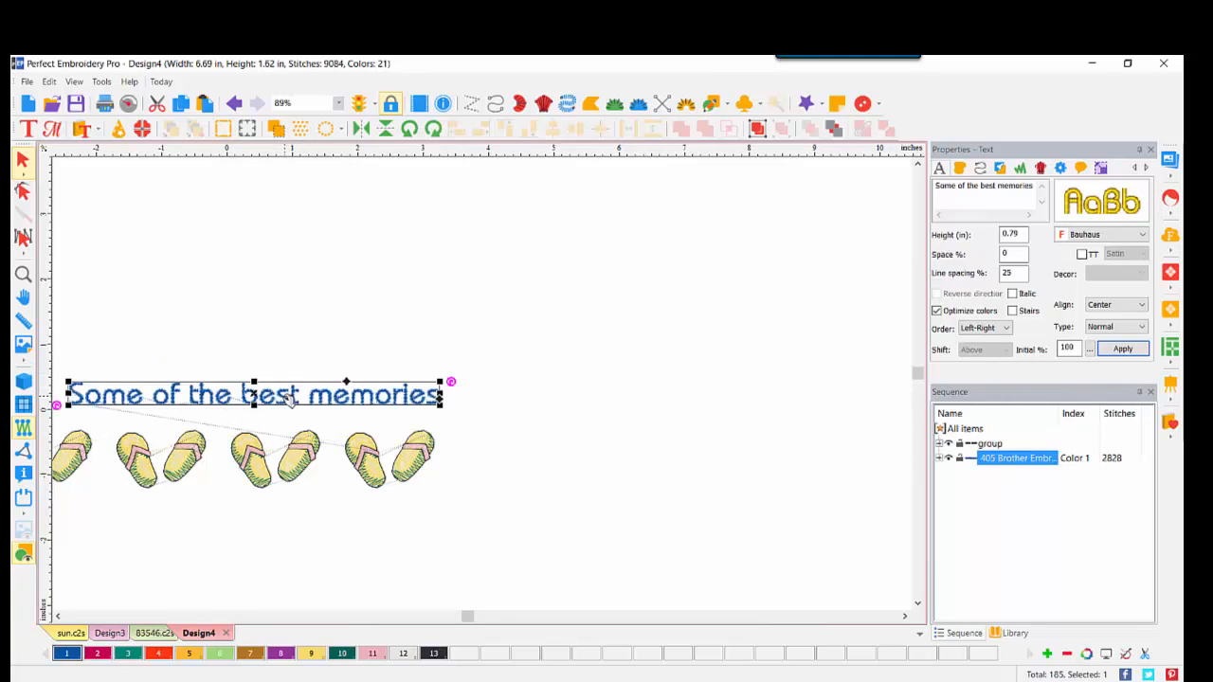
# Show the design in 3D view and set the text's satin fill density to 0.30 mm
pyautogui.click(27, 383)
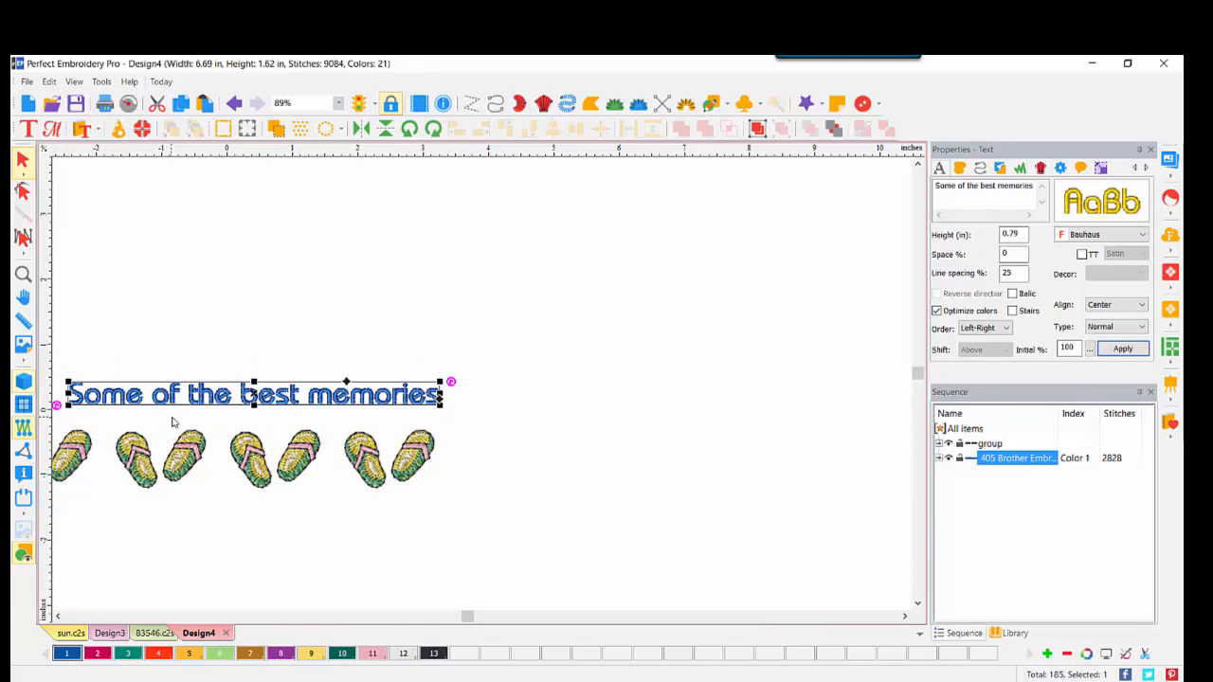
pyautogui.click(960, 168)
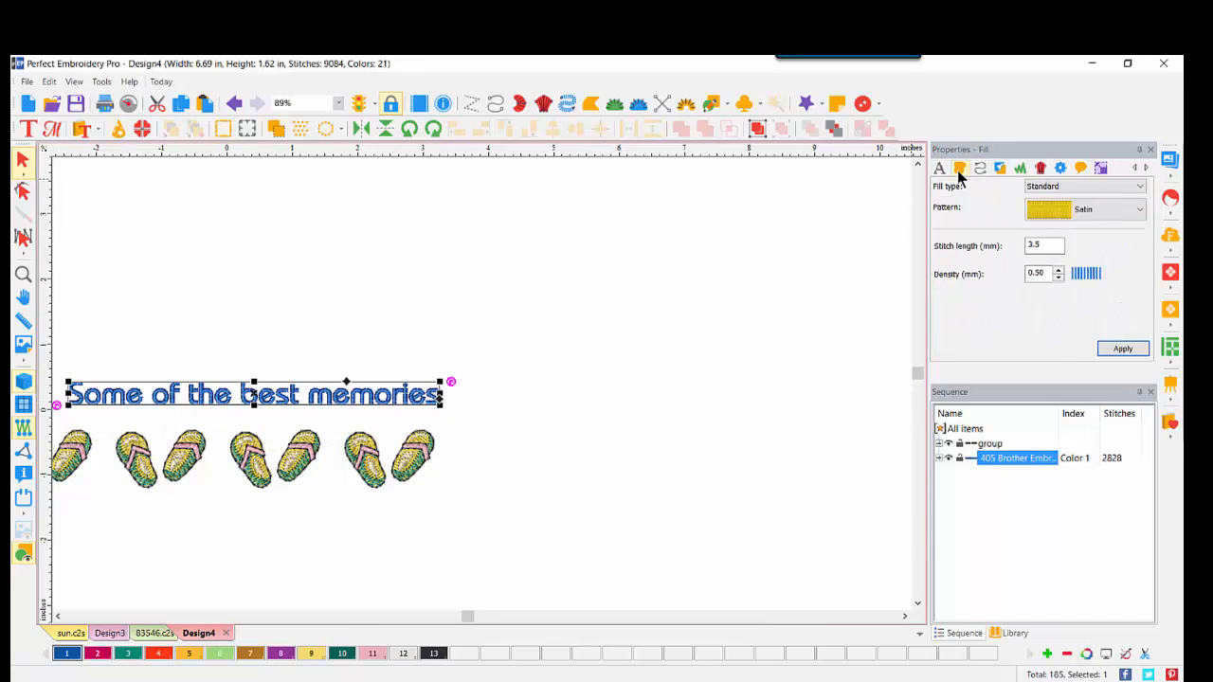
pyautogui.click(1058, 278)
pyautogui.click(1058, 278)
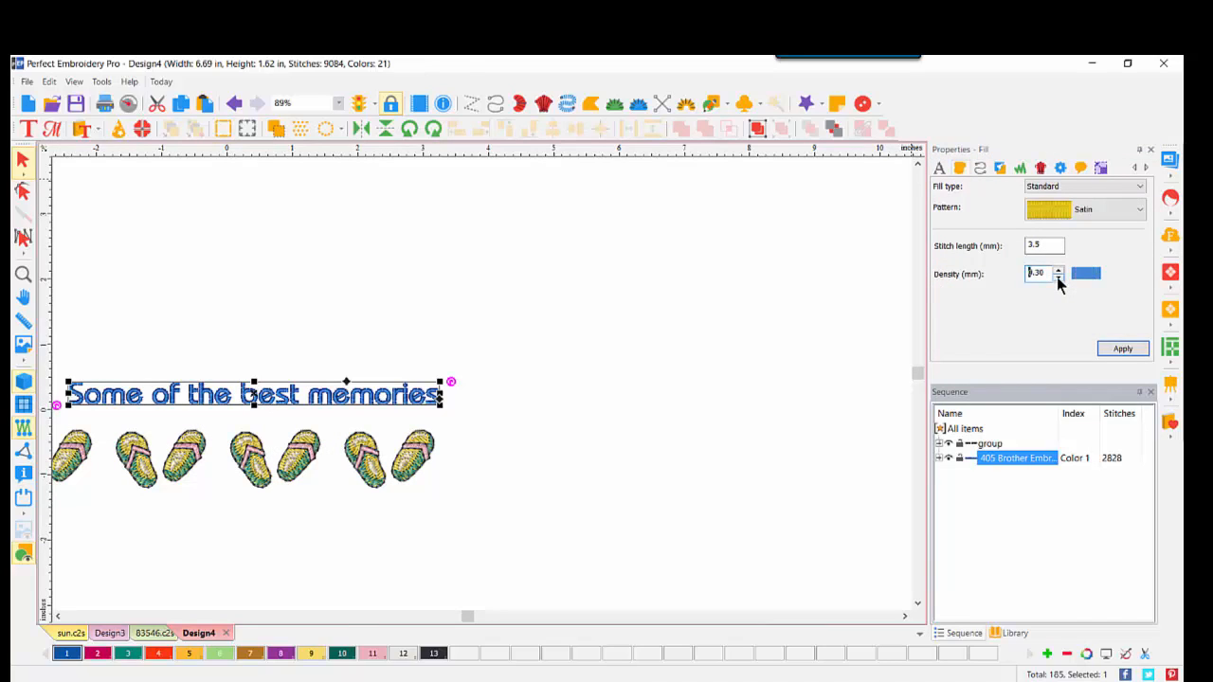
pyautogui.click(1109, 349)
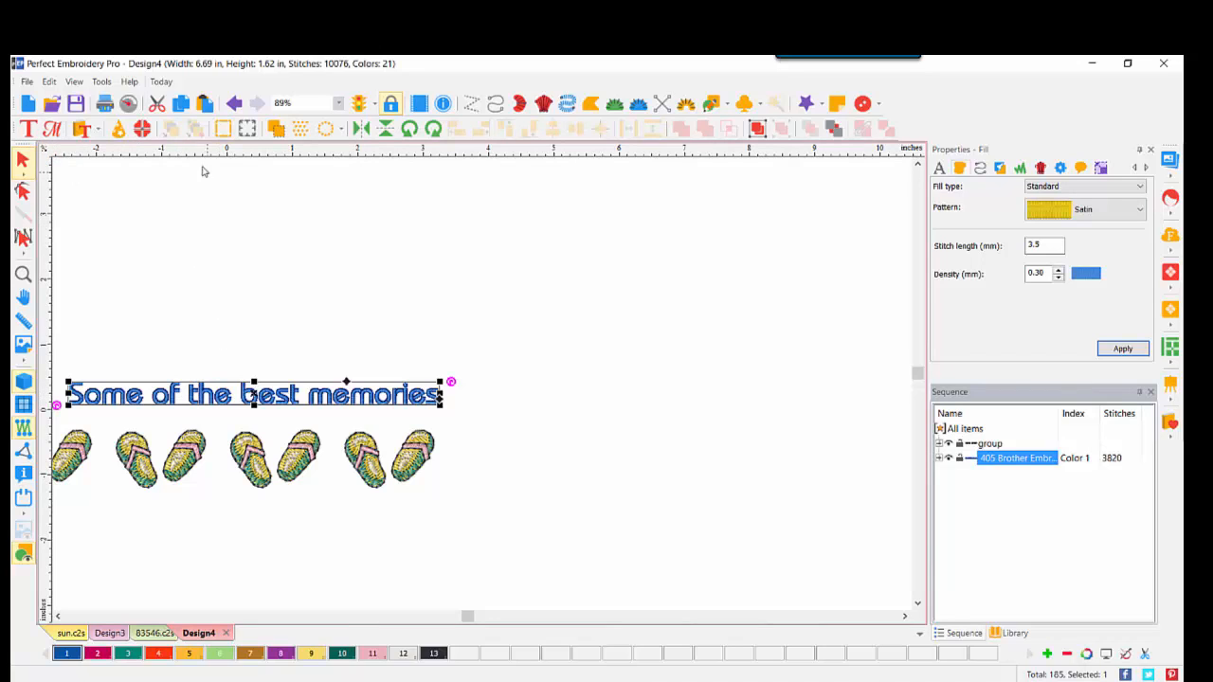
# Duplicate the text, recolor the copy with palette color 2, and place it below the flip-flop row
pyautogui.click(181, 103)
pyautogui.click(205, 104)
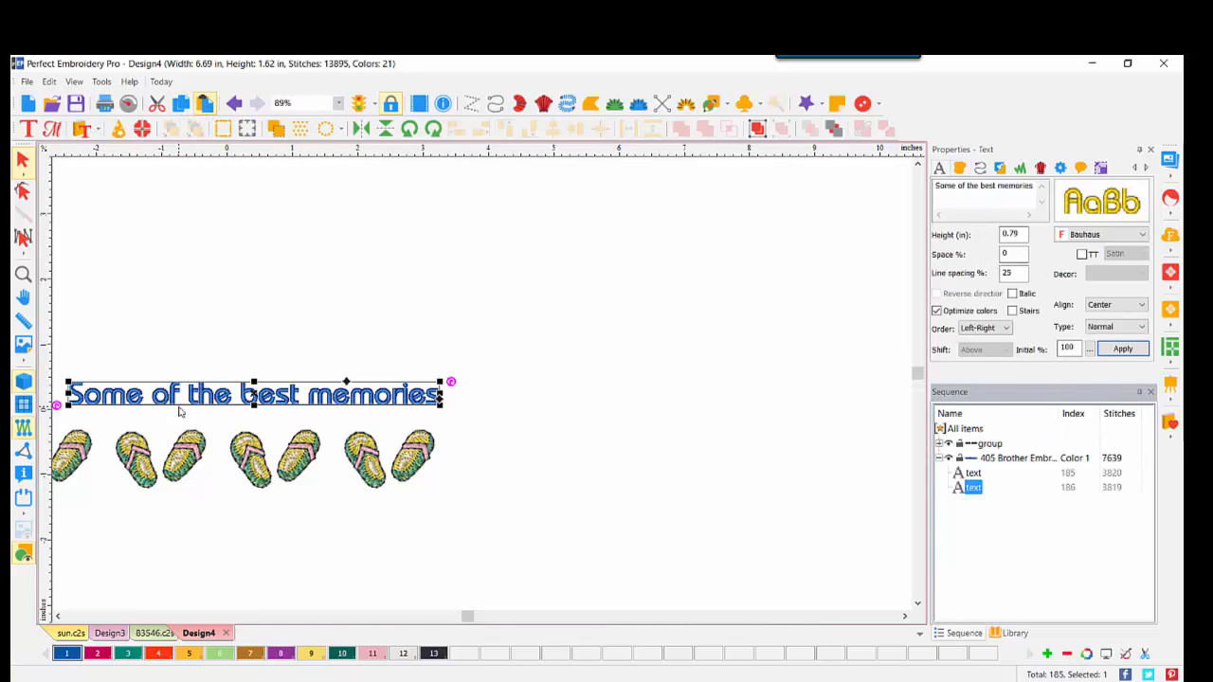
pyautogui.click(98, 654)
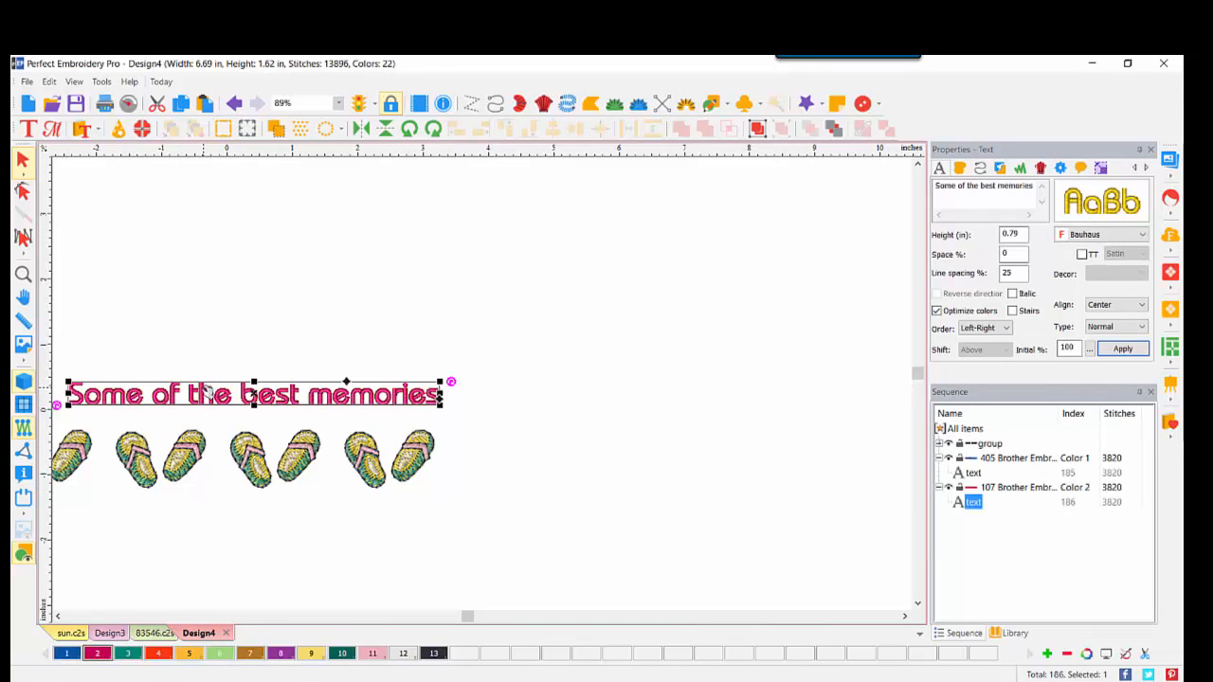
pyautogui.moveTo(209, 393); pyautogui.dragTo(217, 526)
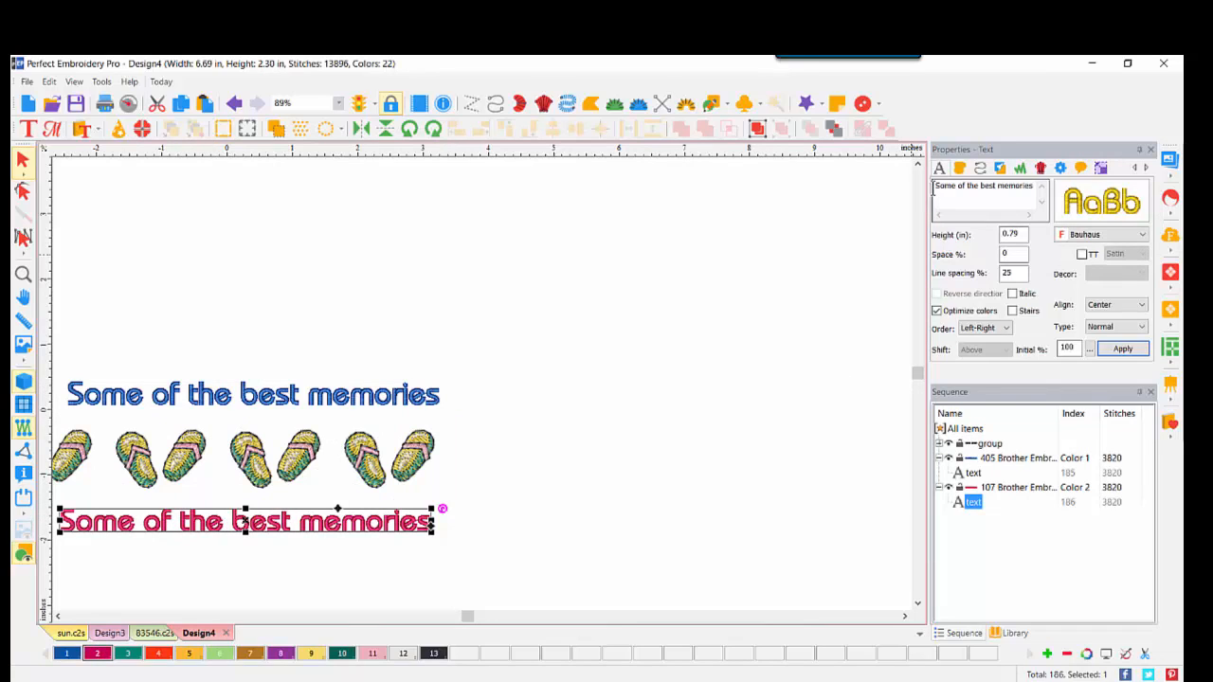
# Change the lower text line to "are made in flip flops"
pyautogui.moveTo(934, 186); pyautogui.dragTo(1043, 185)
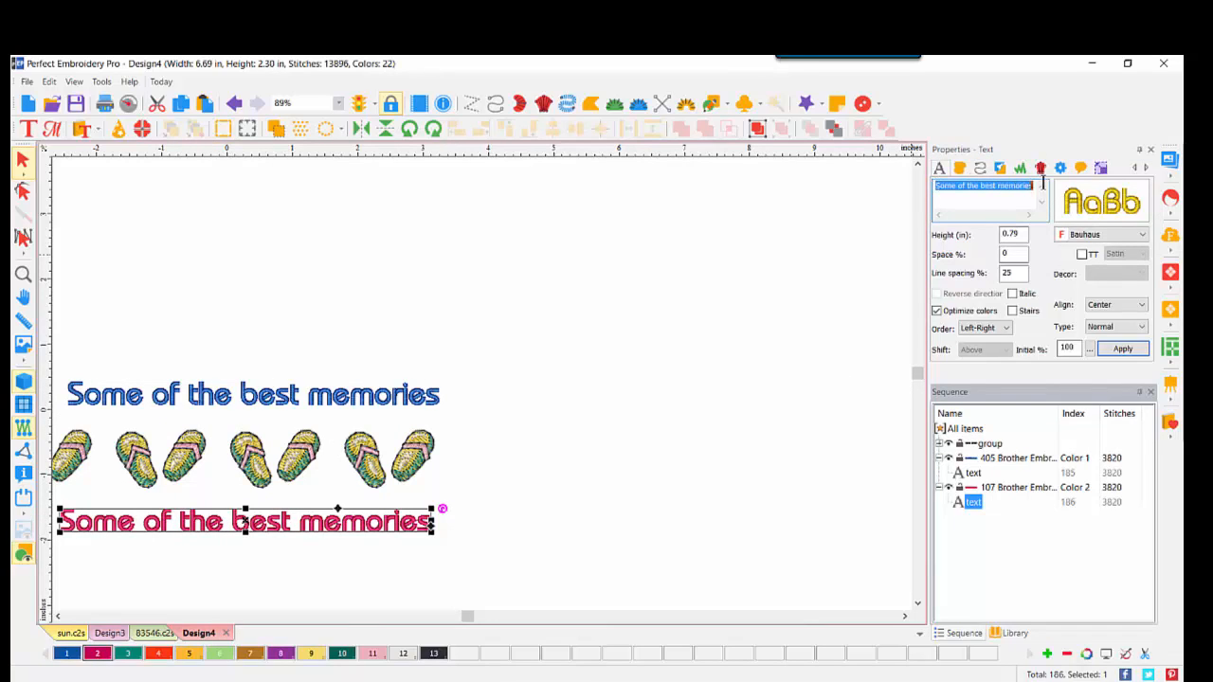
pyautogui.moveTo(1062, 183)
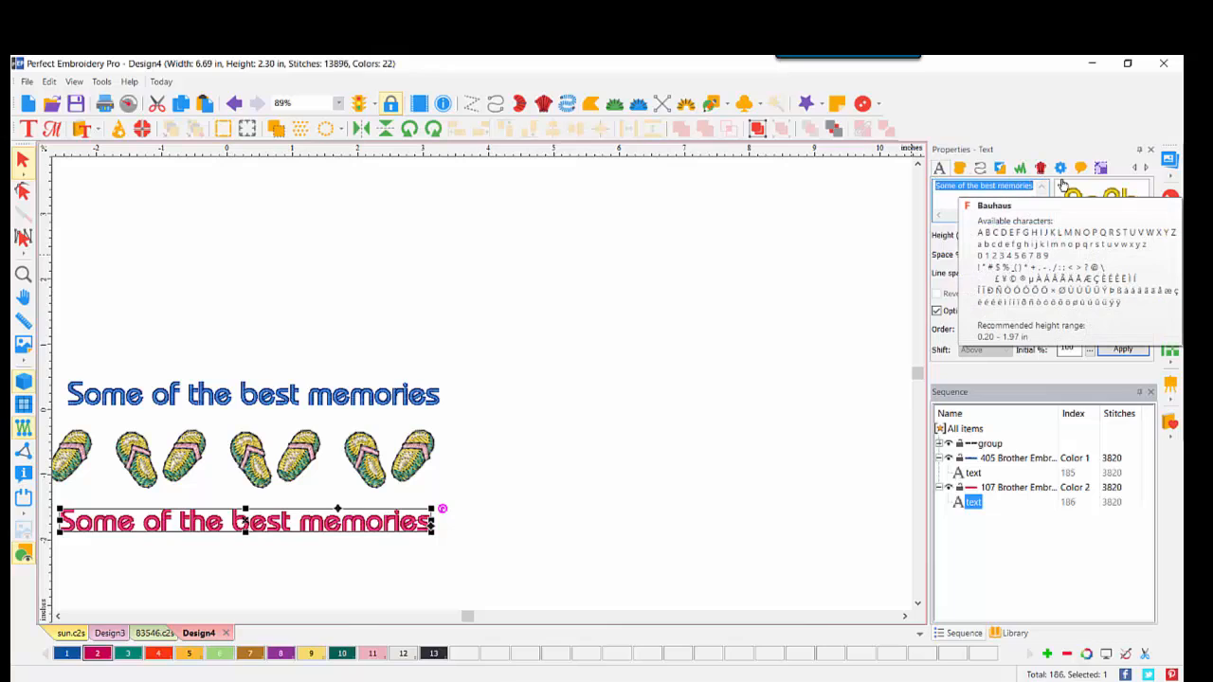
pyautogui.write('ar')
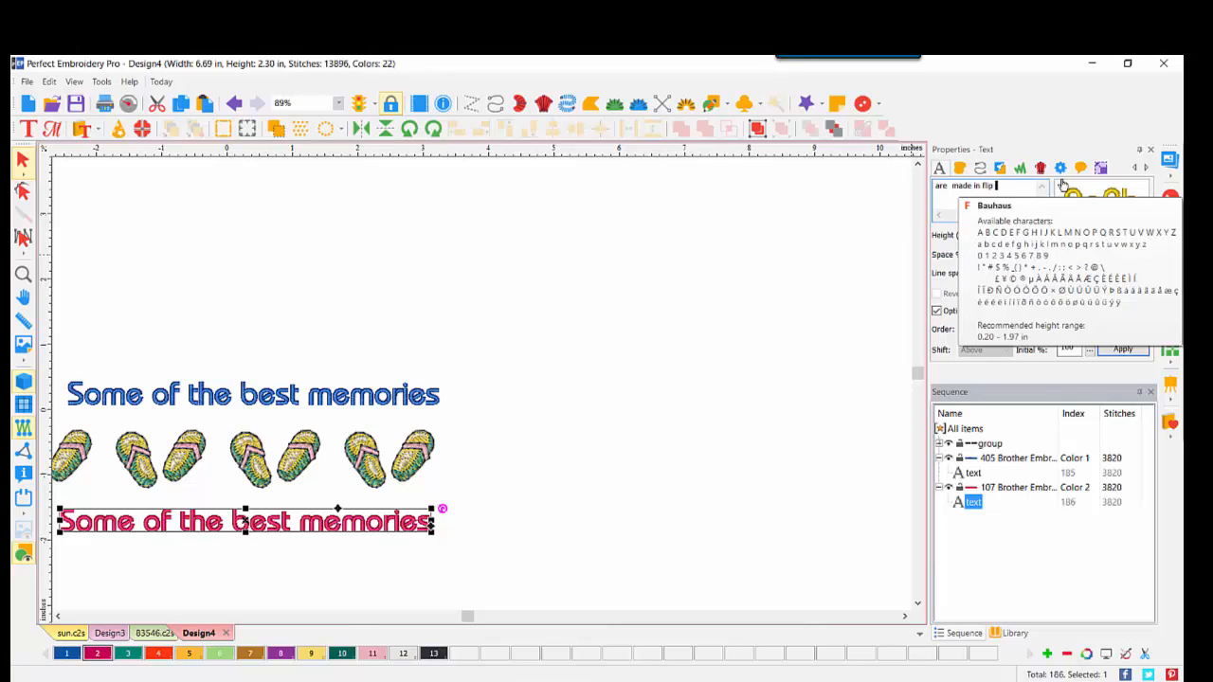
pyautogui.write('e made in flip flops')
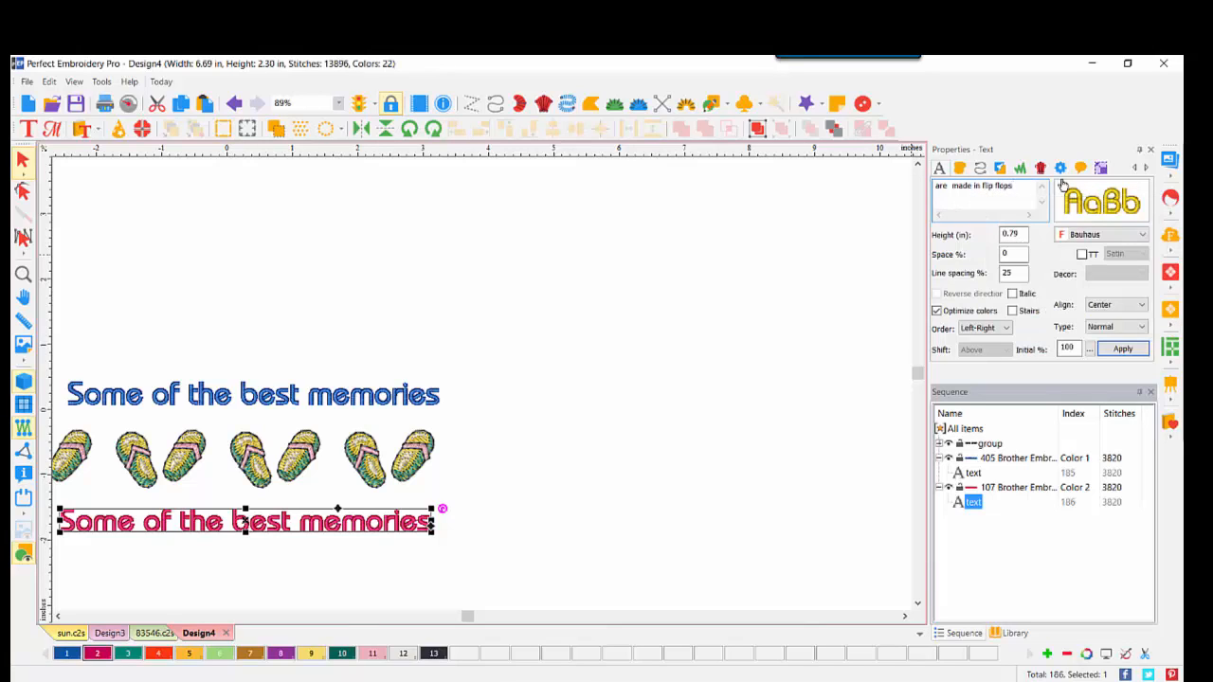
pyautogui.click(1123, 349)
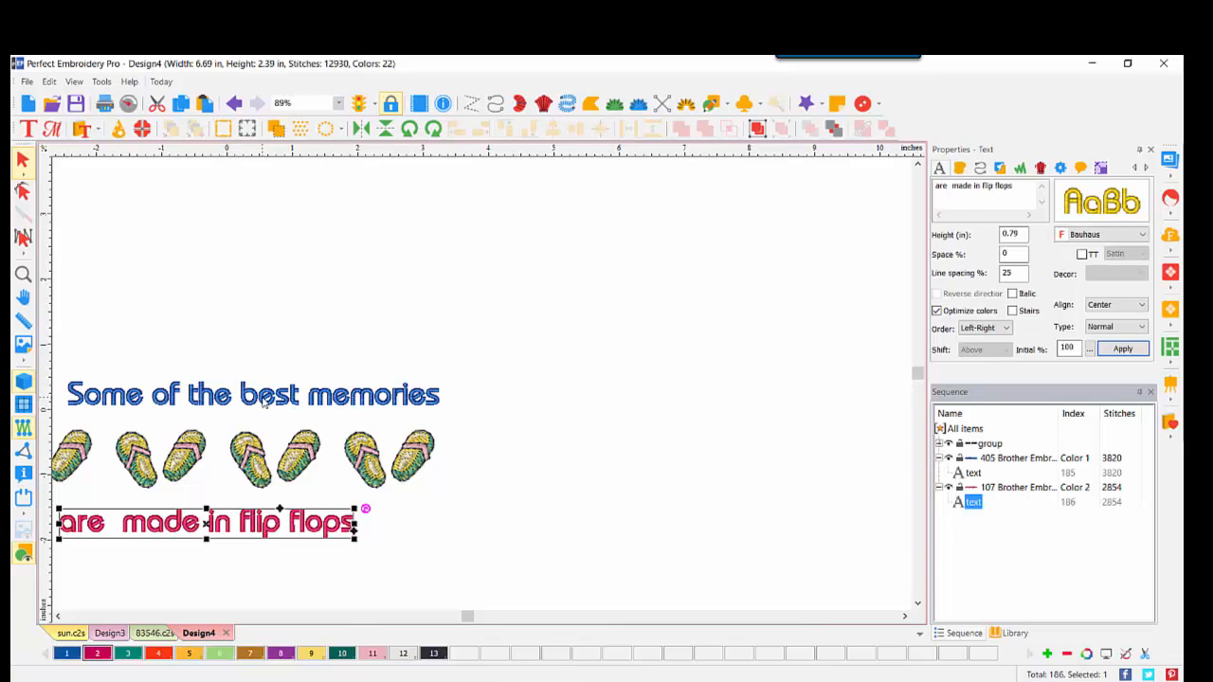
# Center both text lines and the flip-flop row on a common vertical axis, and deselect everything
pyautogui.click(965, 429)
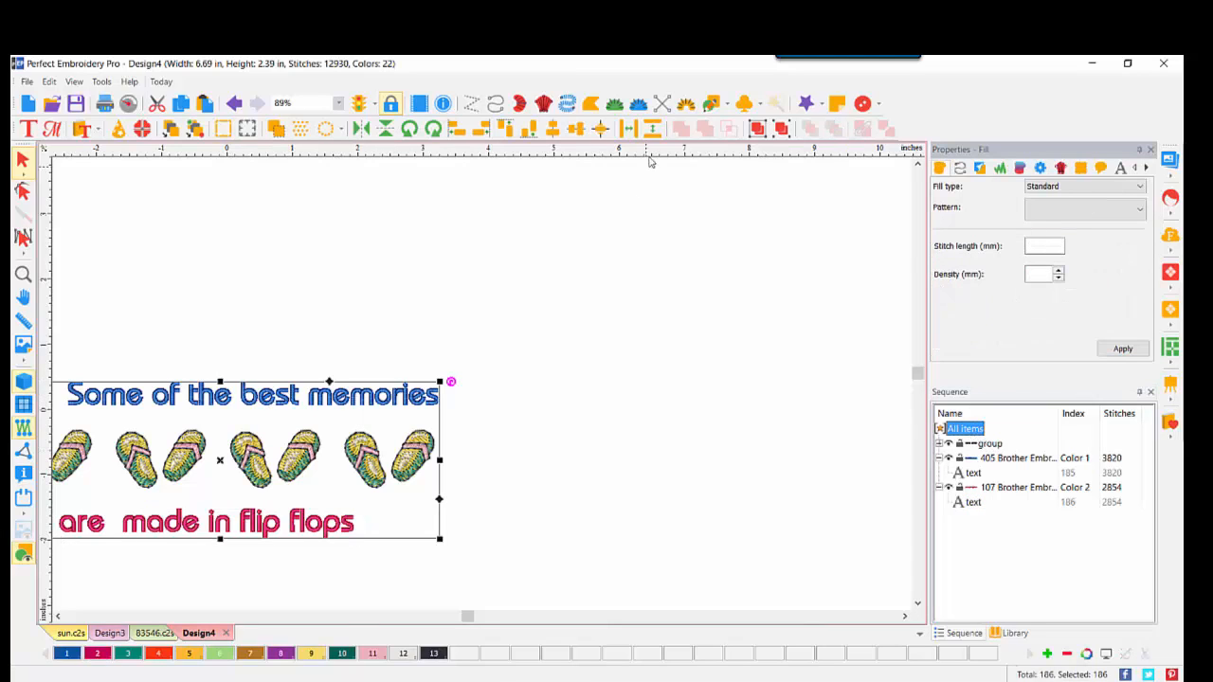
pyautogui.click(556, 132)
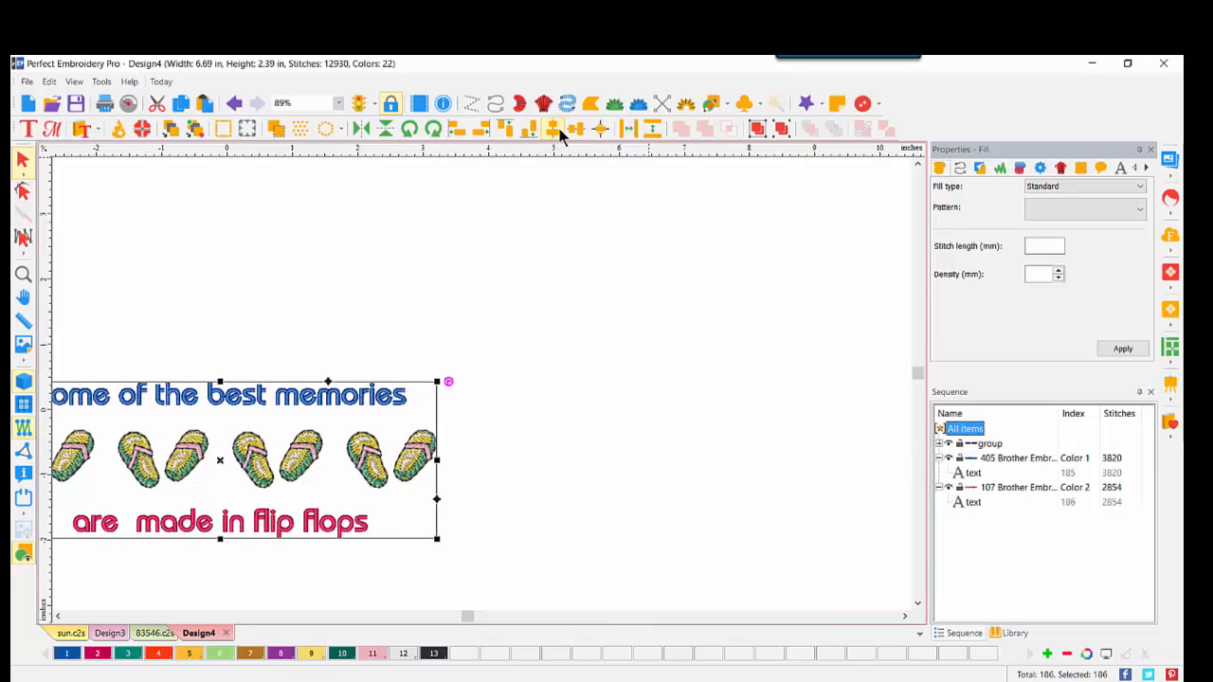
pyautogui.rightClick(150, 158)
pyautogui.click(189, 300)
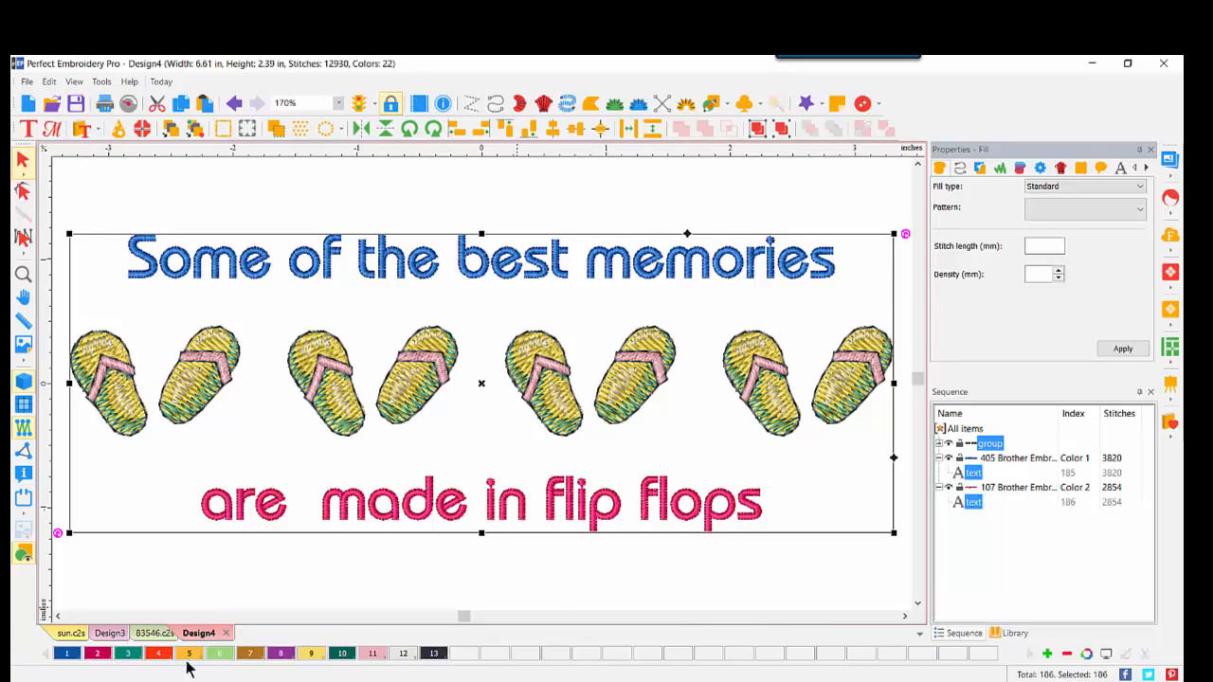
pyautogui.click(226, 559)
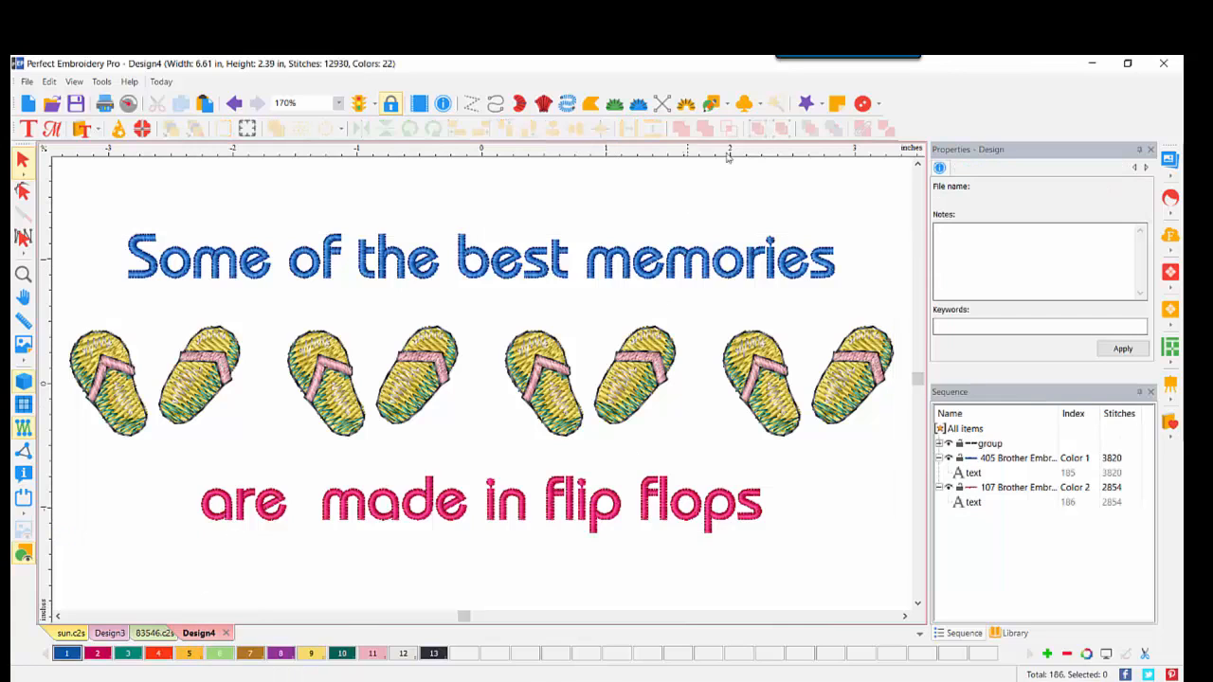
# Draw an open wavy curve with six points between the flip-flop row and the lower text line, using the Pen shape tool
pyautogui.click(726, 103)
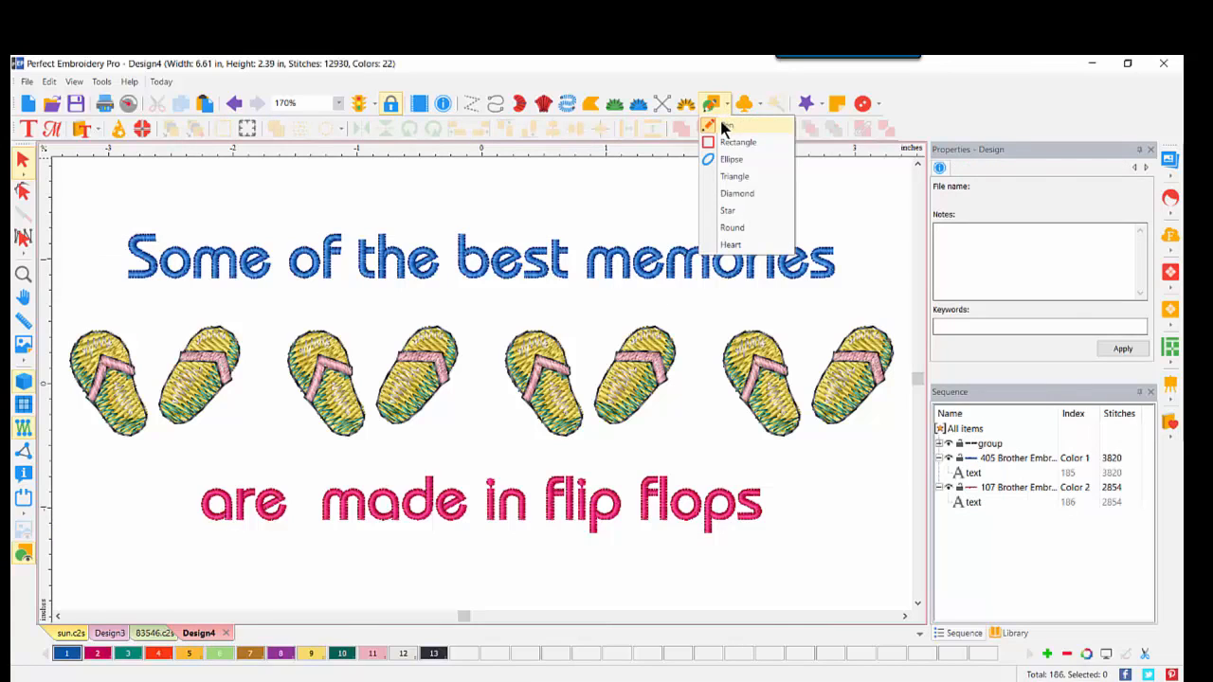
pyautogui.click(714, 137)
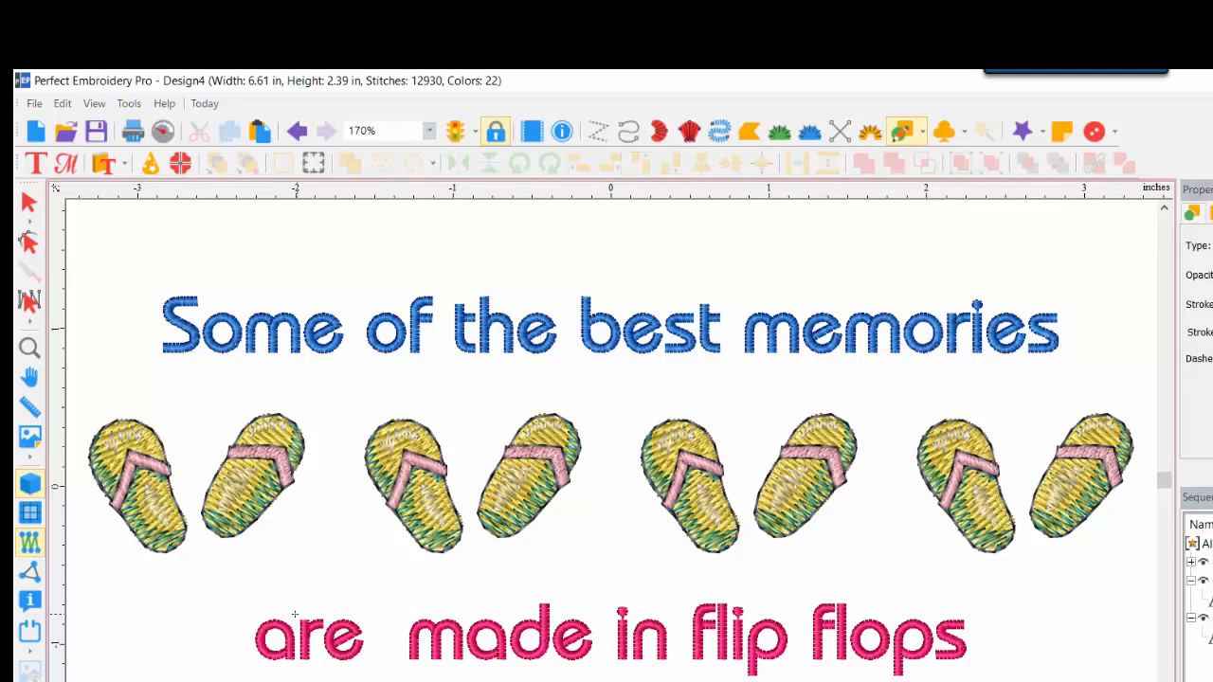
pyautogui.click(187, 602)
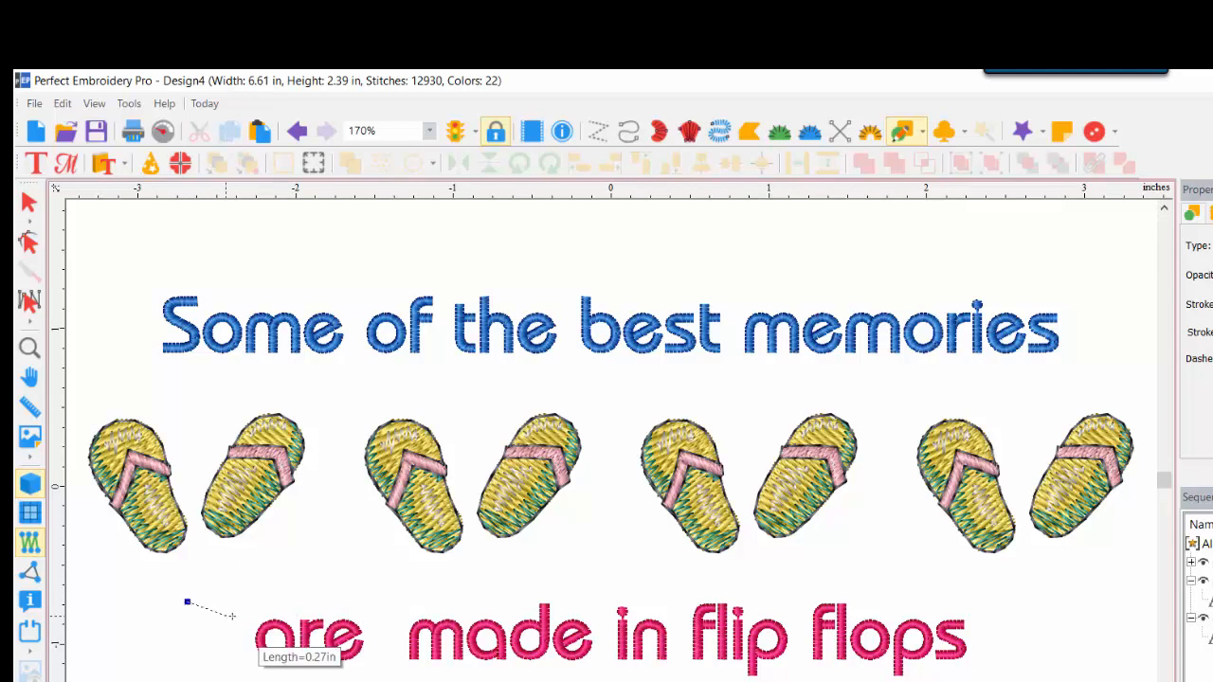
pyautogui.click(327, 570)
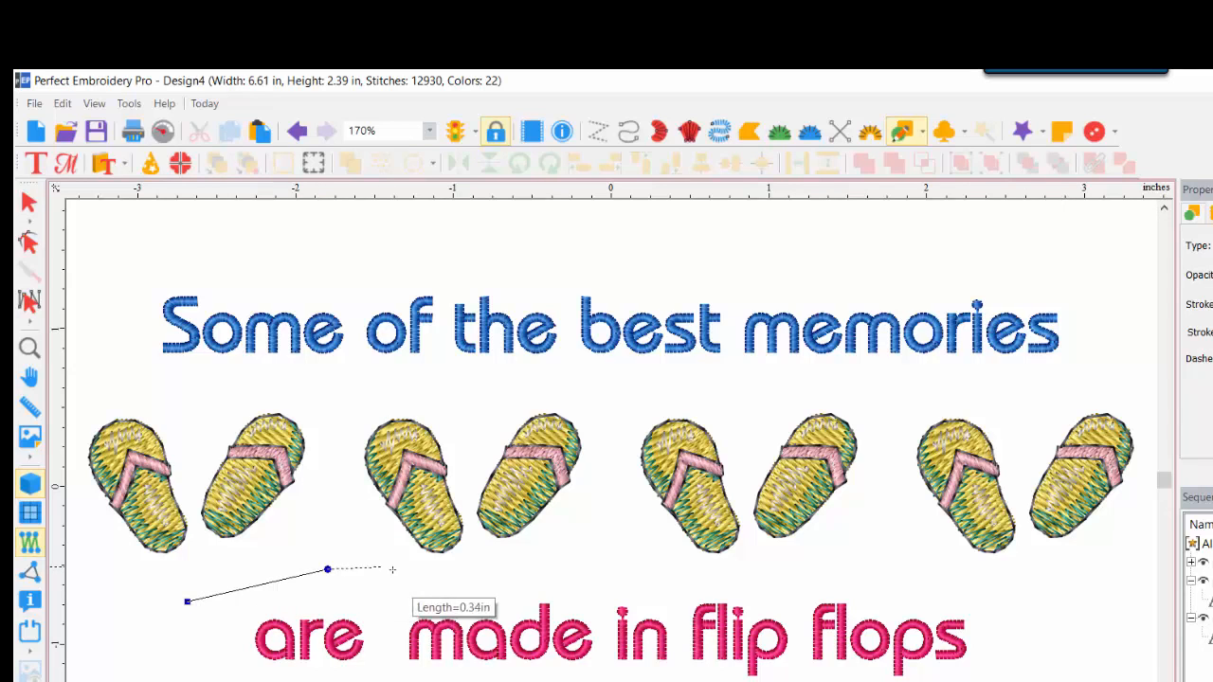
pyautogui.click(514, 584)
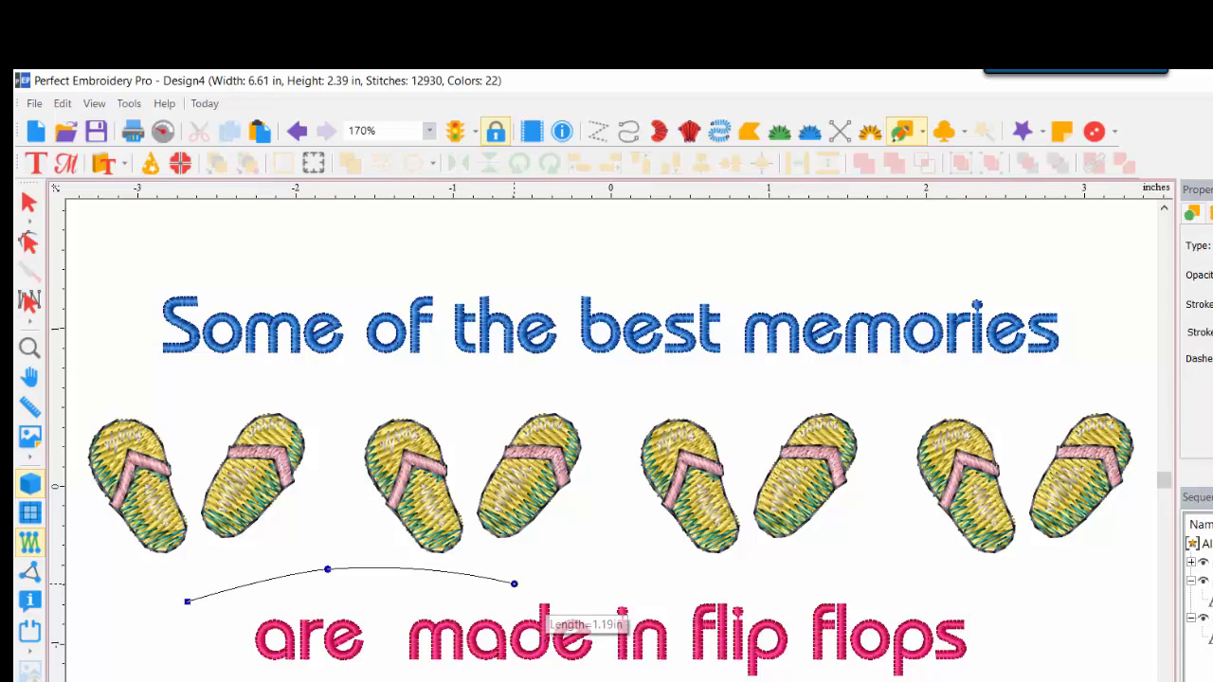
pyautogui.click(720, 570)
pyautogui.click(888, 578)
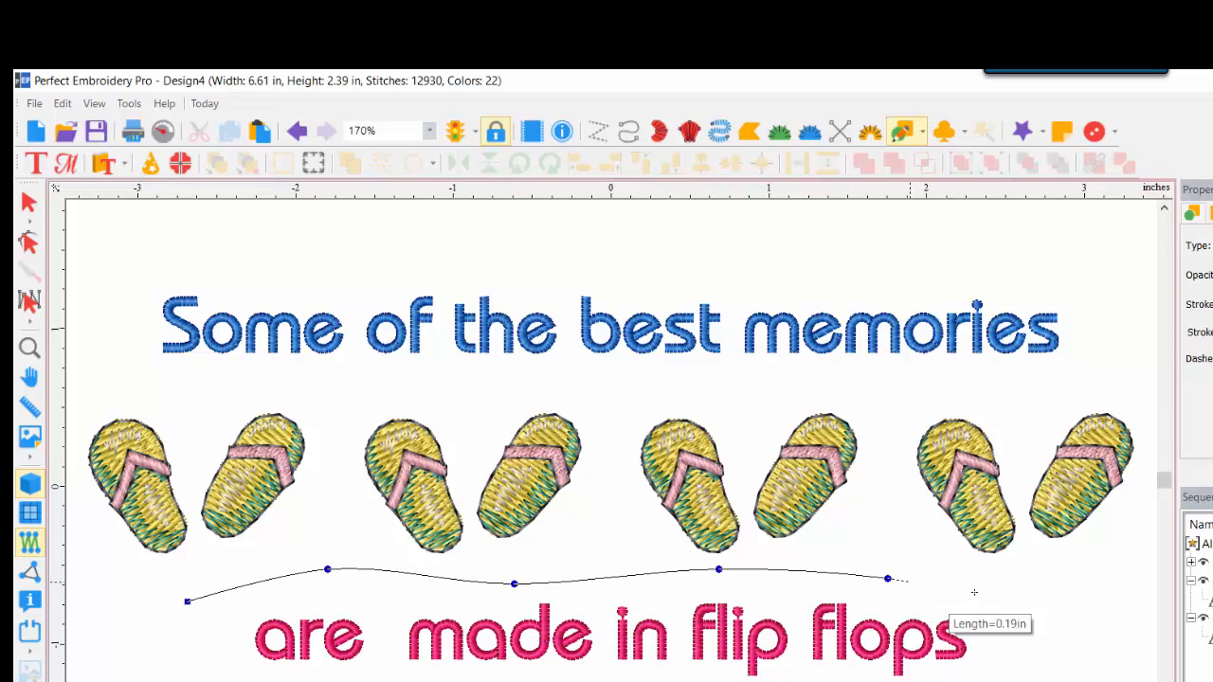
pyautogui.click(1090, 570)
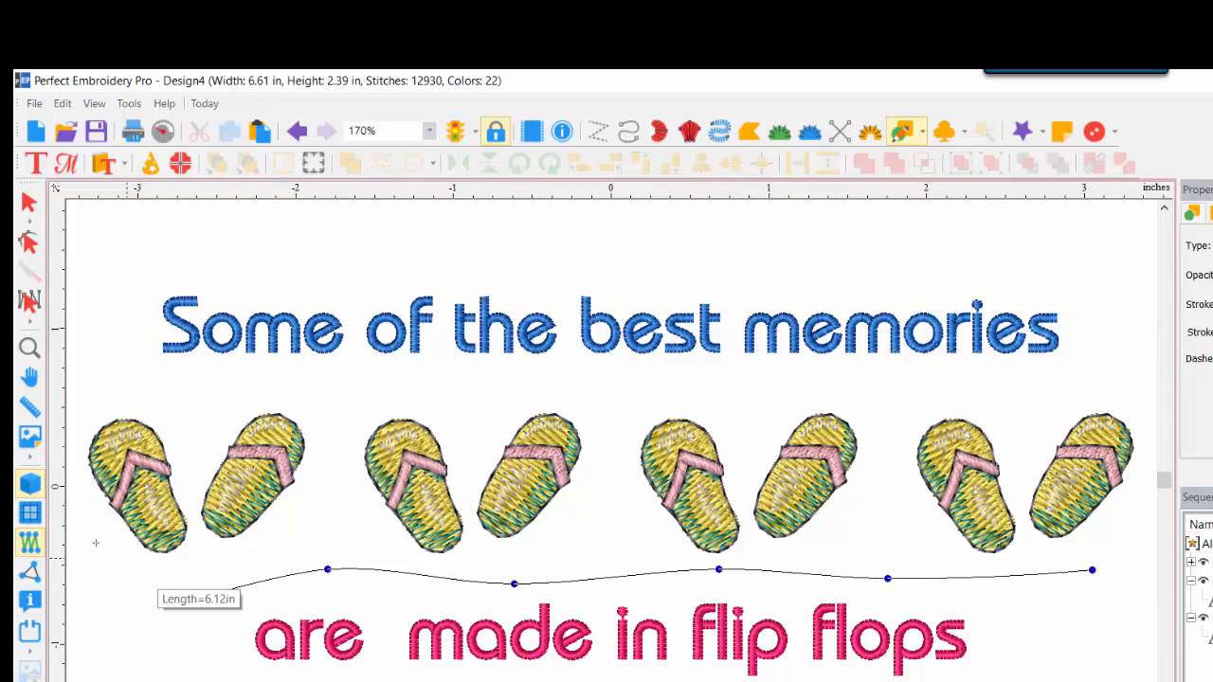
pyautogui.press('Return')
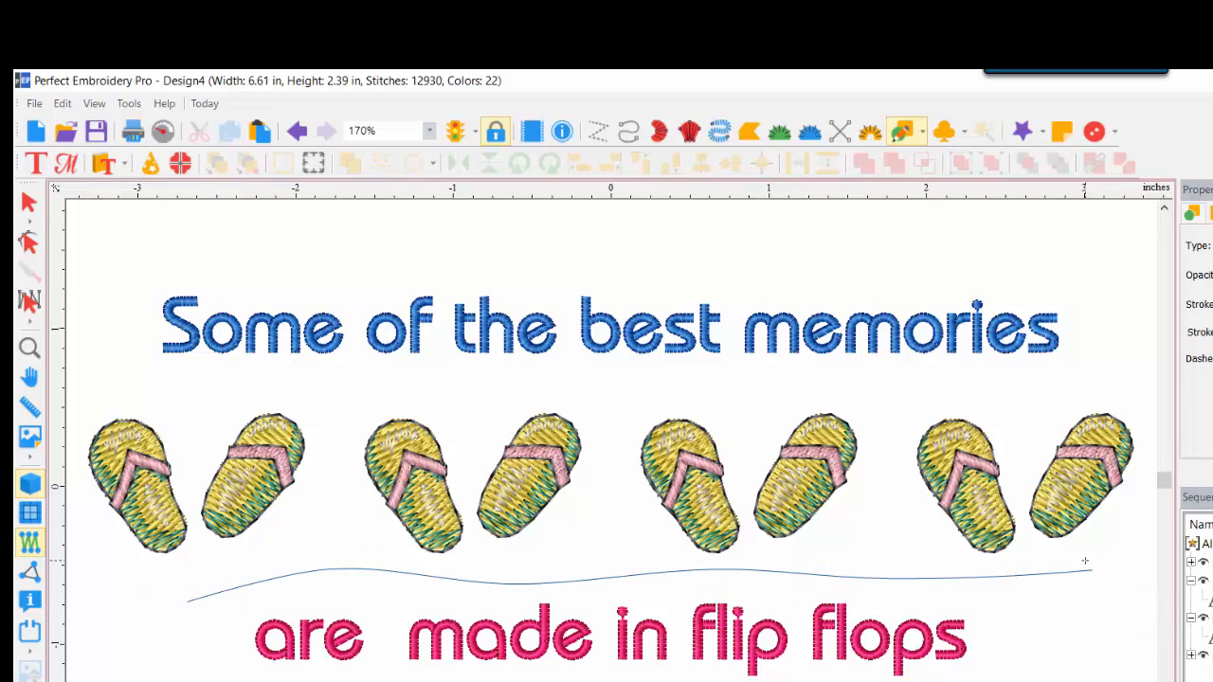
# Deepen the wavy curve's last dip by moving its fifth point slightly lower and further towards the end
pyautogui.click(30, 245)
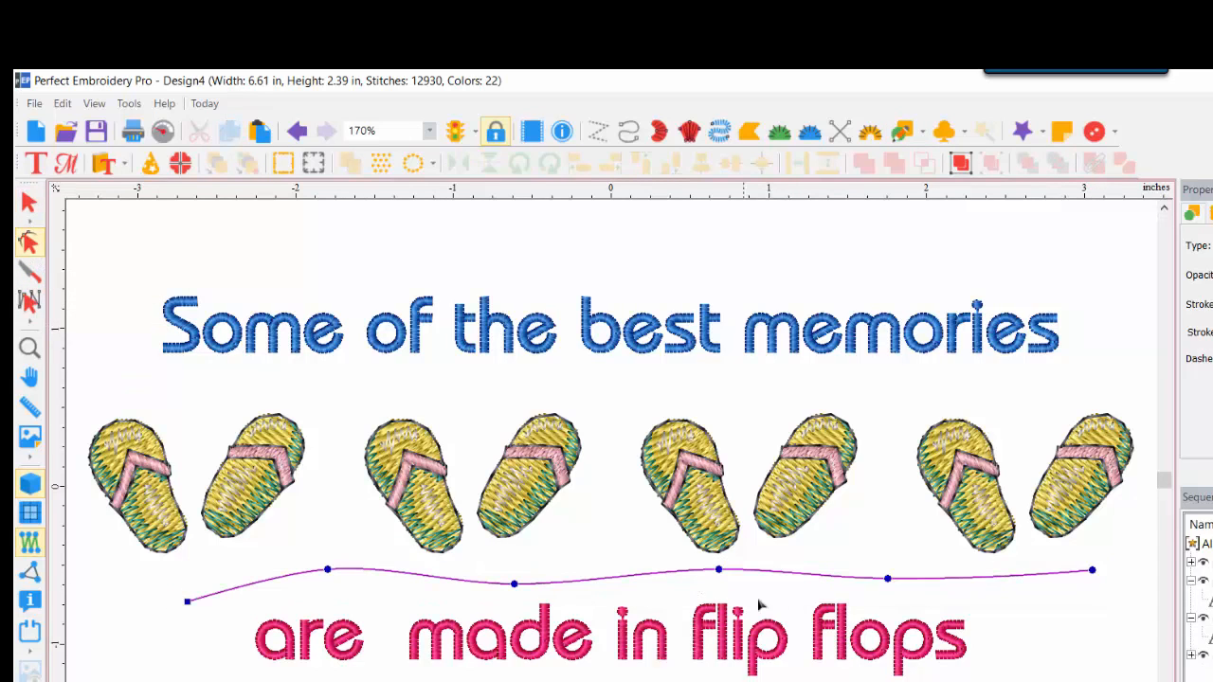
pyautogui.moveTo(888, 580); pyautogui.dragTo(913, 591)
pyautogui.click(26, 202)
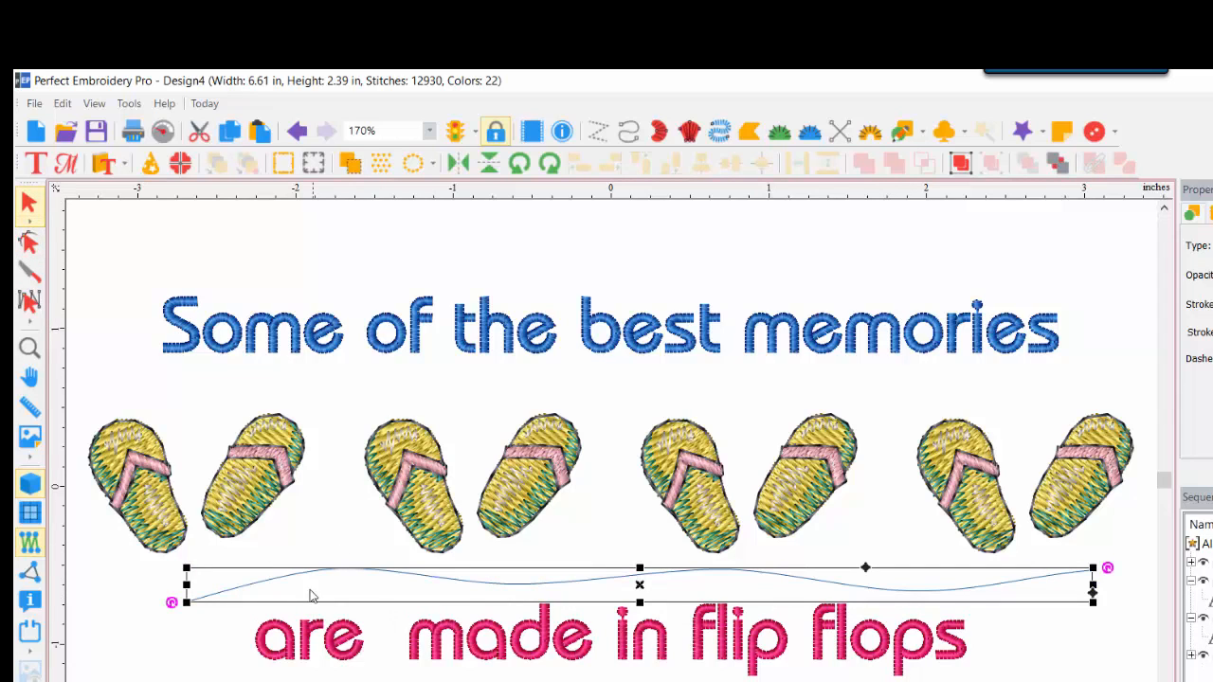
# Add the lower text line to the curve's selection and fit the text onto the curve with Text On Path
pyautogui.keyDown('shift'); pyautogui.click(417, 661); pyautogui.keyUp('shift')
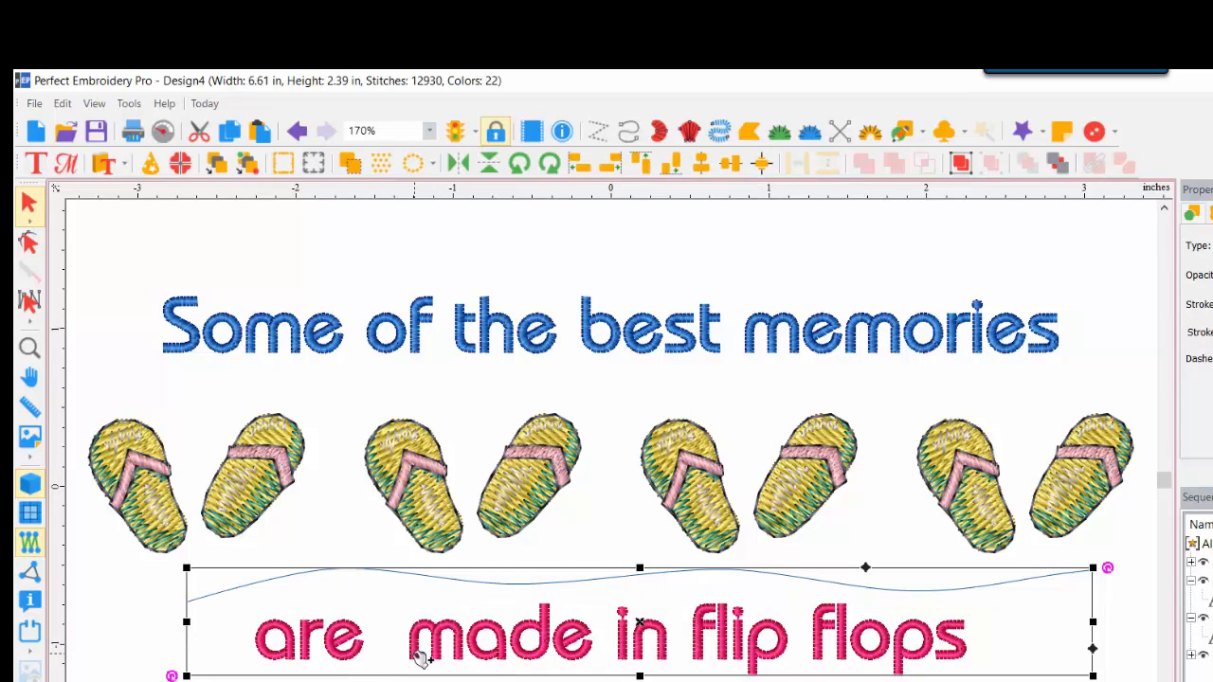
pyautogui.rightClick(416, 648)
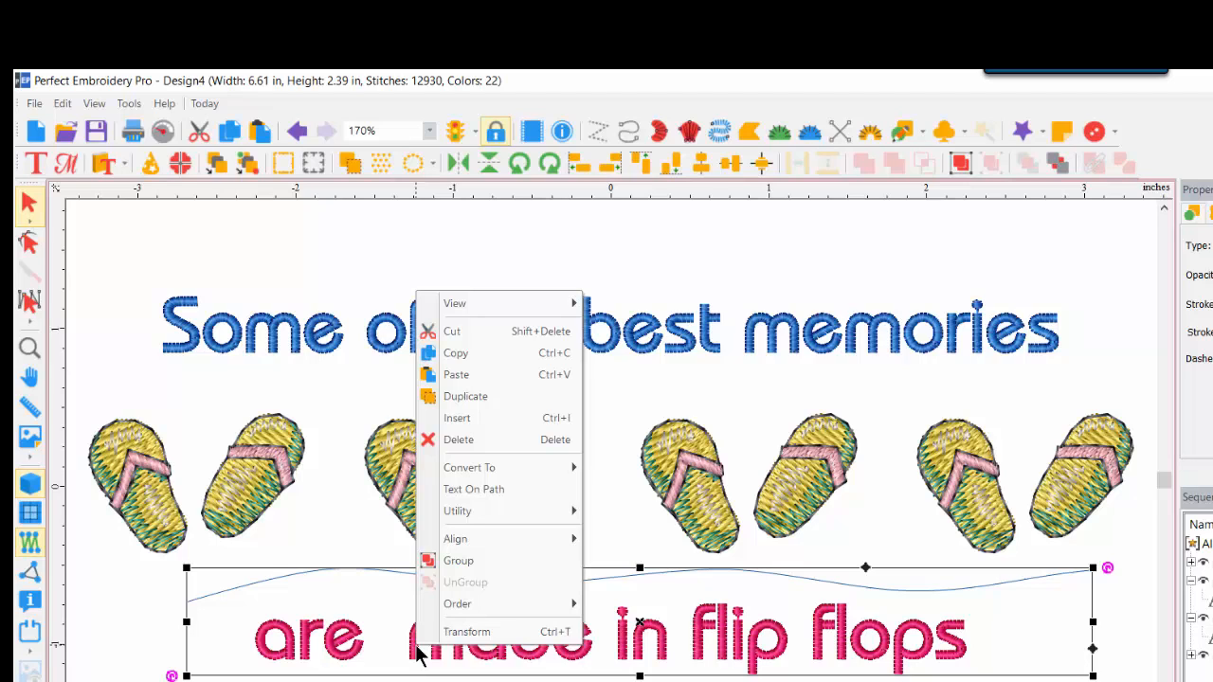
pyautogui.click(500, 489)
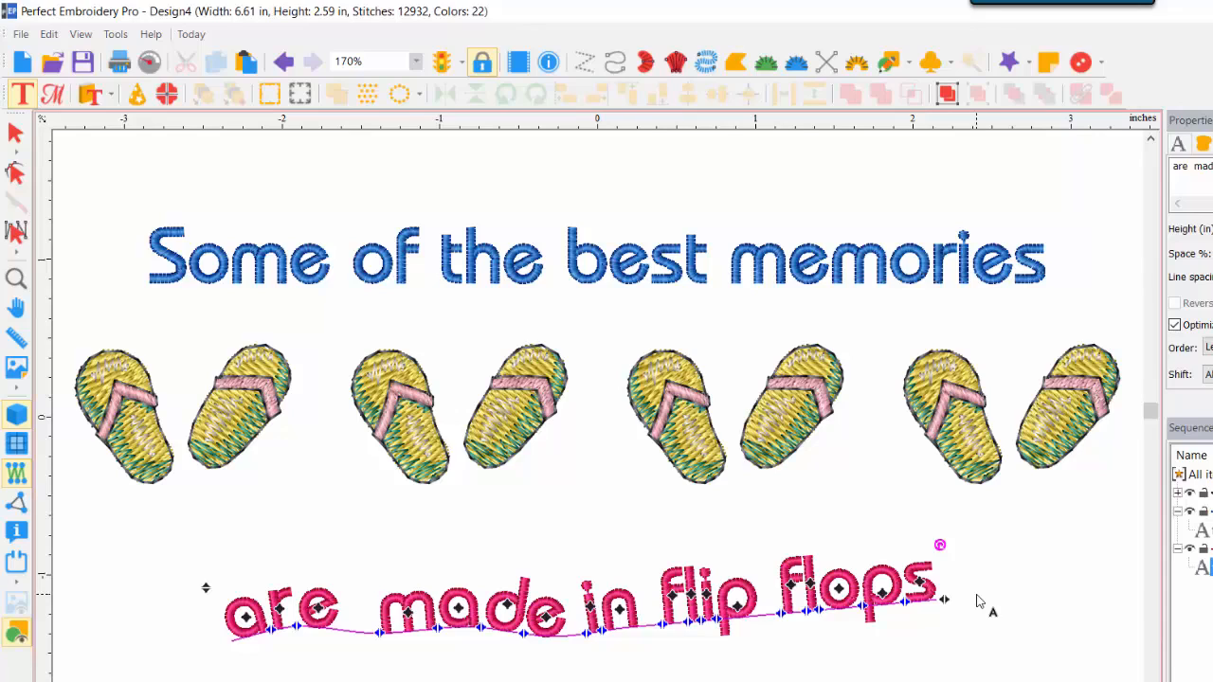
# Edit the lower text's baseline, extending its end past "flops" and adding a slightly raised point beneath the start of "flops"
pyautogui.rightClick(559, 639)
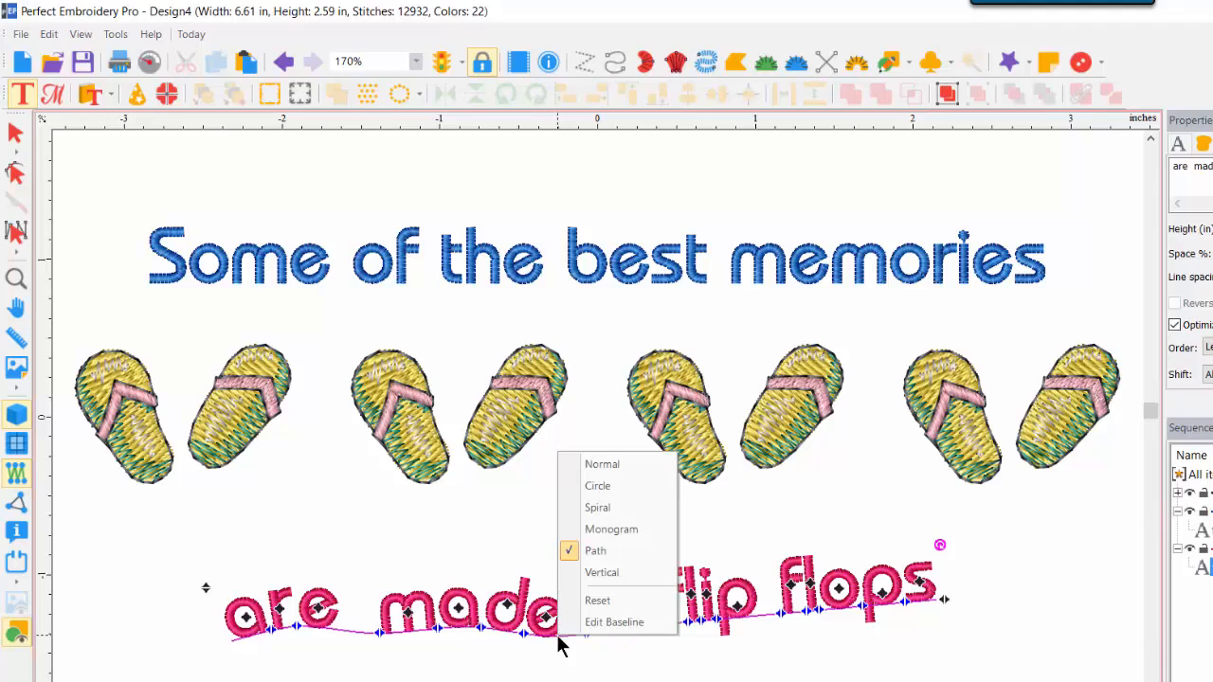
pyautogui.click(617, 621)
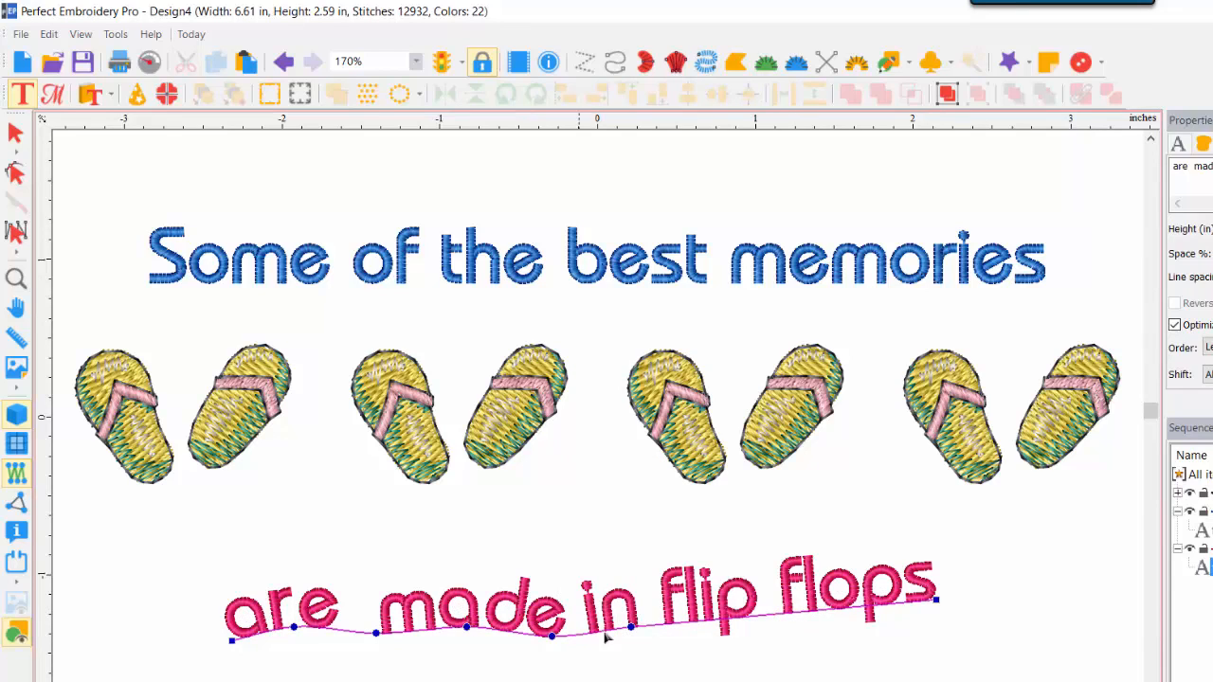
pyautogui.click(939, 600)
pyautogui.moveTo(951, 607); pyautogui.dragTo(1007, 593)
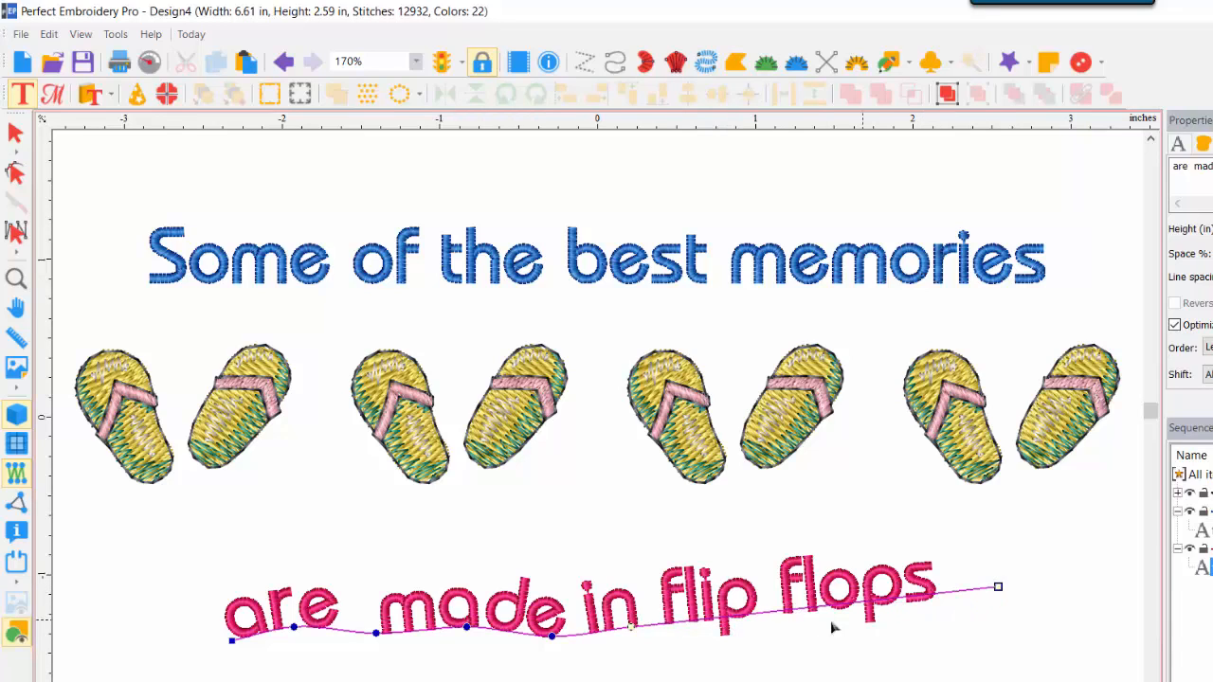
pyautogui.rightClick(783, 614)
pyautogui.click(825, 624)
pyautogui.moveTo(779, 613); pyautogui.dragTo(779, 590)
# Lower the baseline's end point, pull the point after "in" down into a smooth dip, and apply the reshaped baseline to the text
pyautogui.click(998, 588)
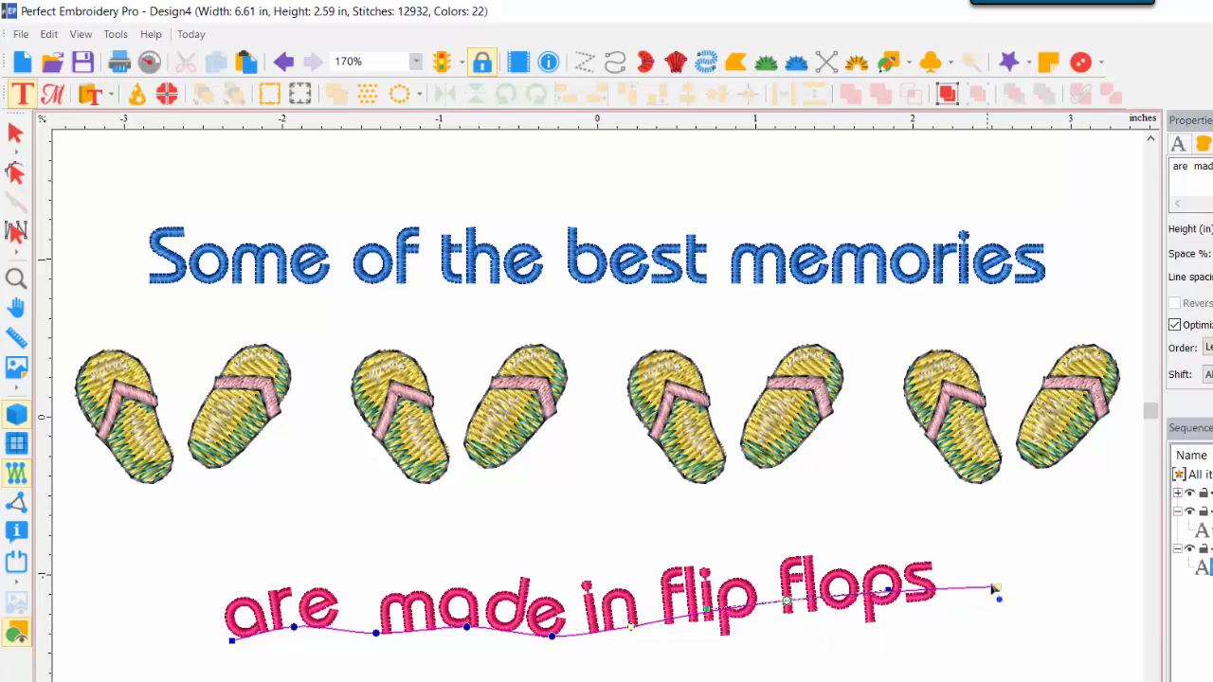
pyautogui.moveTo(1000, 589); pyautogui.dragTo(1012, 628)
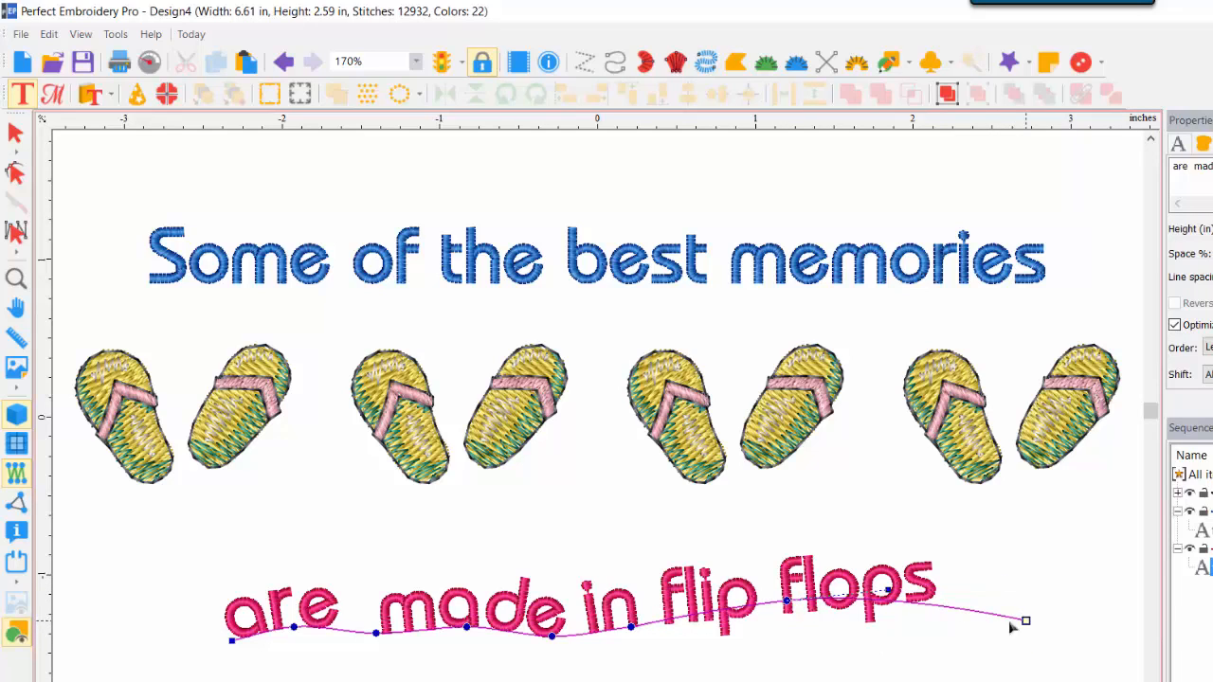
pyautogui.click(637, 638)
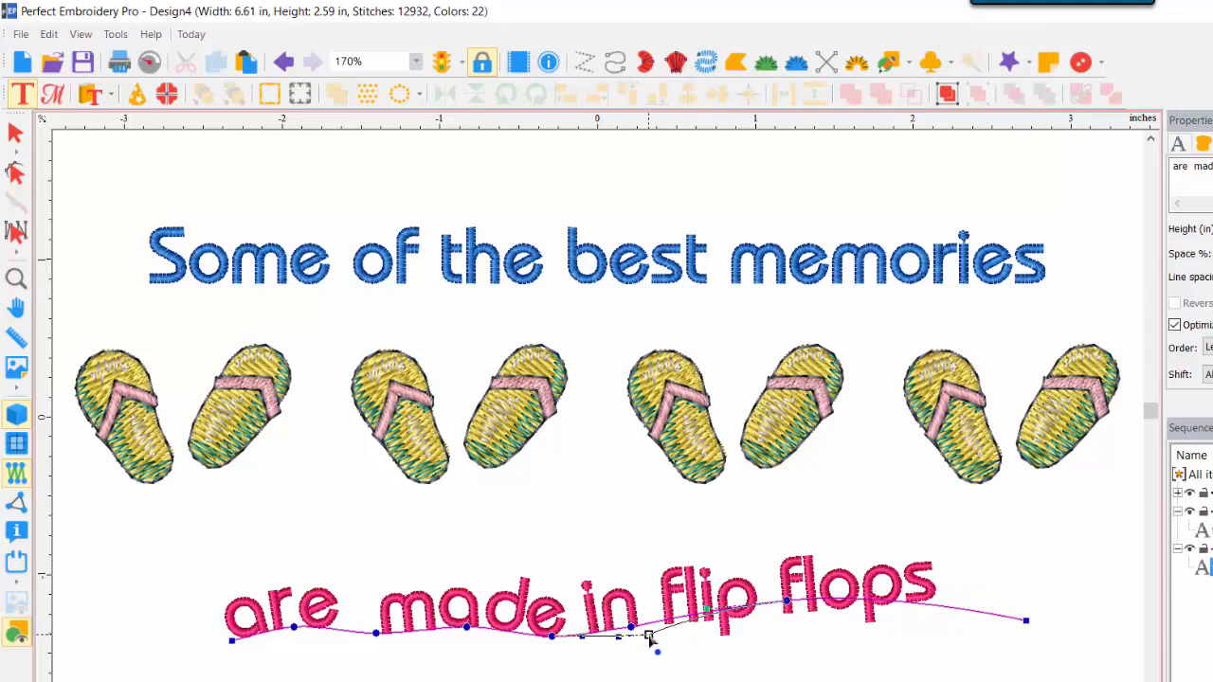
pyautogui.rightClick(649, 634)
pyautogui.press('Escape')
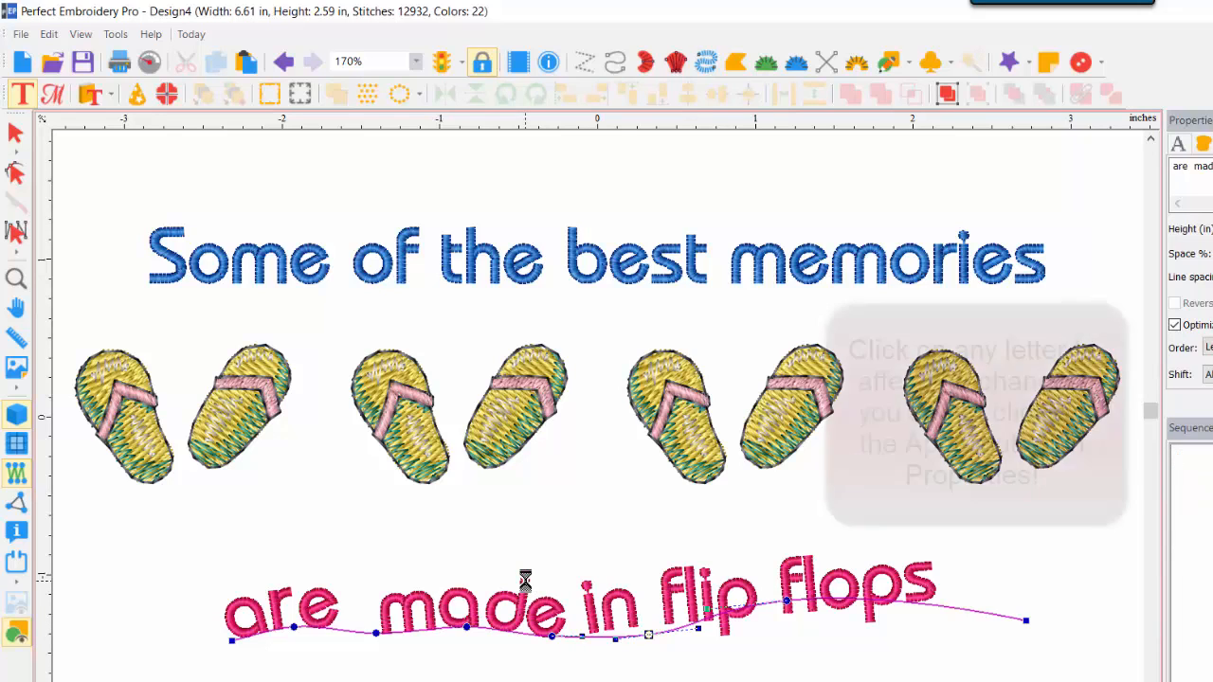
pyautogui.click(527, 582)
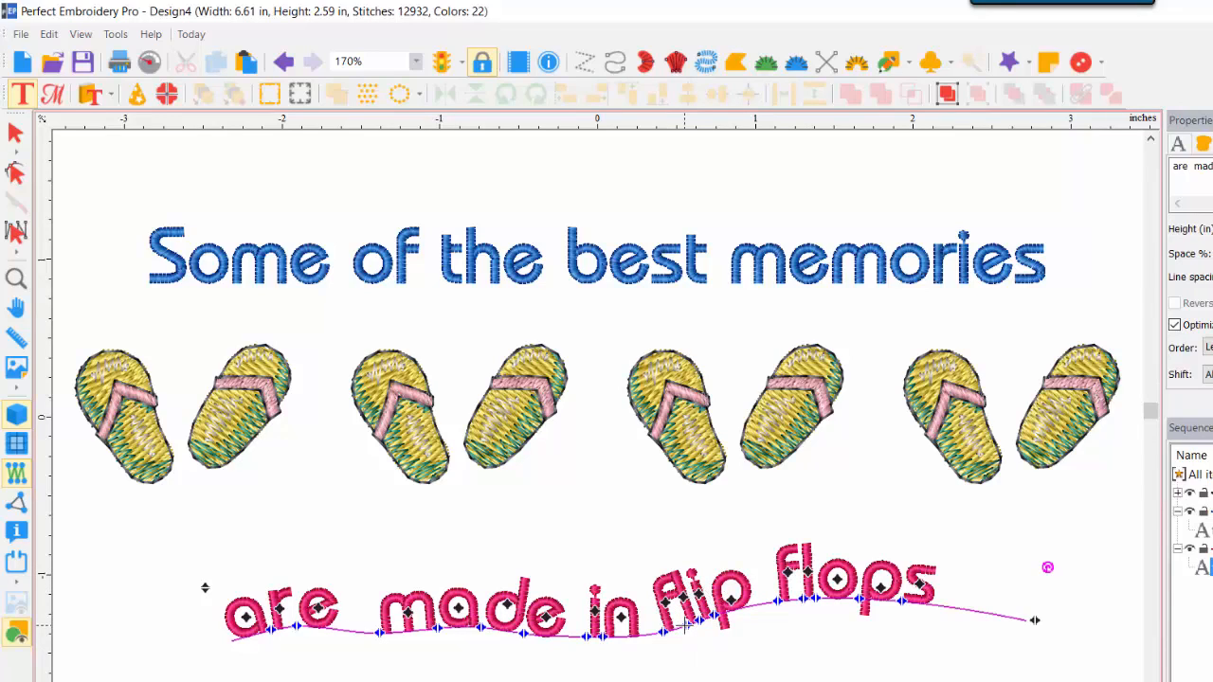
# Adjust the lower line's letter spacing, widening the gaps within "flip" and "flops" and moving the "e" of "are" closer to the "r"
pyautogui.moveTo(684, 626); pyautogui.dragTo(719, 616)
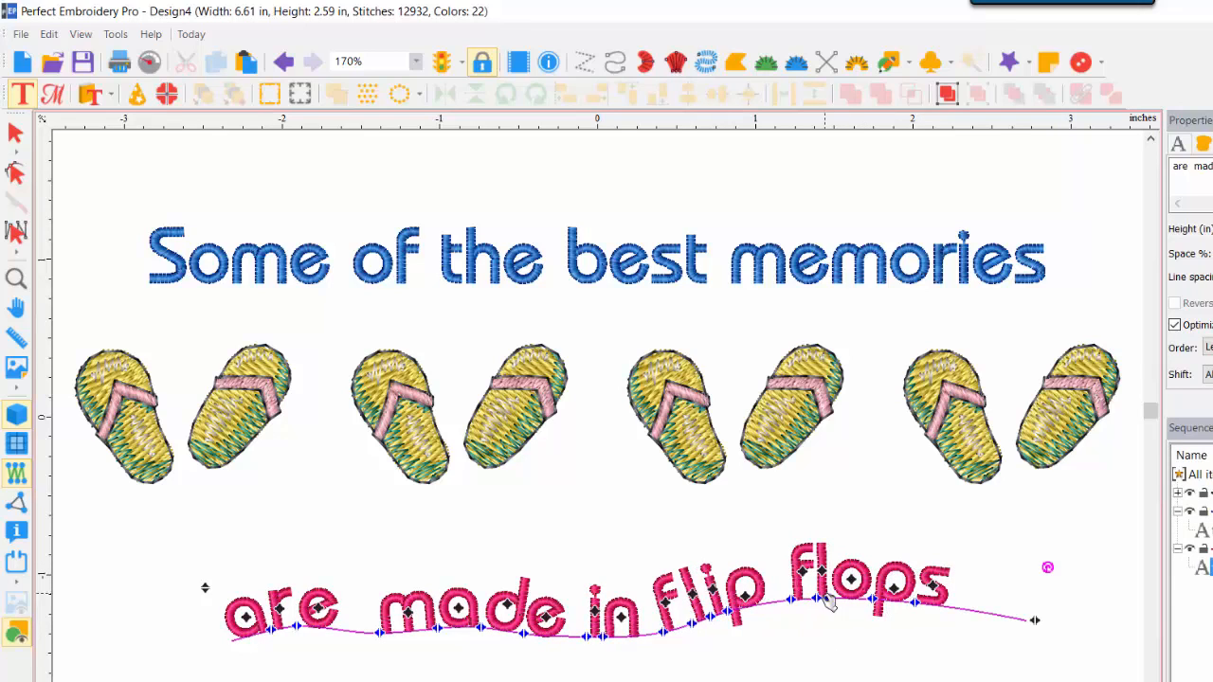
pyautogui.moveTo(817, 597); pyautogui.dragTo(823, 595)
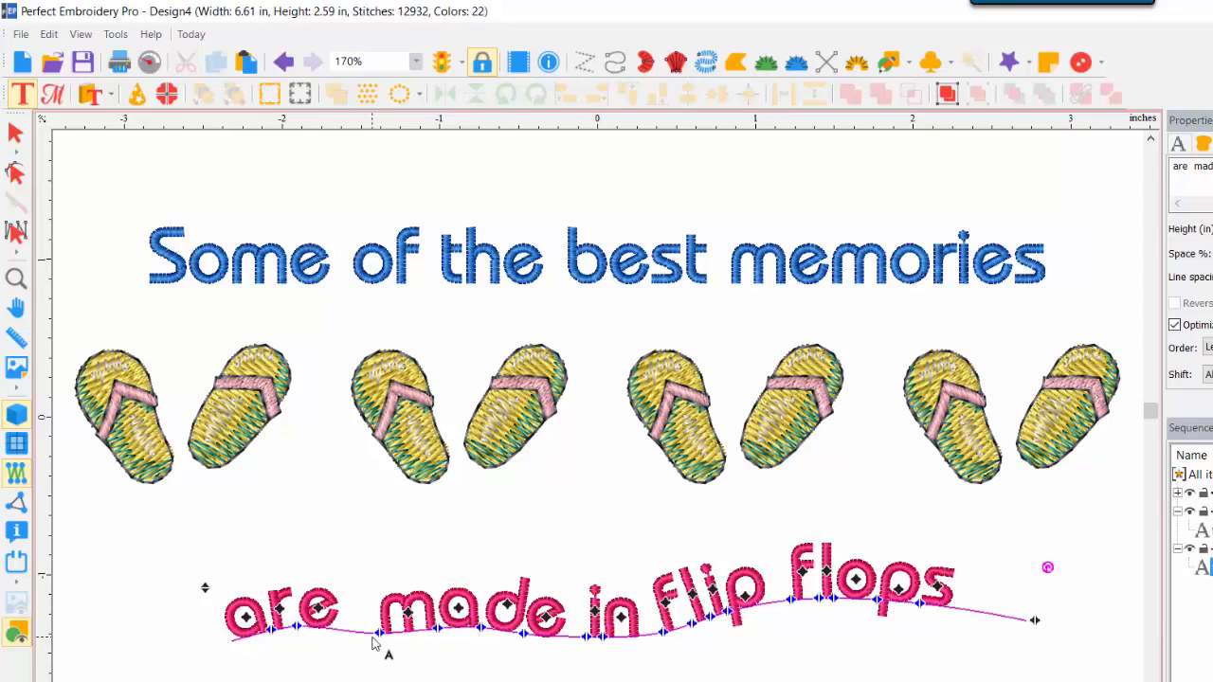
pyautogui.click(318, 609)
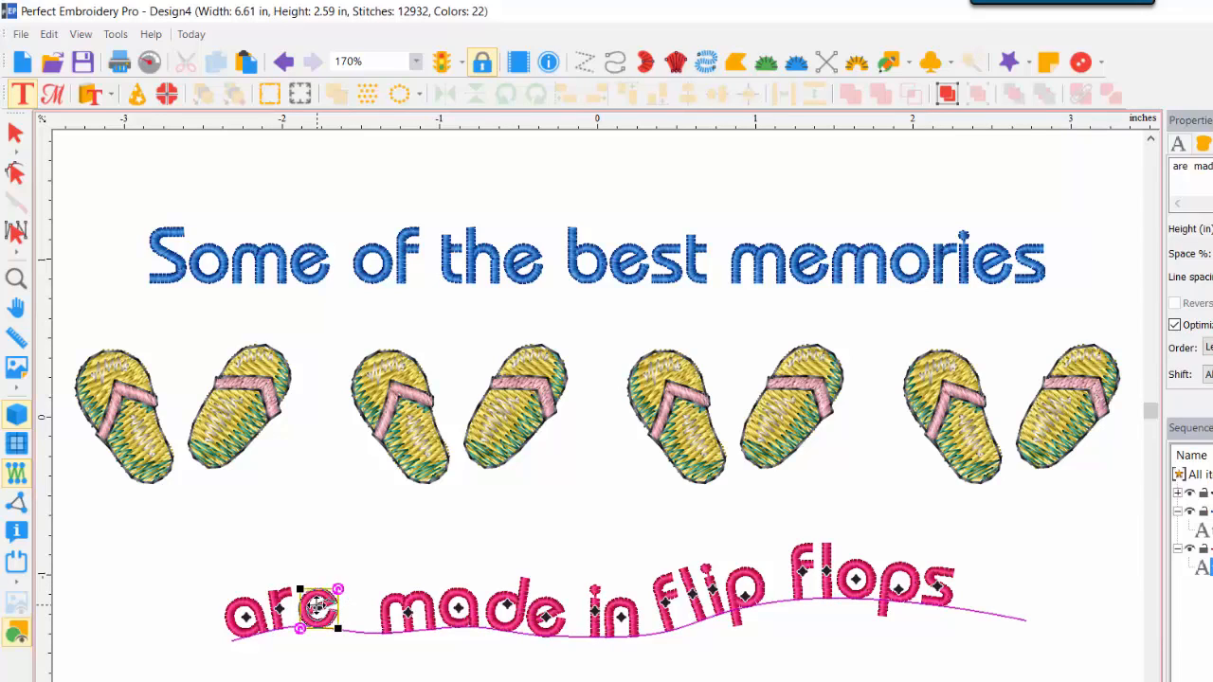
pyautogui.moveTo(318, 609); pyautogui.dragTo(315, 607)
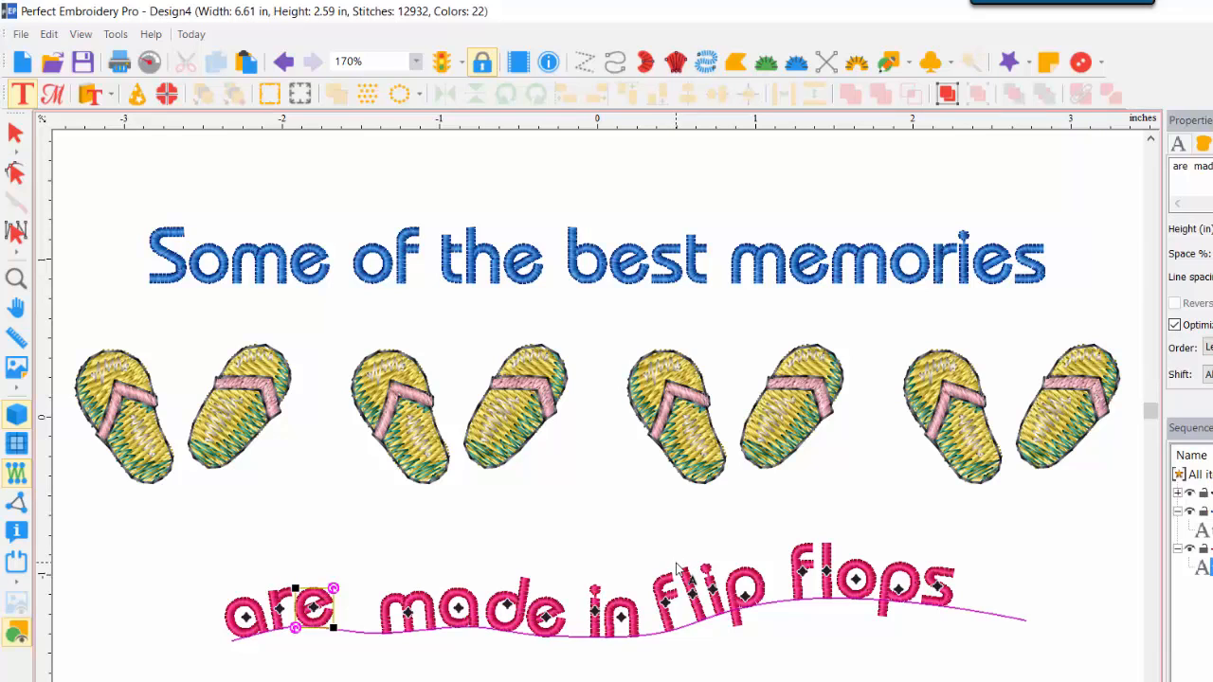
pyautogui.click(528, 591)
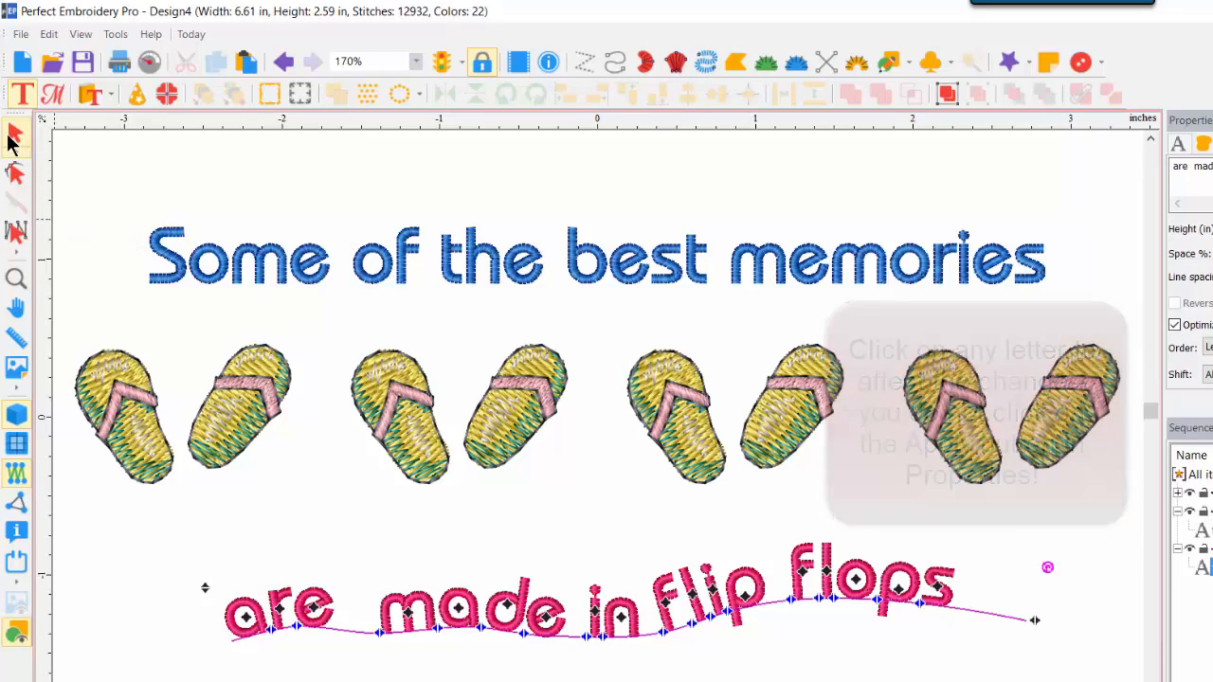
# Move the curved lower text up close beneath the flip-flop row and rotate it slightly clockwise
pyautogui.click(531, 629)
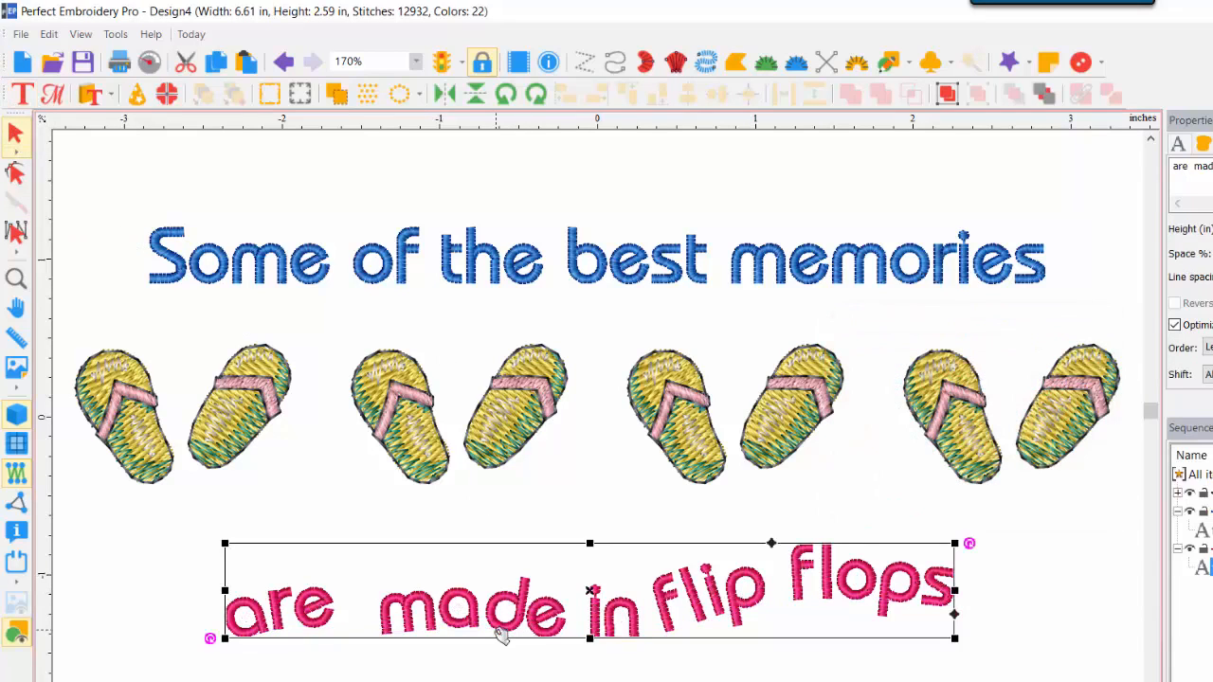
pyautogui.moveTo(488, 625); pyautogui.dragTo(501, 565)
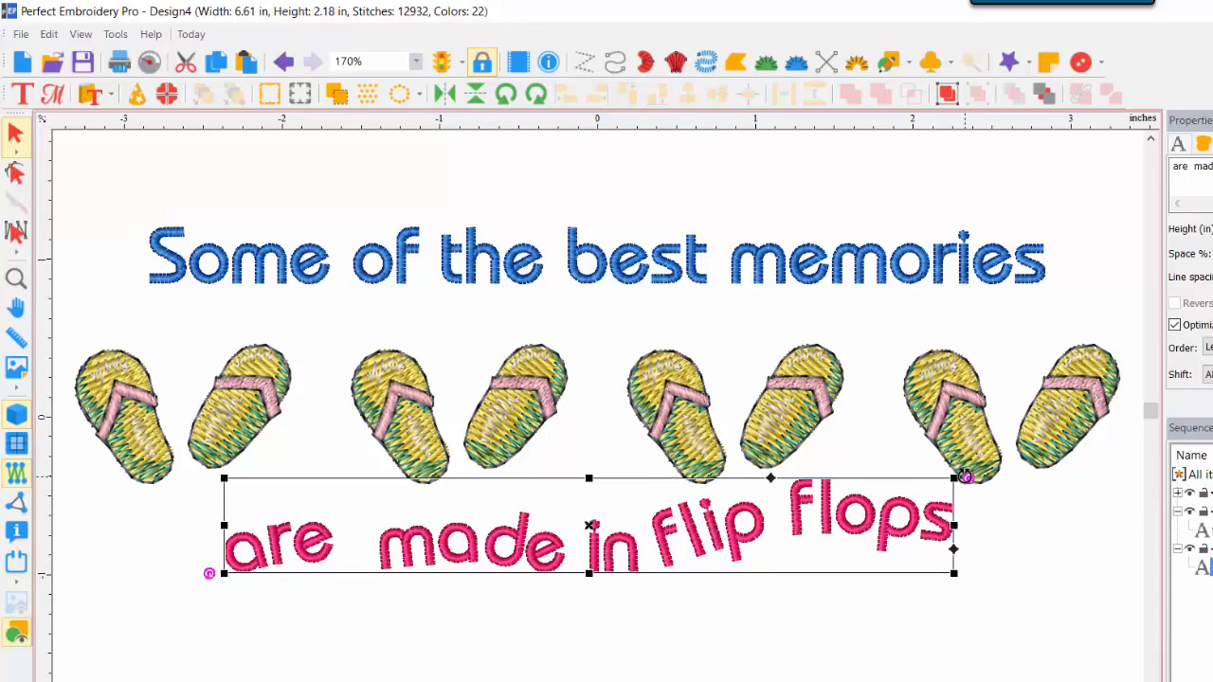
pyautogui.moveTo(965, 477); pyautogui.dragTo(967, 553)
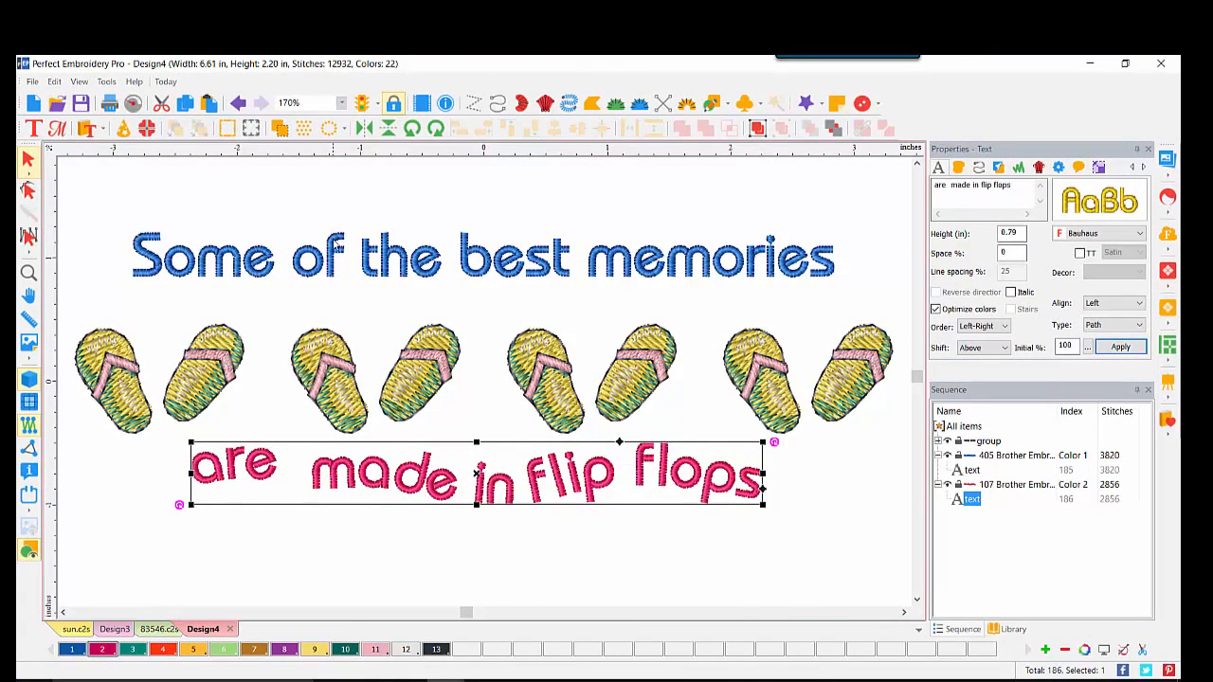
# Change the upper text line's type to Path and apply it
pyautogui.click(482, 256)
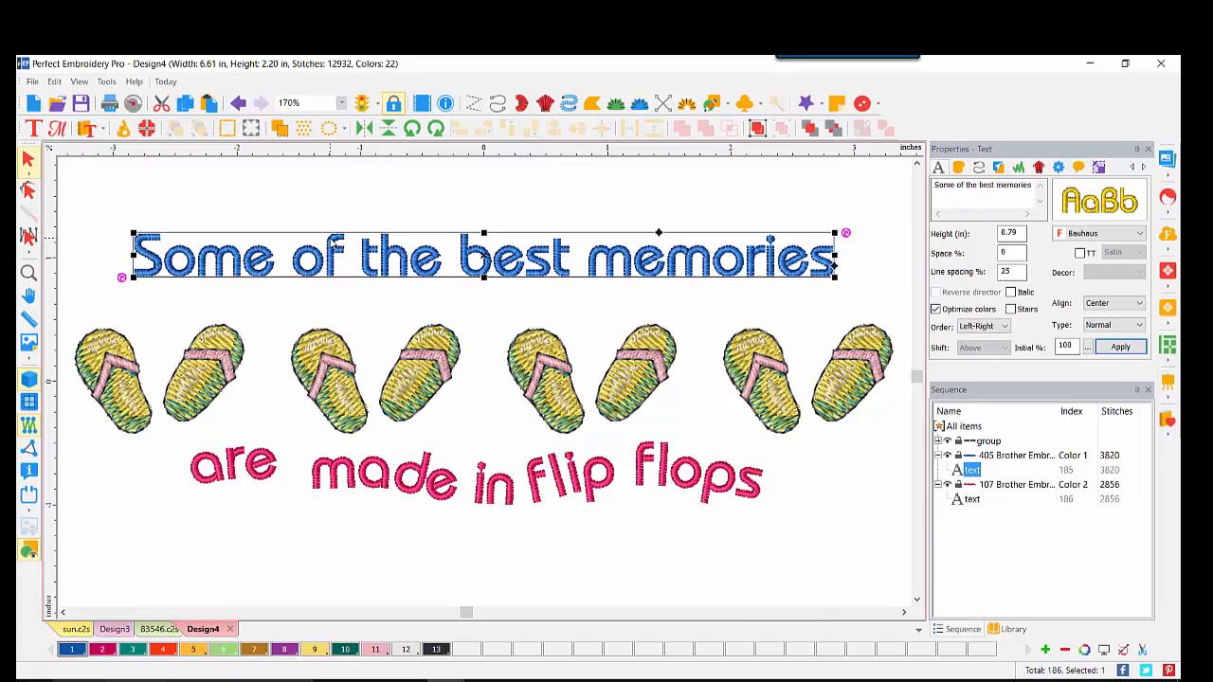
pyautogui.click(1127, 327)
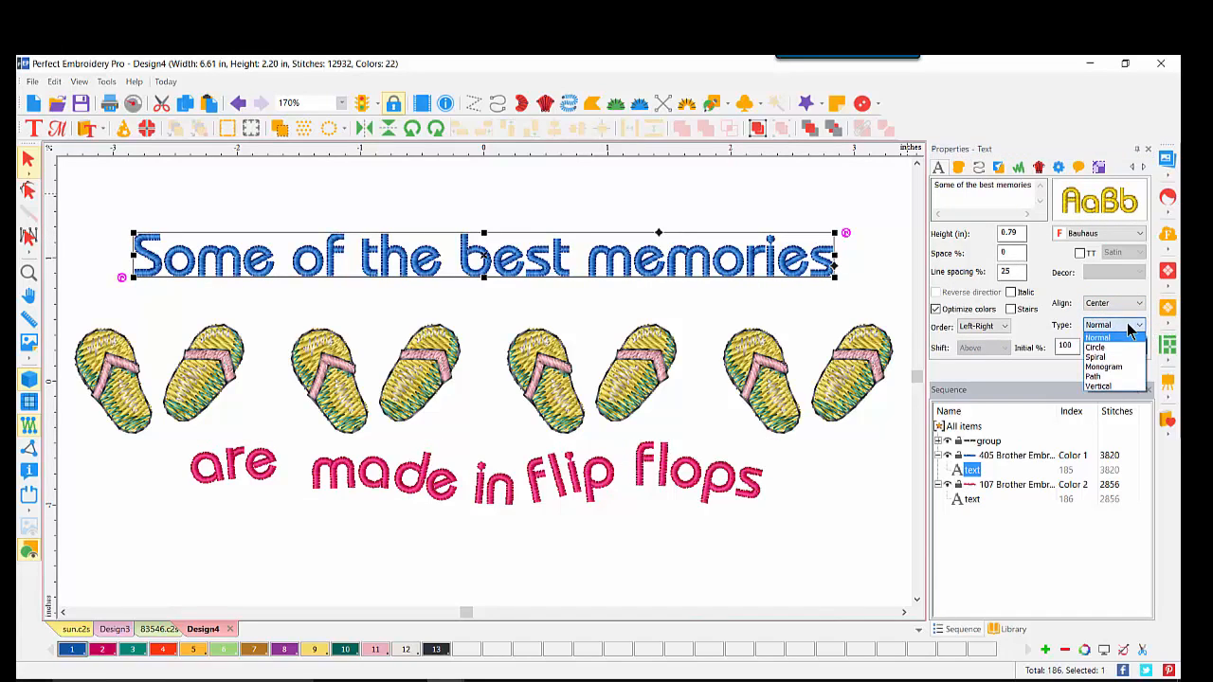
pyautogui.click(1103, 378)
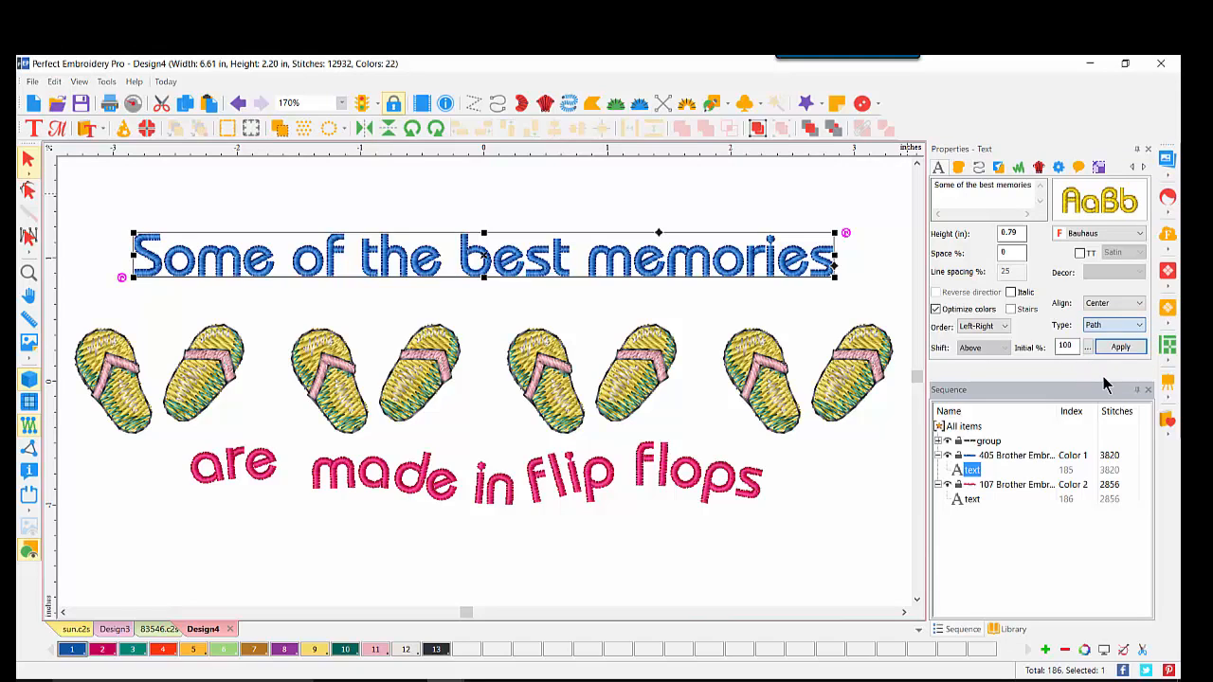
pyautogui.click(1117, 349)
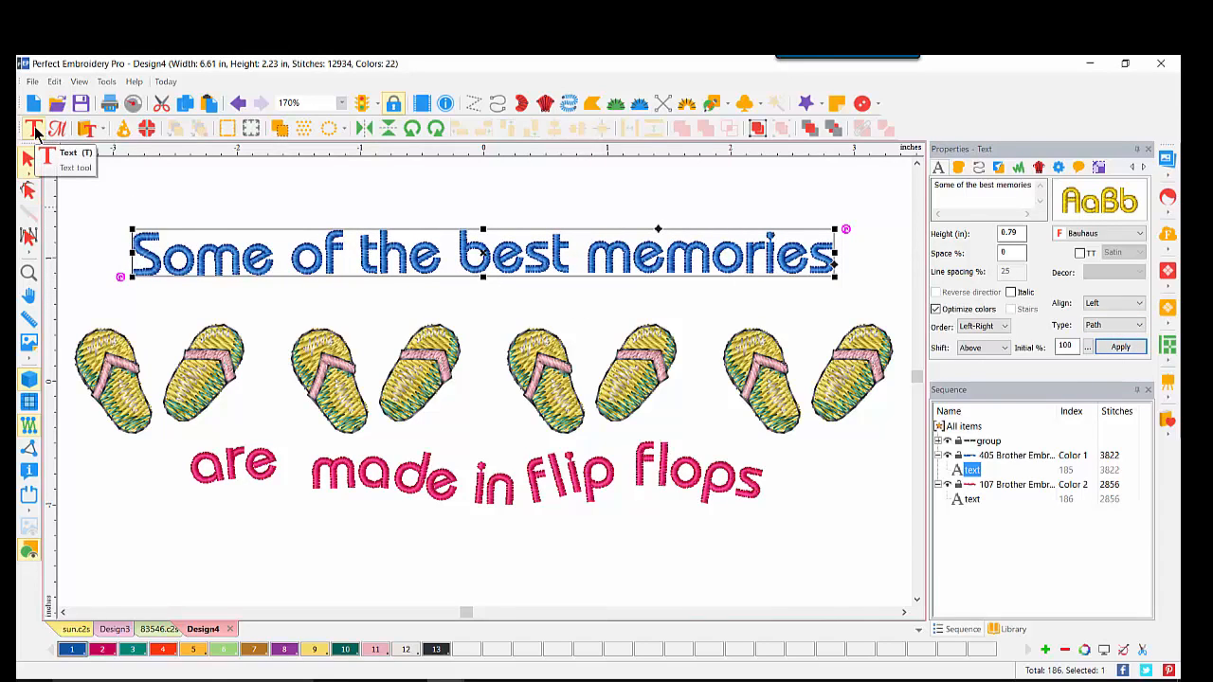
# Edit the upper text's baseline by adding a raised point after "Some" and moving the existing middle point beneath the end of "best"
pyautogui.click(35, 131)
pyautogui.click(284, 278)
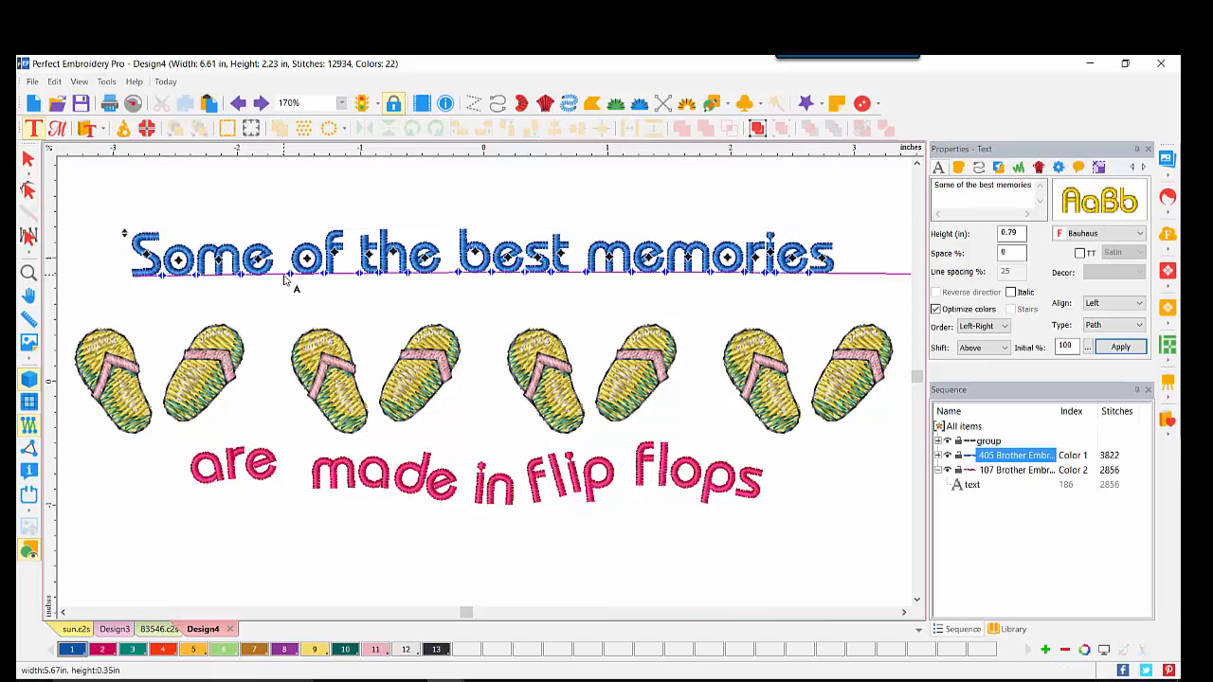
pyautogui.rightClick(284, 278)
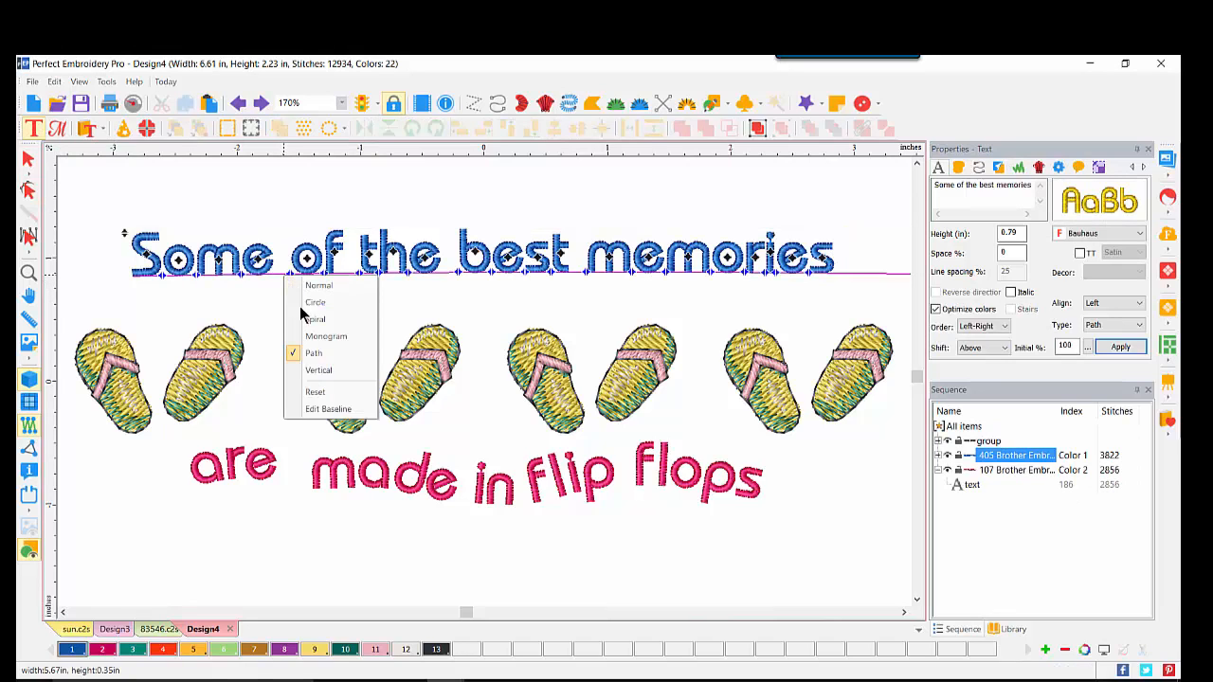
pyautogui.click(327, 410)
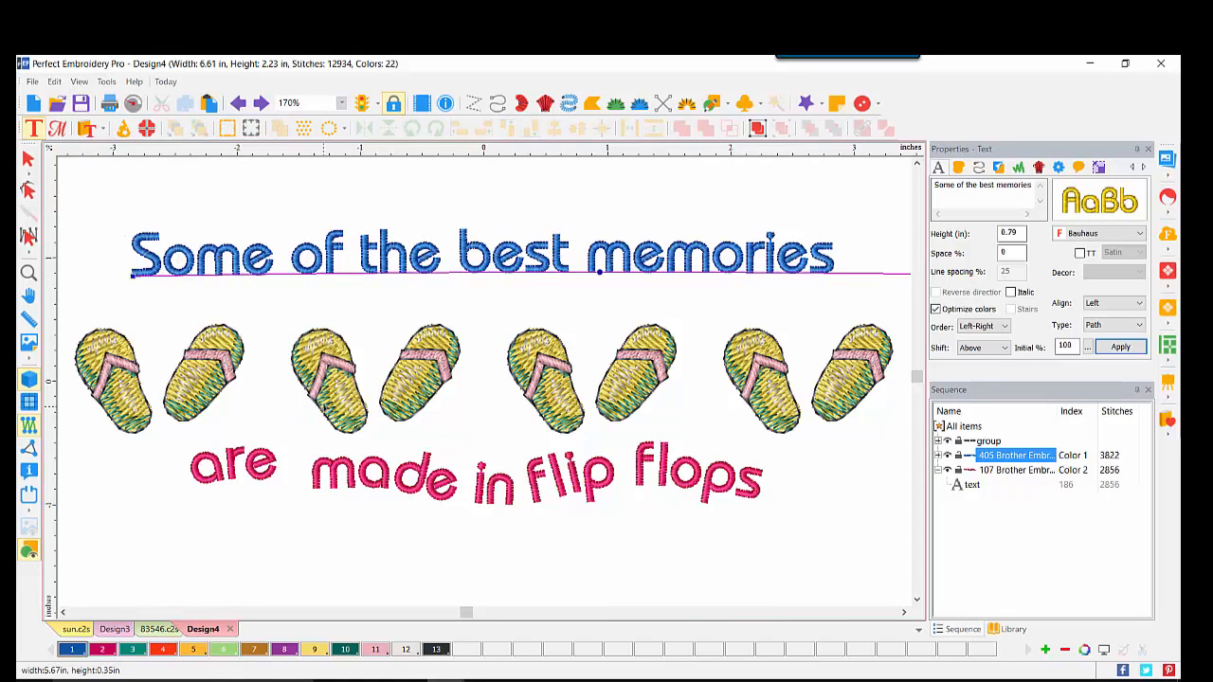
pyautogui.rightClick(277, 278)
pyautogui.click(313, 282)
pyautogui.moveTo(275, 274); pyautogui.dragTo(280, 249)
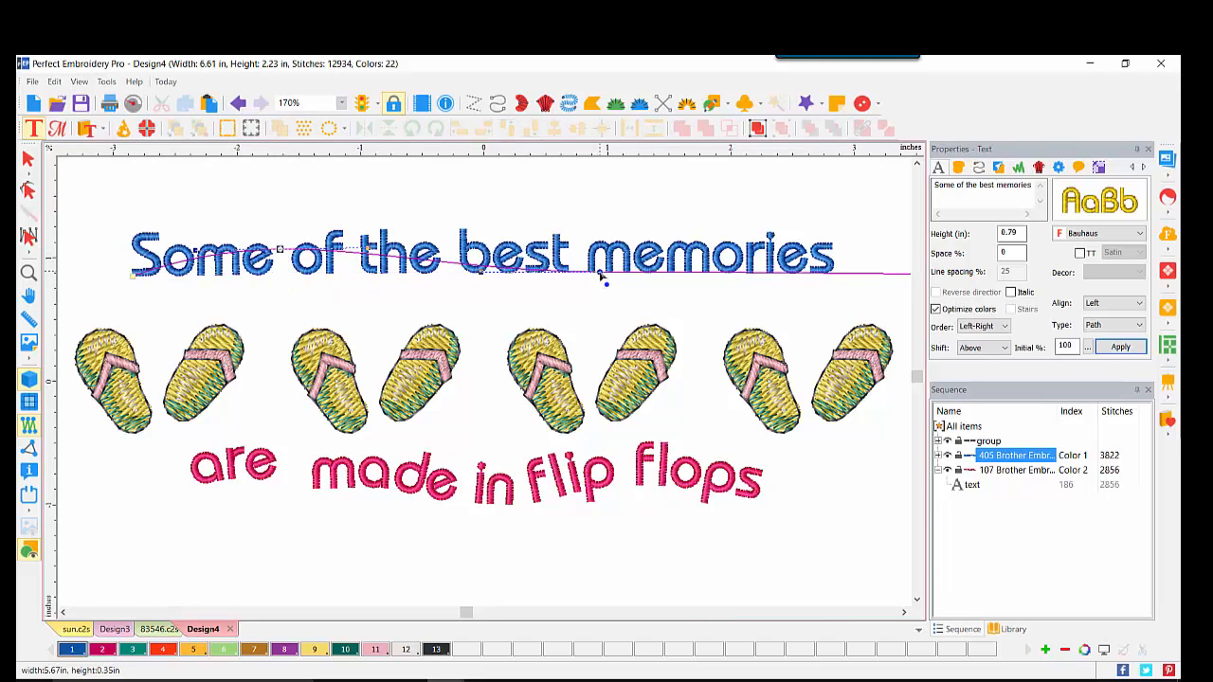
pyautogui.moveTo(599, 275); pyautogui.dragTo(553, 272)
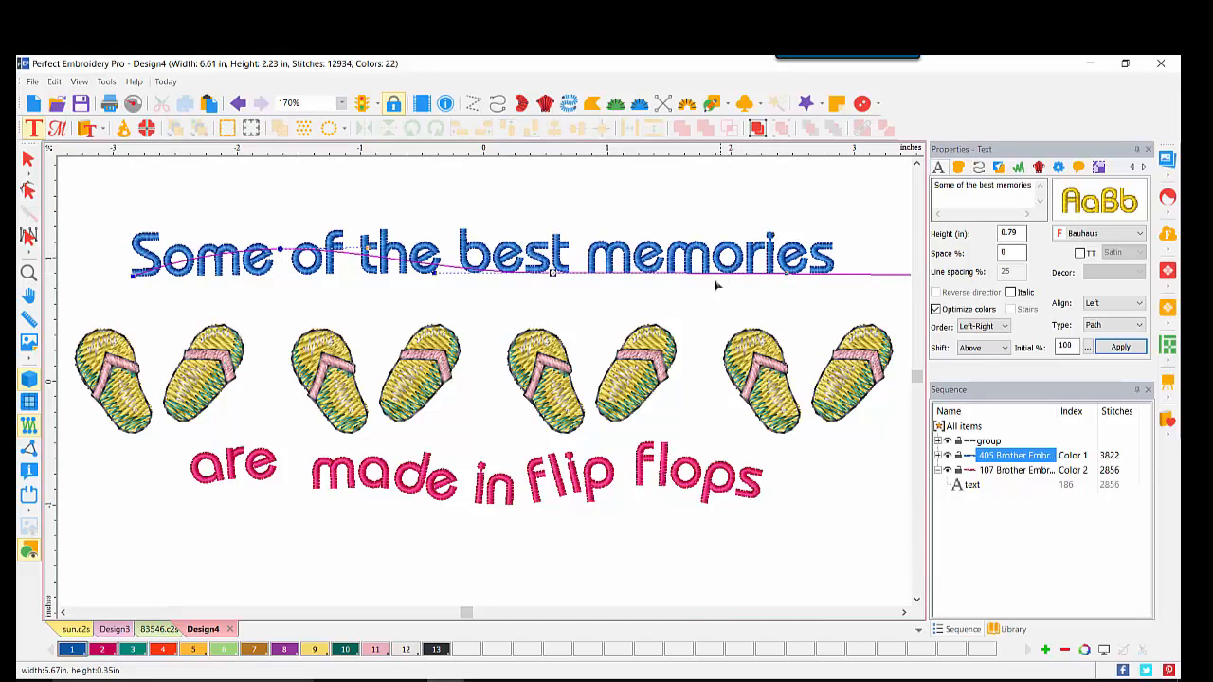
# Add a baseline point beneath "memories" and raise it to form a second crest
pyautogui.rightClick(718, 275)
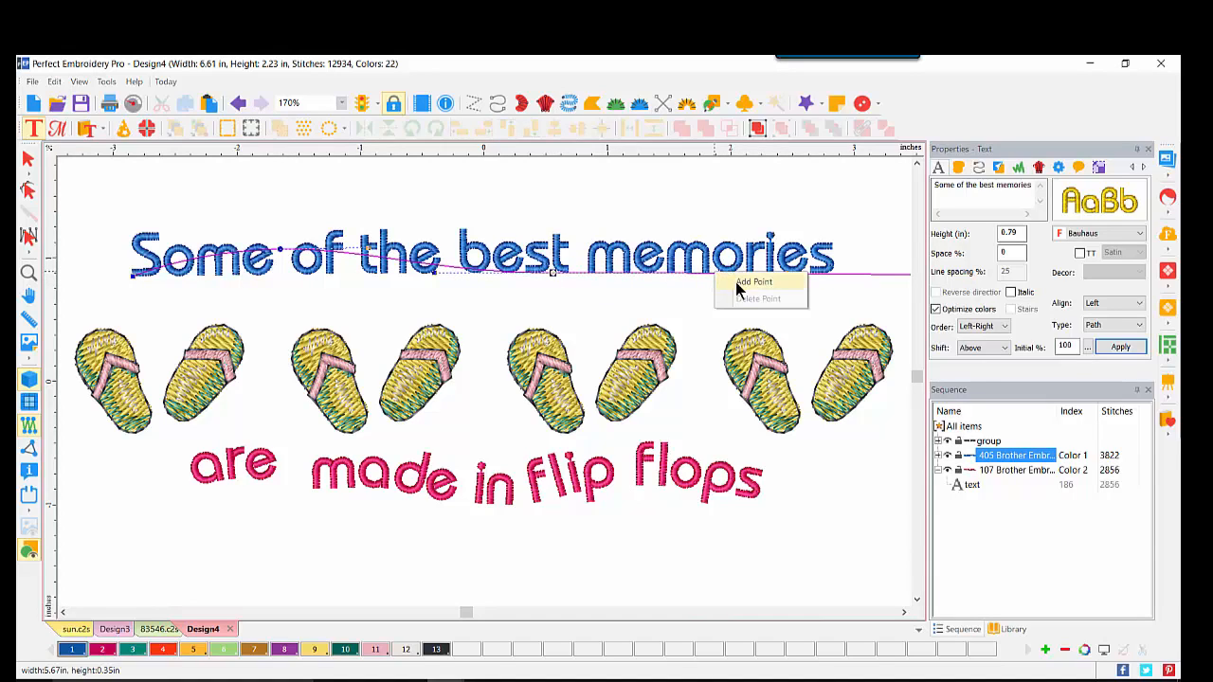
pyautogui.click(738, 284)
pyautogui.moveTo(717, 275); pyautogui.dragTo(722, 256)
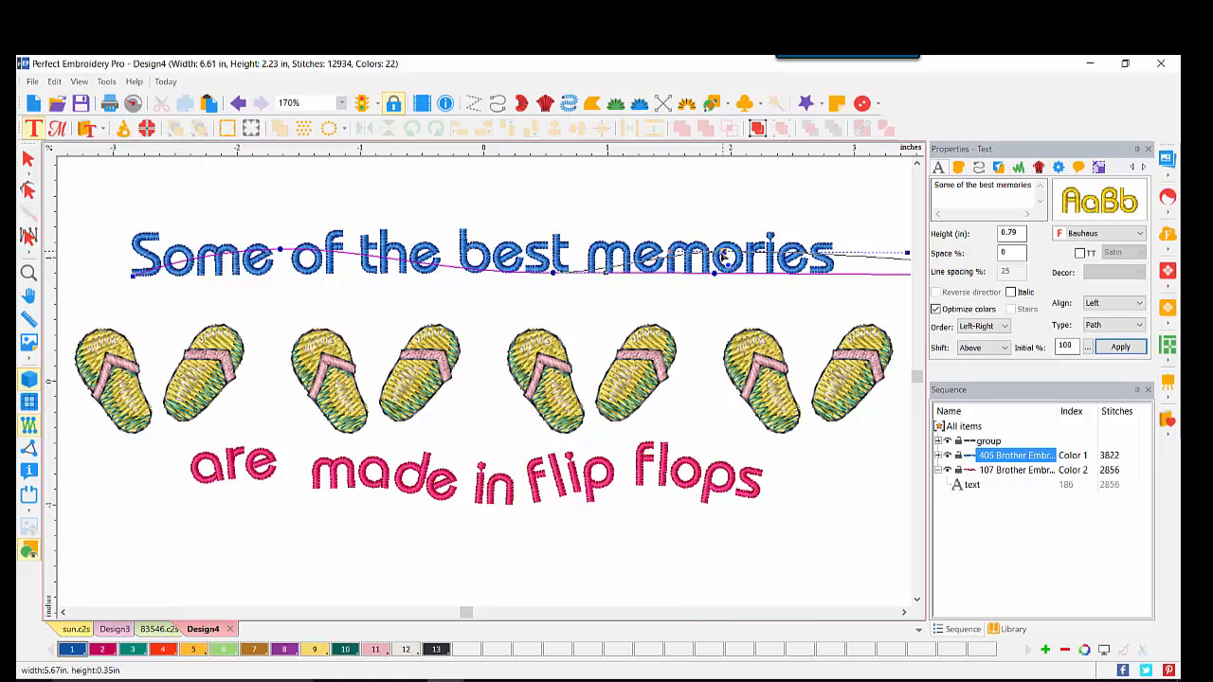
# Pull the baseline's end point back to just past "memories" with a smooth curve, and apply the reshaped baseline to the upper text
pyautogui.click(903, 612)
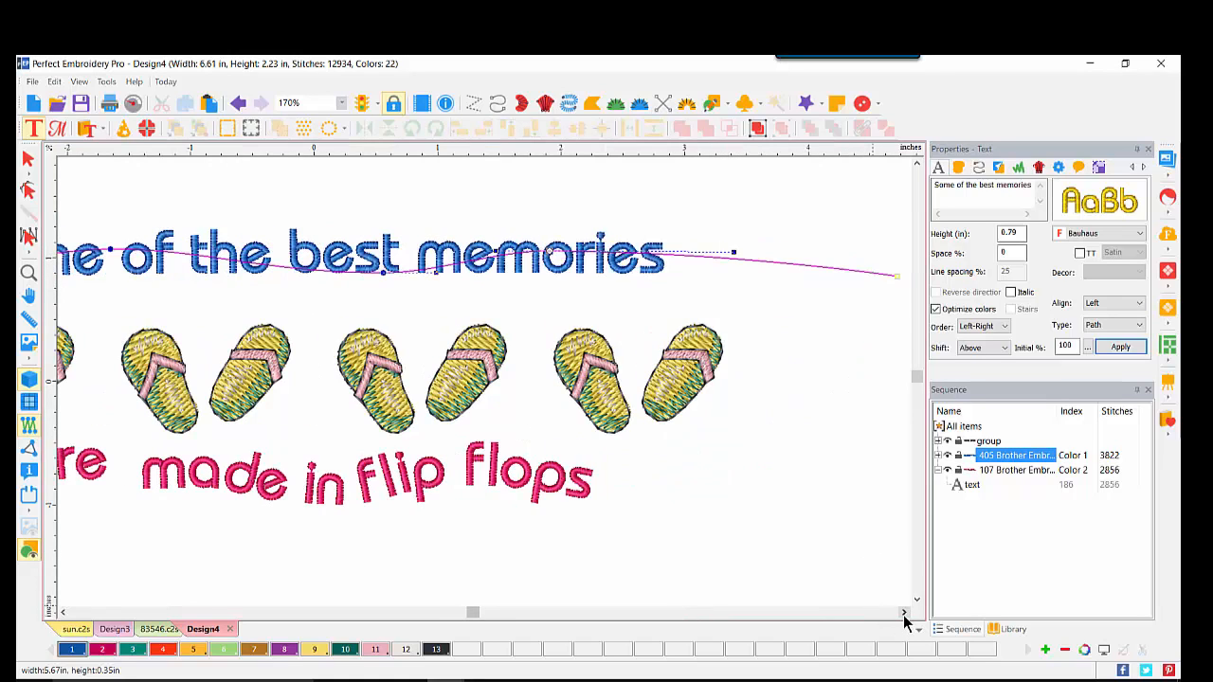
pyautogui.click(904, 612)
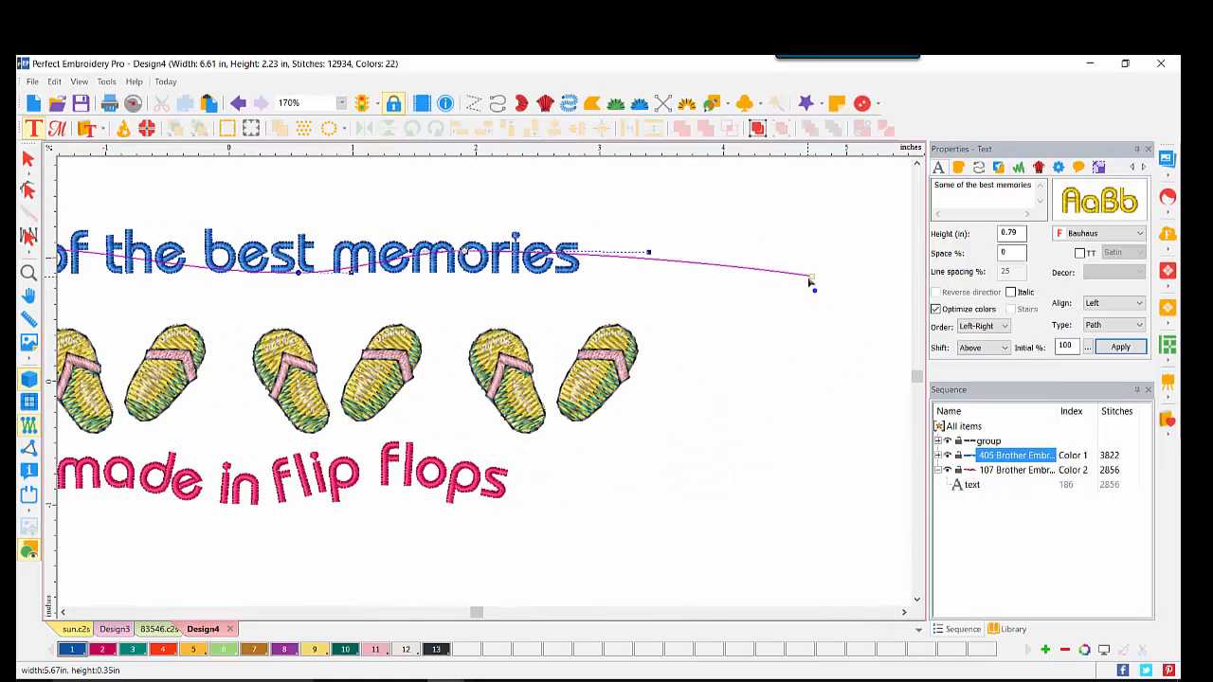
pyautogui.moveTo(809, 280); pyautogui.dragTo(812, 280)
pyautogui.moveTo(639, 266); pyautogui.dragTo(636, 271)
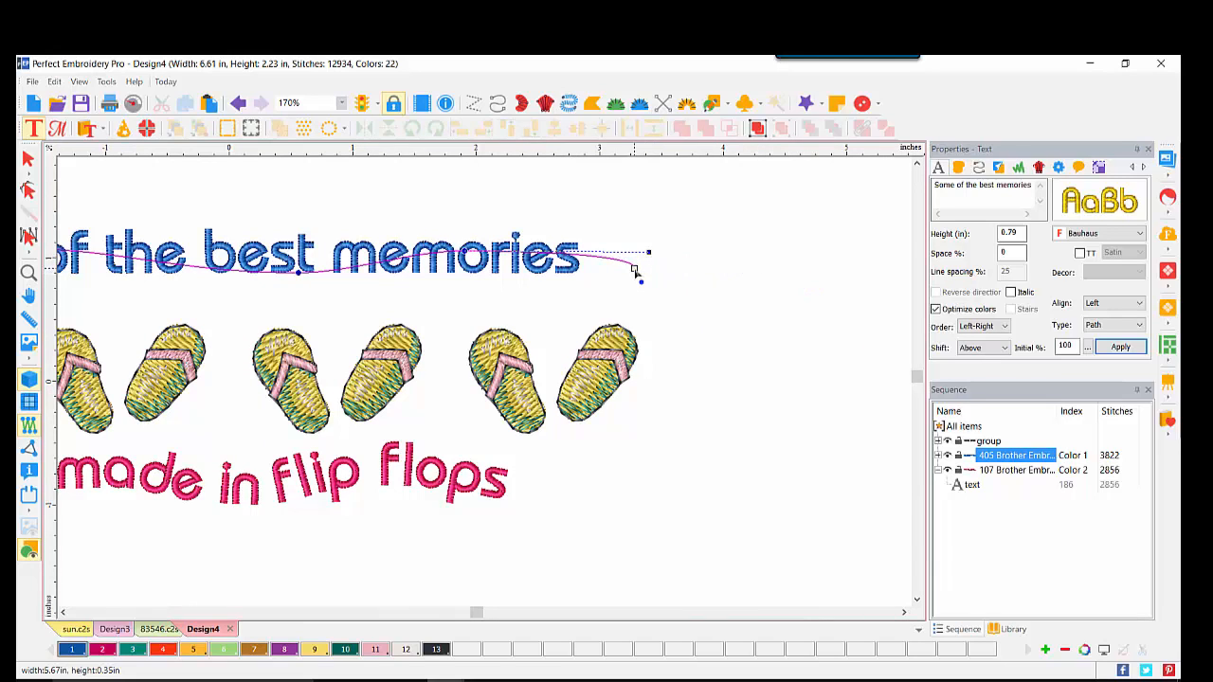
pyautogui.rightClick(635, 271)
pyautogui.click(666, 356)
pyautogui.click(63, 613)
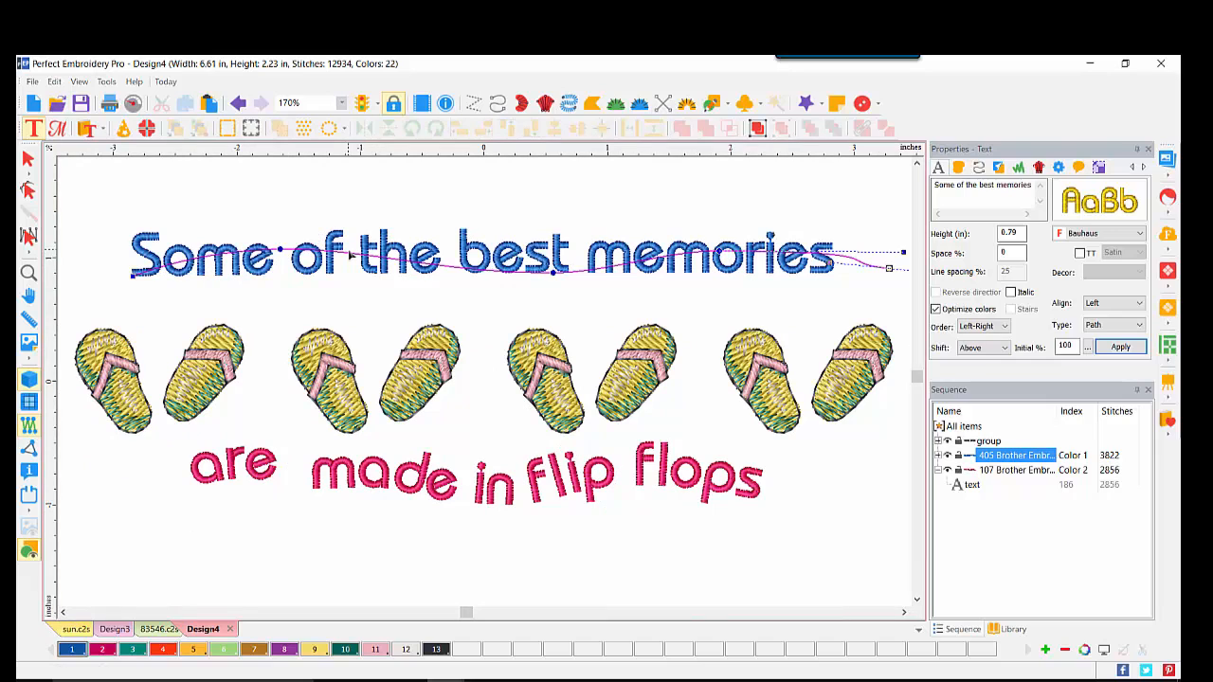
pyautogui.click(462, 234)
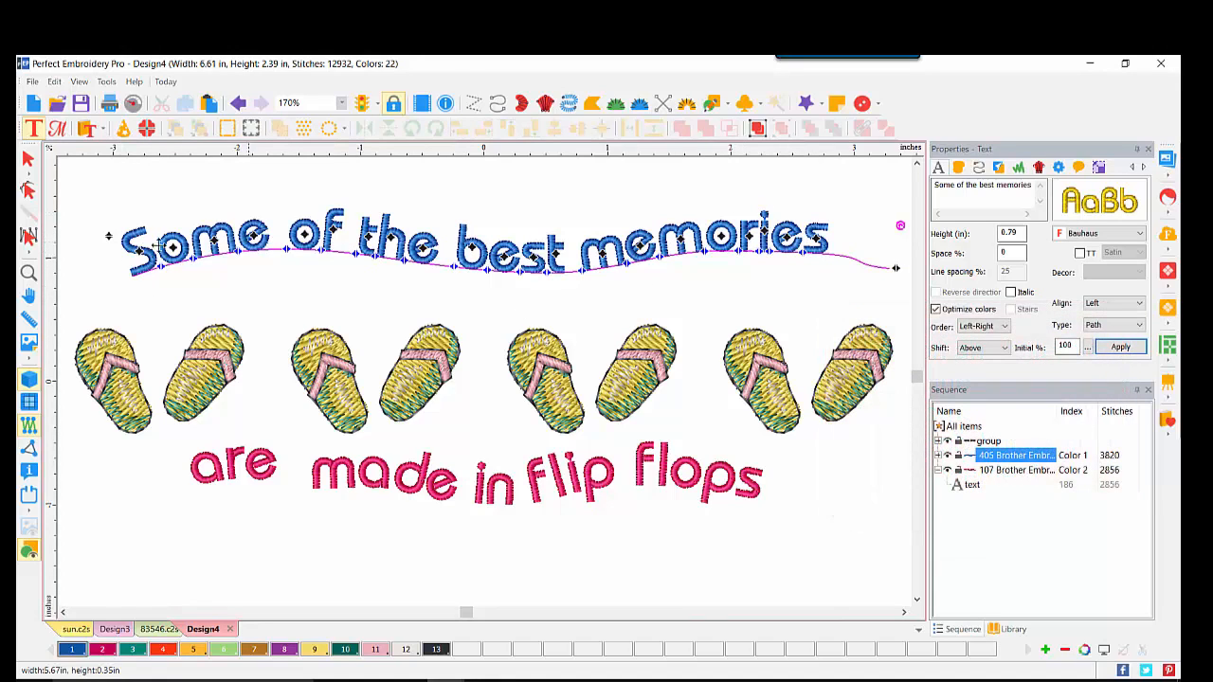
# Move the curved upper text down close above the flip-flop row and center both text lines and the row on a common vertical axis
pyautogui.click(29, 163)
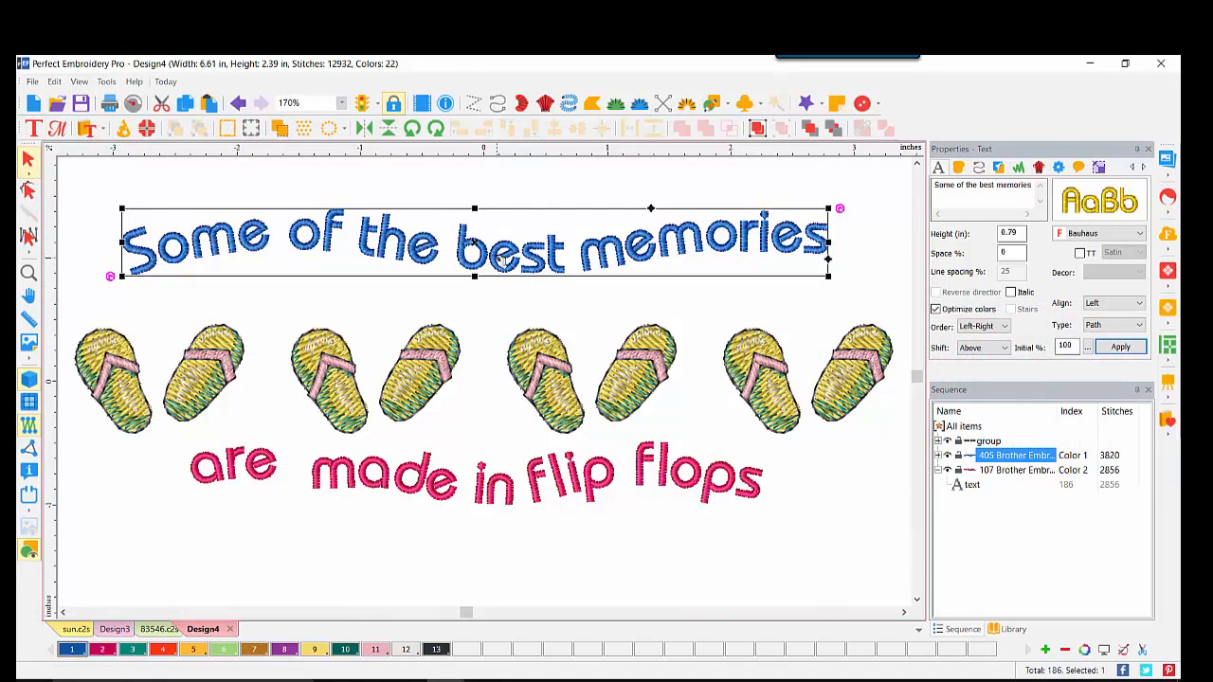
pyautogui.moveTo(501, 262); pyautogui.dragTo(493, 295)
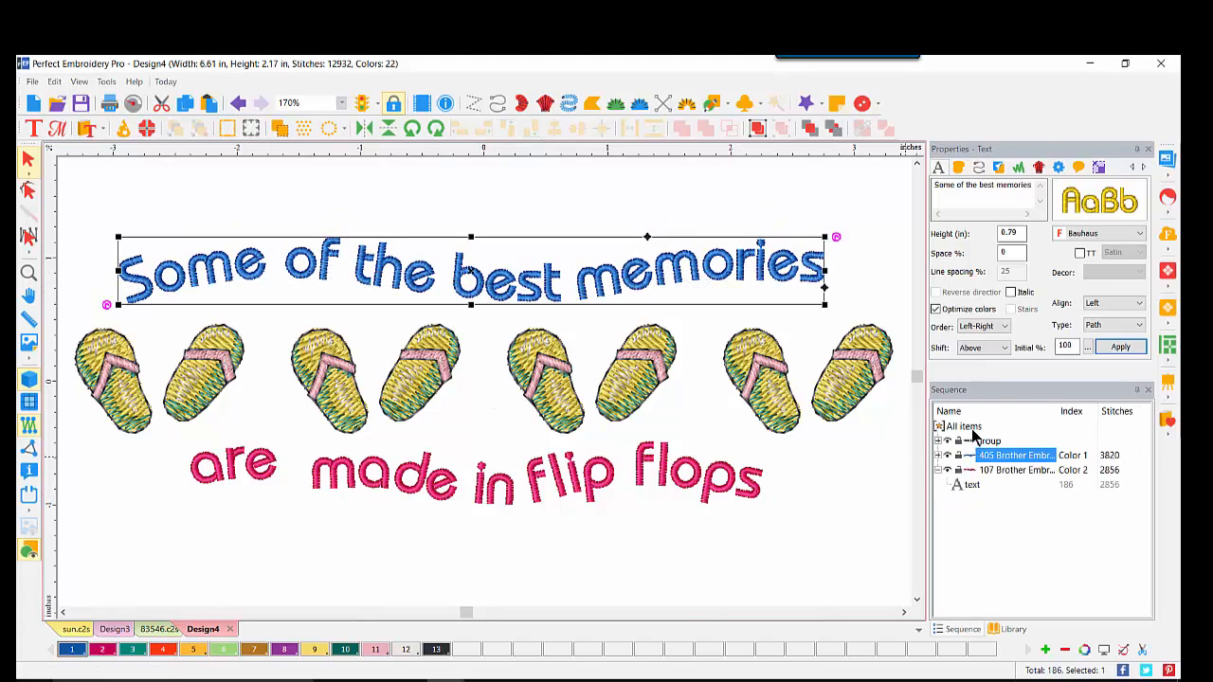
pyautogui.click(964, 426)
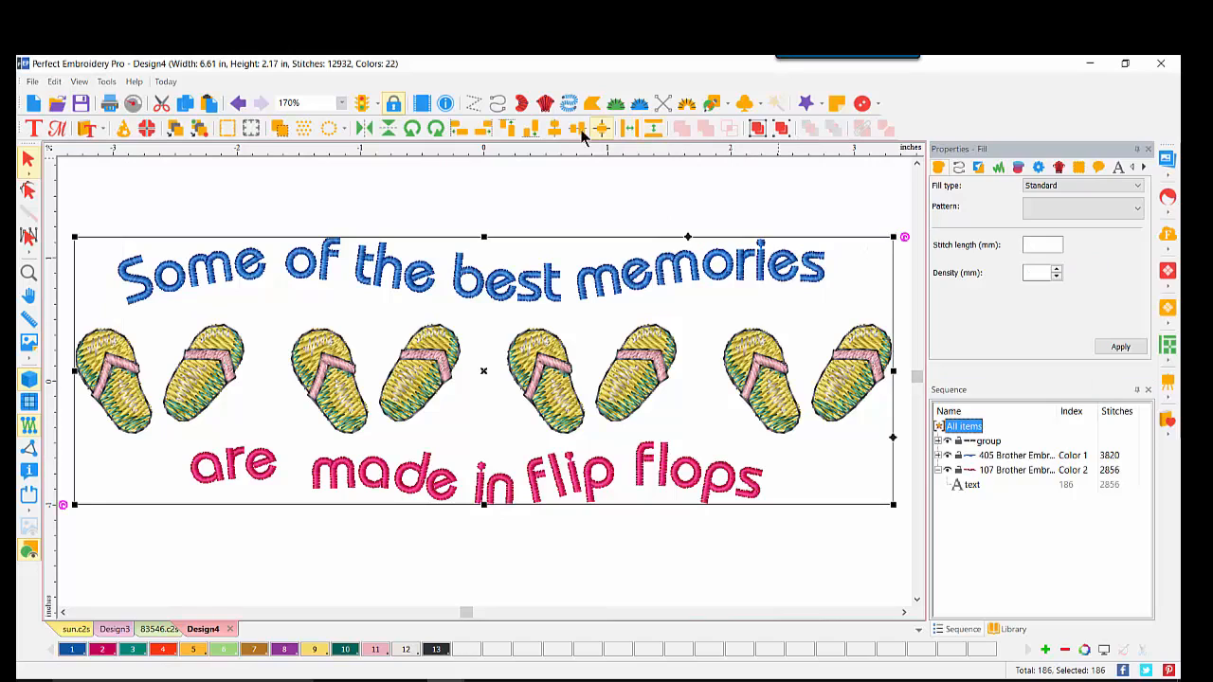
pyautogui.click(555, 130)
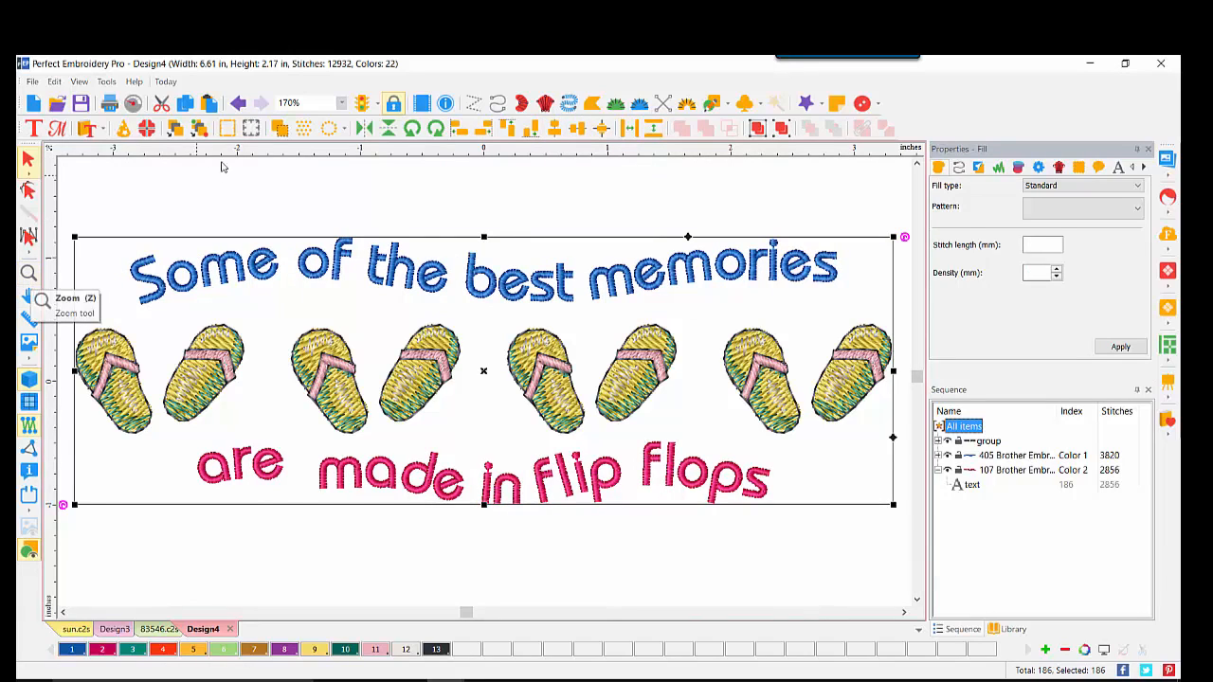
pyautogui.click(341, 102)
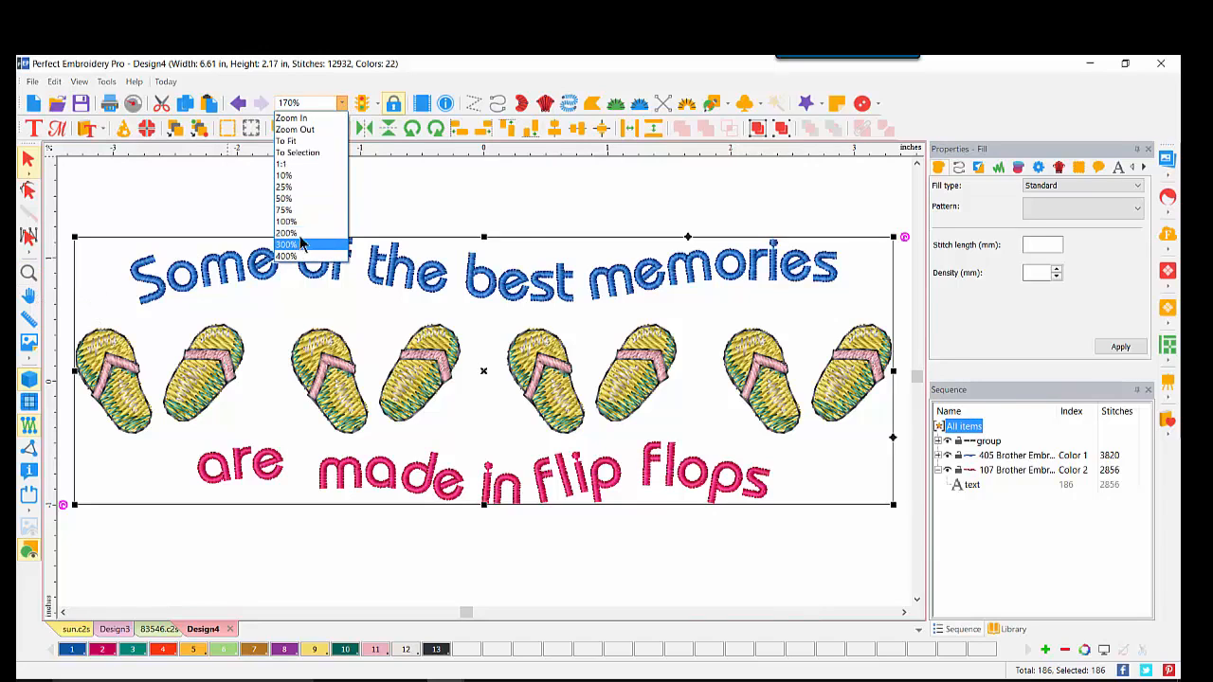
pyautogui.click(301, 238)
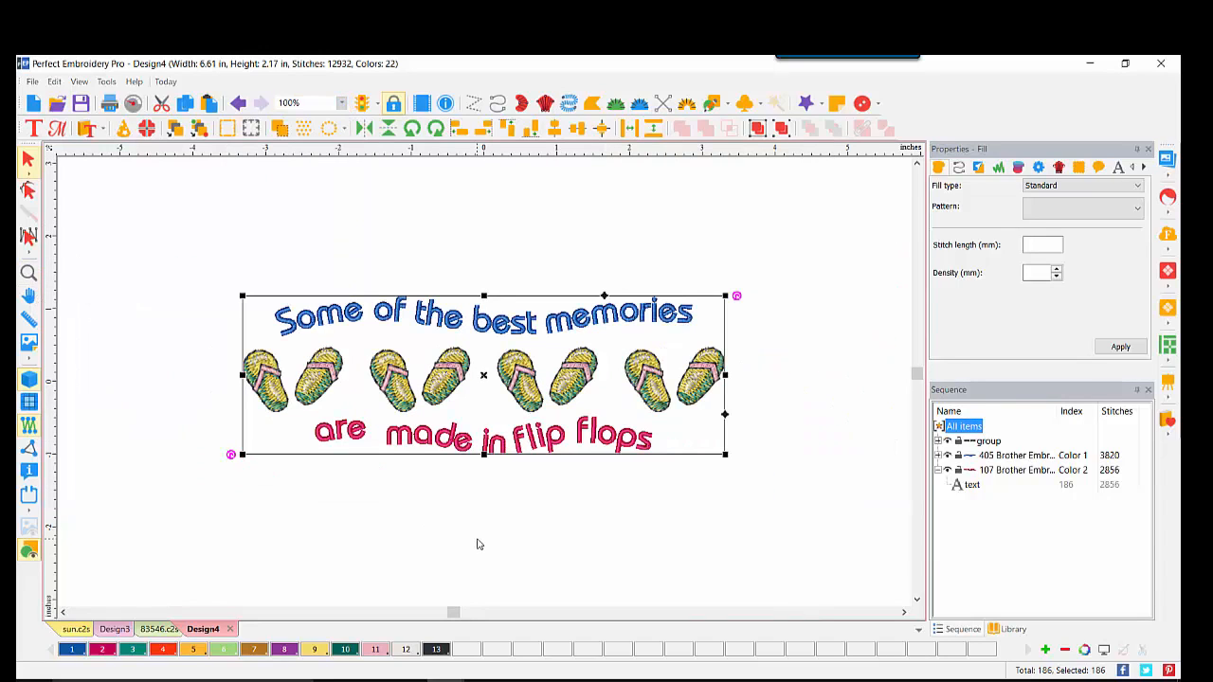
pyautogui.click(480, 540)
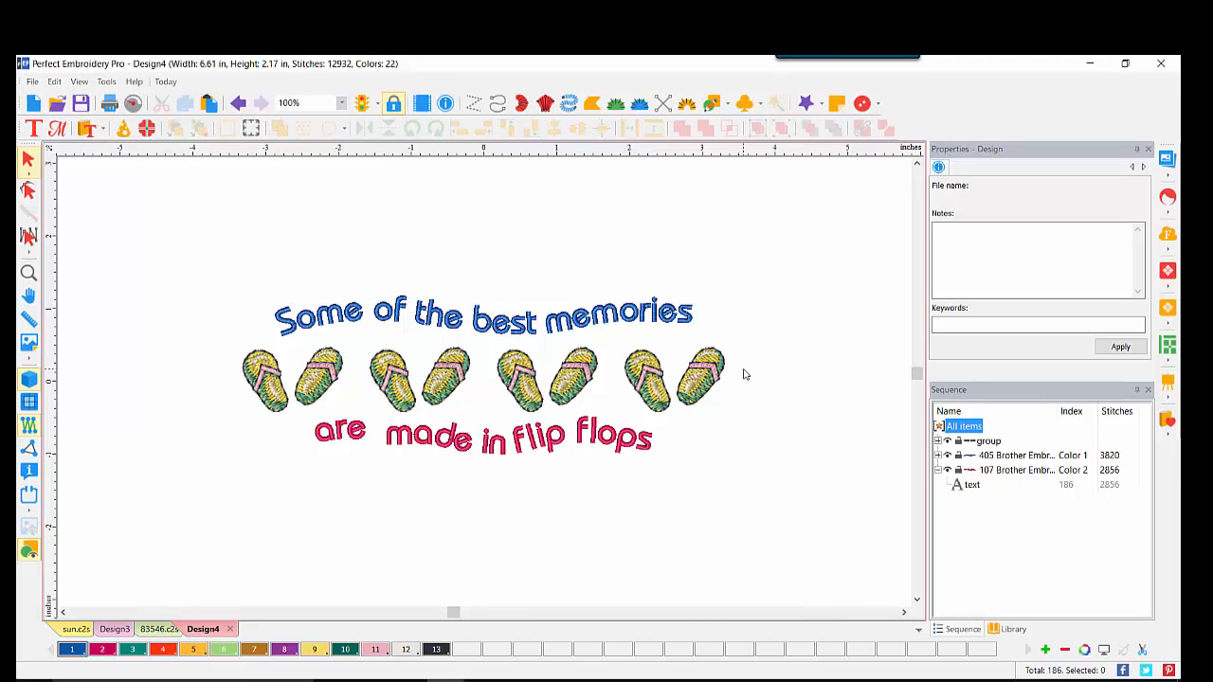
# Copy the flip-flop group into a new design and ungroup it there
pyautogui.click(987, 440)
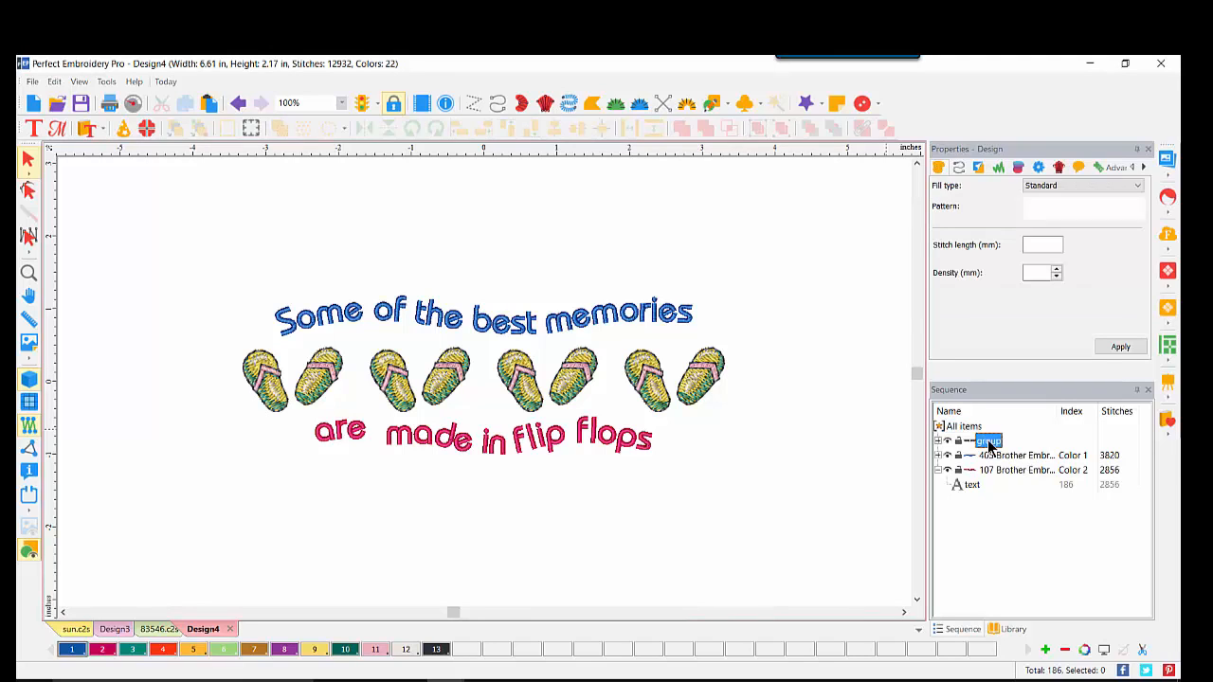
pyautogui.click(59, 107)
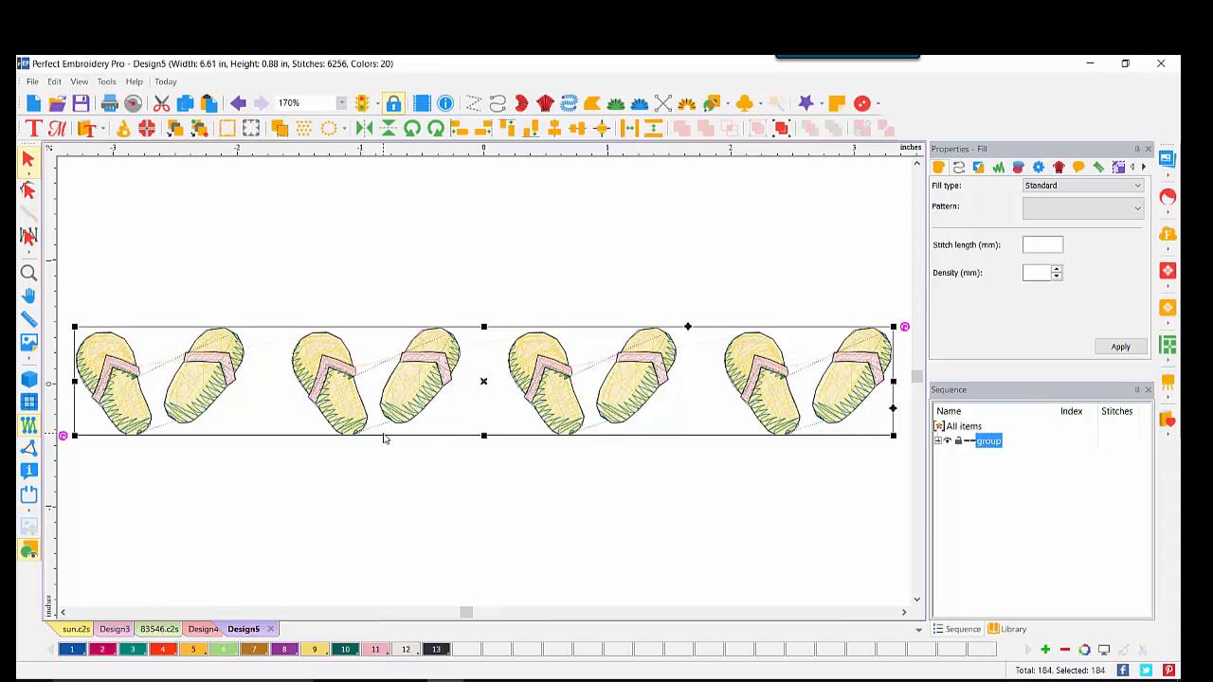
pyautogui.click(783, 130)
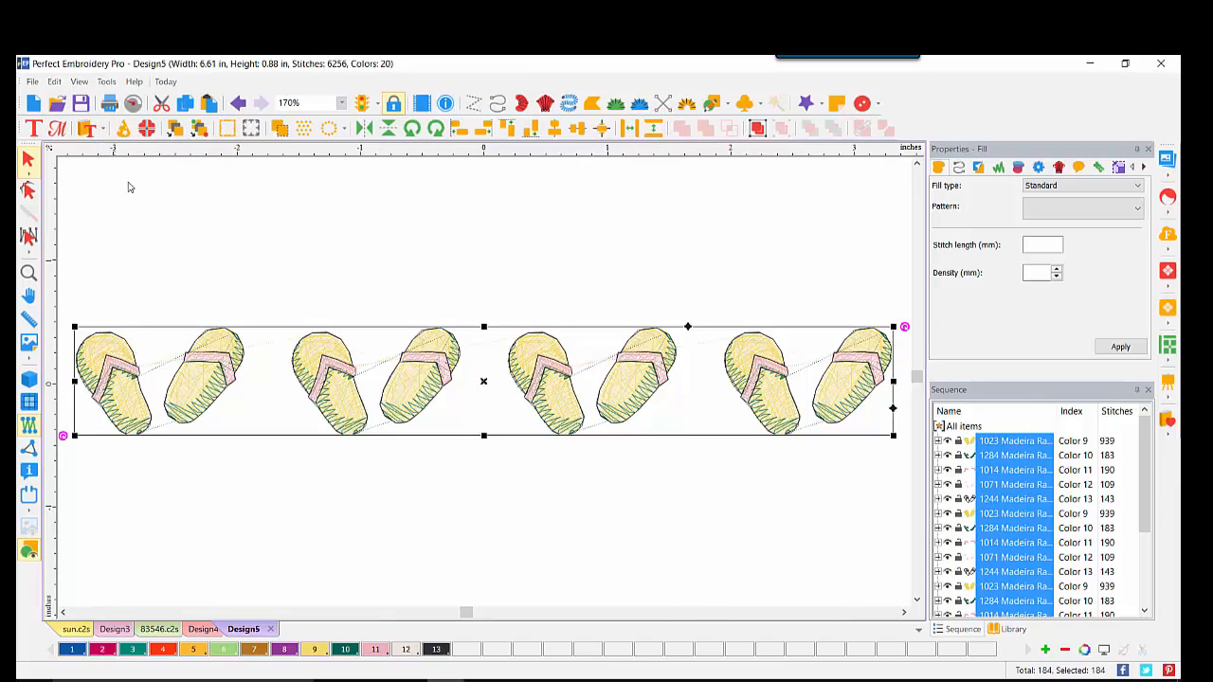
# Play the stitch simulation from start to end to examine the sewing order and color changes of the repeated flip-flops
pyautogui.click(133, 103)
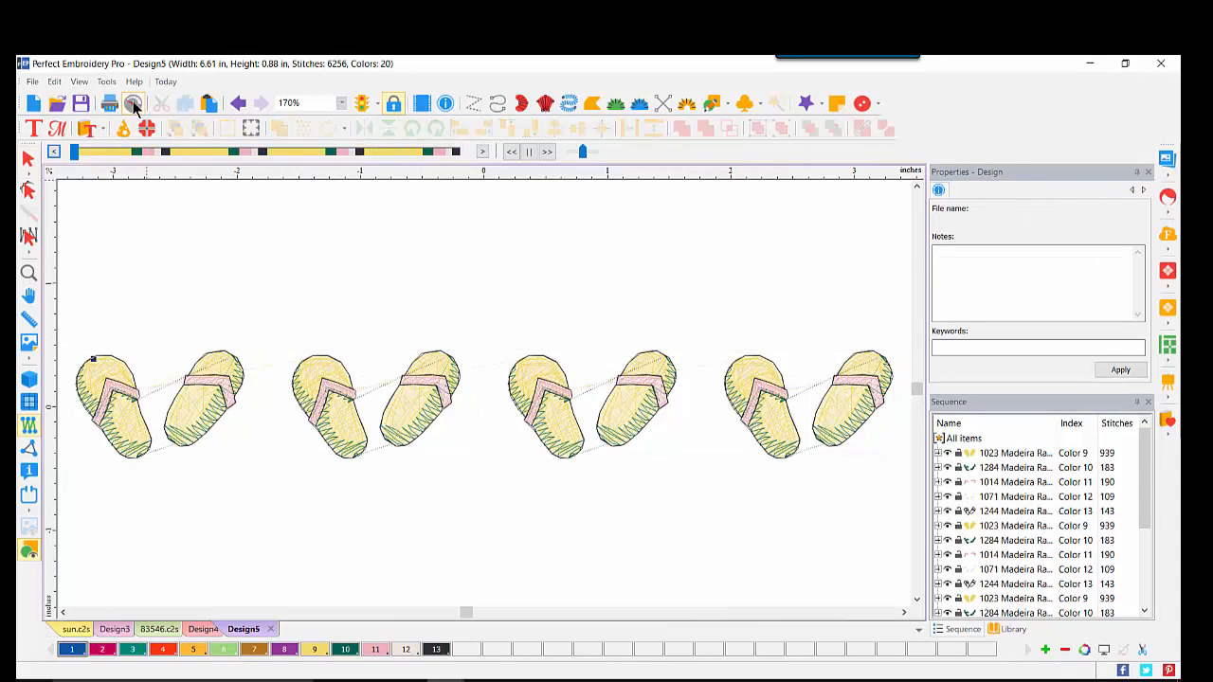
pyautogui.click(79, 154)
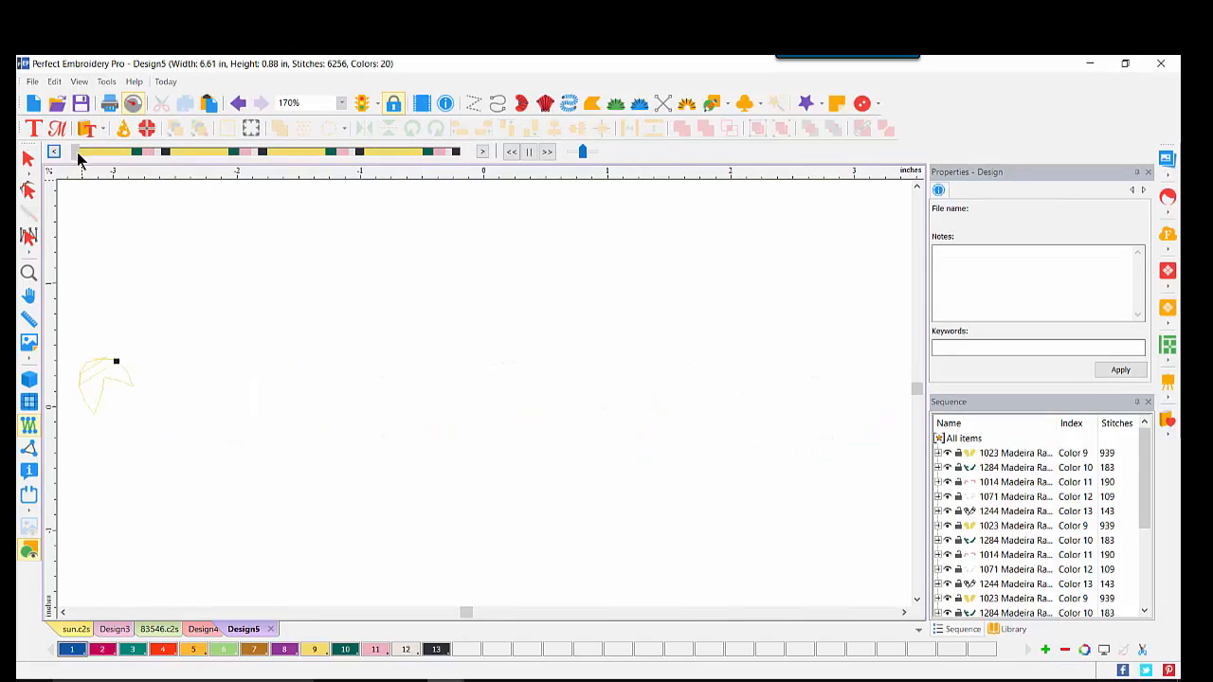
pyautogui.moveTo(78, 159)
pyautogui.mouseDown()
pyautogui.moveTo(144, 157)
pyautogui.moveTo(242, 186)
pyautogui.moveTo(478, 211)
pyautogui.mouseUp()
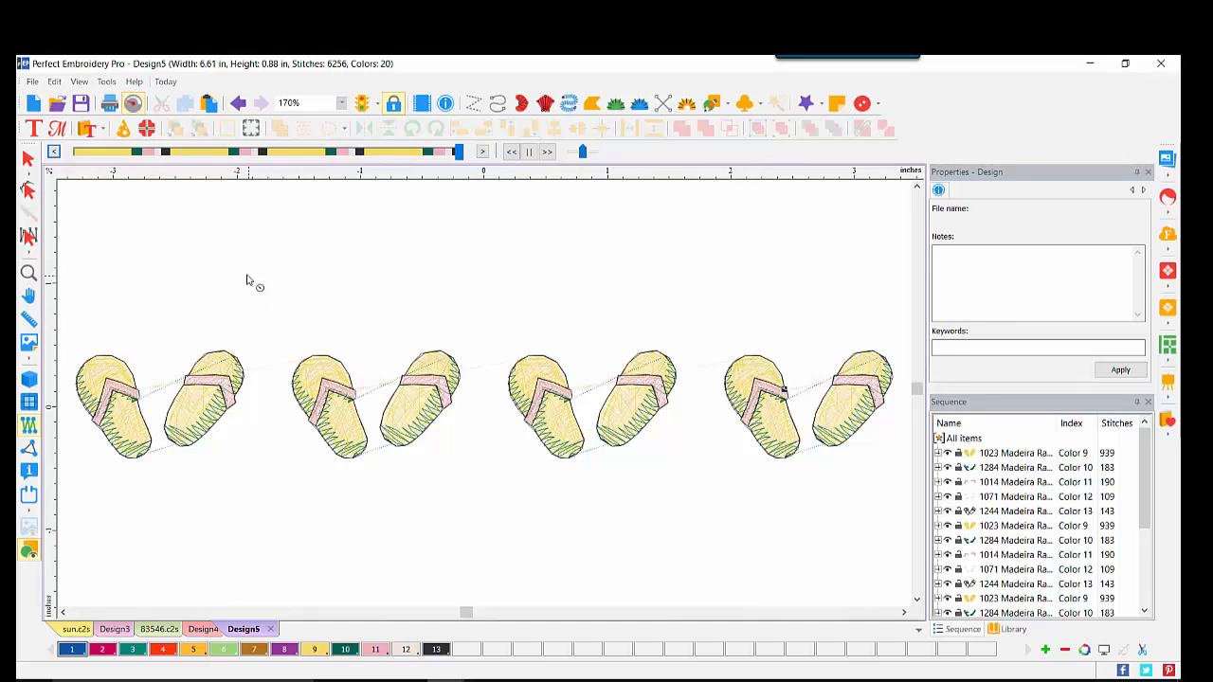
# Resequence all items of the flip-flop row by color
pyautogui.click(31, 157)
pyautogui.click(965, 427)
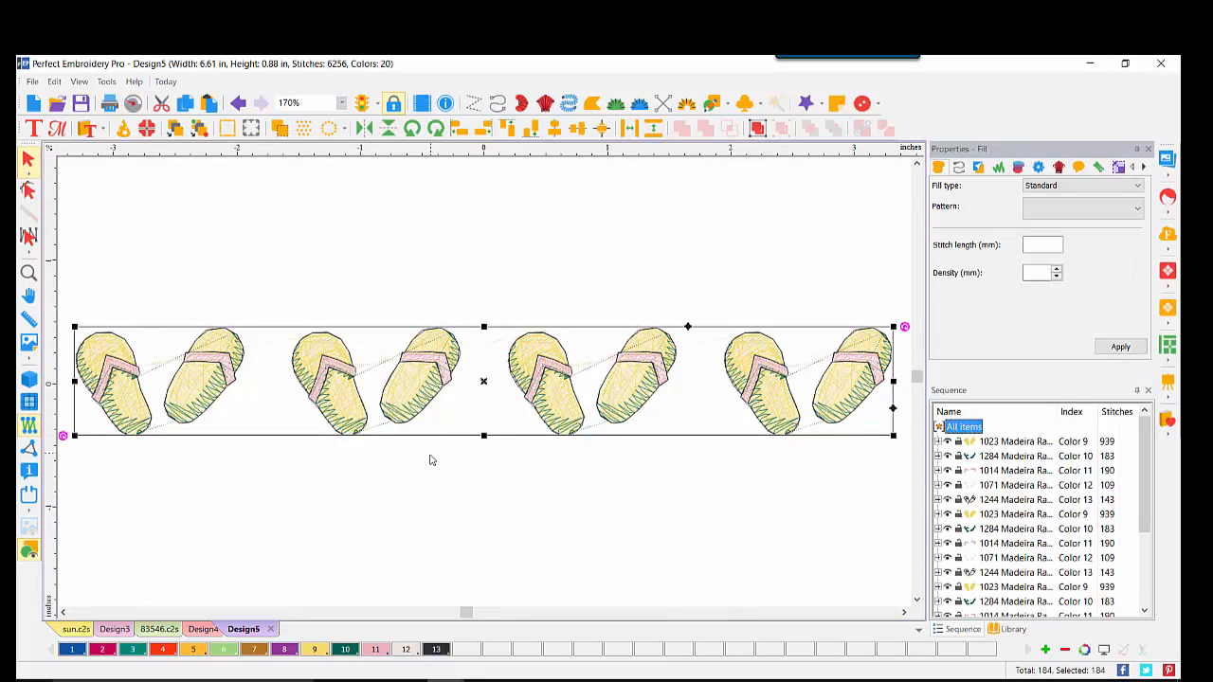
pyautogui.click(54, 81)
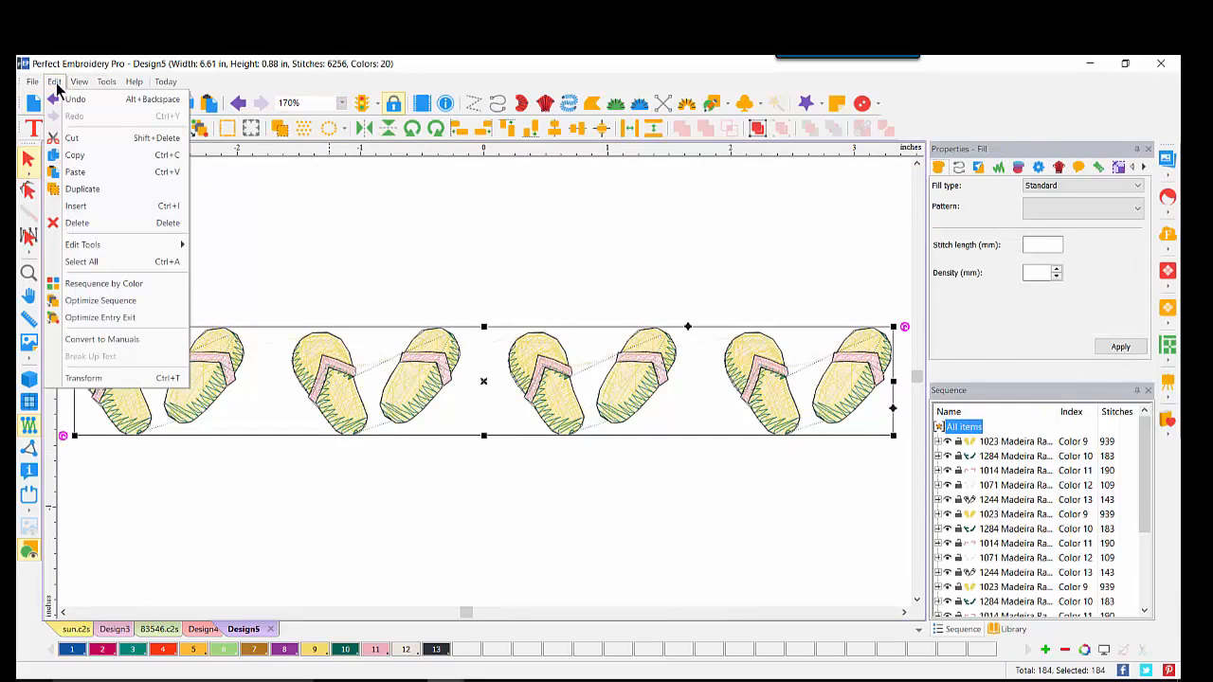
pyautogui.click(102, 284)
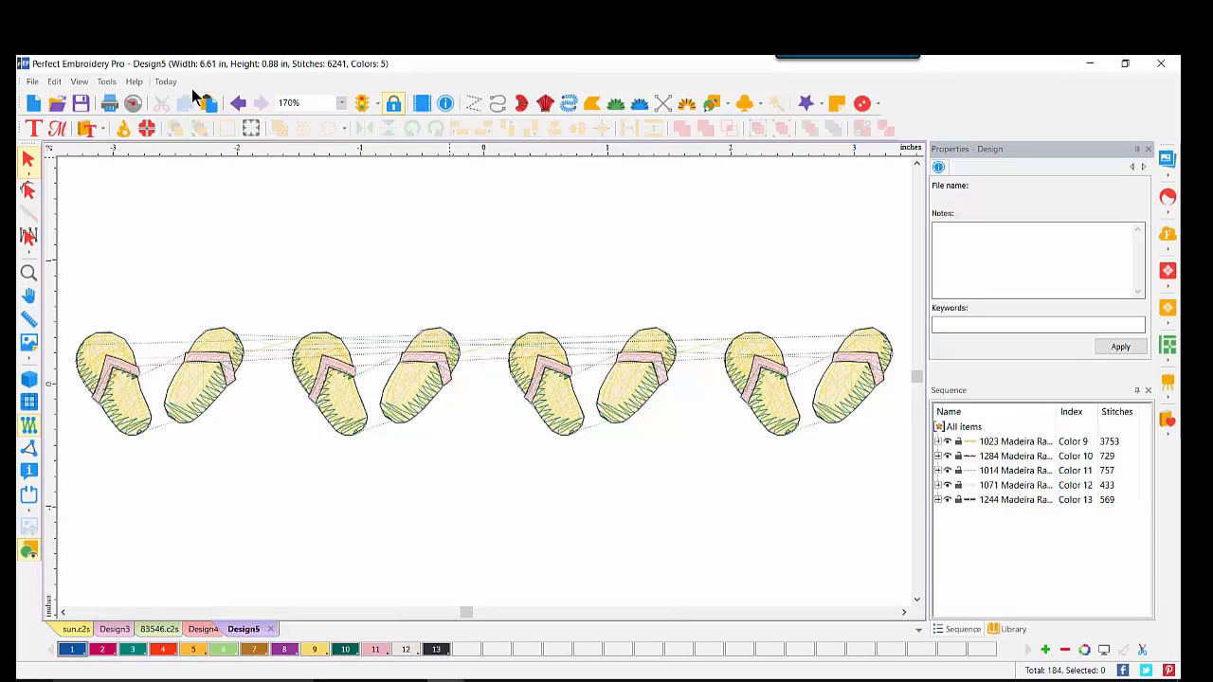
# Simulate the resequenced stitching from start to end and examine the connecting threads between flip-flops in 3D view
pyautogui.click(132, 104)
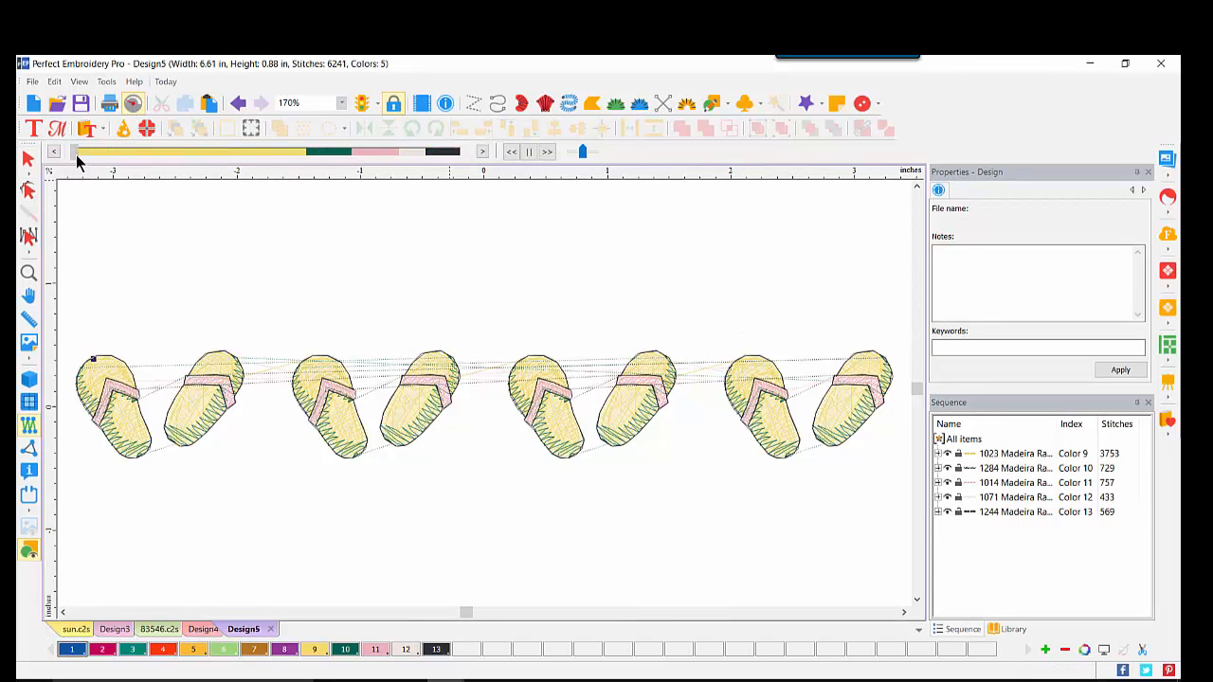
pyautogui.moveTo(77, 155); pyautogui.dragTo(225, 168)
pyautogui.moveTo(259, 163); pyautogui.dragTo(462, 174)
pyautogui.moveTo(458, 152)
pyautogui.mouseDown()
pyautogui.moveTo(77, 158)
pyautogui.moveTo(457, 170)
pyautogui.mouseUp()
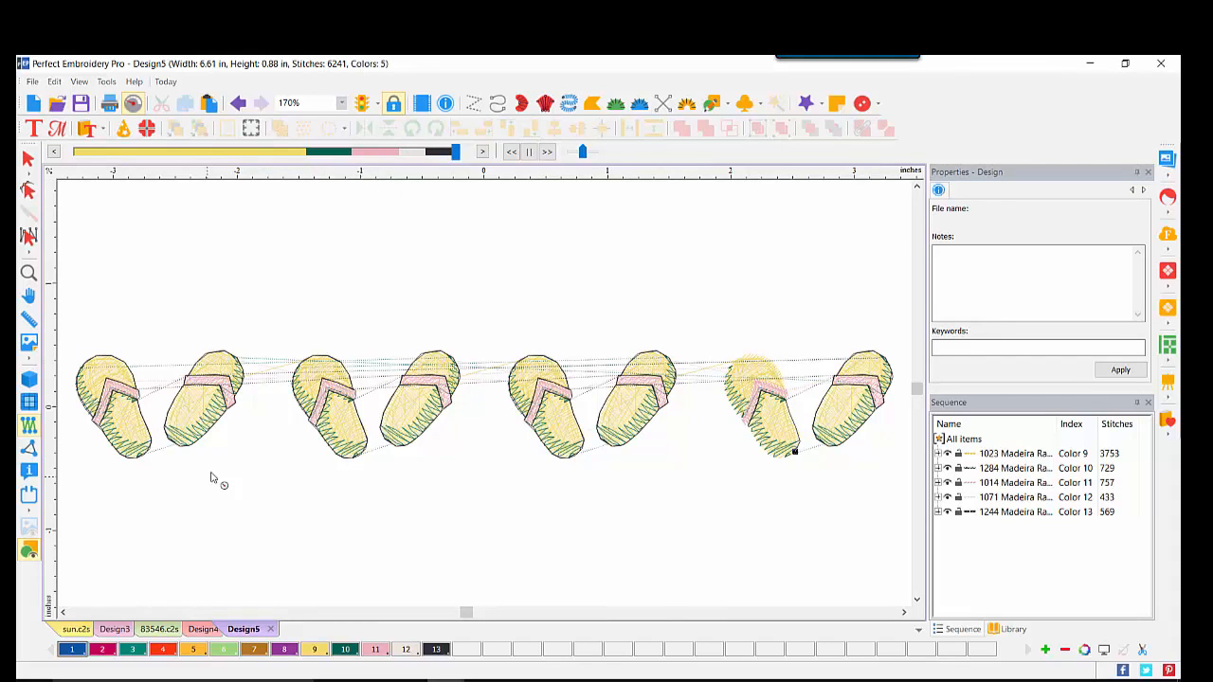
pyautogui.click(29, 379)
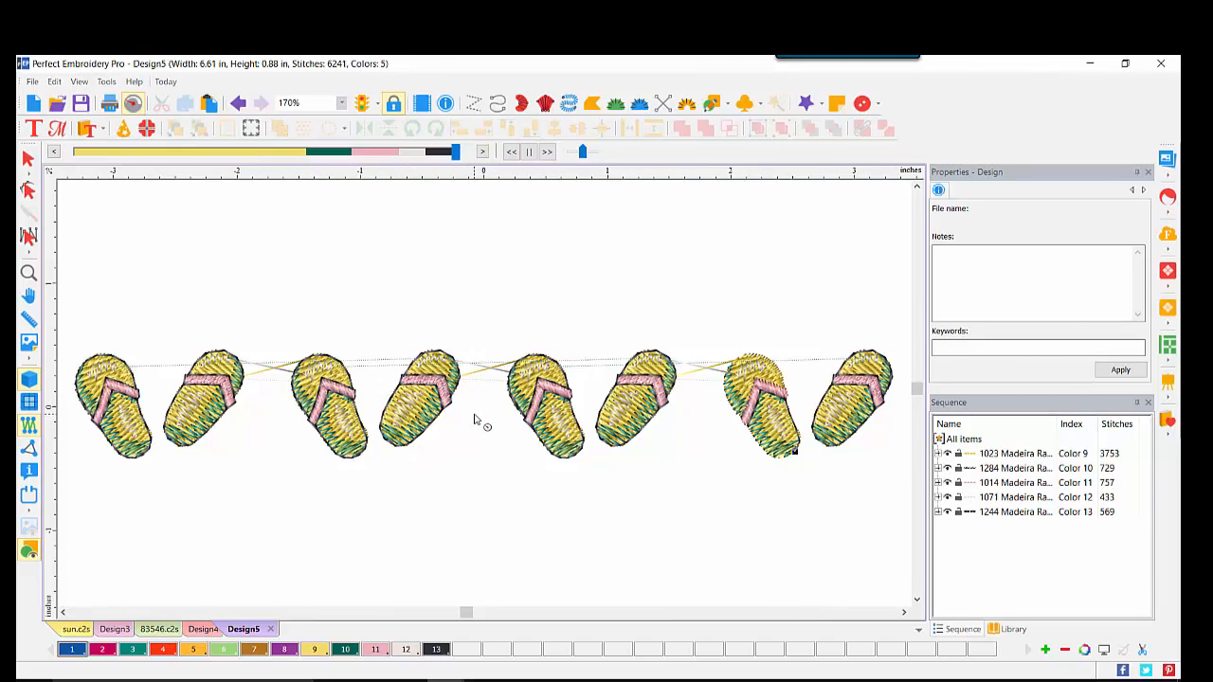
# Undo the color resequencing and switch to Photos to view the registration picture of the stitched flip-flops
pyautogui.click(238, 102)
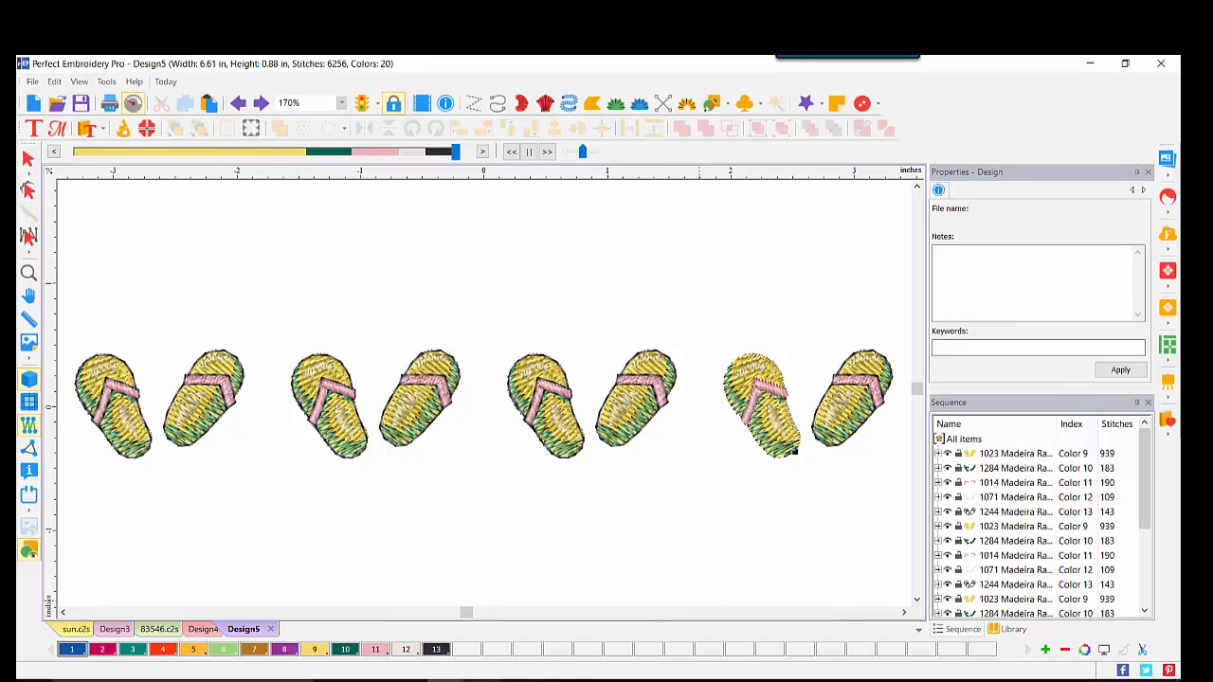
pyautogui.hotkey('alt', 'Tab')
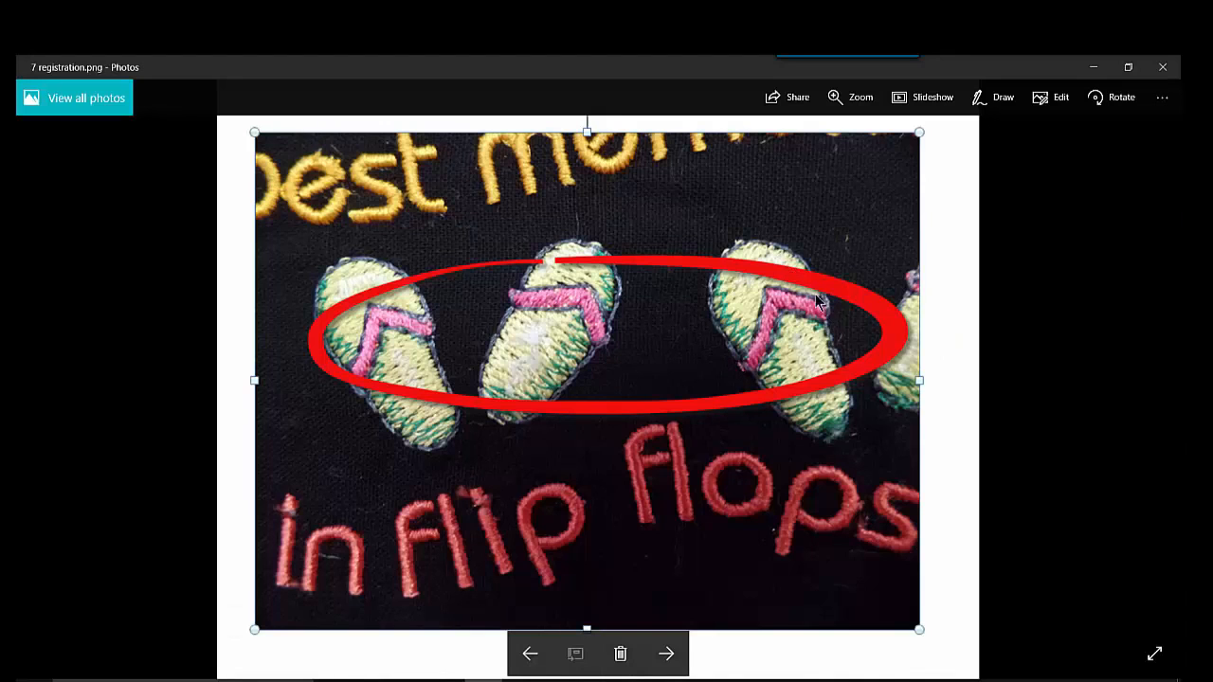
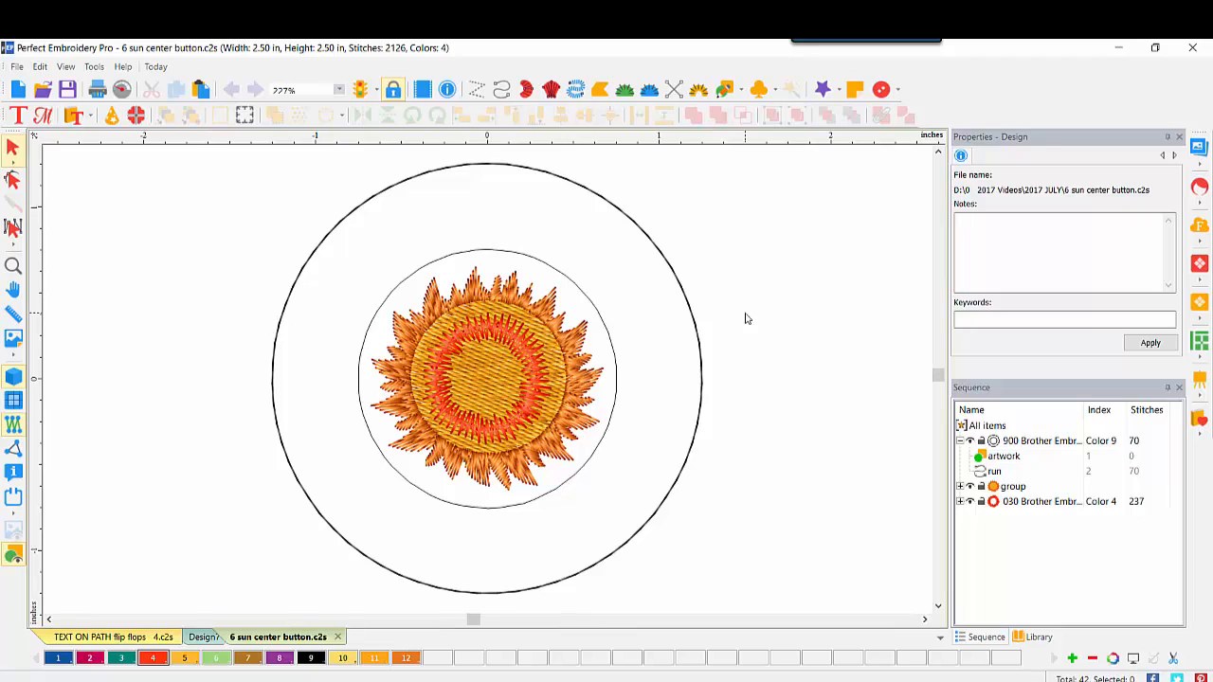
# Examine the inner artwork circle and outer run circle, and place a Sun symbol about 1 inch wide outside the circles
pyautogui.click(592, 301)
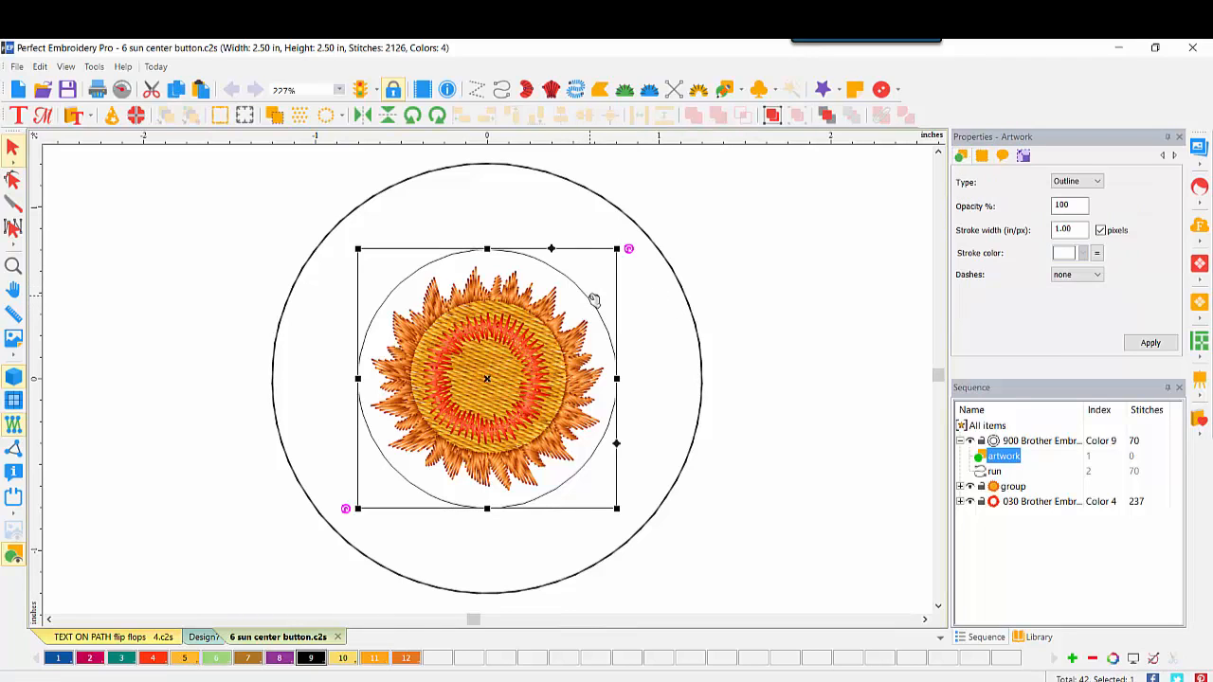
pyautogui.click(658, 249)
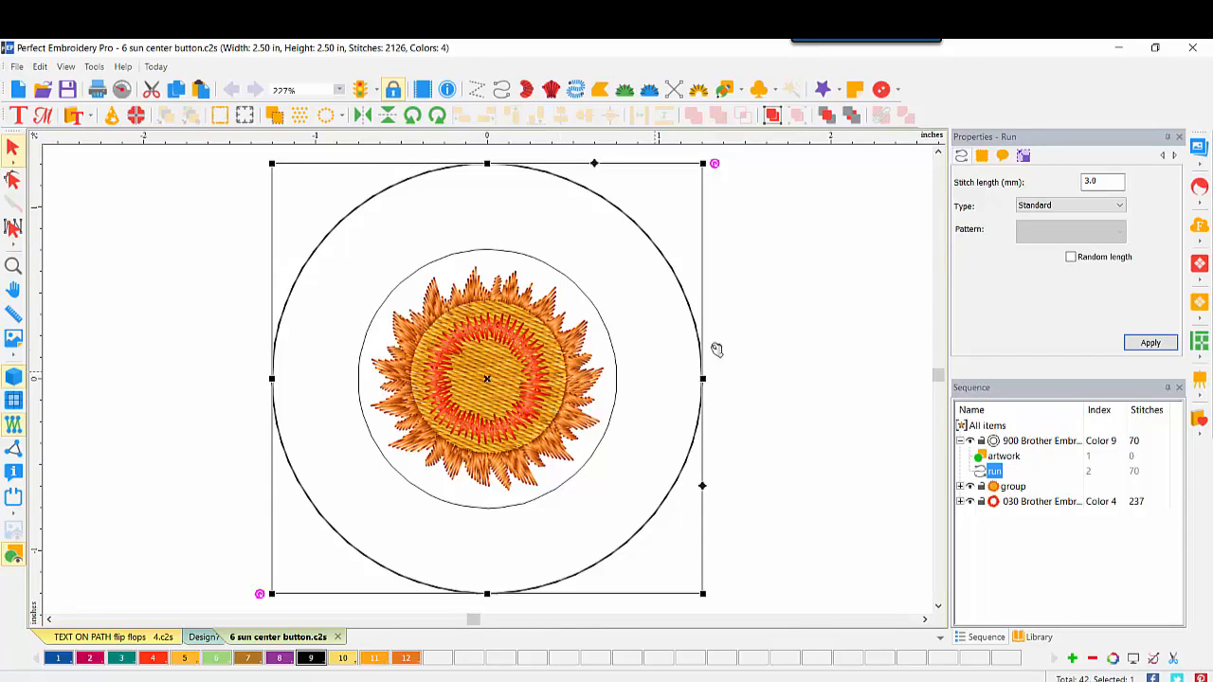
pyautogui.click(775, 90)
pyautogui.click(774, 114)
pyautogui.moveTo(883, 188); pyautogui.dragTo(881, 468)
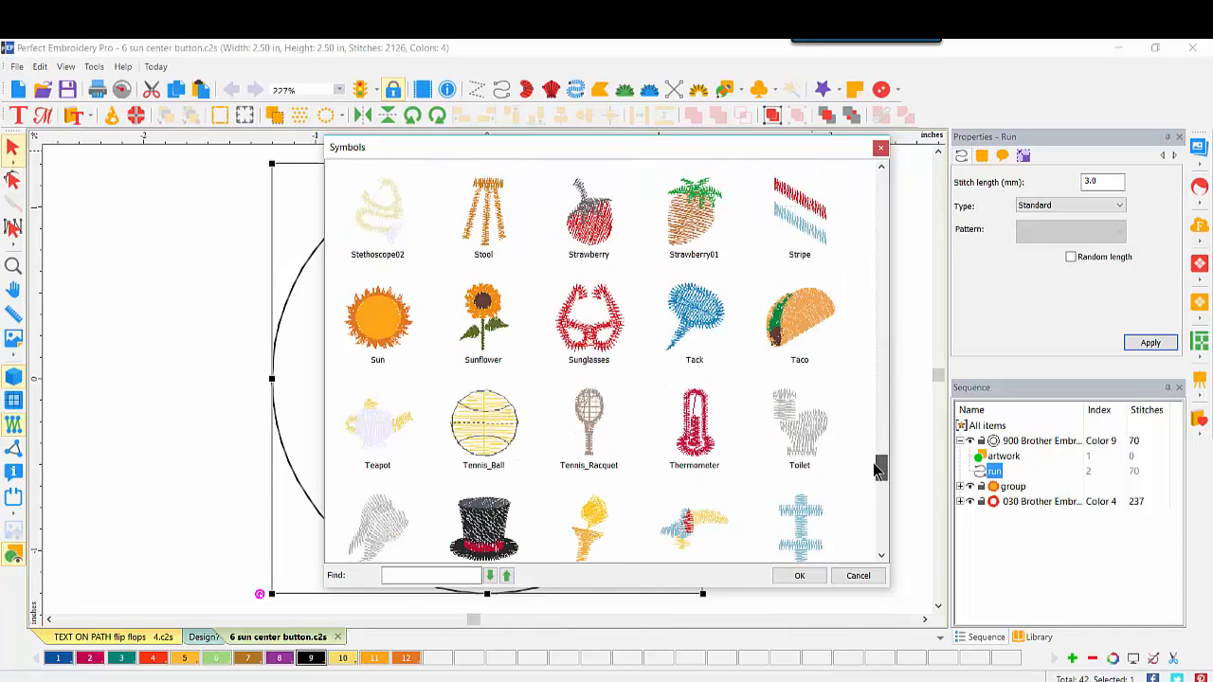
pyautogui.doubleClick(382, 326)
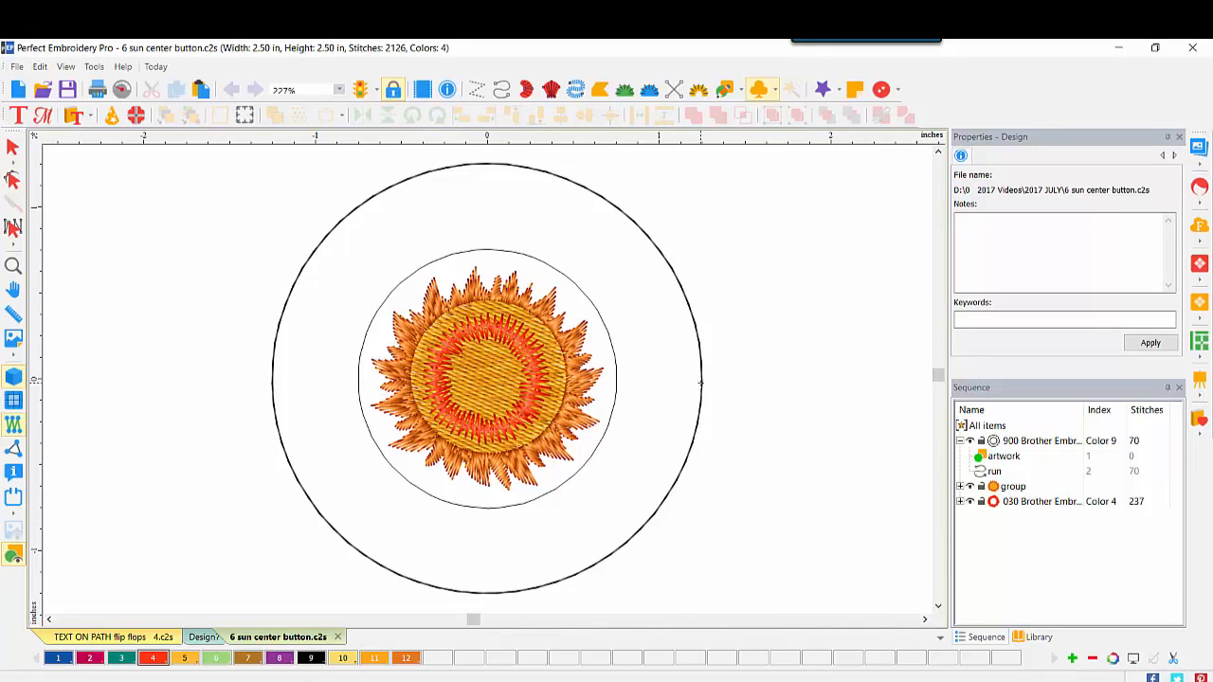
pyautogui.moveTo(730, 274); pyautogui.dragTo(885, 412)
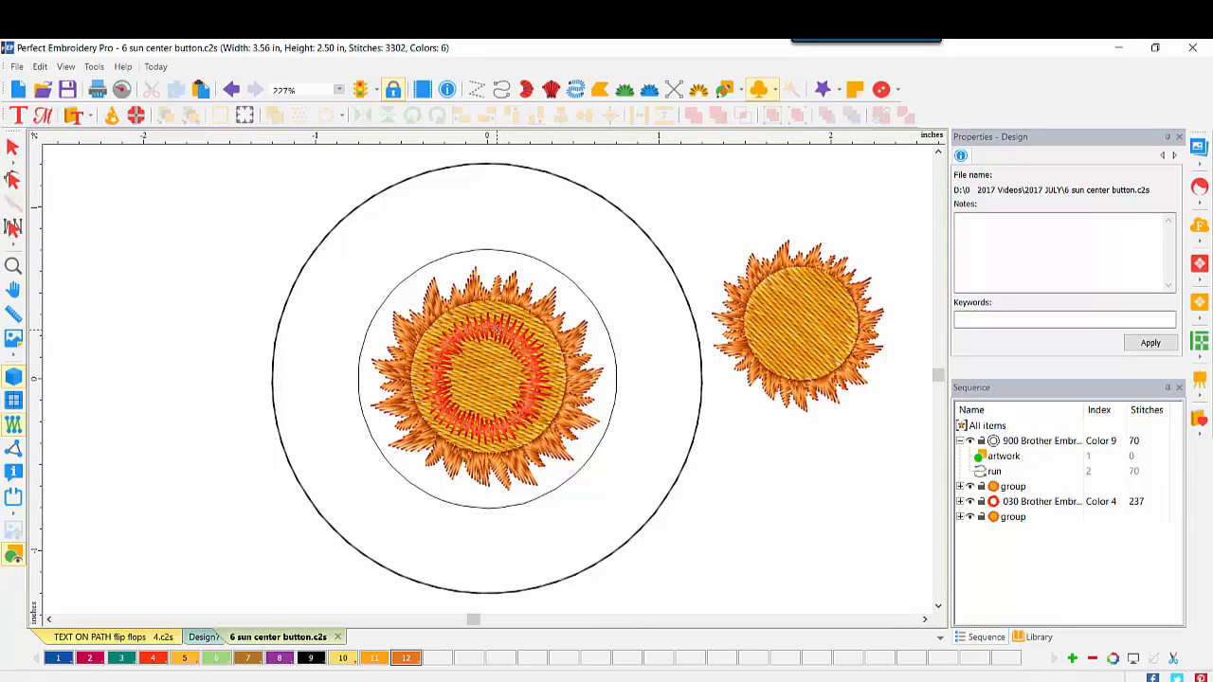
# Examine the text, fill and column properties of the red ring text inside the sun
pyautogui.click(1034, 502)
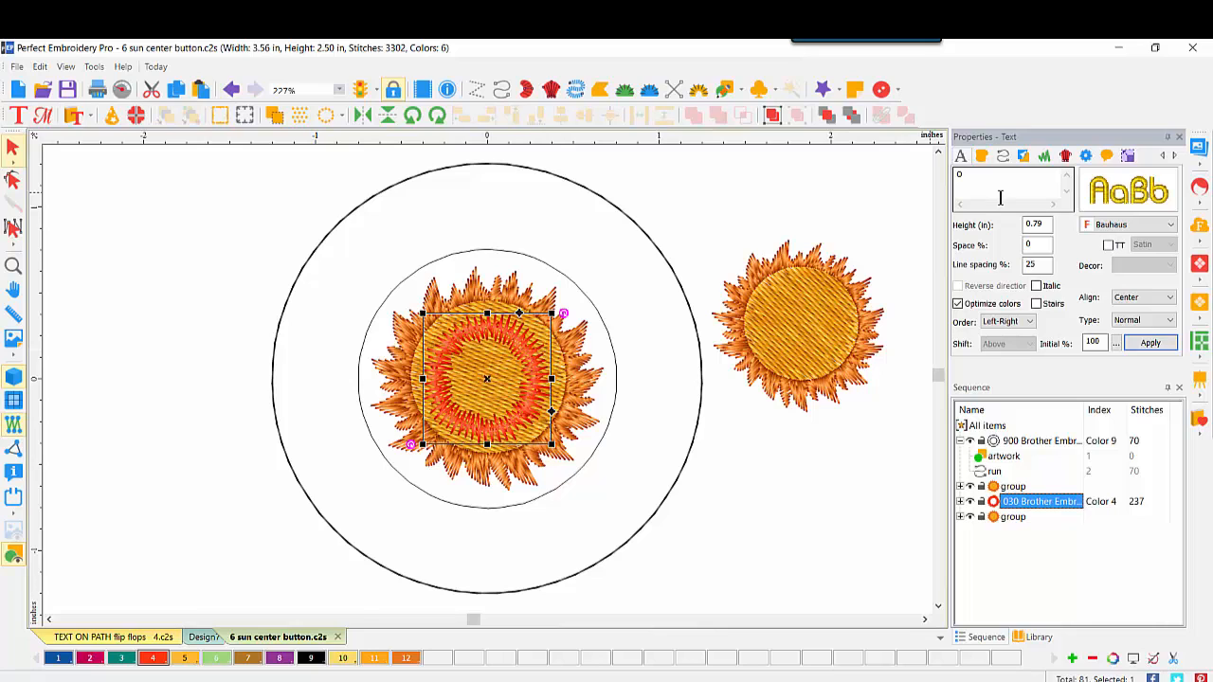
pyautogui.moveTo(1166, 204)
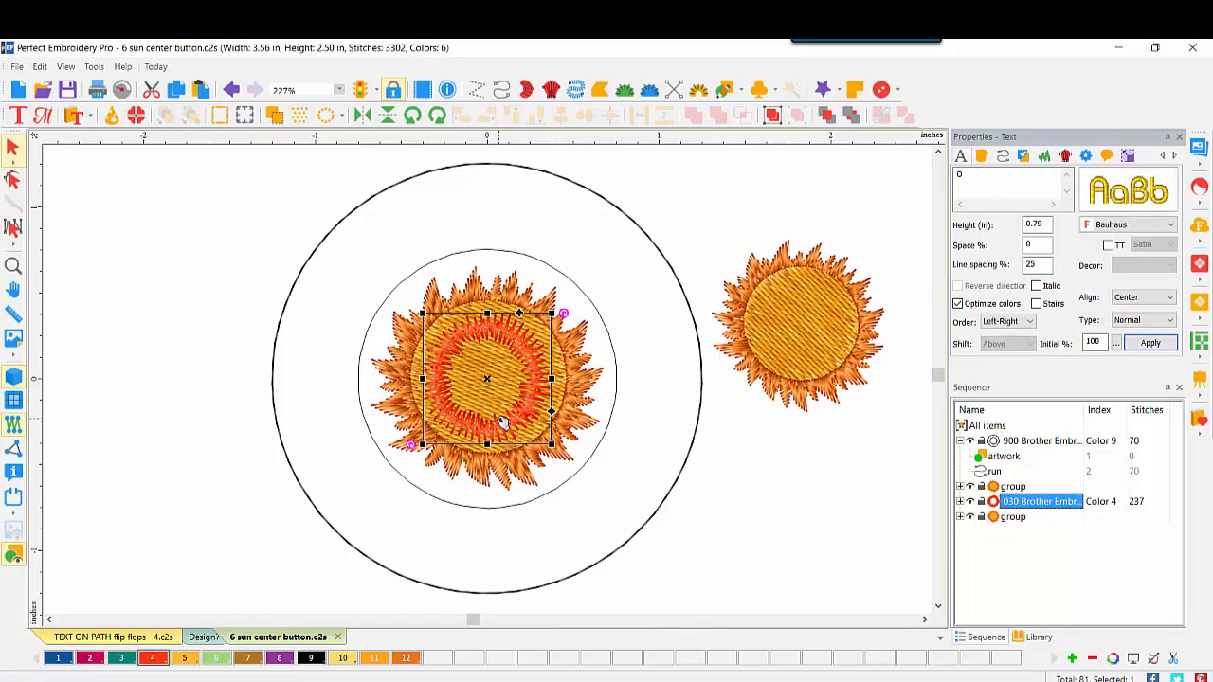
pyautogui.click(984, 158)
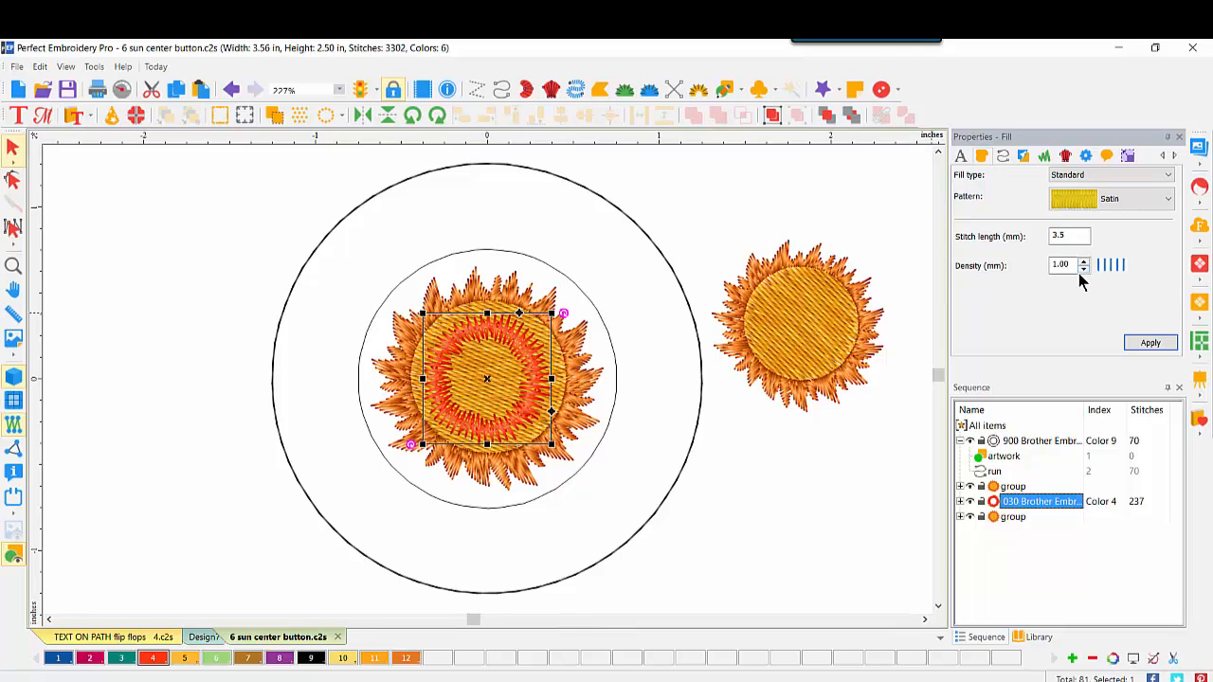
pyautogui.click(1066, 158)
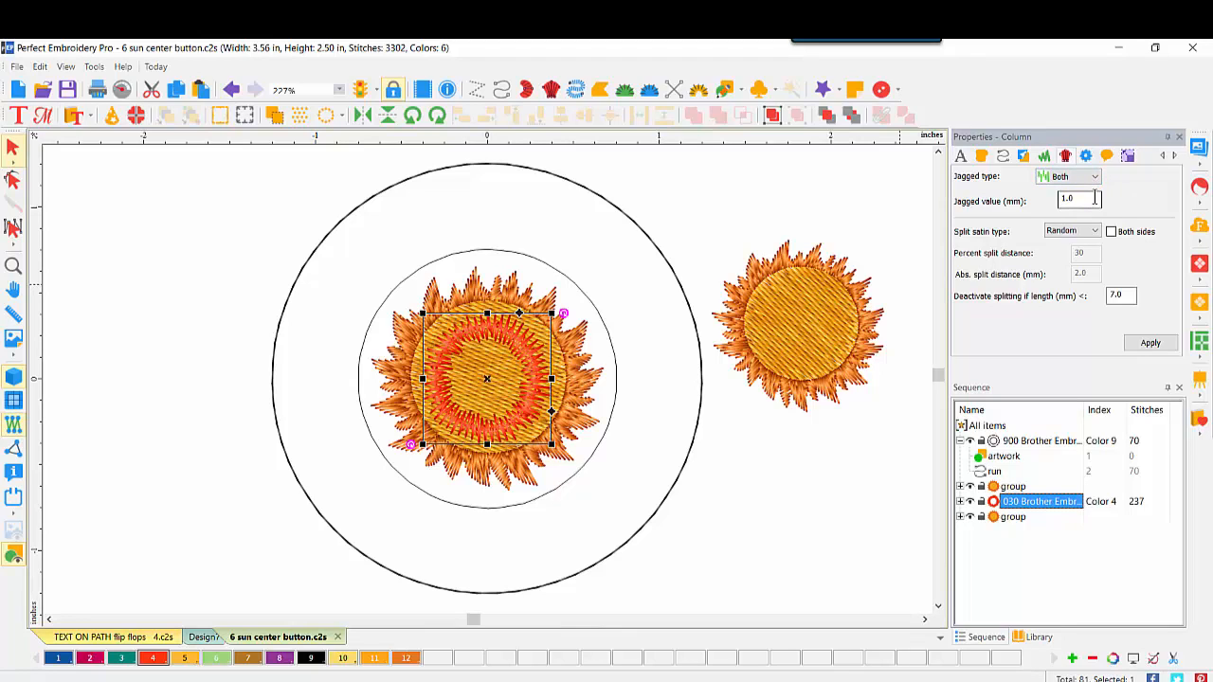
pyautogui.hotkey('ctrl', 'z')
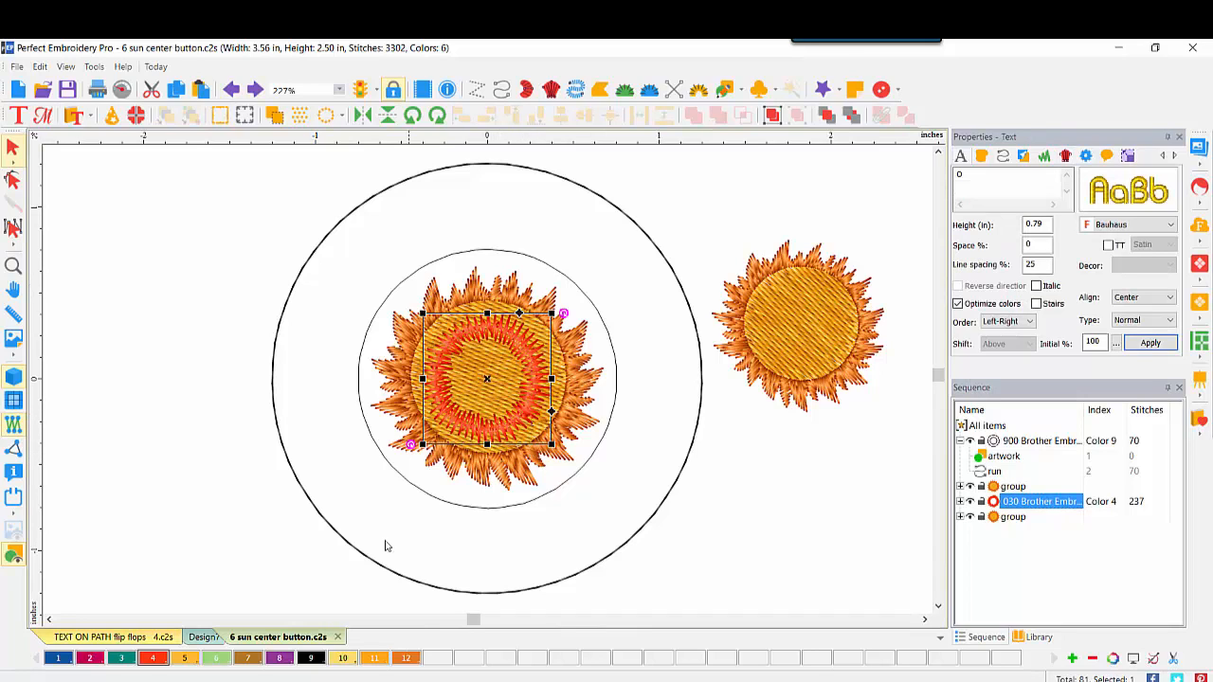
# Recolor the ring text inside the sun to palette color 5 and deselect it
pyautogui.click(184, 658)
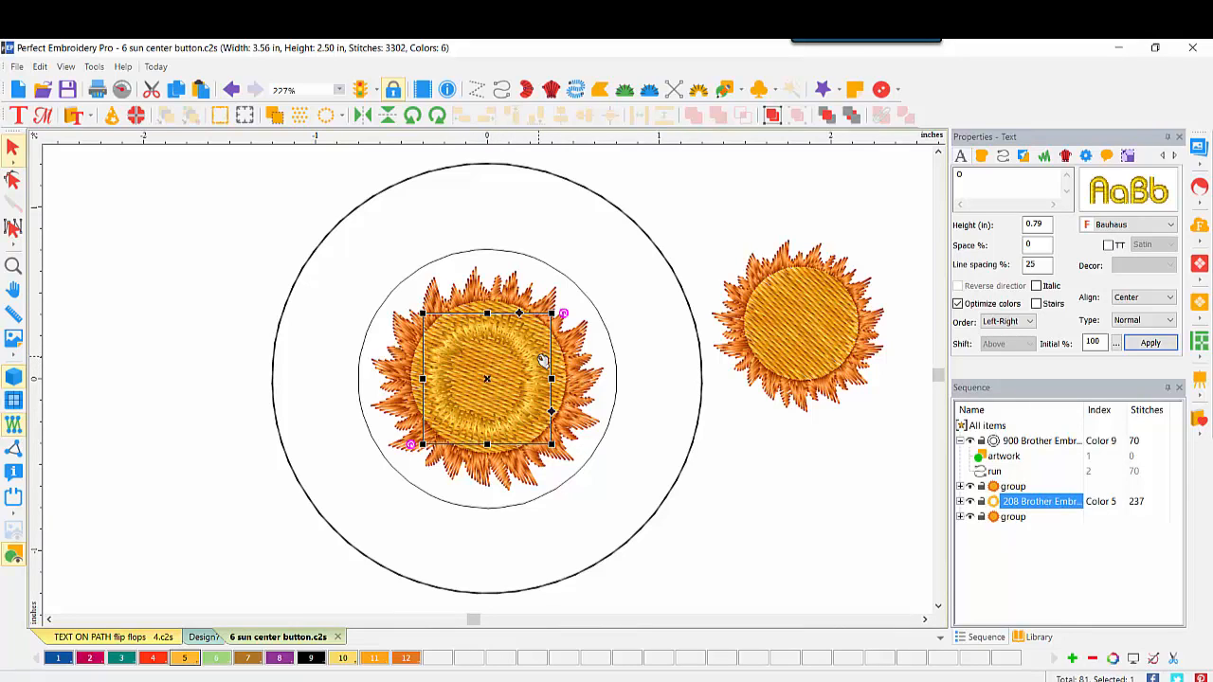
pyautogui.click(751, 460)
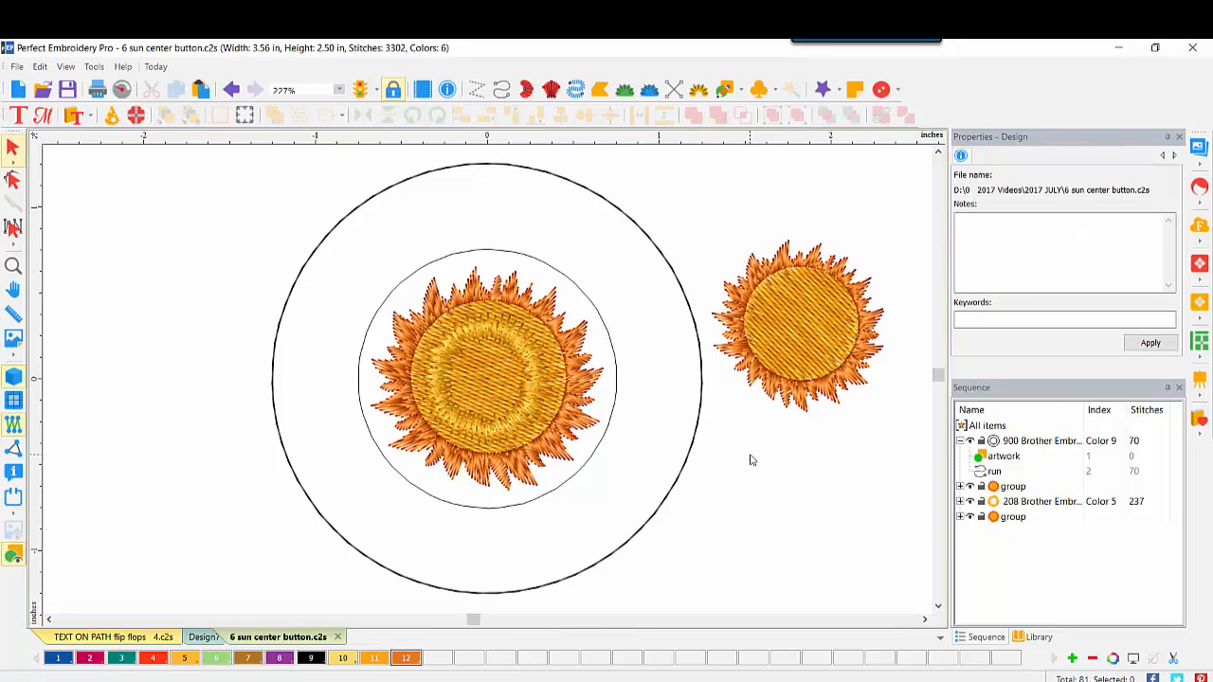
# Open the design 5 project planned.c2s and examine the background artwork behind the combined, sun-only and flip-flop panels
pyautogui.click(43, 89)
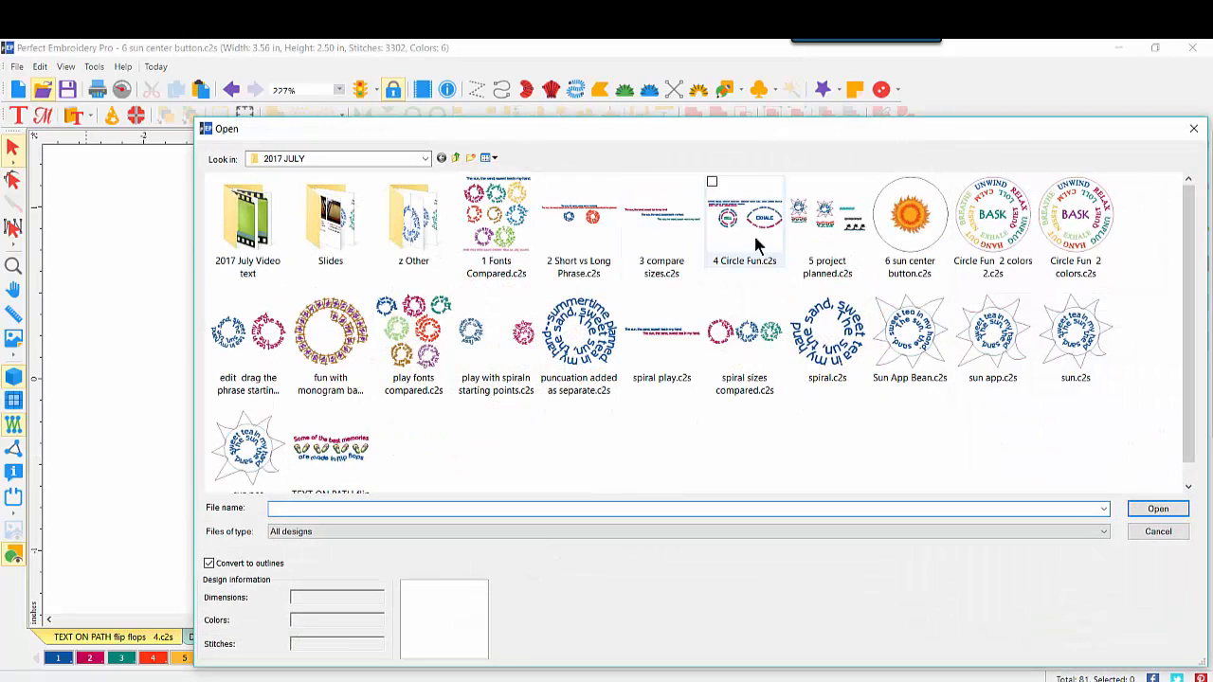
pyautogui.doubleClick(816, 213)
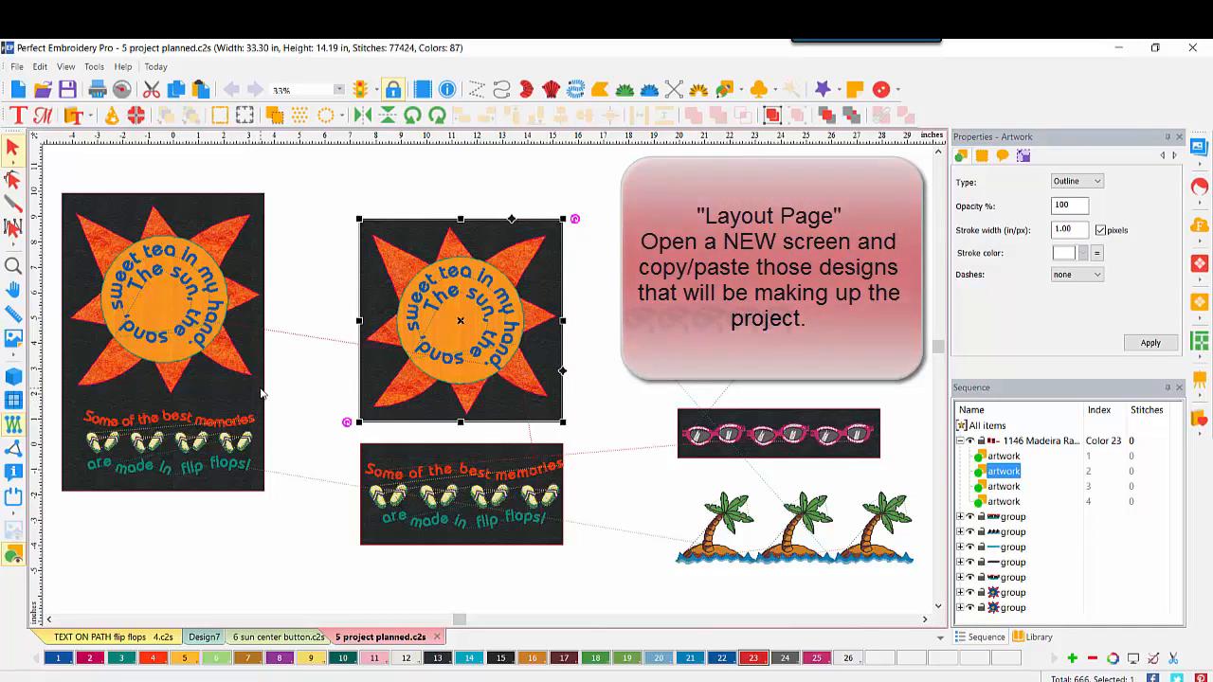
pyautogui.click(261, 393)
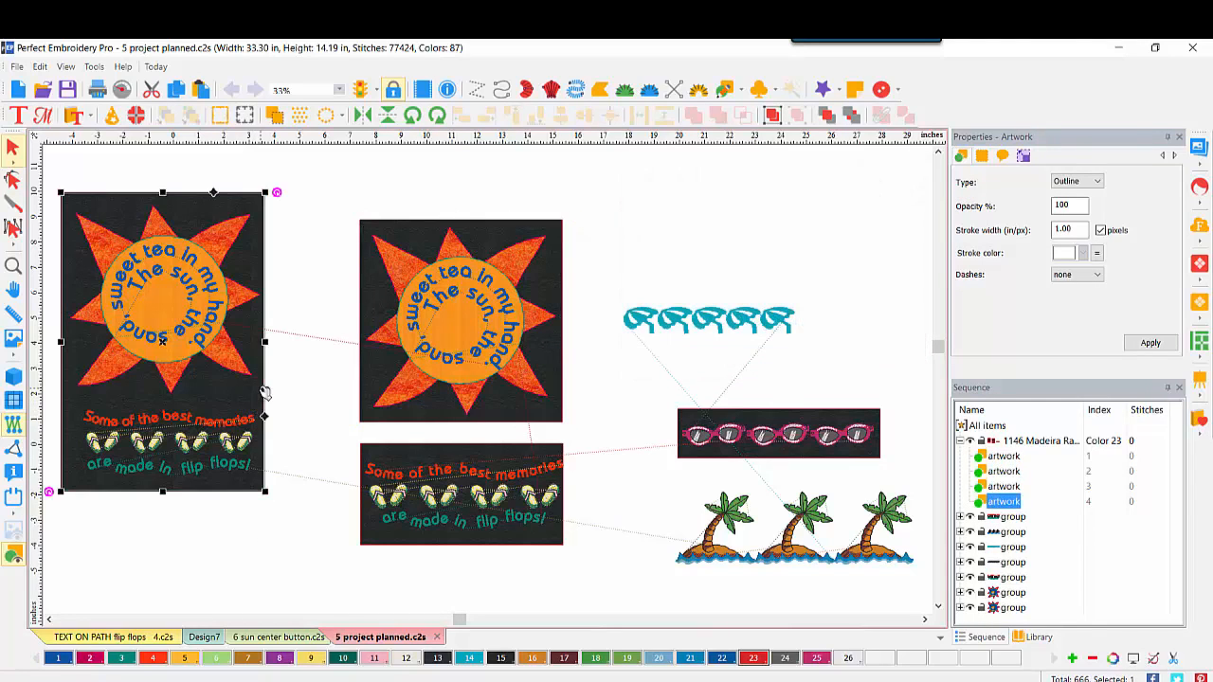
pyautogui.click(375, 372)
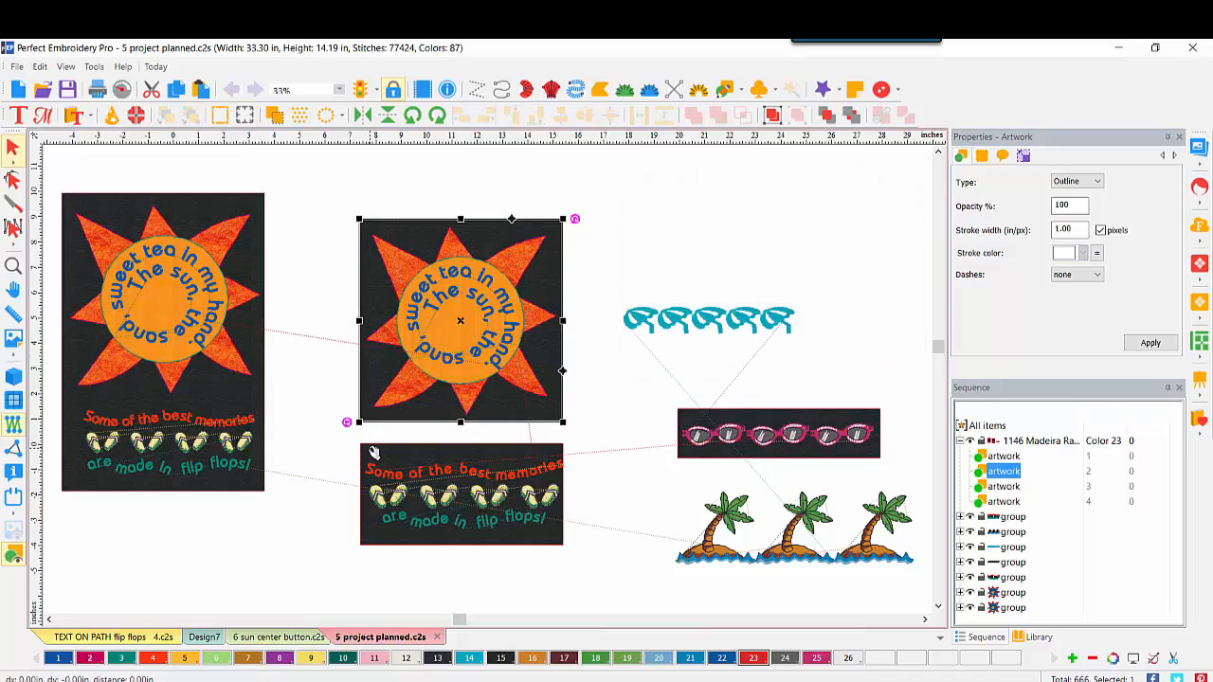
pyautogui.click(373, 453)
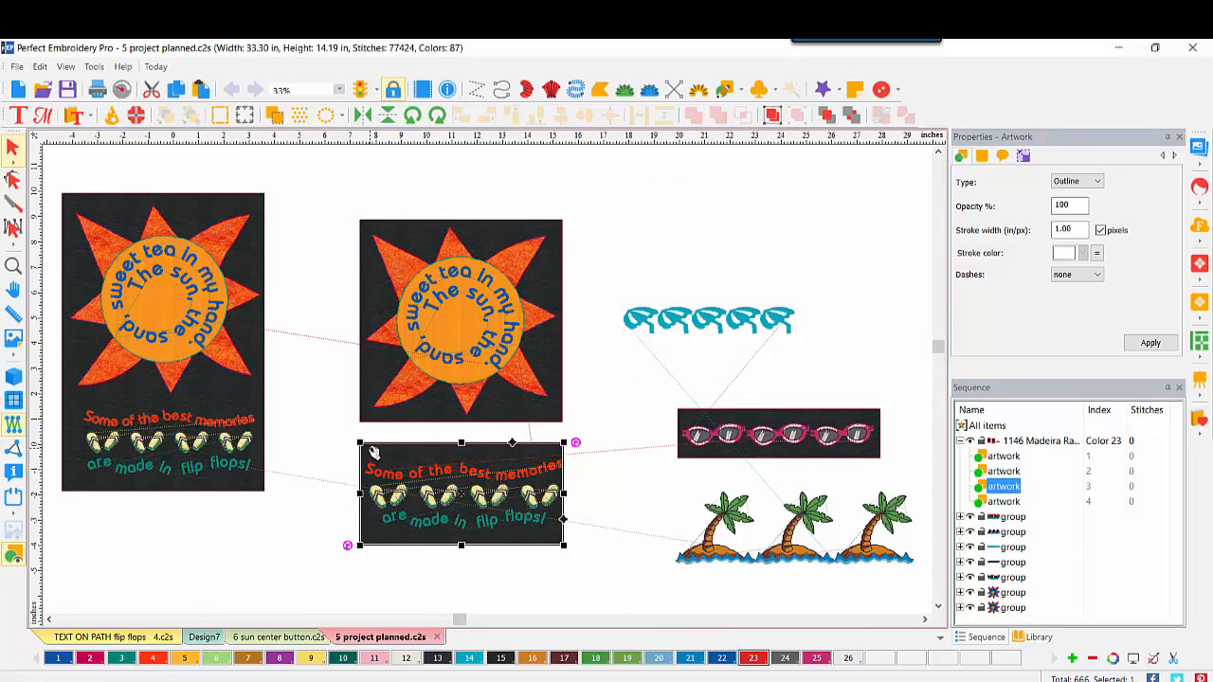
pyautogui.click(555, 270)
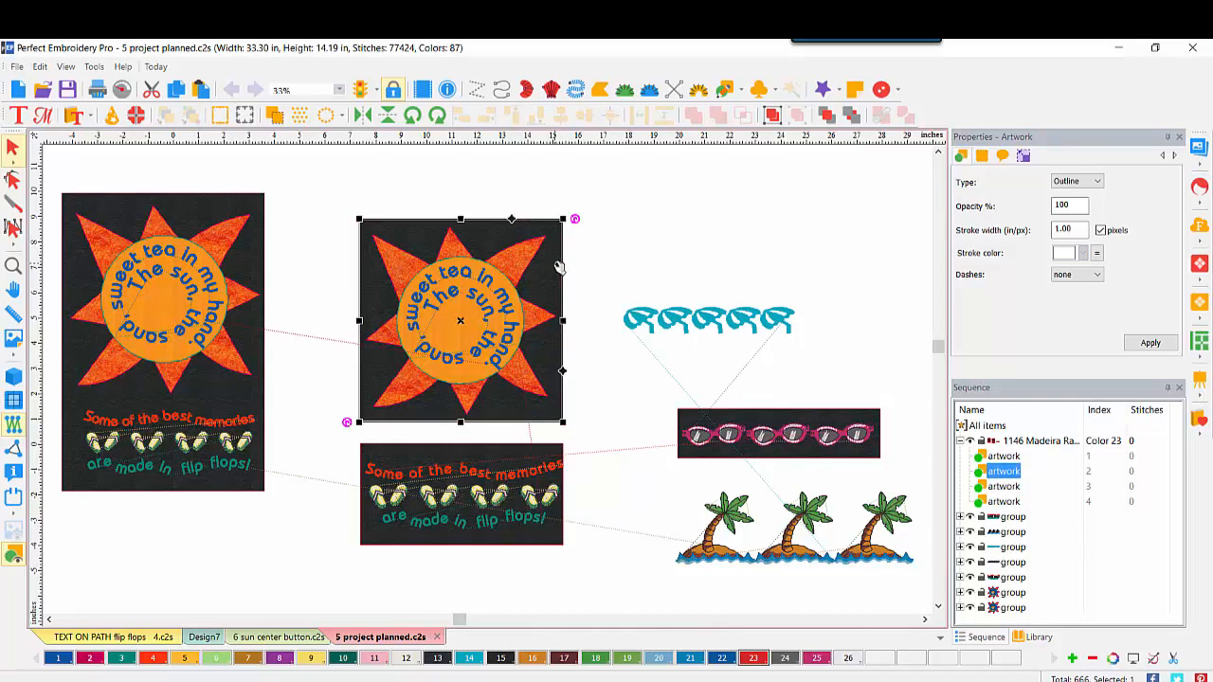
# Examine the available fabrics for the sun panel's background without changing the assigned fabric
pyautogui.click(982, 157)
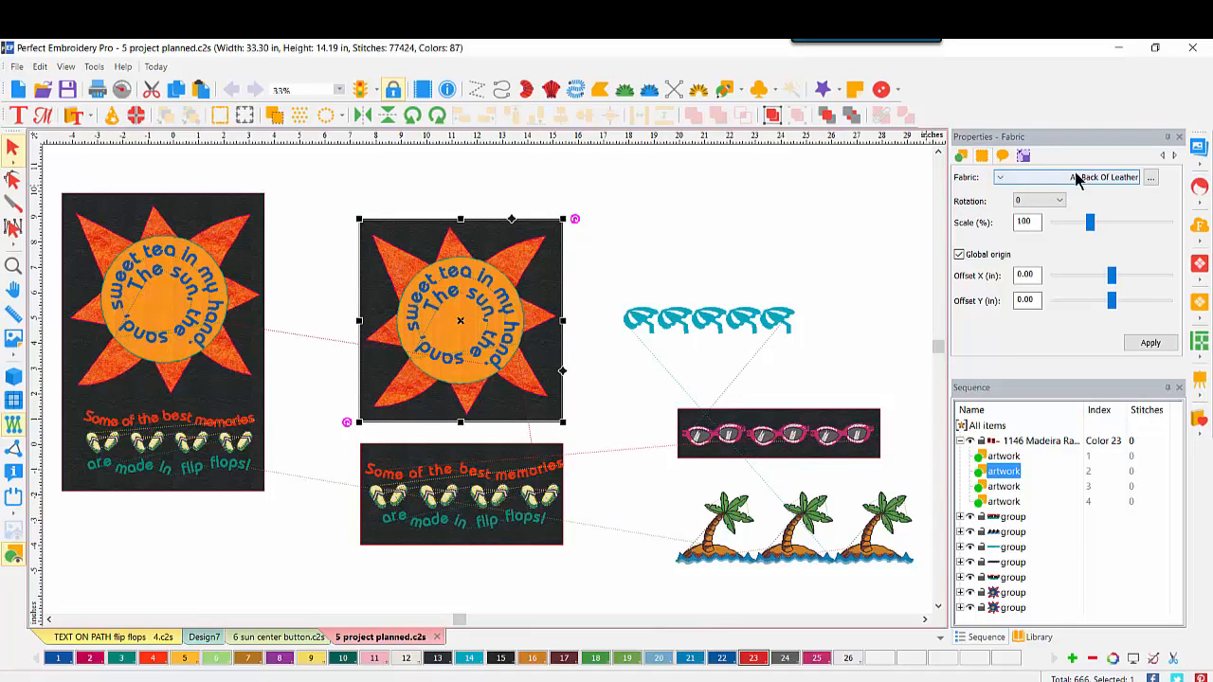
pyautogui.click(1152, 177)
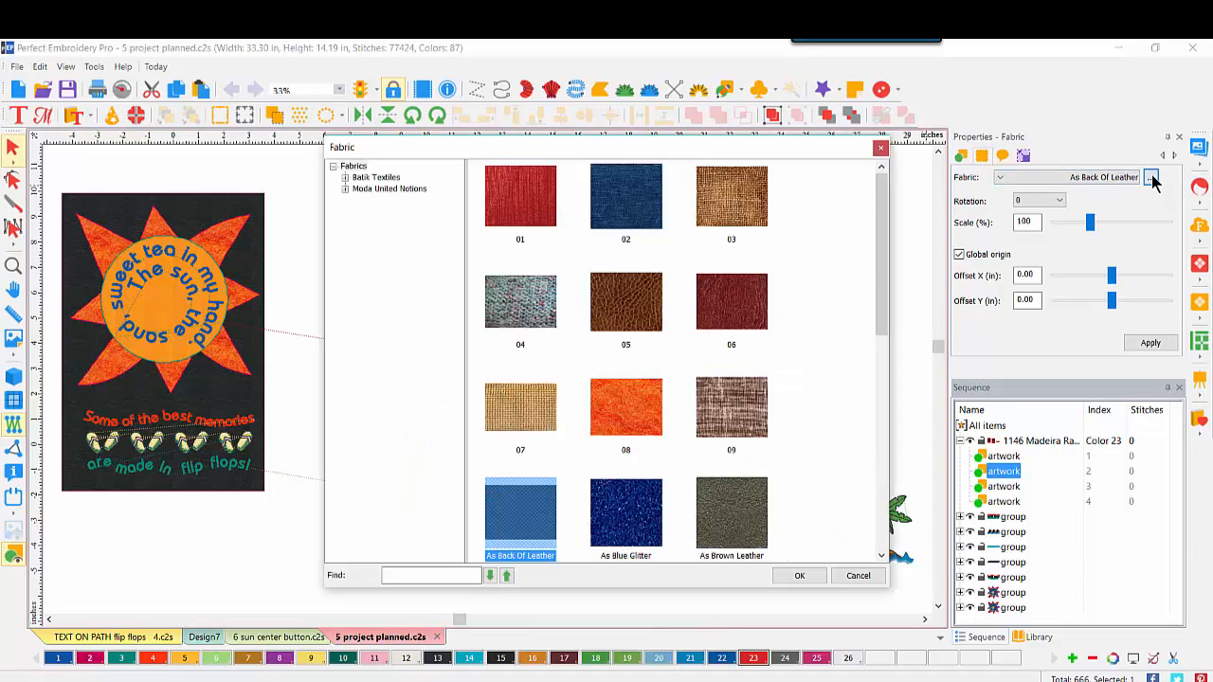
pyautogui.scroll(-1, 679, 345)
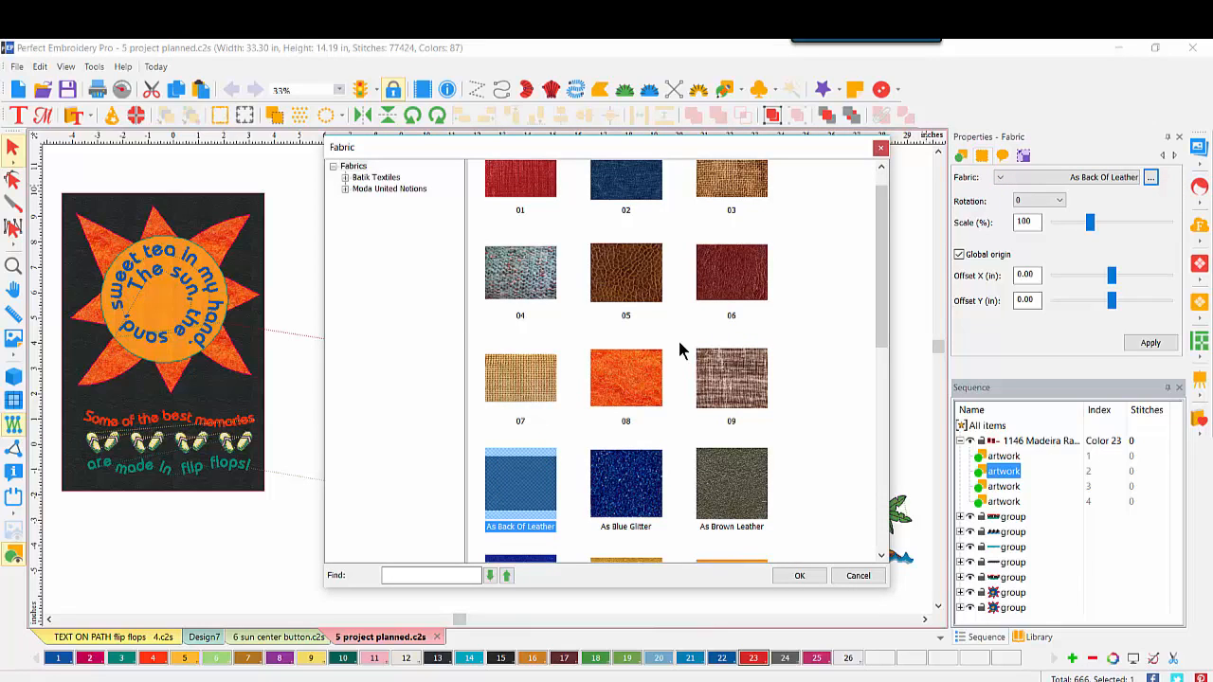
pyautogui.scroll(1, 889, 350)
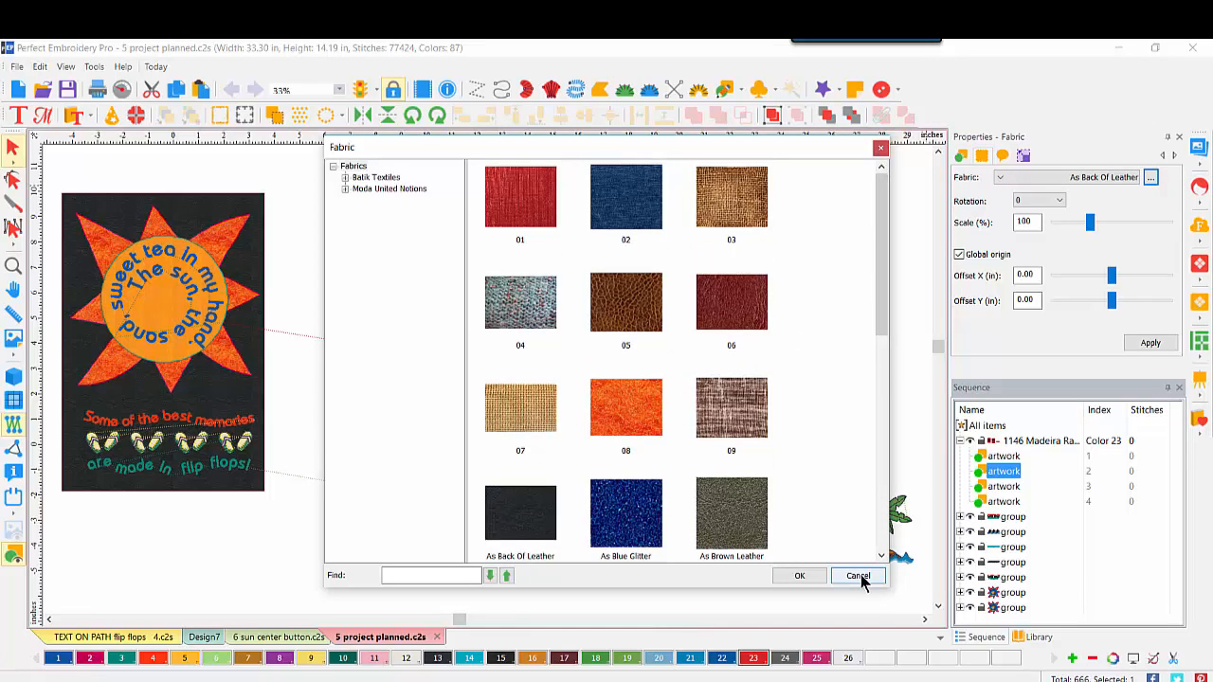
pyautogui.click(857, 576)
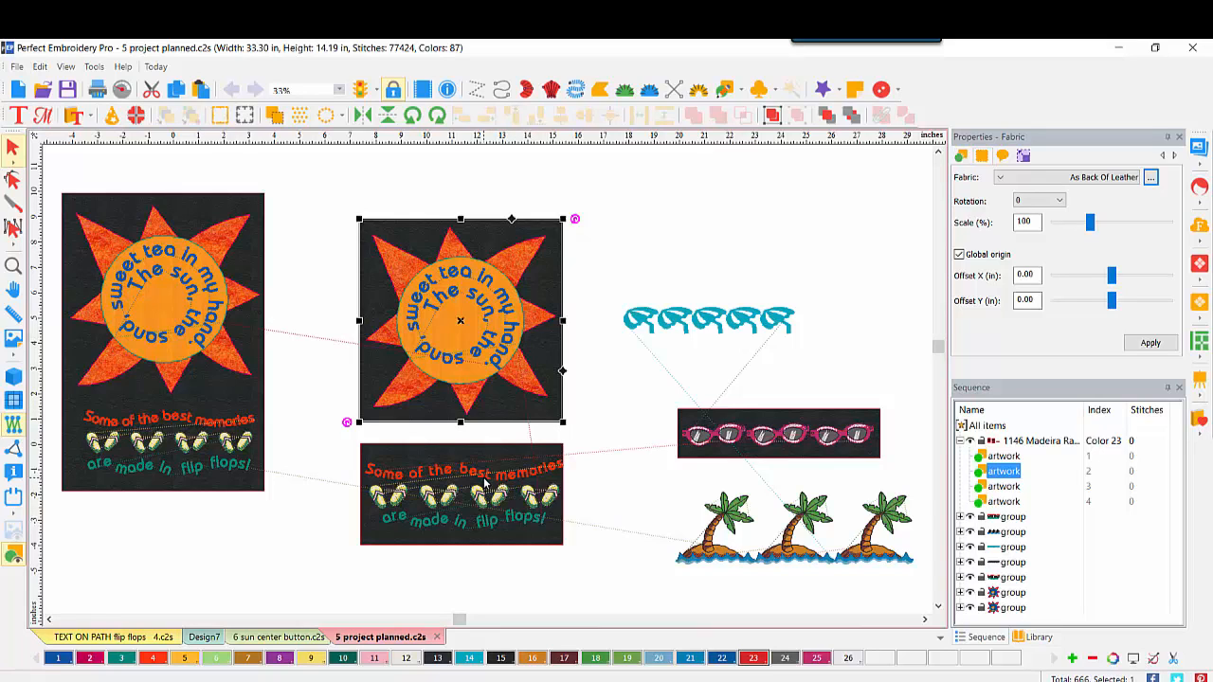
# Lengthen the combined panel's background downward to about 16 inches tall and move its flip-flop text group to the lower end
pyautogui.click(202, 385)
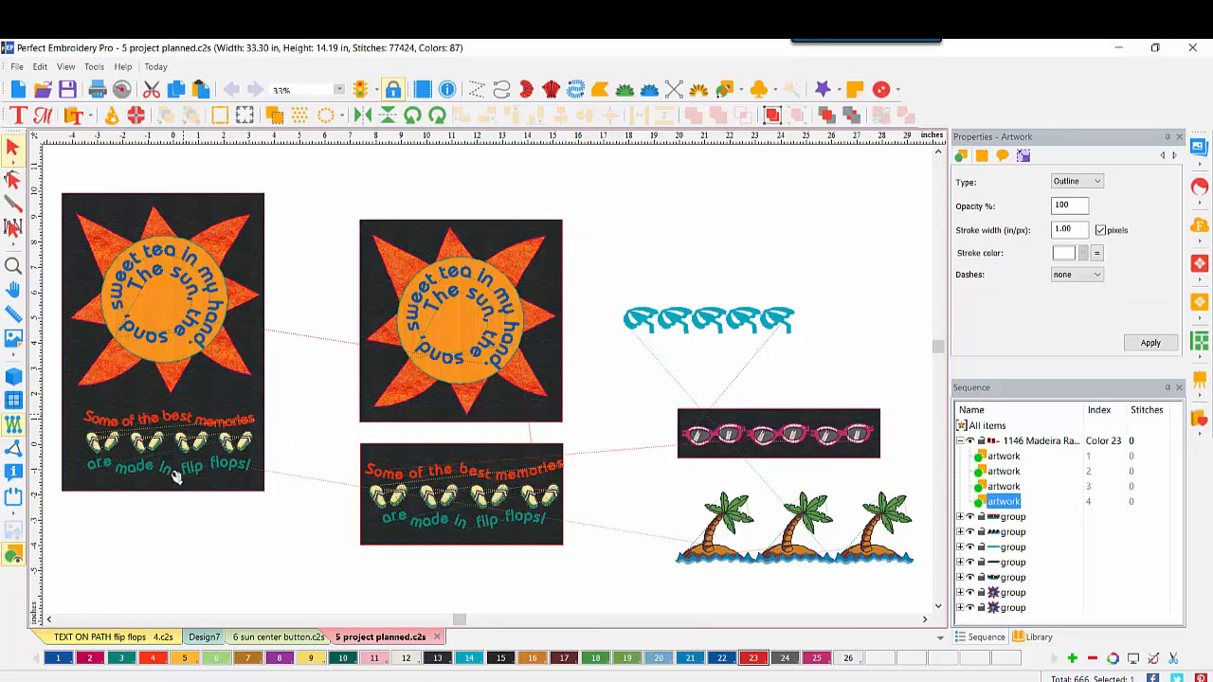
pyautogui.moveTo(162, 490); pyautogui.dragTo(153, 597)
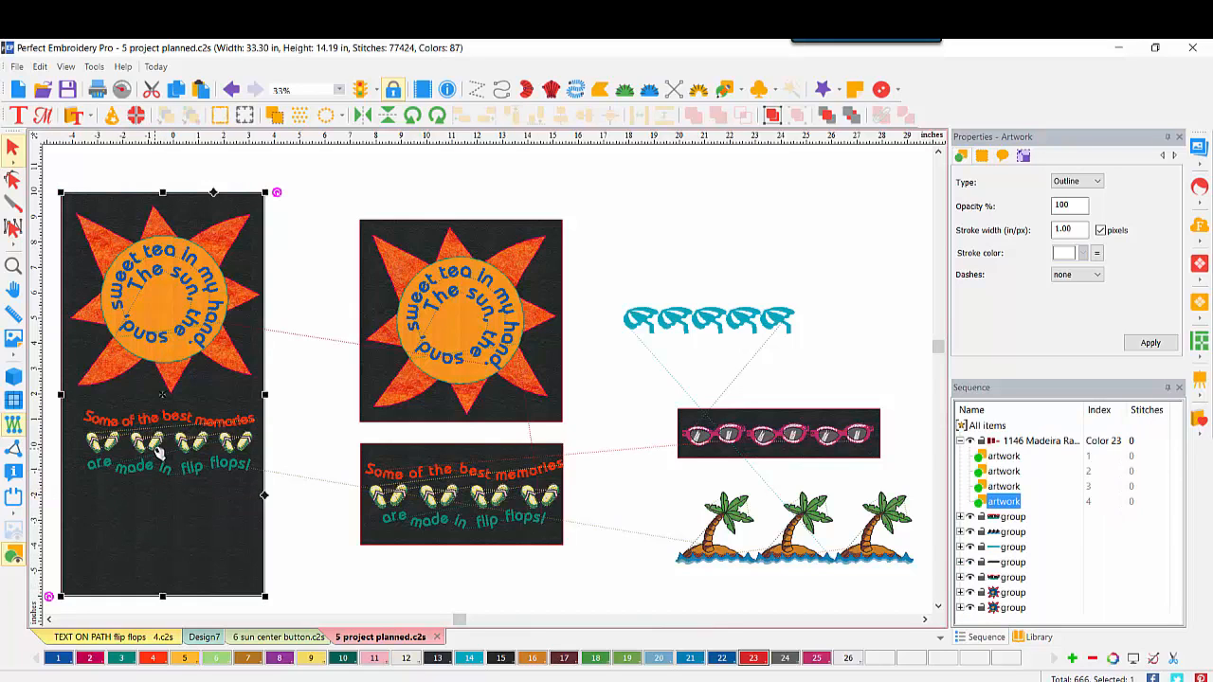
pyautogui.click(158, 443)
pyautogui.moveTo(157, 444); pyautogui.dragTo(151, 545)
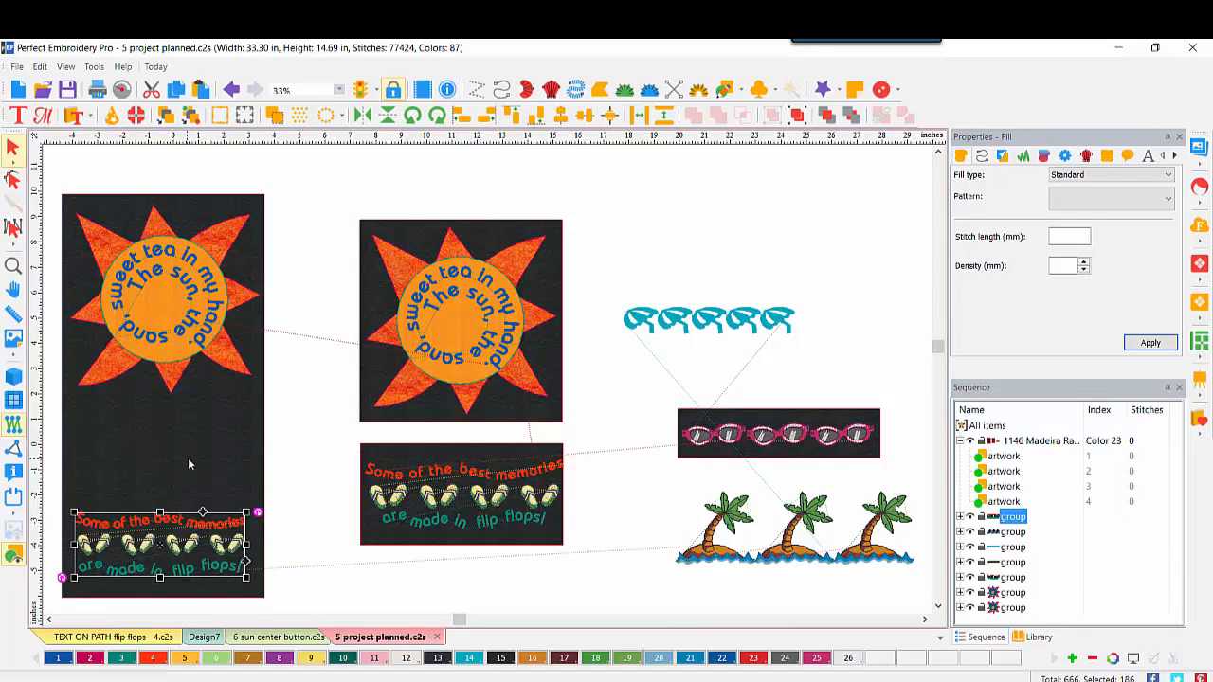
# Try the palm tree row between the sun and flip-flop text, scale it to about 7.4 inches wide, and move it off the panel
pyautogui.moveTo(719, 558); pyautogui.dragTo(104, 474)
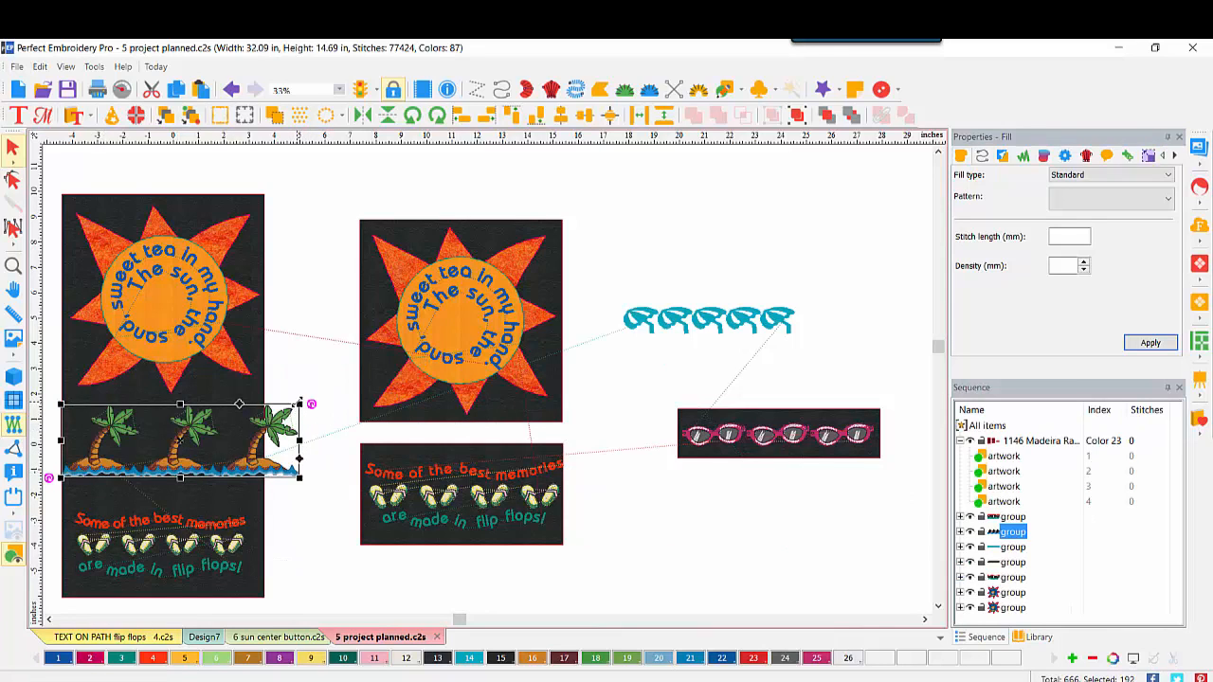
pyautogui.moveTo(299, 404); pyautogui.dragTo(247, 420)
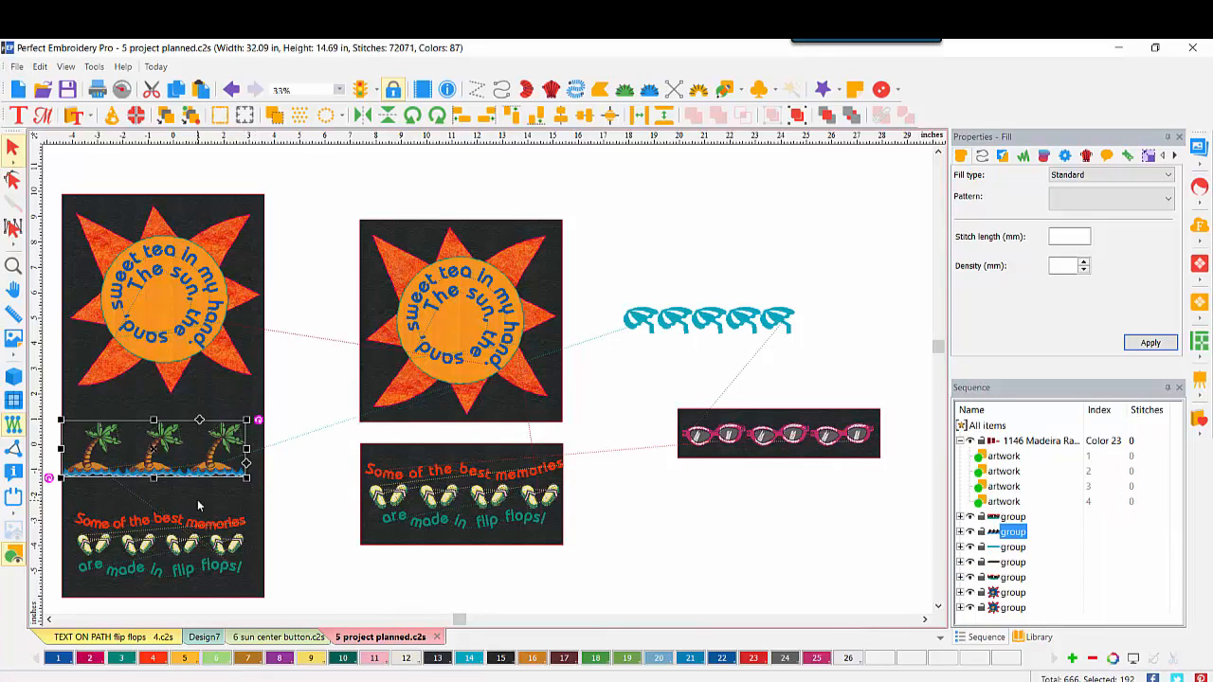
pyautogui.moveTo(205, 460); pyautogui.dragTo(804, 559)
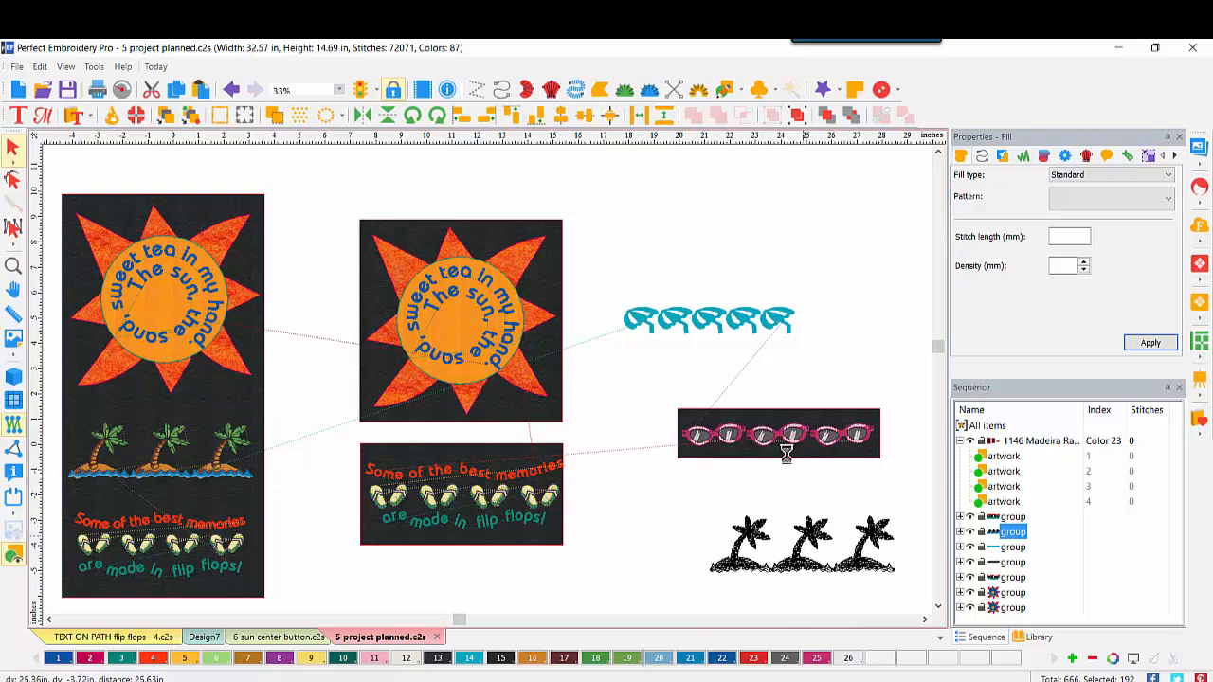
# Try the blue umbrella row between the sun and flip-flop text, and move it off the panel above the sunglasses
pyautogui.click(742, 318)
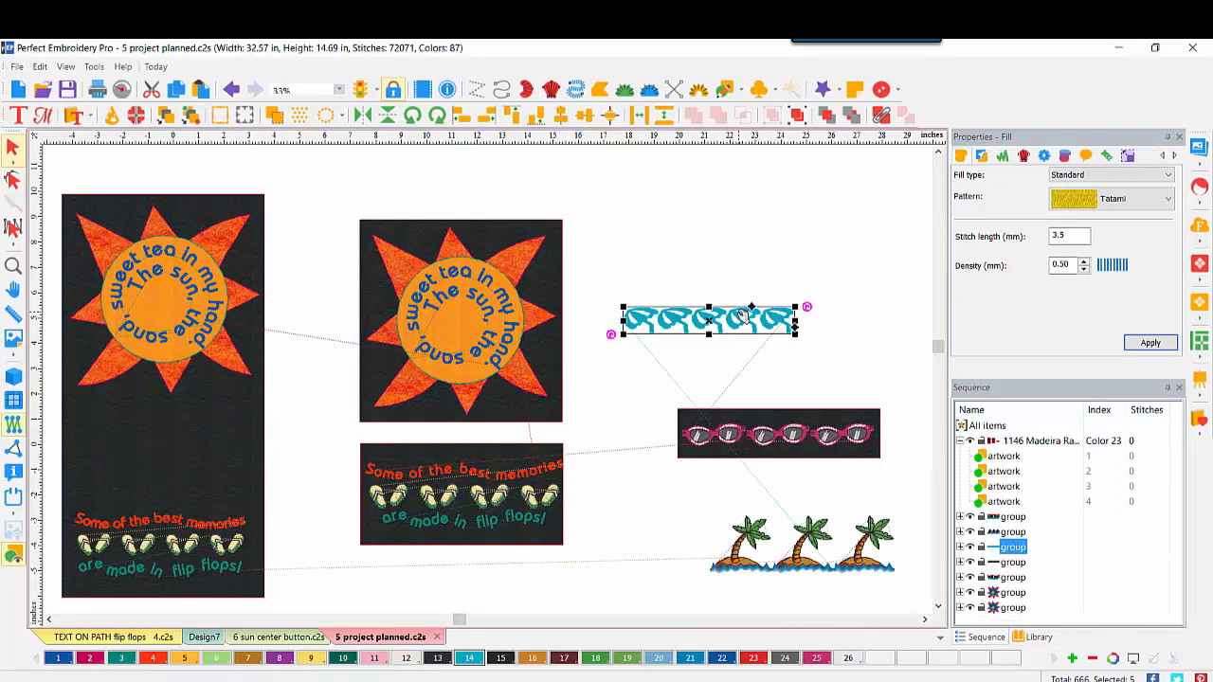
pyautogui.moveTo(745, 317); pyautogui.dragTo(208, 451)
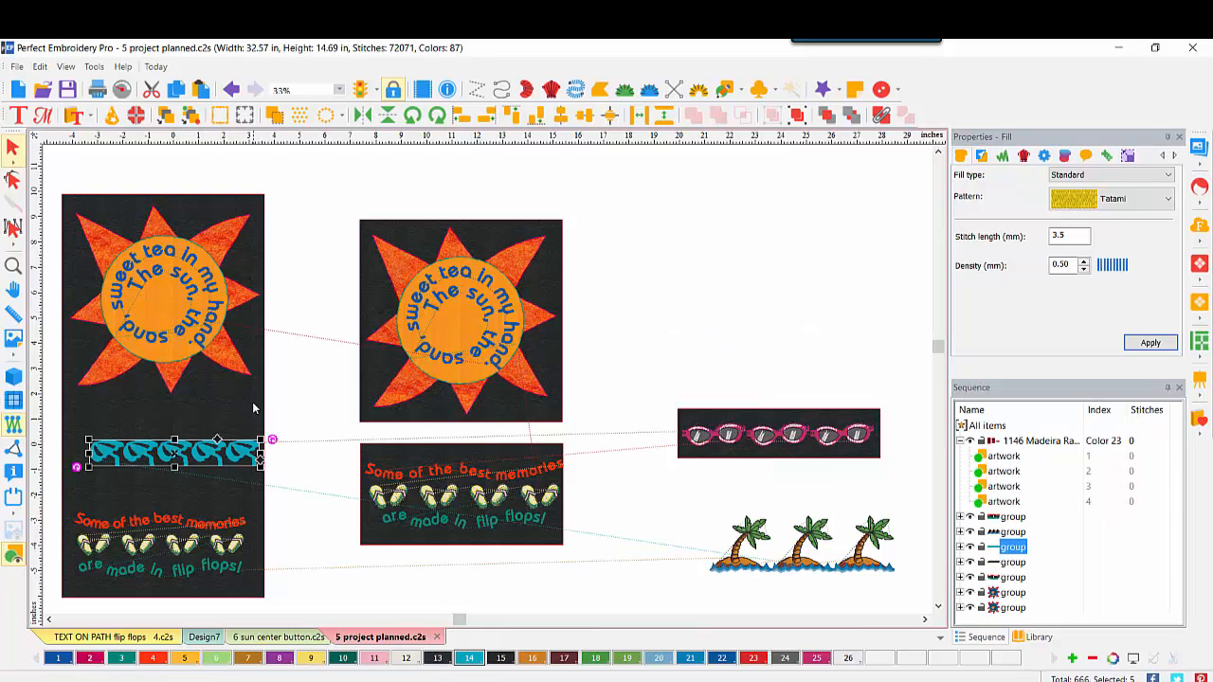
pyautogui.click(314, 382)
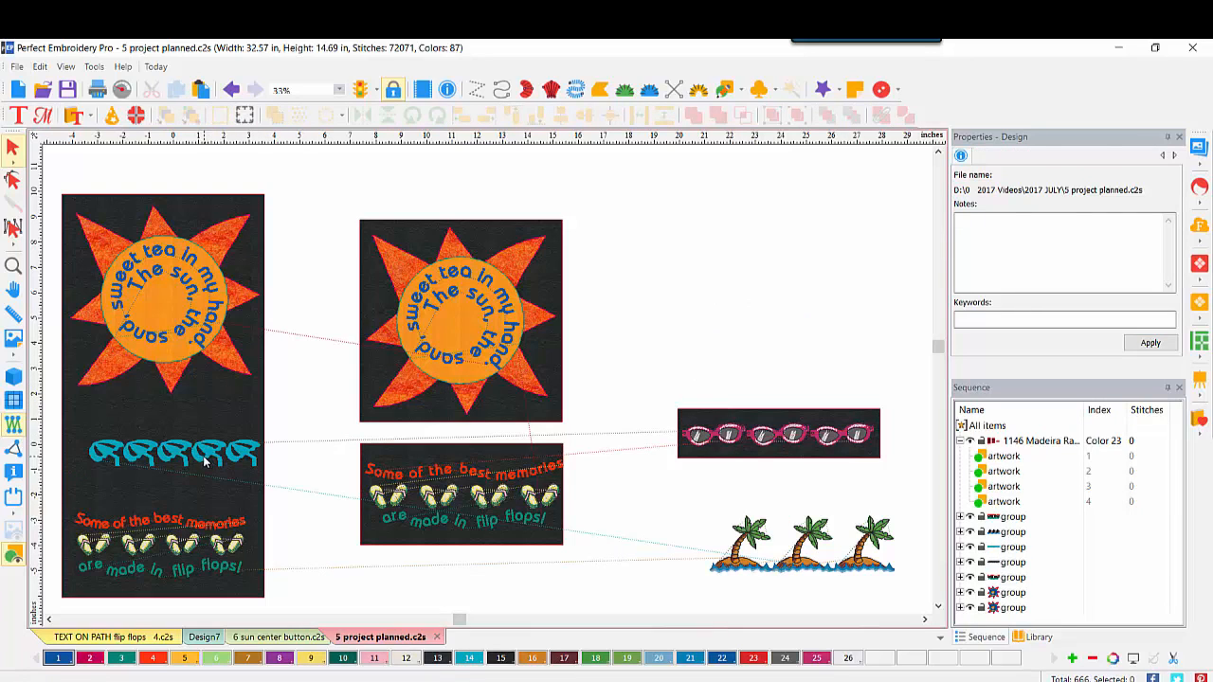
pyautogui.moveTo(207, 461); pyautogui.dragTo(845, 289)
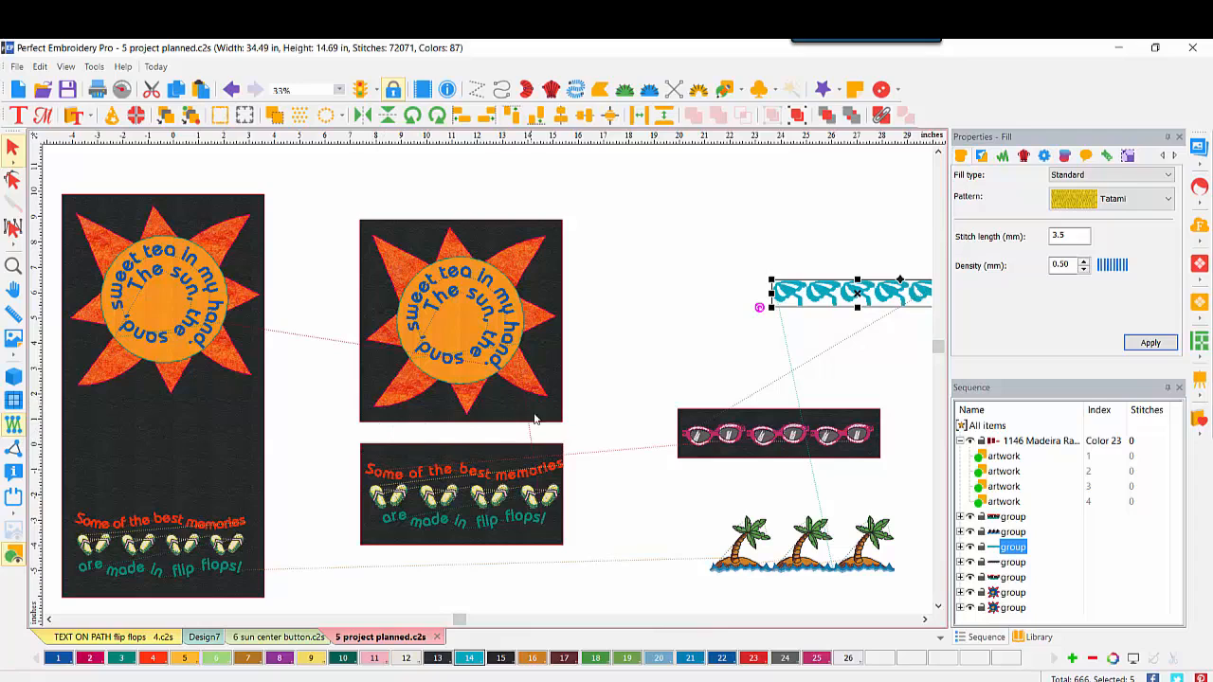
# Open the 4 Circle Fun.c2s design from the 2017 JULY folder and show it in 3D view
pyautogui.click(17, 378)
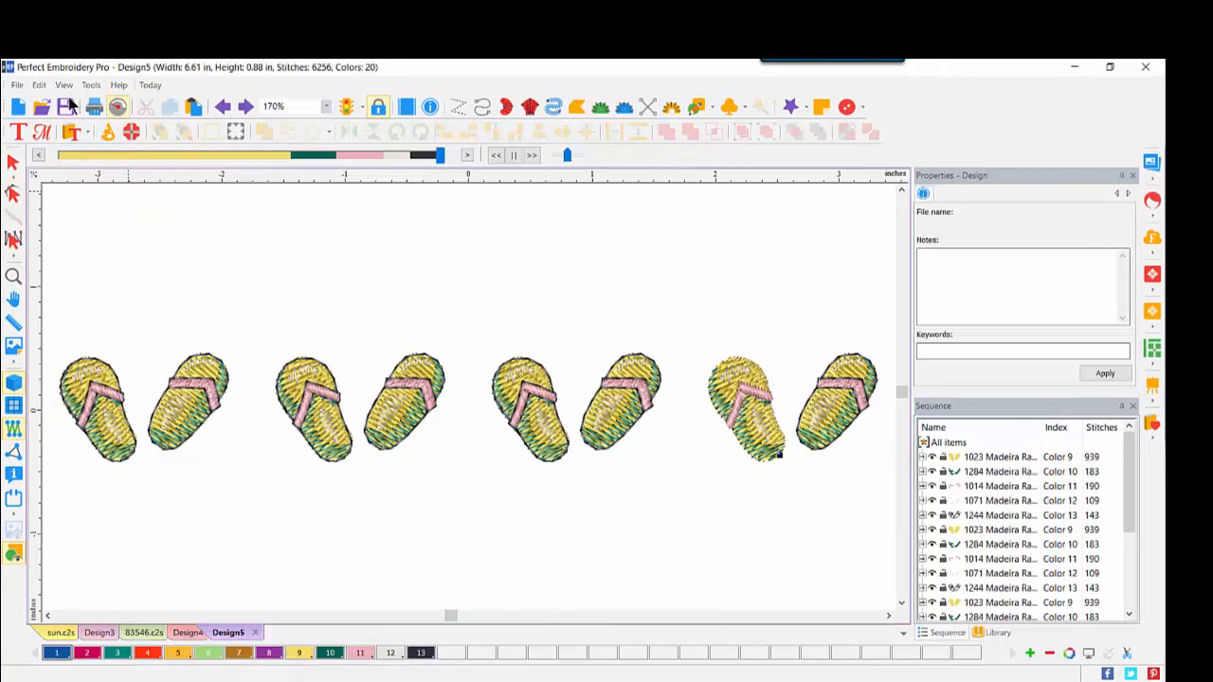
pyautogui.click(46, 109)
pyautogui.click(720, 237)
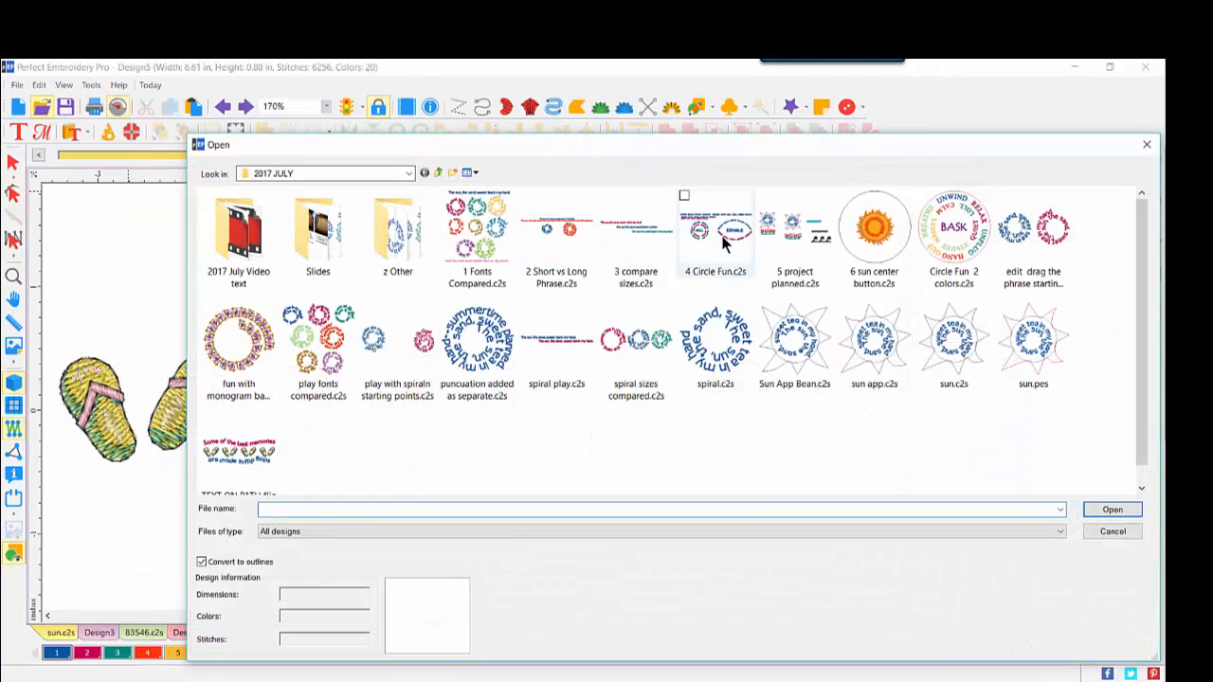
pyautogui.doubleClick(720, 237)
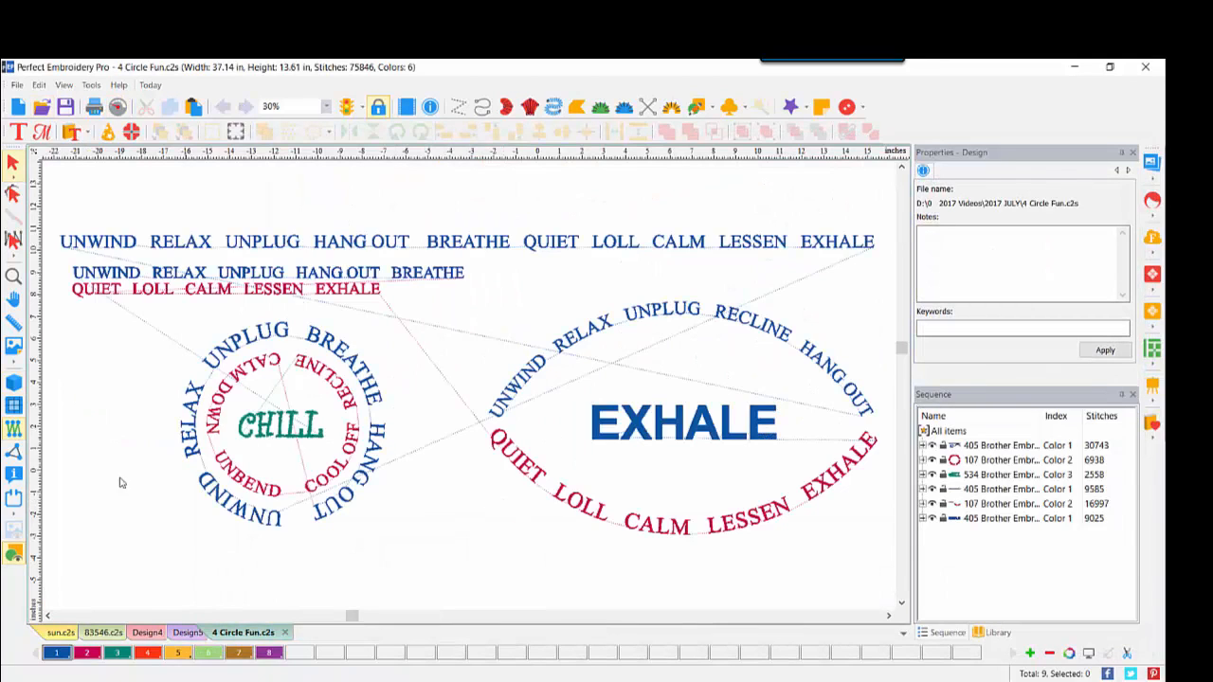
pyautogui.click(14, 383)
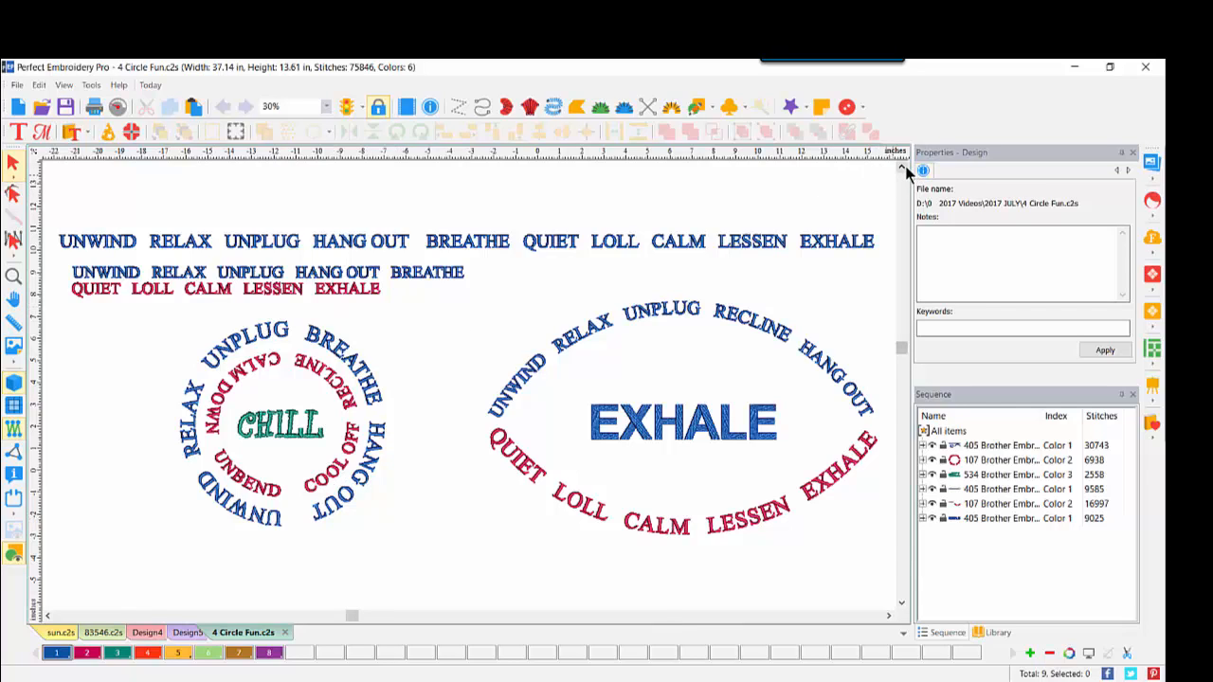
# Convert the long single-line phrase from UNWIND to EXHALE to Circle type text
pyautogui.click(843, 247)
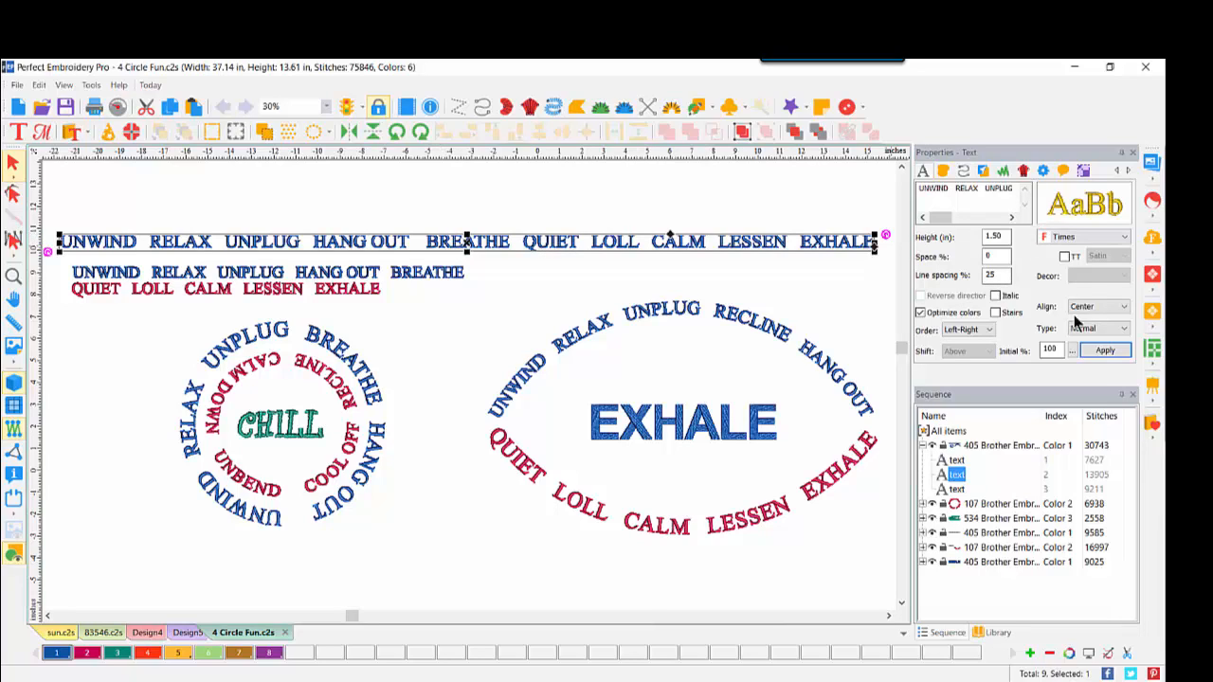
pyautogui.click(1124, 329)
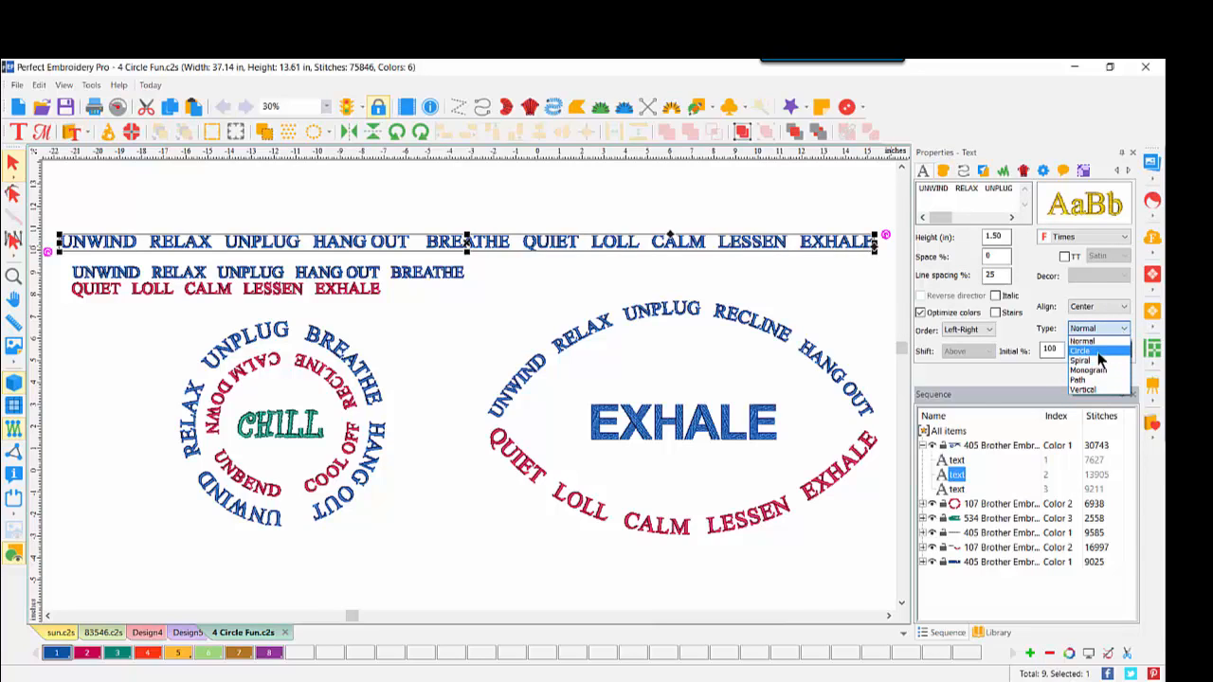
pyautogui.click(1097, 352)
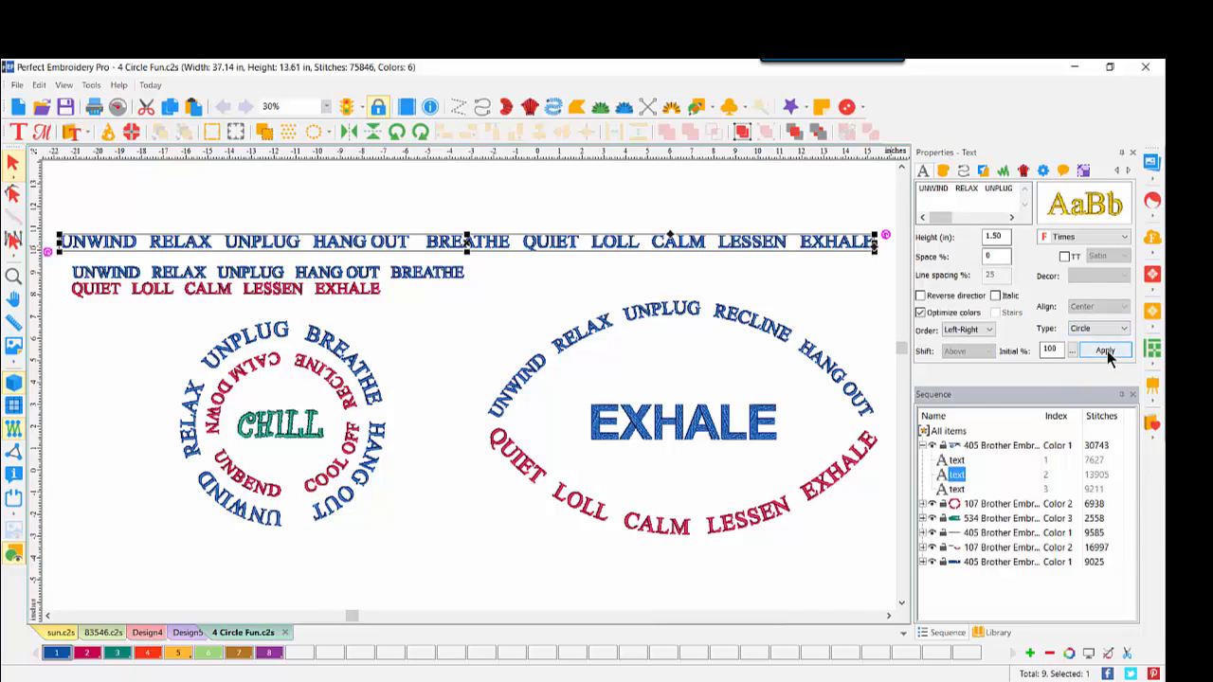
pyautogui.click(1105, 350)
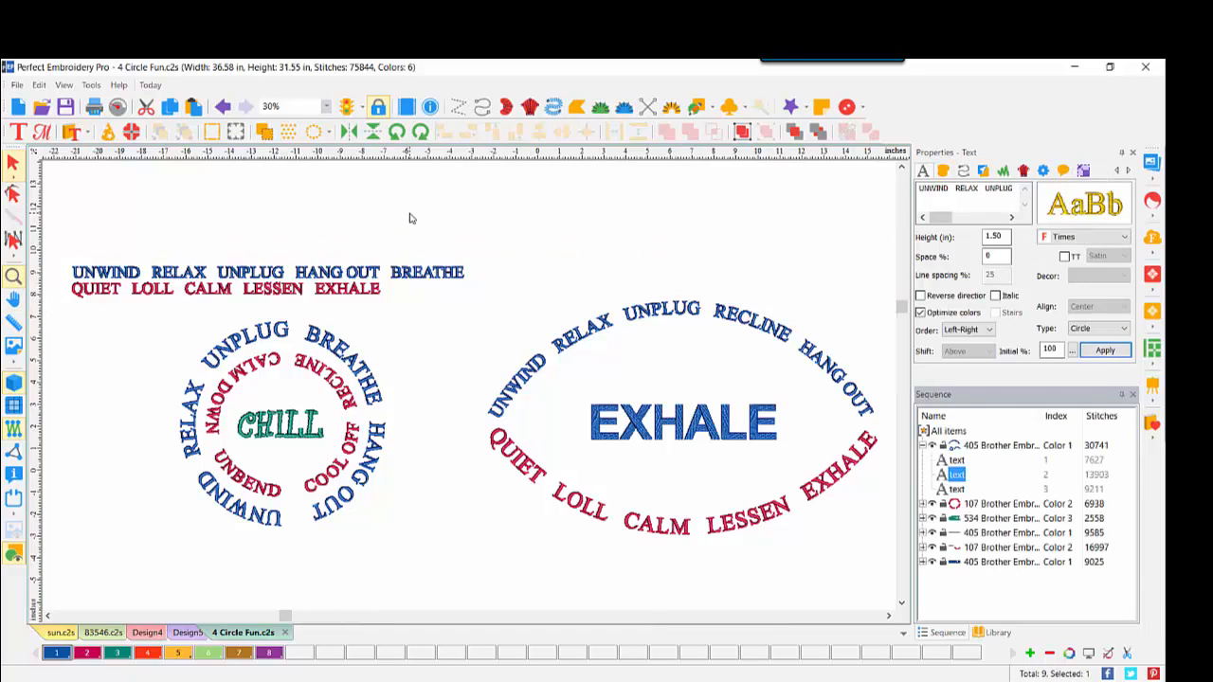
pyautogui.press('F4')
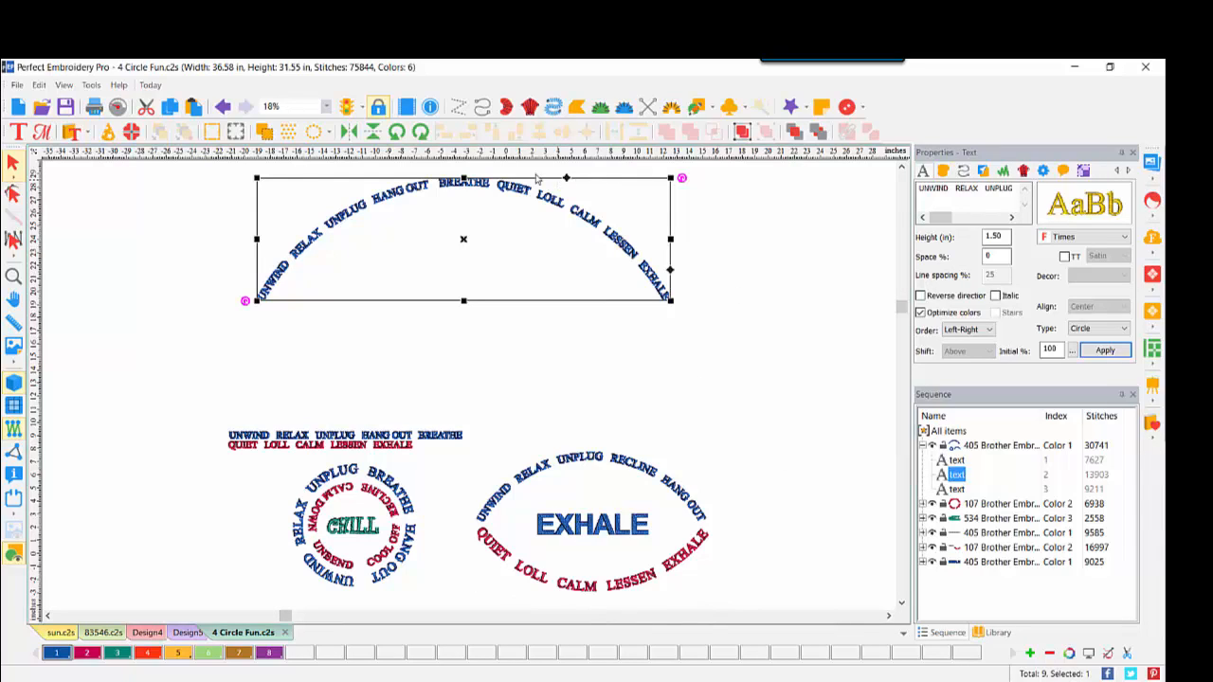
# Shrink the long phrase's circle until its words form a full ring, and move it clear of the two-line phrase
pyautogui.click(19, 132)
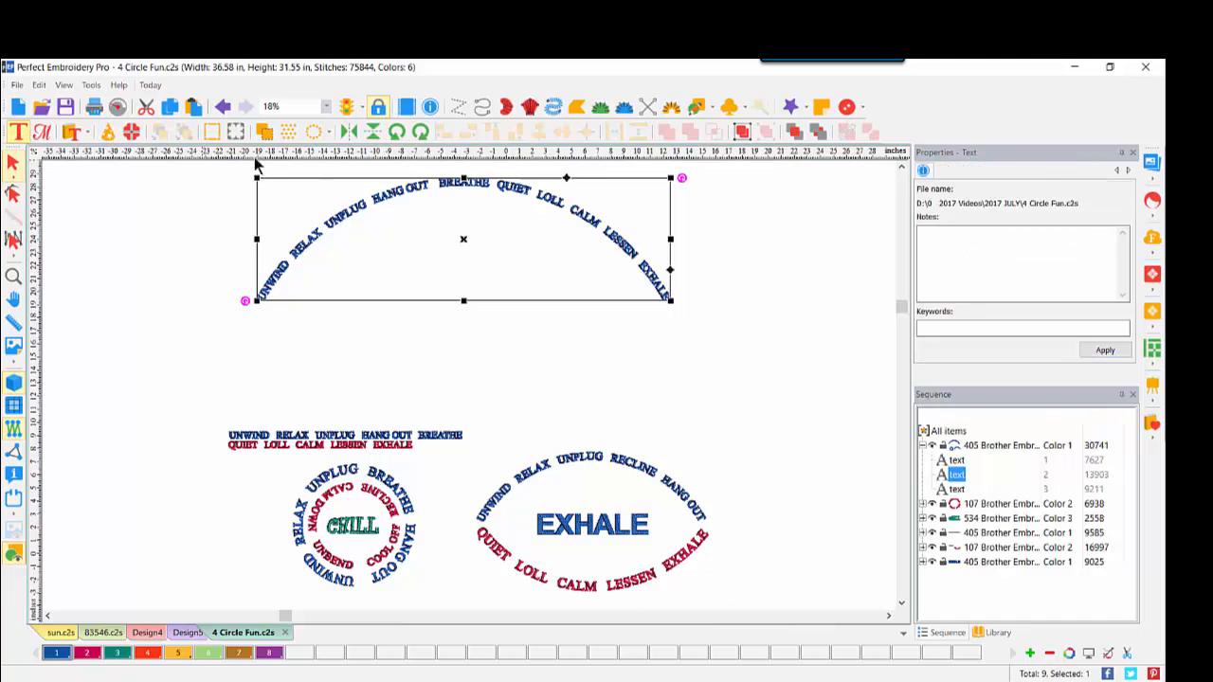
pyautogui.click(470, 198)
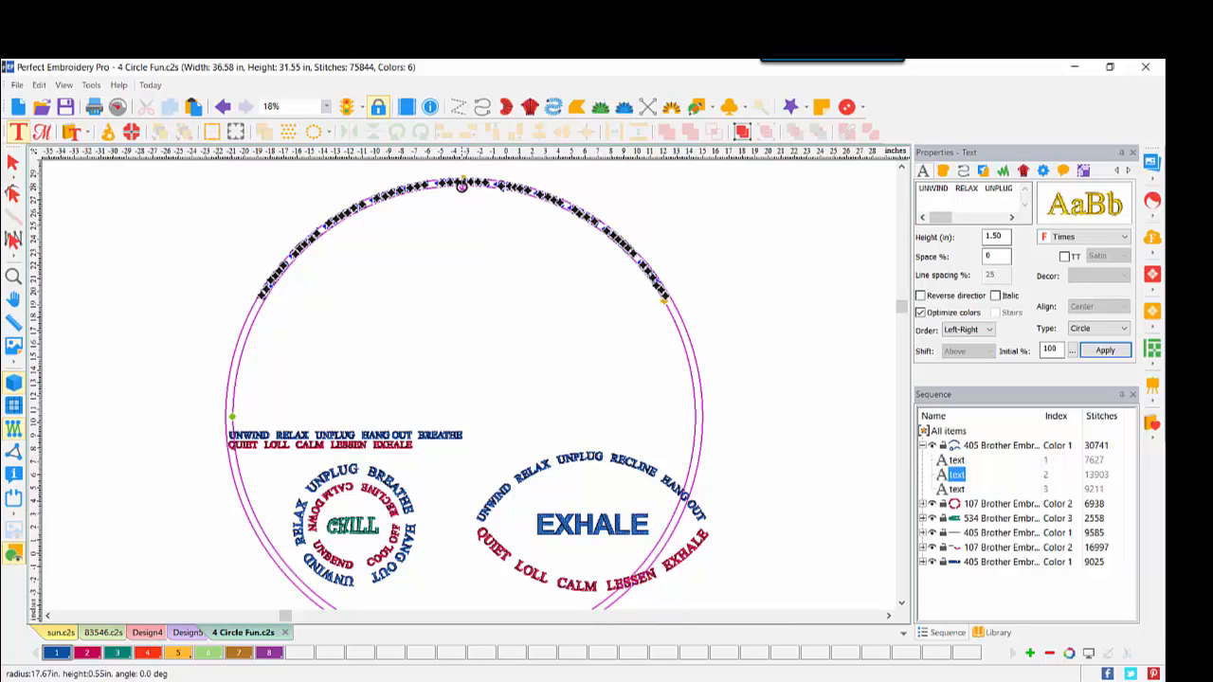
pyautogui.moveTo(462, 185); pyautogui.dragTo(460, 338)
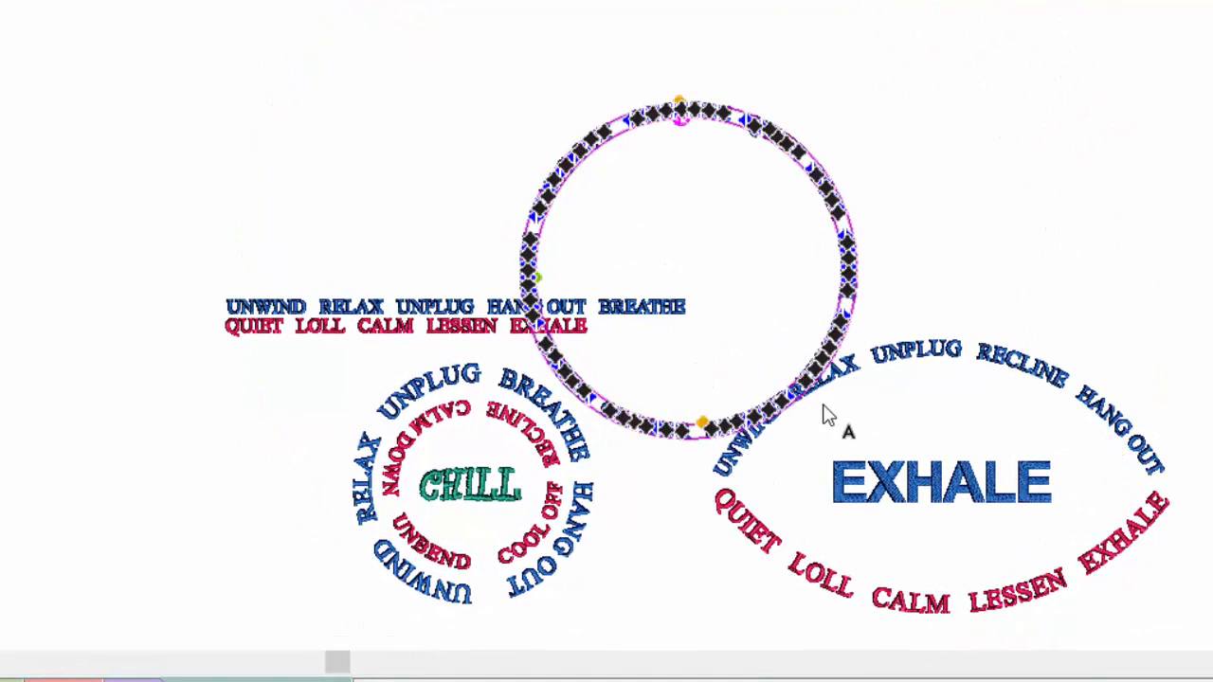
pyautogui.click(848, 383)
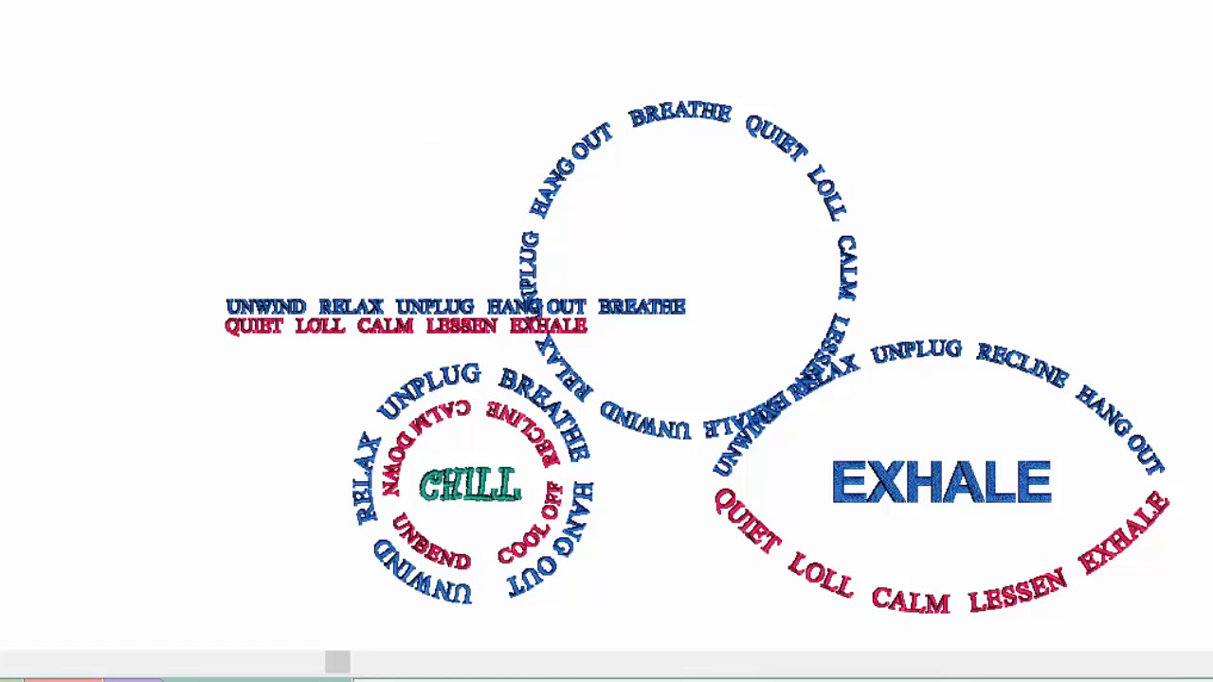
pyautogui.click(407, 340)
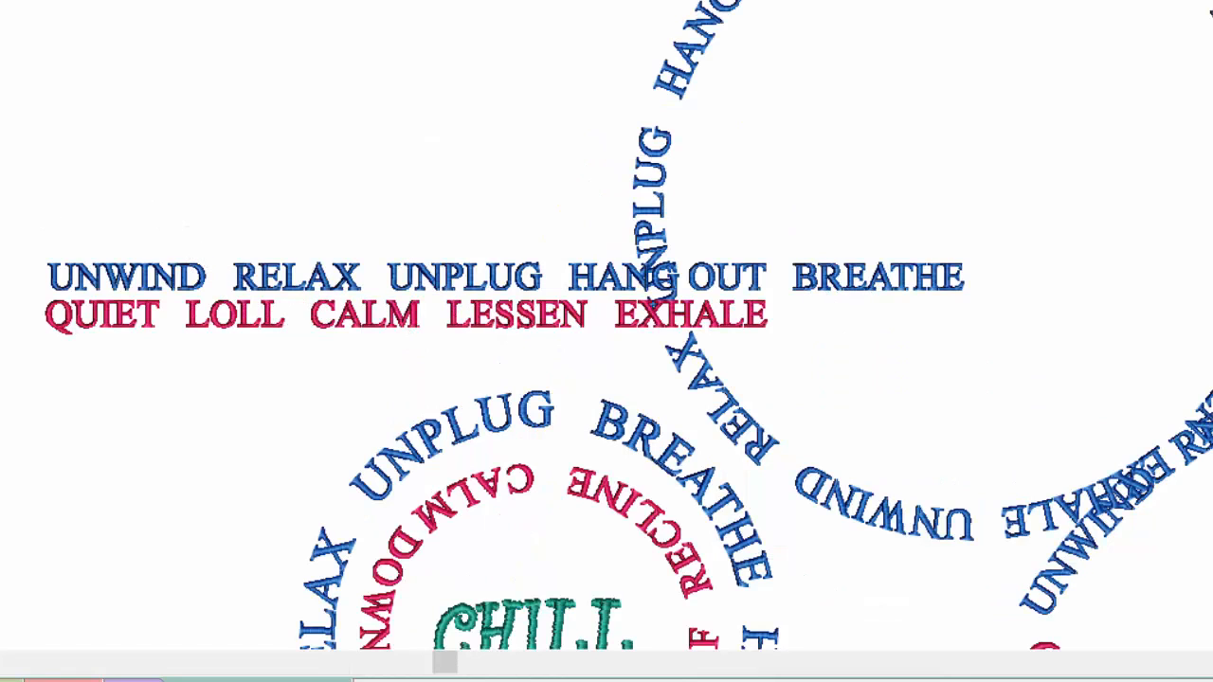
pyautogui.moveTo(730, 4); pyautogui.dragTo(1148, 1)
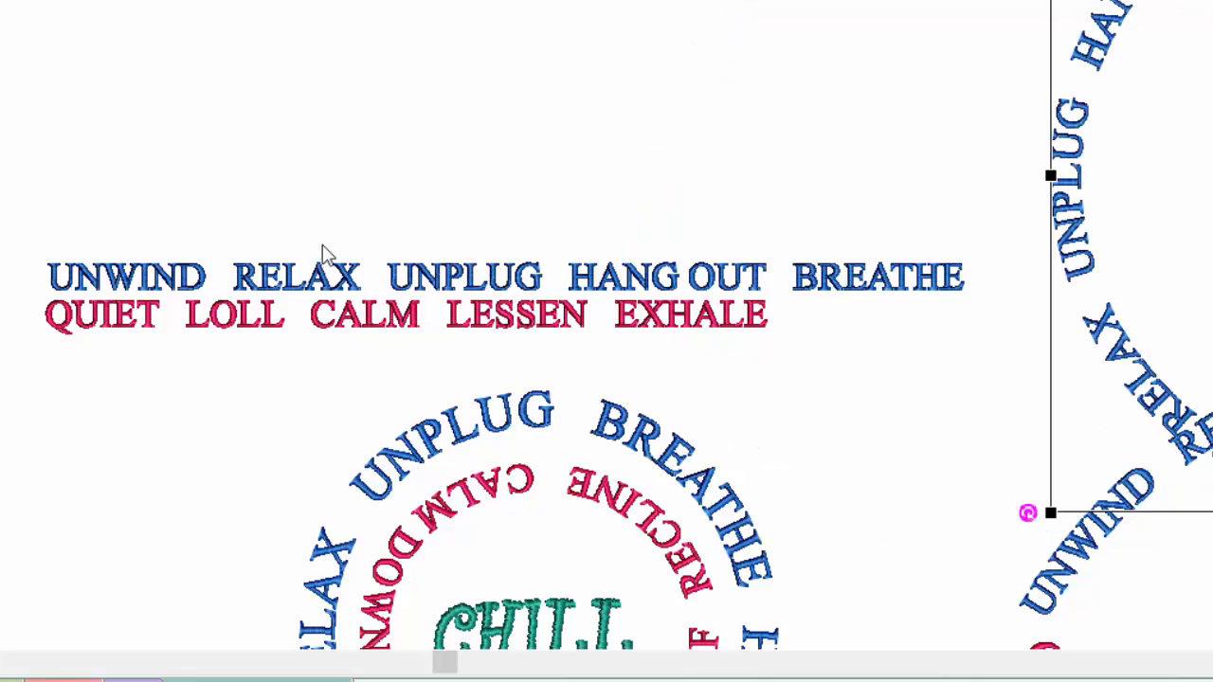
# Copy the blue and red lines of the two-line phrase into a new design
pyautogui.click(302, 285)
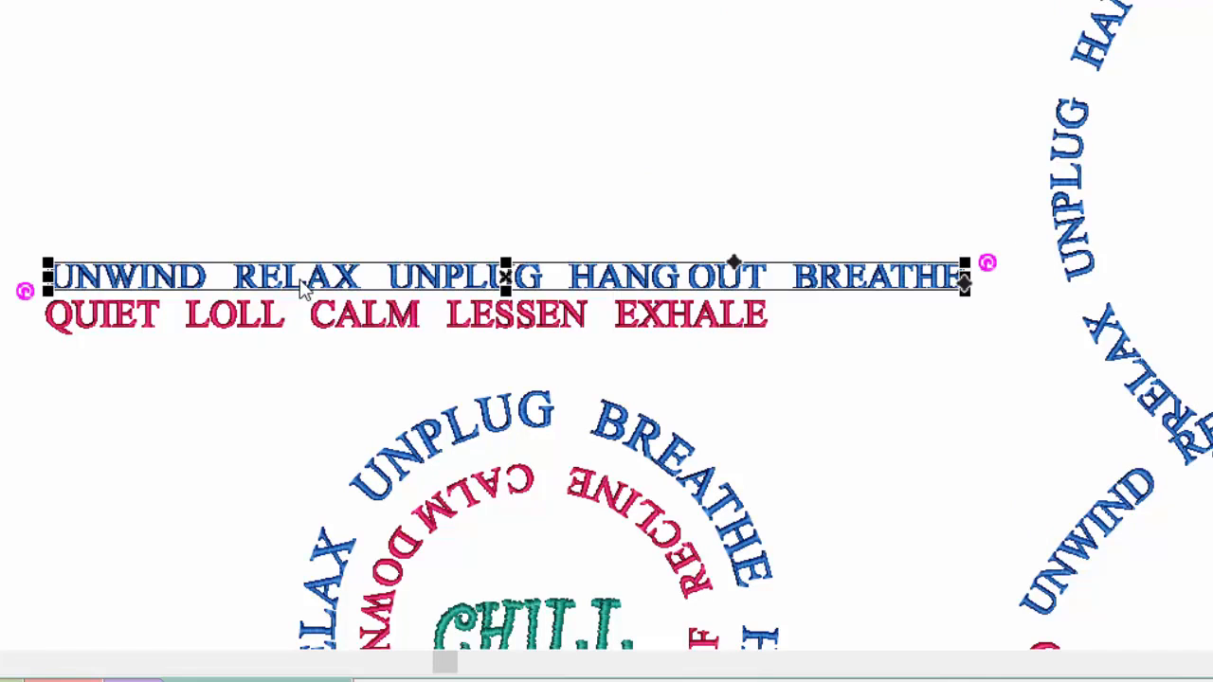
pyautogui.click(265, 326)
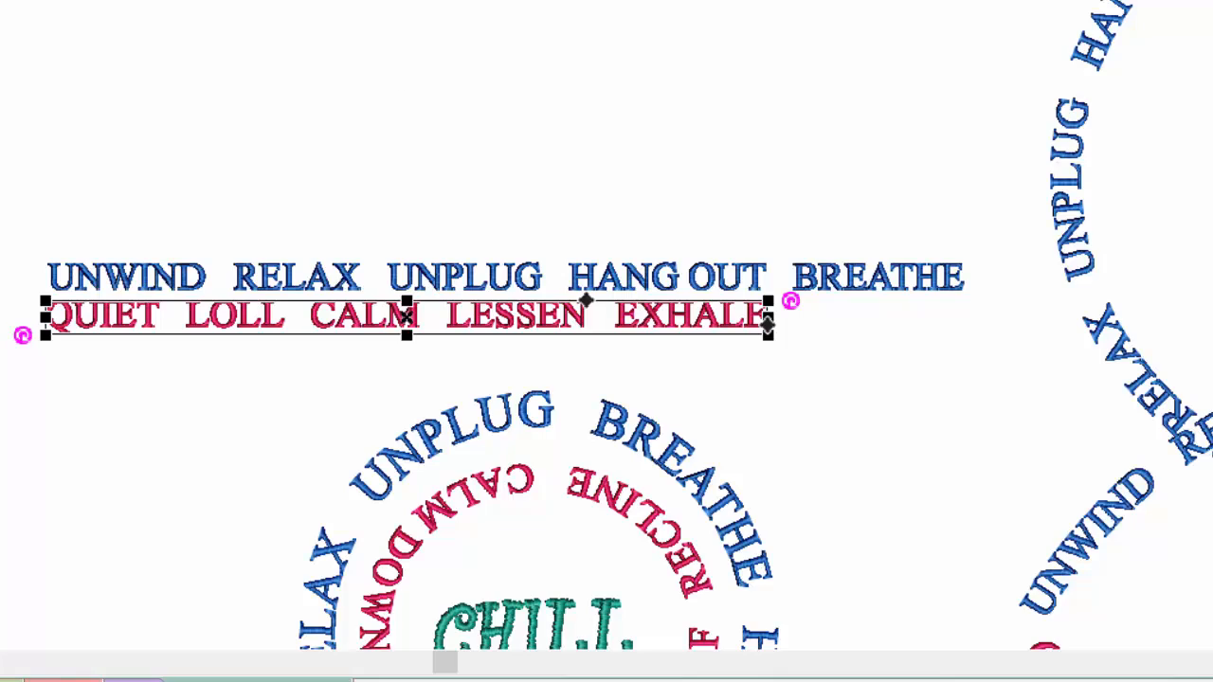
pyautogui.moveTo(0, 115); pyautogui.dragTo(993, 370)
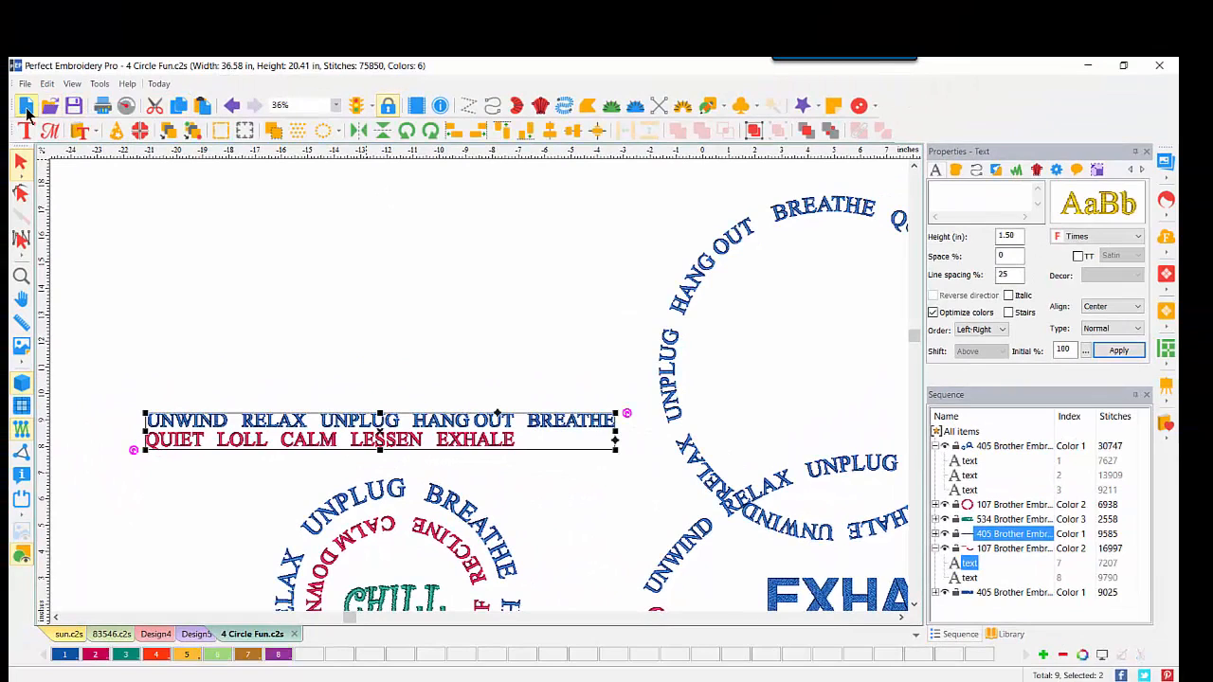
pyautogui.click(25, 105)
pyautogui.click(202, 105)
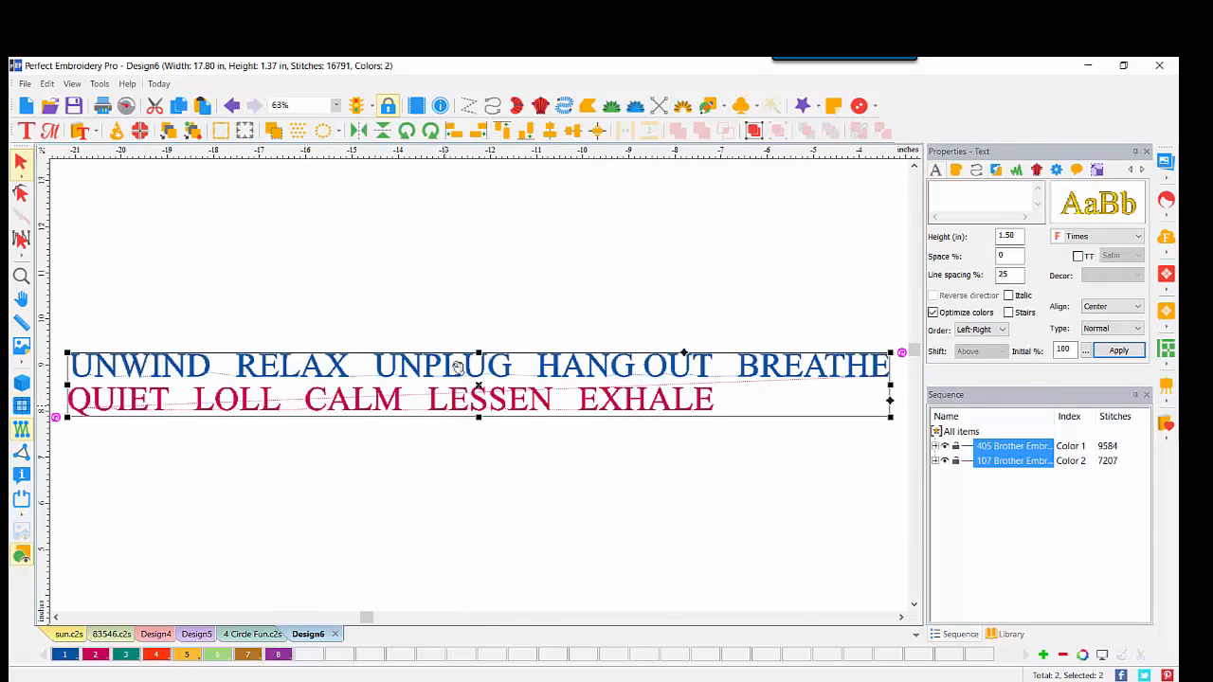
pyautogui.click(433, 276)
# Convert the blue UNWIND to BREATHE line to Circle type and shrink it to a ring with a radius of about 2.9 inches
pyautogui.click(406, 368)
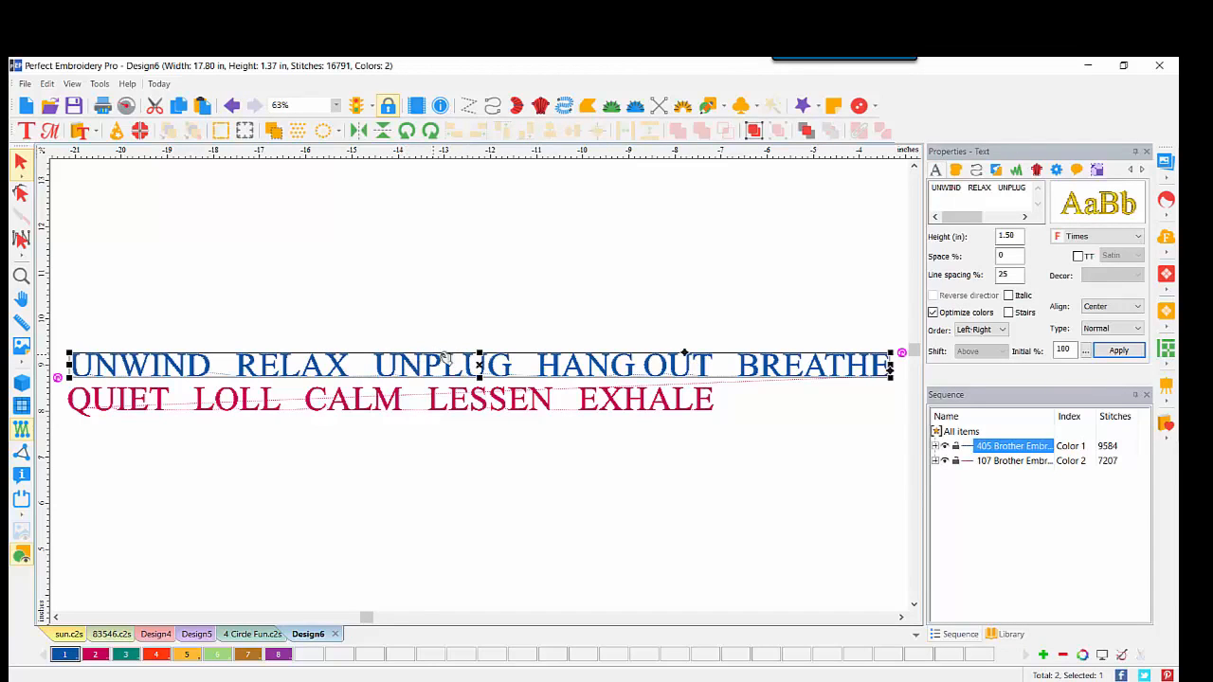
pyautogui.click(1131, 329)
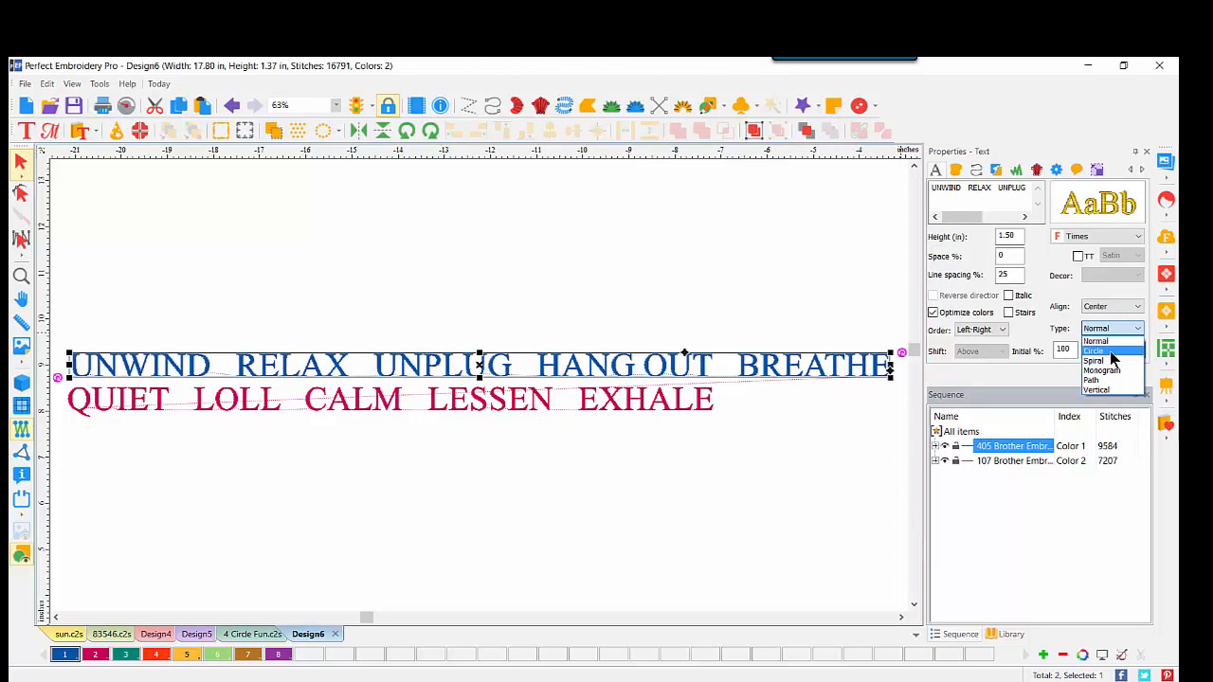
pyautogui.click(1109, 351)
pyautogui.click(1111, 351)
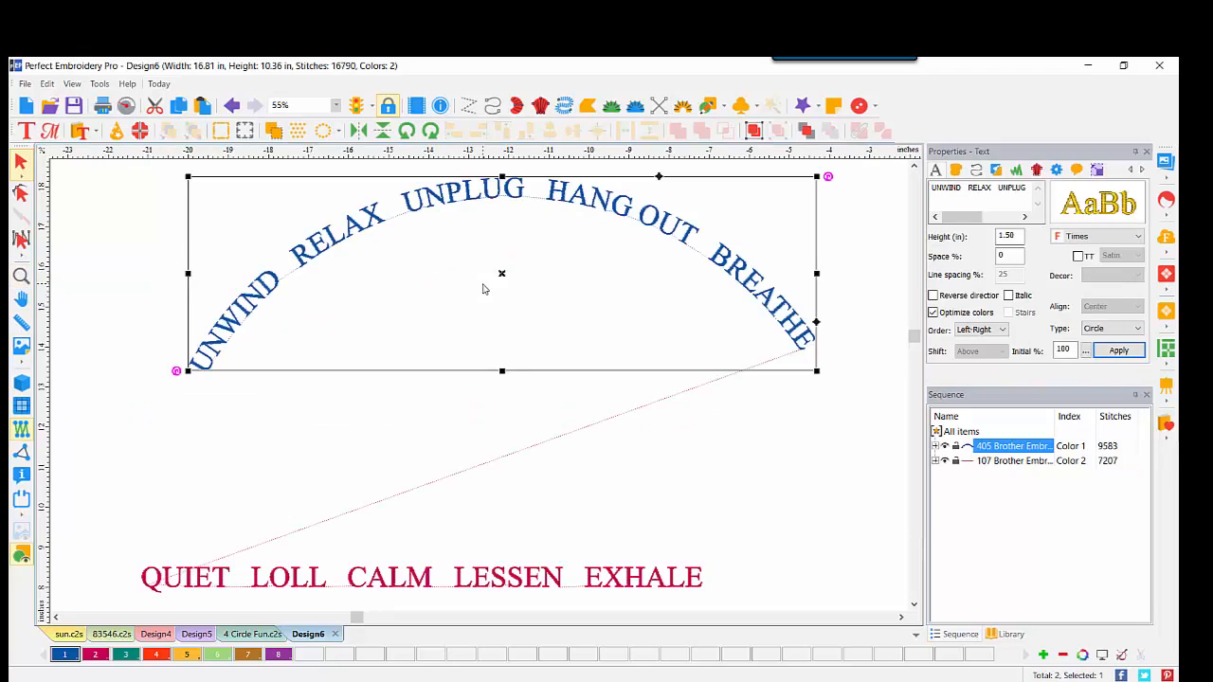
pyautogui.click(336, 105)
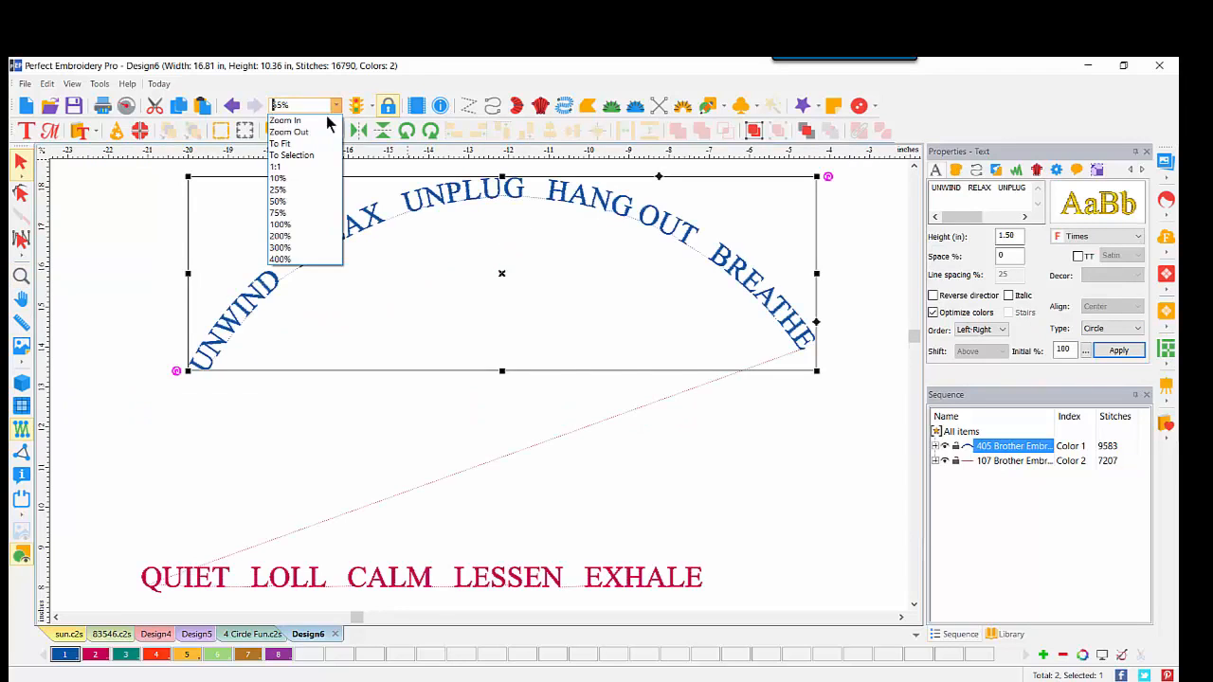
pyautogui.click(297, 189)
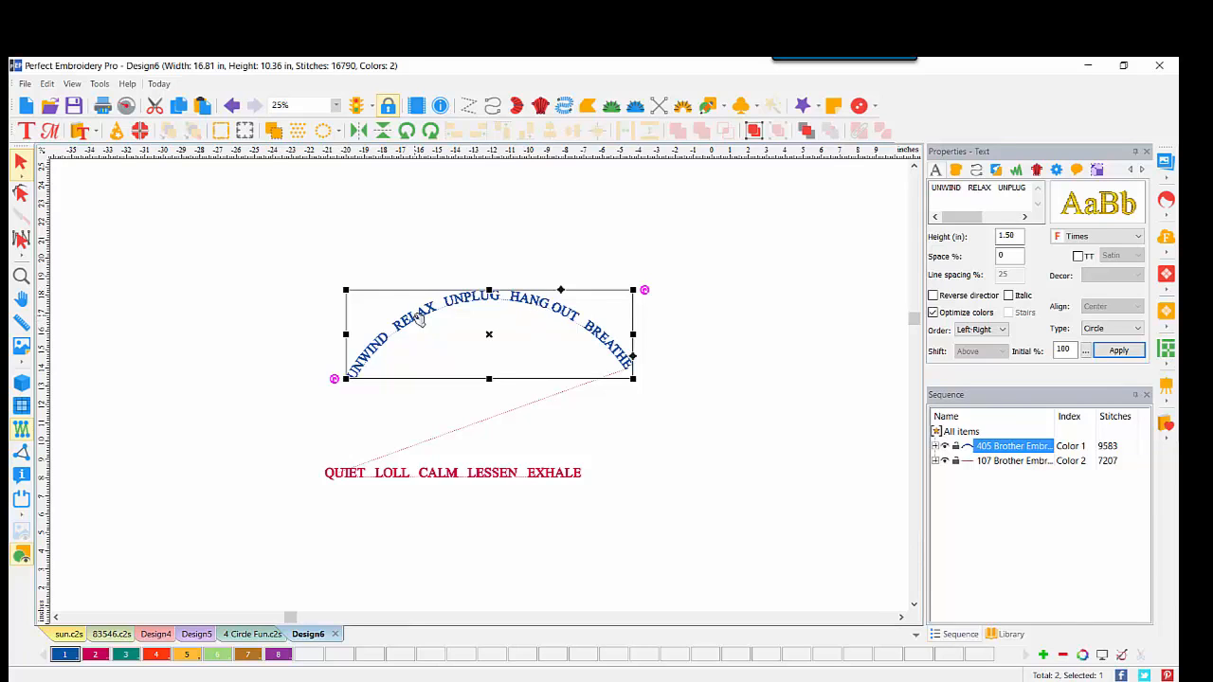
pyautogui.click(26, 130)
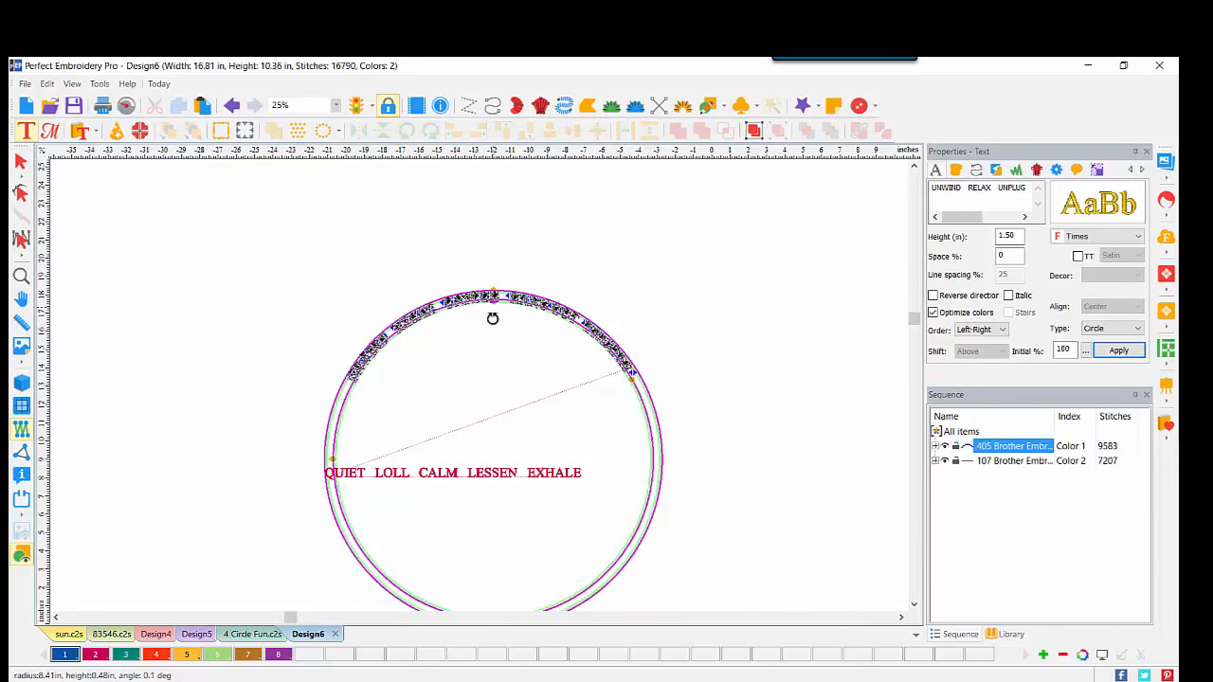
pyautogui.moveTo(493, 319); pyautogui.dragTo(487, 405)
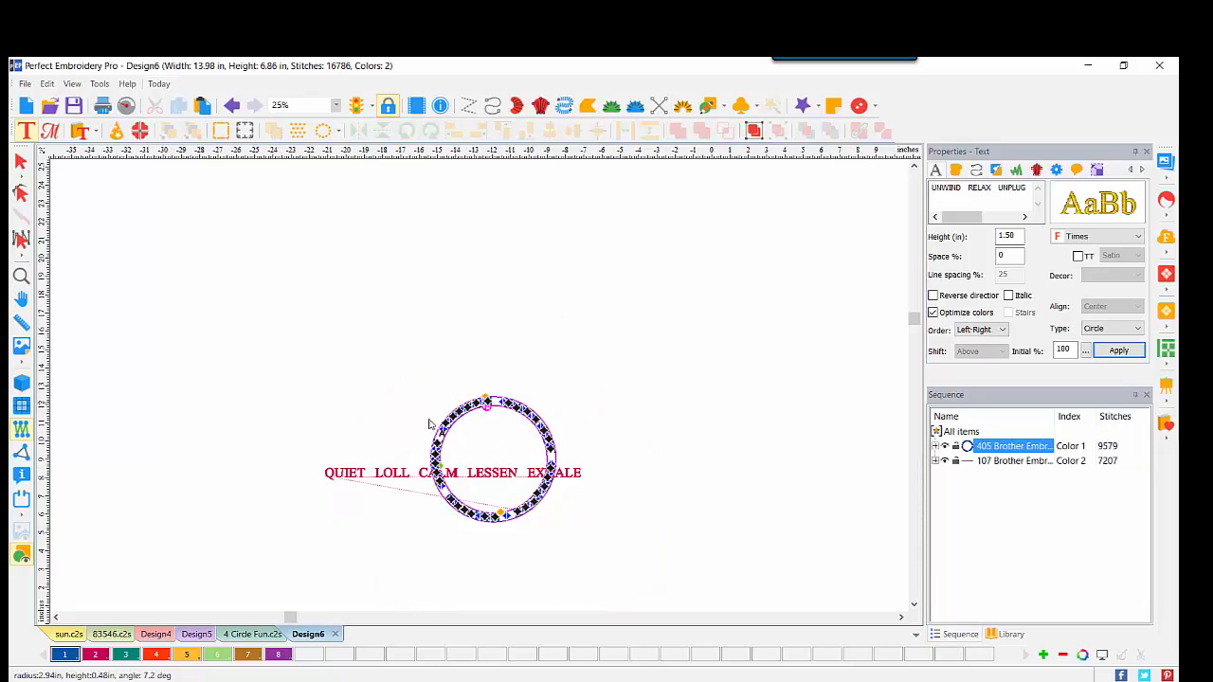
# Convert the red QUIET to EXHALE line to Circle type and shrink it to a radius of about 2.4 inches, rotated about 68 degrees
pyautogui.click(340, 480)
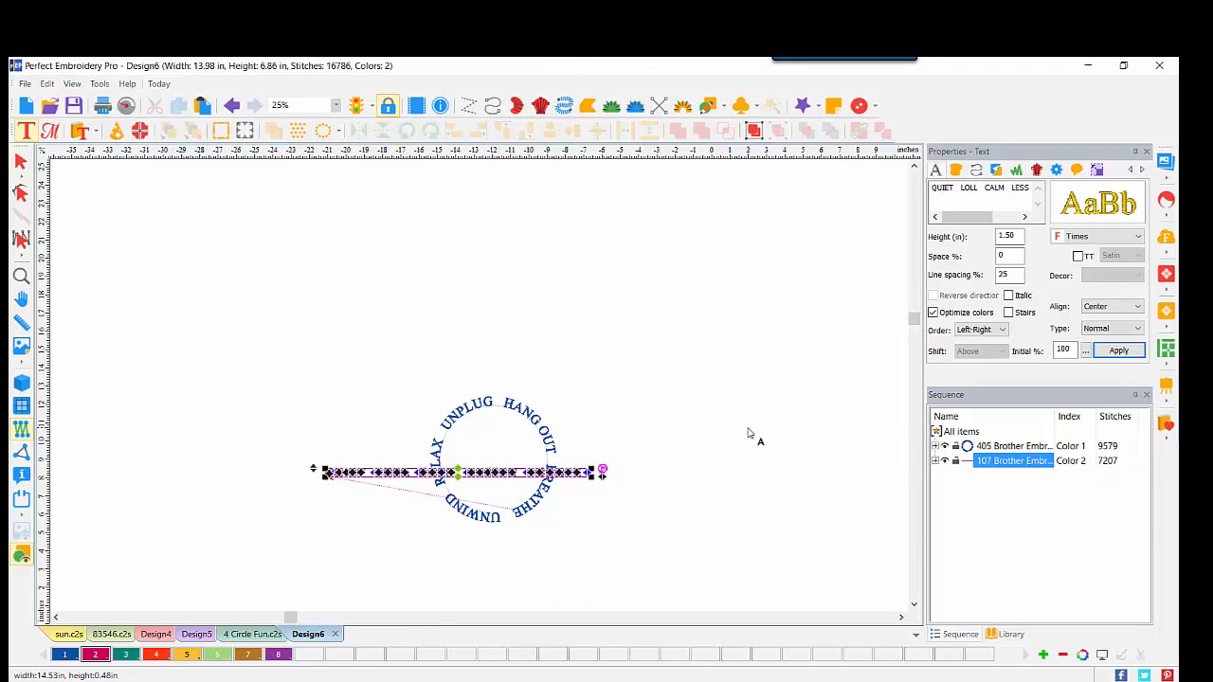
pyautogui.click(1116, 329)
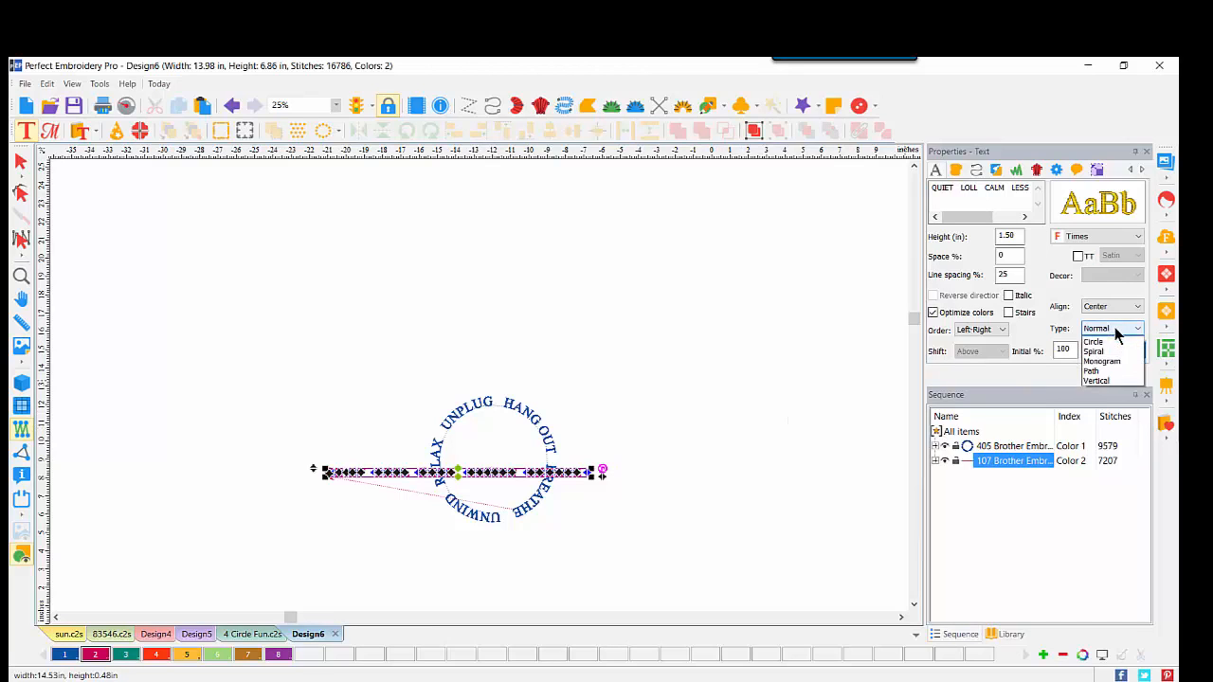
pyautogui.click(1109, 352)
pyautogui.click(1124, 353)
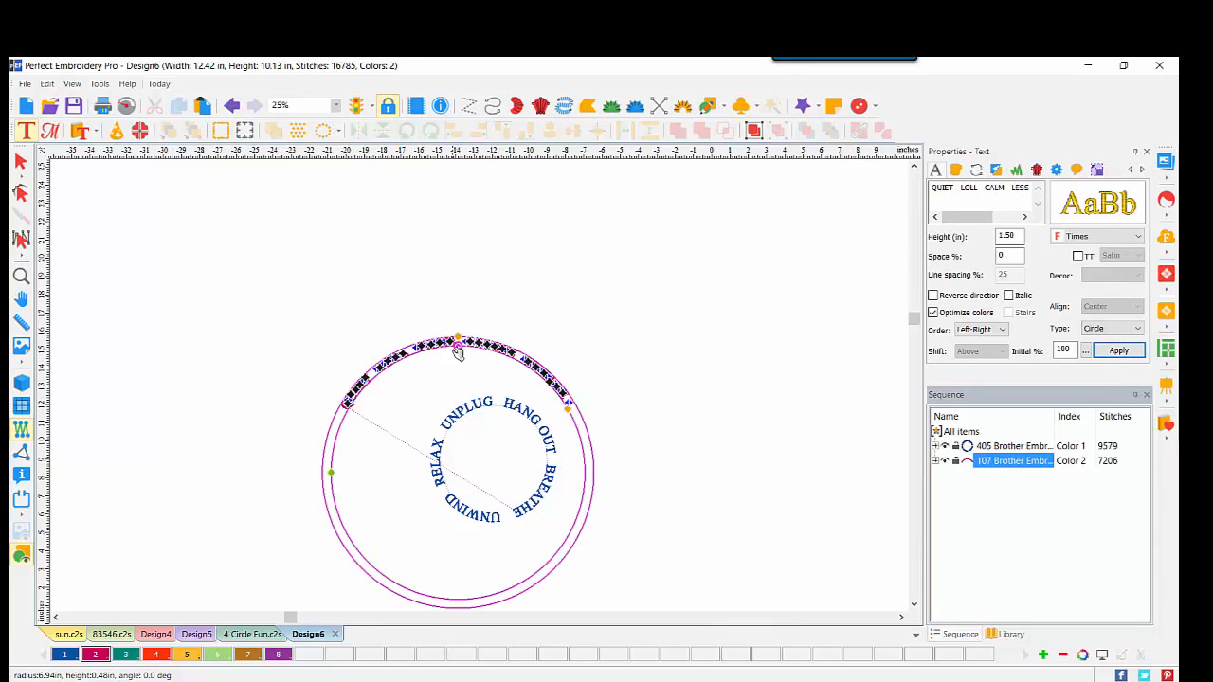
pyautogui.moveTo(458, 343); pyautogui.dragTo(417, 458)
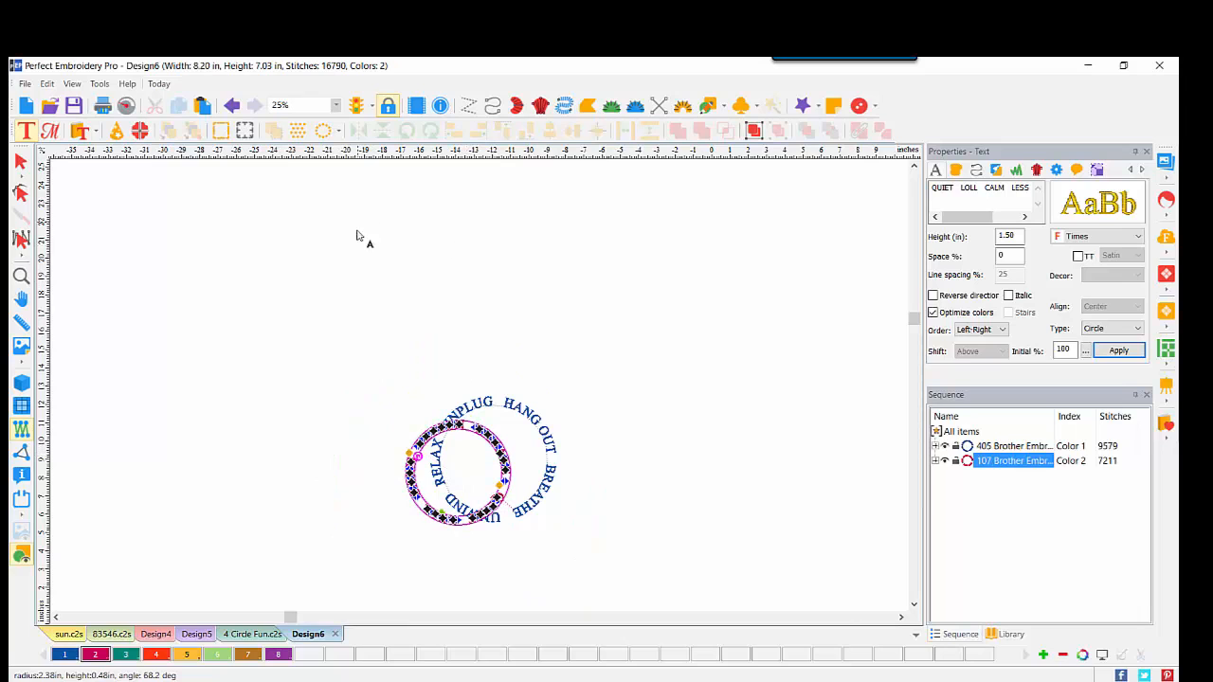
# Center the blue and red text rings on each other and center the ruler origin on them
pyautogui.click(20, 161)
pyautogui.moveTo(318, 325); pyautogui.dragTo(656, 586)
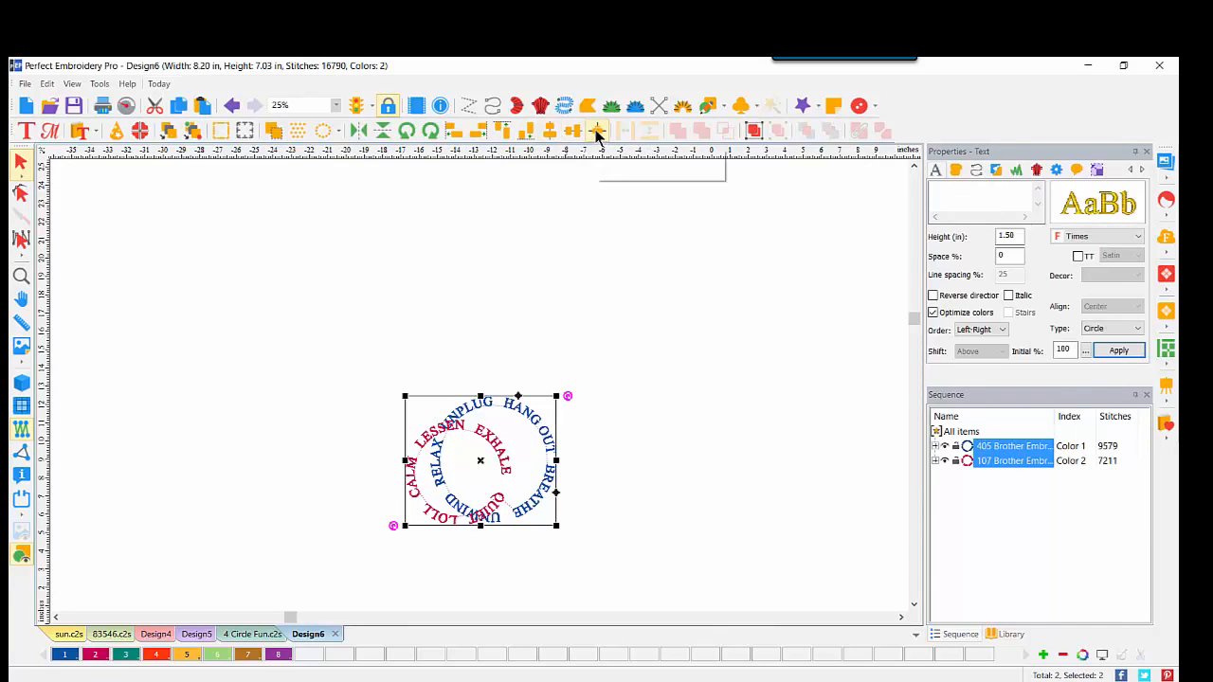
pyautogui.click(598, 132)
pyautogui.rightClick(583, 157)
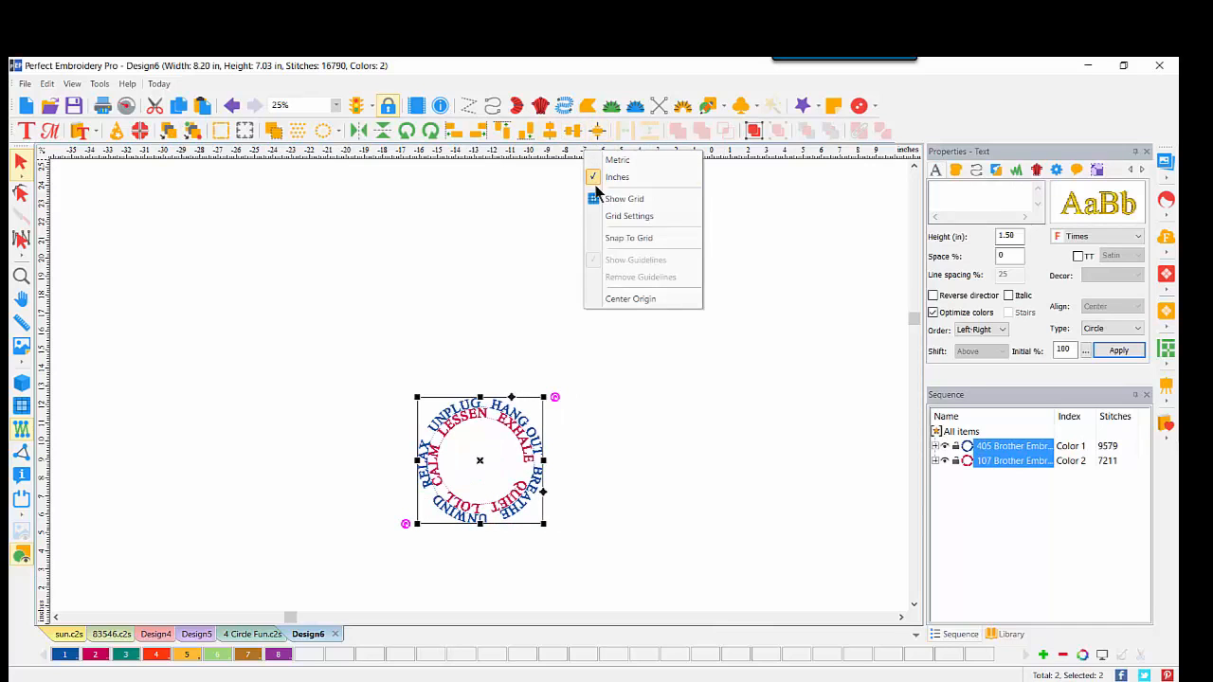
pyautogui.click(618, 297)
pyautogui.press('0')
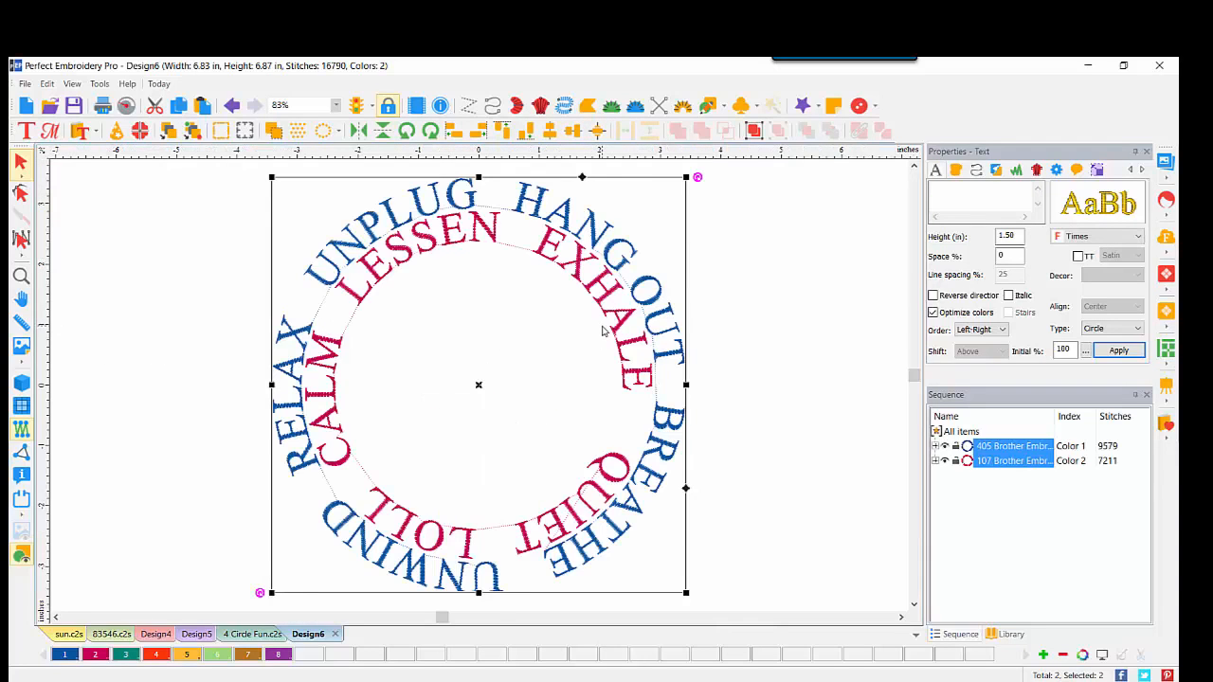
# Turn on the 3D stitch view and rotate the blue text ring until UNWIND sits at the top of the circle
pyautogui.click(716, 236)
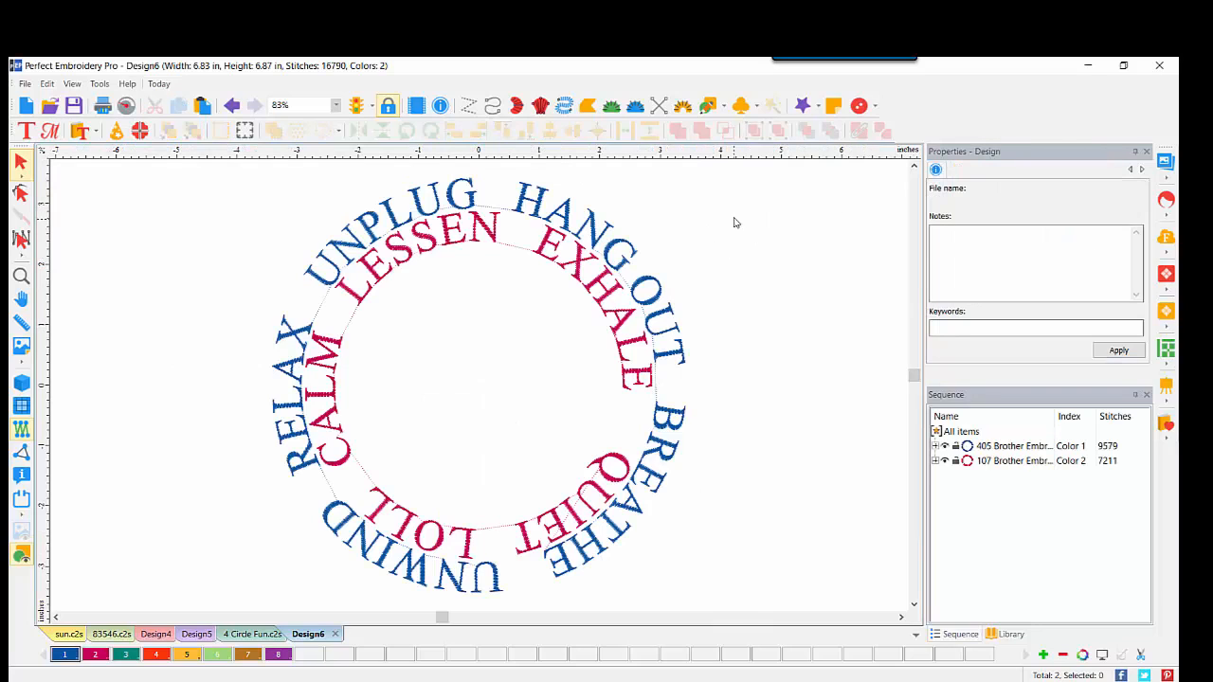
pyautogui.click(531, 195)
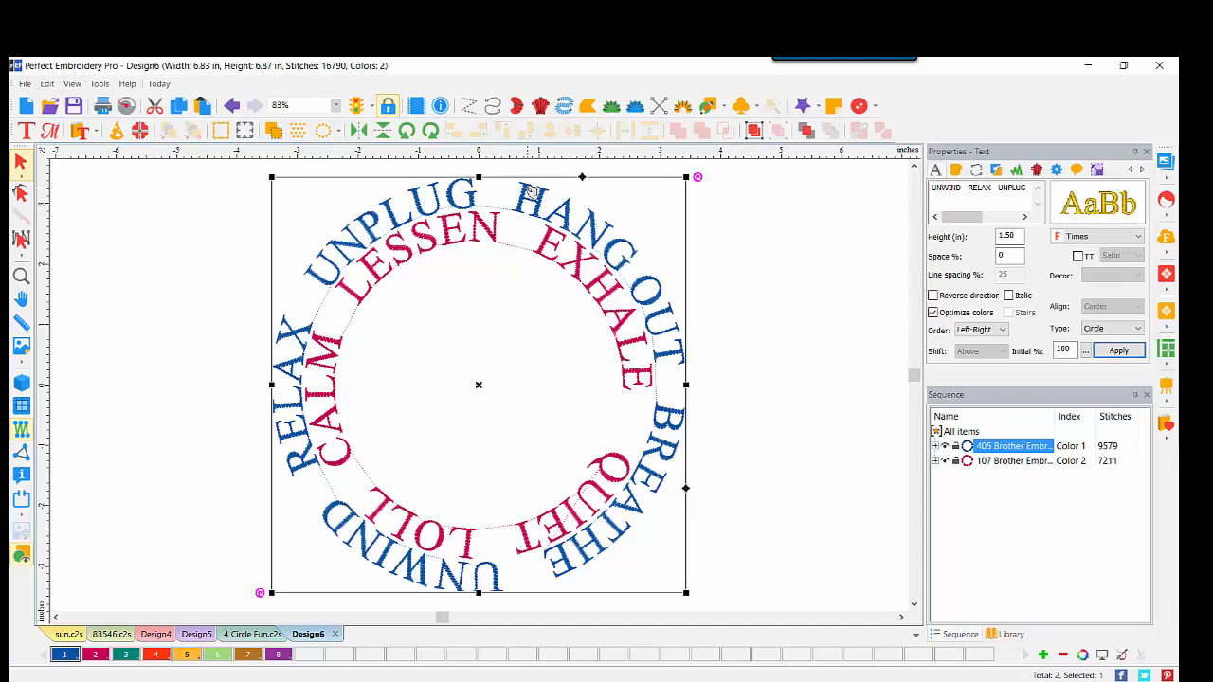
pyautogui.click(23, 409)
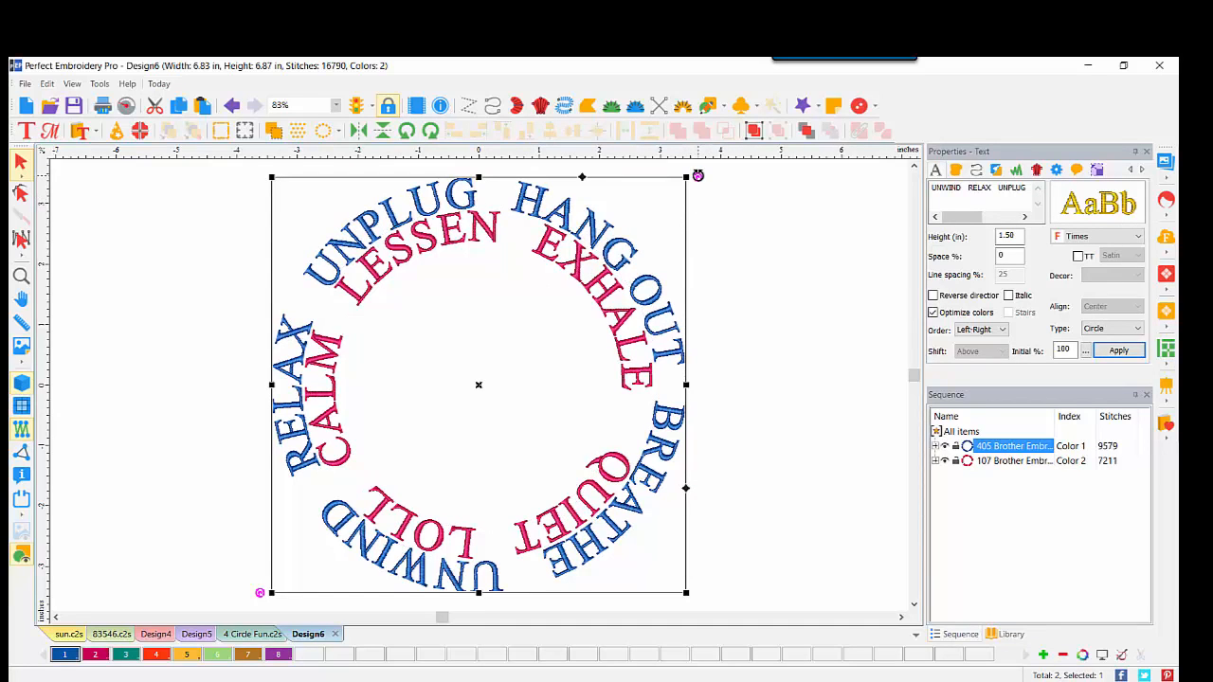
pyautogui.moveTo(697, 176); pyautogui.dragTo(377, 566)
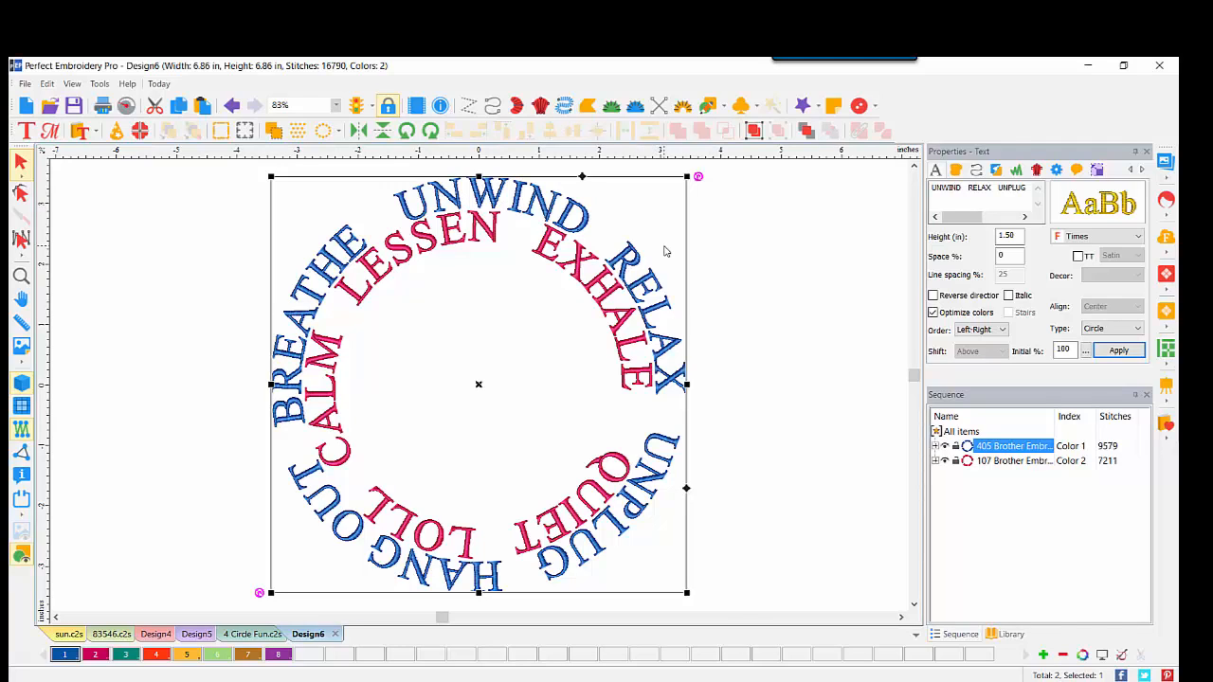
# Enlarge the blue text ring to a width of 7.25 inches, keeping its aspect ratio
pyautogui.click(1097, 169)
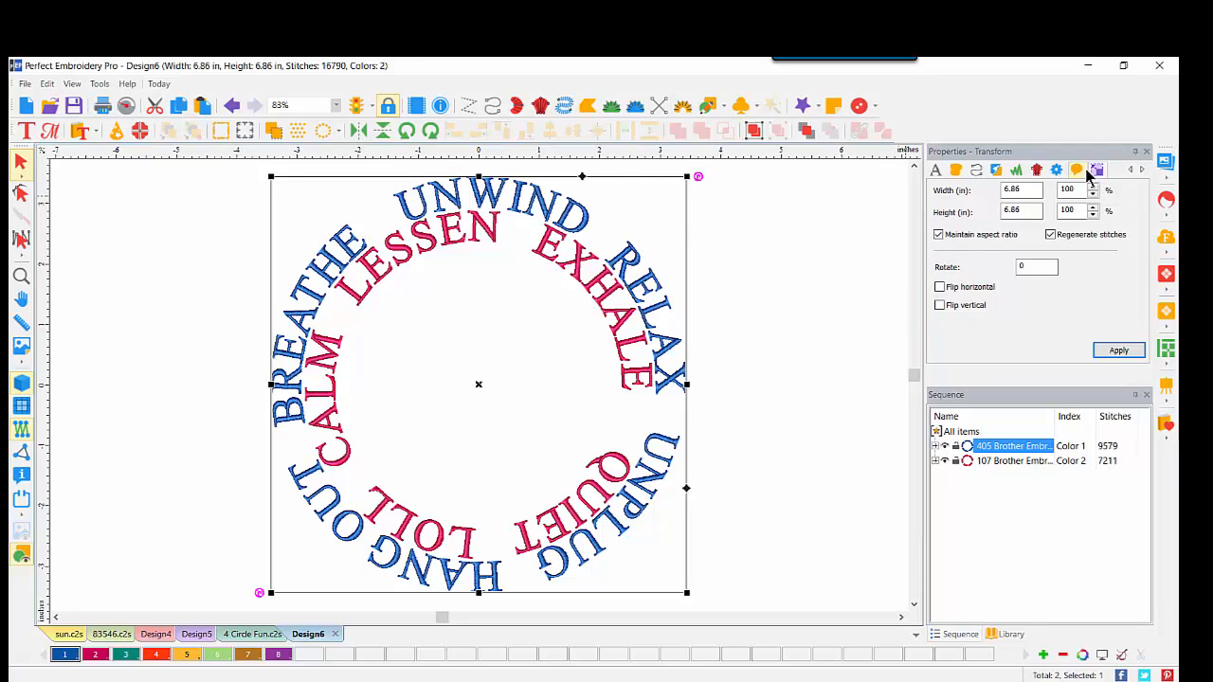
pyautogui.click(1027, 192)
pyautogui.doubleClick(1026, 192)
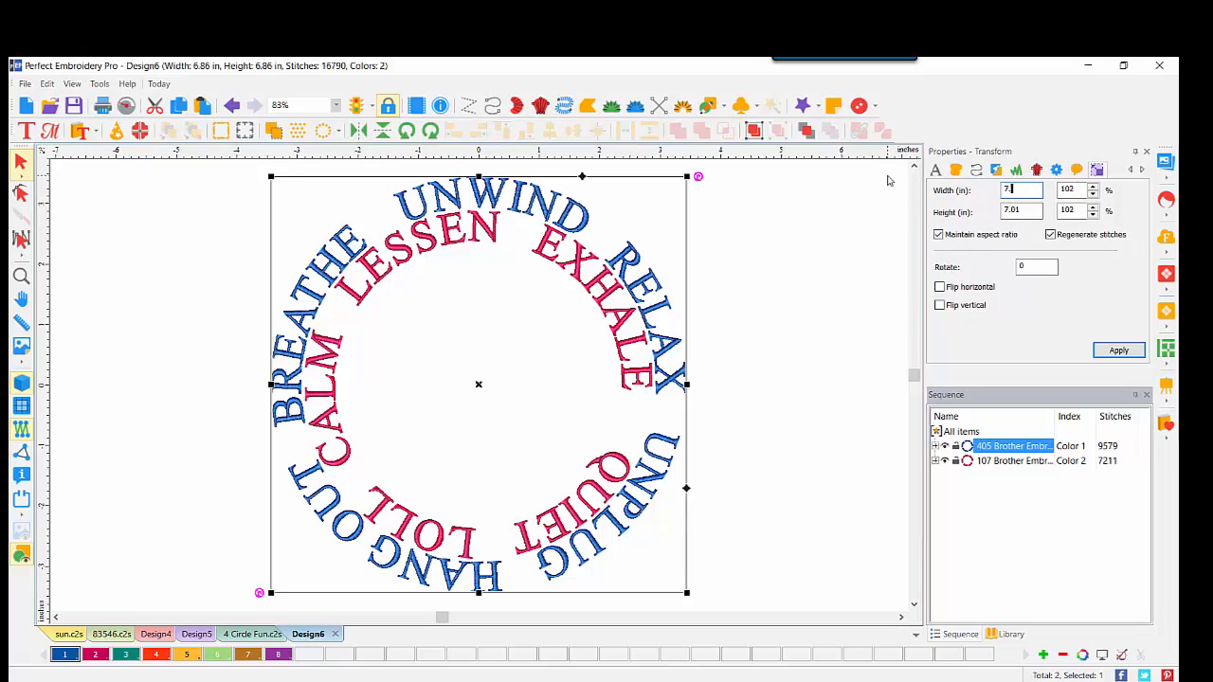
pyautogui.click(1118, 350)
# Reverse the text direction of the red word ring
pyautogui.click(545, 254)
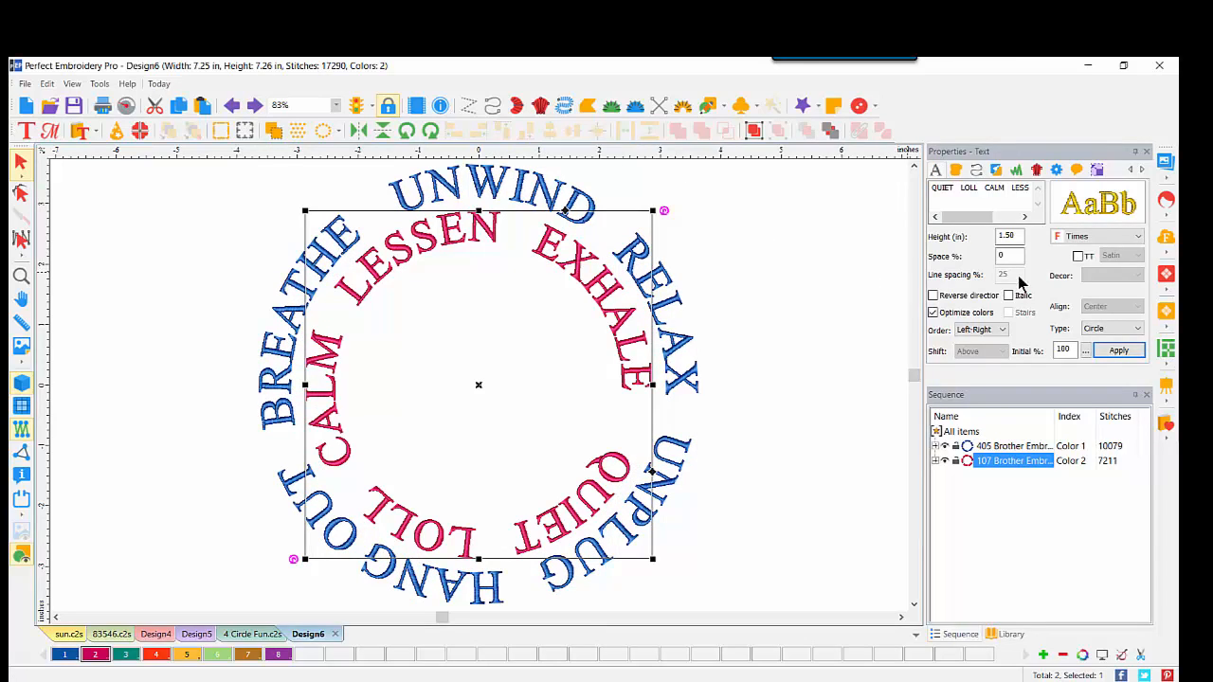
pyautogui.click(933, 294)
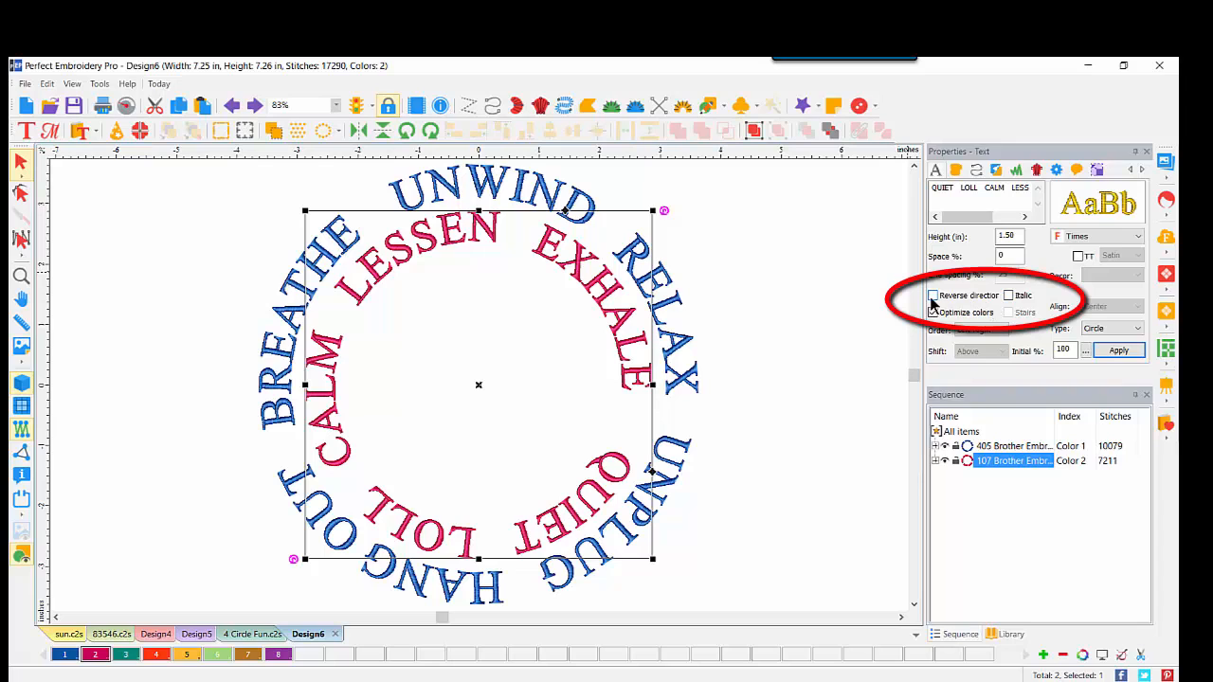
pyautogui.click(1111, 352)
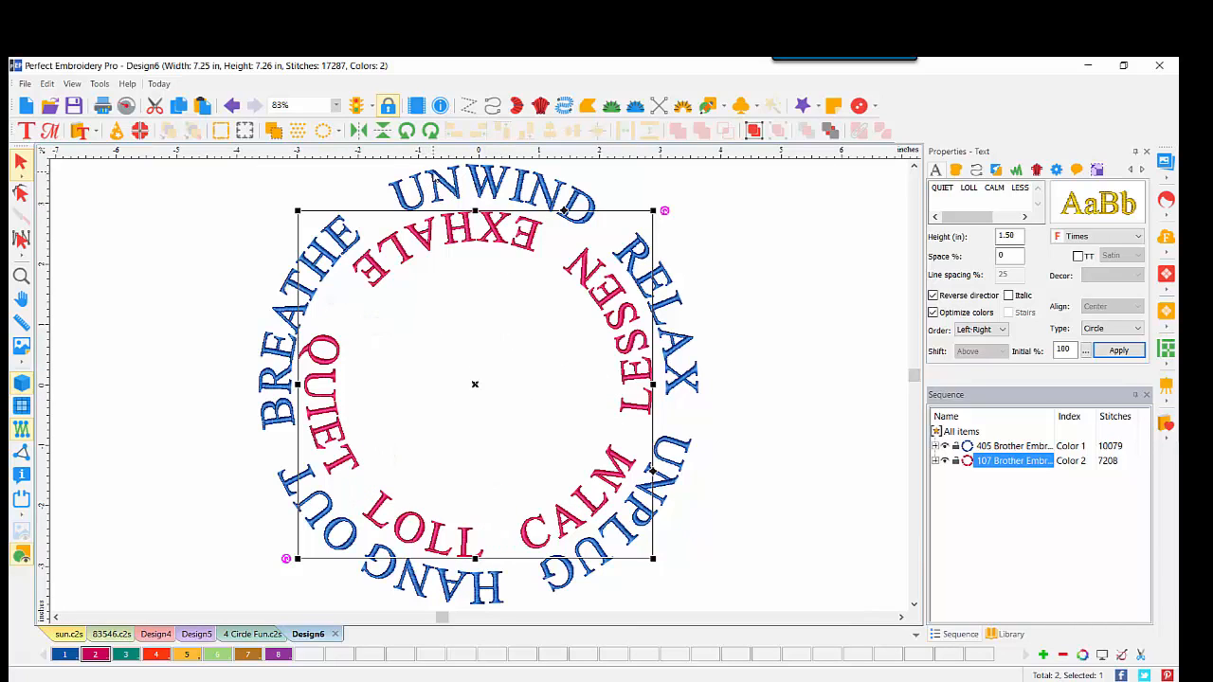
# Rotate the red text ring until EXHALE reads upright at the bottom of the circle
pyautogui.click(1014, 445)
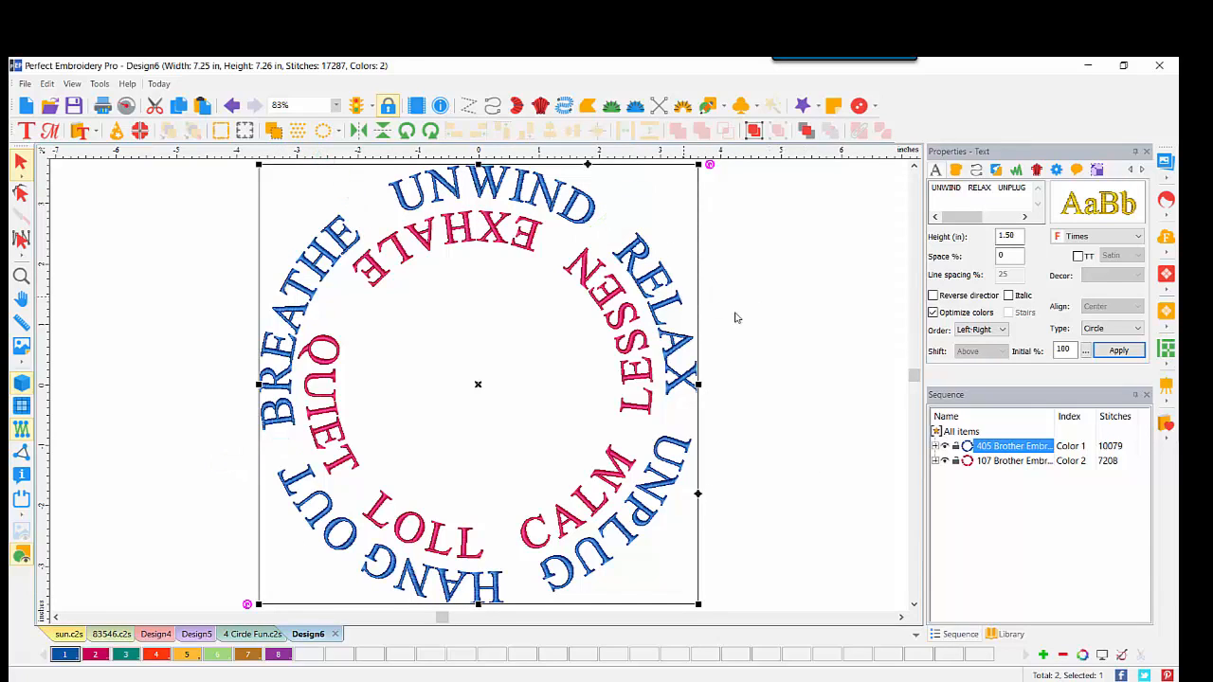
pyautogui.click(769, 227)
pyautogui.click(453, 242)
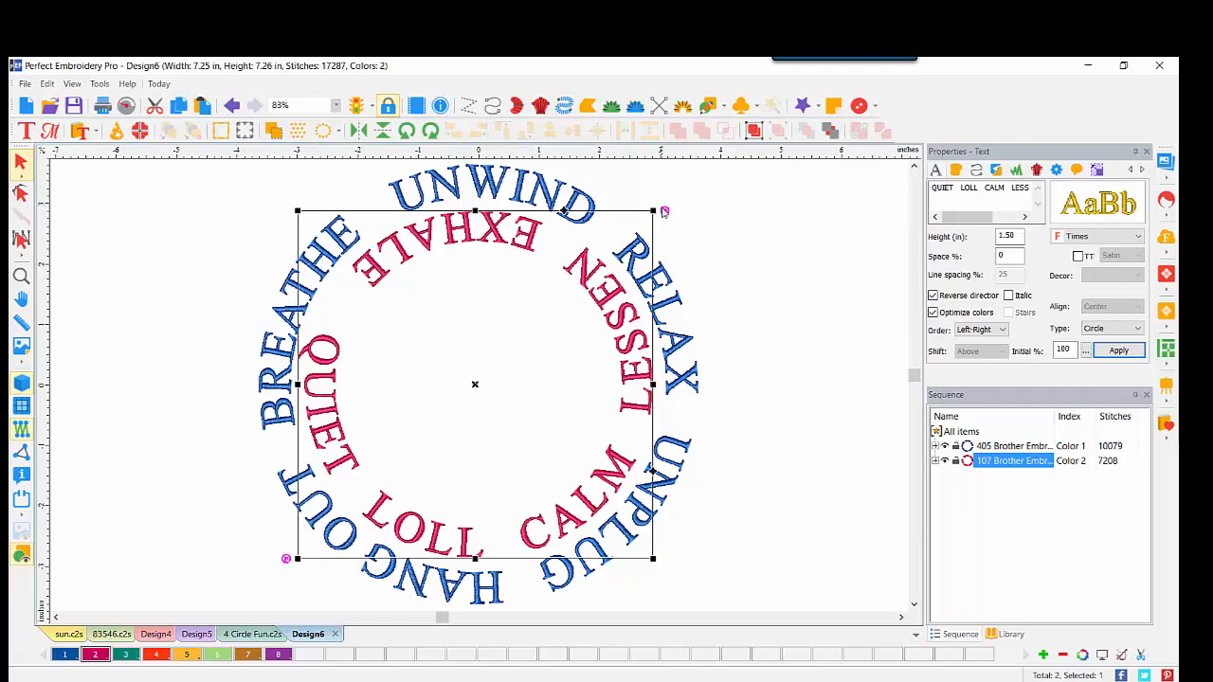
pyautogui.moveTo(665, 207); pyautogui.dragTo(274, 506)
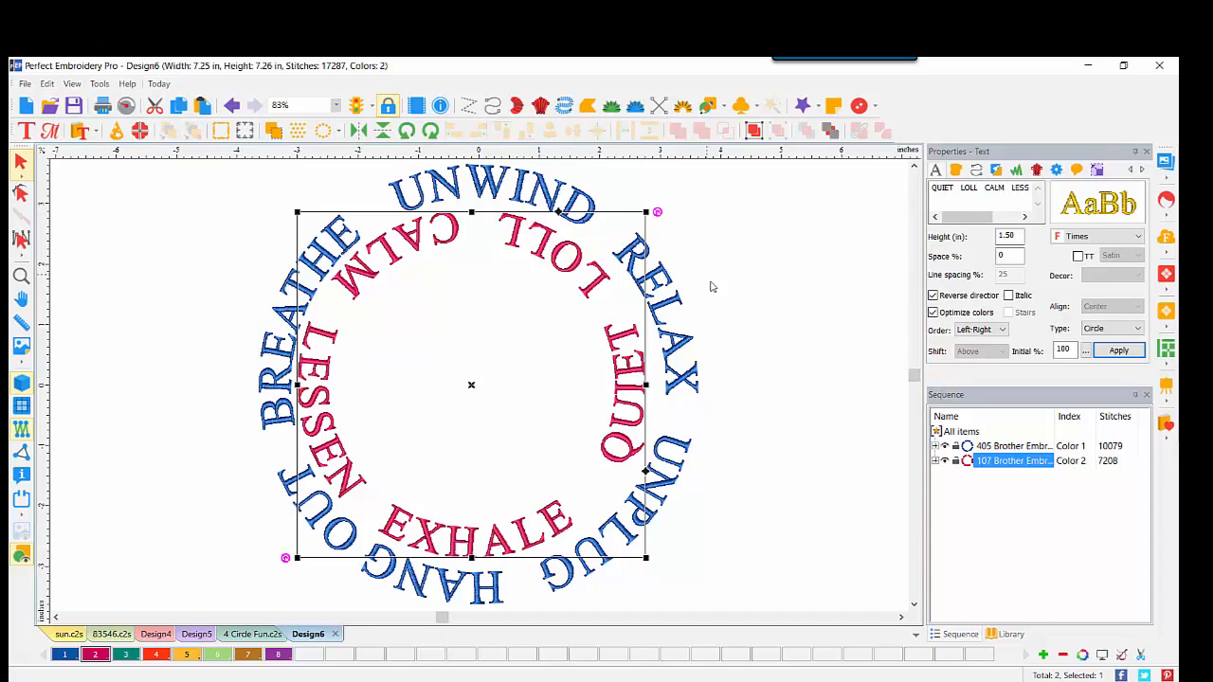
# Center align the blue and red text rings on each other
pyautogui.click(963, 432)
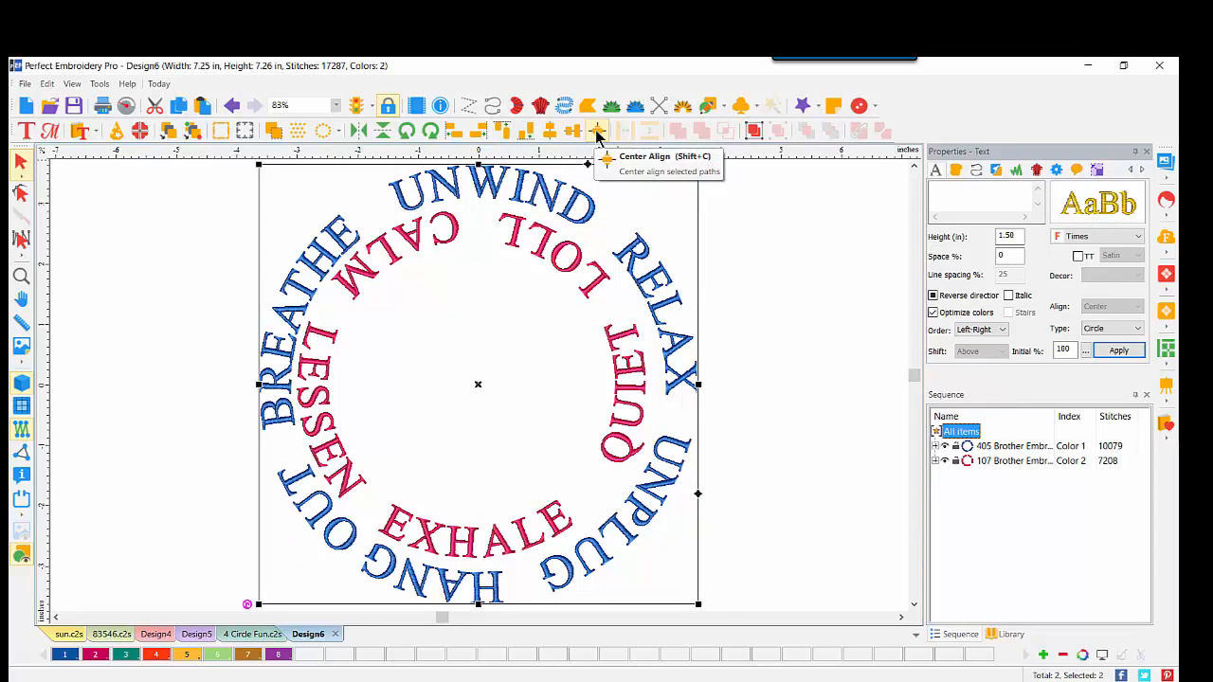
pyautogui.click(597, 133)
pyautogui.click(785, 277)
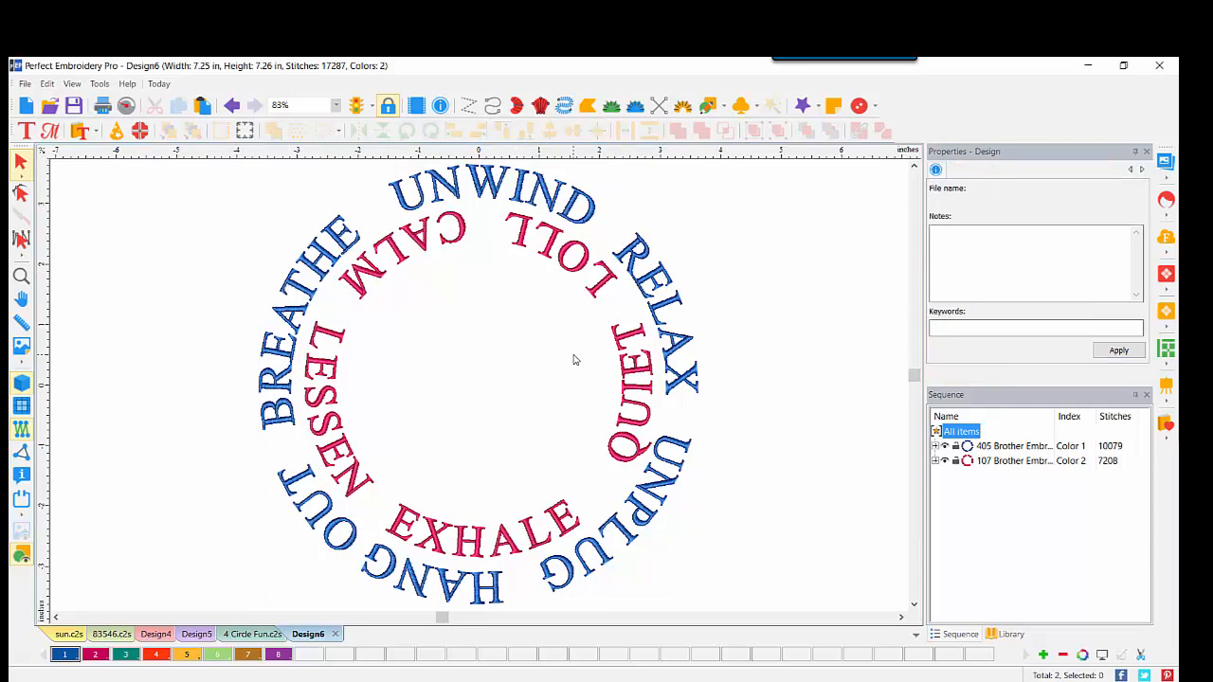
# Shrink the red text ring to a width of 5.25 inches, keeping its aspect ratio
pyautogui.click(524, 242)
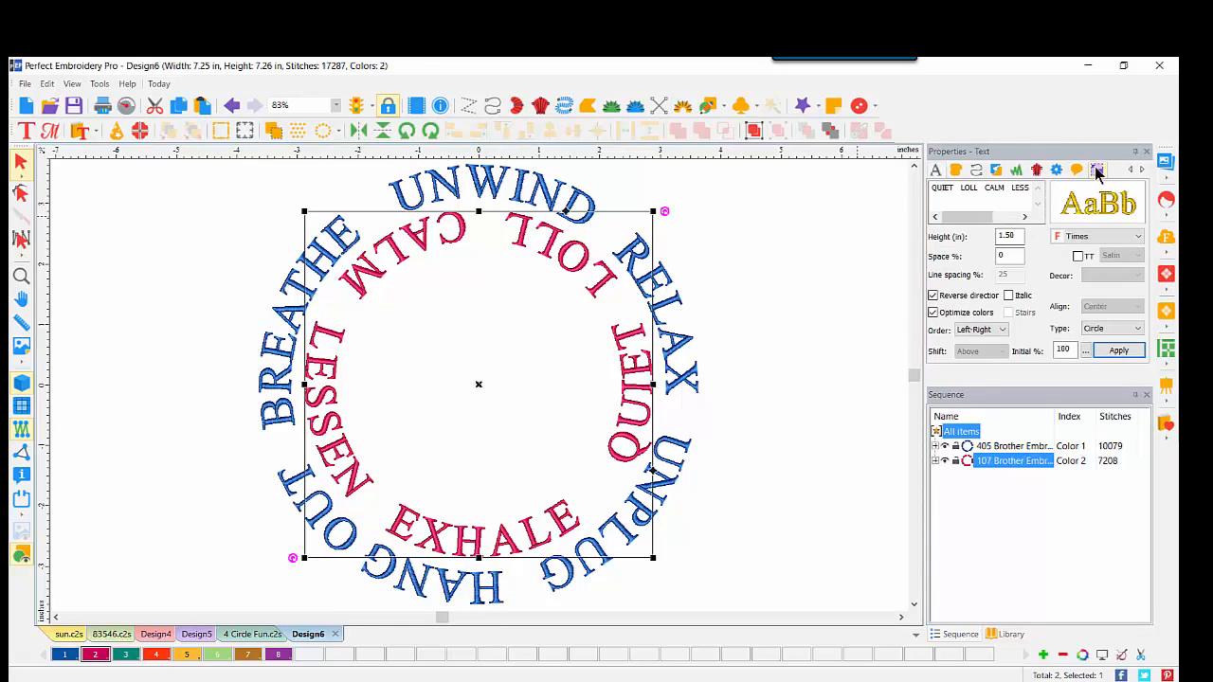
pyautogui.click(1096, 169)
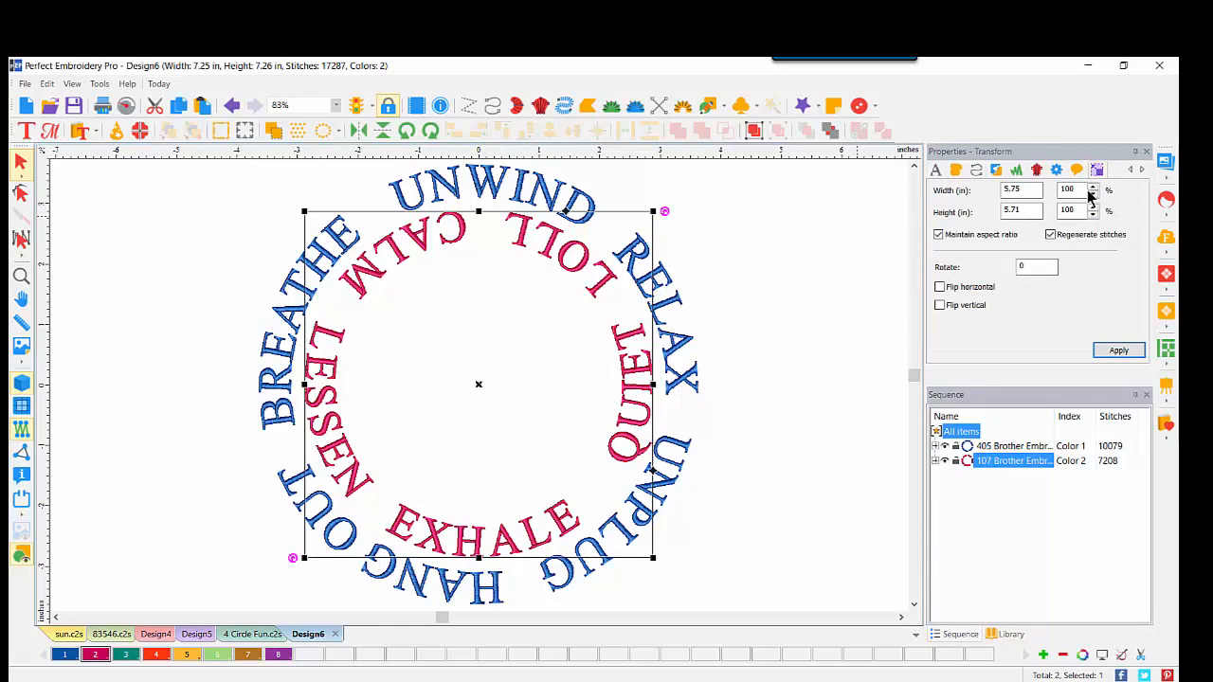
pyautogui.doubleClick(1020, 189)
pyautogui.write('5.')
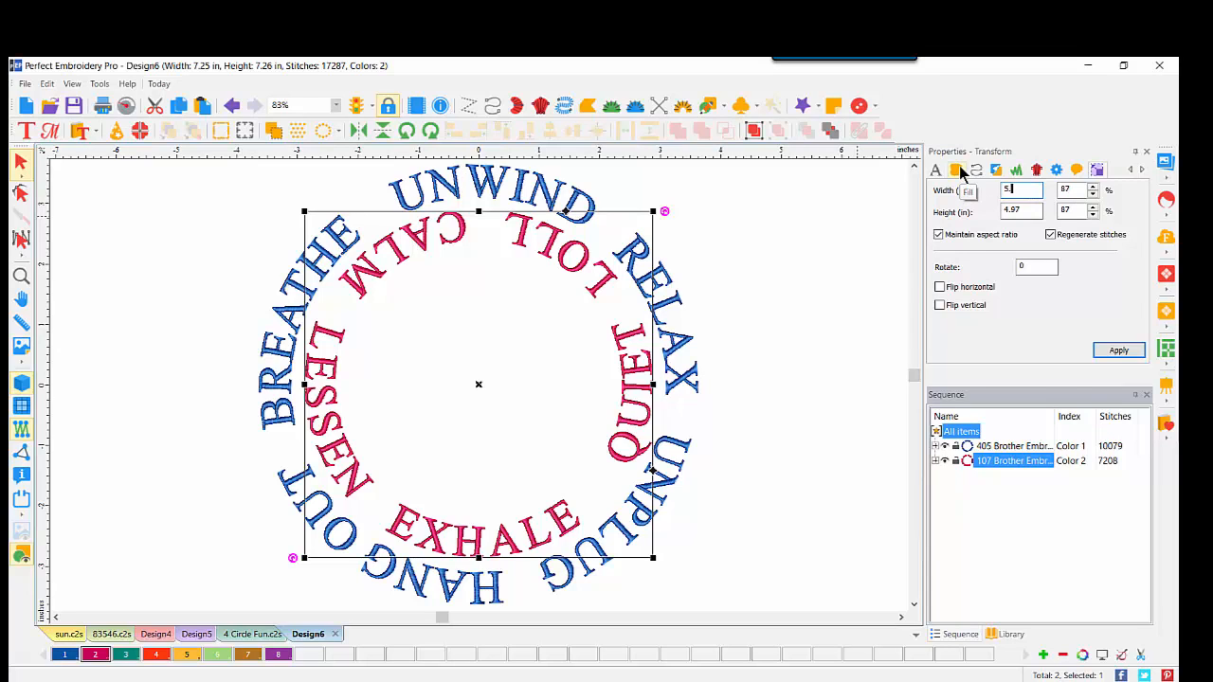
pyautogui.click(1118, 348)
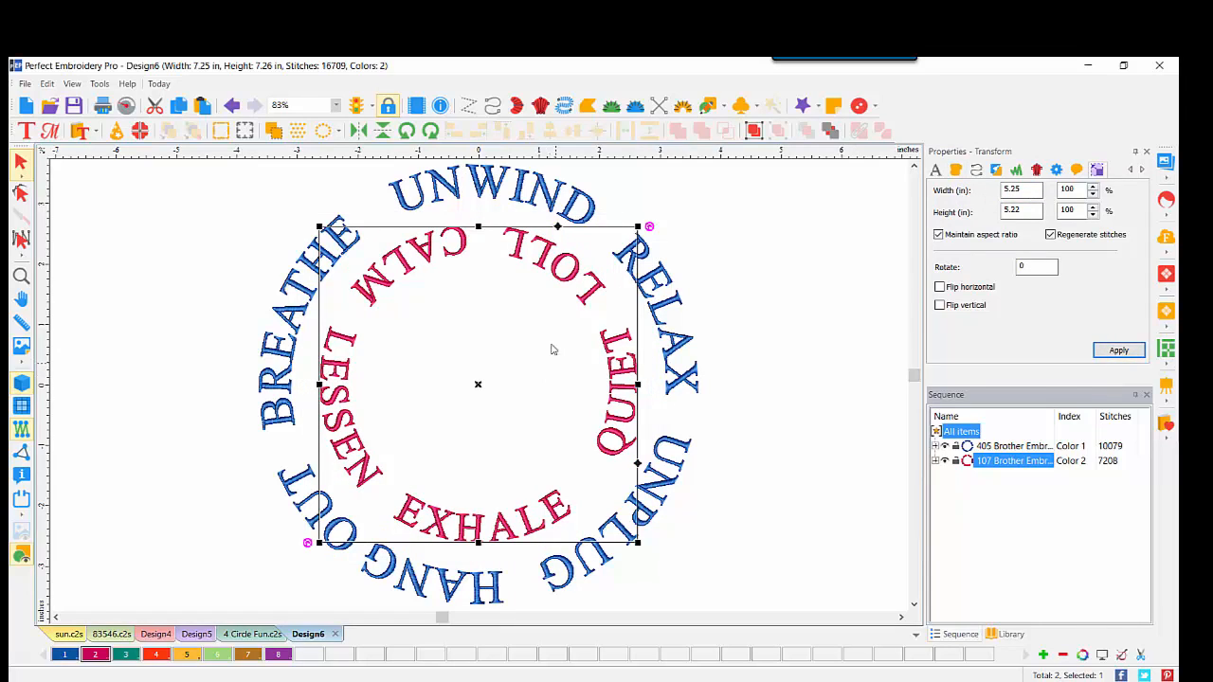
pyautogui.click(799, 264)
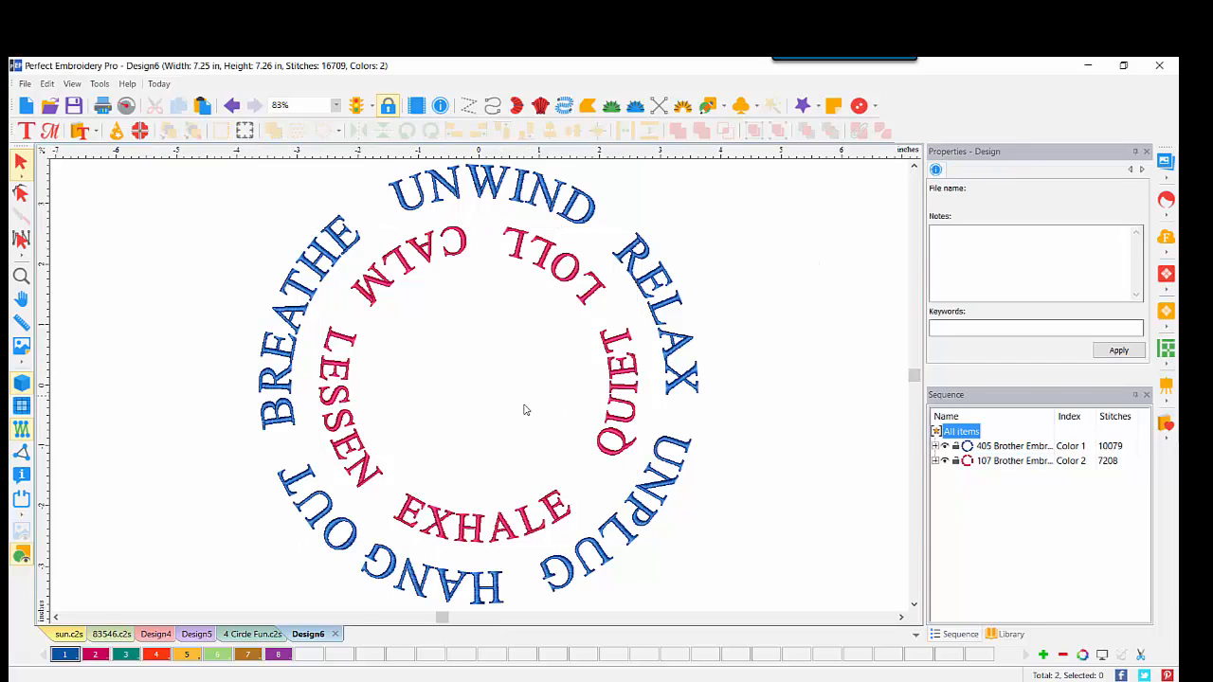
# Add the text BASK, about 0.79 inches high, outside the rings and set its font to Jester Pro
pyautogui.click(24, 133)
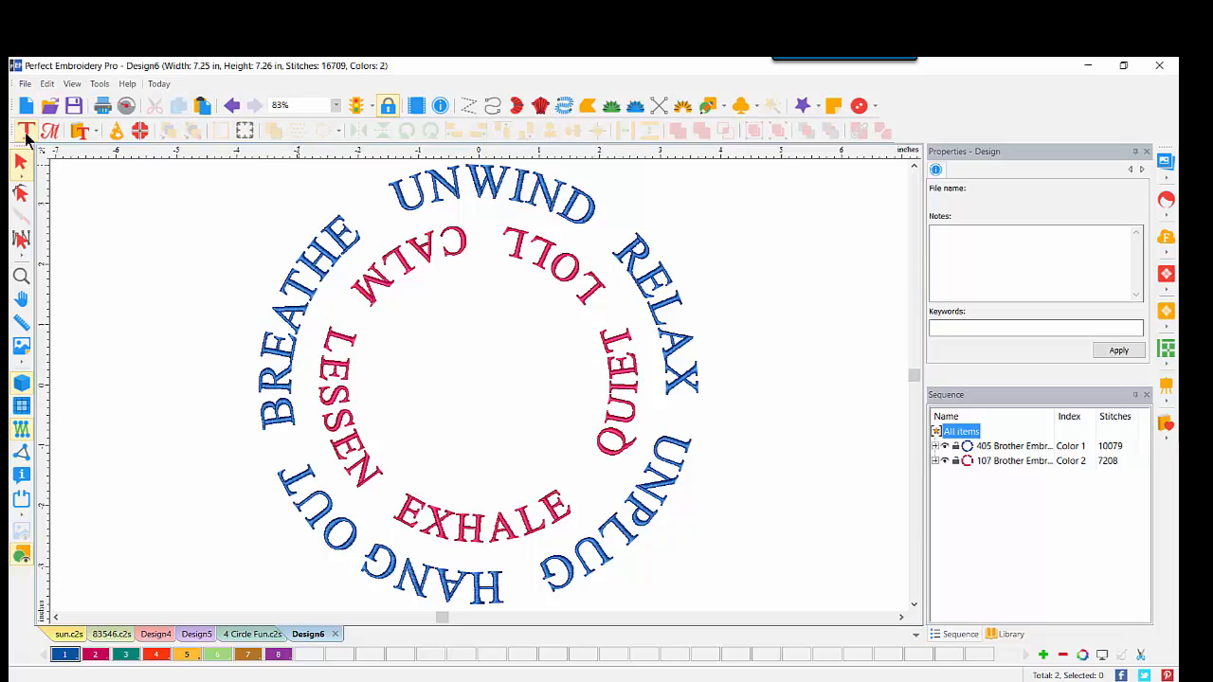
pyautogui.click(92, 299)
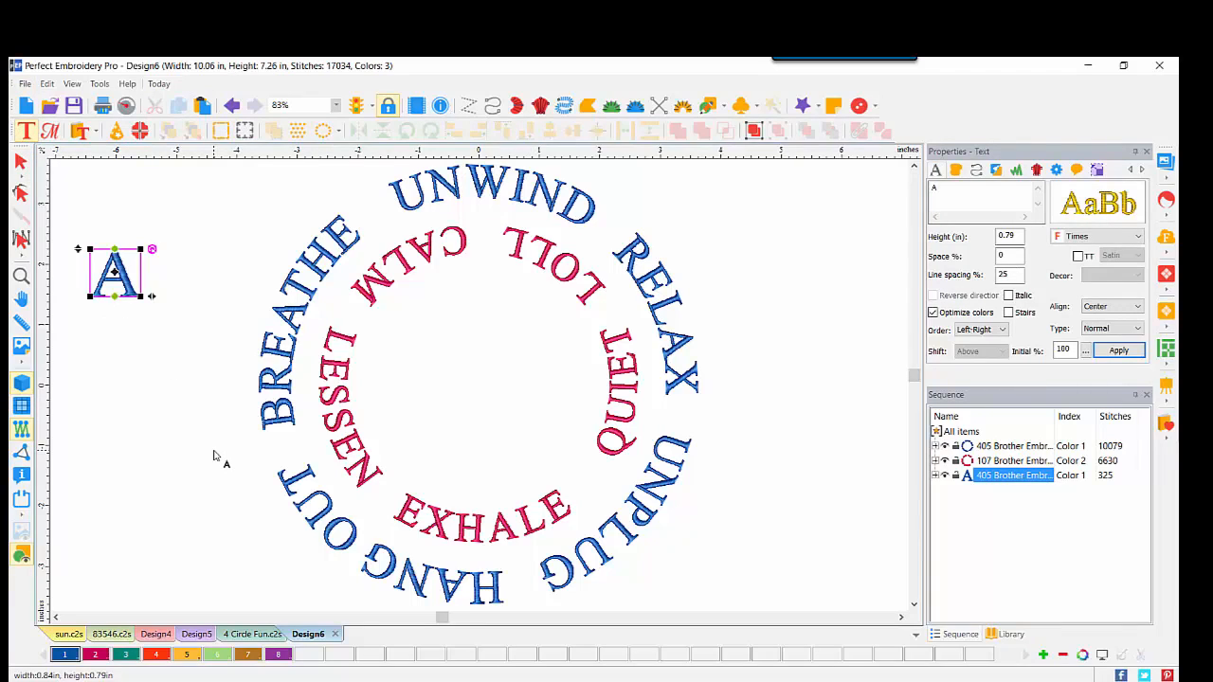
pyautogui.click(962, 193)
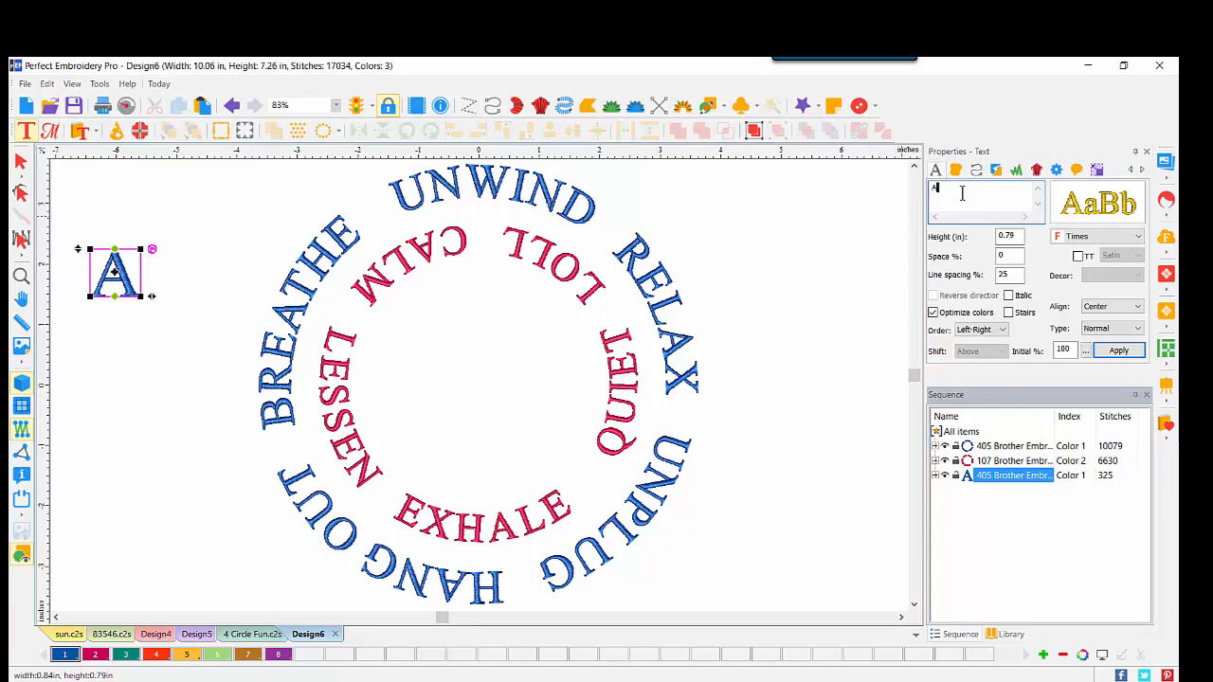
pyautogui.hotkey('ctrl', 'a')
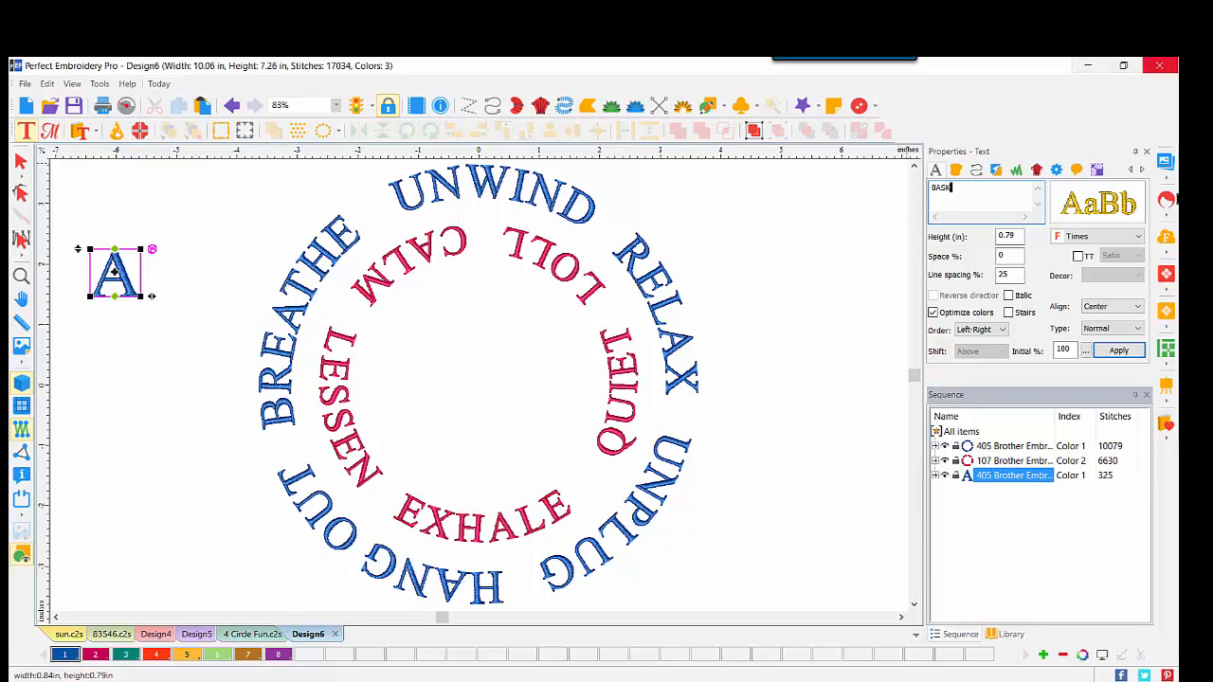
pyautogui.click(1100, 203)
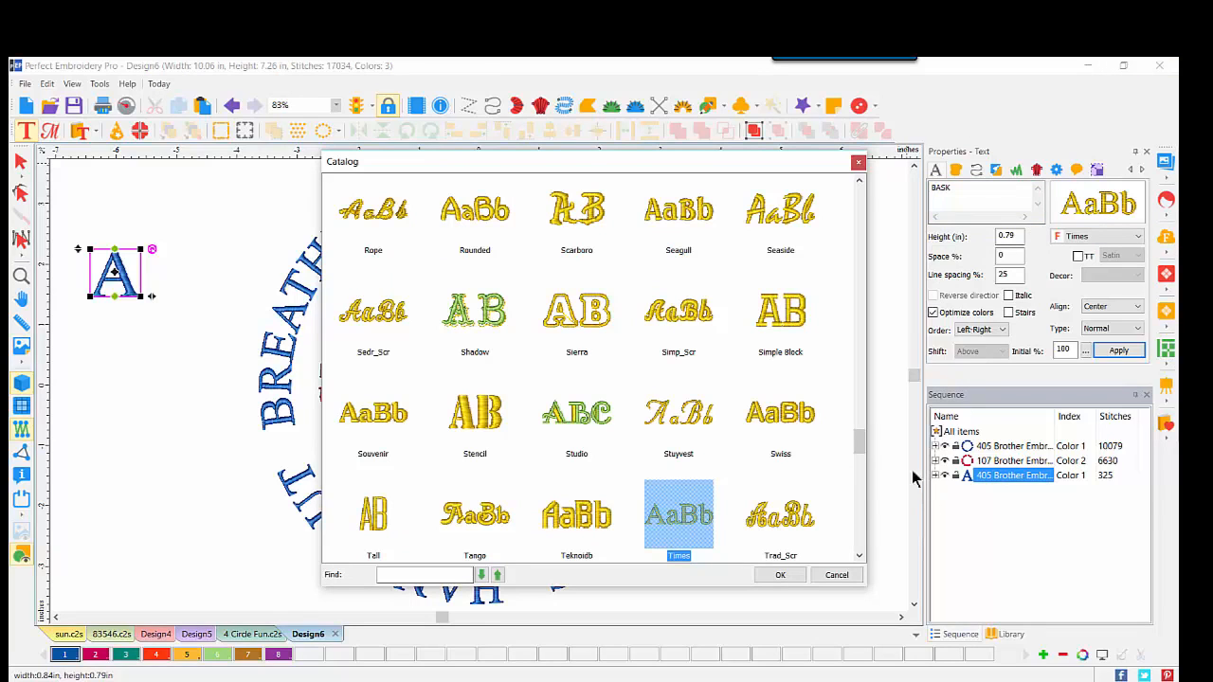
pyautogui.moveTo(859, 441); pyautogui.dragTo(848, 324)
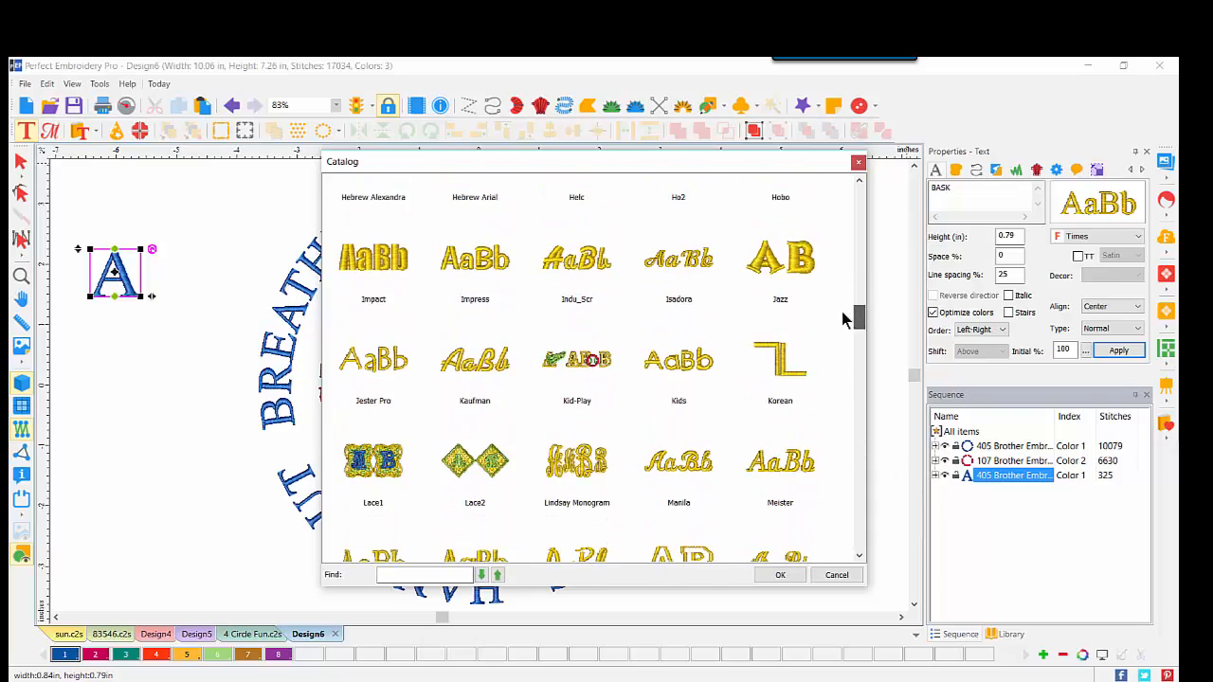
pyautogui.click(372, 363)
pyautogui.doubleClick(373, 363)
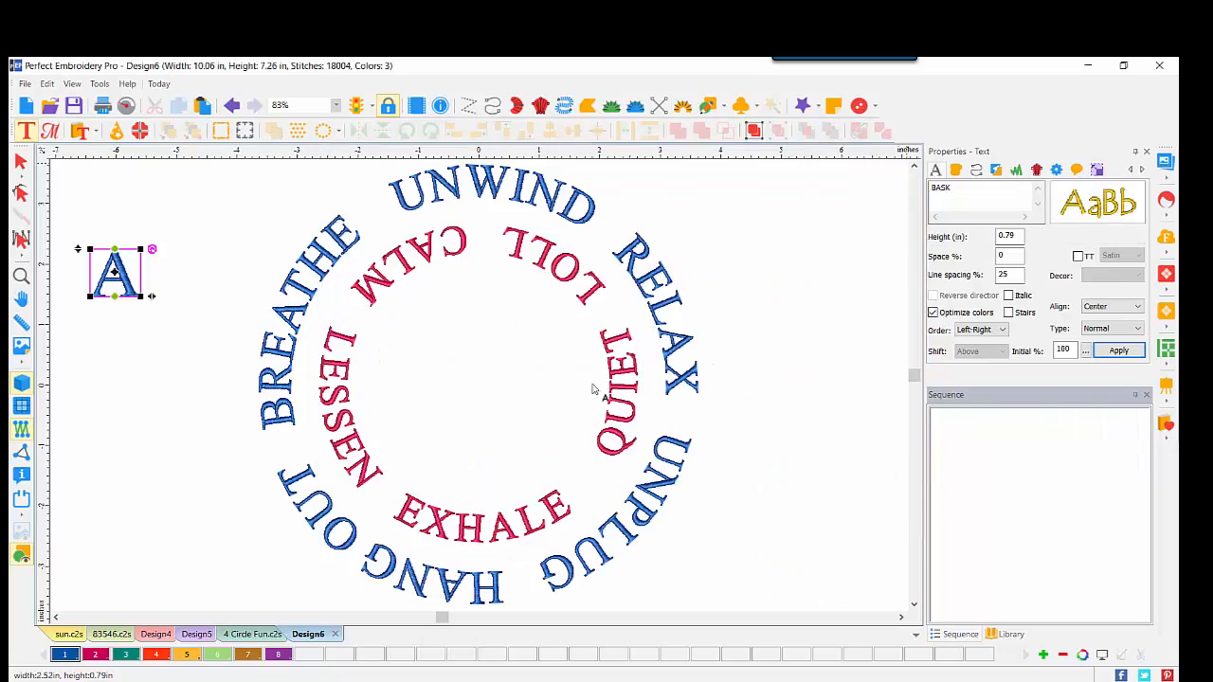
# Recolor BASK to Teal Green (color 3) and set its fill density to 0.30 mm
pyautogui.click(126, 657)
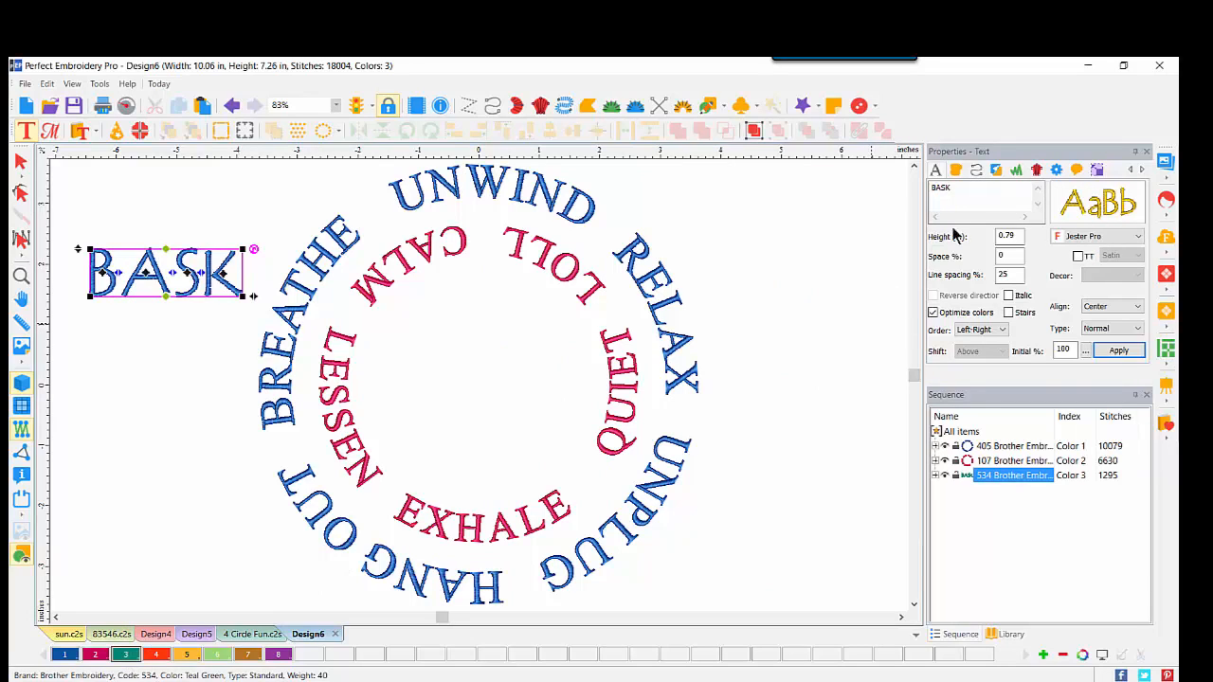
pyautogui.click(957, 171)
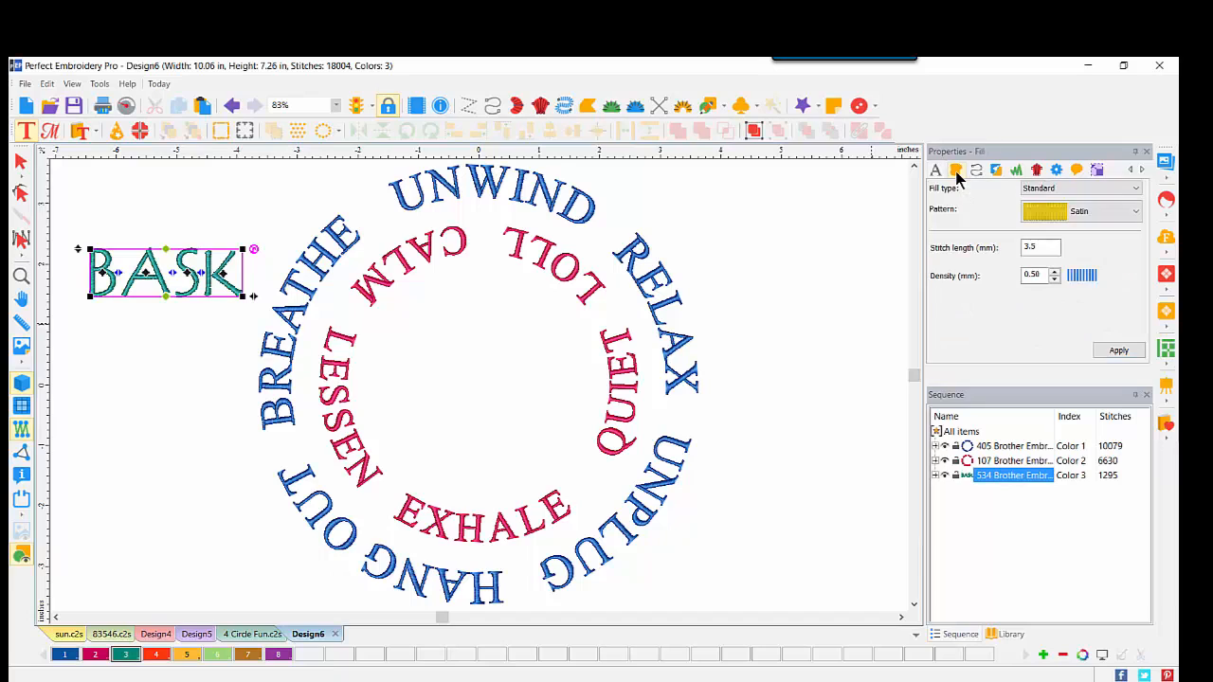
pyautogui.click(1054, 278)
pyautogui.click(1054, 278)
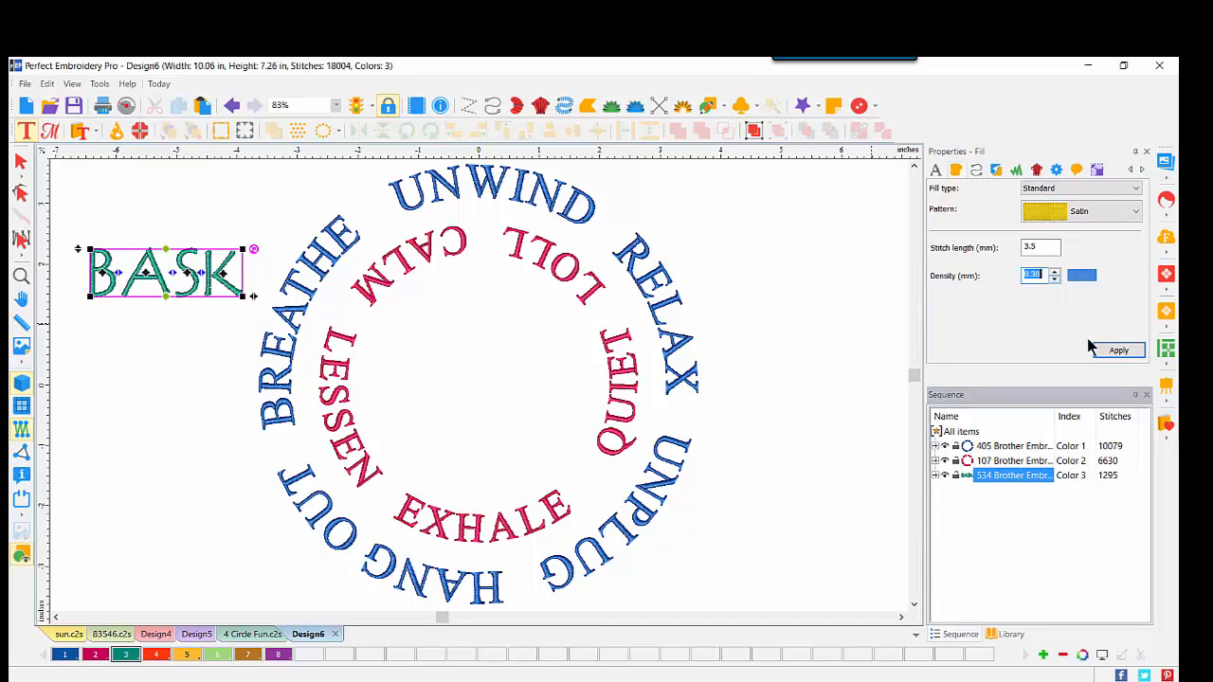
pyautogui.click(1116, 348)
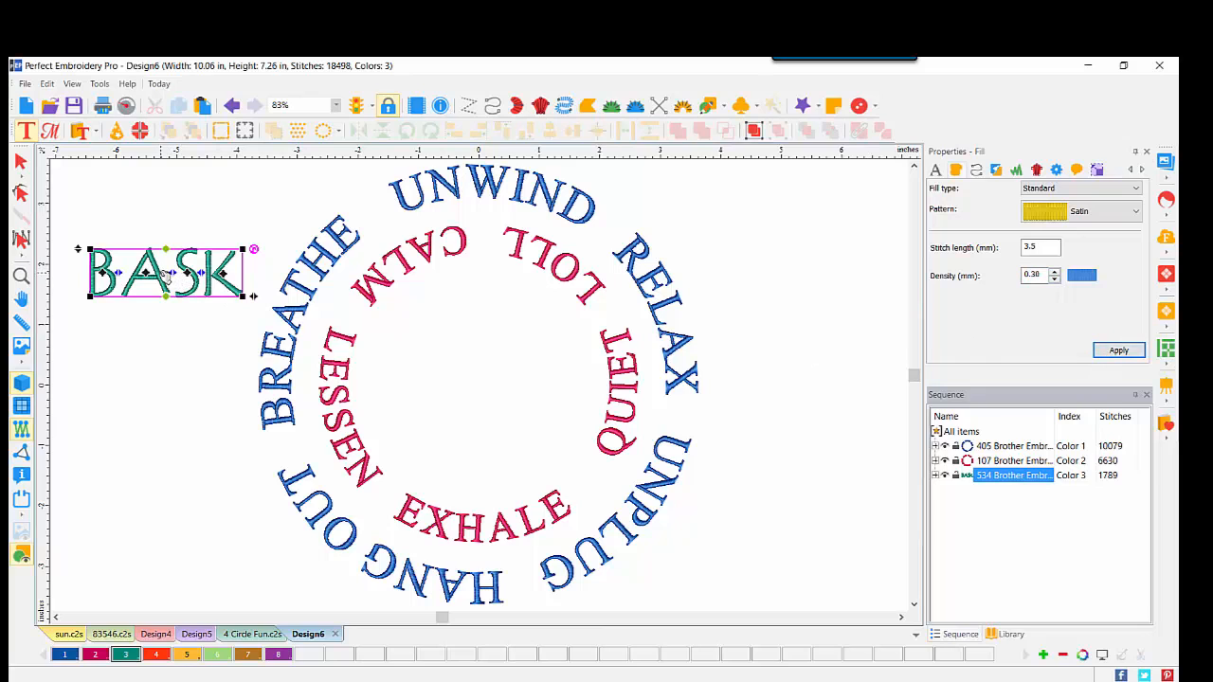
# Move BASK to the middle of the rings and set its pull compensation to Percentage with a value of 150%
pyautogui.moveTo(170, 280); pyautogui.dragTo(484, 384)
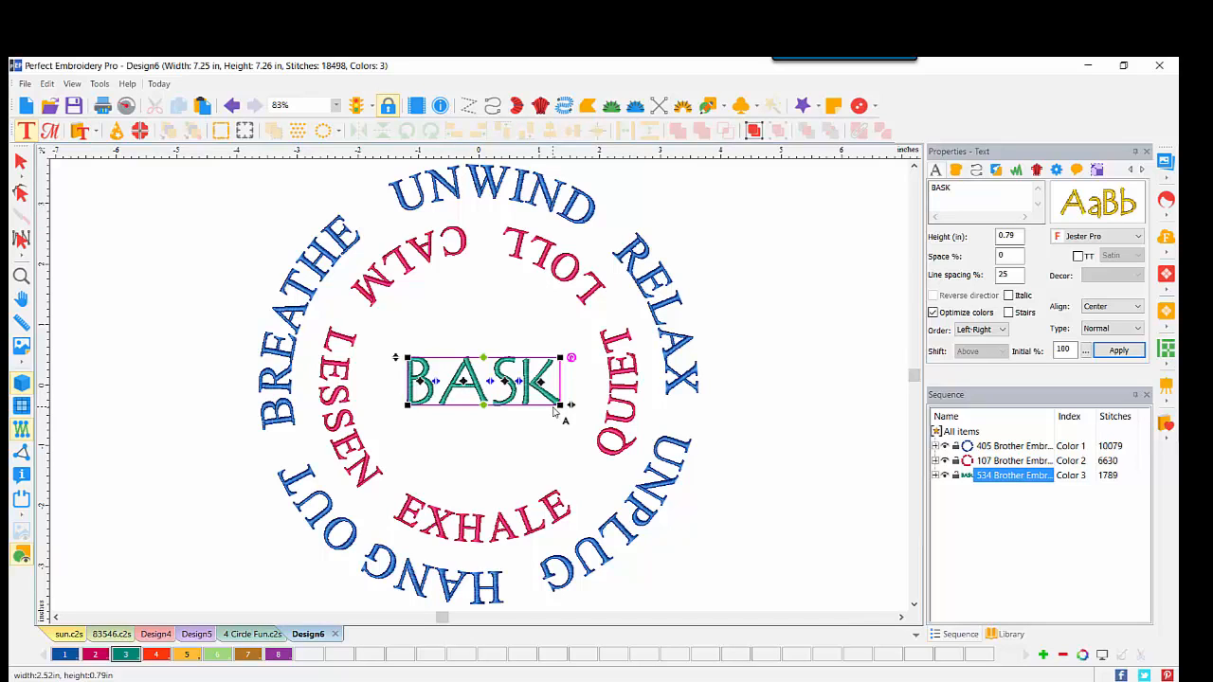
pyautogui.click(1017, 171)
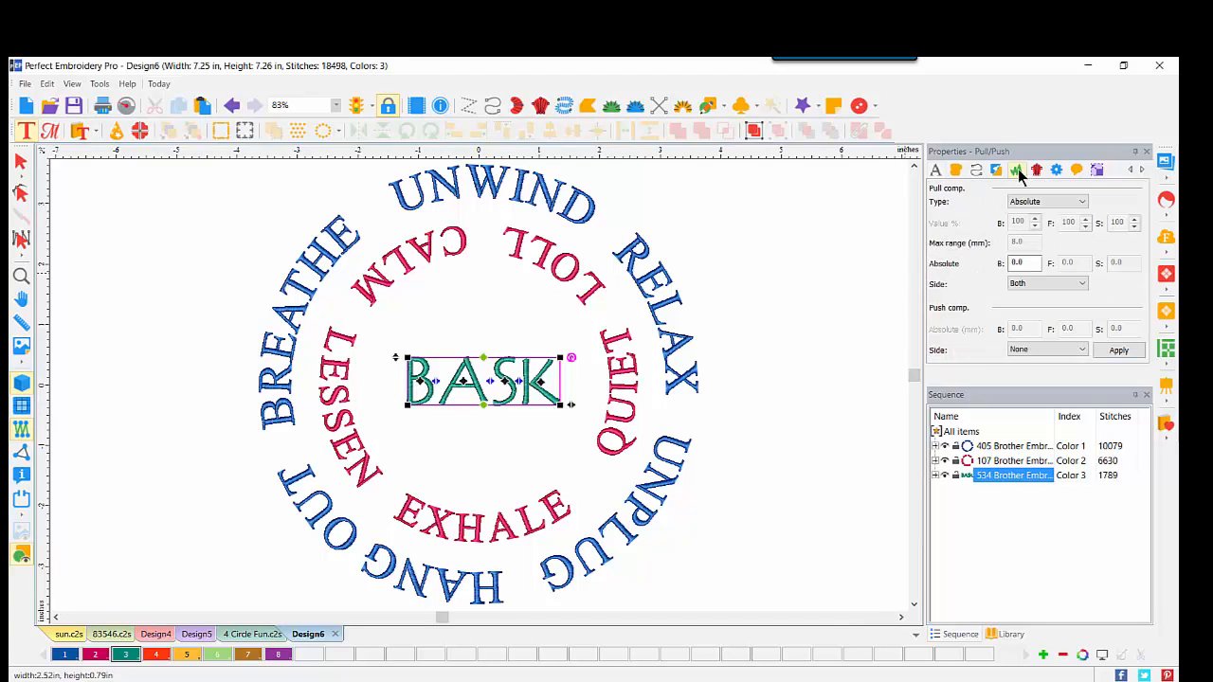
pyautogui.click(1078, 203)
pyautogui.click(1033, 228)
pyautogui.doubleClick(1025, 223)
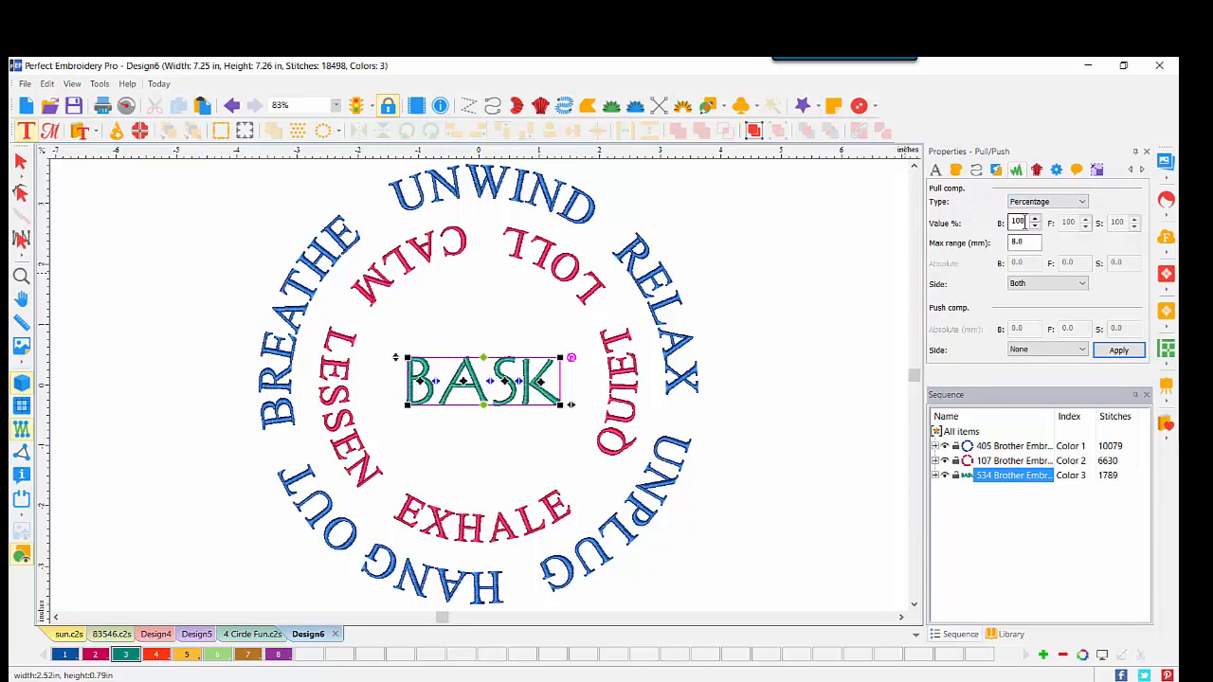
pyautogui.write('150')
pyautogui.click(1115, 351)
pyautogui.click(1120, 351)
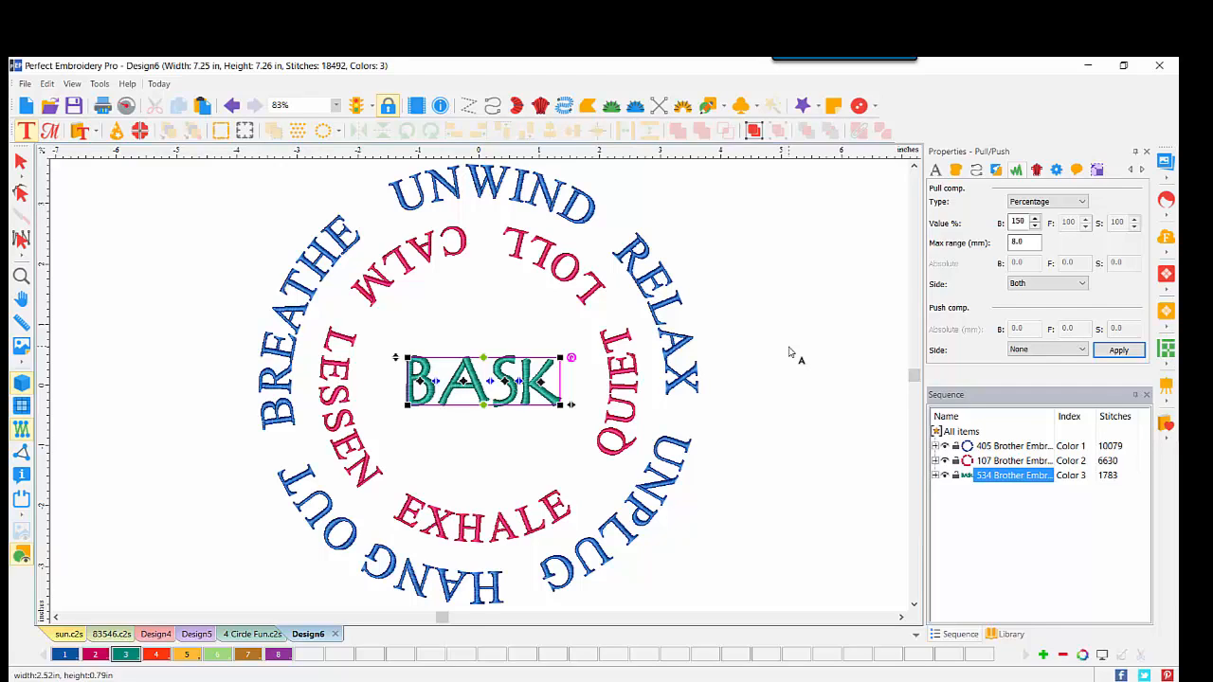
pyautogui.click(20, 162)
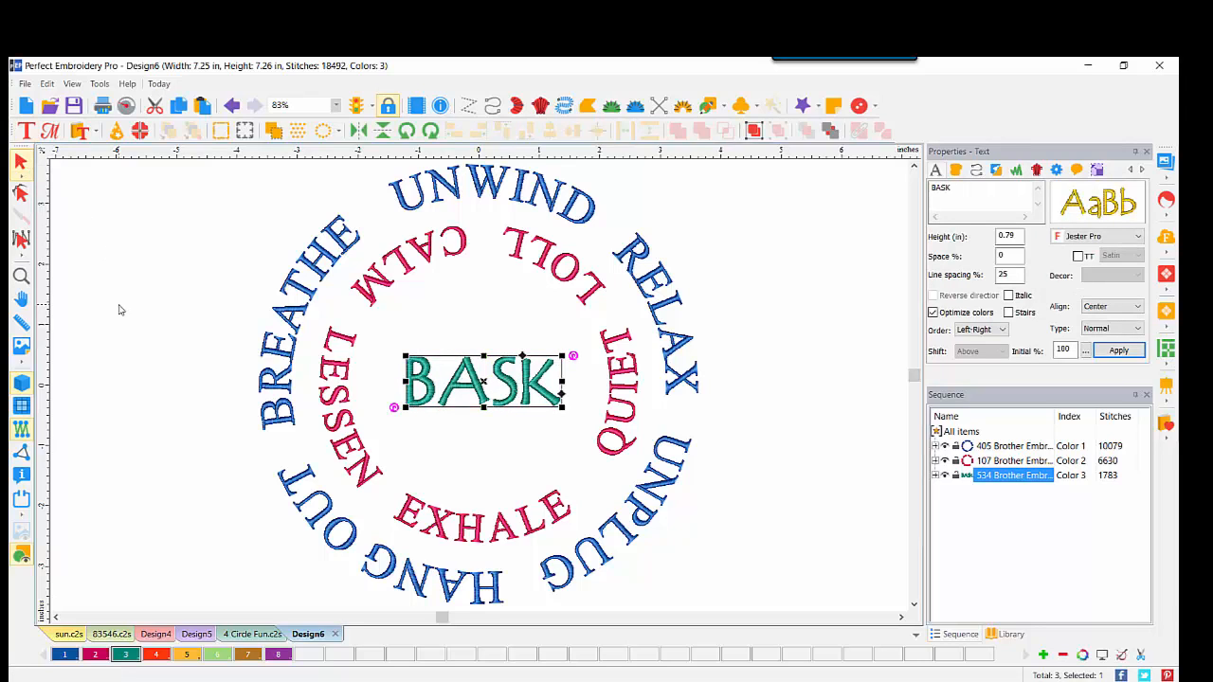
# Center BASK on the origin in the middle of the two text rings and clear the selection
pyautogui.rightClick(507, 152)
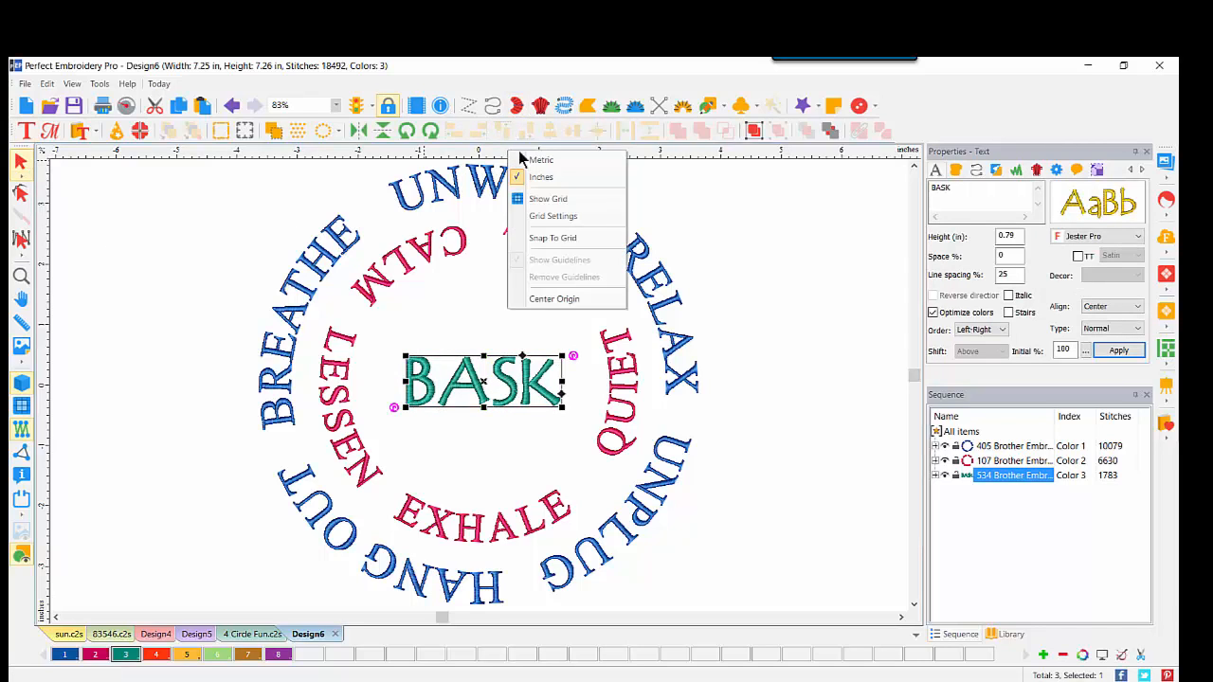
pyautogui.click(580, 316)
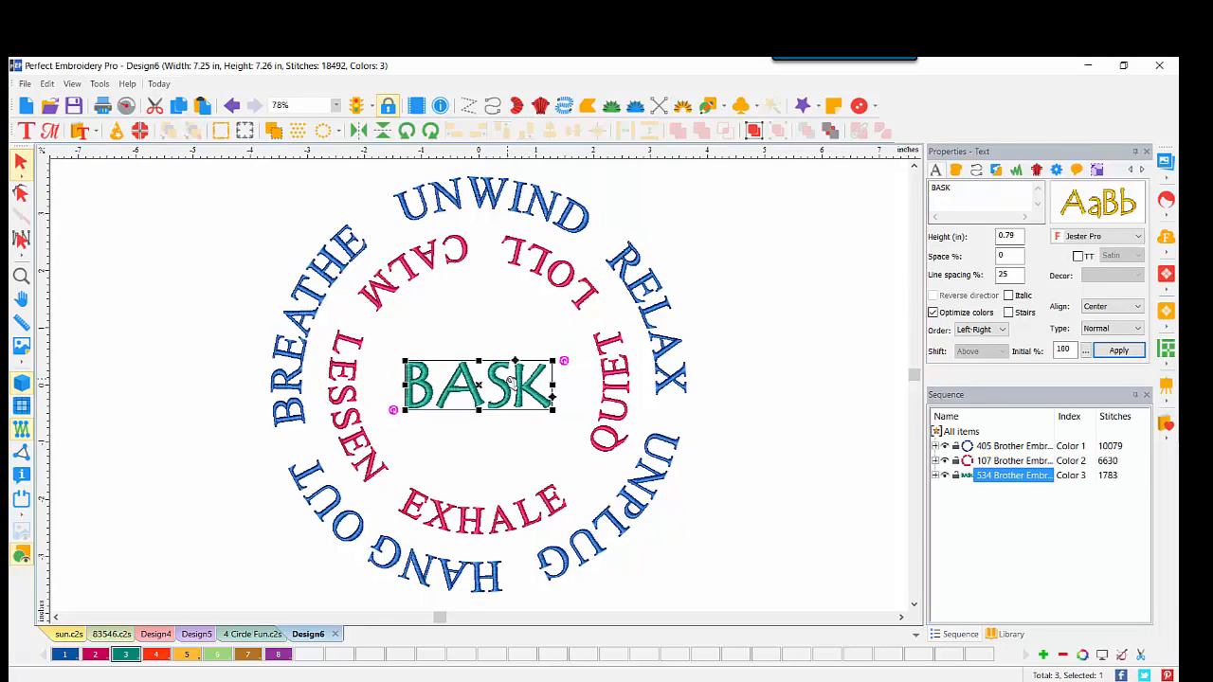
pyautogui.click(790, 260)
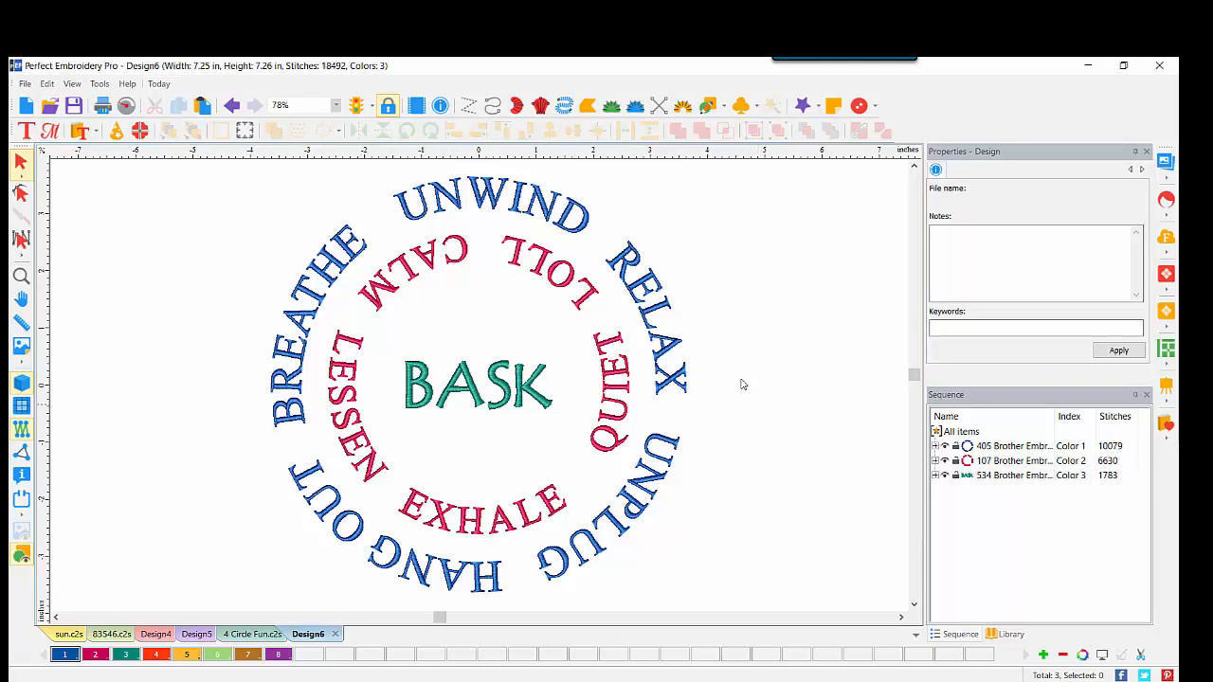
# Draw an outline circle about 7.16 inches across with the Ellipse tool and assign it color 8
pyautogui.click(724, 105)
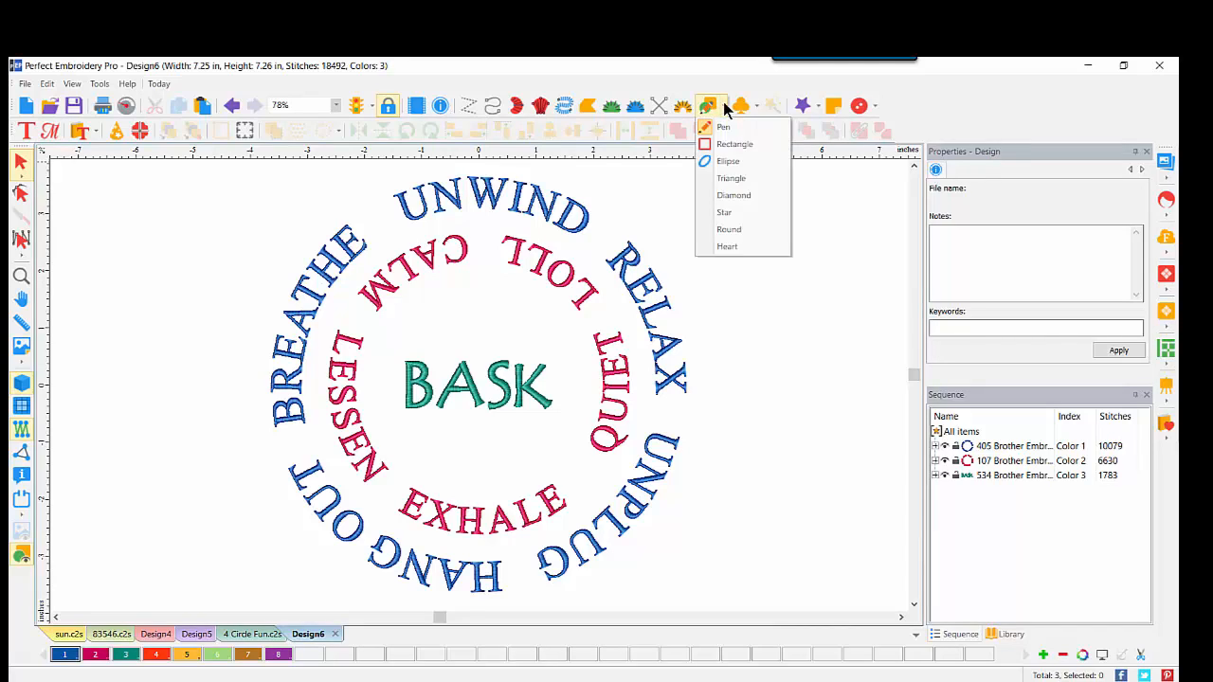
pyautogui.click(729, 165)
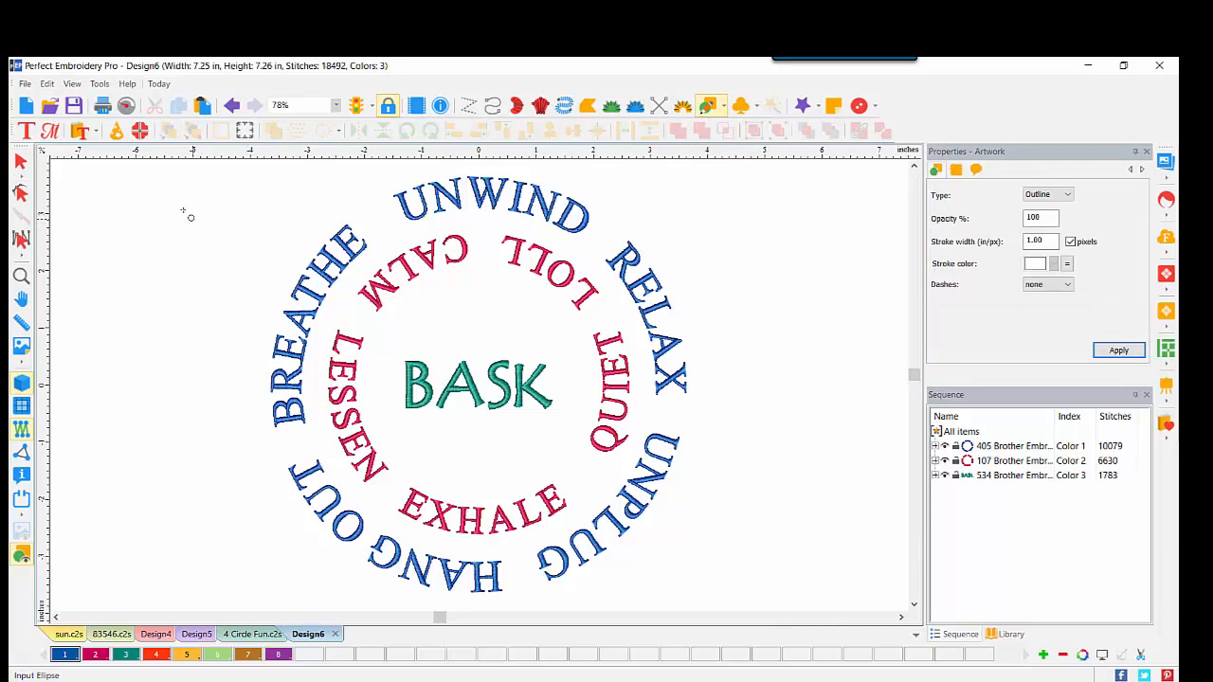
pyautogui.moveTo(171, 181); pyautogui.dragTo(497, 592)
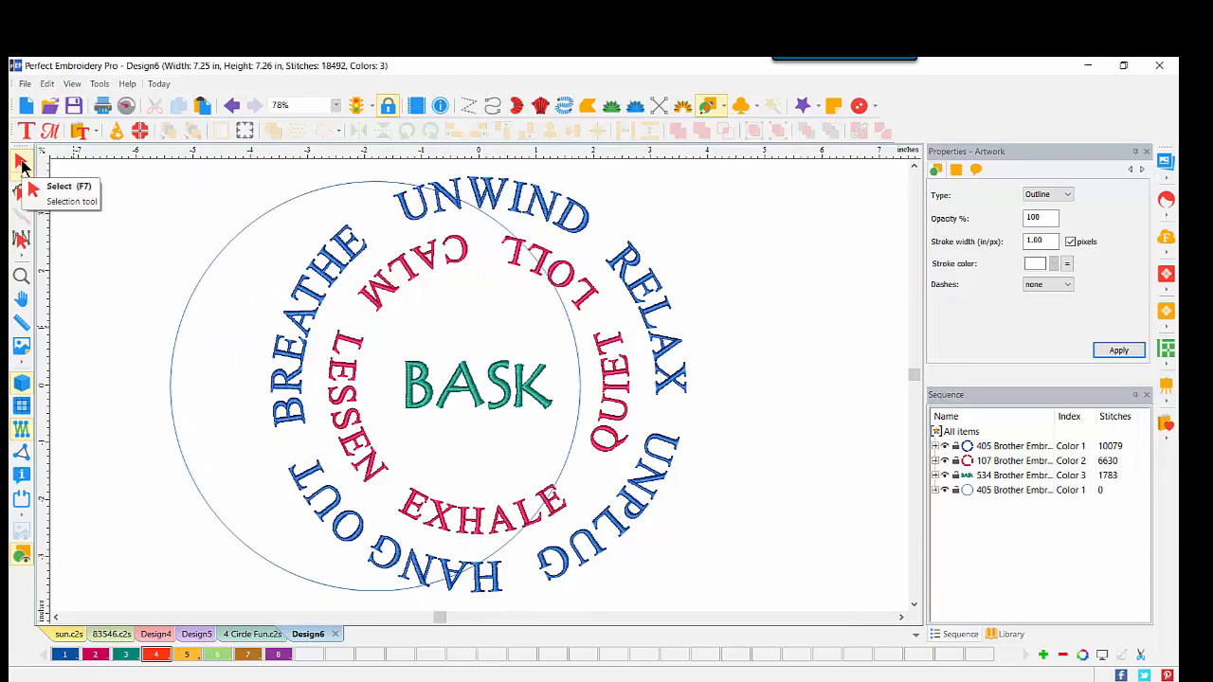
pyautogui.click(21, 162)
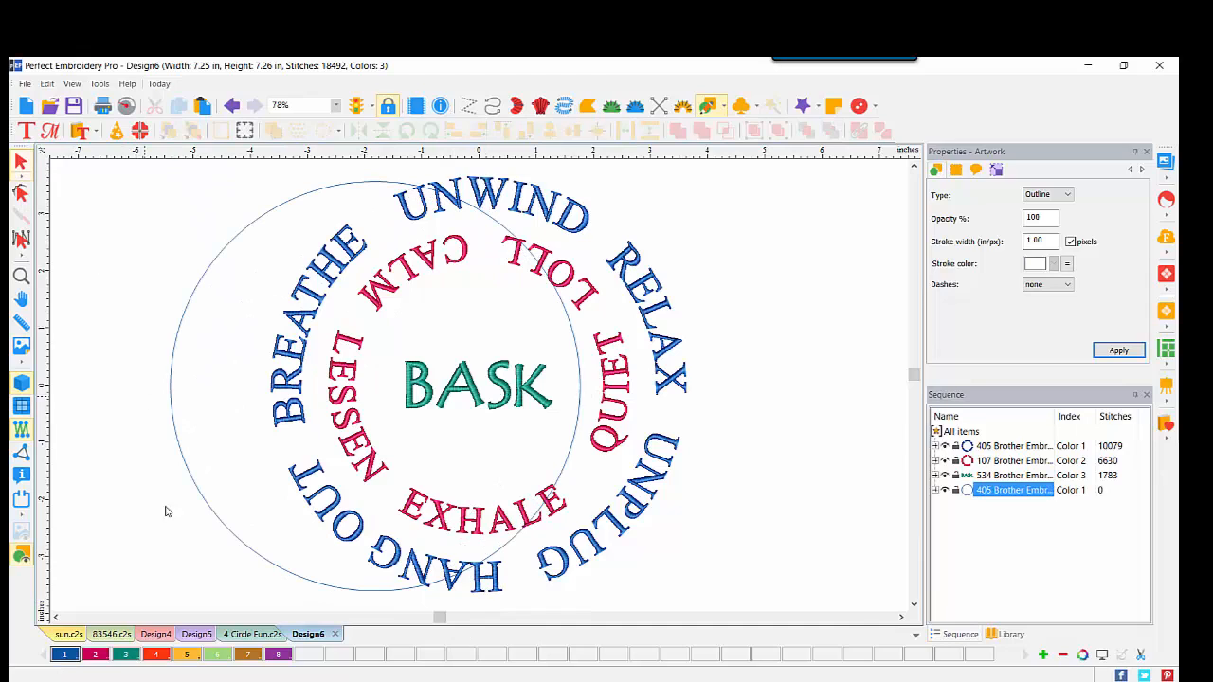
pyautogui.click(279, 654)
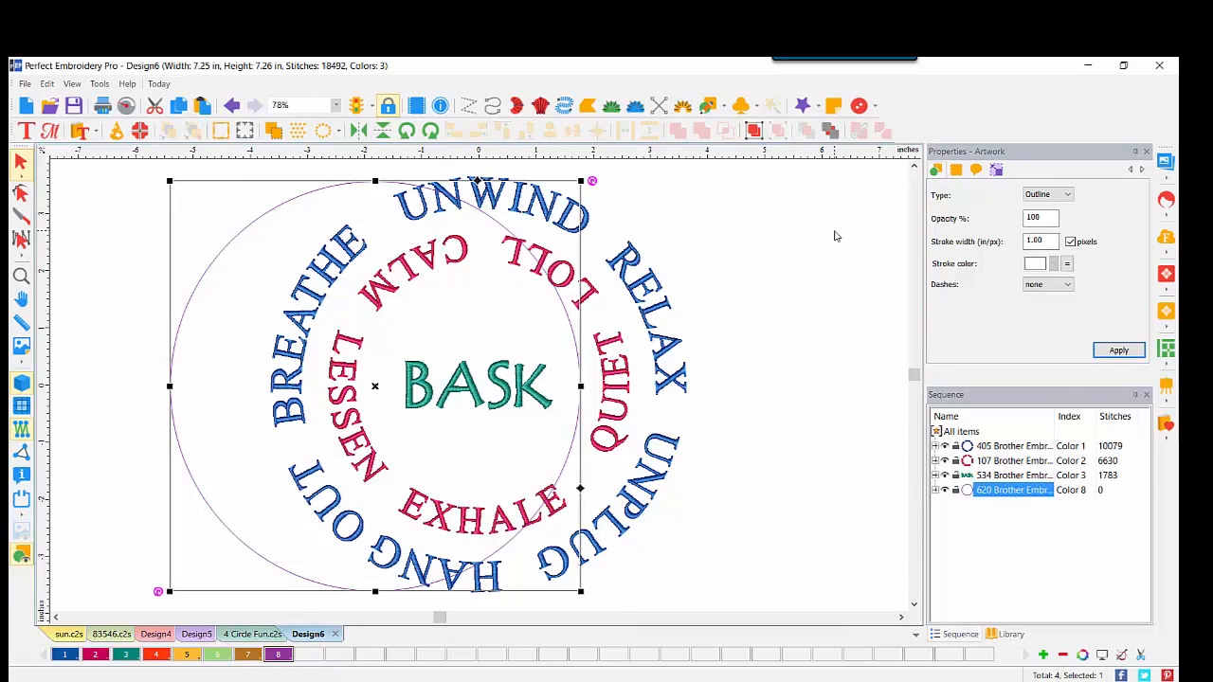
# Set the outline circle's height to 7.75 inches, keeping its aspect ratio
pyautogui.click(997, 170)
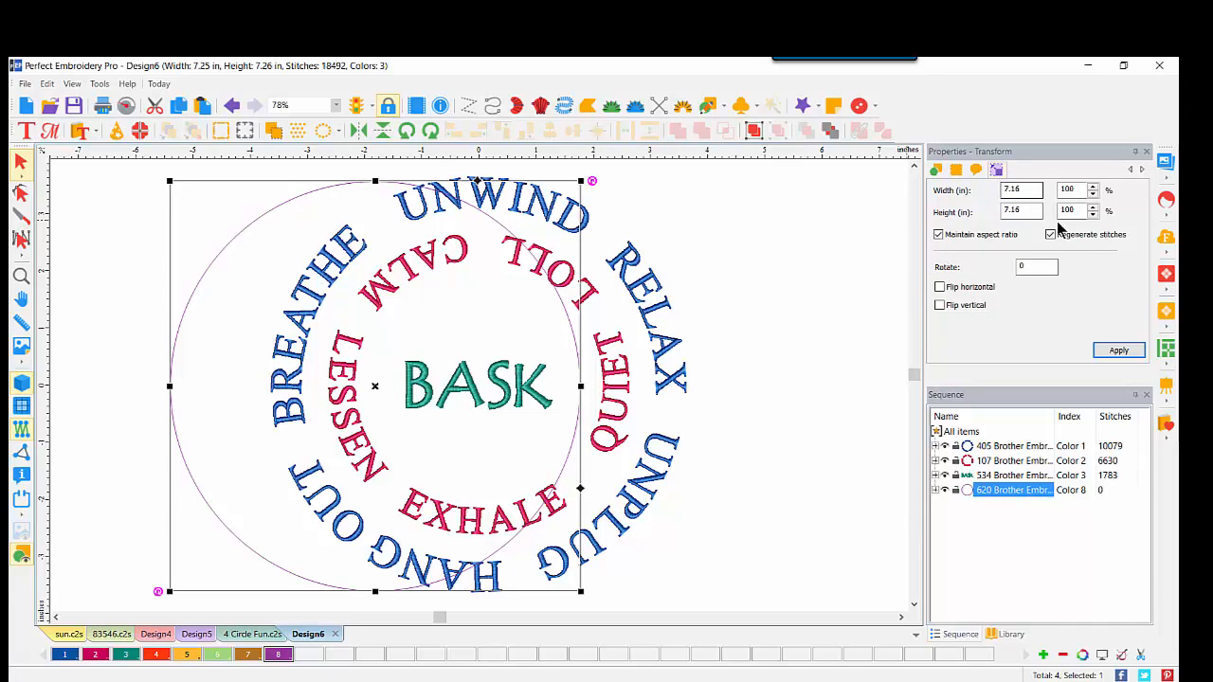
pyautogui.doubleClick(1019, 210)
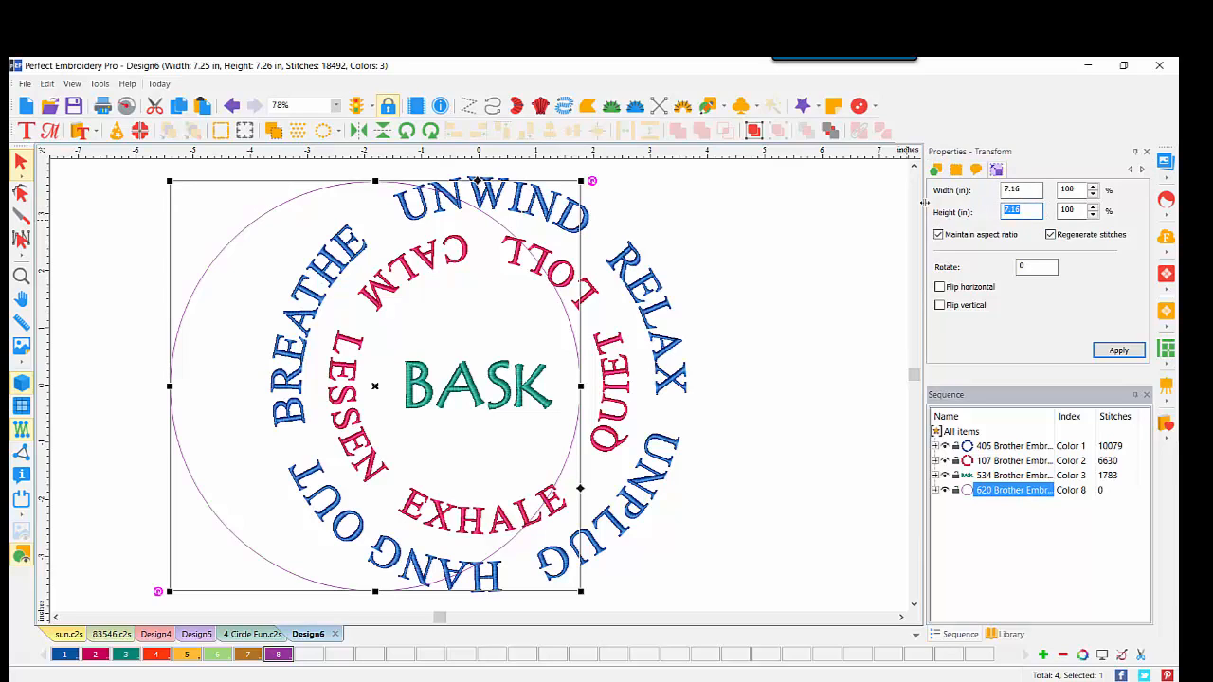
pyautogui.write('7.75')
pyautogui.click(1117, 351)
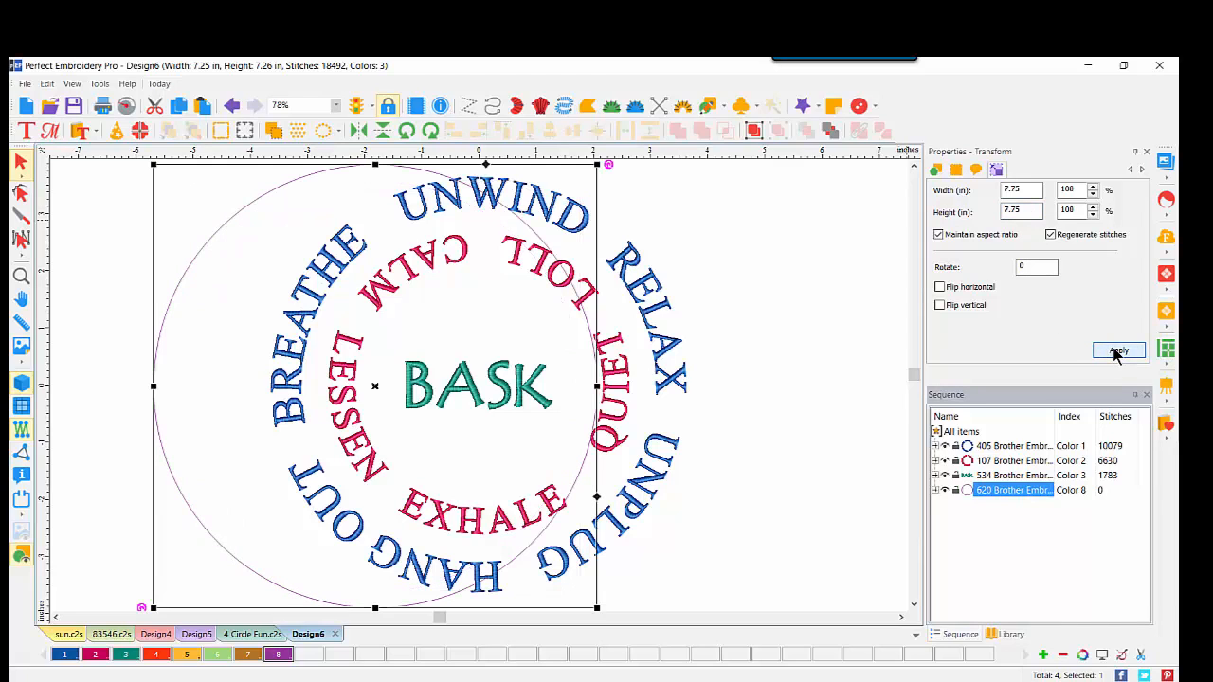
# Convert the purple circle to a Run stitch and set its stitch length to 2.5 mm
pyautogui.rightClick(201, 244)
pyautogui.moveTo(232, 383)
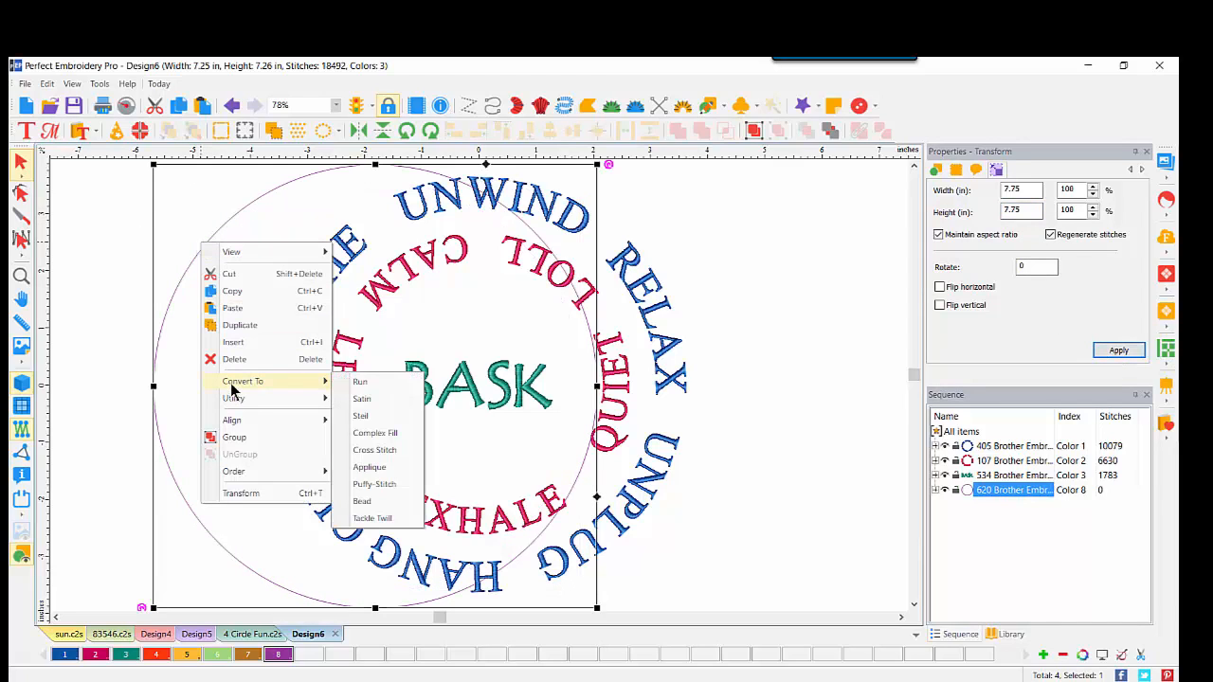
pyautogui.click(359, 382)
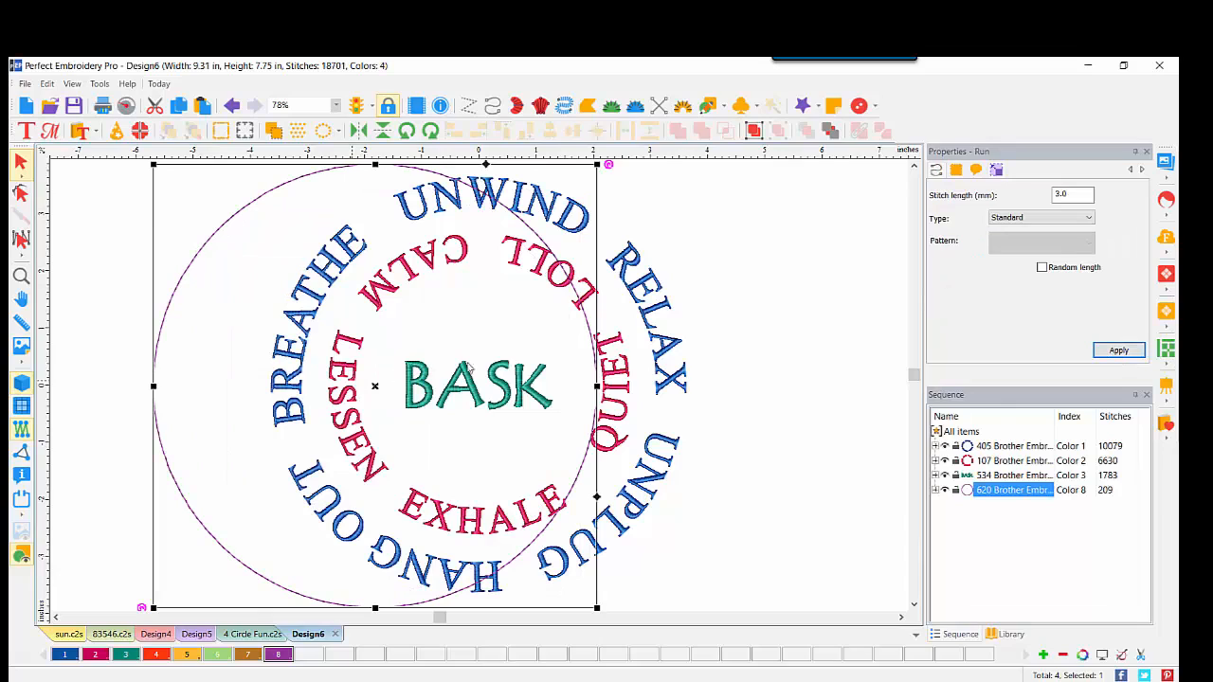
pyautogui.doubleClick(1058, 194)
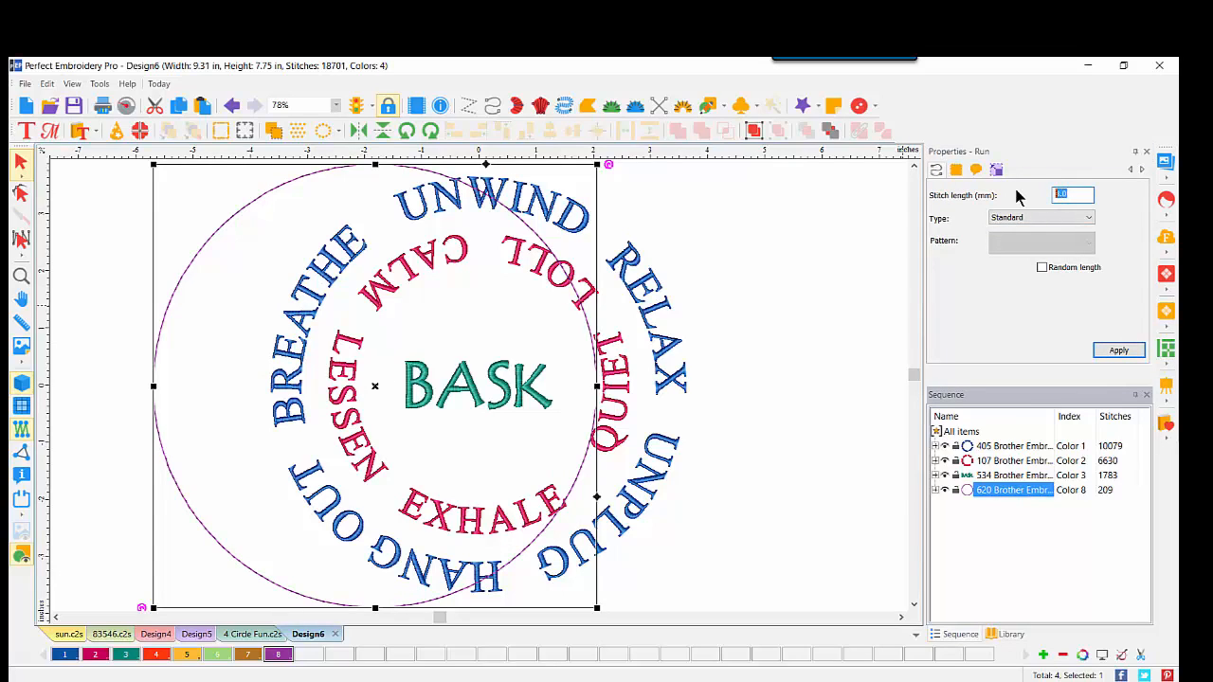
pyautogui.write('2.5')
pyautogui.click(1112, 353)
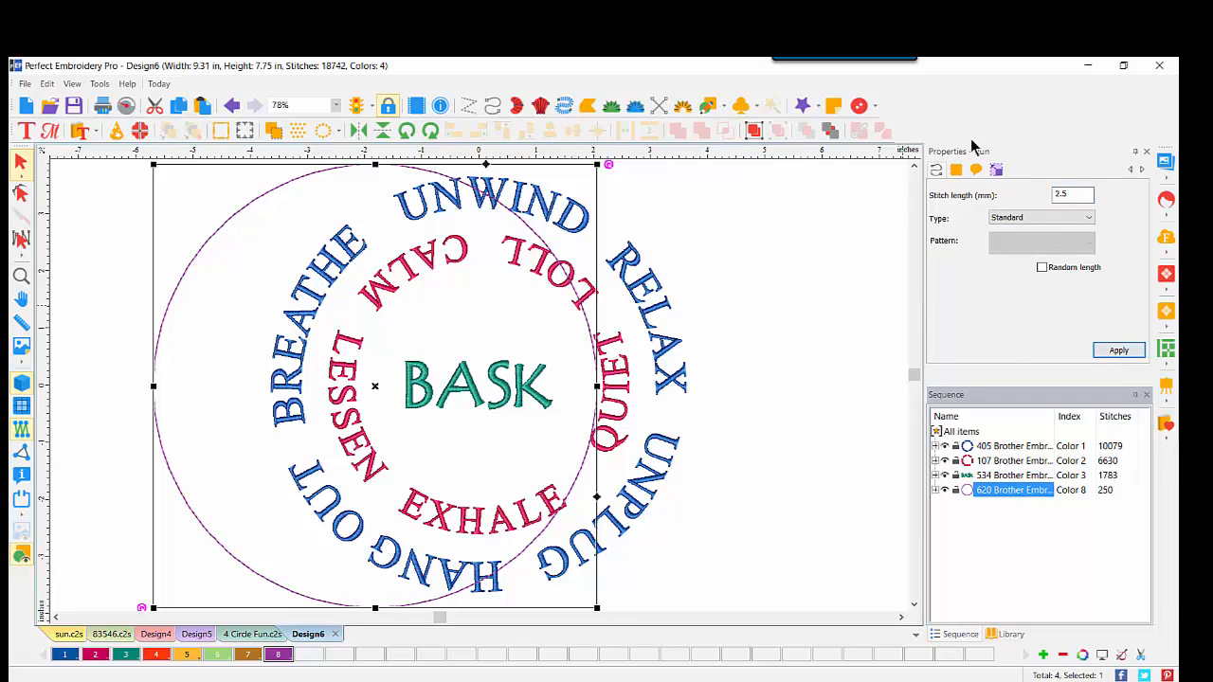
# Center the purple run-stitch circle on the origin so it surrounds the text rings, and clear the selection
pyautogui.rightClick(850, 151)
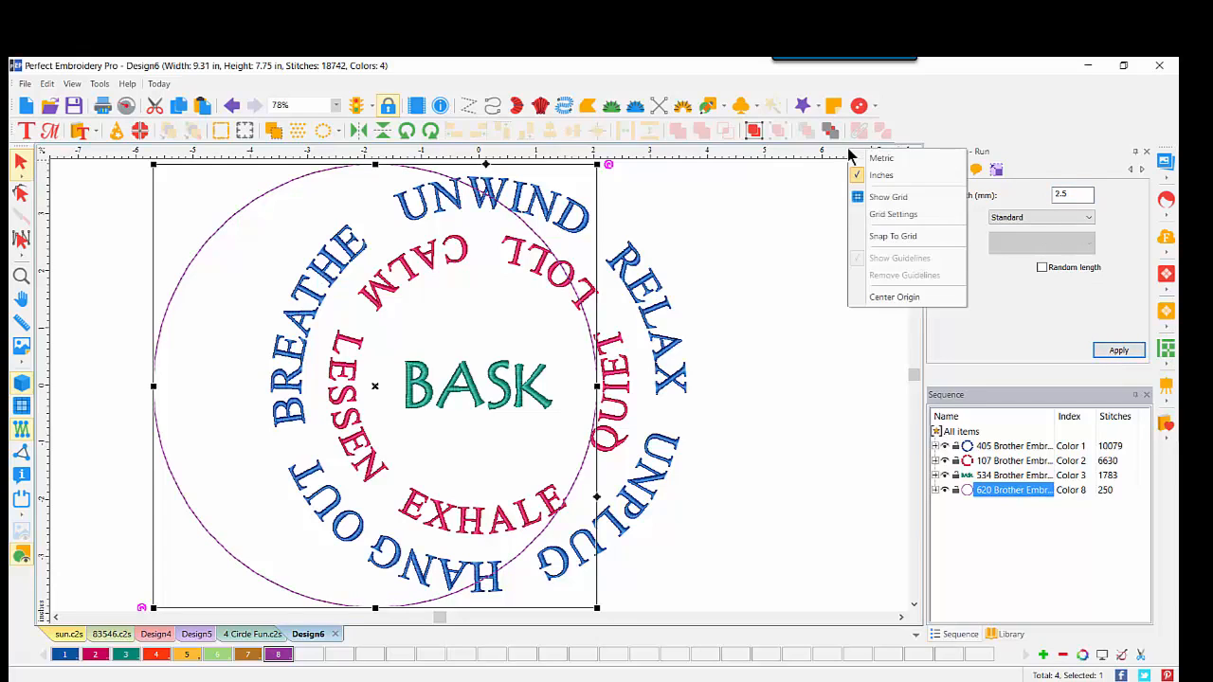
pyautogui.click(886, 296)
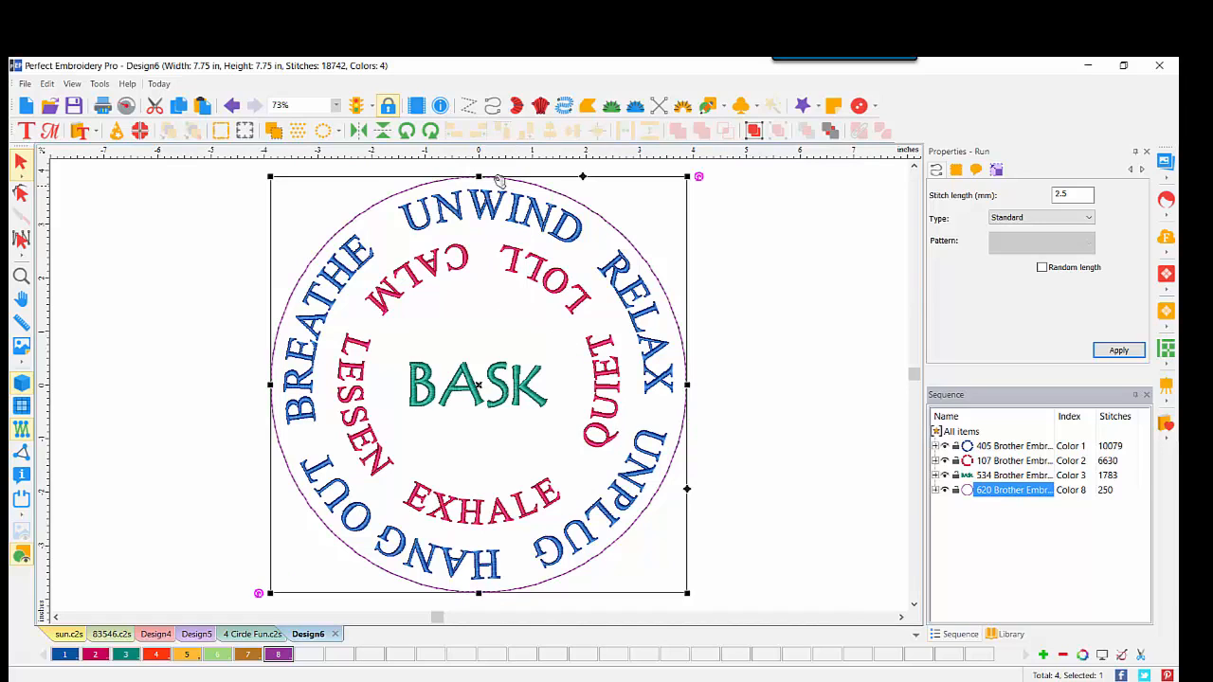
pyautogui.click(738, 224)
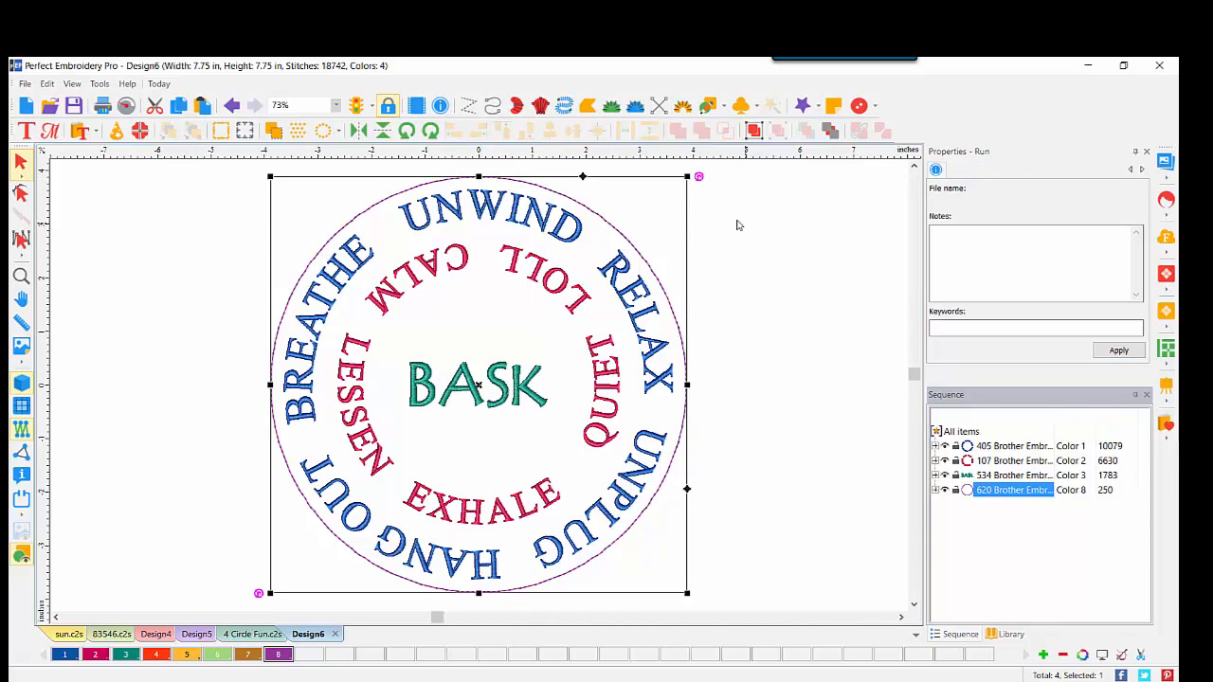
# Shrink the blue outer text ring to a width of 7 inches, keeping its aspect ratio
pyautogui.click(493, 216)
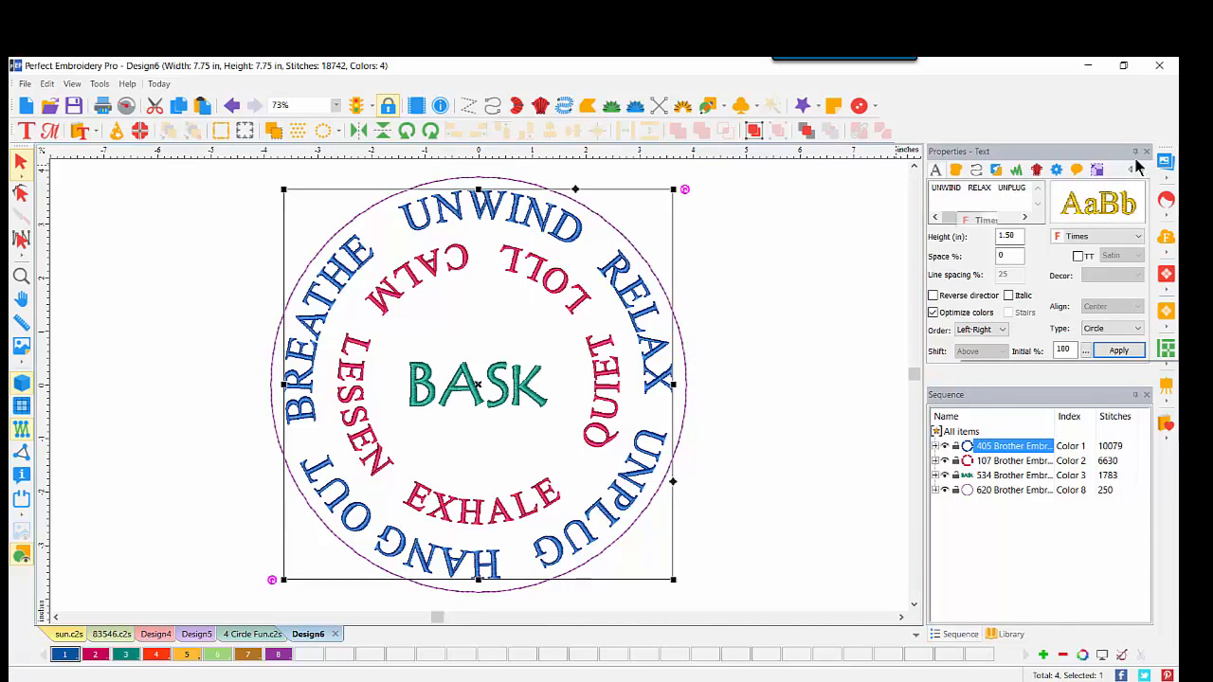
pyautogui.click(1097, 171)
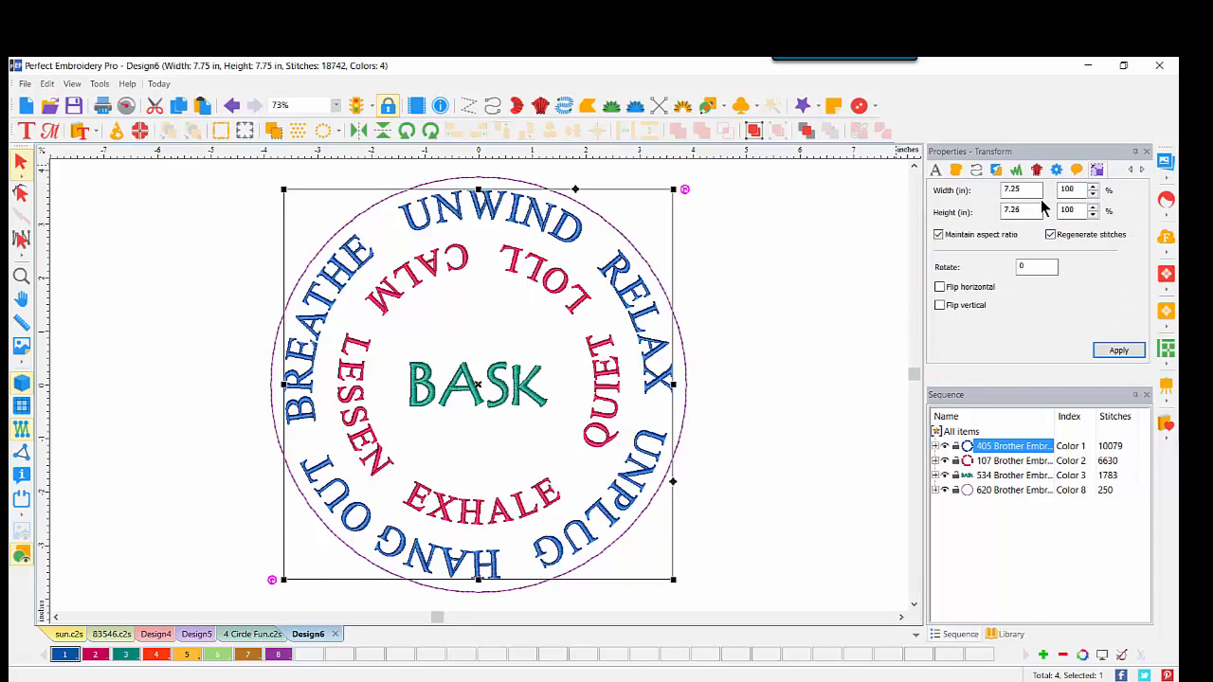
pyautogui.doubleClick(1025, 191)
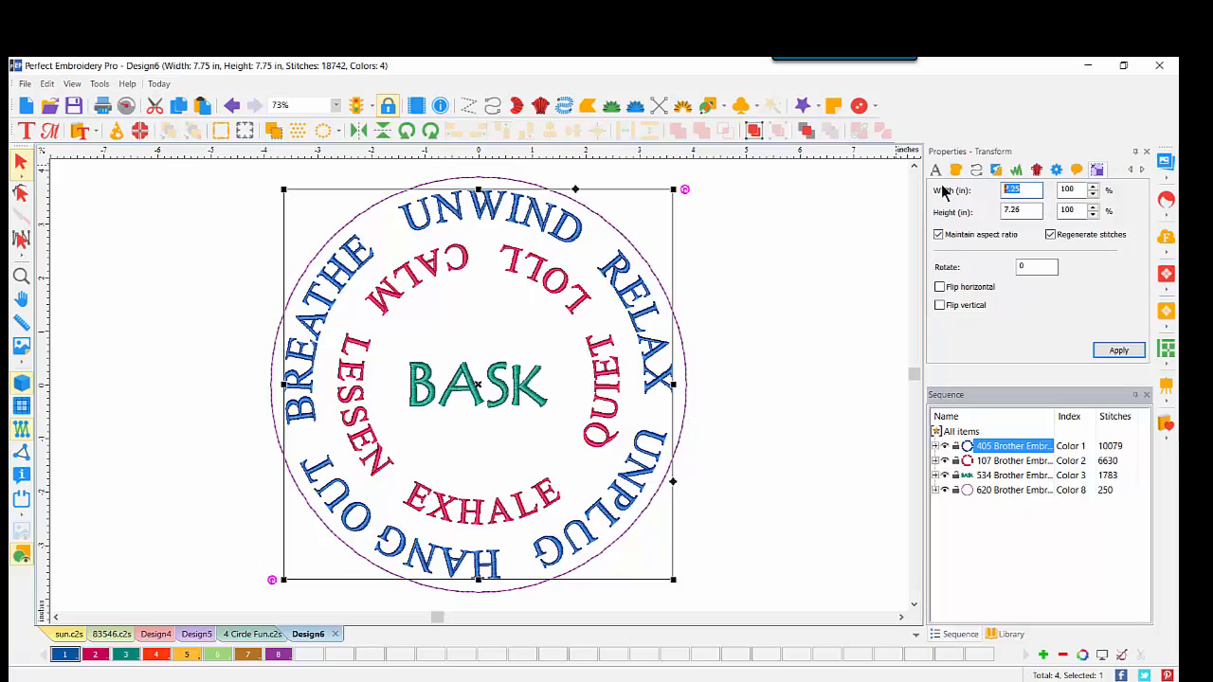
pyautogui.write('7')
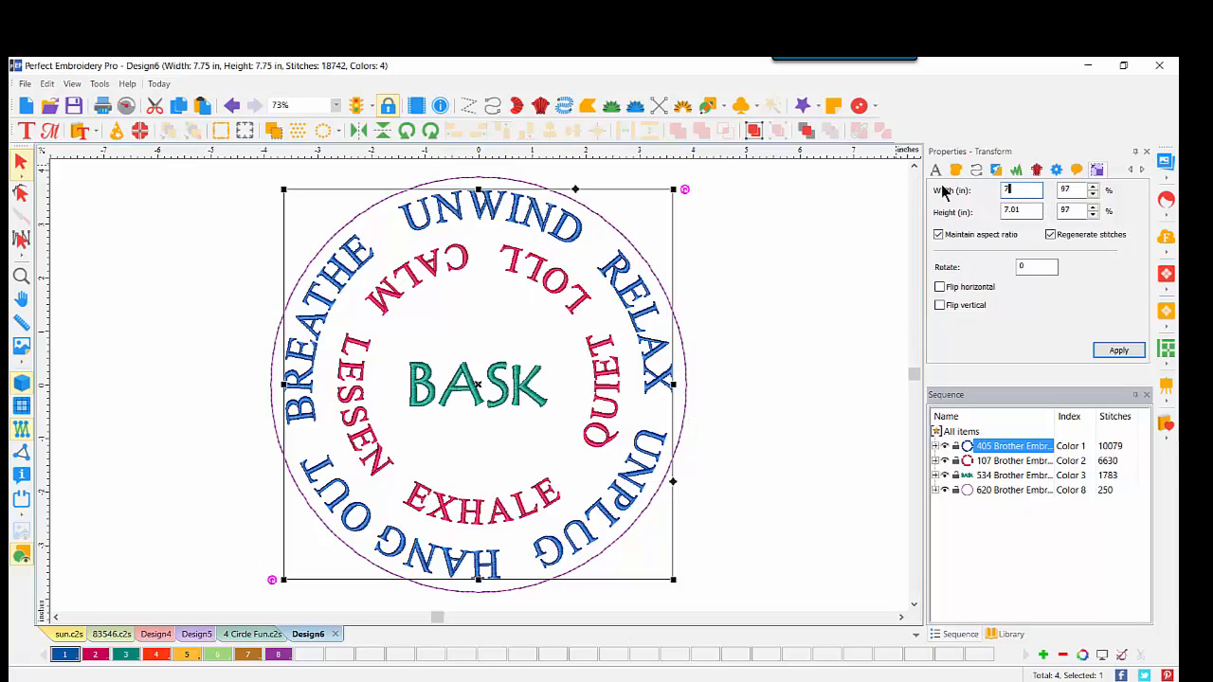
pyautogui.click(1119, 349)
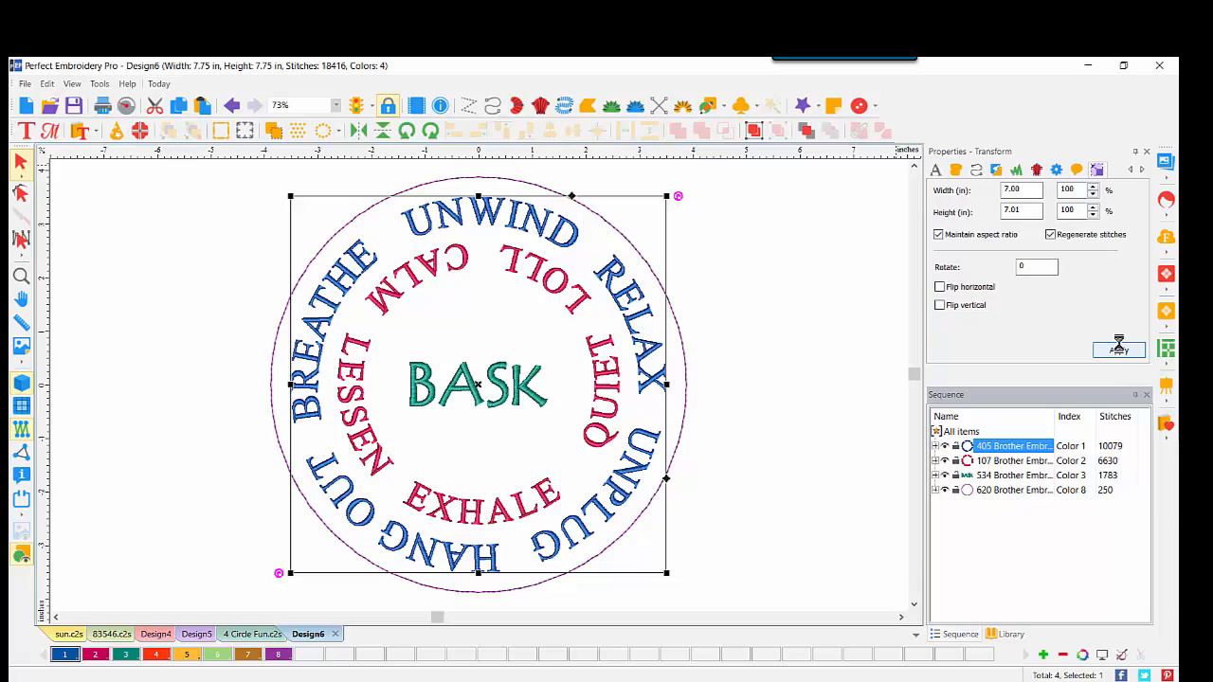
pyautogui.click(673, 240)
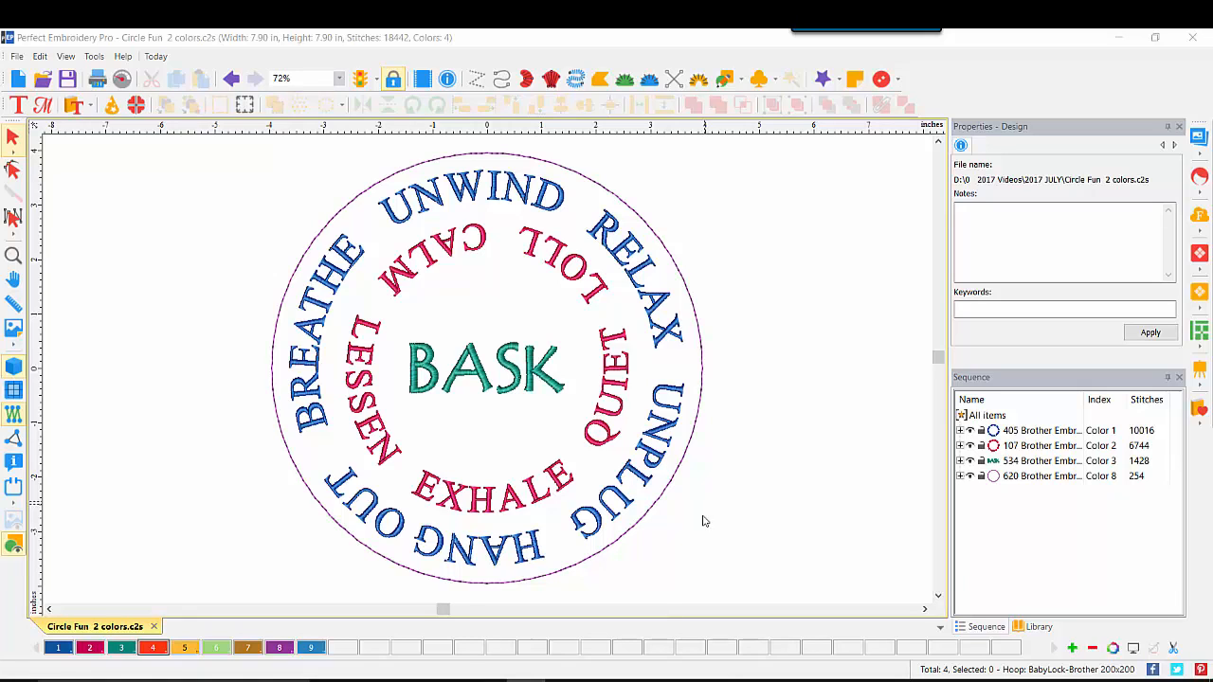
# In the Circle Fun 2 colors.c2s design, set the outer text ring's color change to words
pyautogui.click(1040, 432)
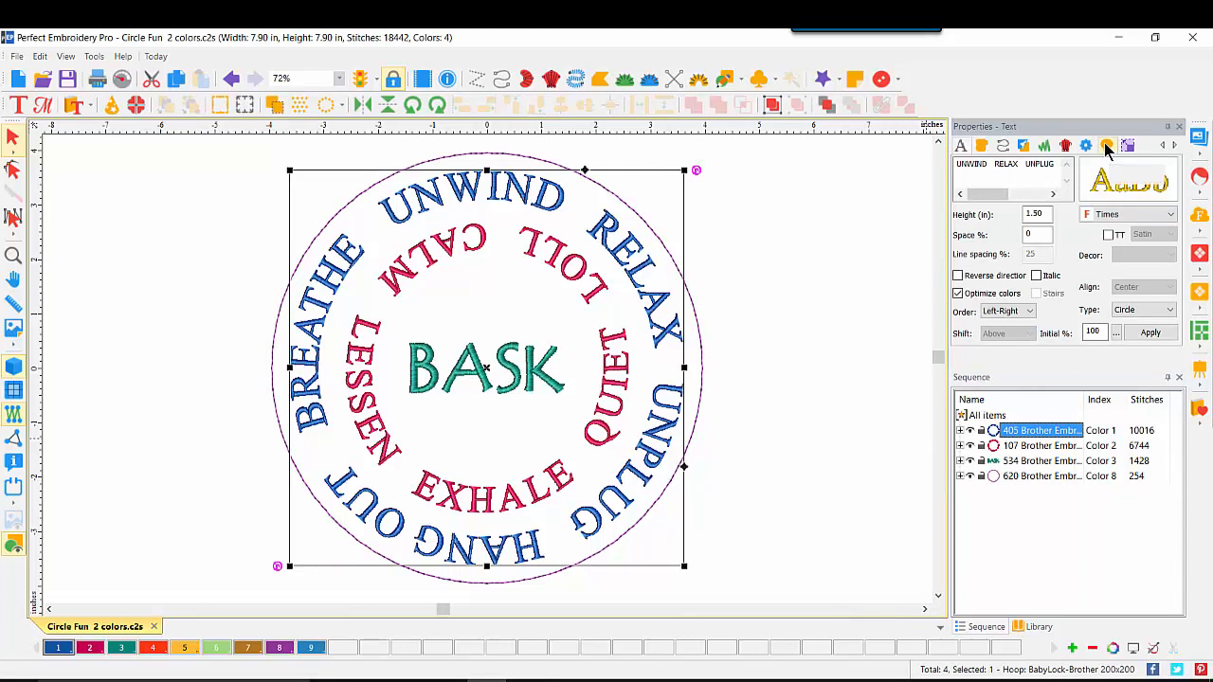
pyautogui.click(1107, 147)
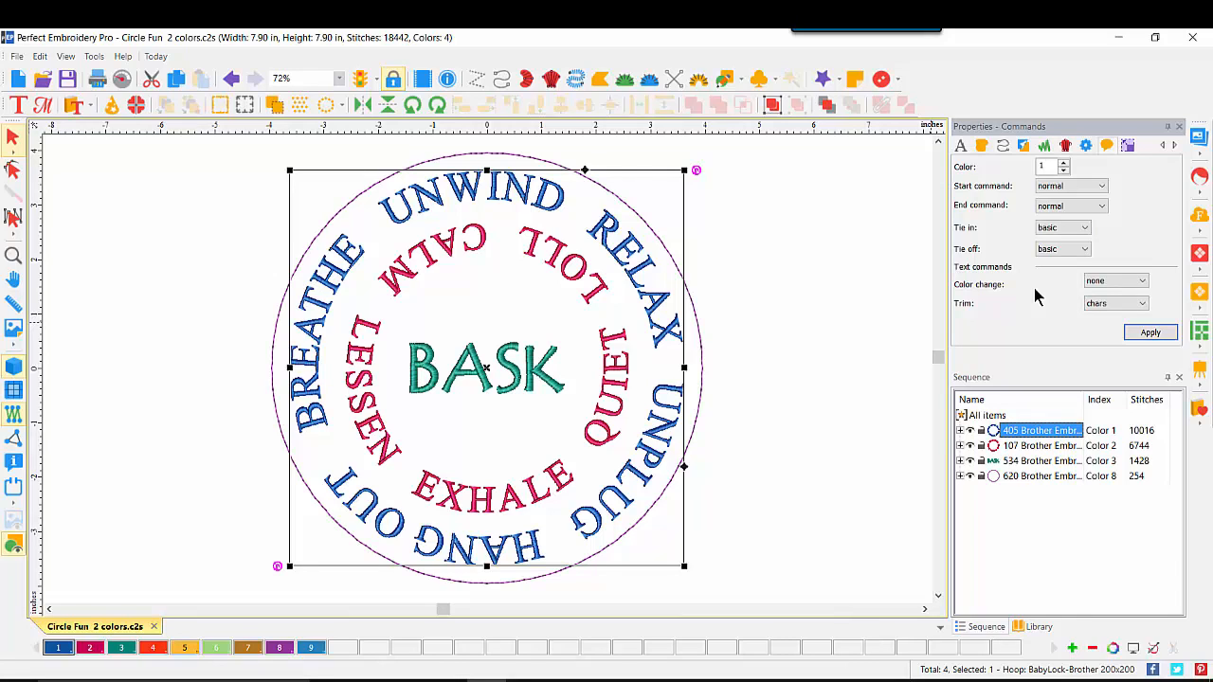
pyautogui.click(1144, 281)
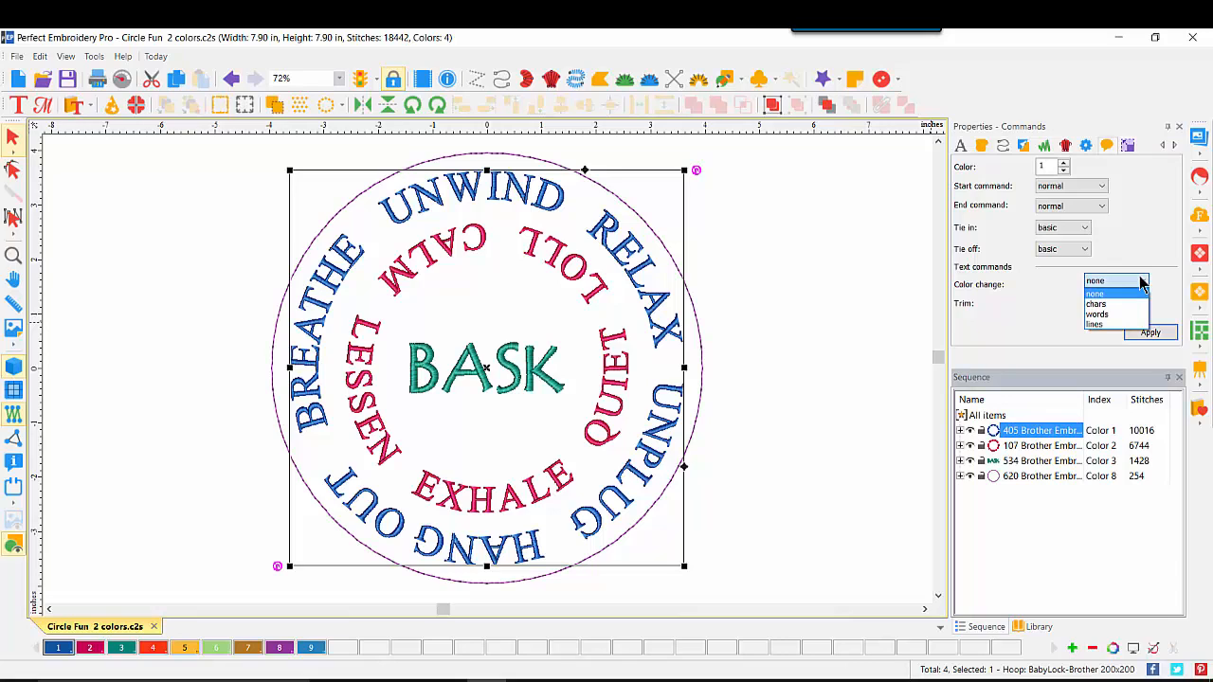
pyautogui.click(1099, 315)
pyautogui.click(1148, 333)
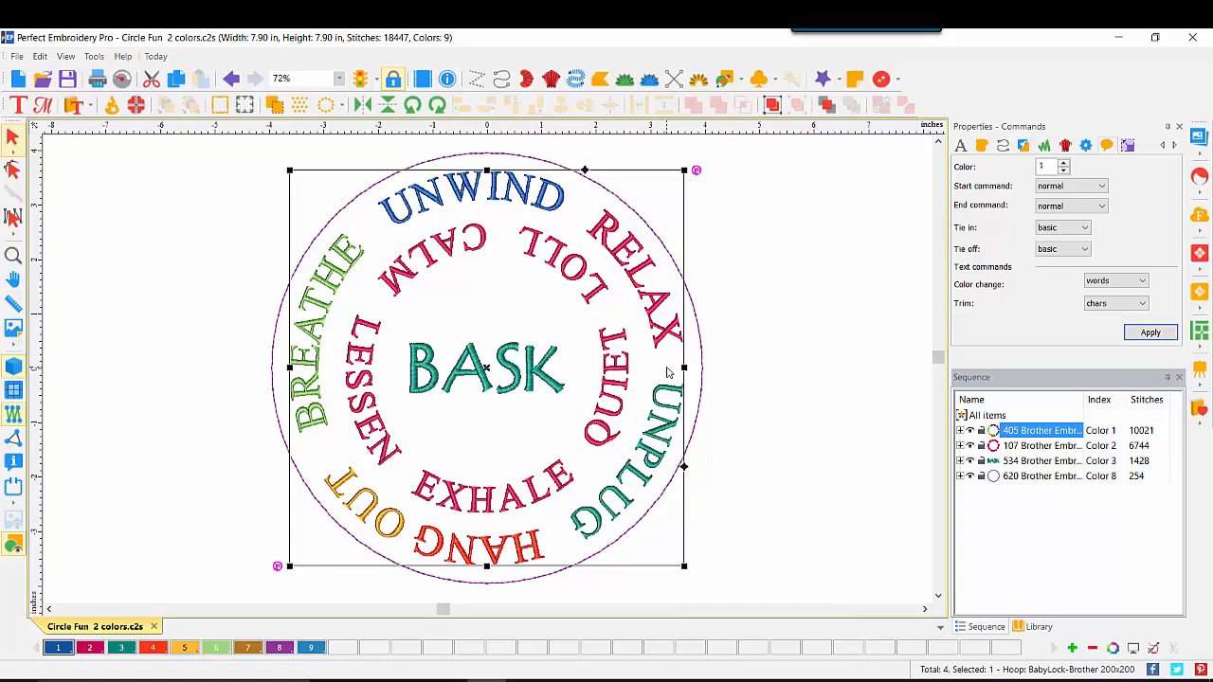
# Set the inner text ring's color change to words
pyautogui.click(1031, 446)
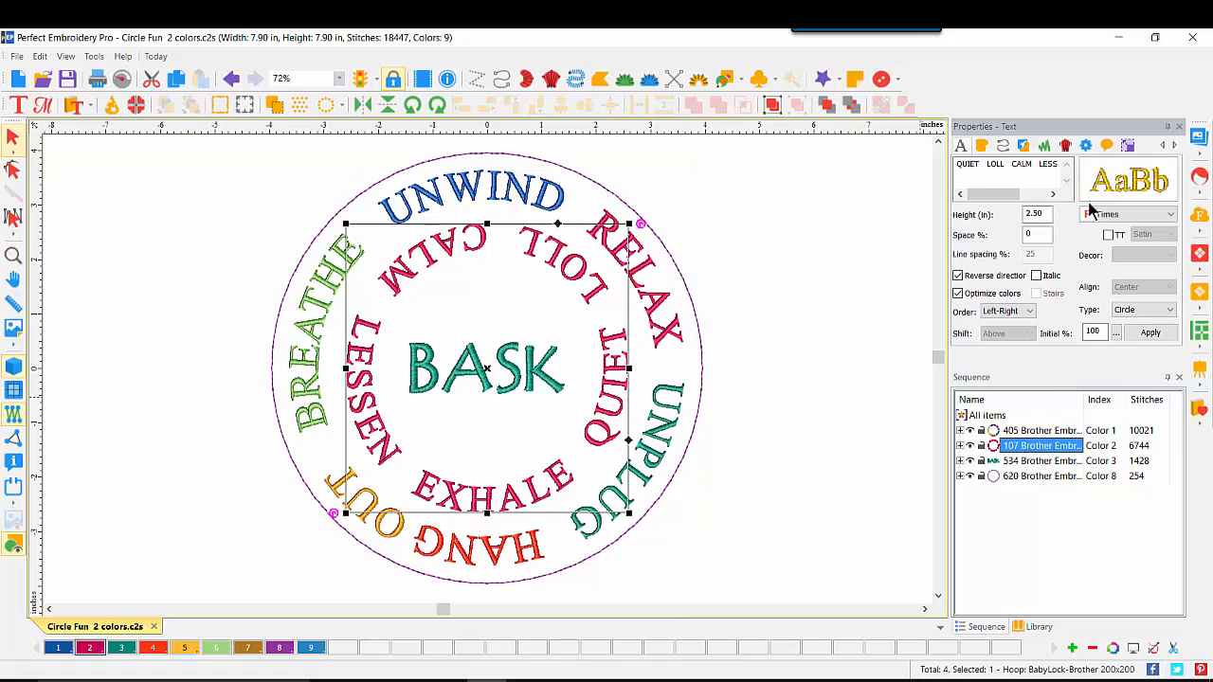
pyautogui.click(1107, 147)
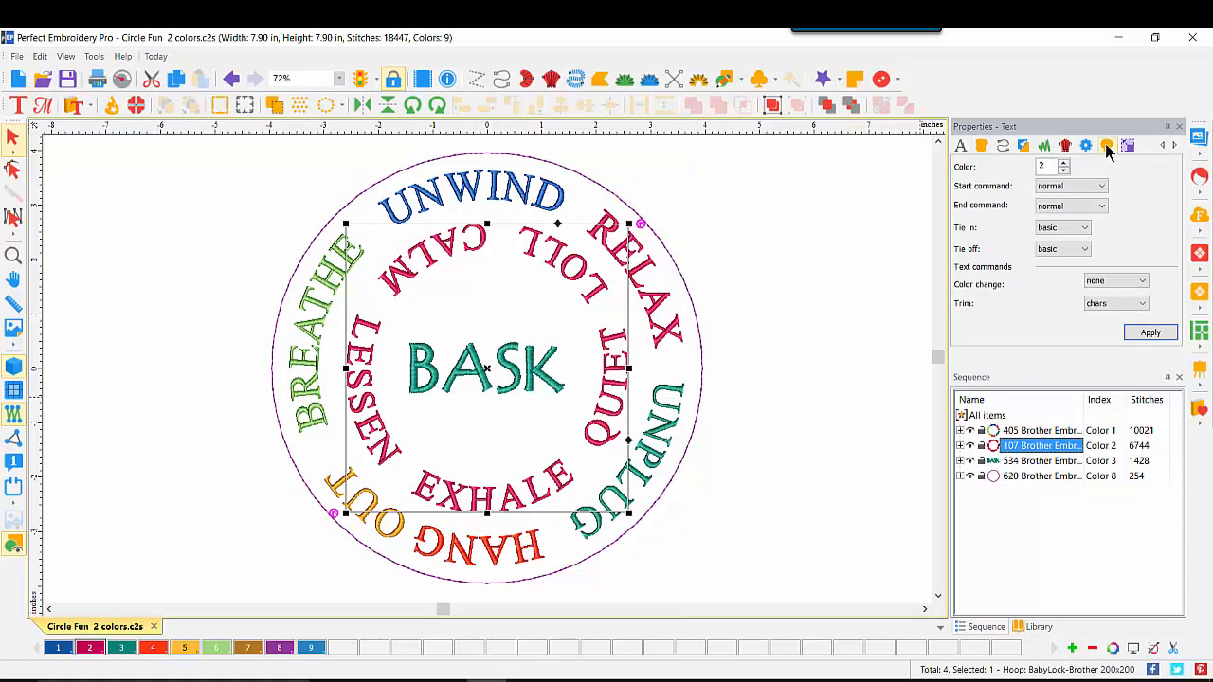
pyautogui.click(1142, 285)
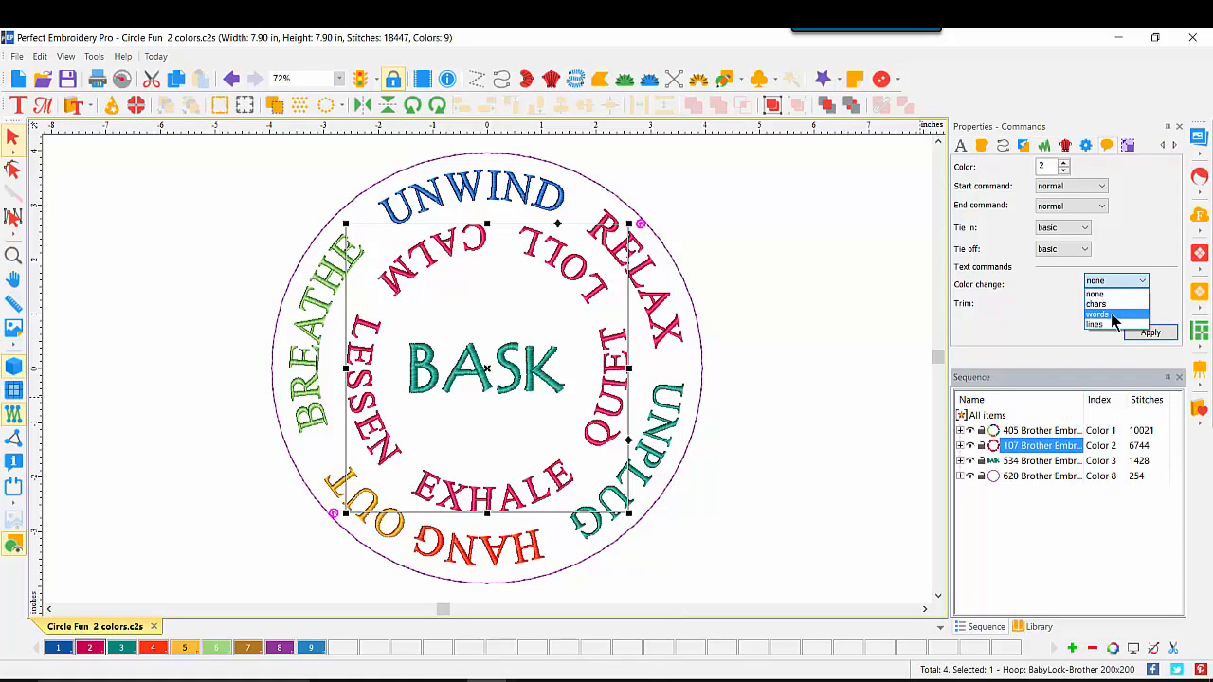
pyautogui.click(1113, 312)
pyautogui.click(1147, 333)
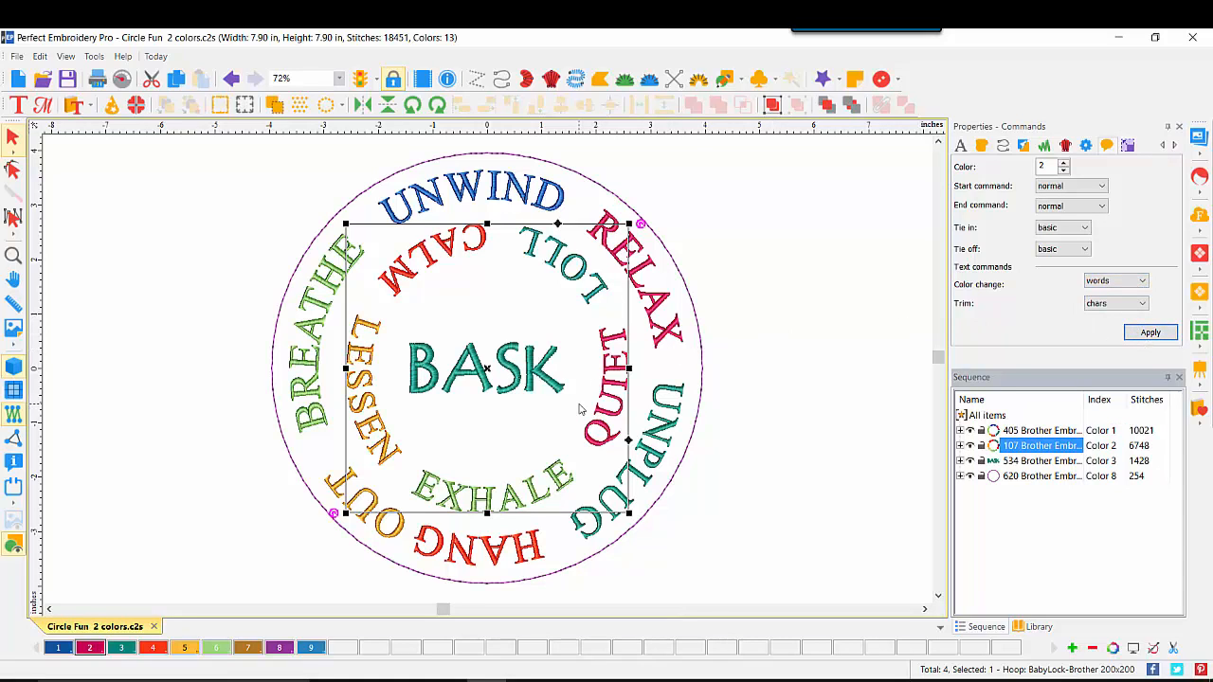
# Examine the word colors of the outer and inner text rings one after the other
pyautogui.click(1106, 431)
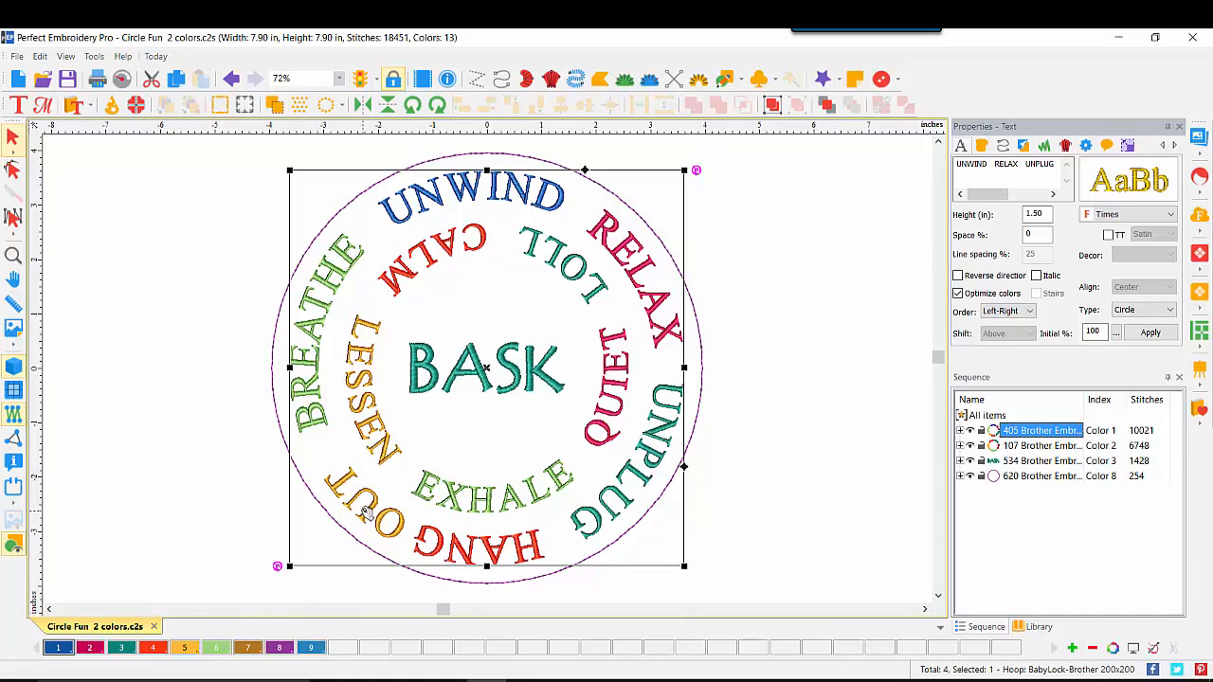
pyautogui.click(1038, 446)
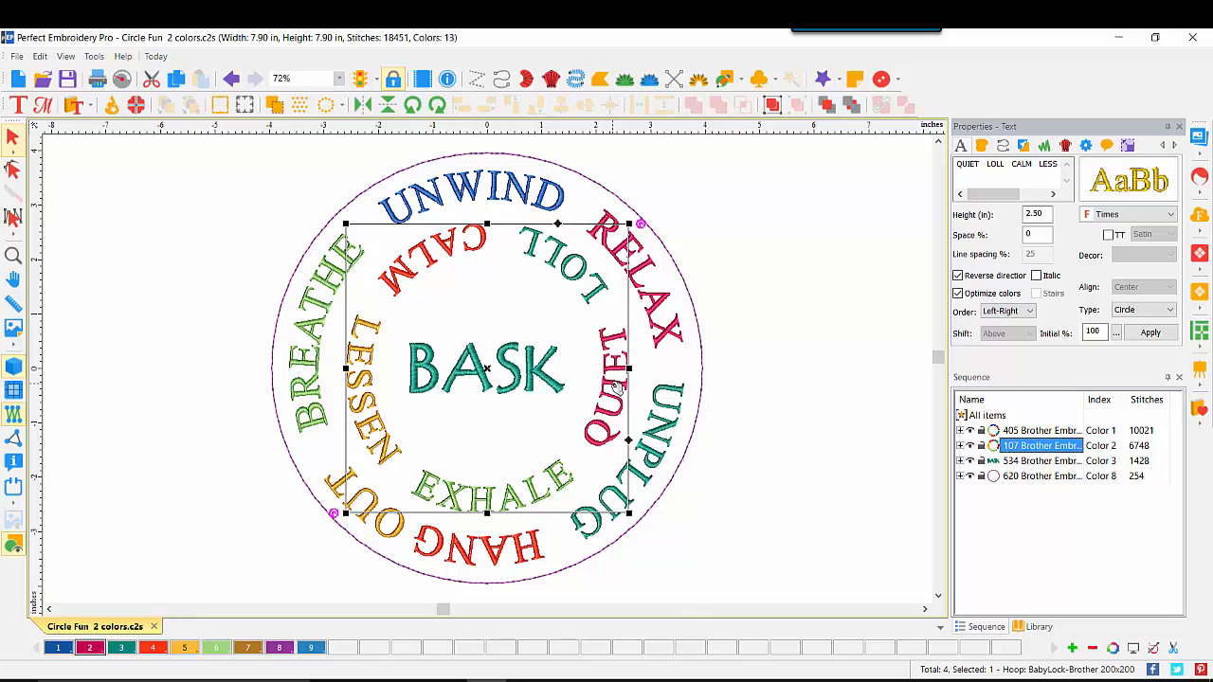
pyautogui.click(453, 305)
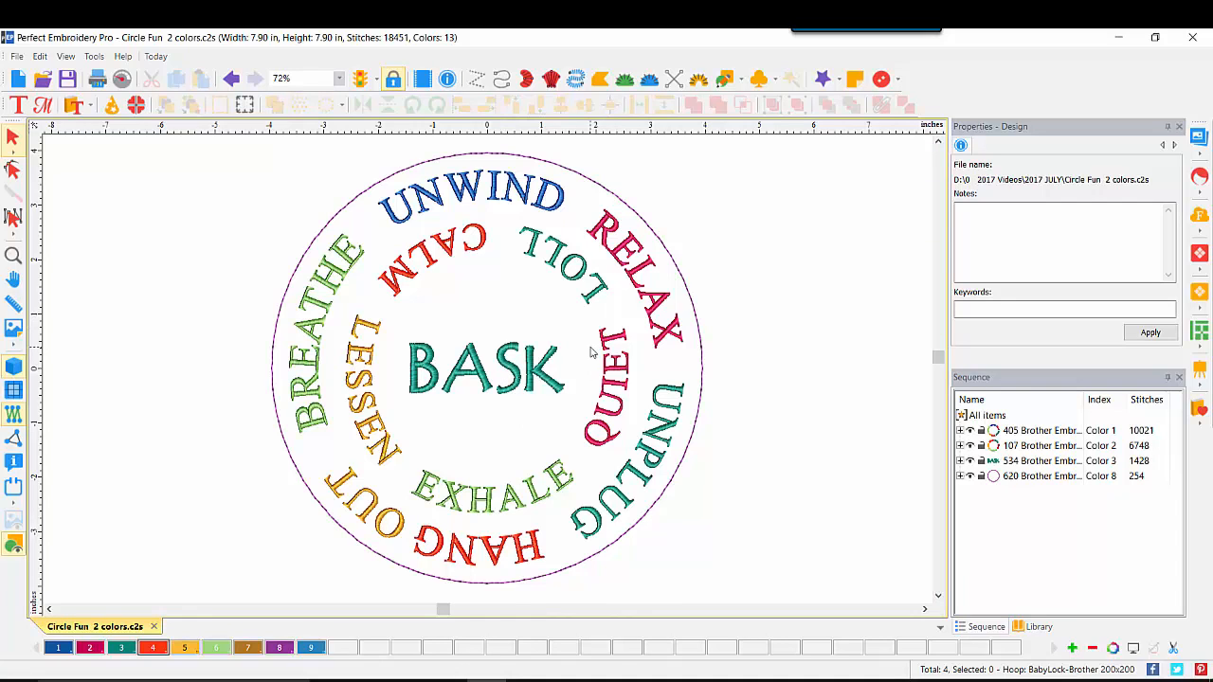
# Save a copy of the concentric circle text design as Circle Fun 2 colors 2 in the Inspiration Series (C2S) format in 2017 JULY
pyautogui.click(17, 57)
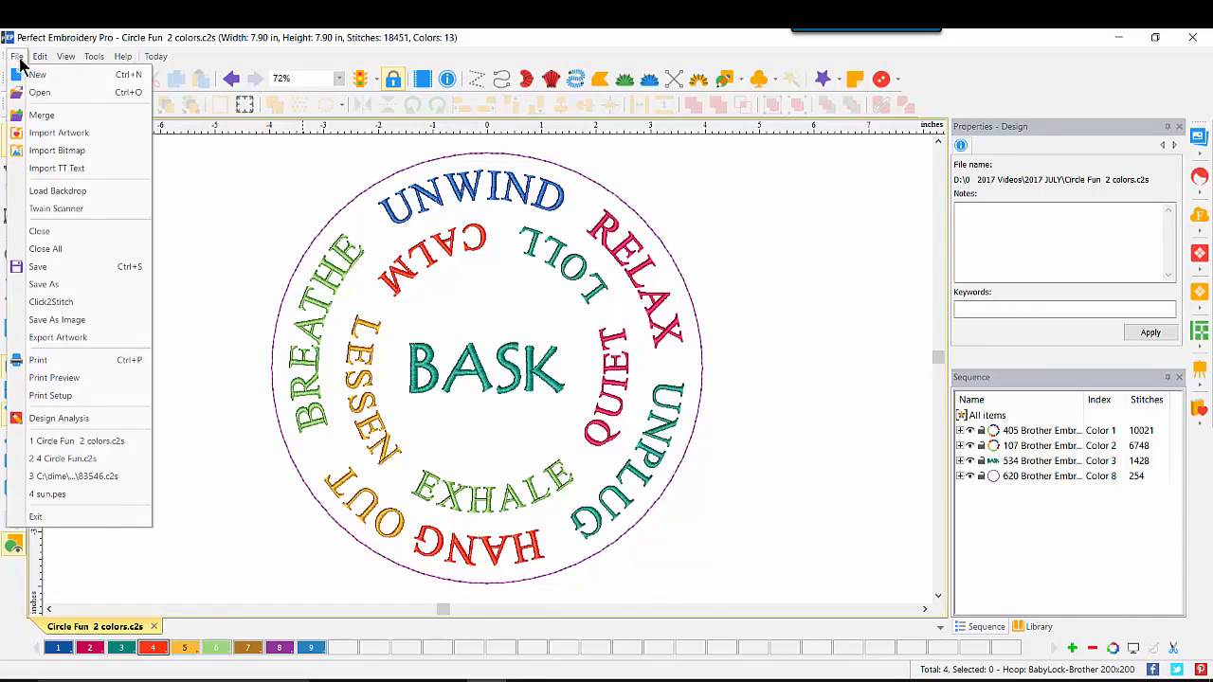
pyautogui.click(57, 284)
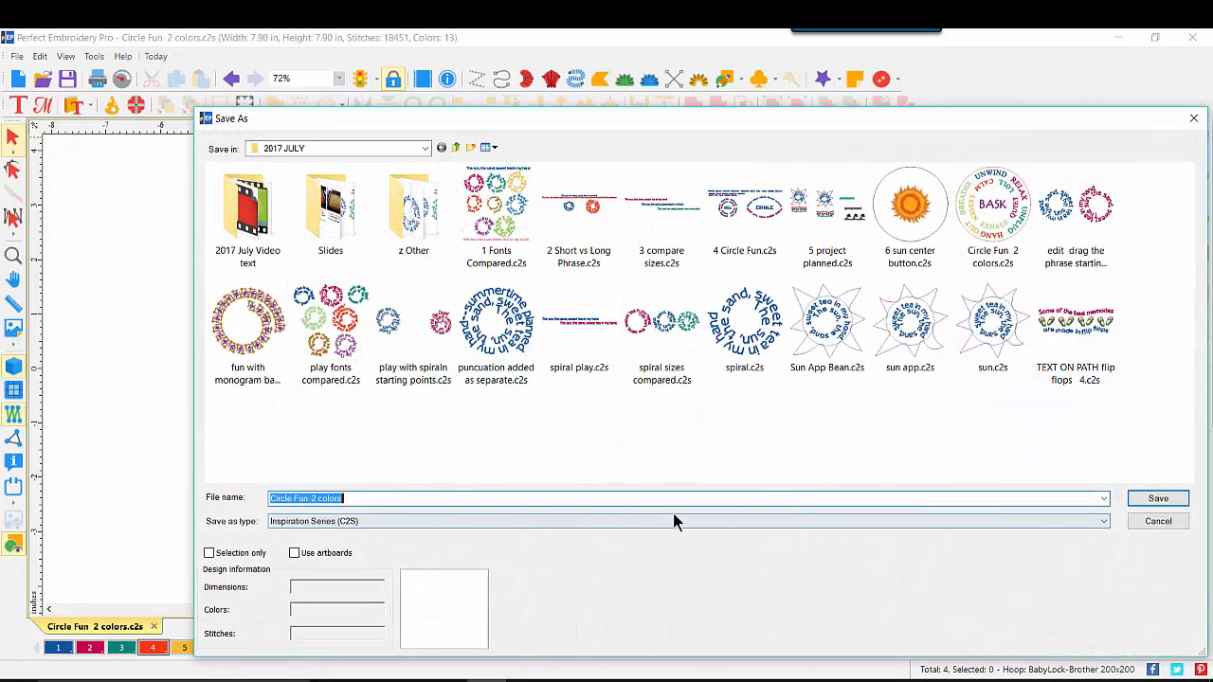
pyautogui.click(370, 498)
pyautogui.write('2')
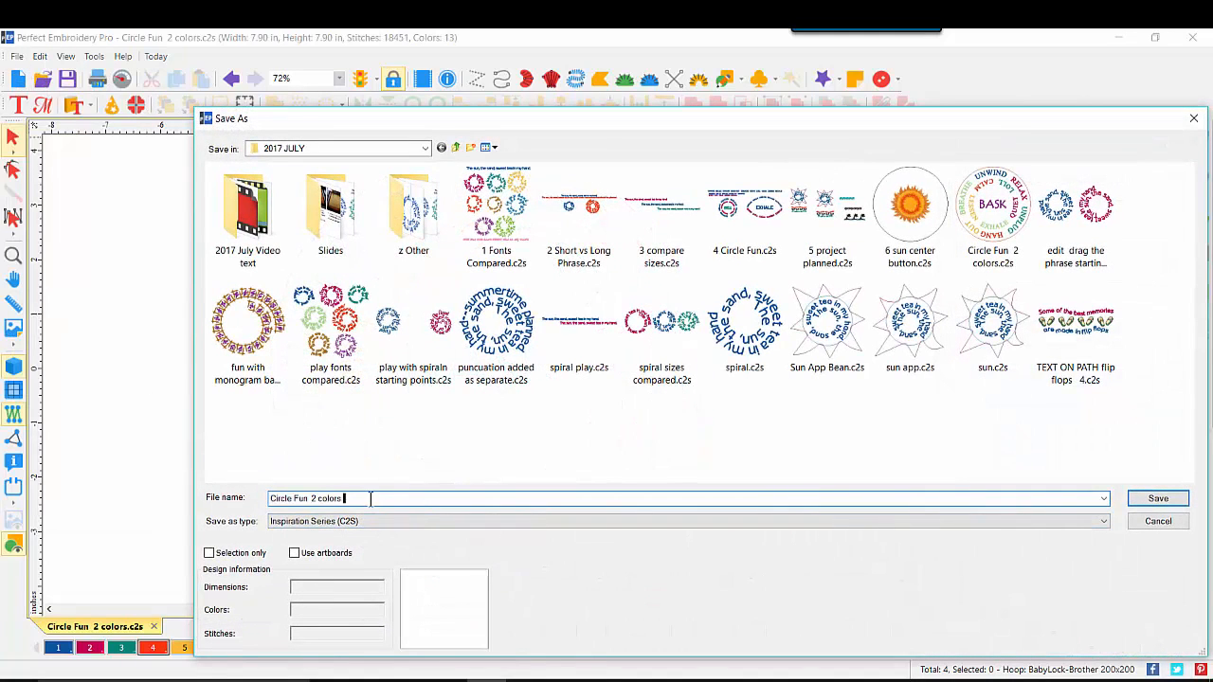
pyautogui.click(1142, 497)
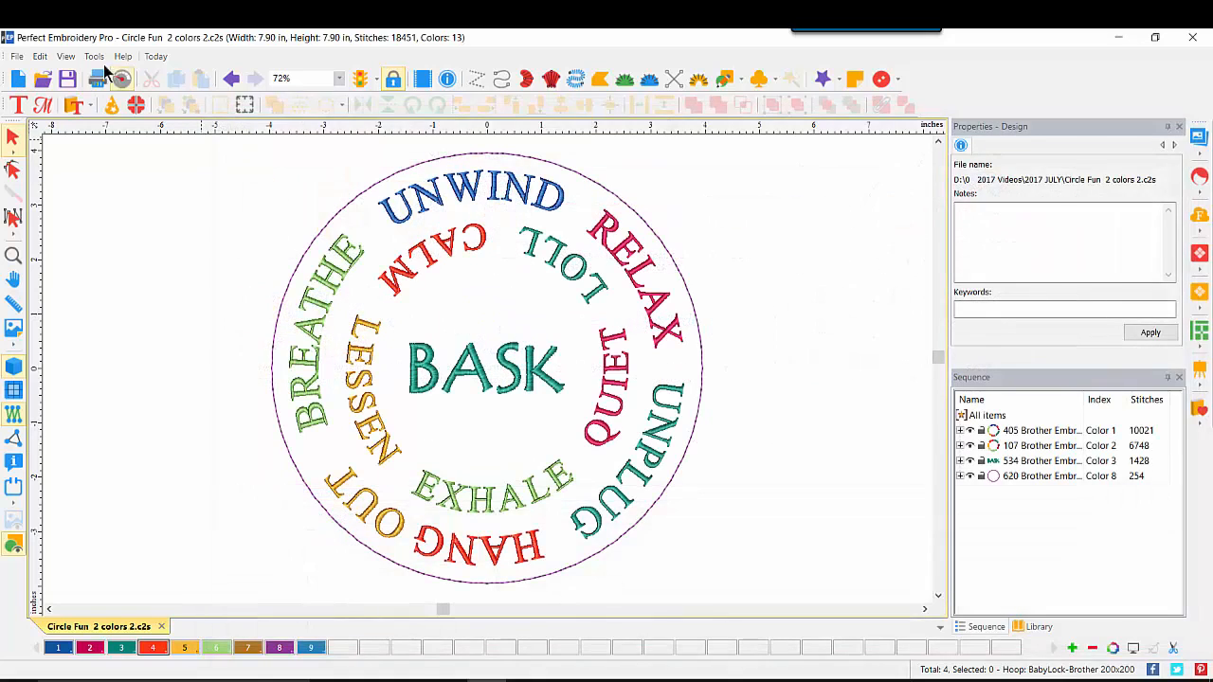
pyautogui.click(19, 57)
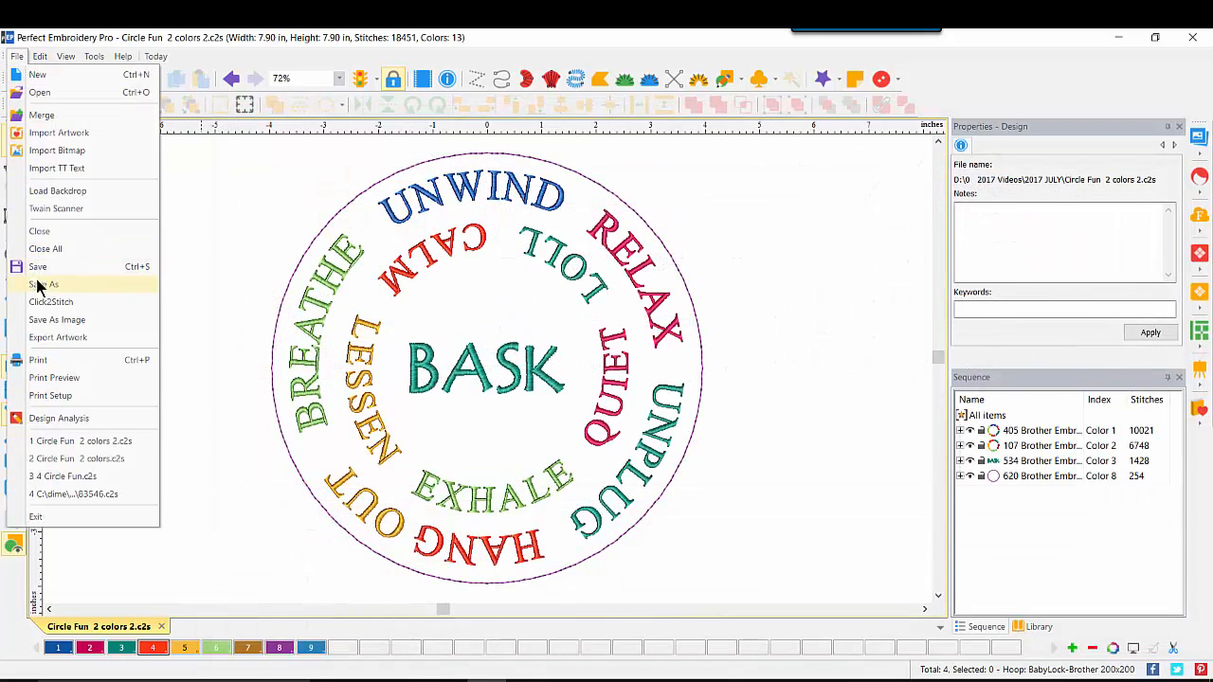
pyautogui.click(207, 256)
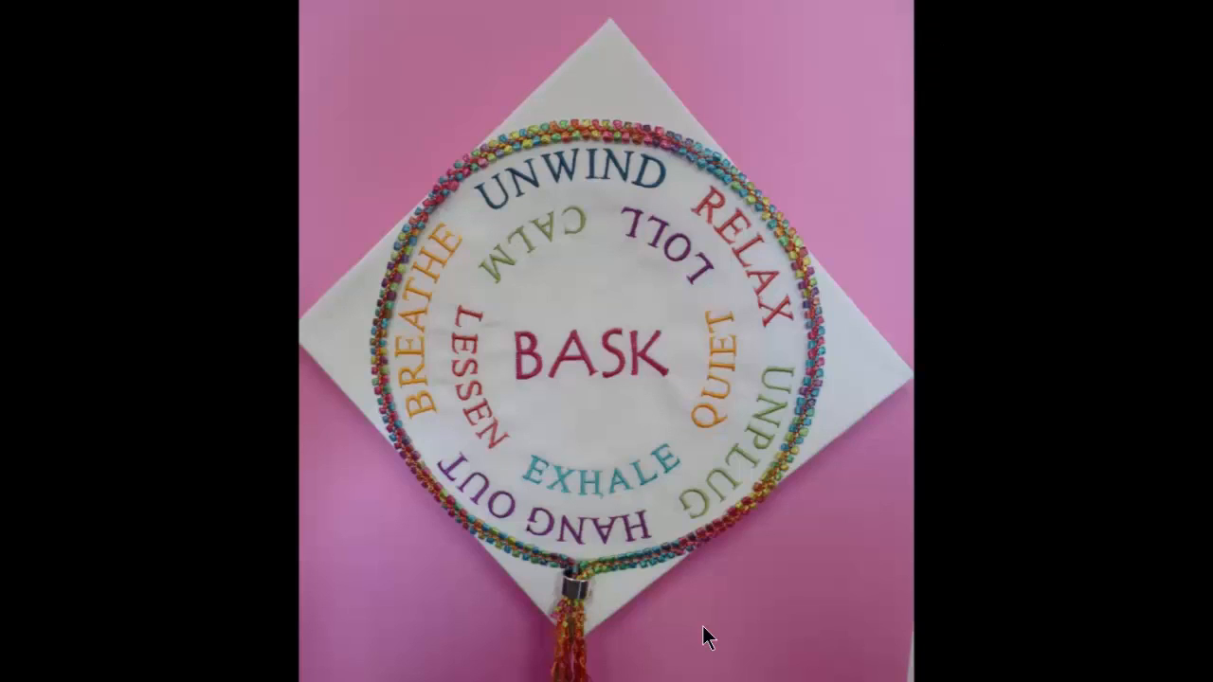
pyautogui.click(703, 625)
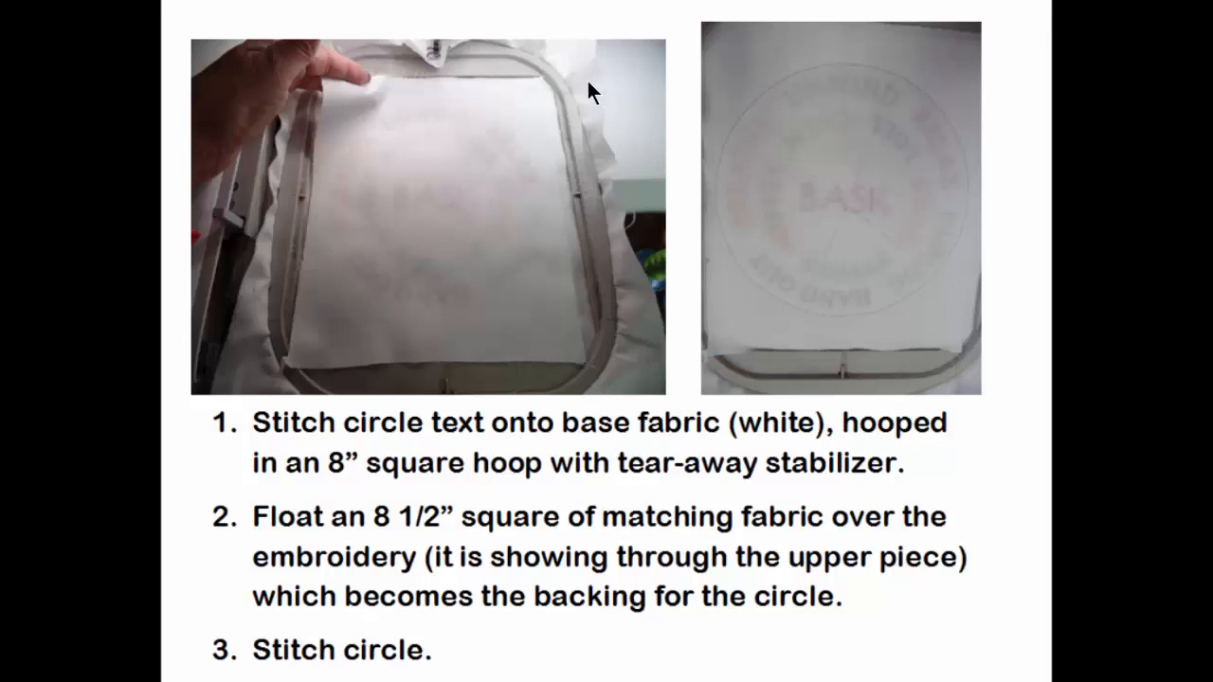